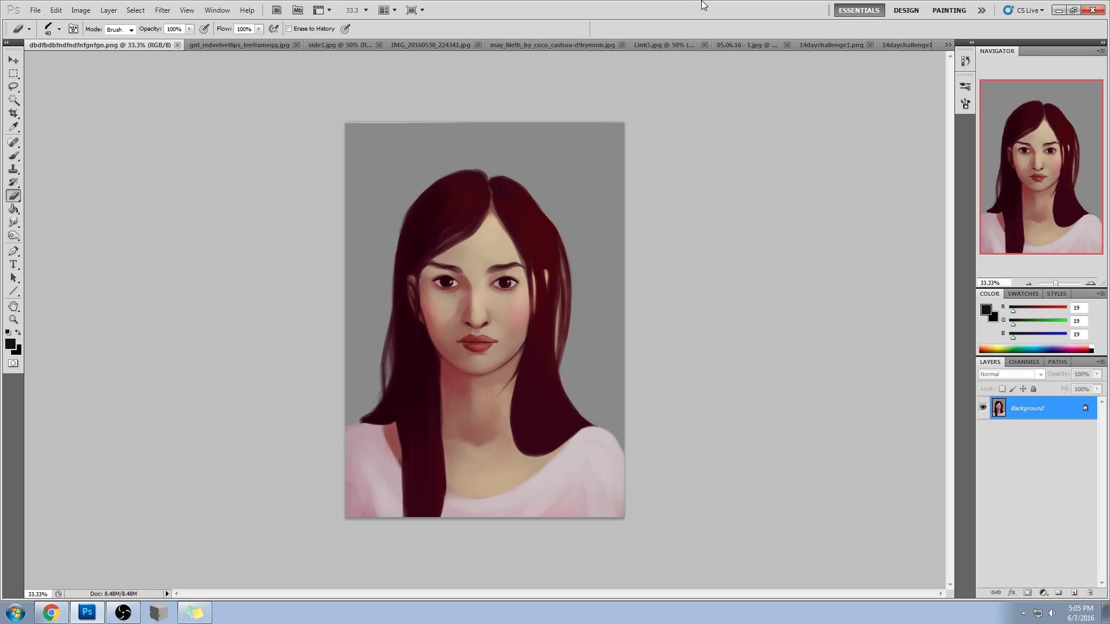
- Switch to Chrome, load istebrak.com, open the site's Google+ link in a new tab and maximize the window
click(50, 613)
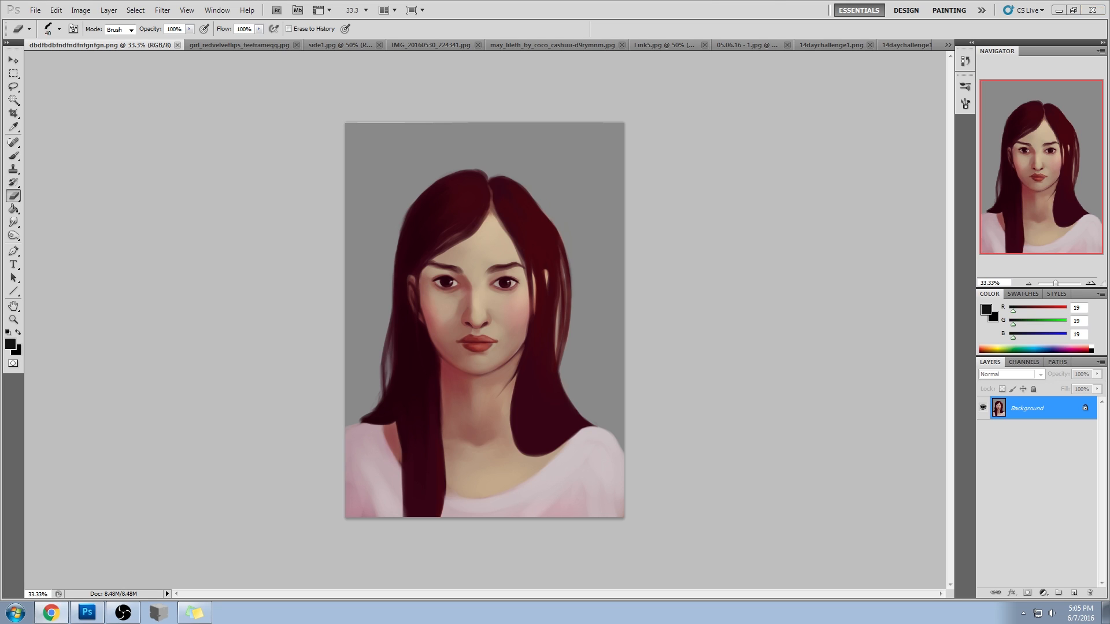
text(istebrak.com)
key(Return)
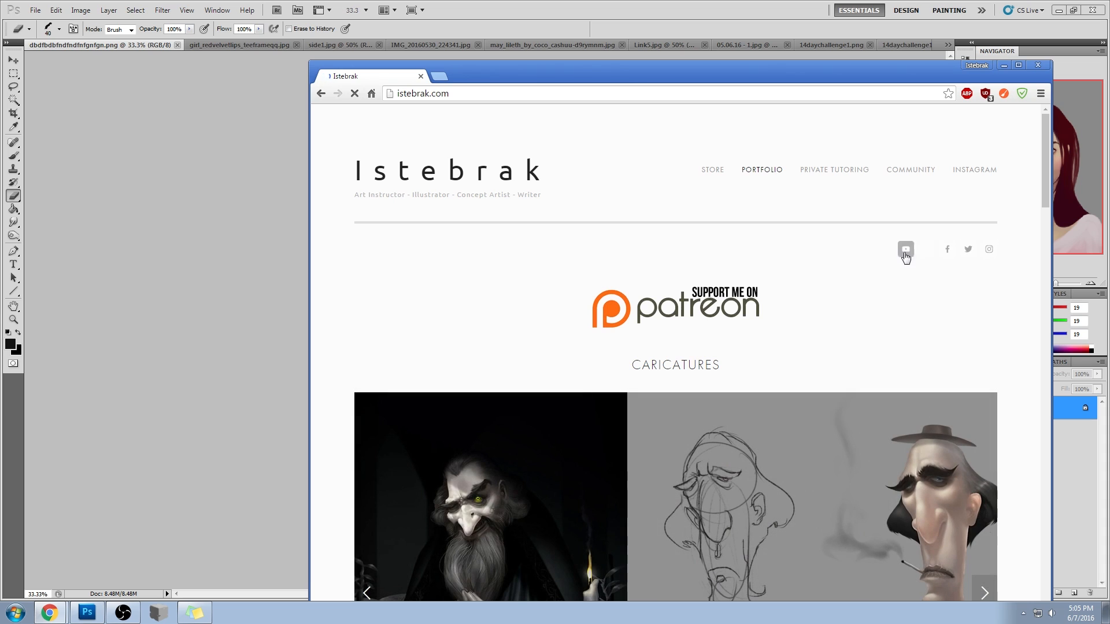
right_click(926, 252)
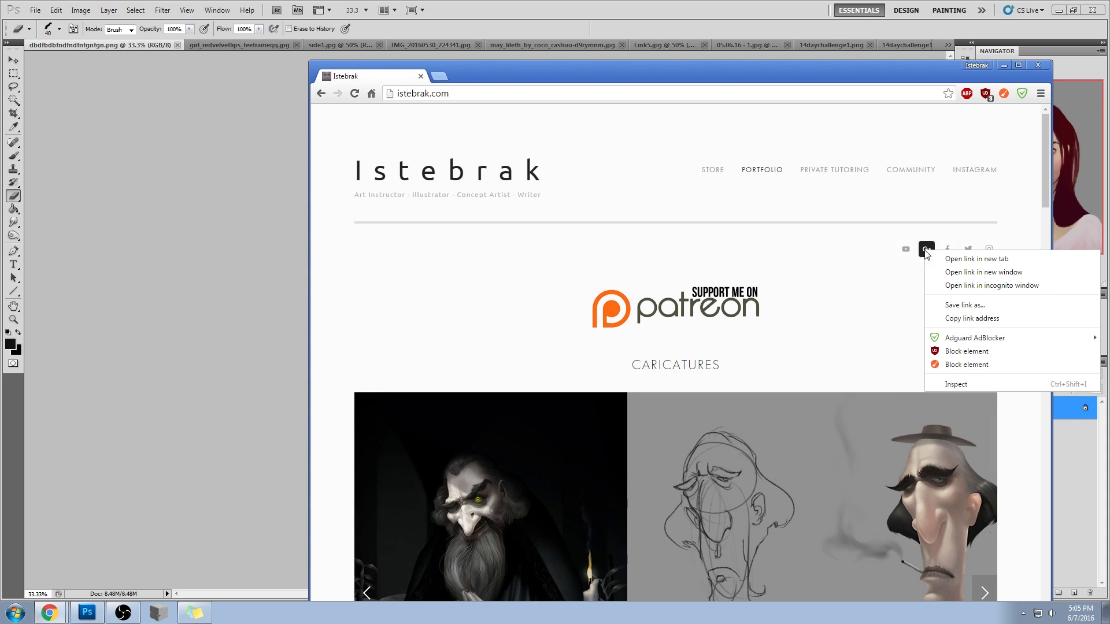
click(945, 258)
click(466, 78)
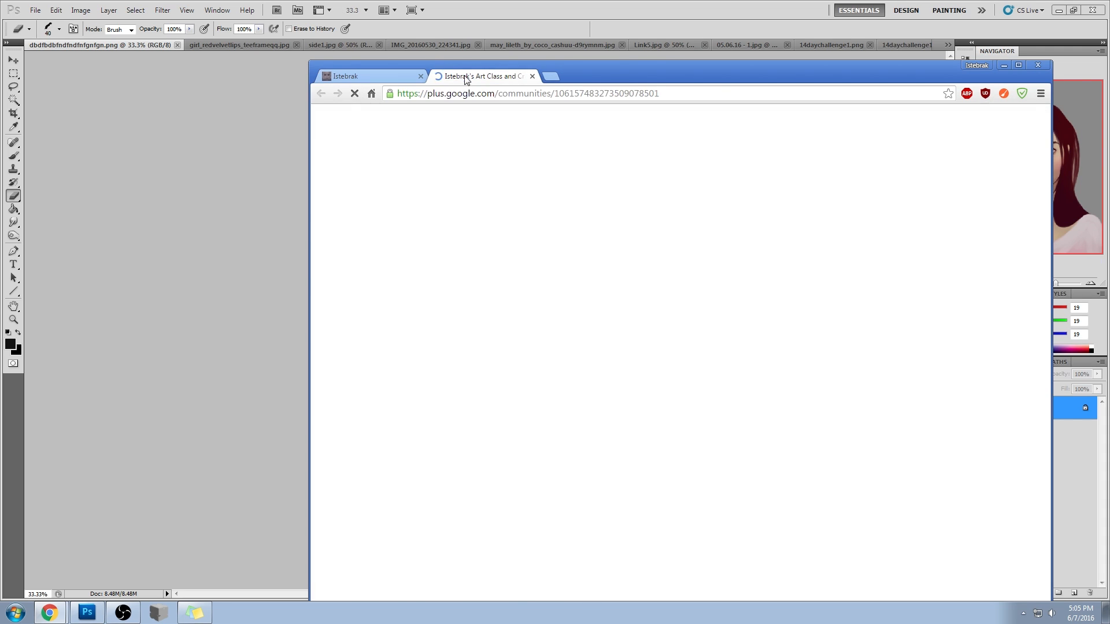
double_click(466, 78)
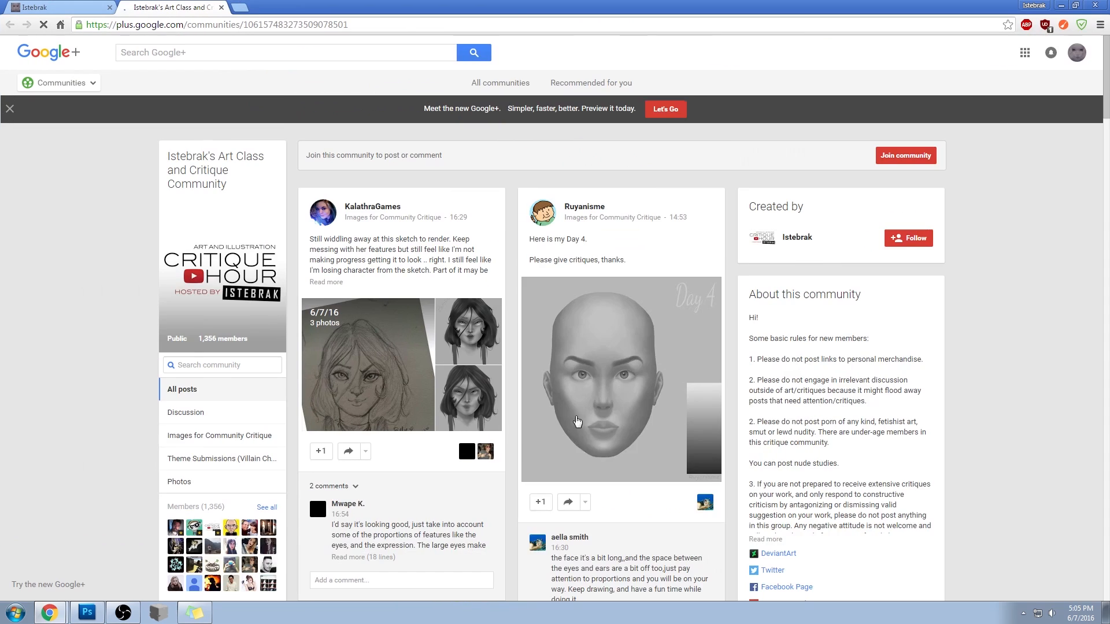
- Look through the critique community's posts and description, then close both browser tabs
scroll(882, 347, down, 6)
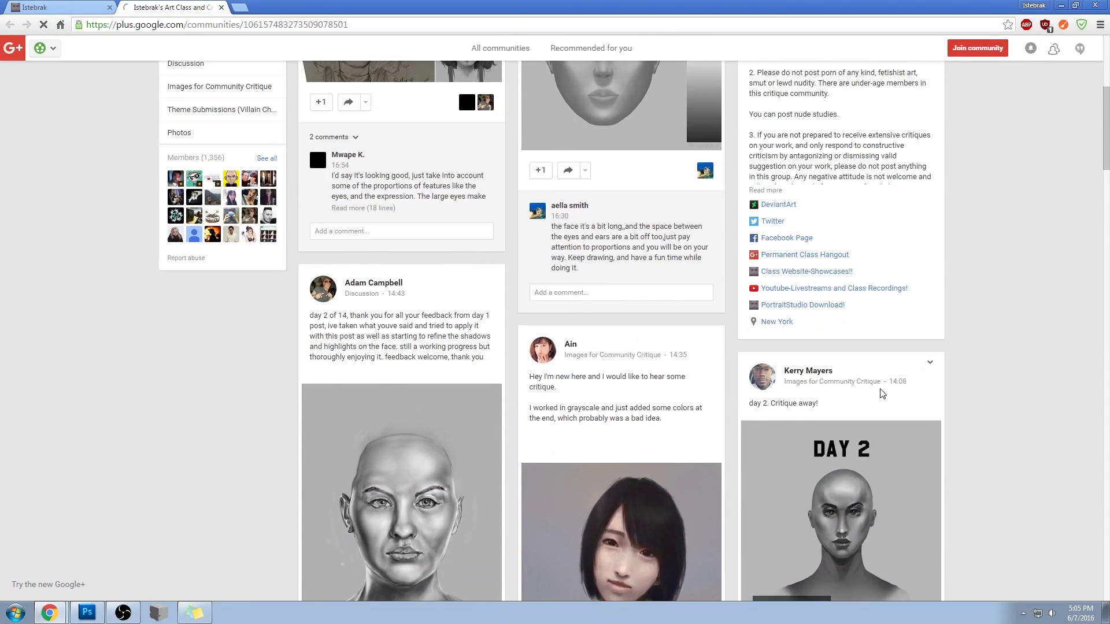
scroll(882, 393, down, 6)
drag(619, 7, 620, 44)
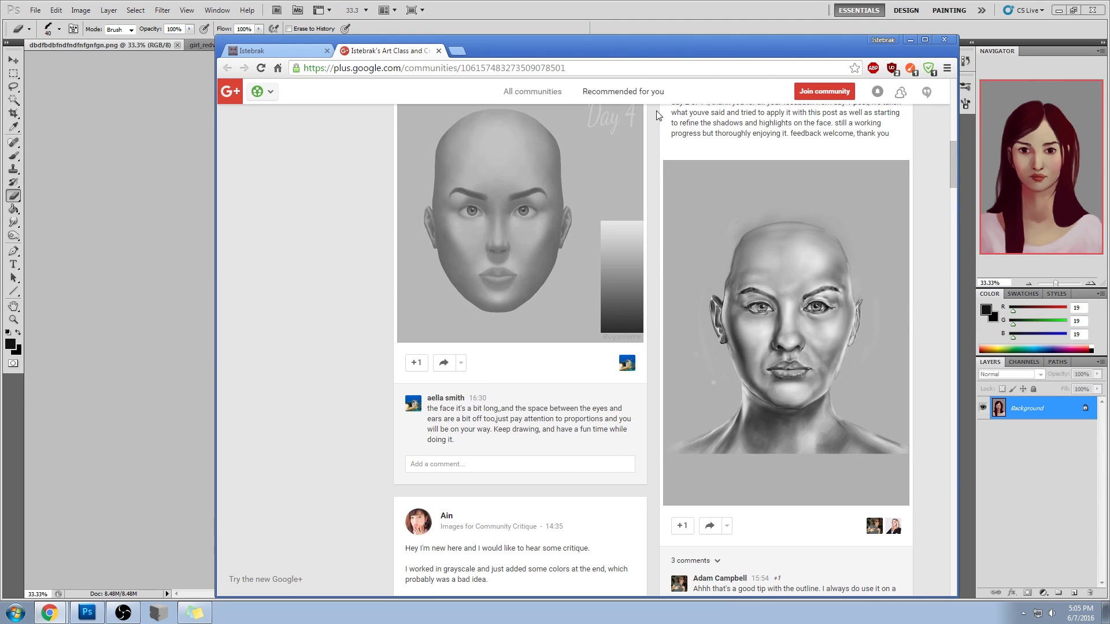
scroll(651, 128, up, 10)
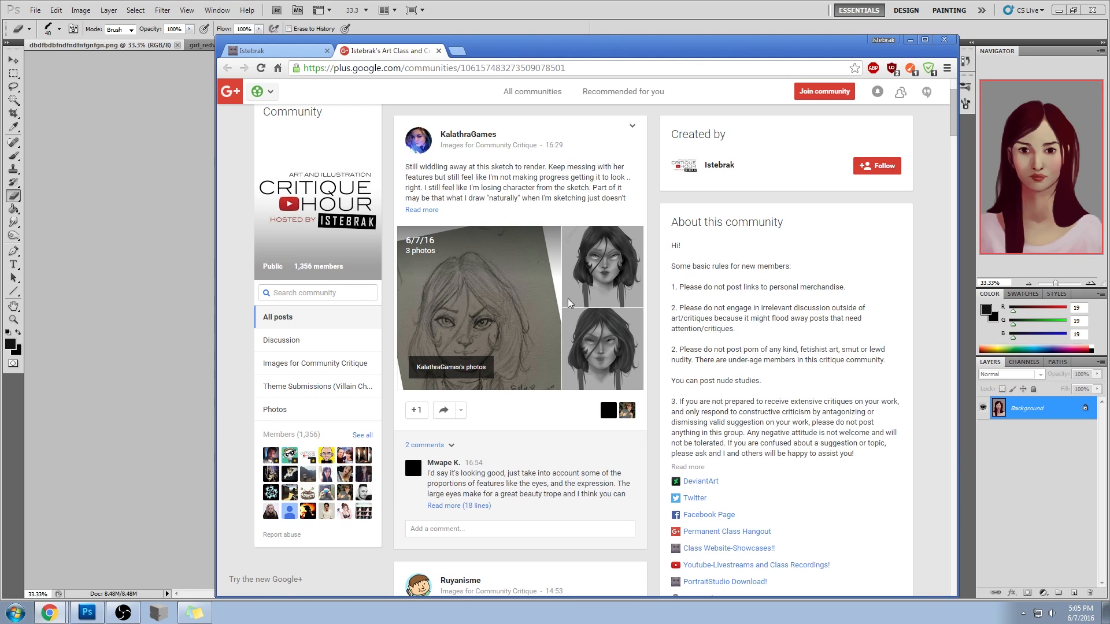
click(439, 51)
click(327, 51)
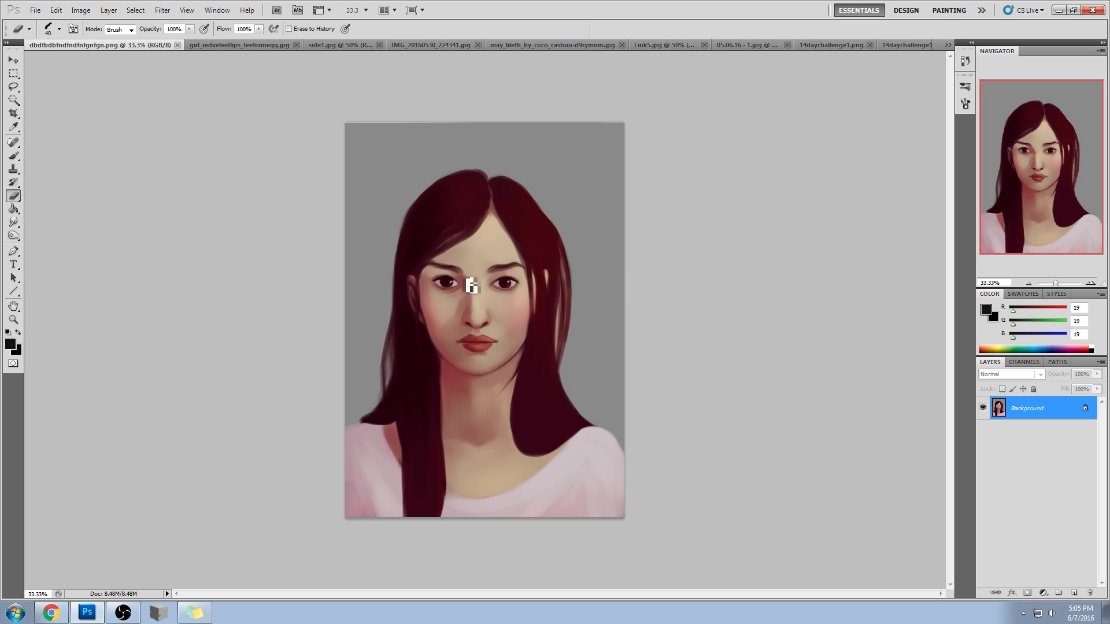
- Lasso the shadow shapes at the temple, along the forehead's swept hairline and around the adjacent eye socket
key(ctrl+plus)
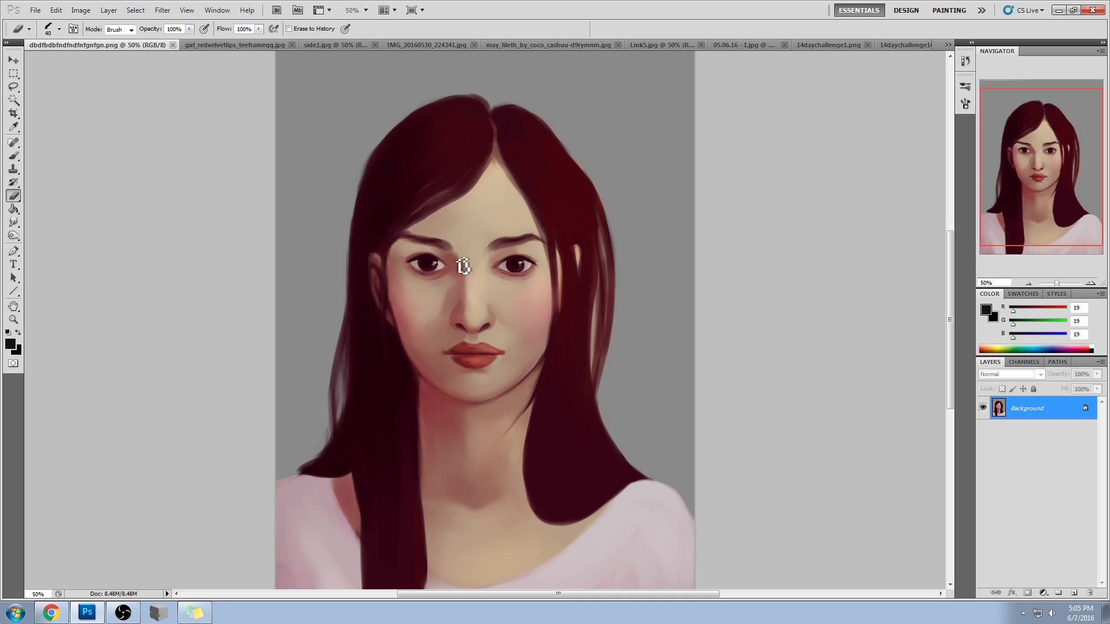
key(b)
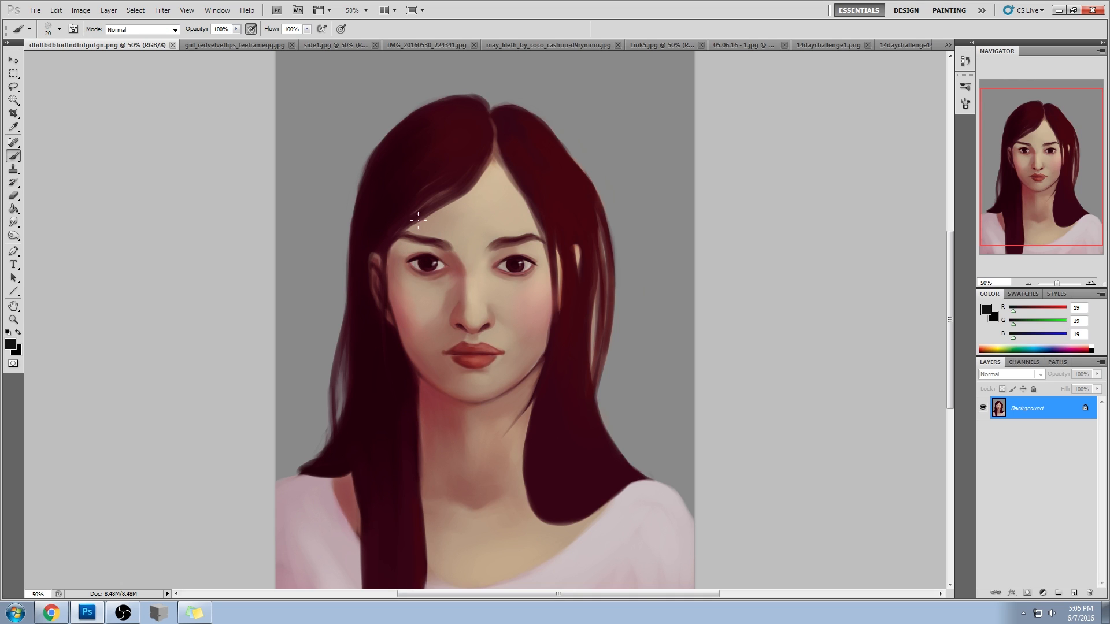
key(l)
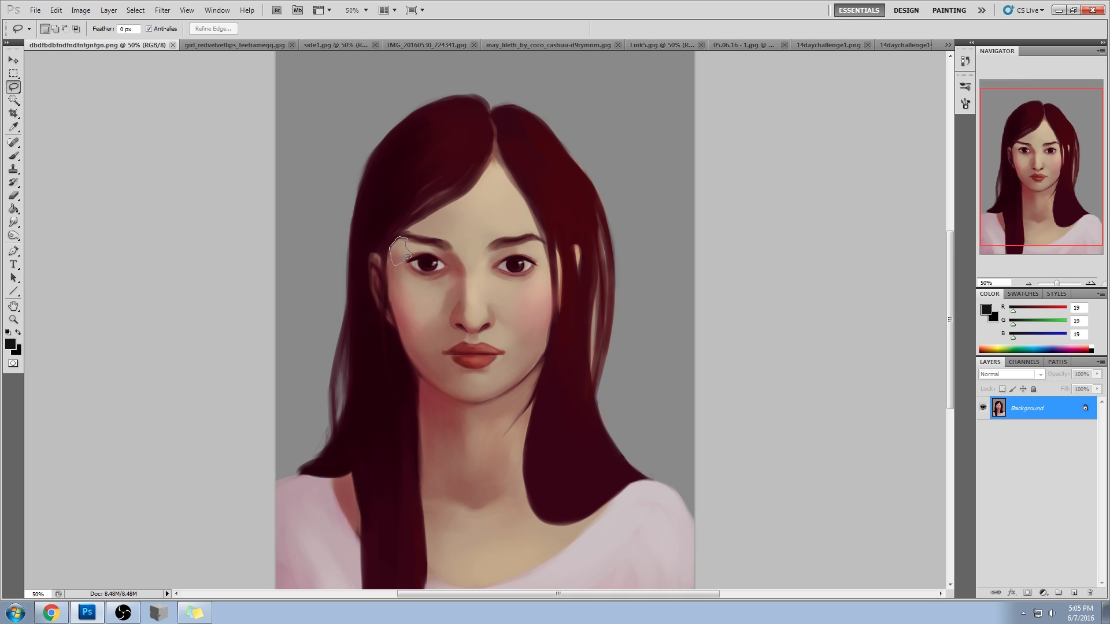
drag(428, 240, 429, 235)
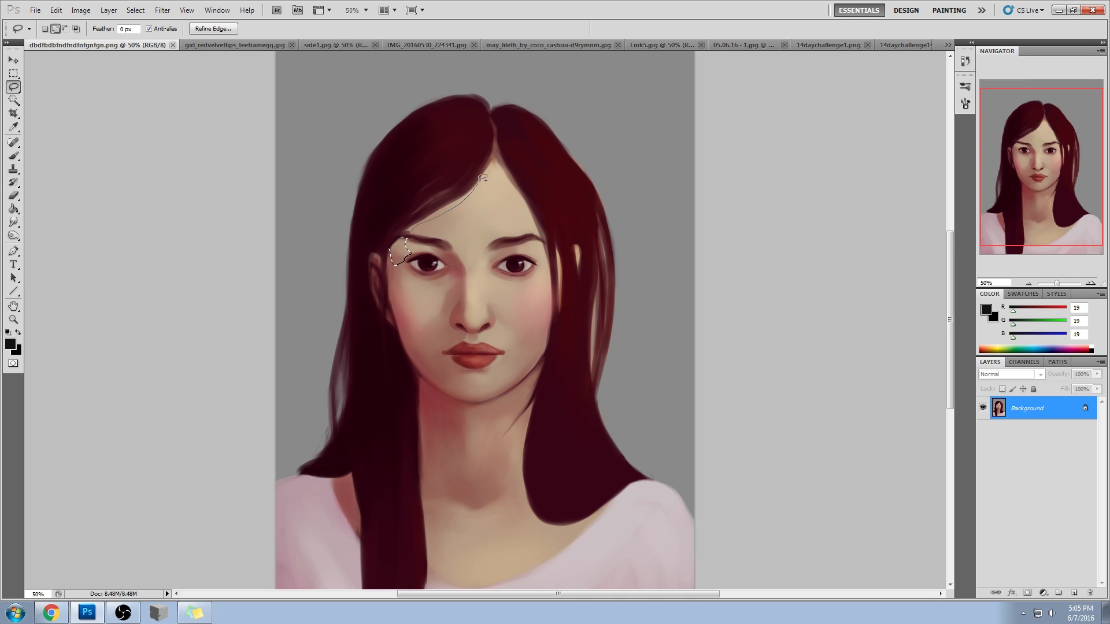
drag(404, 226, 405, 226)
mouse_move(415, 231)
mouse_down()
mouse_move(449, 258)
mouse_move(424, 243)
mouse_up()
drag(453, 267, 454, 275)
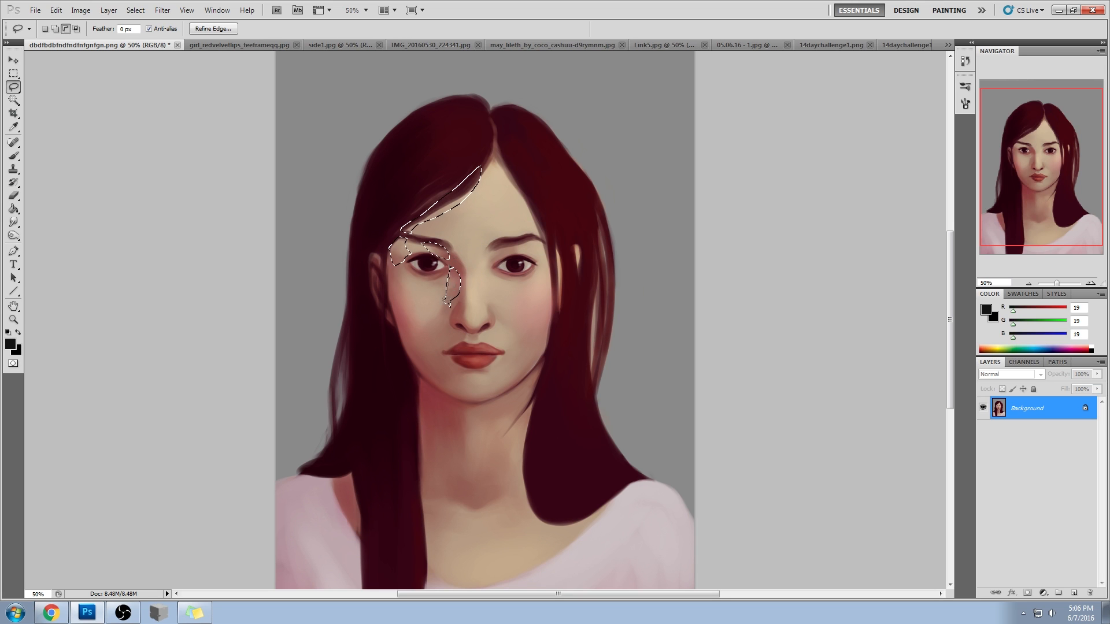
- Refine the selection beside the nose and extend it with lasso shapes under the nose and on the shaded side of the chin
drag(451, 267, 452, 271)
mouse_move(456, 281)
mouse_down()
mouse_move(466, 269)
mouse_move(452, 271)
mouse_up()
drag(441, 310, 442, 310)
key(shift)
drag(491, 325, 489, 328)
drag(489, 329, 491, 335)
key(alt)
drag(545, 294, 530, 301)
key(shift)
mouse_move(466, 392)
mouse_down()
mouse_move(440, 387)
mouse_move(448, 369)
mouse_move(480, 367)
mouse_up()
click(541, 233)
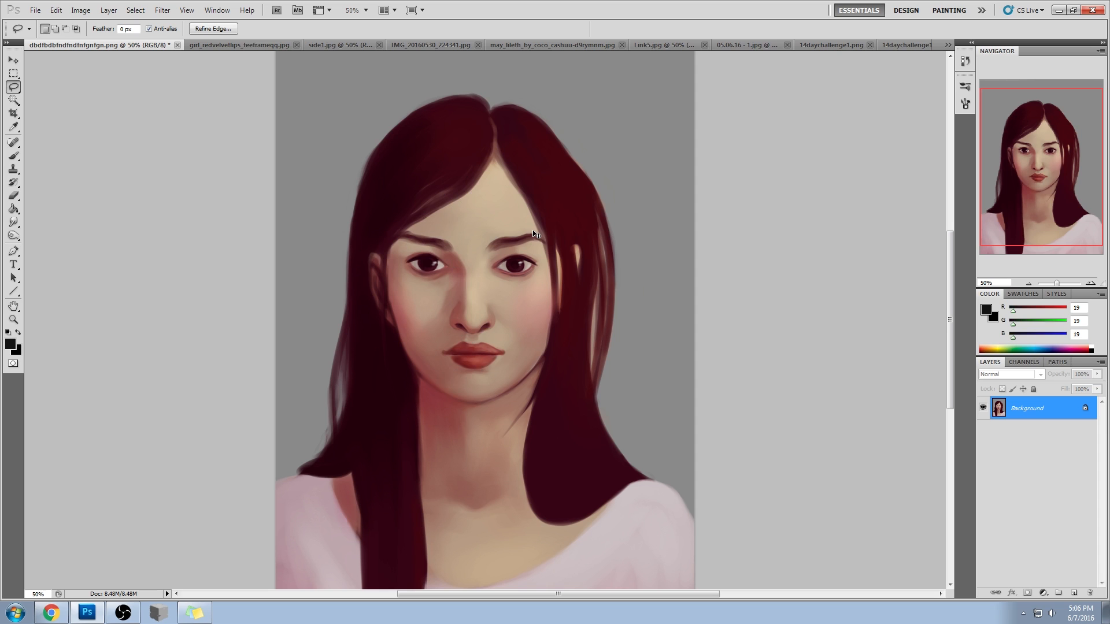
- Create a new layer and choose the soft round 65 px brush with 0% hardness, enlarged to 500 px
click(1075, 593)
key(b)
right_click(475, 209)
drag(655, 315, 662, 552)
click(602, 505)
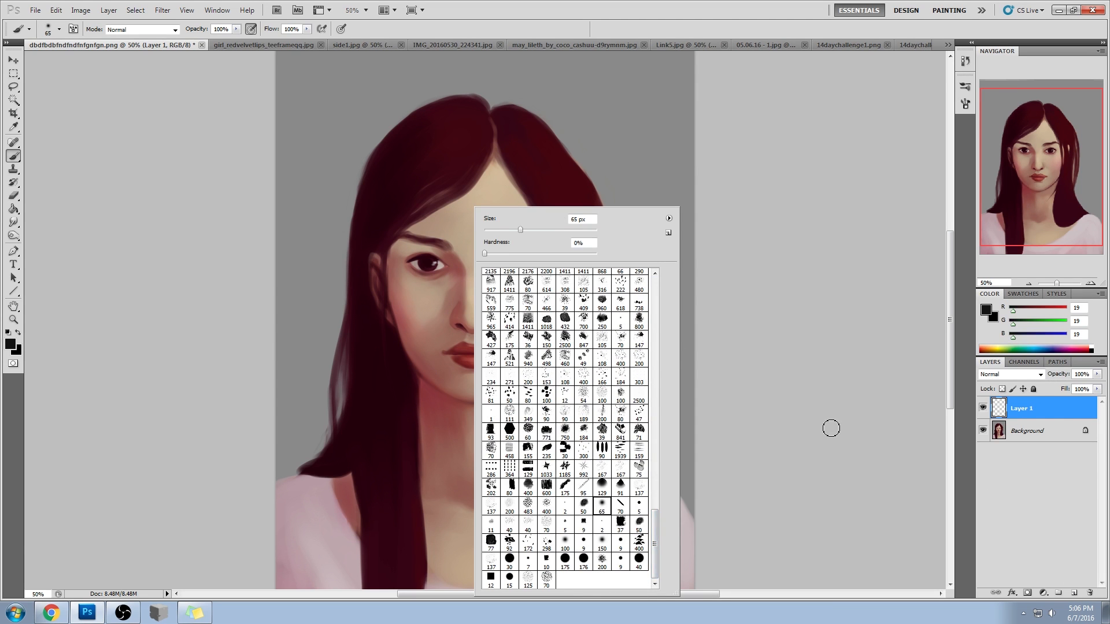
click(831, 428)
key(bracketright)
key(bracketright)
key(bracketright)
key(bracketright)
key(bracketright)
key(bracketright)
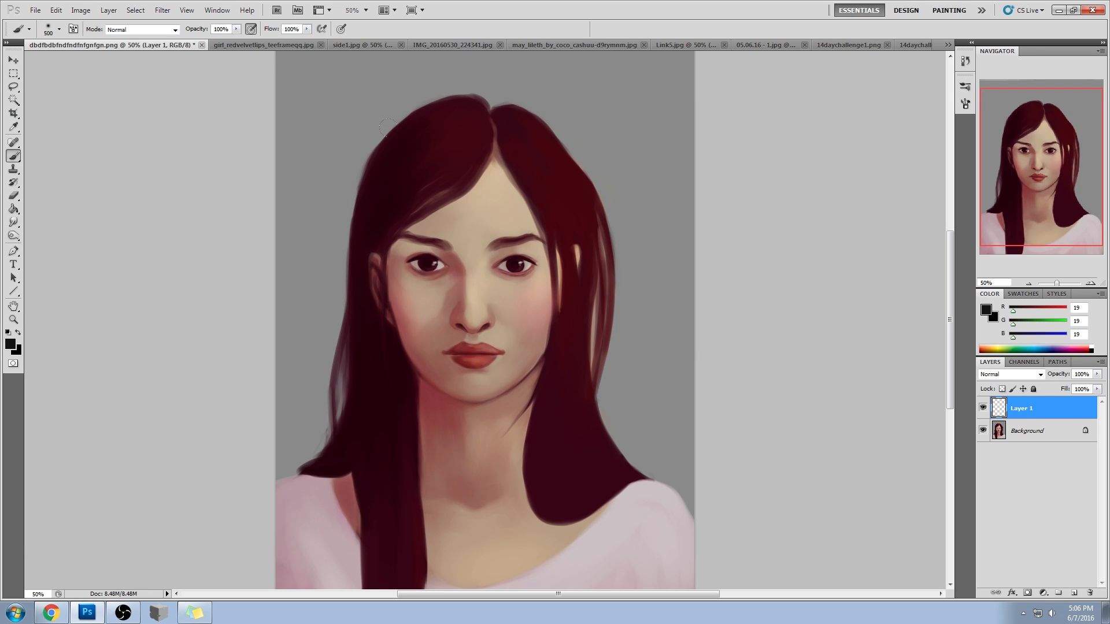
- Sample a reddish-brown shadow tone from around the nose bridge and set Layer 1's blend mode to Darken
alt+click(459, 292)
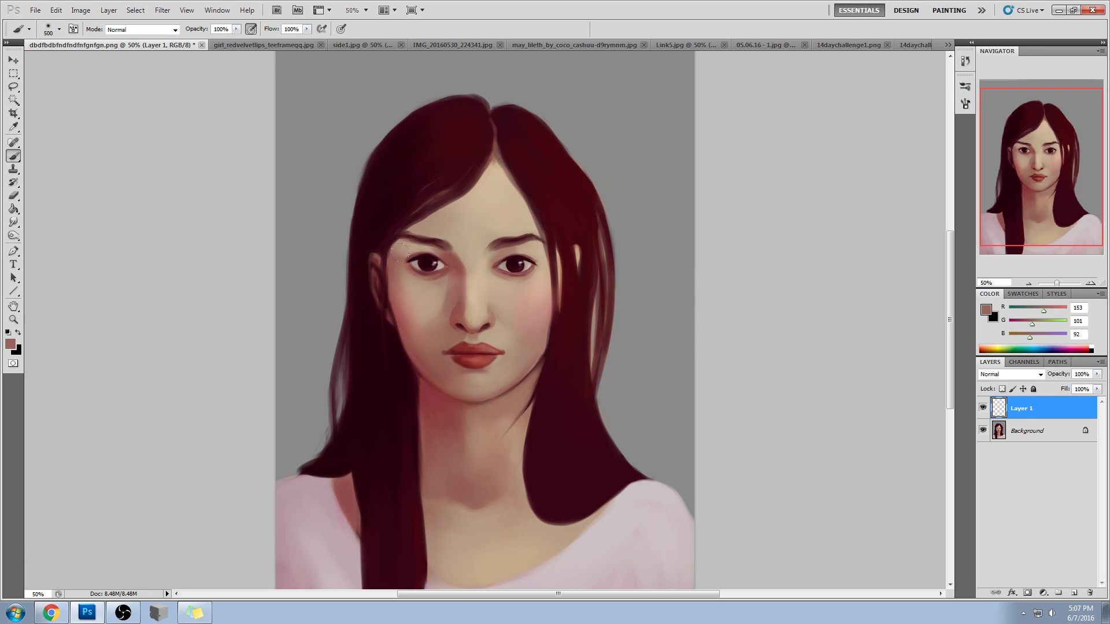
alt+click(486, 248)
click(1009, 374)
click(995, 105)
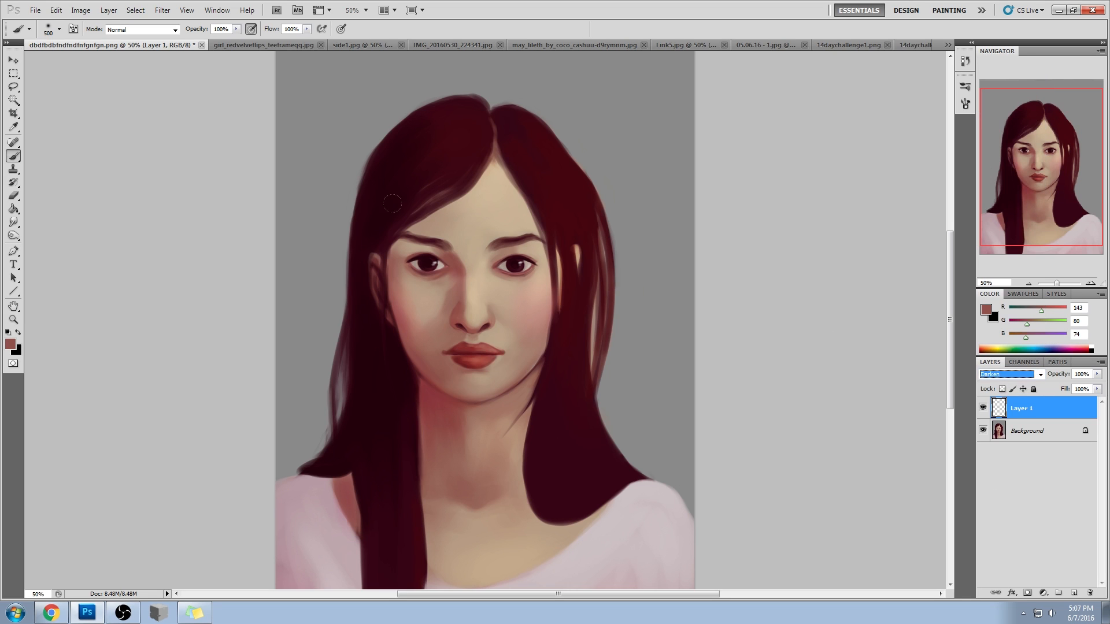
- Paint the selected temple, eye socket, nose and chin shadows softly with reddish-brown tones sampled from the face
alt+click(400, 266)
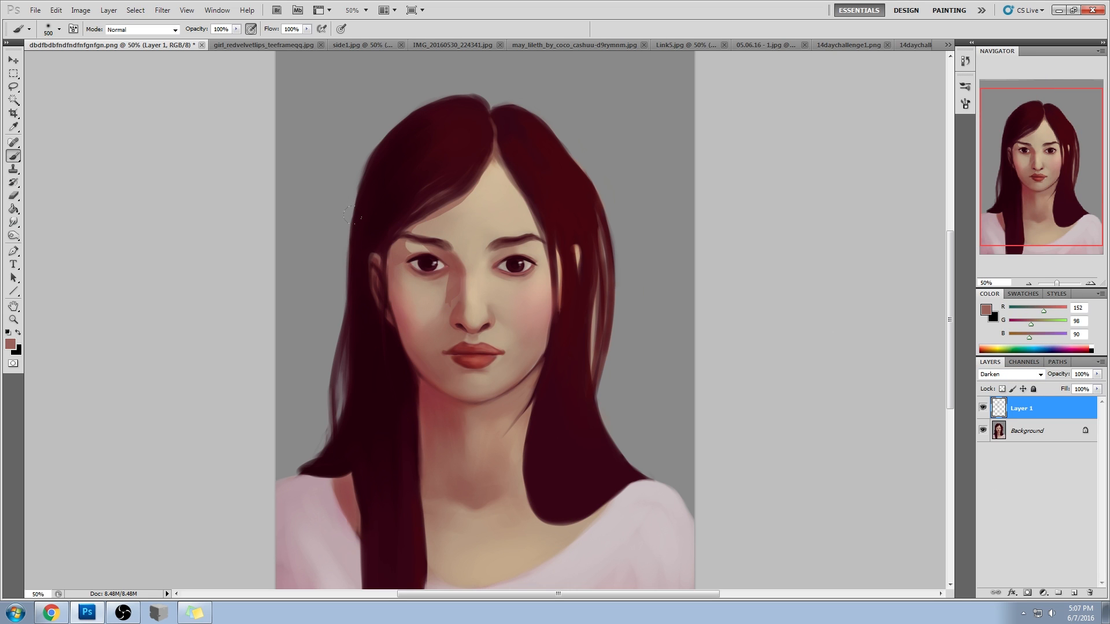
alt+click(399, 261)
alt+click(456, 298)
click(449, 296)
alt+click(452, 303)
alt+click(513, 336)
alt+click(471, 376)
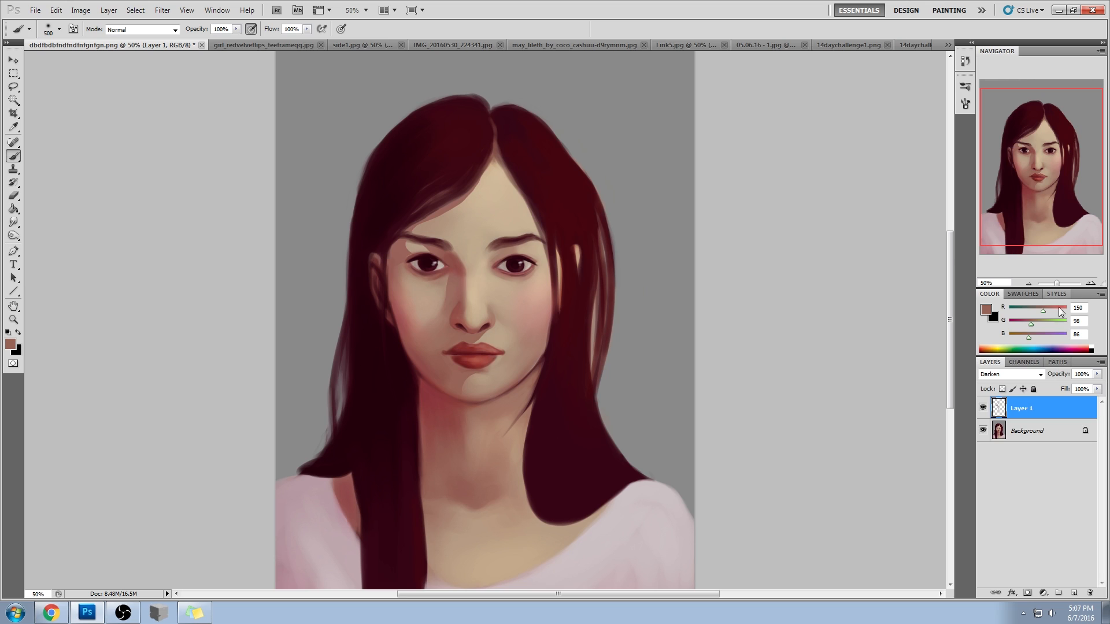
- Compare the portrait with and without the painted shadows by repeatedly hiding and showing Layer 1
click(983, 408)
click(985, 408)
click(984, 408)
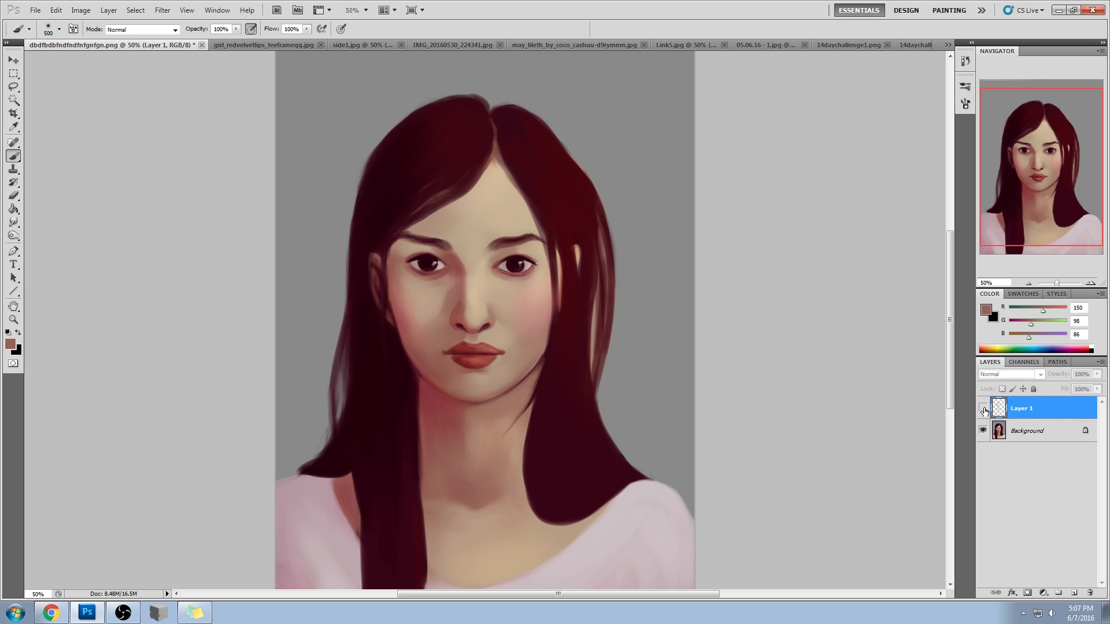
click(984, 409)
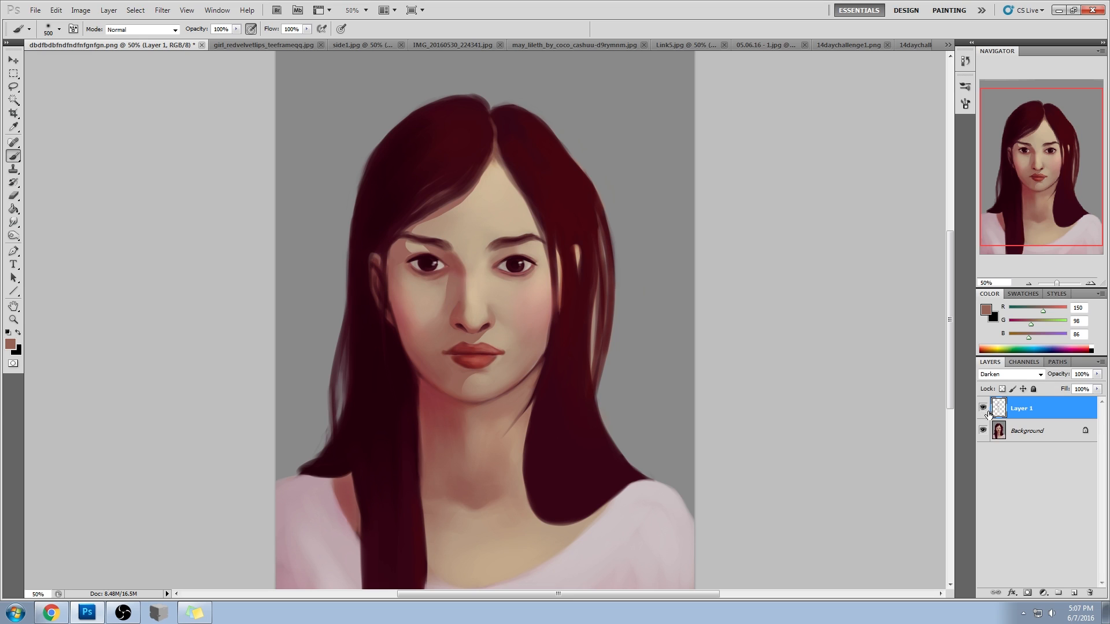
click(984, 409)
click(983, 408)
click(984, 409)
click(984, 410)
- Adjust the selection along the forehead's swept hairline with the Lasso and strengthen the shadow there using a sampled skin shadow tone
key(l)
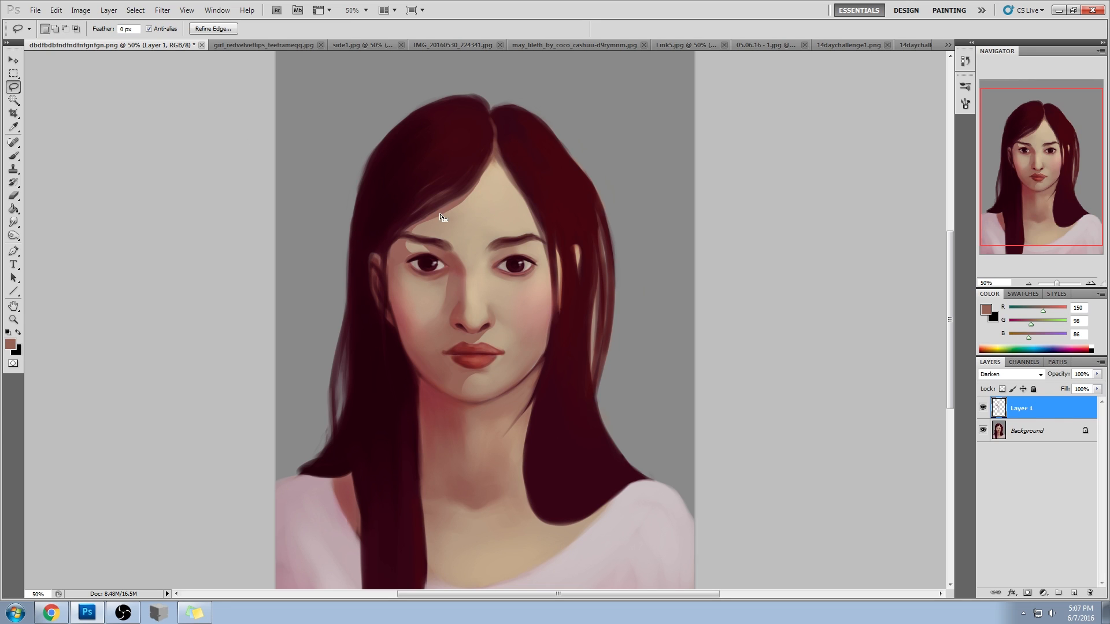
drag(466, 197, 407, 233)
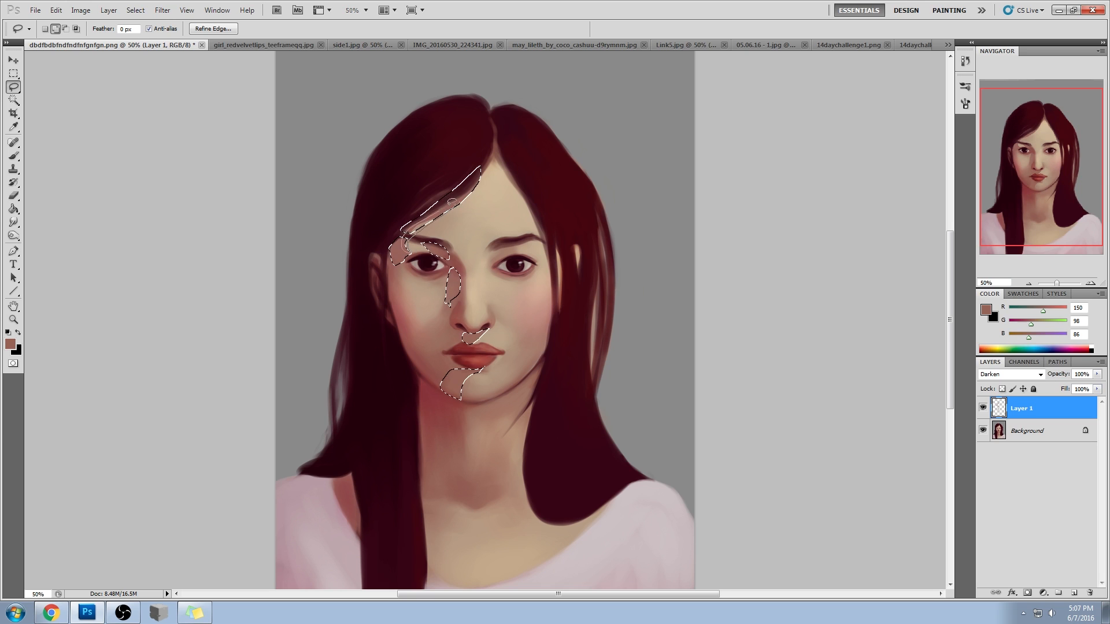
key(alt)
key(b)
key(ctrl+h)
alt+click(432, 214)
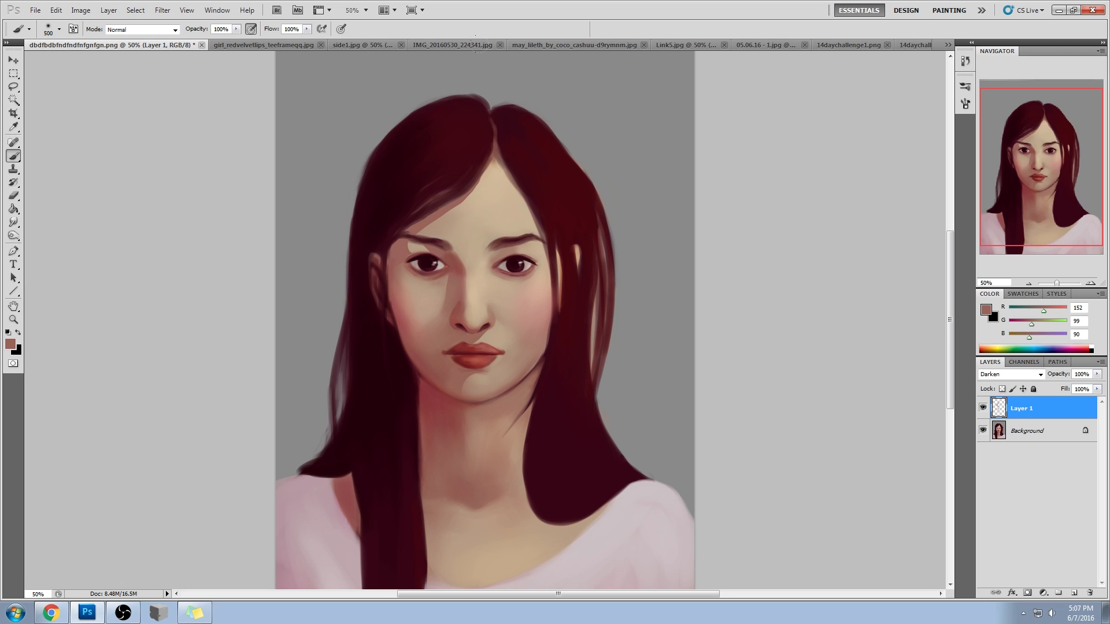
- Subtract a small patch between the eyebrow and the shaded eye from the selection, and hide the selection outline for painting
key(l)
key(alt)
mouse_move(412, 247)
mouse_down()
mouse_move(410, 238)
mouse_move(414, 248)
mouse_move(437, 243)
mouse_move(420, 248)
mouse_up()
key(shift)
key(alt)
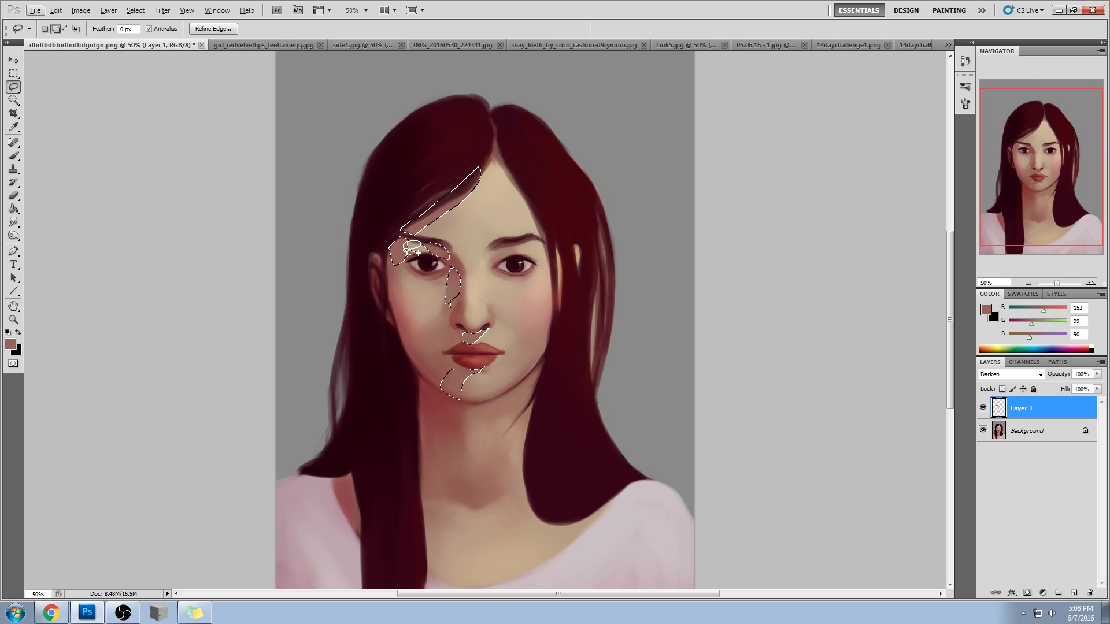
key(b)
key(ctrl+h)
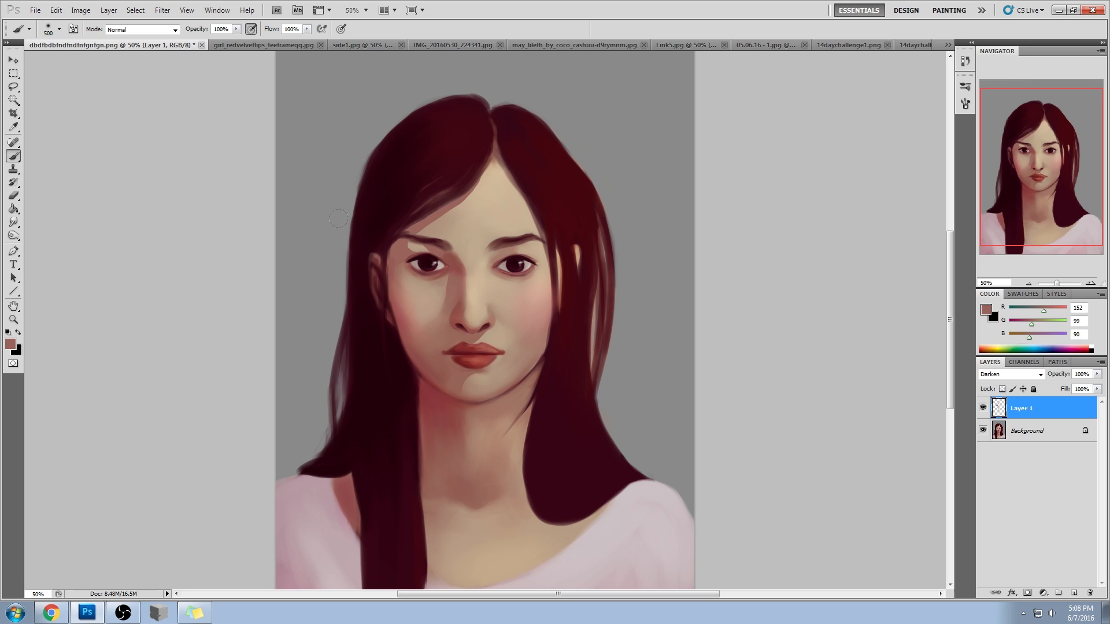
- Clear the selection and apply a Gaussian Blur with a 4.1 pixel radius to Layer 1
key(m)
right_click(505, 273)
key(Escape)
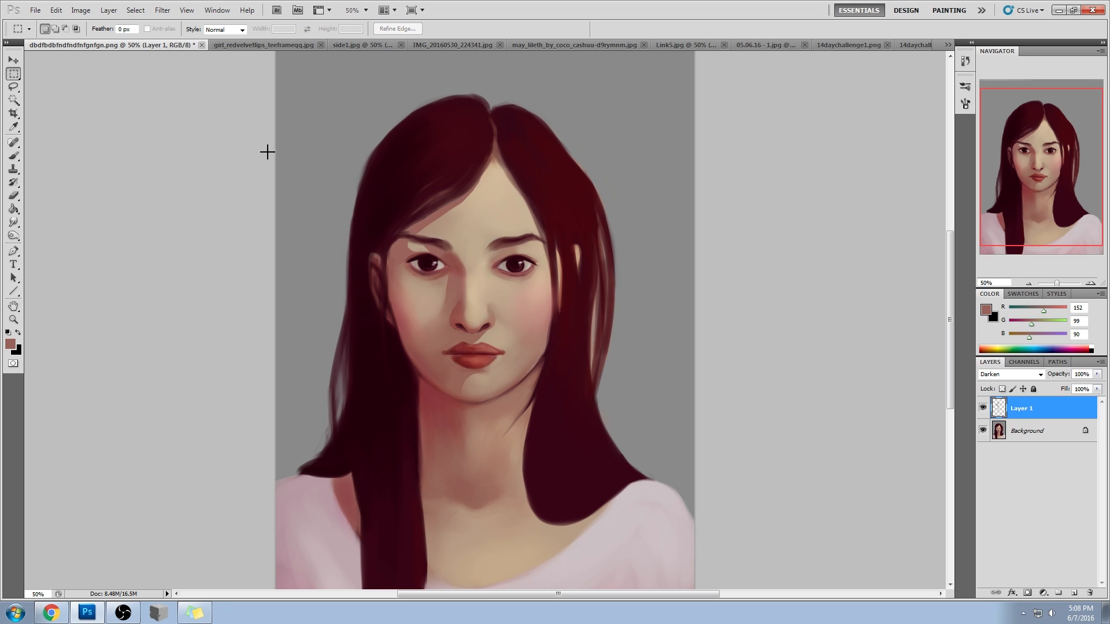
click(163, 10)
mouse_move(192, 114)
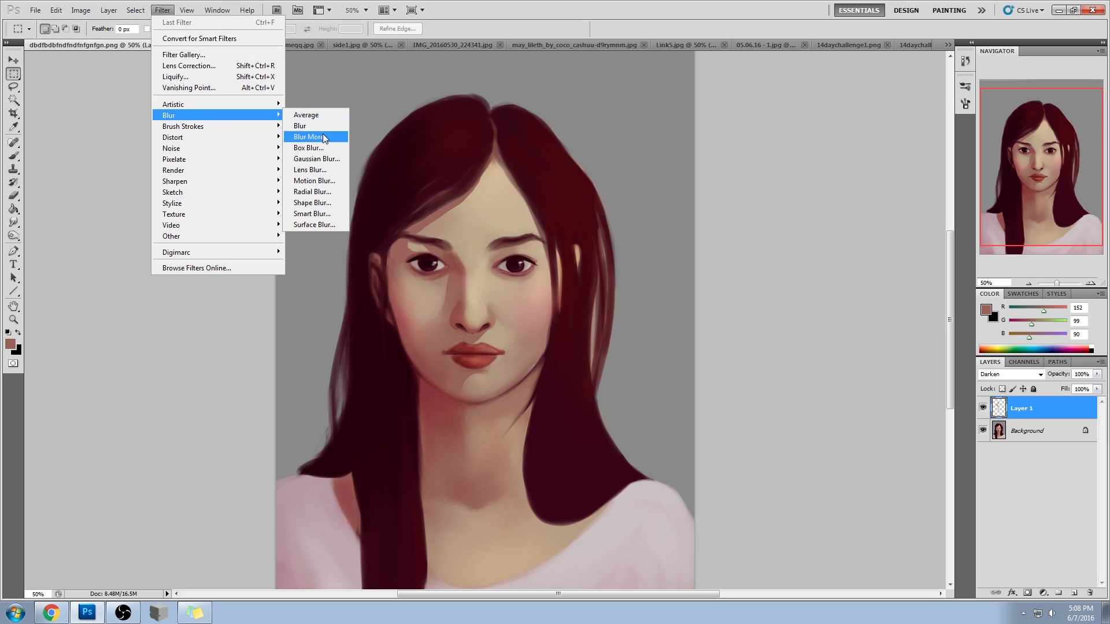
click(324, 159)
drag(130, 335, 112, 336)
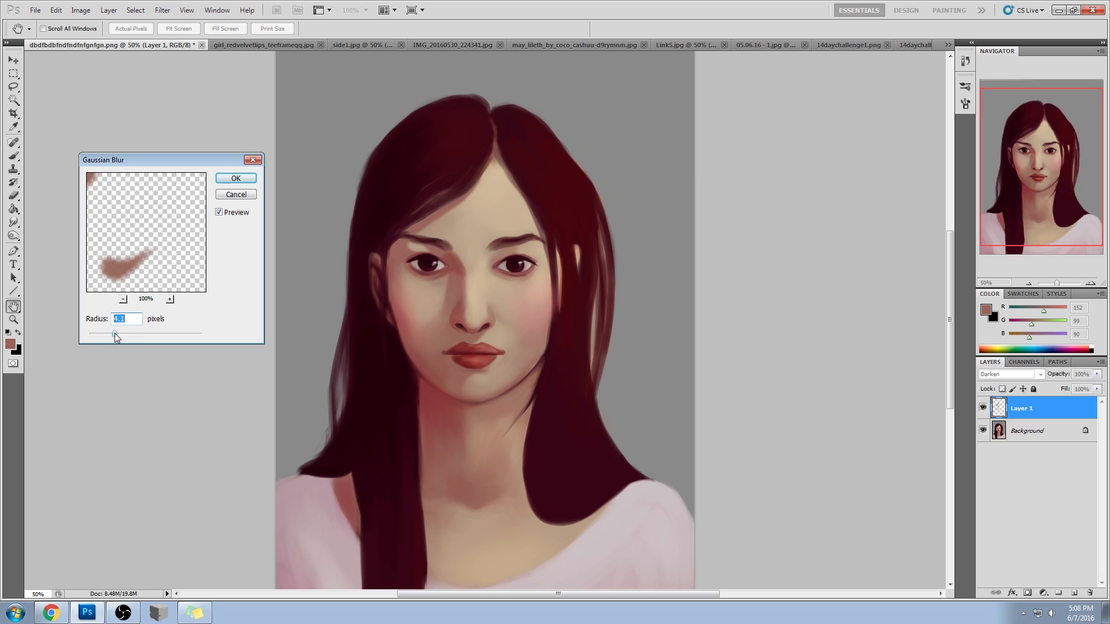
click(236, 178)
- Lasso a thin strip along the straight hairline beside the forehead, from the hair parting down to the eyebrow
key(e)
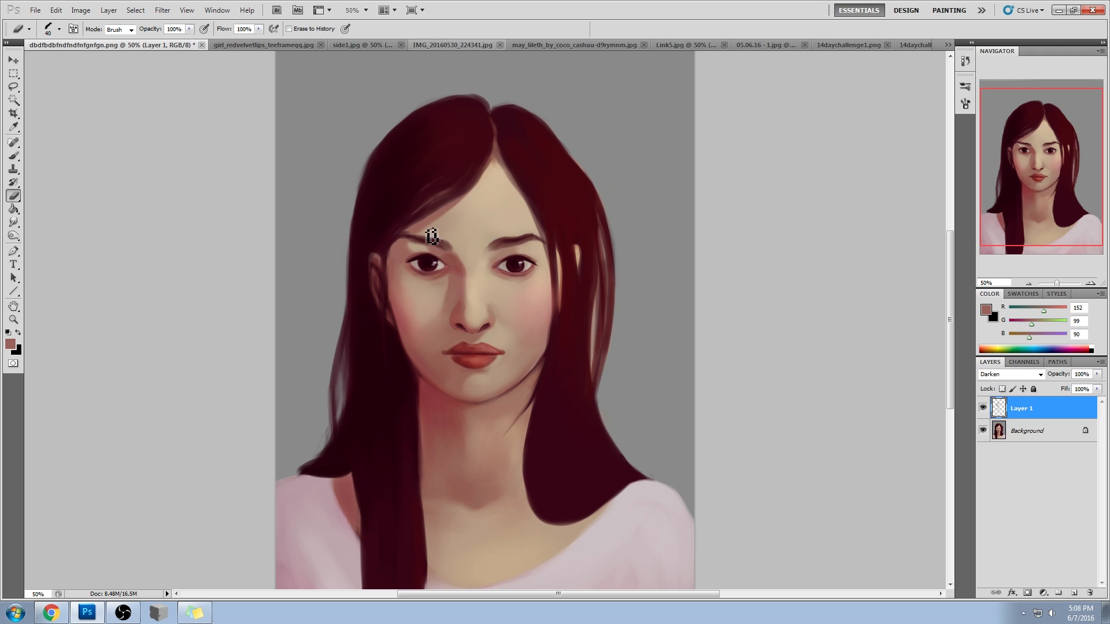
key(l)
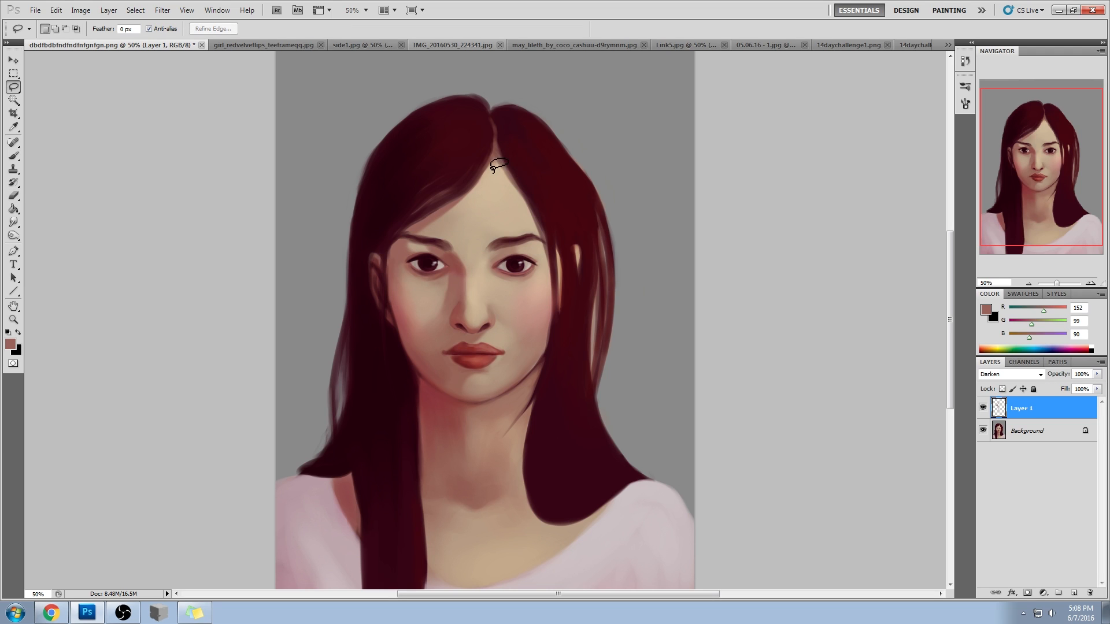
mouse_move(540, 225)
mouse_down()
mouse_move(493, 159)
mouse_move(522, 199)
mouse_up()
drag(498, 149, 516, 148)
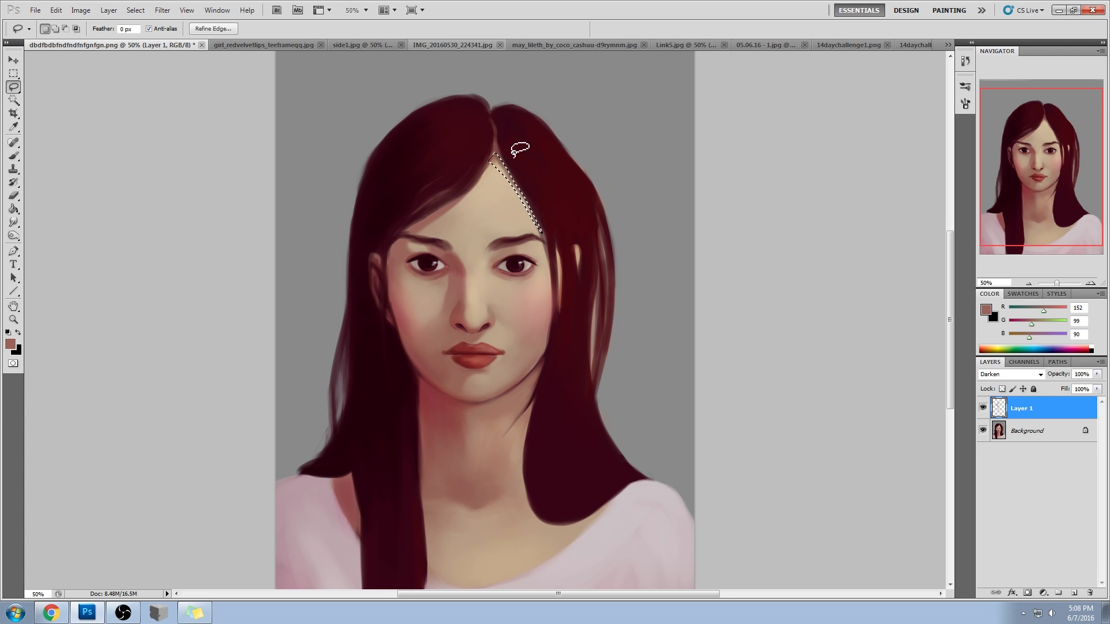
- Shade the hairline strip with a brown skin tone sampled beside the nose, clear the selection and soften the edge with the Blur tool
key(v)
key(b)
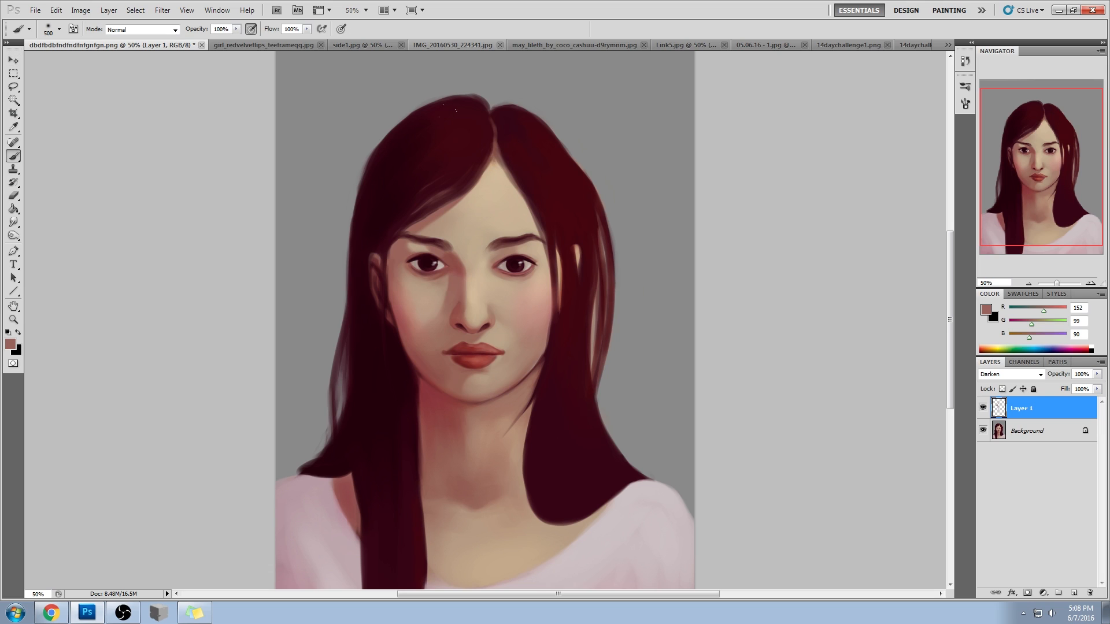
alt+click(457, 272)
key(m)
right_click(507, 190)
key(Escape)
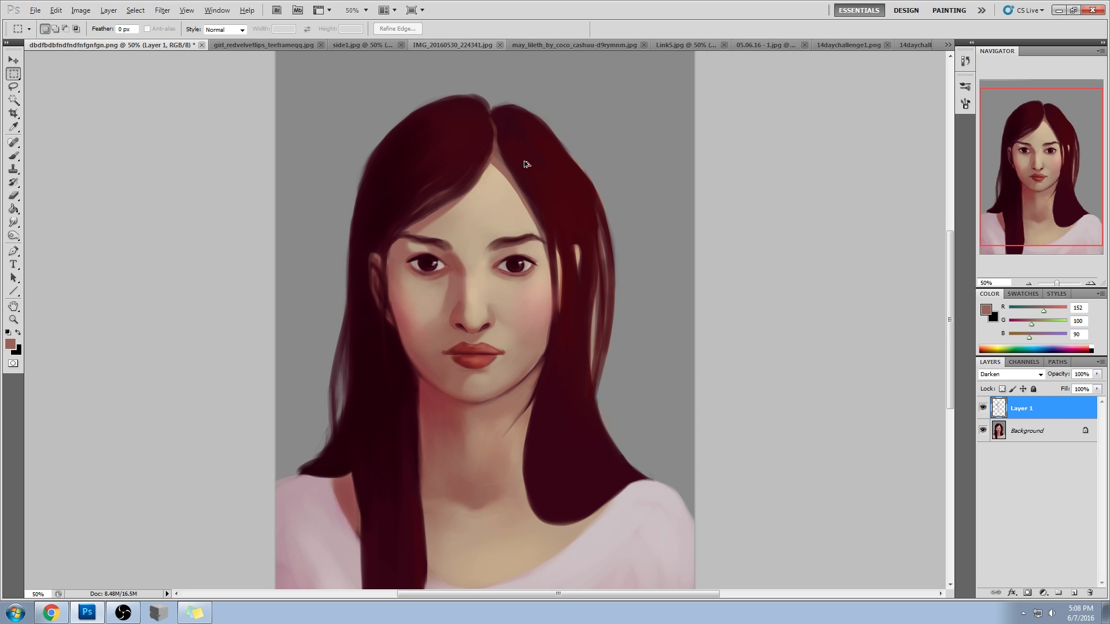
drag(13, 222, 52, 222)
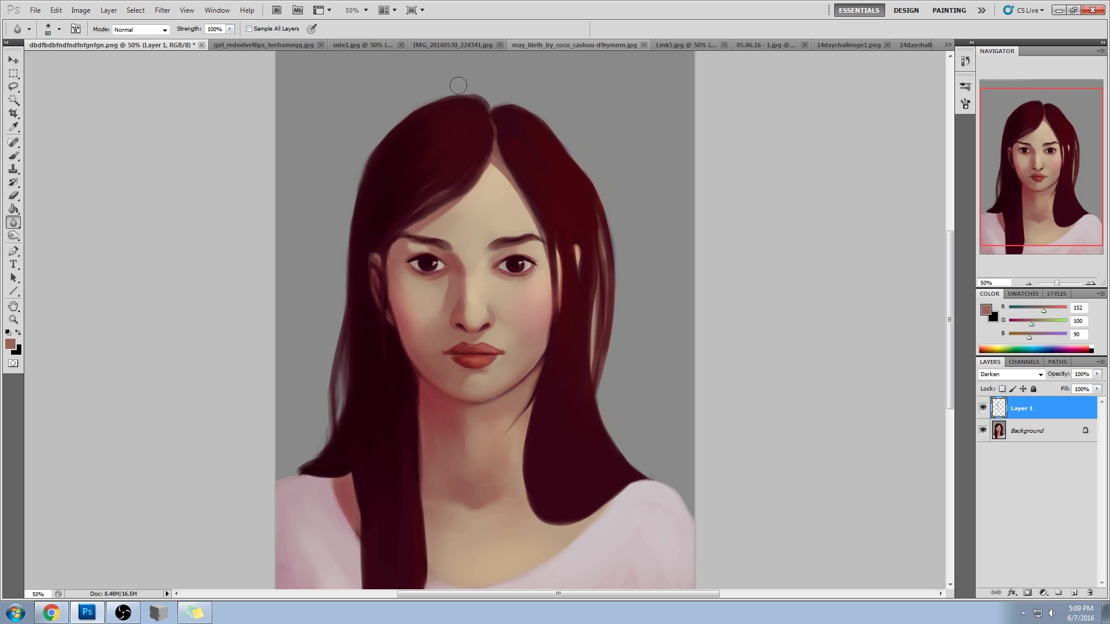
- Lasso the skin beside the hanging hair from the temple past the eye to the jaw, adding and subtracting areas to refine the selection
key(l)
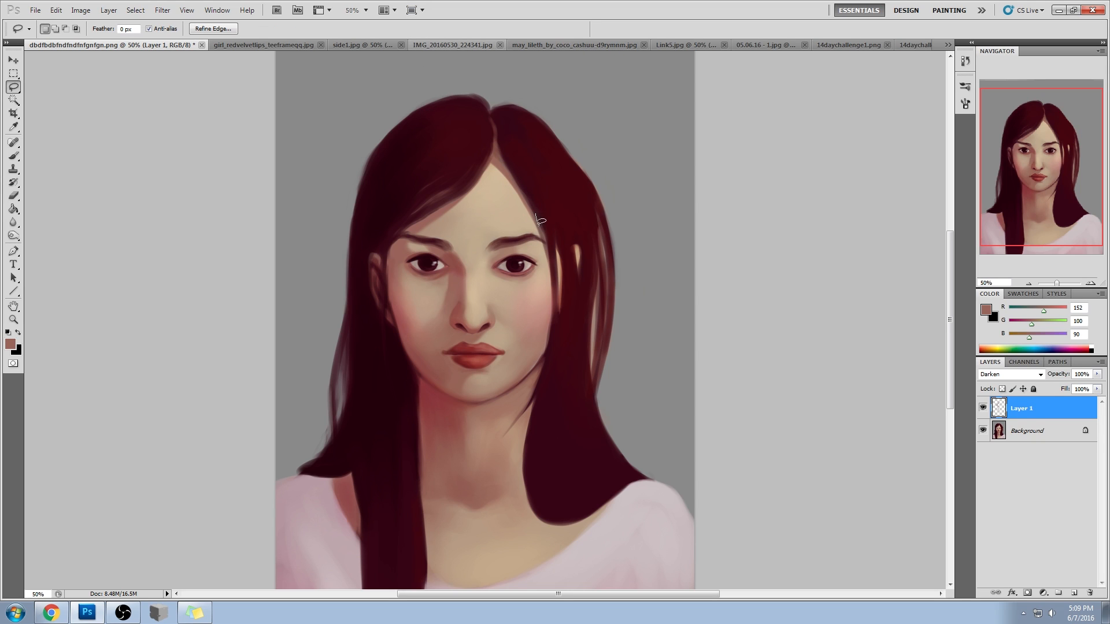
drag(537, 222, 542, 239)
drag(557, 248, 554, 282)
key(shift)
key(alt)
drag(548, 350, 552, 301)
drag(556, 380, 556, 377)
key(shift)
drag(558, 370, 538, 379)
key(alt)
drag(561, 347, 570, 319)
- Paint the hair's cast shadow on the temple and cheek with a brown sampled from the nose shadow, and clear the selection
key(b)
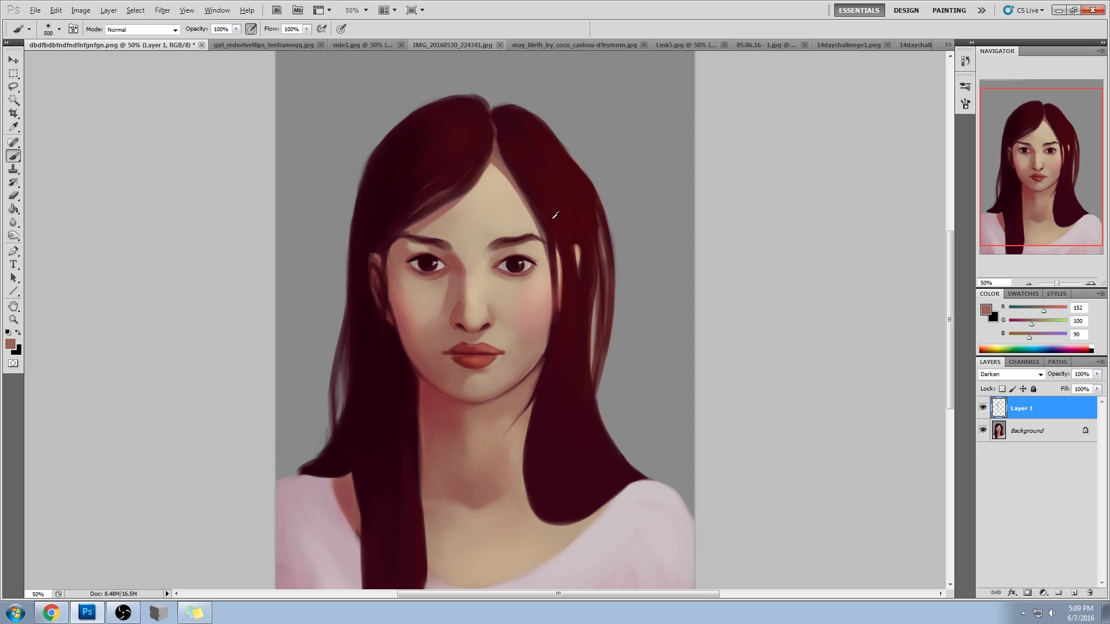
alt+click(508, 176)
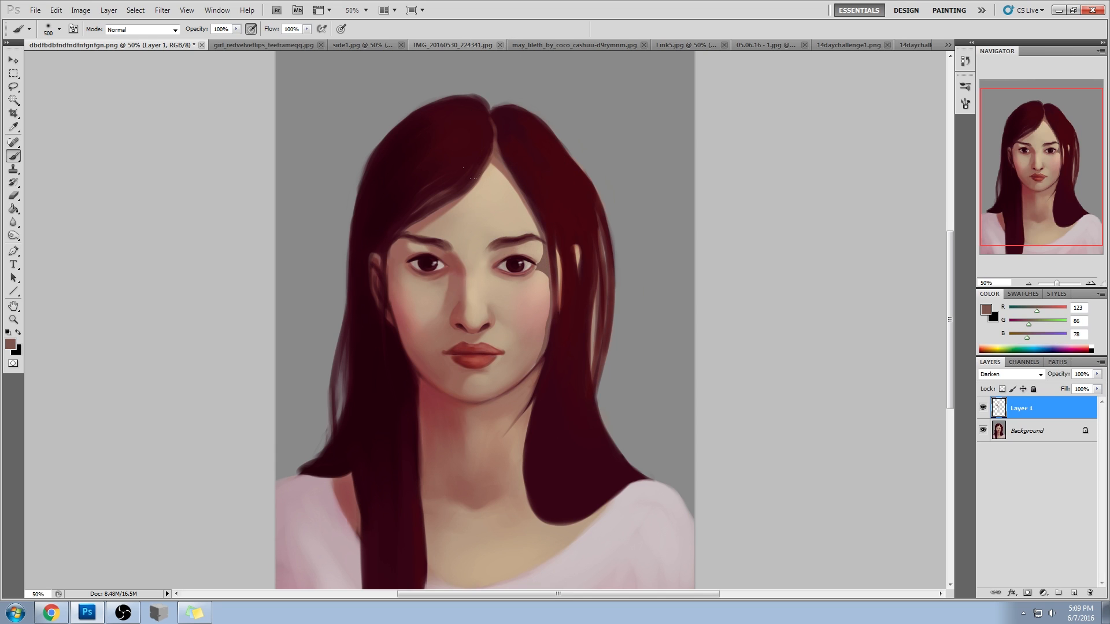
alt+click(458, 262)
right_click(522, 283)
key(Escape)
click(13, 222)
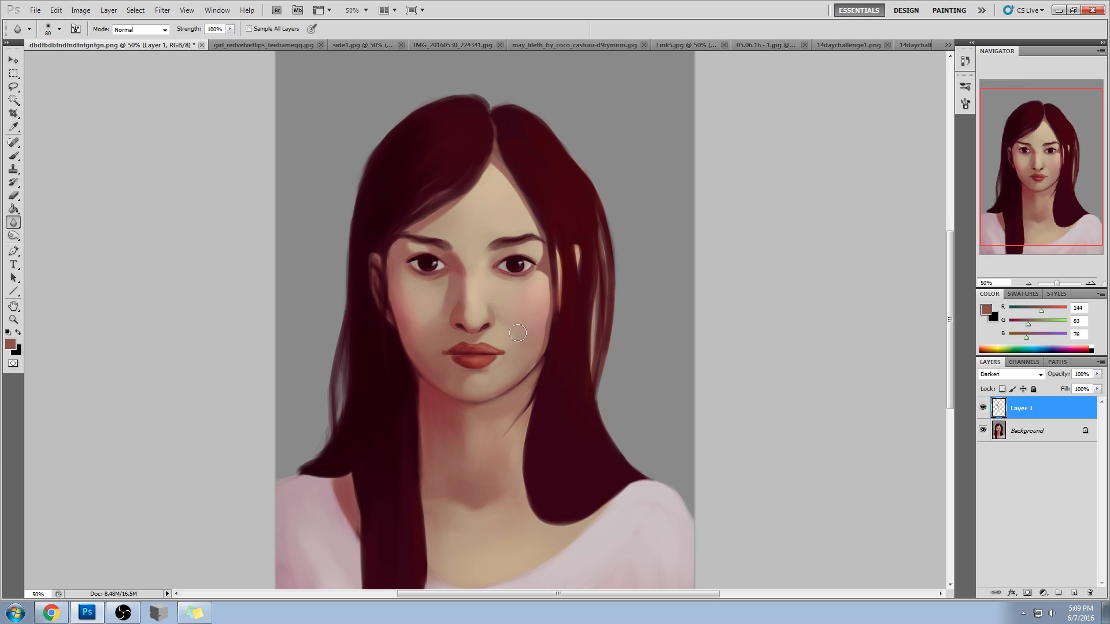
- Clean up the new shadow beside the eye and cheek with a small Eraser, adjusting its size as needed
key(e)
key(bracketleft)
key(bracketleft)
key(bracketleft)
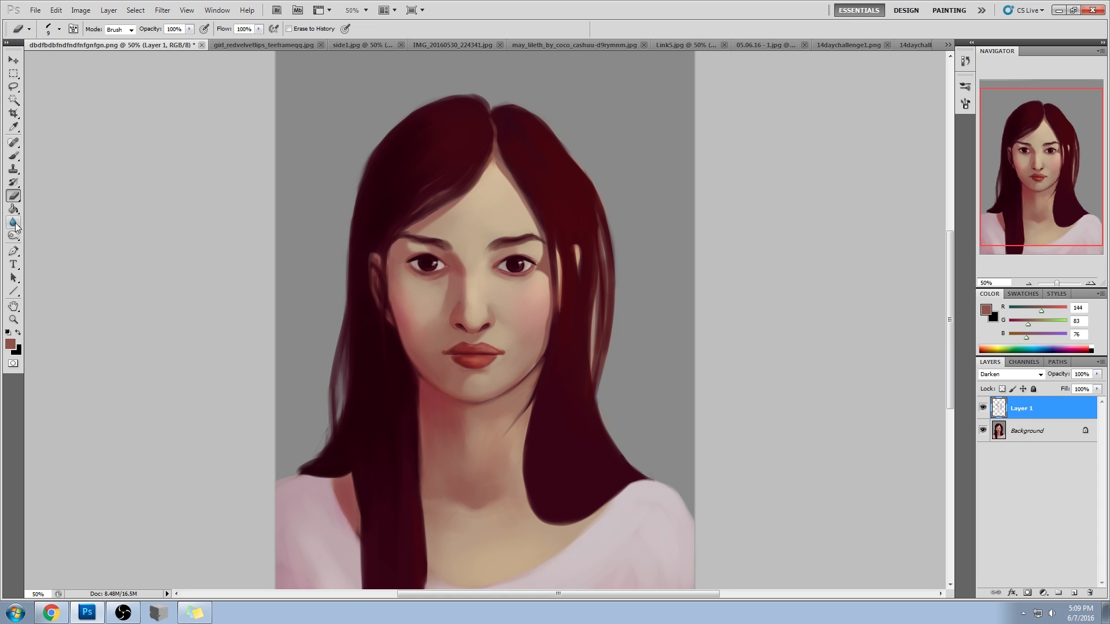
right_click(476, 241)
double_click(598, 507)
key(bracketleft)
key(bracketleft)
key(bracketleft)
key(bracketleft)
key(bracketright)
key(bracketright)
key(bracketright)
key(bracketright)
key(bracketright)
- Lasso a slanted cast-shadow shape from the jawline down across the neck, and hide the selection outline for painting
key(l)
mouse_move(464, 283)
mouse_down()
mouse_move(480, 271)
mouse_move(466, 280)
mouse_up()
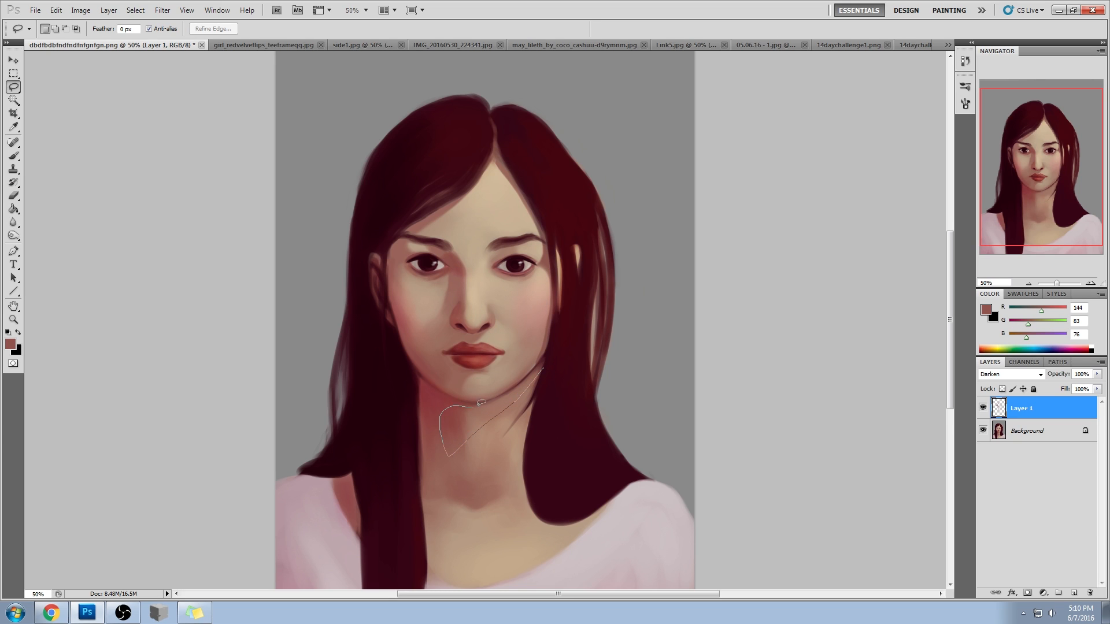
mouse_move(540, 370)
mouse_down()
mouse_move(501, 395)
mouse_move(458, 407)
mouse_move(508, 395)
mouse_move(552, 353)
mouse_up()
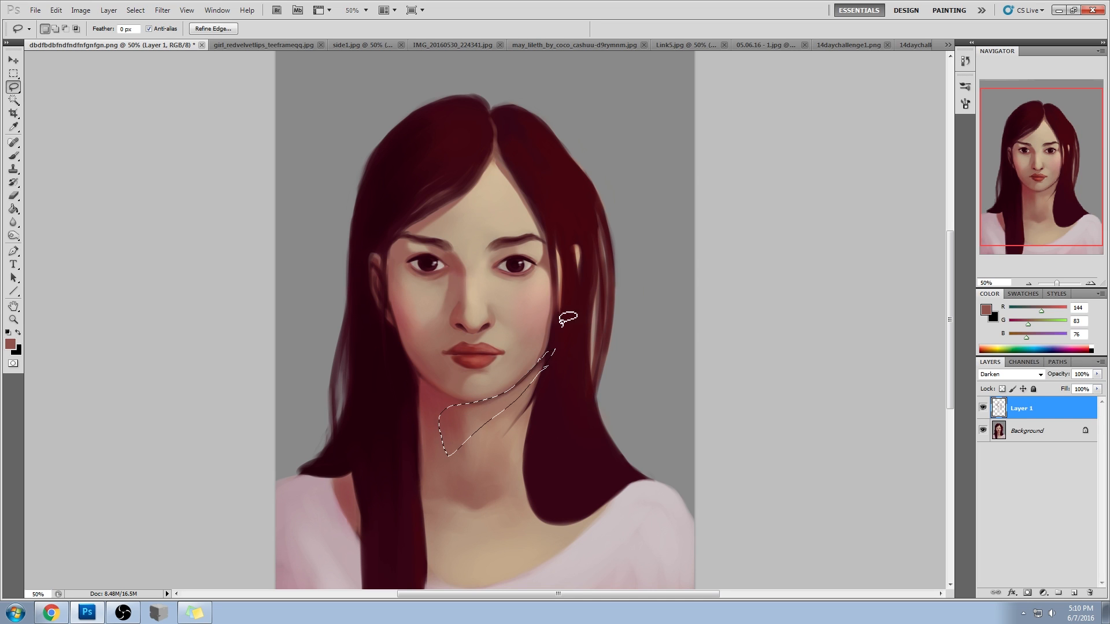
key(b)
key(ctrl+h)
alt+click(513, 372)
drag(513, 371, 511, 299)
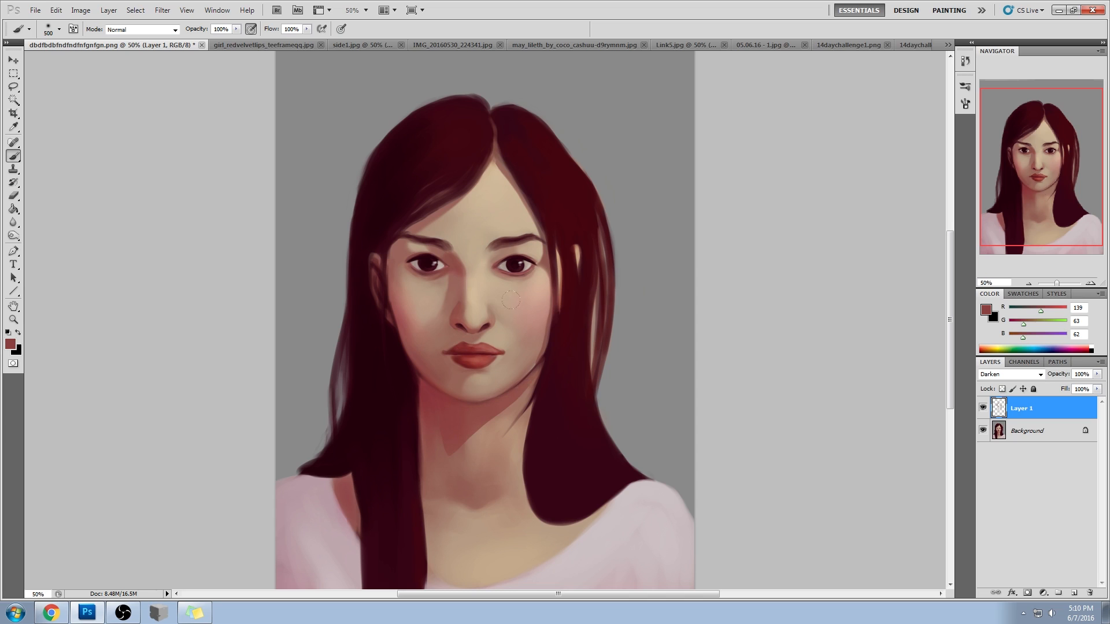
key(ctrl+z)
- Paint the slanted neck shadow with a brown sampled from the neck, and shade a second lassoed area beside the hair
alt+click(474, 427)
drag(473, 427, 521, 384)
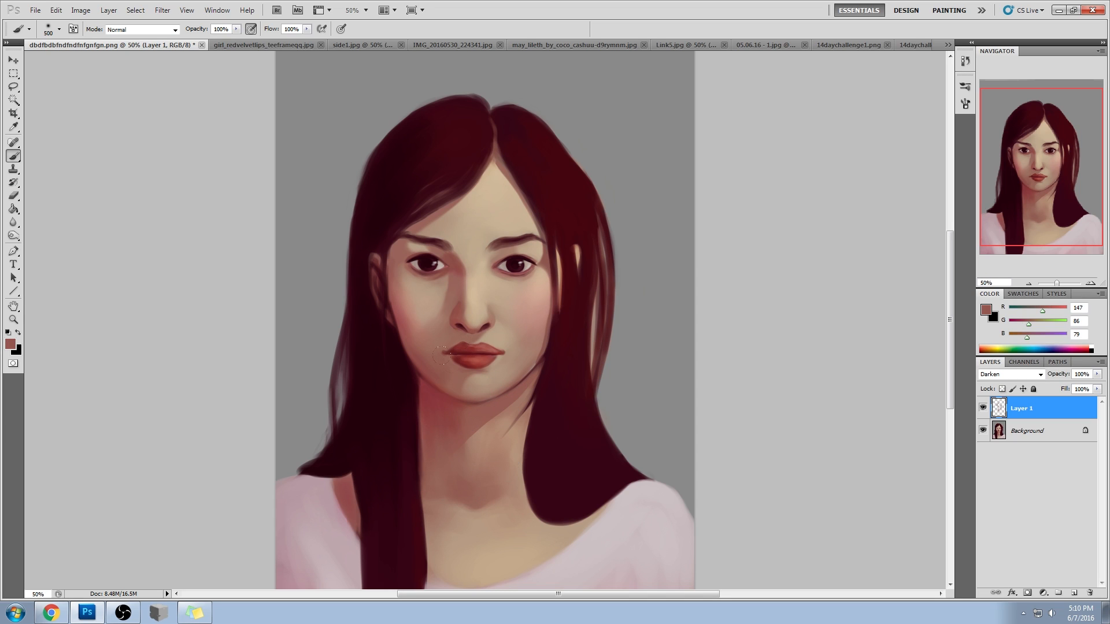
key(l)
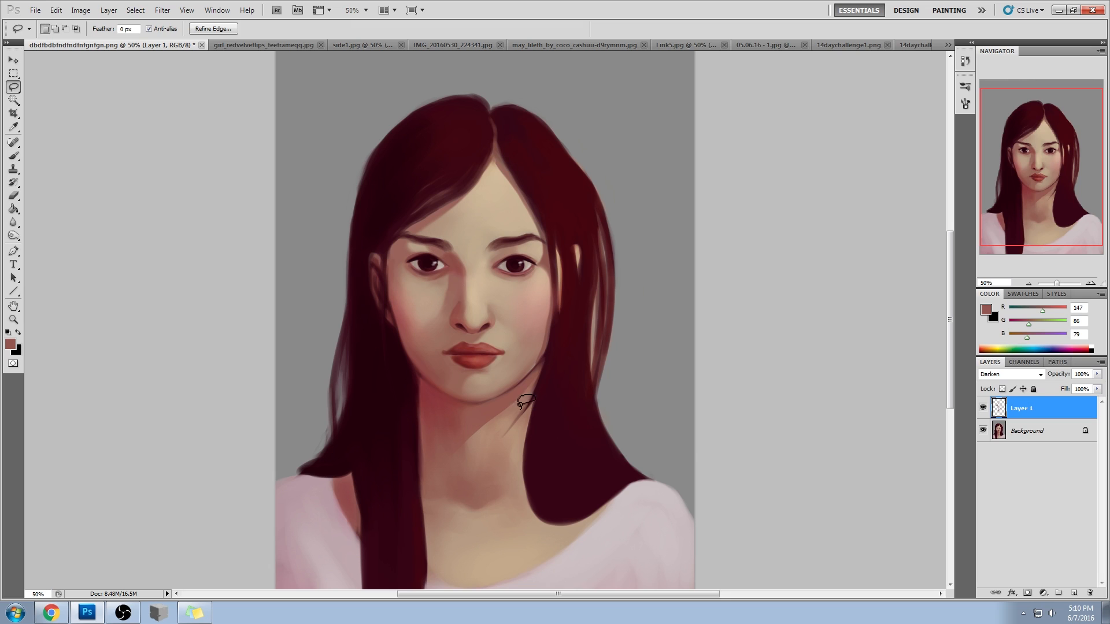
drag(531, 480, 595, 365)
key(b)
drag(502, 326, 489, 471)
- Clear the selection and soften the neck shadow's edge near the hair with the Blur tool
key(m)
right_click(569, 370)
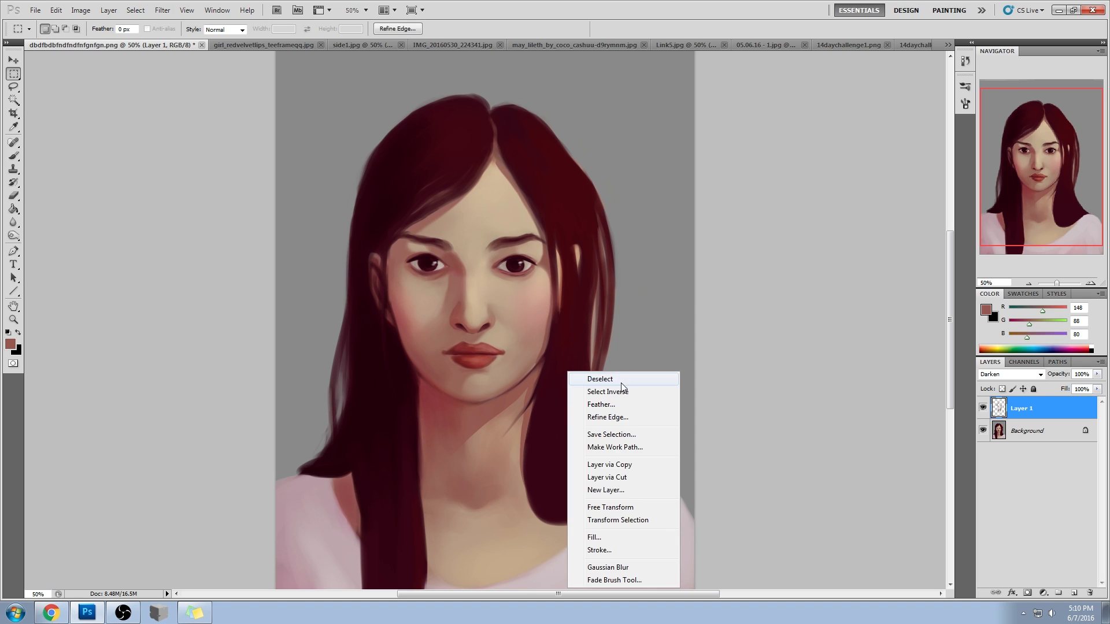
click(581, 375)
mouse_move(14, 223)
mouse_down()
mouse_move(48, 239)
mouse_move(48, 226)
mouse_up()
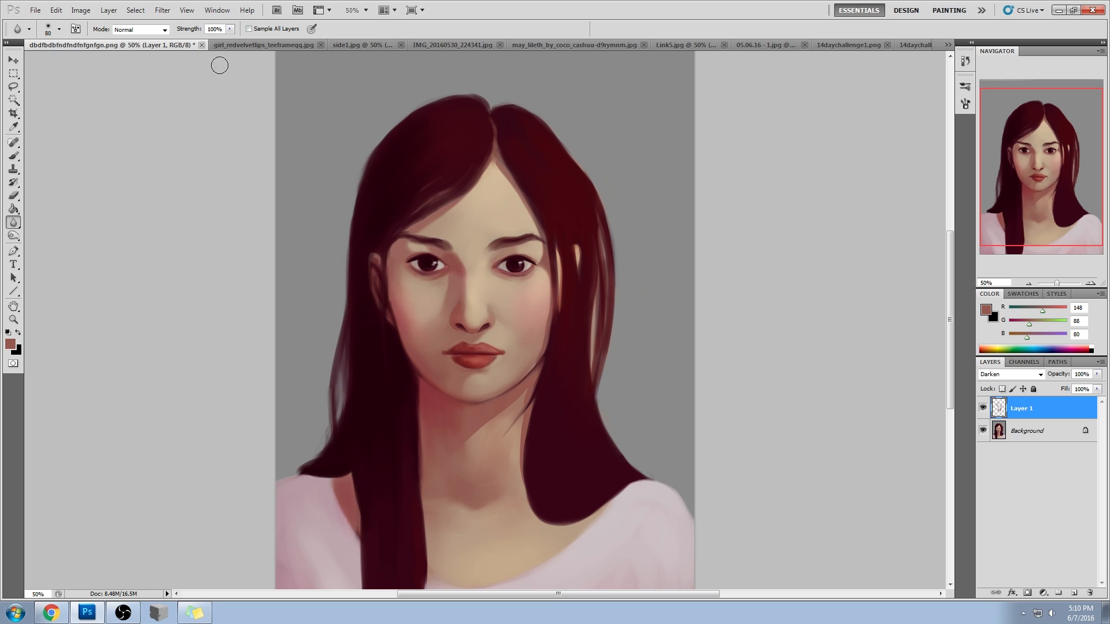
mouse_move(538, 380)
mouse_down()
mouse_move(560, 367)
mouse_move(533, 396)
mouse_move(544, 366)
mouse_move(509, 411)
mouse_up()
- Compare the portrait with and without the added shadows by repeatedly hiding and showing Layer 1
click(983, 408)
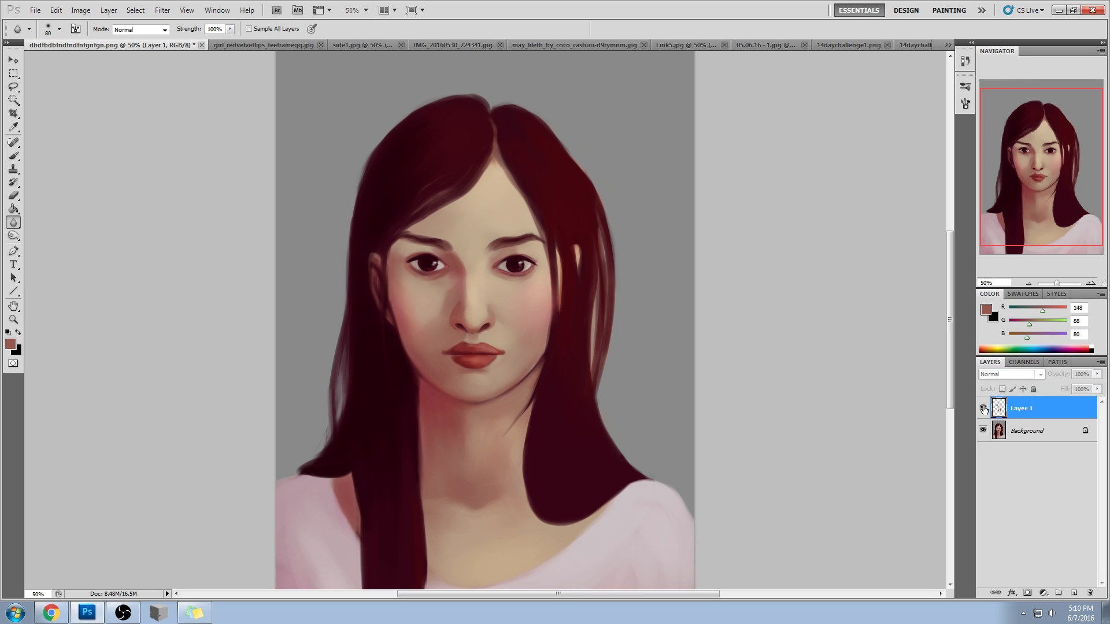
click(983, 408)
click(983, 408)
click(984, 408)
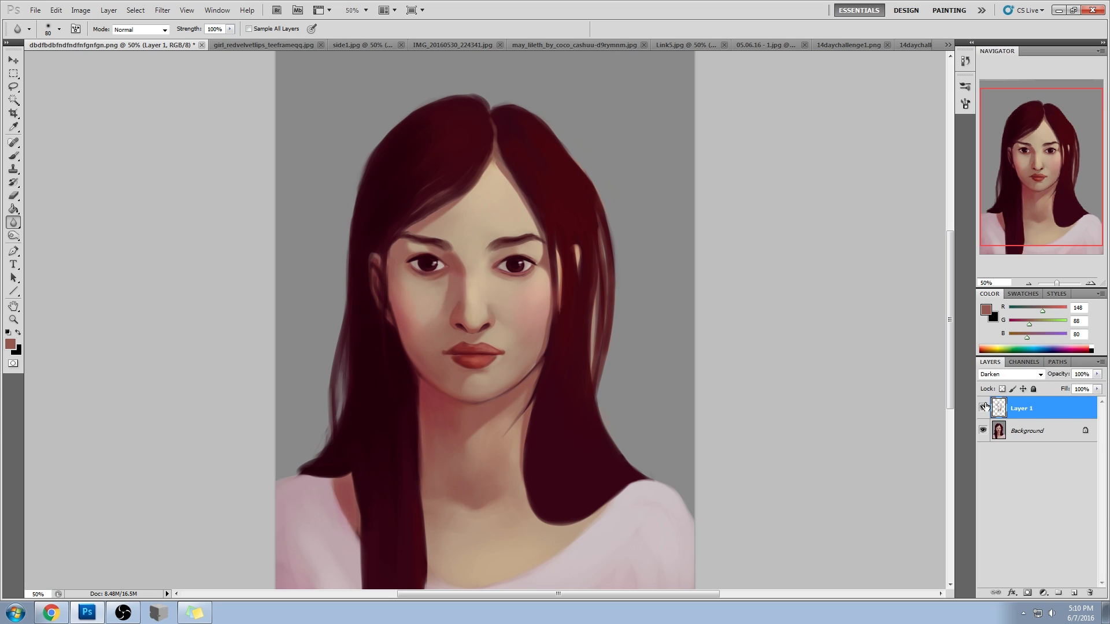
click(984, 409)
click(984, 409)
click(983, 409)
click(983, 408)
double_click(999, 408)
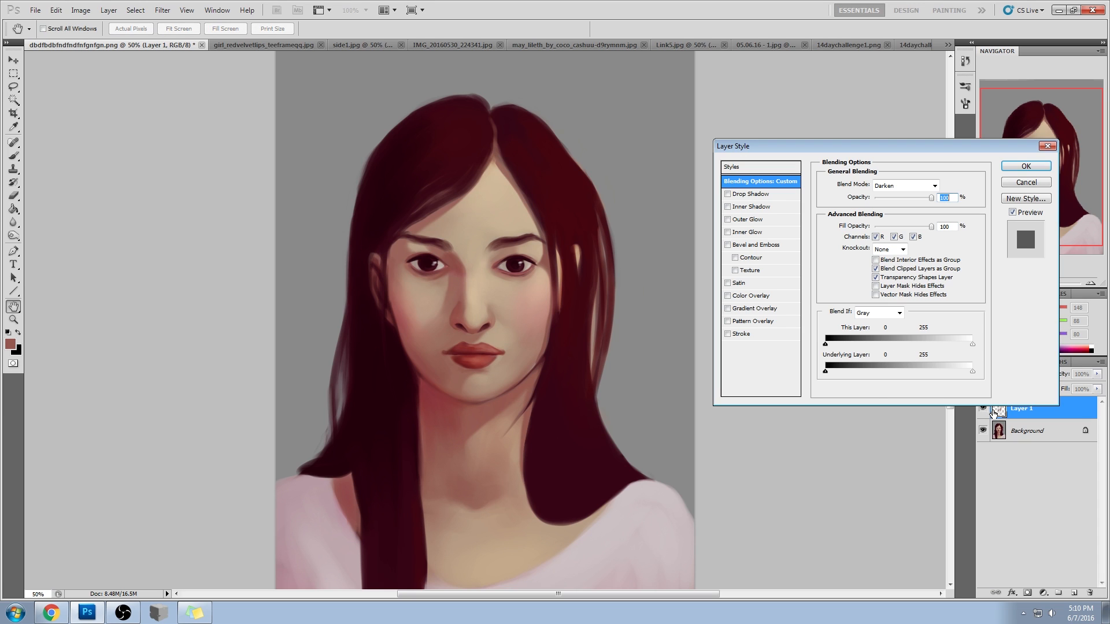
click(1023, 183)
- Lasso the areas just below the upper lids of both eyes, and hide the selection outline for painting
key(l)
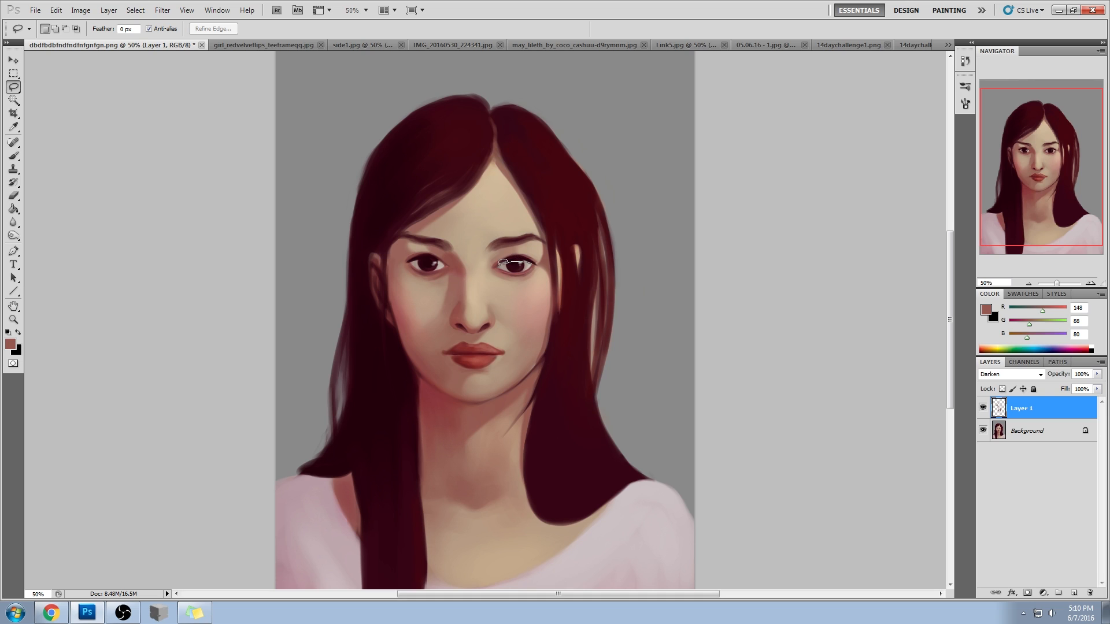
drag(538, 259, 537, 259)
mouse_move(421, 259)
mouse_down()
mouse_move(466, 254)
mouse_move(428, 260)
mouse_move(455, 264)
mouse_up()
key(ctrl+h)
key(b)
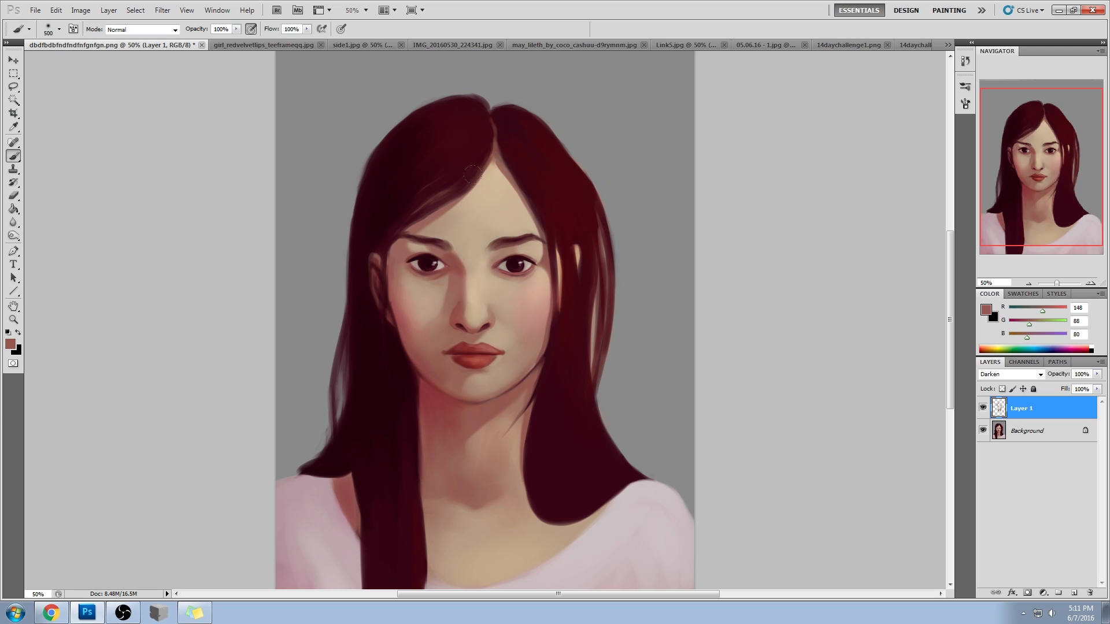
- Darken the selected eye areas with a near-black red sampled from the lash line at 45% brush opacity, and clear the selection
alt+click(520, 255)
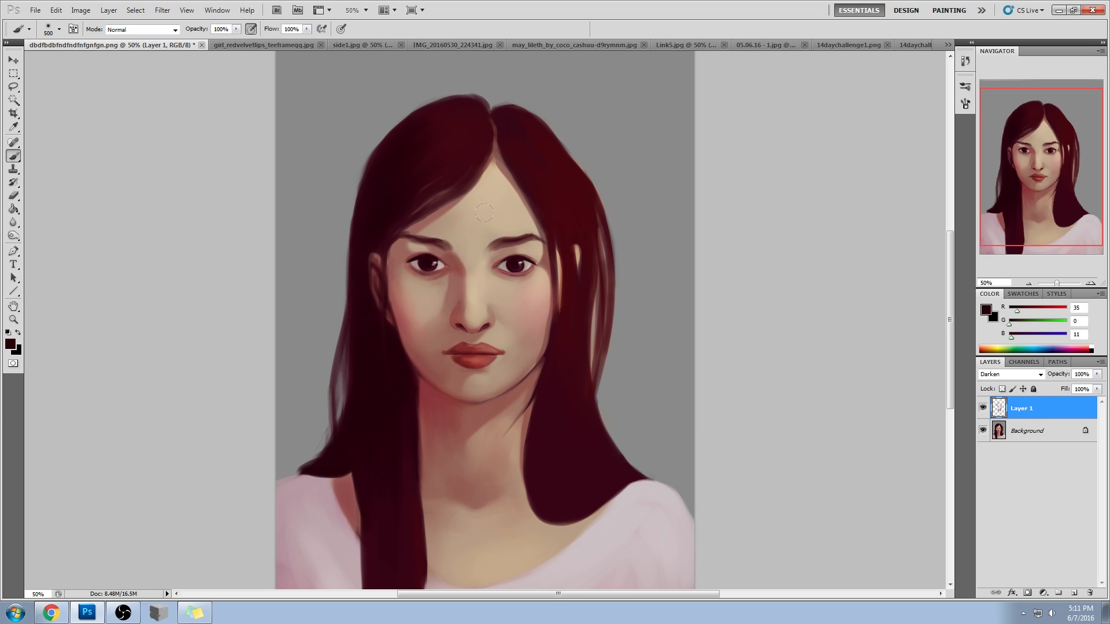
drag(236, 29, 225, 29)
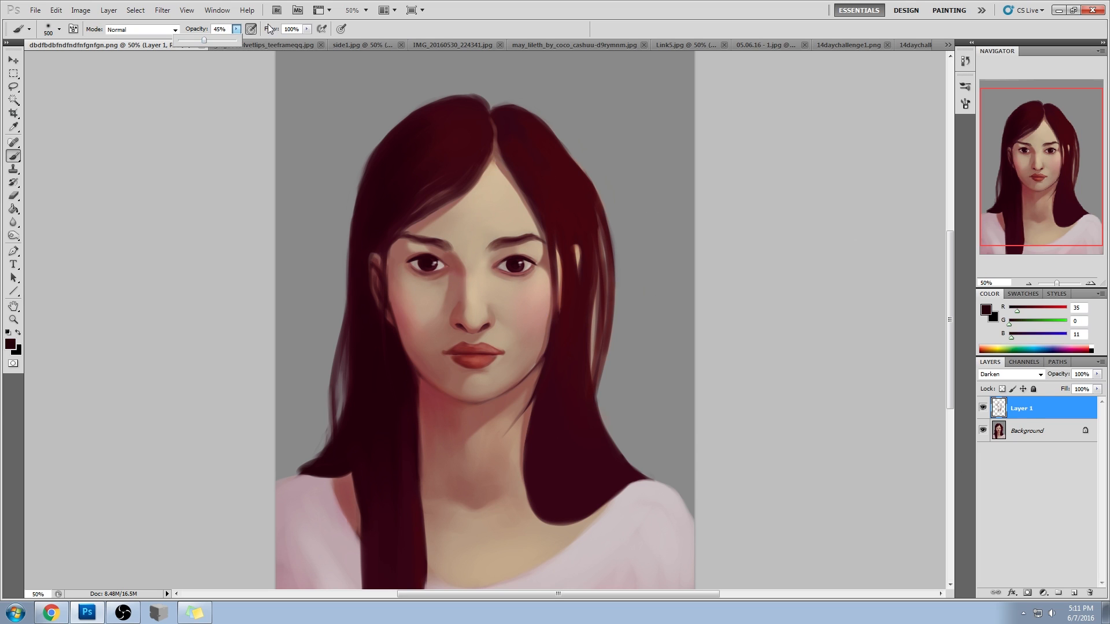
click(483, 205)
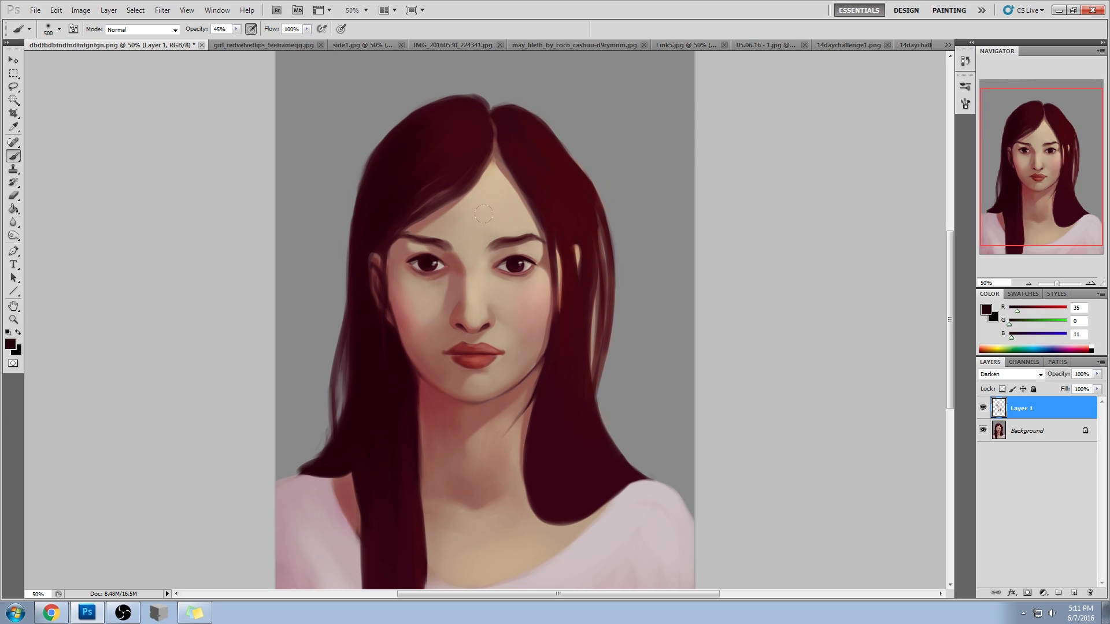
key(m)
right_click(548, 272)
key(Escape)
- Shrink the Eraser to 10 px for cleaning up the shading around the eyes
key(e)
key(bracketleft)
key(bracketleft)
key(bracketleft)
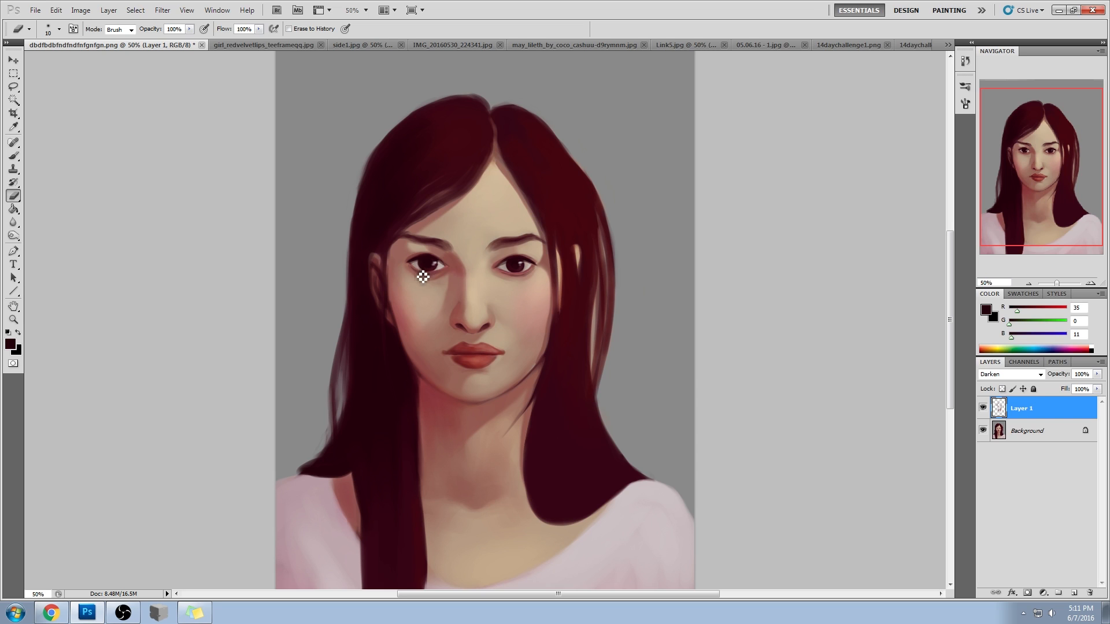
- Launch PortraitStudio windowed at 1280 x 720, open the figure's shape settings and turn the bust to profile
click(171, 611)
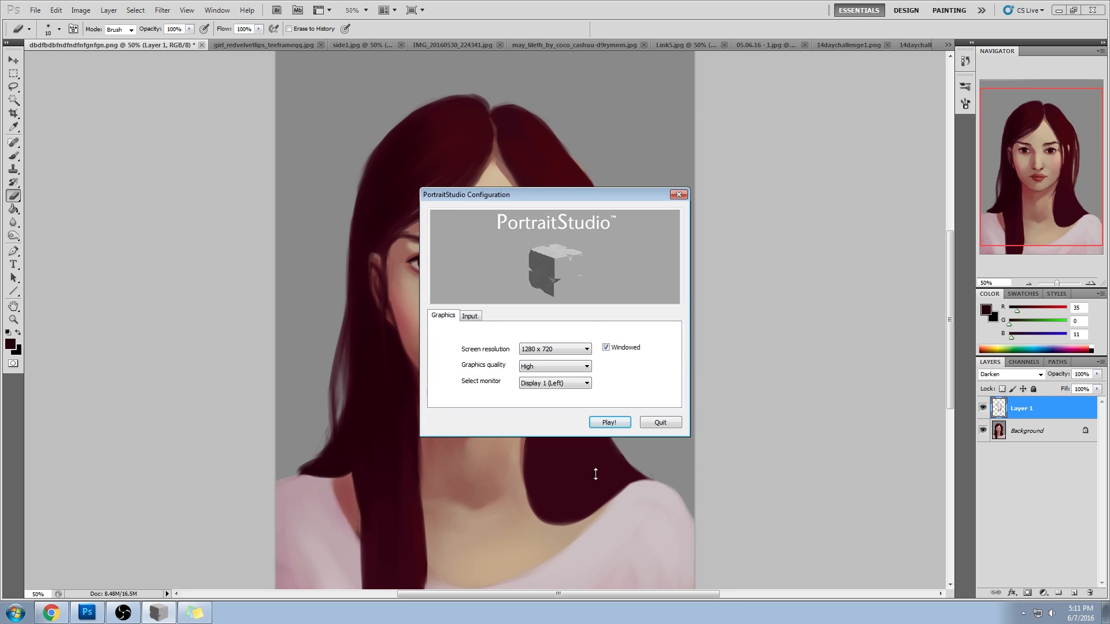
click(615, 425)
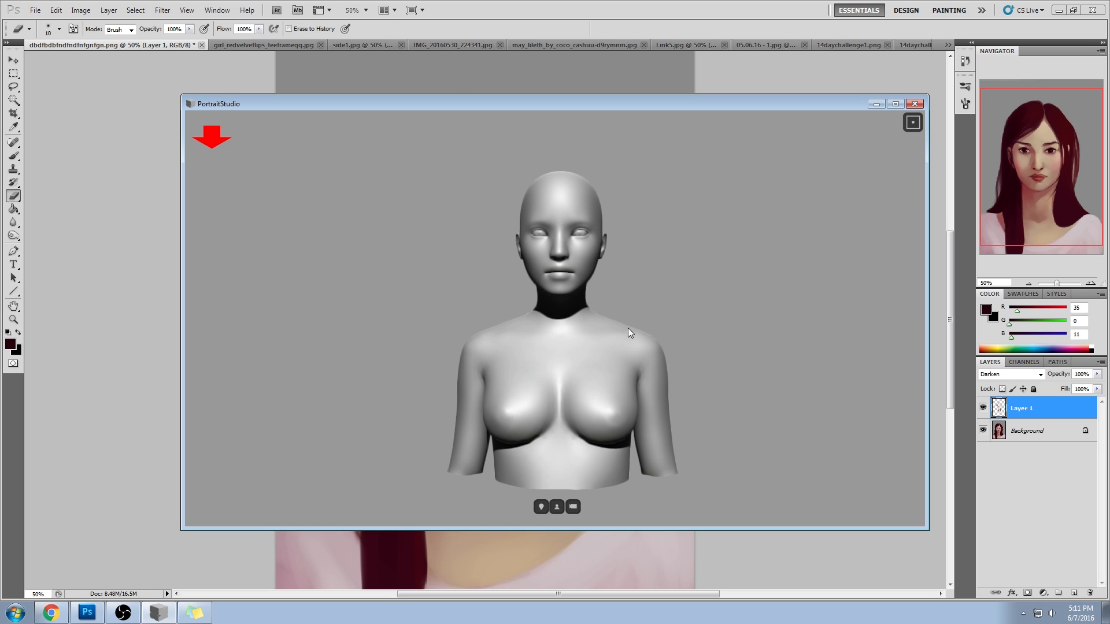
click(557, 507)
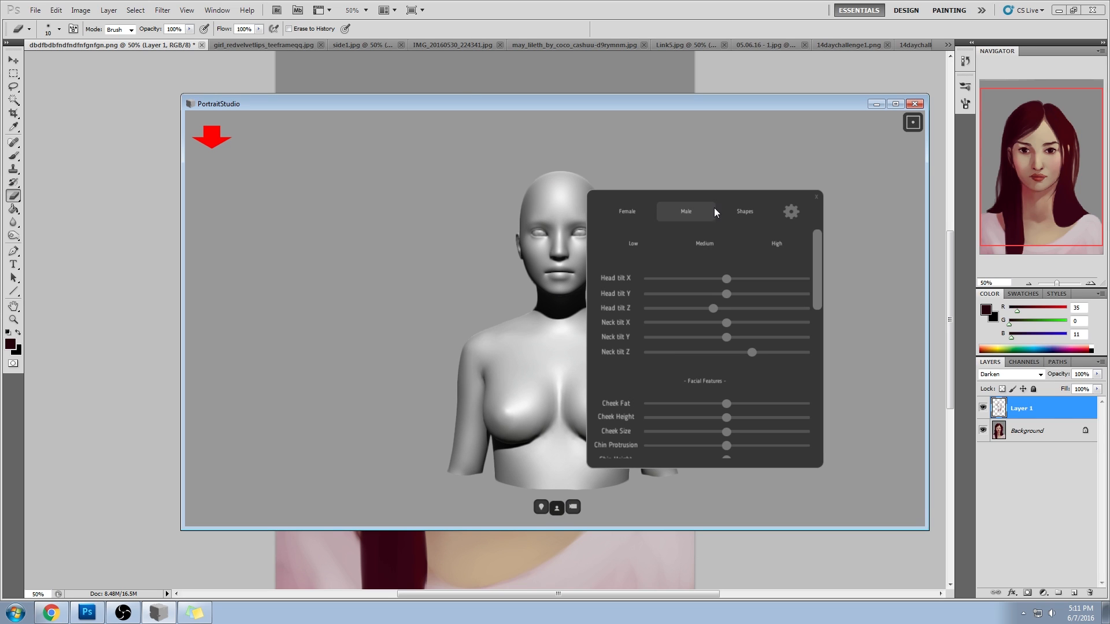
drag(612, 344, 43, 365)
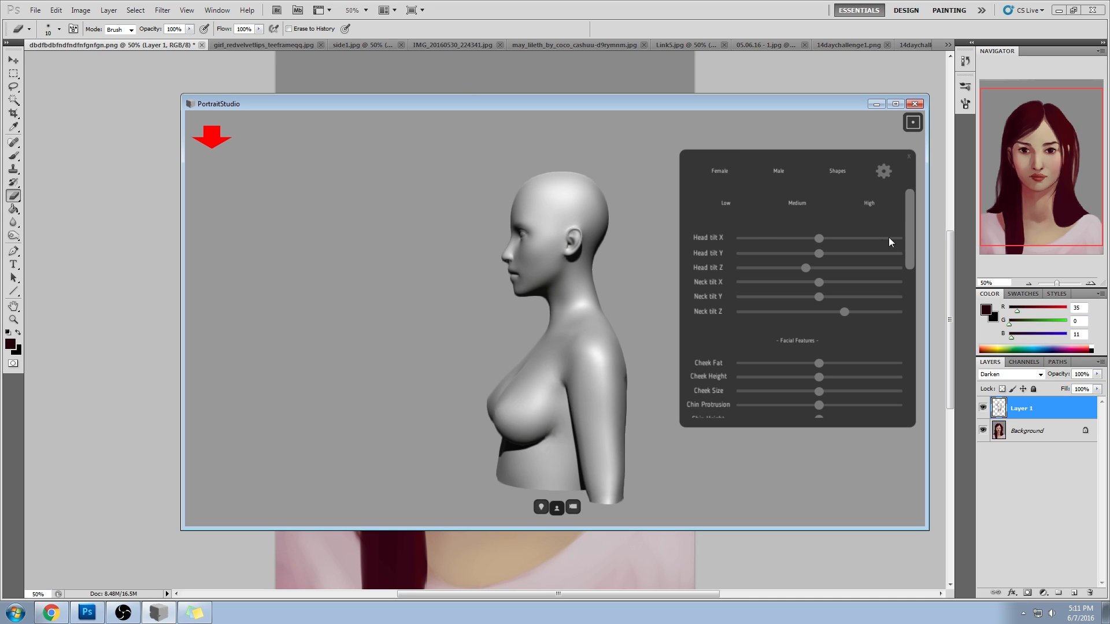
- Compare the bust's chin from the front and in profile with Chin Protrusion at its minimum and at its maximum
drag(912, 205, 872, 254)
drag(821, 296, 695, 299)
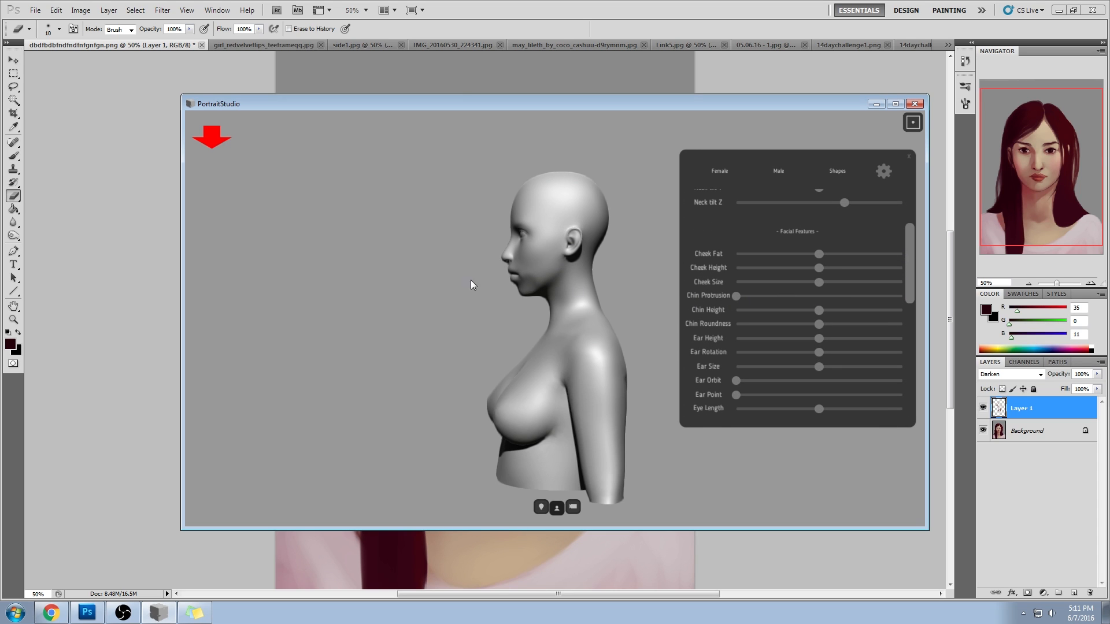
drag(416, 283, 1109, 338)
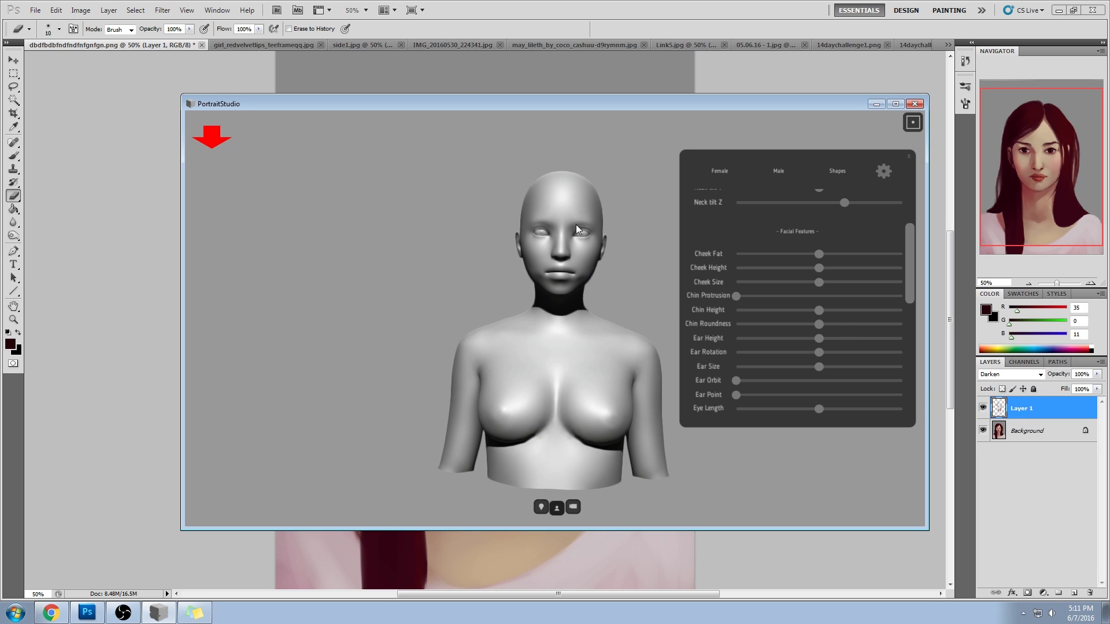
drag(731, 297, 990, 306)
drag(608, 388, 3, 237)
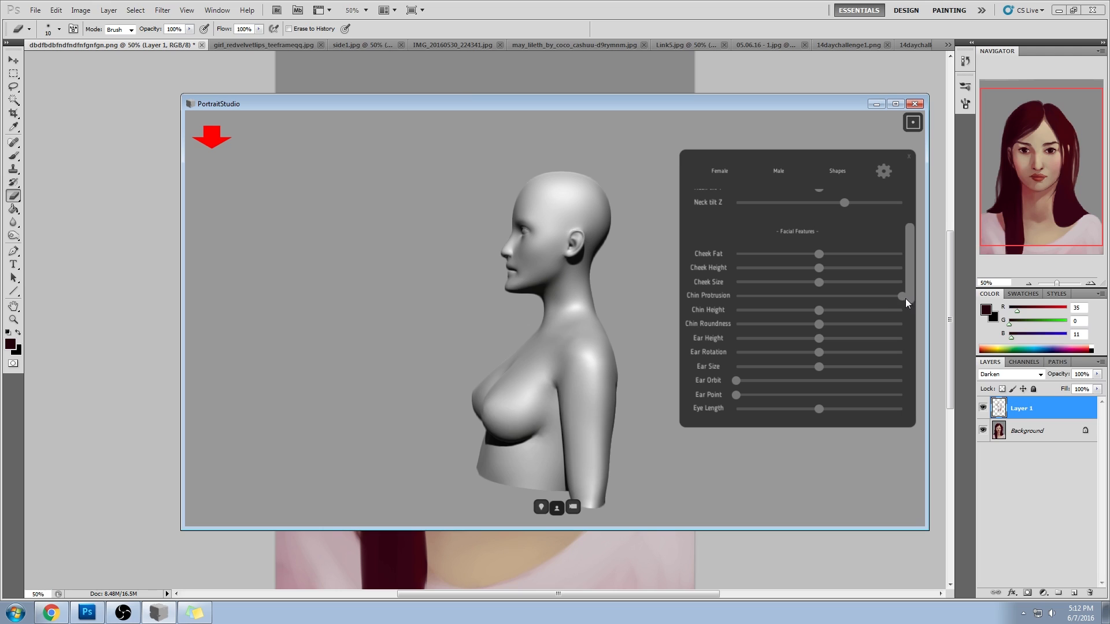
- Return Chin Protrusion to about the middle of its range and turn the bust to face the front
drag(902, 296, 668, 294)
drag(738, 297, 807, 307)
drag(428, 331, 751, 280)
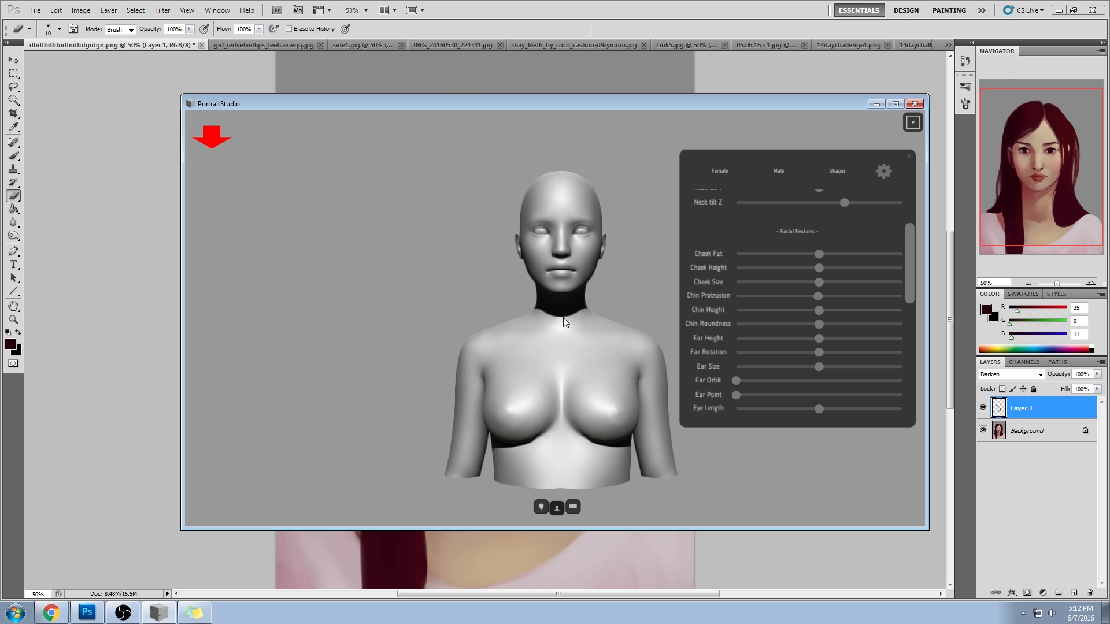
- Open the light settings clear of the bust, light it diagonally with the main light, and turn it to profile to study the chin shadow
click(540, 507)
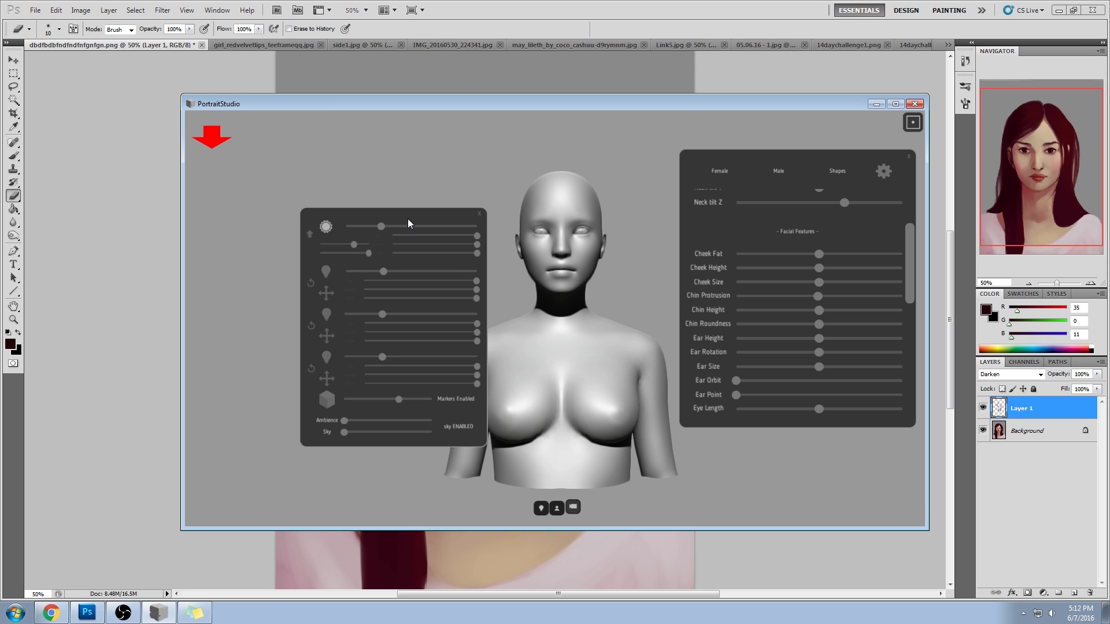
drag(407, 219, 317, 172)
mouse_move(262, 204)
mouse_down()
mouse_move(243, 205)
mouse_move(271, 213)
mouse_move(222, 206)
mouse_move(283, 206)
mouse_move(255, 206)
mouse_move(274, 211)
mouse_up()
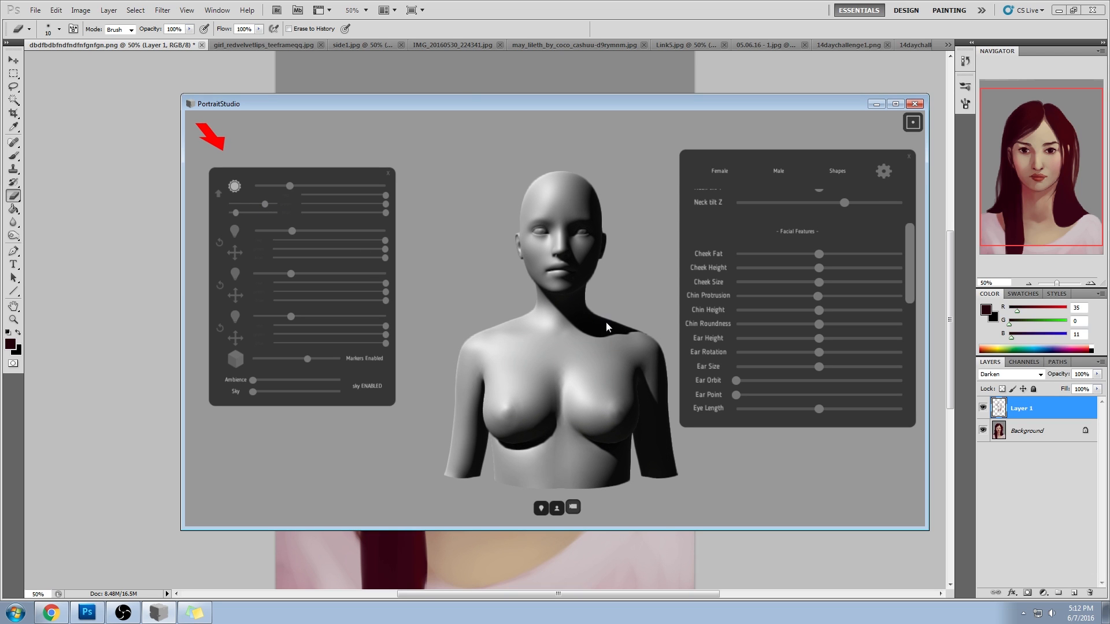
drag(667, 353, 106, 304)
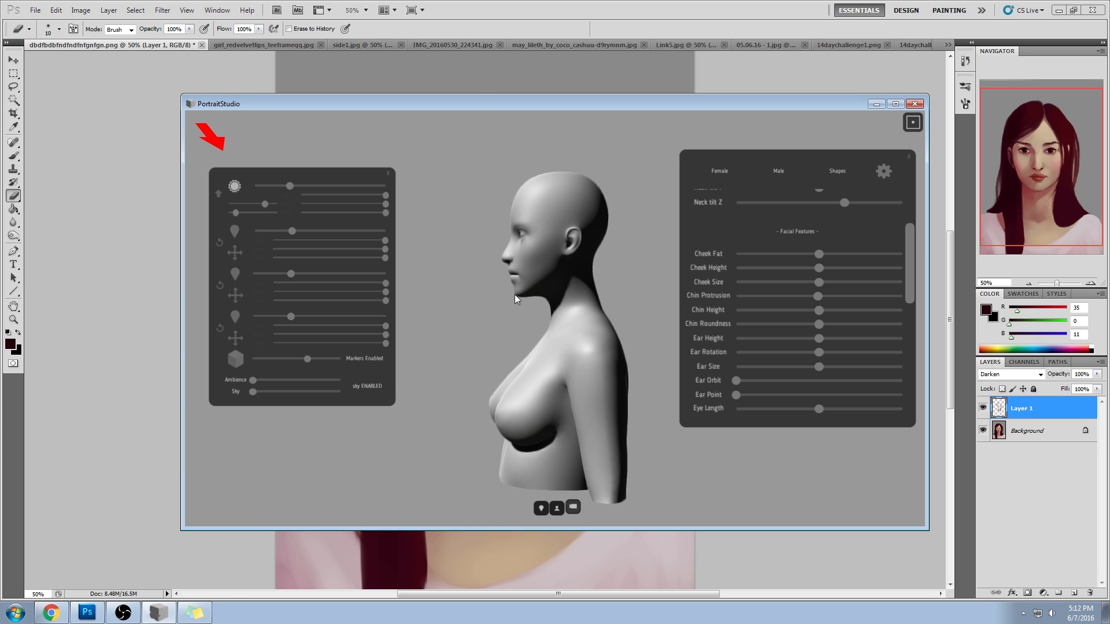
- Return to the portrait in Photoshop, compare it with and without Layer 1's shadows, and merge Layer 1 into the Background
click(877, 104)
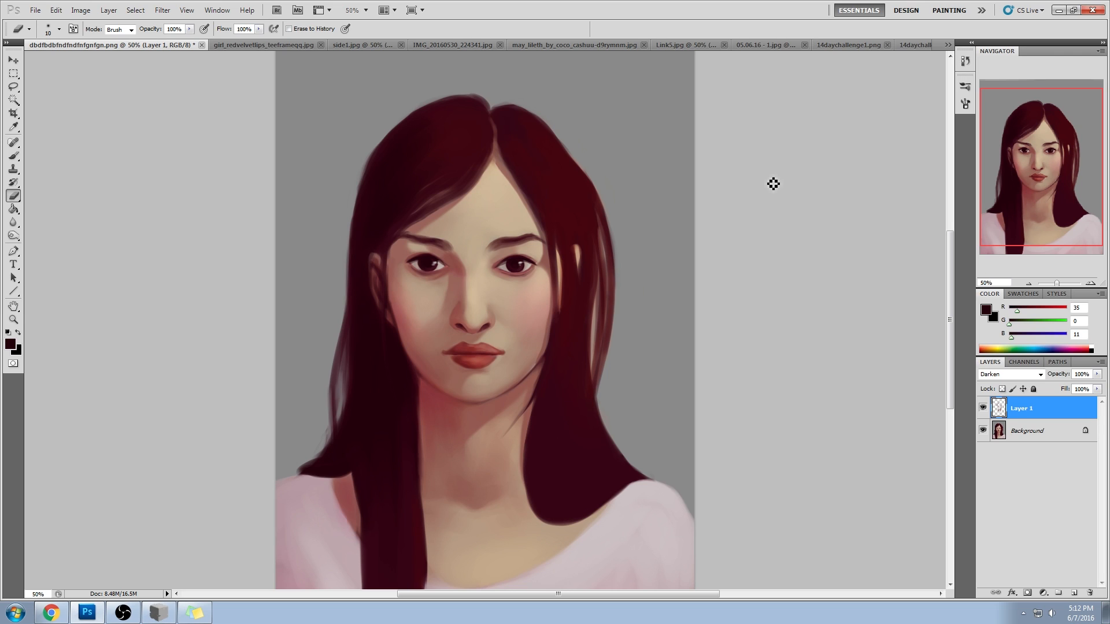
click(983, 409)
click(983, 408)
right_click(1044, 410)
click(1059, 403)
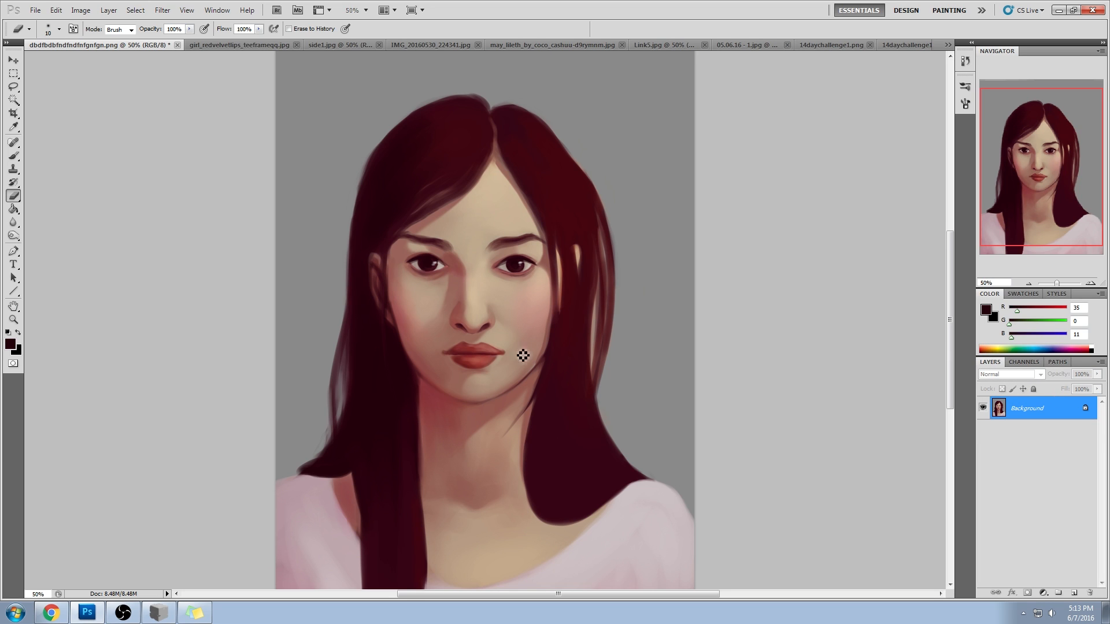
- Select the Brush, sample the skin tone at the hairline above the viewer's-left eyebrow, and reduce the brush to 60 px
key(b)
alt+click(410, 236)
key(bracketleft)
key(bracketleft)
key(bracketleft)
key(bracketleft)
key(bracketleft)
key(bracketleft)
key(bracketleft)
key(bracketleft)
key(bracketleft)
key(bracketleft)
key(bracketleft)
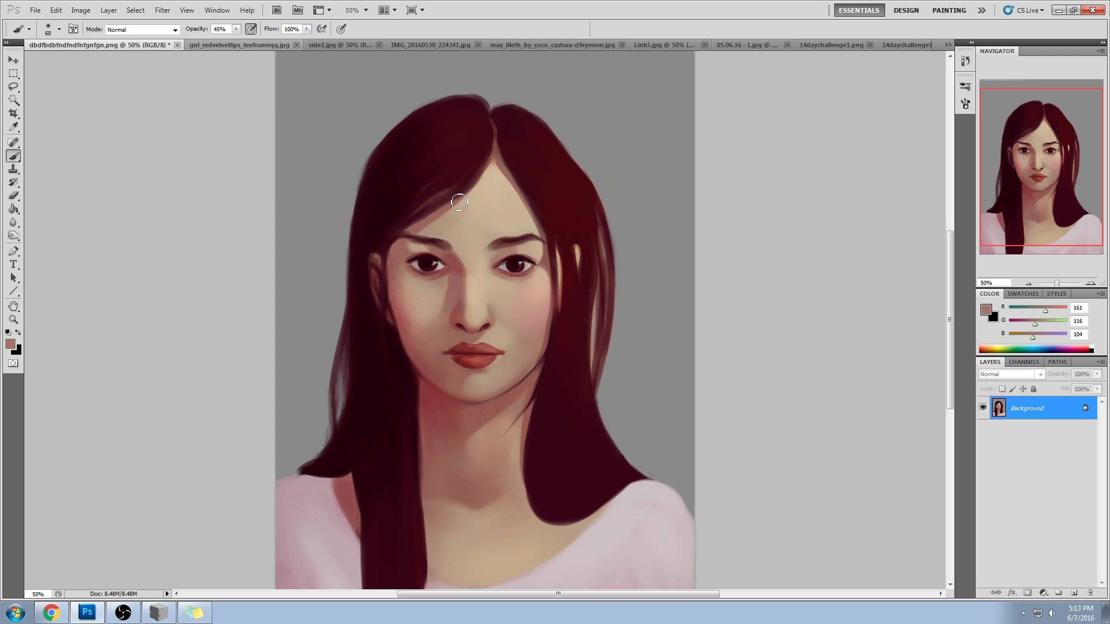
- Raise the brush opacity to 81% and sample the darker reddish skin shadow at the outer end of the eyebrow
click(237, 29)
drag(238, 40, 257, 40)
click(226, 65)
alt+click(407, 241)
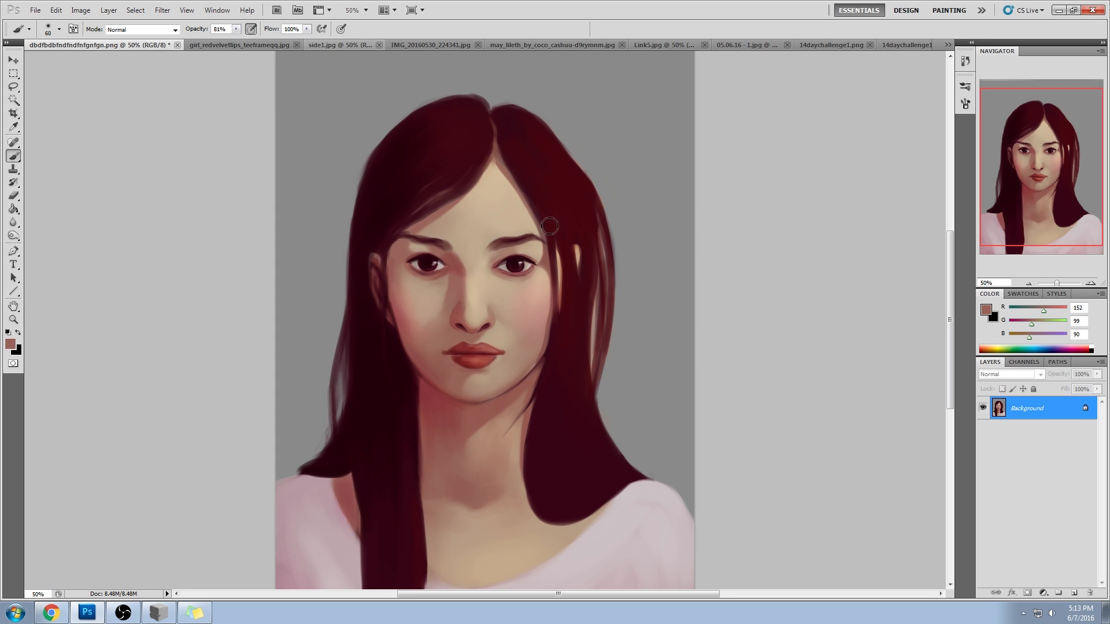
alt+click(404, 241)
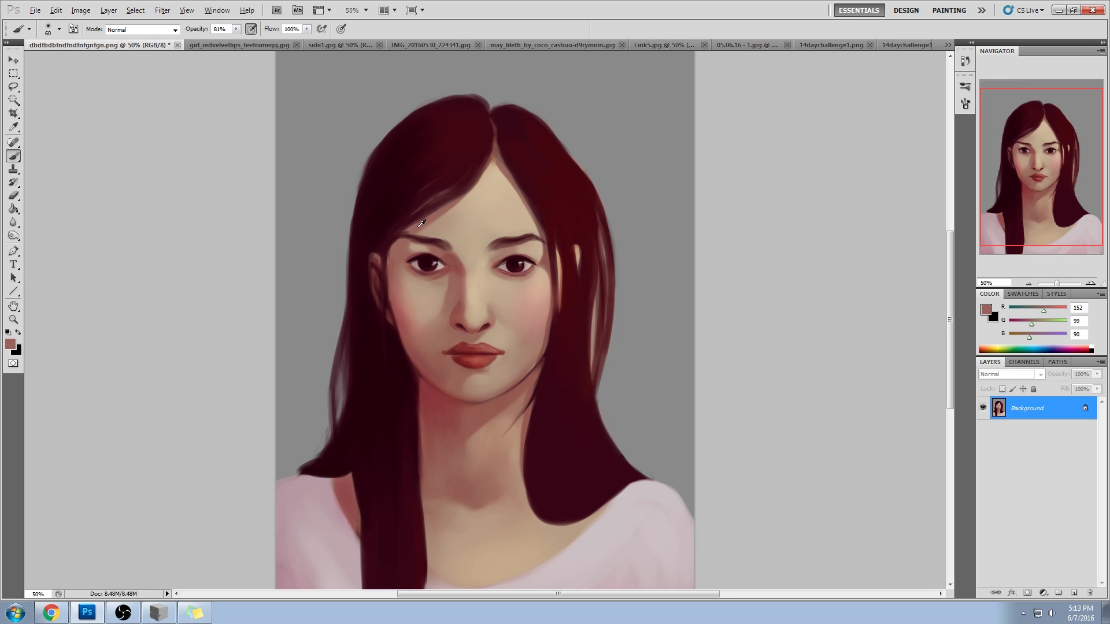
- Lower the brush opacity to 49% and enlarge the brush to 200 px
click(236, 29)
drag(222, 41, 217, 41)
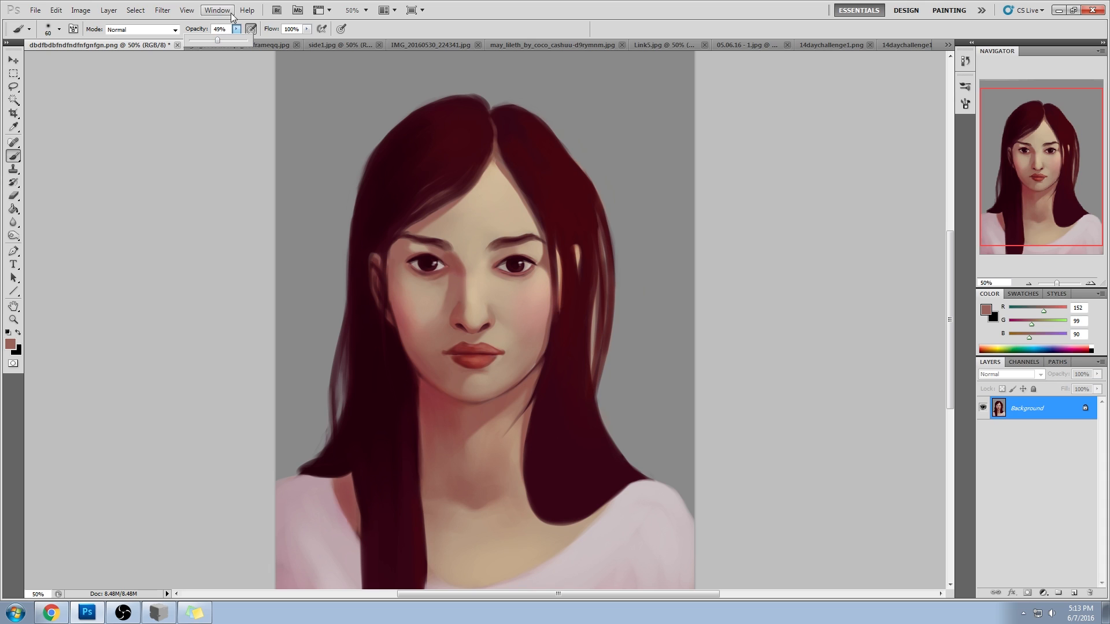
click(571, 255)
key(bracketright)
key(bracketright)
key(bracketright)
key(bracketright)
key(bracketright)
key(bracketright)
key(bracketright)
key(bracketright)
- Sample the reddish shadow tones on the neck below the chin and beside the hair
alt+click(476, 410)
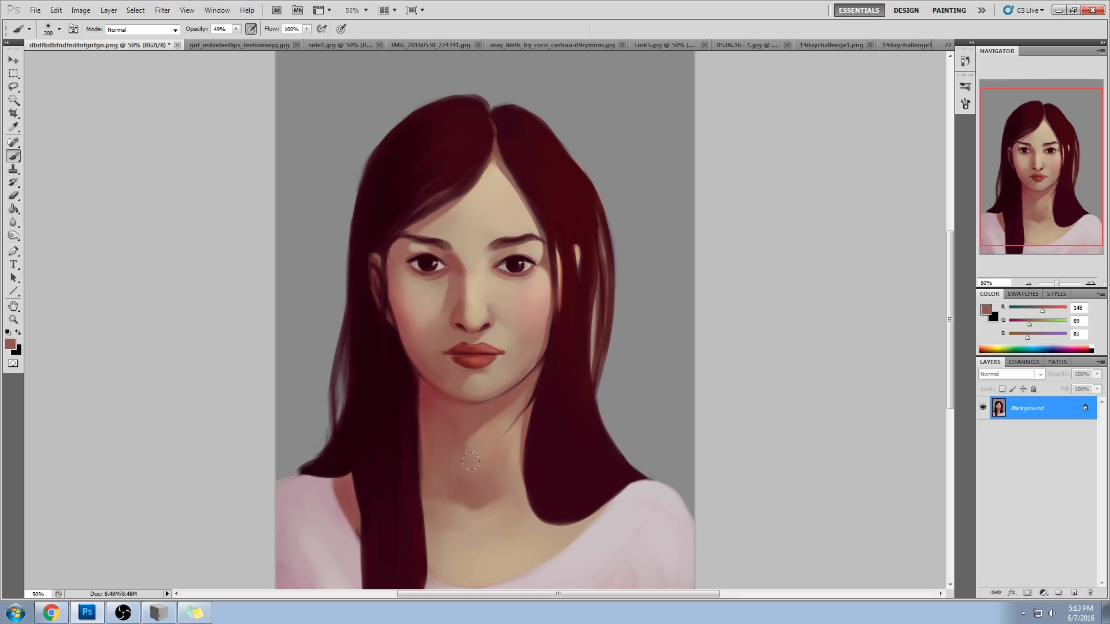
alt+click(524, 423)
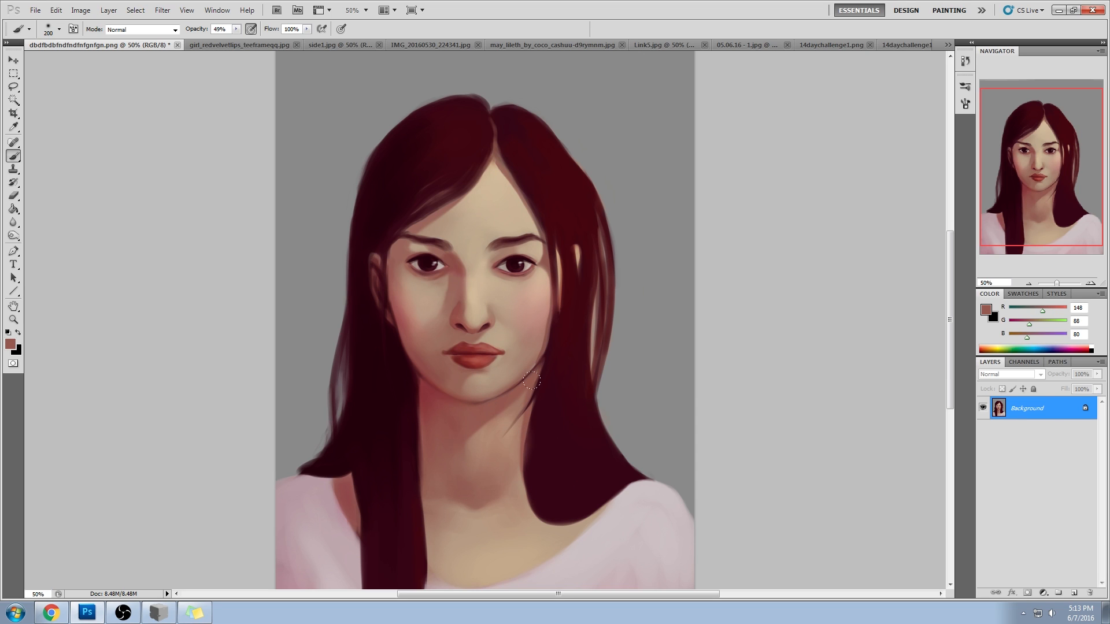
key(alt)
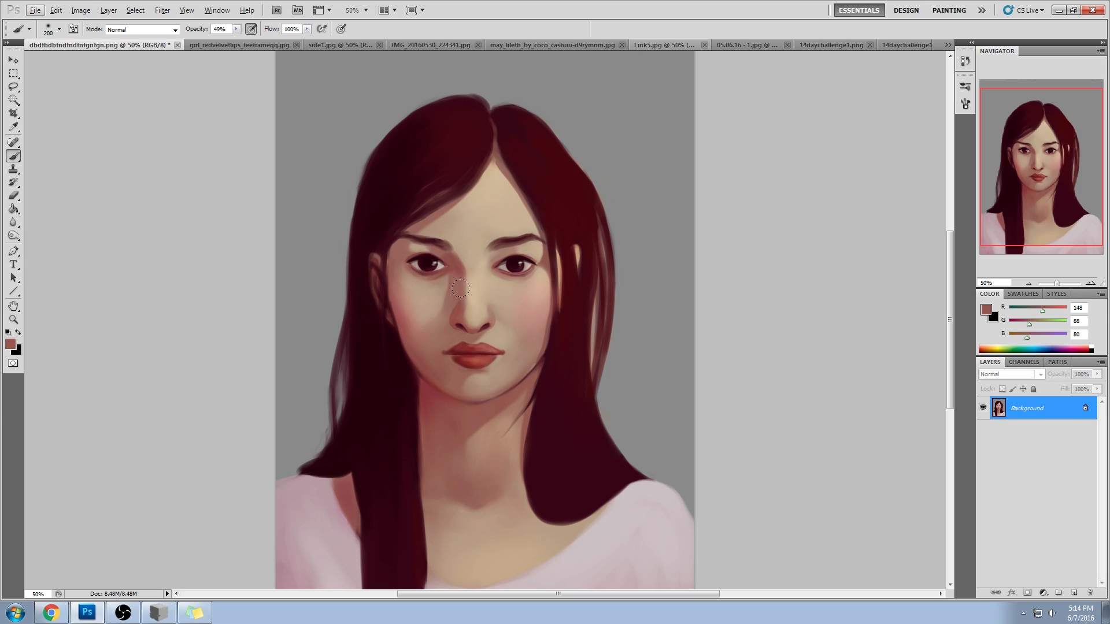
- Sample the light beige skin tone just below the eyebrow and shrink the brush to 60 px
alt+click(422, 244)
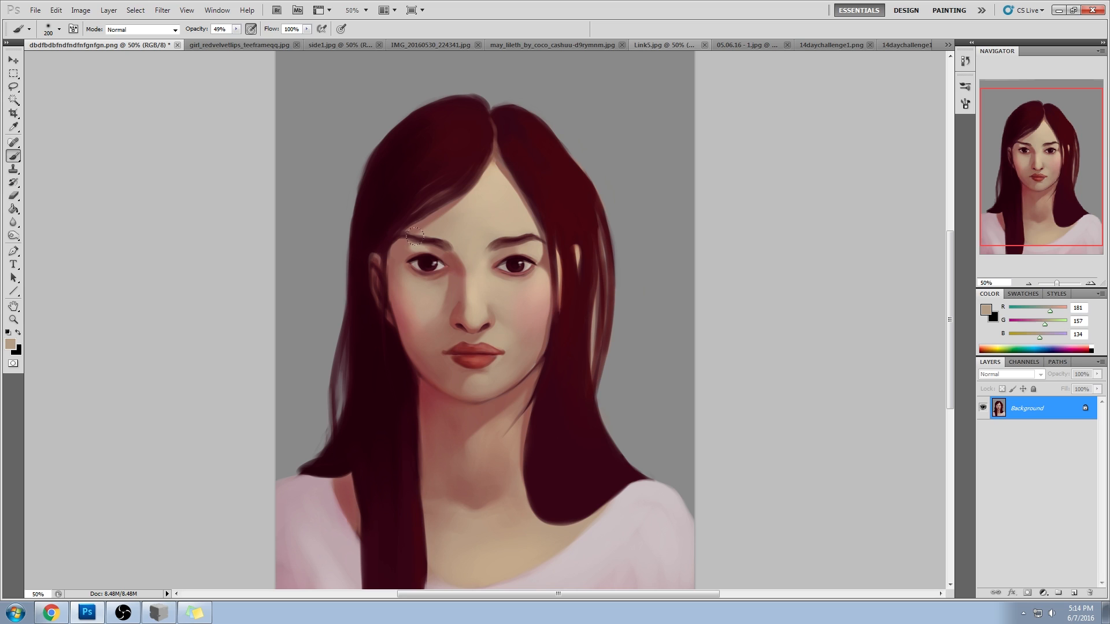
key(bracketleft)
key(bracketleft)
key(bracketleft)
key(bracketleft)
key(bracketleft)
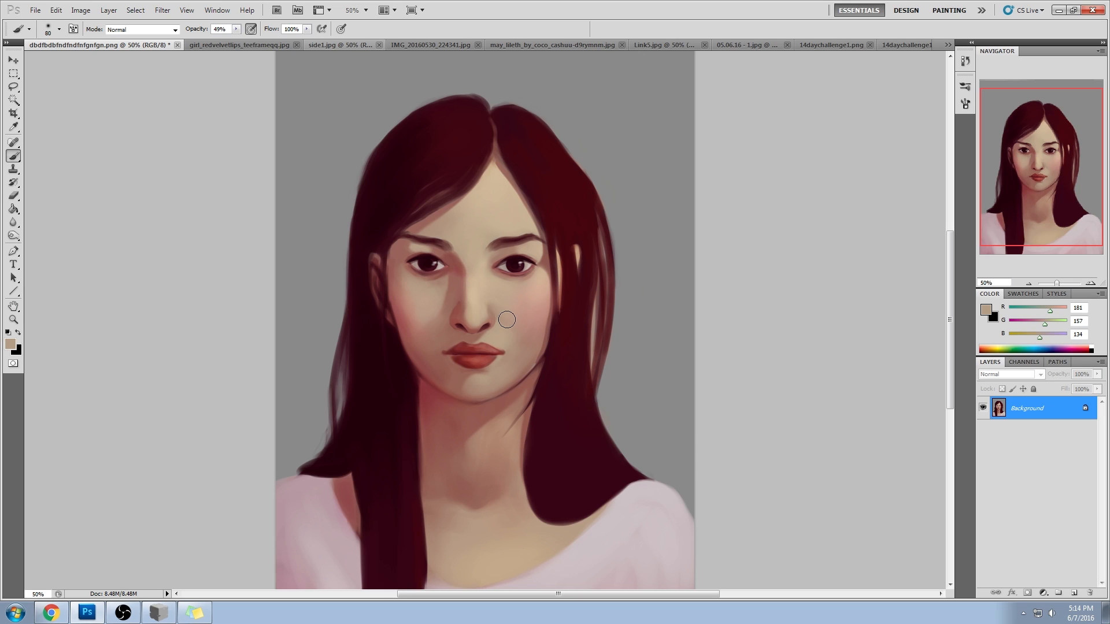
- Enlarge the brush to 250 px and sample the red of the lips
key(bracketright)
key(bracketright)
key(bracketright)
key(bracketright)
key(bracketright)
key(bracketright)
key(bracketright)
alt+click(494, 342)
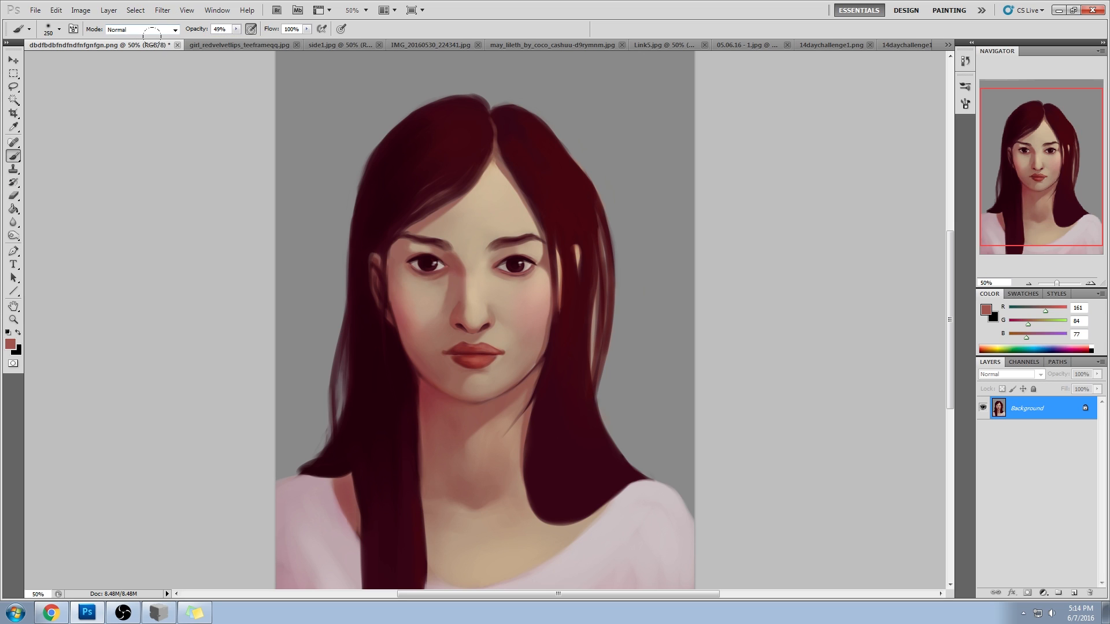
- Close the finished portrait of the dark-red-haired woman and move on to the white-haired portrait
click(176, 46)
key(Escape)
key(ctrl+w)
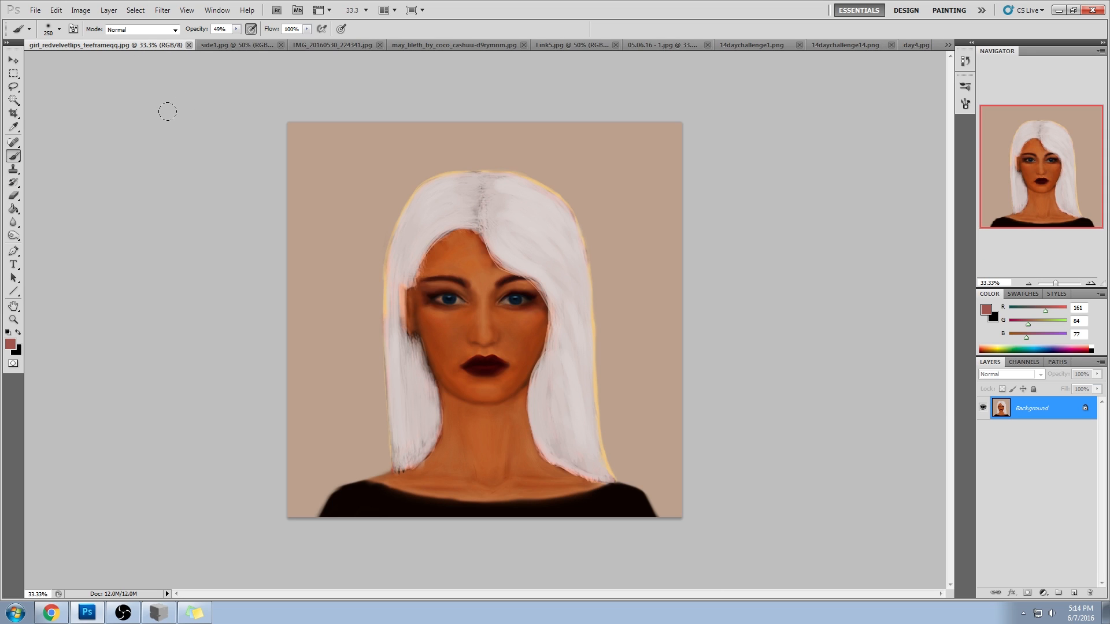
- Outline a crescent-shaped cast-shadow area under the white-haired woman's jaw with the Lasso, undo the extra change, and deselect
key(l)
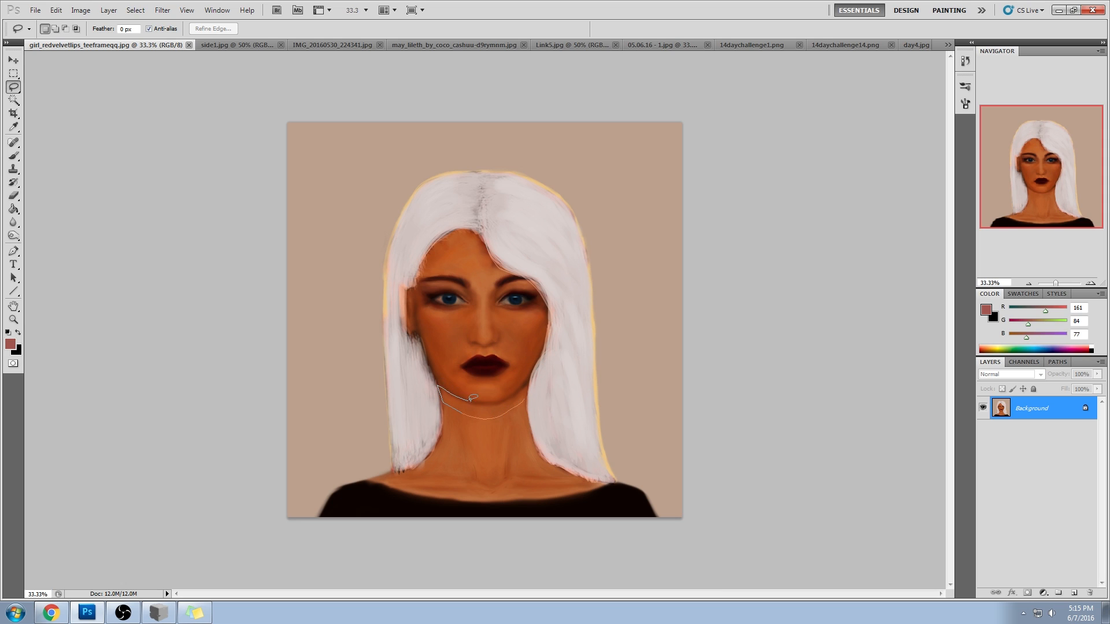
drag(530, 391, 528, 388)
key(shift)
click(530, 391)
key(ctrl+z)
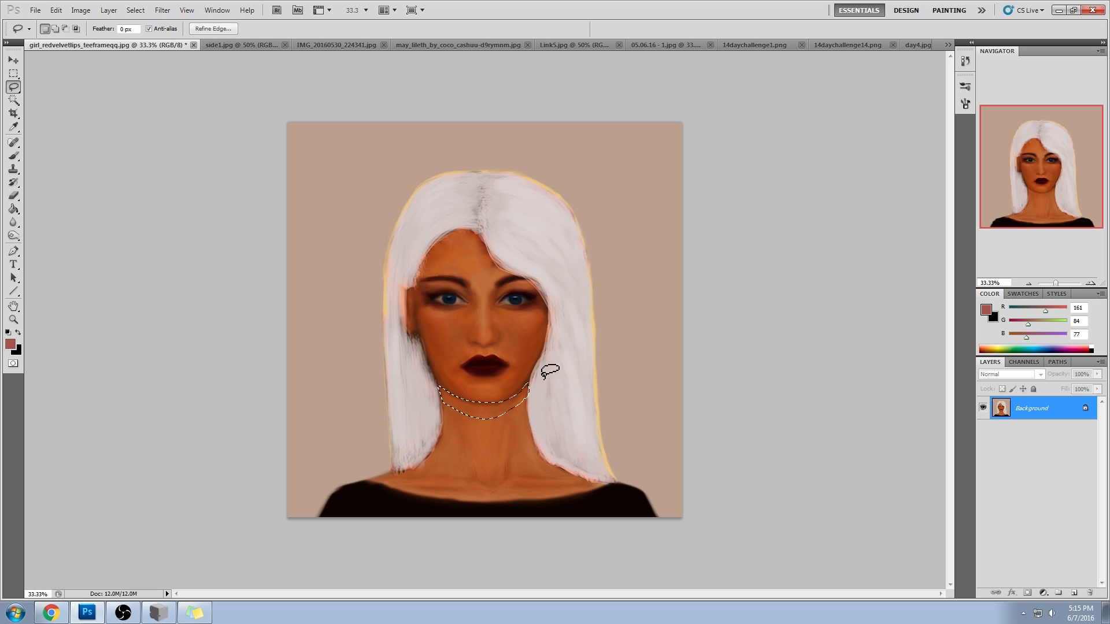
key(shift)
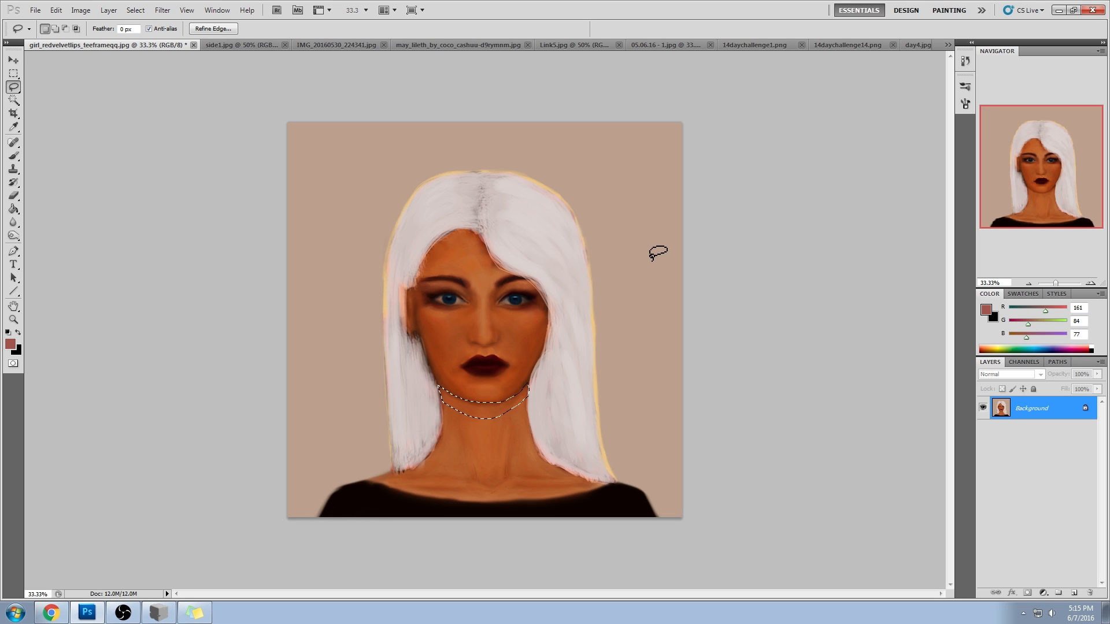
key(ctrl+d)
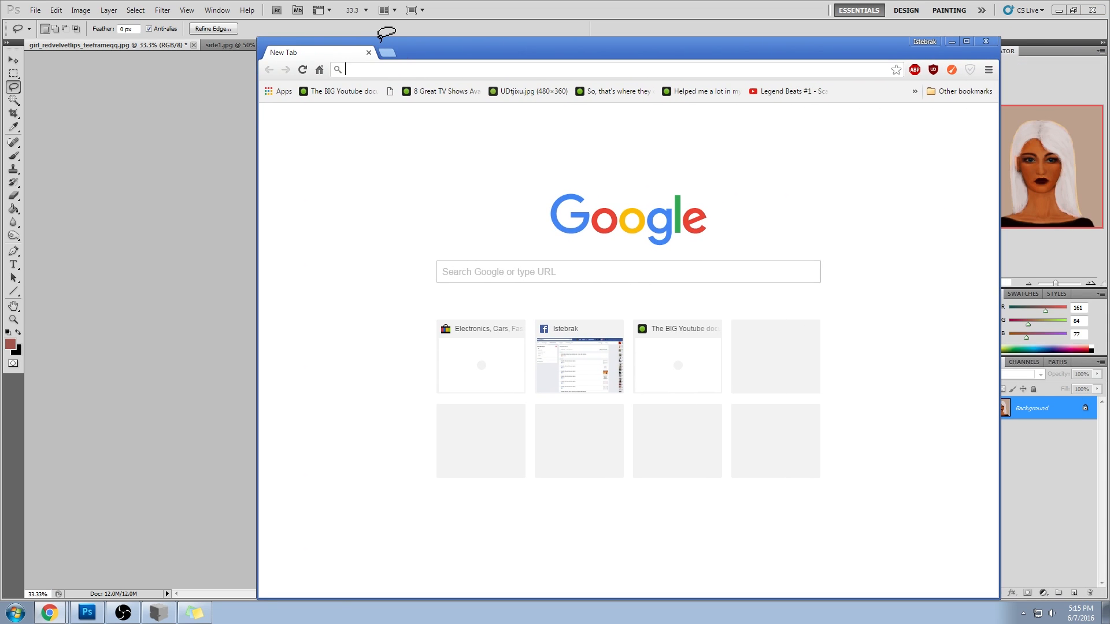
- Switch to Chrome and search Google Images for "gustav klimt"
text(gustave klimtt)
key(Return)
click(460, 188)
click(388, 134)
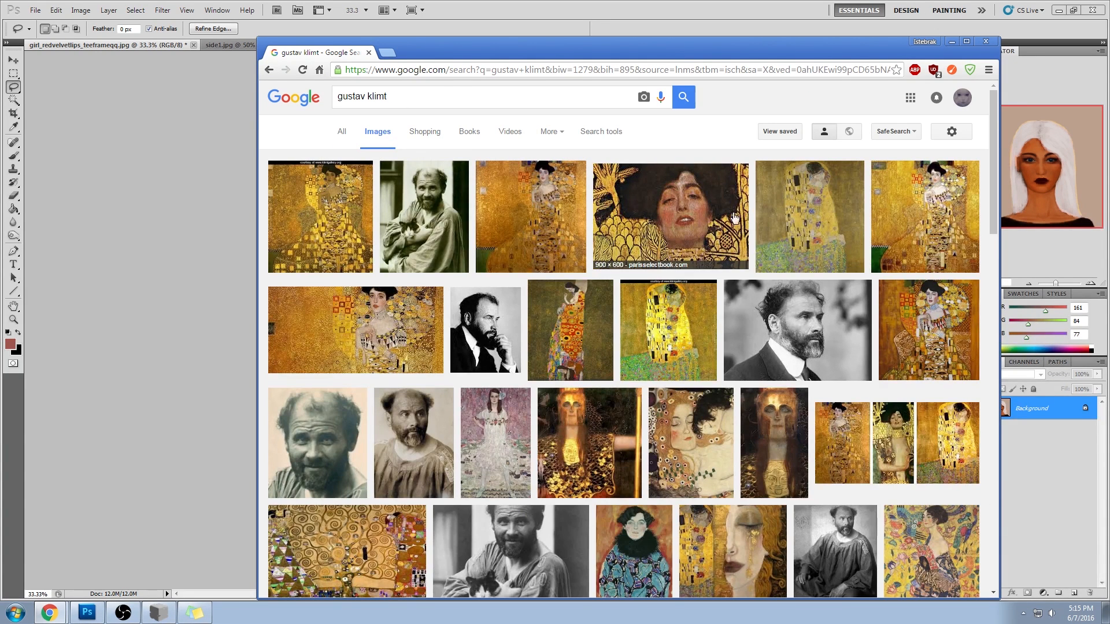
- Preview the seated woman in gold, the embracing couple, and the close-up of the dark-haired woman among the Klimt results
click(531, 231)
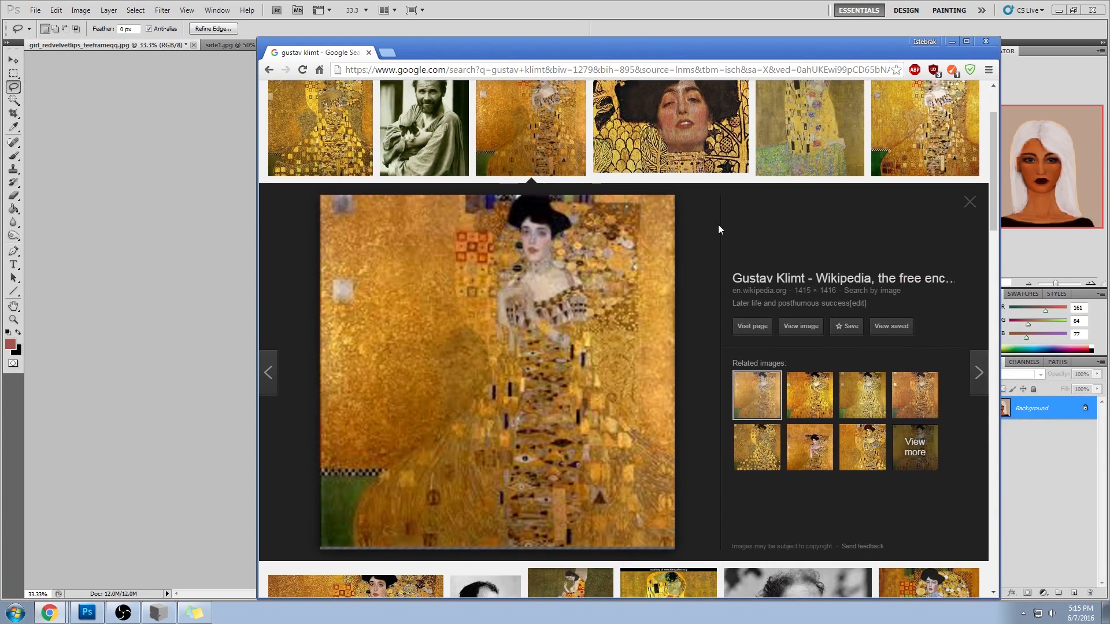
click(844, 127)
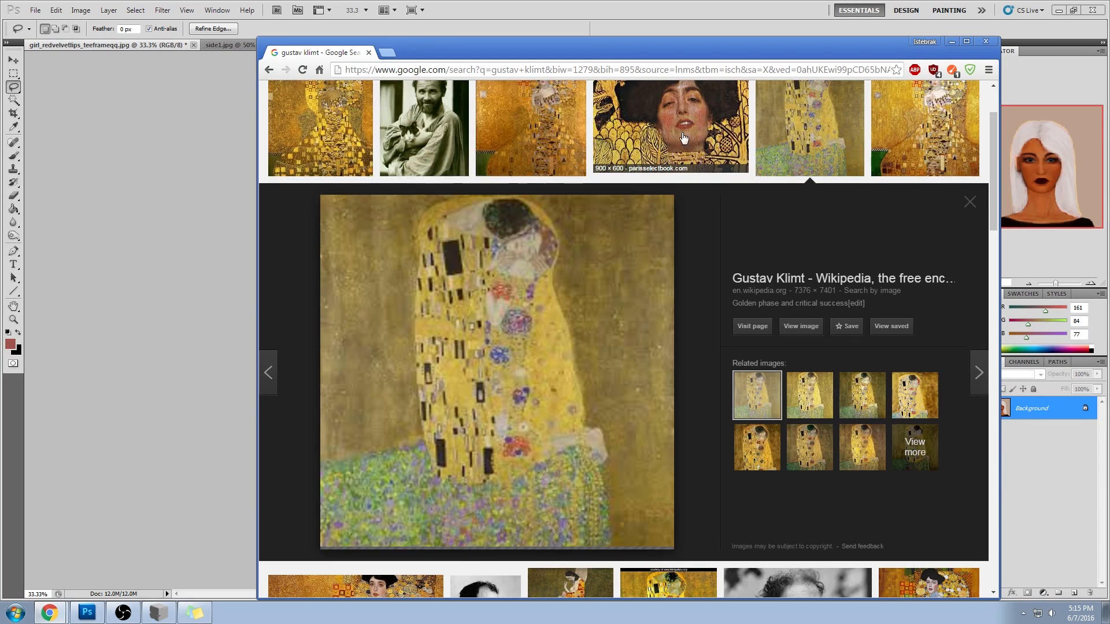
click(684, 137)
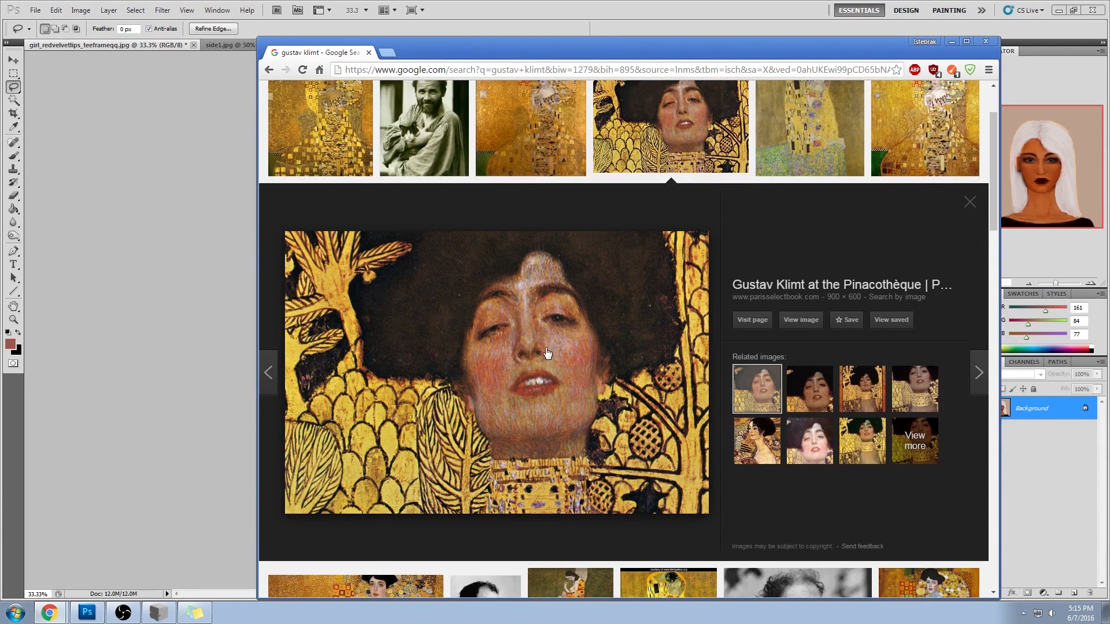
- Browse further through the Klimt image results and preview the painting of the nude woman with the Egyptian headdress
scroll(793, 477, down, 5)
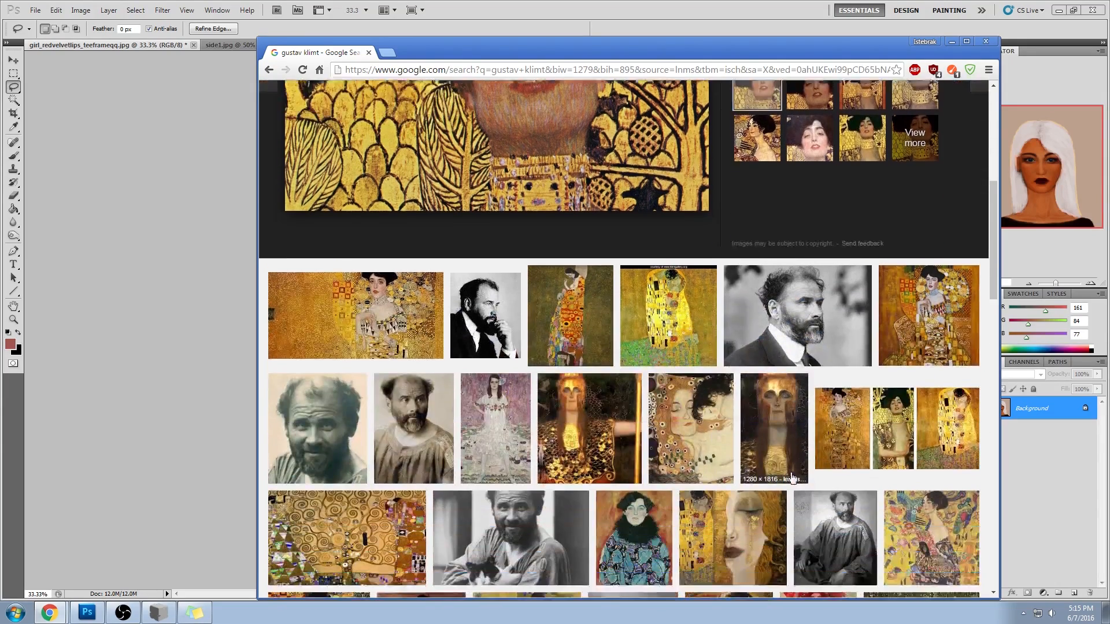
scroll(792, 477, down, 4)
scroll(791, 475, down, 2)
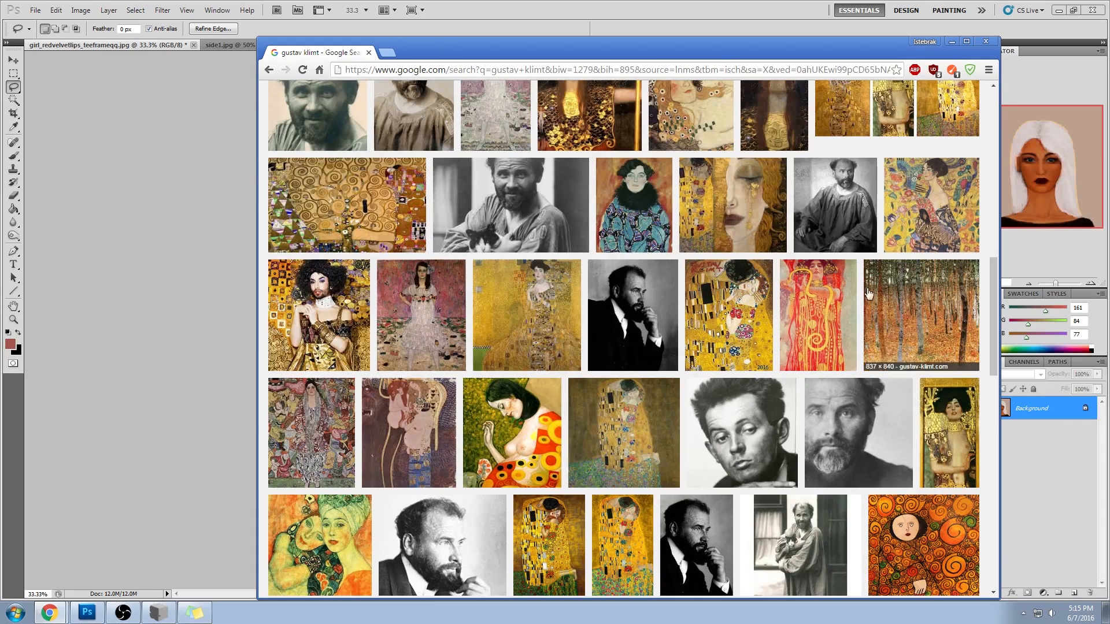
scroll(770, 322, down, 3)
scroll(769, 321, down, 2)
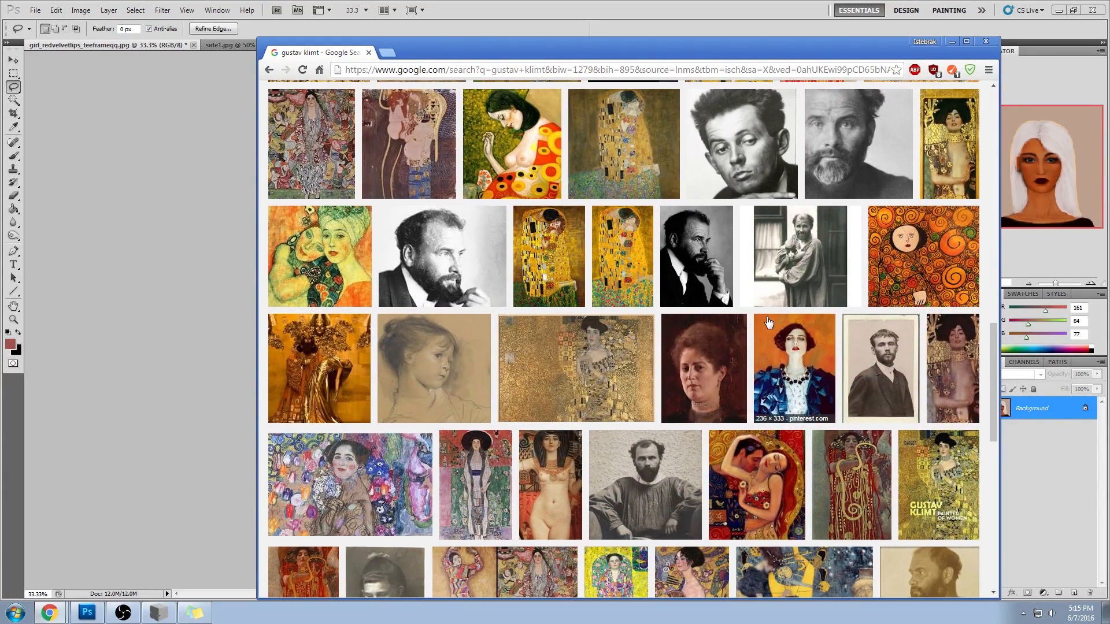
scroll(768, 322, down, 1)
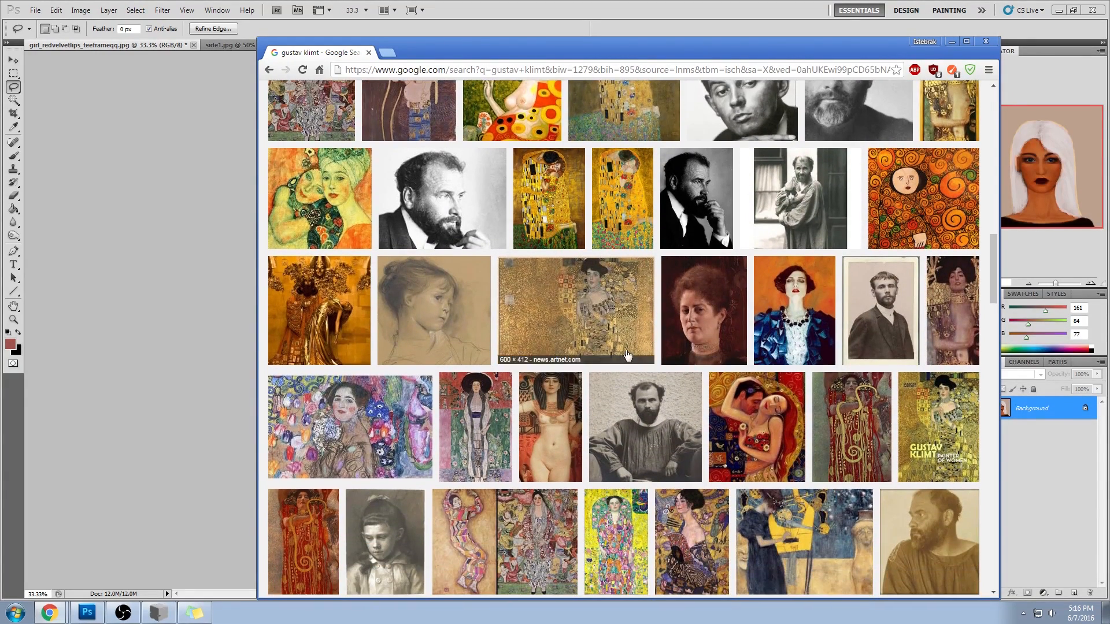
click(576, 418)
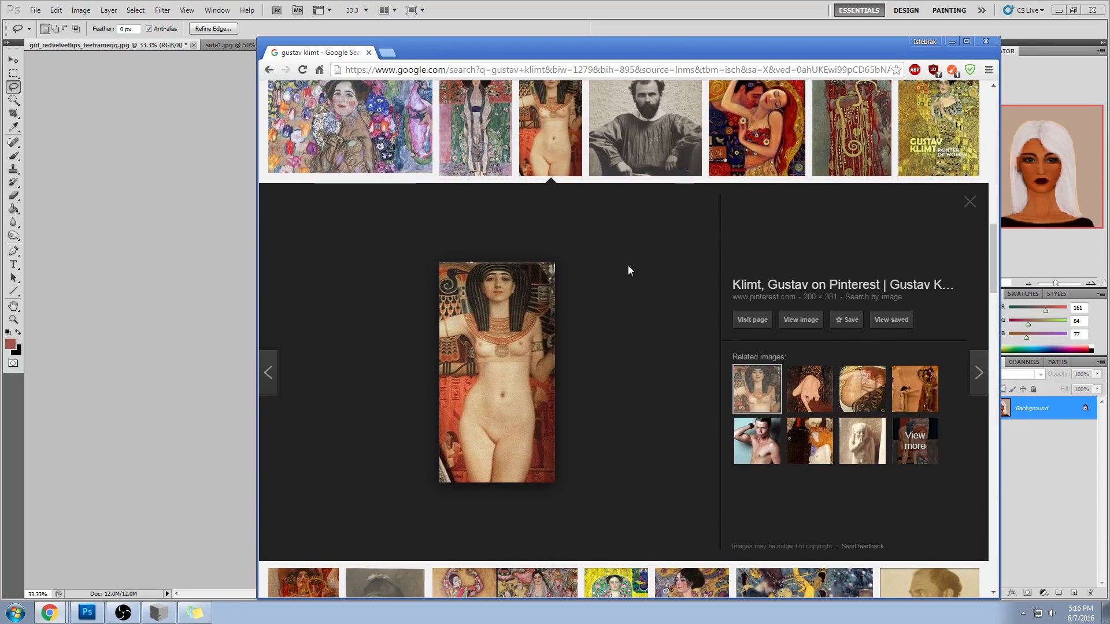
- Preview the woman in blue on an orange background and the tall painting of the dark-haired woman with the gold collar
scroll(633, 276, up, 2)
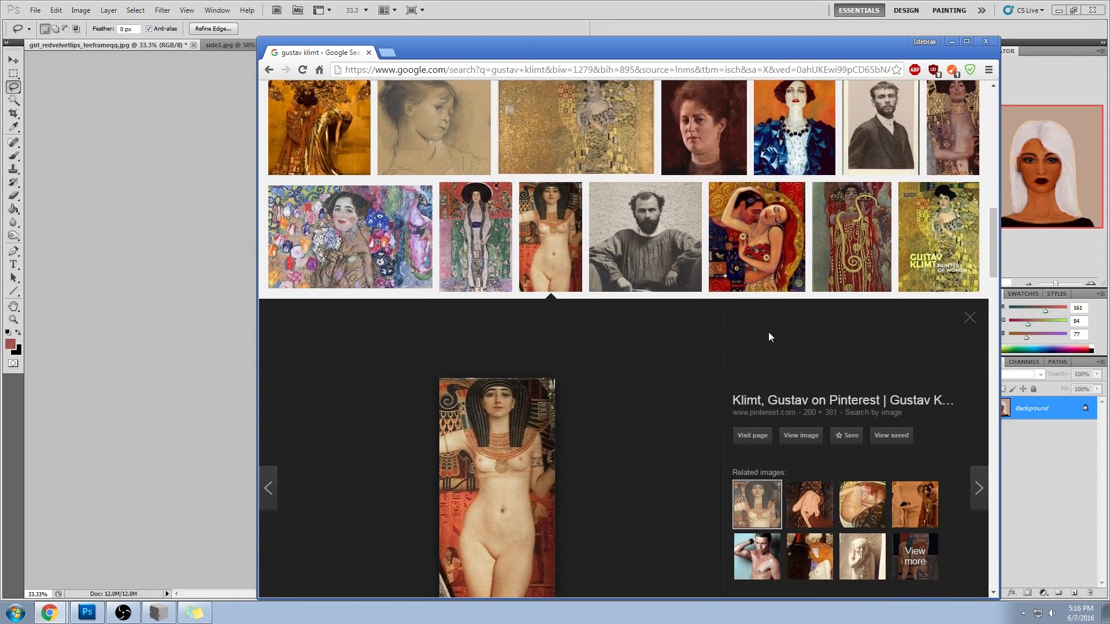
scroll(768, 334, up, 1)
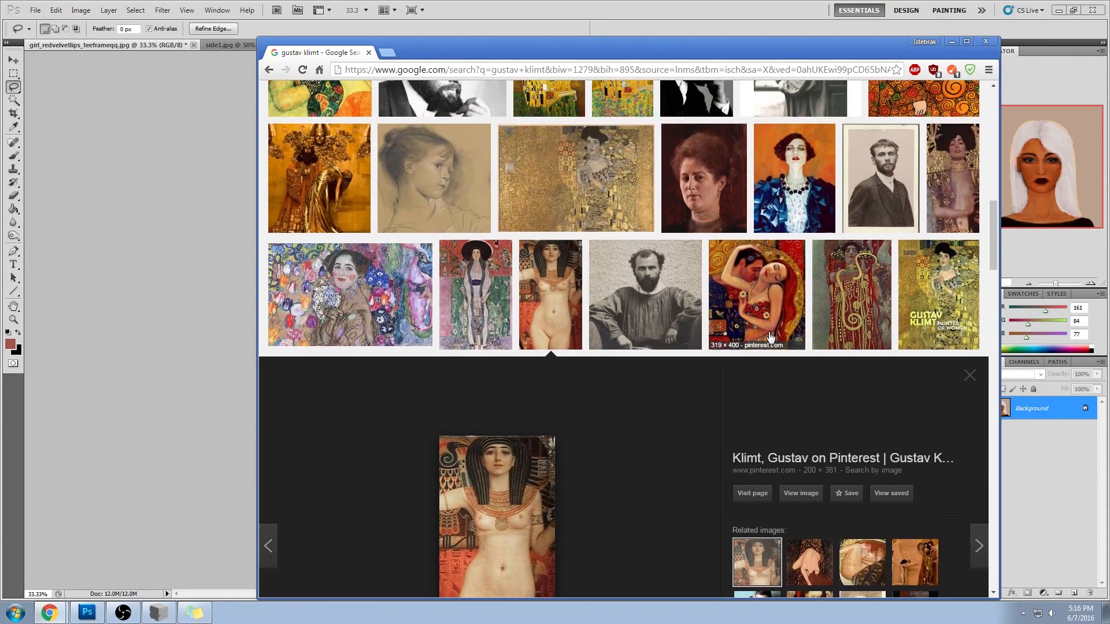
click(803, 198)
click(951, 116)
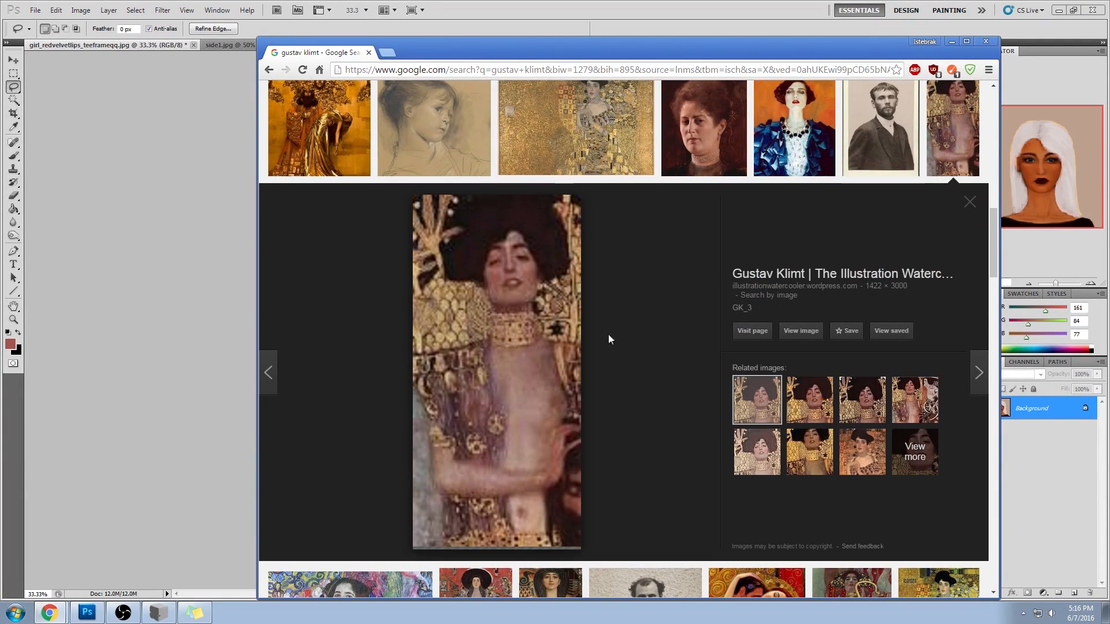
- Go back to the first Klimt results and preview the painting Hope II
scroll(650, 317, up, 5)
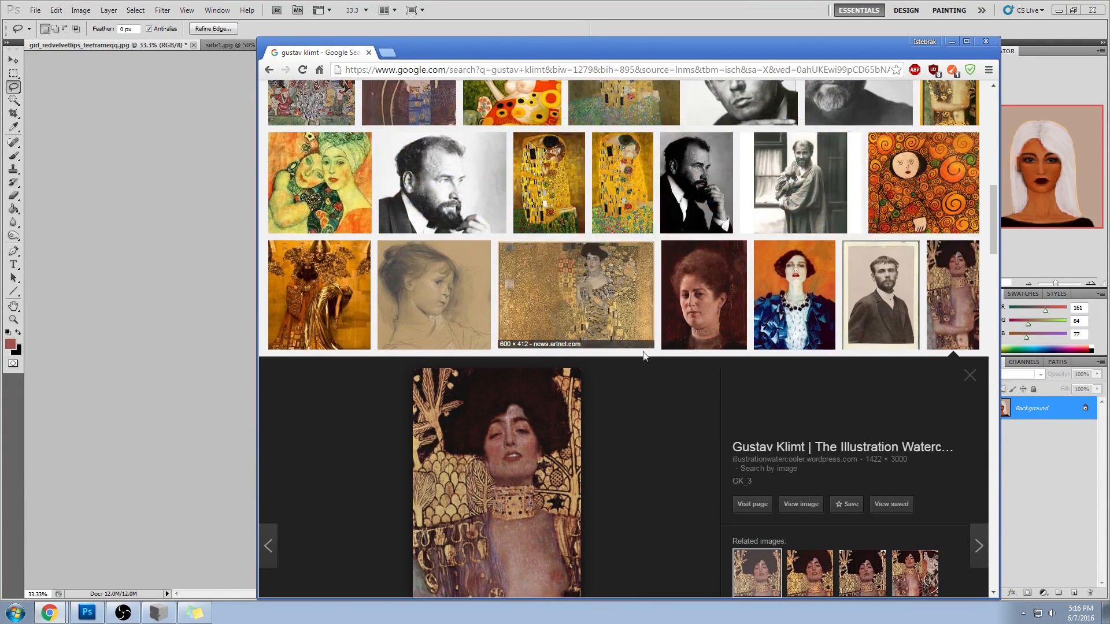
scroll(652, 450, up, 4)
scroll(652, 451, up, 5)
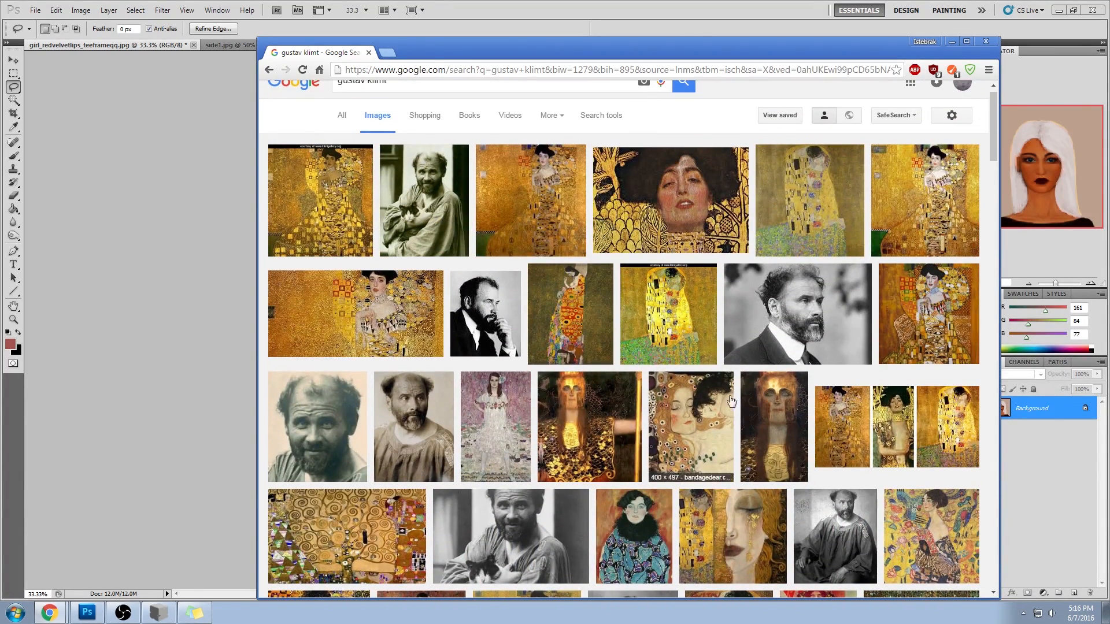
click(596, 320)
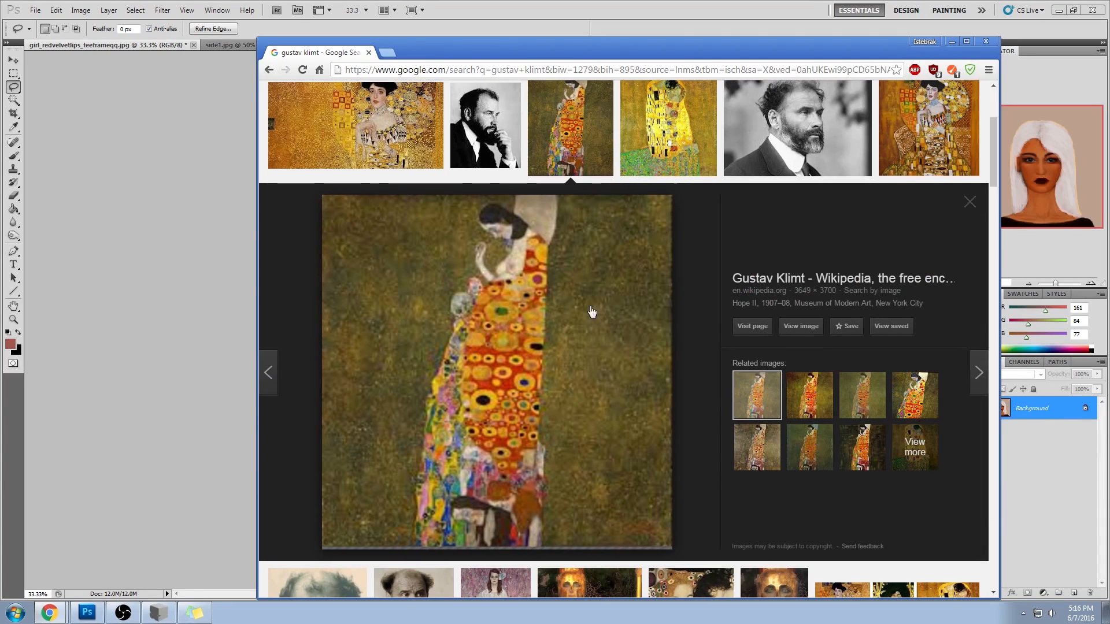
- Return to the white-haired woman's portrait and fill the under-jaw selection on a new layer with a sampled dark skin tone
click(596, 12)
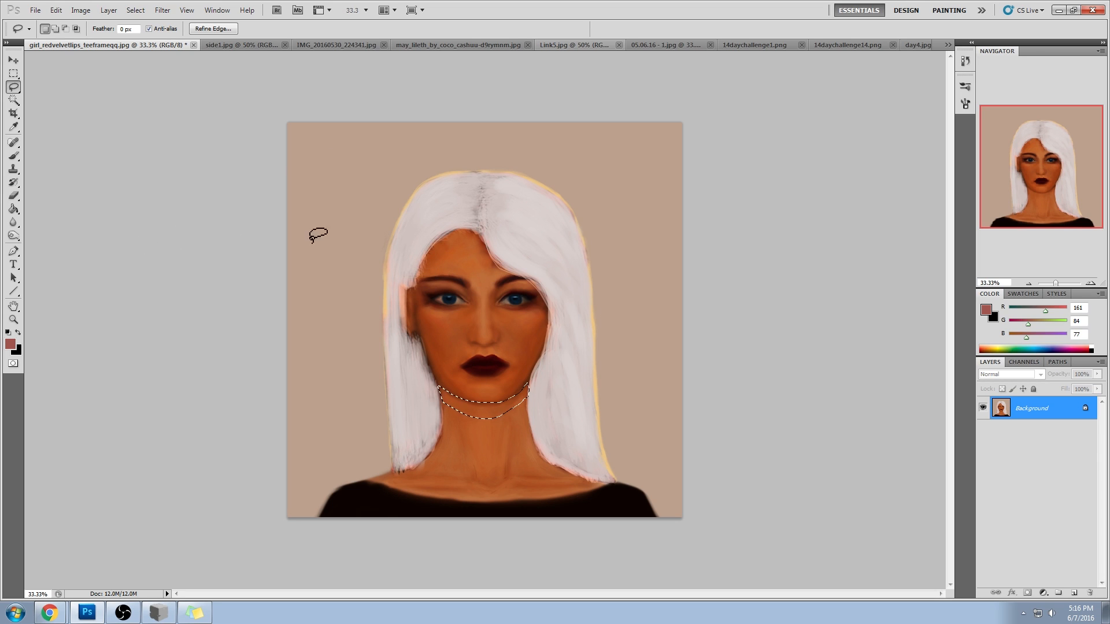
click(1074, 593)
key(b)
alt+click(536, 351)
key(bracketright)
key(bracketright)
key(bracketright)
key(bracketright)
key(alt+BackSpace)
key(m)
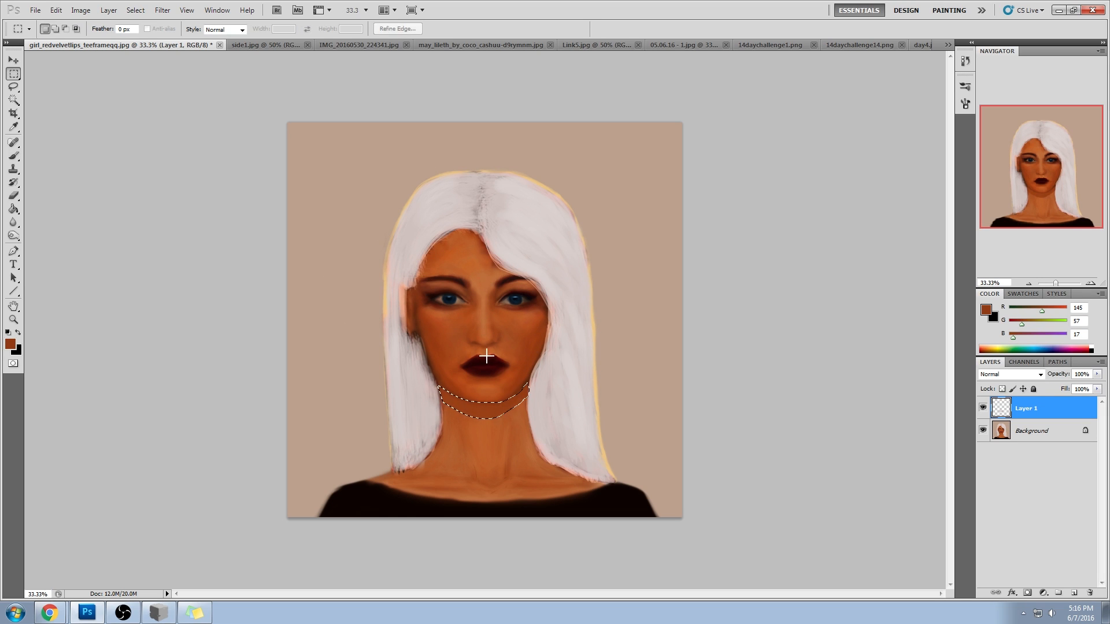
- Extend the shadow selection down both sides of the neck, fill it with the dark skin tone, and deselect it
key(l)
mouse_move(522, 399)
mouse_down()
mouse_move(543, 461)
mouse_move(530, 388)
mouse_up()
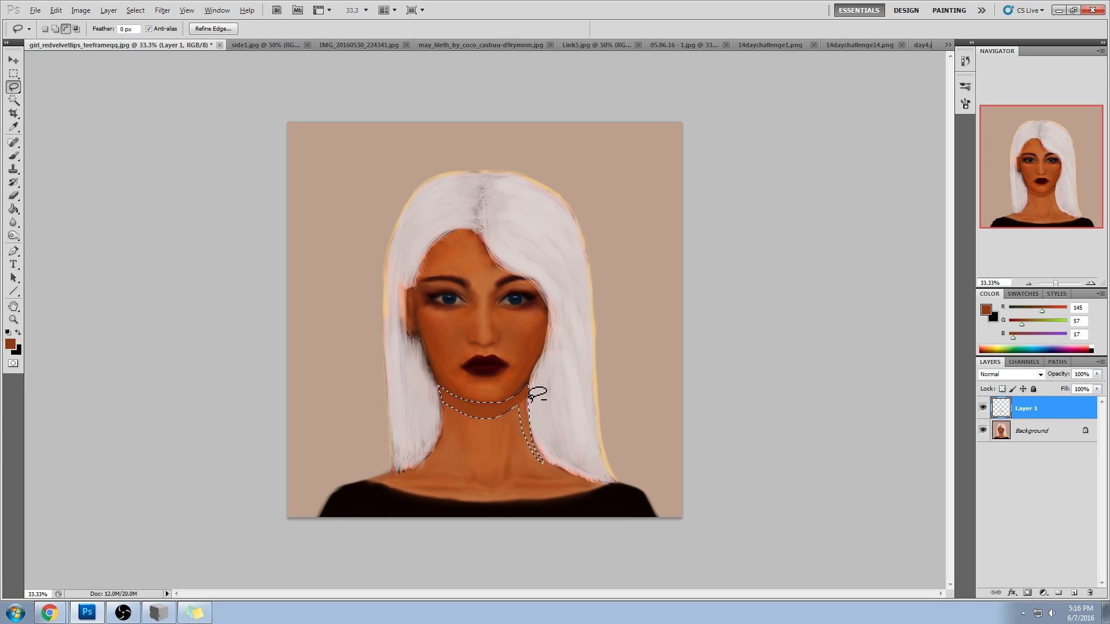
mouse_move(450, 399)
mouse_down()
mouse_move(439, 455)
mouse_move(422, 462)
mouse_move(442, 398)
mouse_up()
key(b)
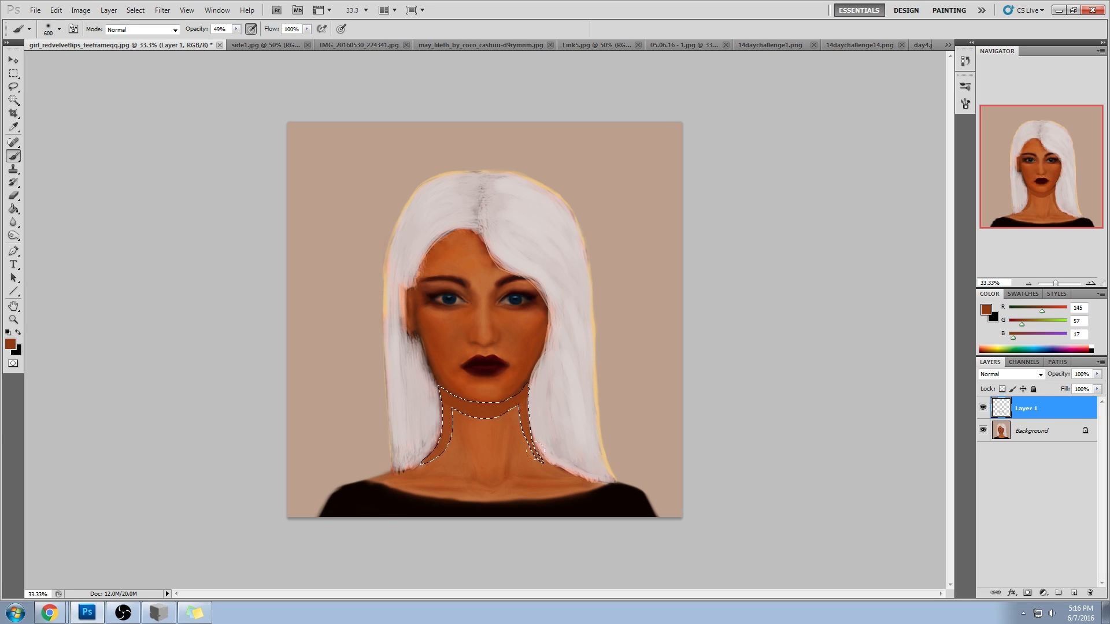
key(m)
right_click(459, 424)
click(521, 210)
- Soften the cast shadow on the neck with a Gaussian Blur
click(162, 10)
mouse_move(196, 114)
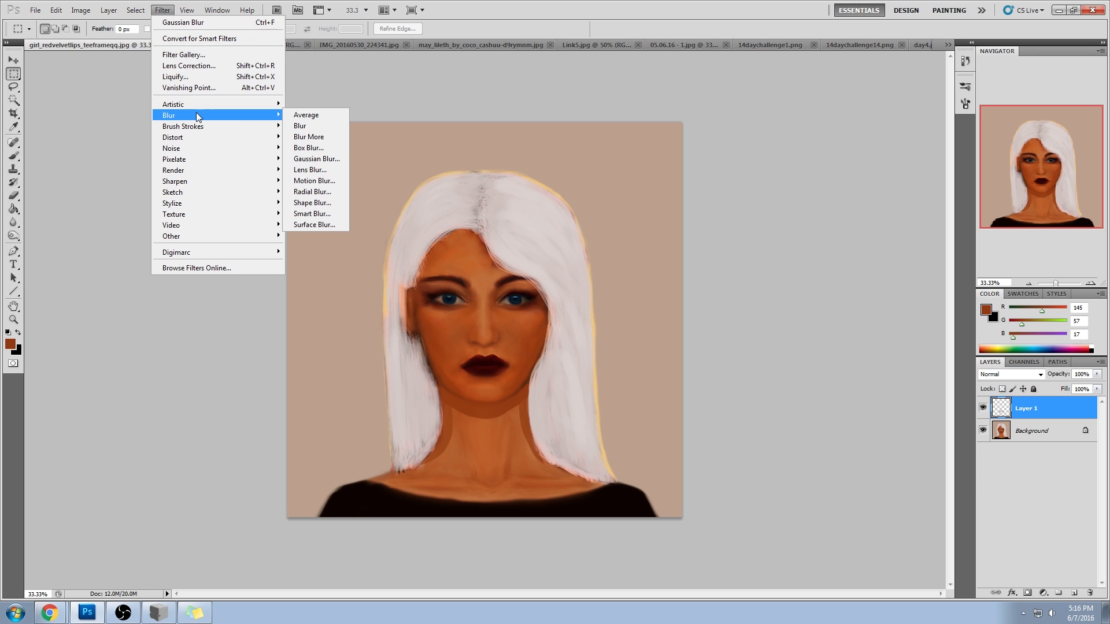
click(319, 159)
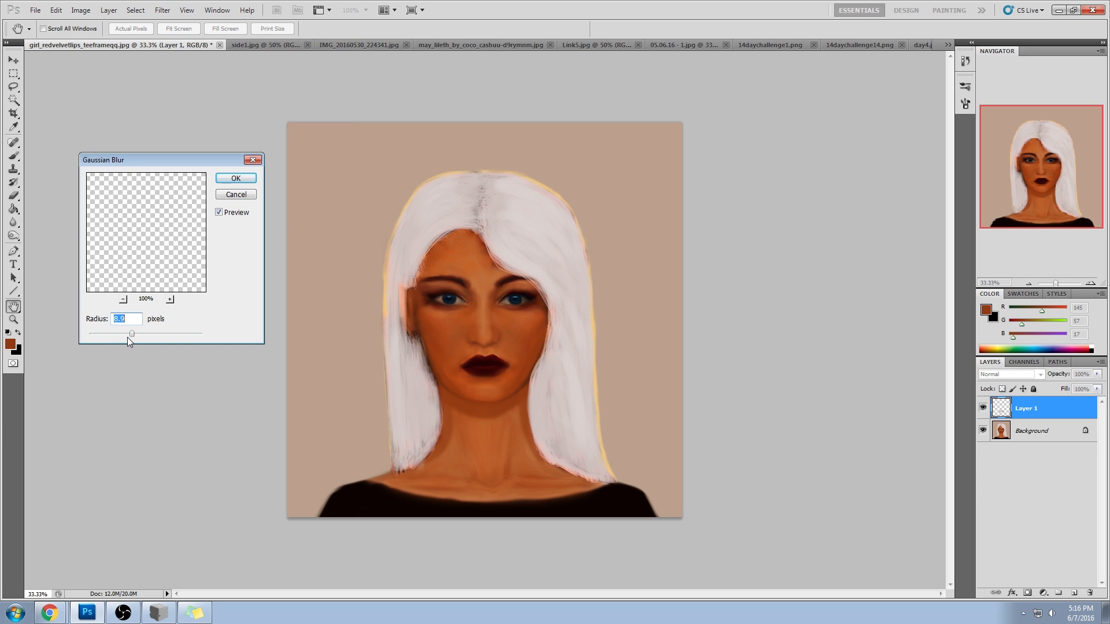
drag(141, 335, 136, 336)
click(237, 179)
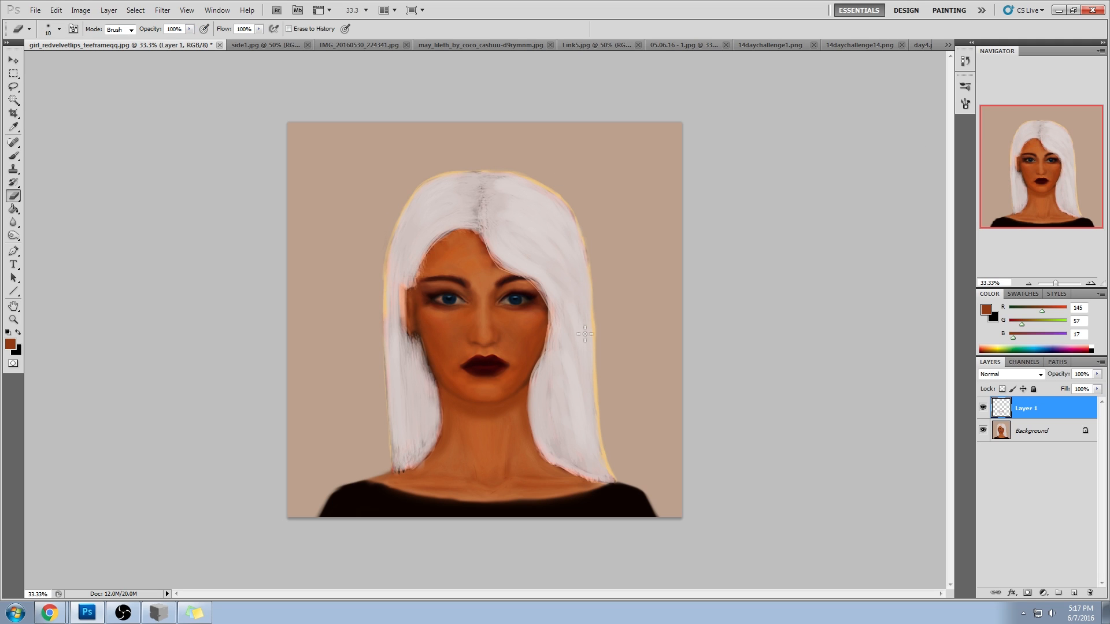
- Enlarge the eraser and toggle the neck shadow layer's visibility to compare the portrait with and without it
key(bracketright)
key(bracketright)
key(bracketright)
key(bracketright)
key(bracketright)
key(bracketright)
key(bracketright)
click(983, 408)
click(984, 409)
click(983, 408)
click(984, 408)
- Sample the colors in and around the white of the woman's eye to examine its tones
key(alt)
key(b)
alt+click(509, 297)
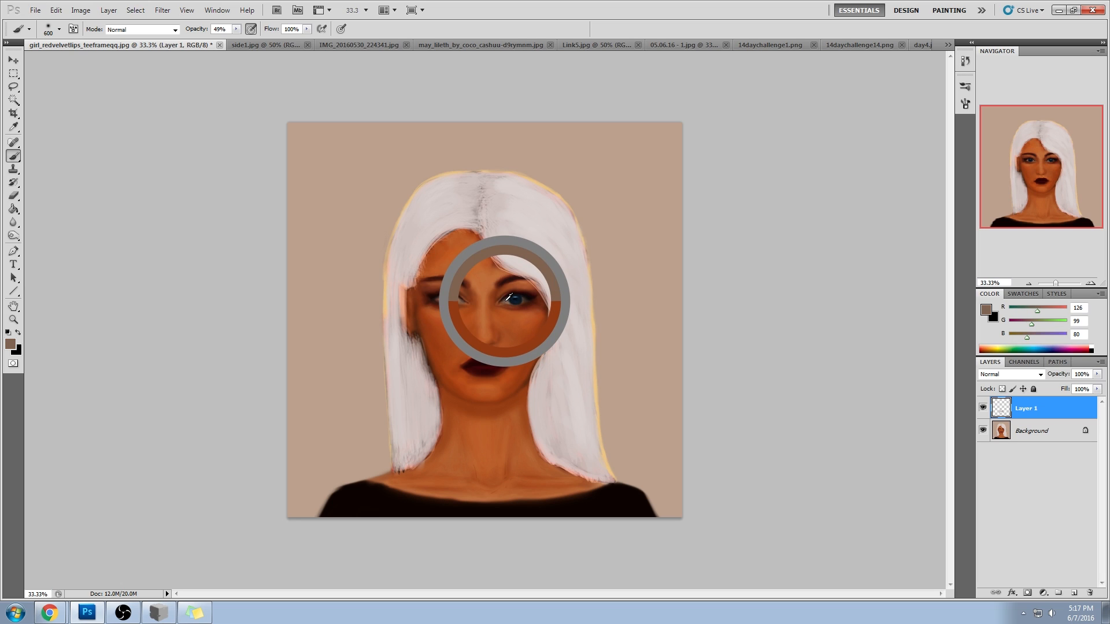
drag(509, 298, 537, 292)
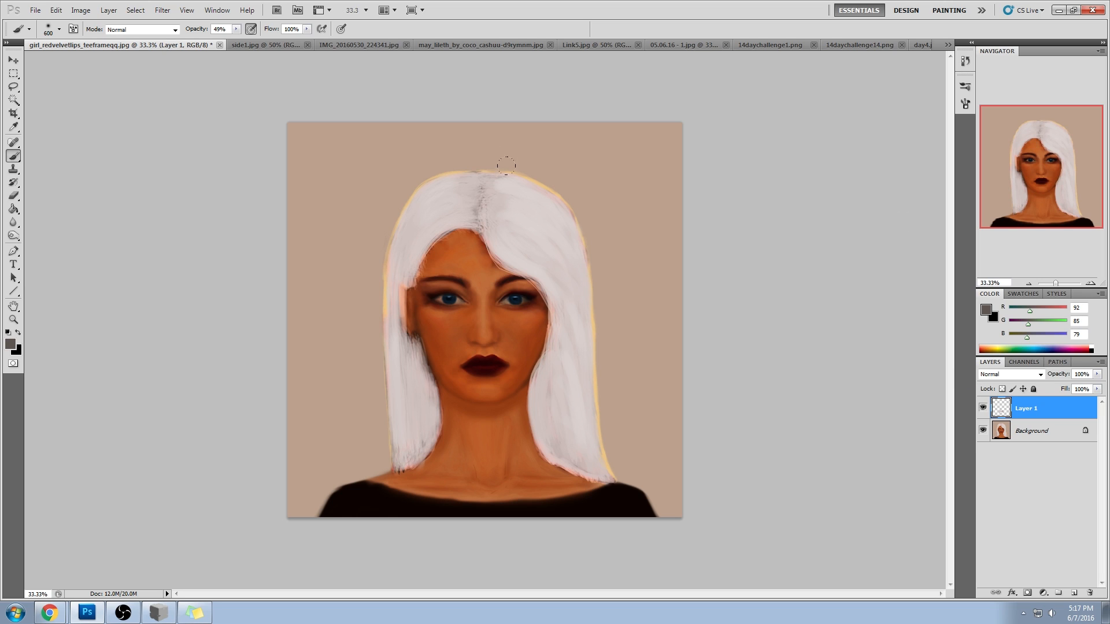
- Merge the neck shadow layer down, then close the portrait and save its changes
right_click(1040, 404)
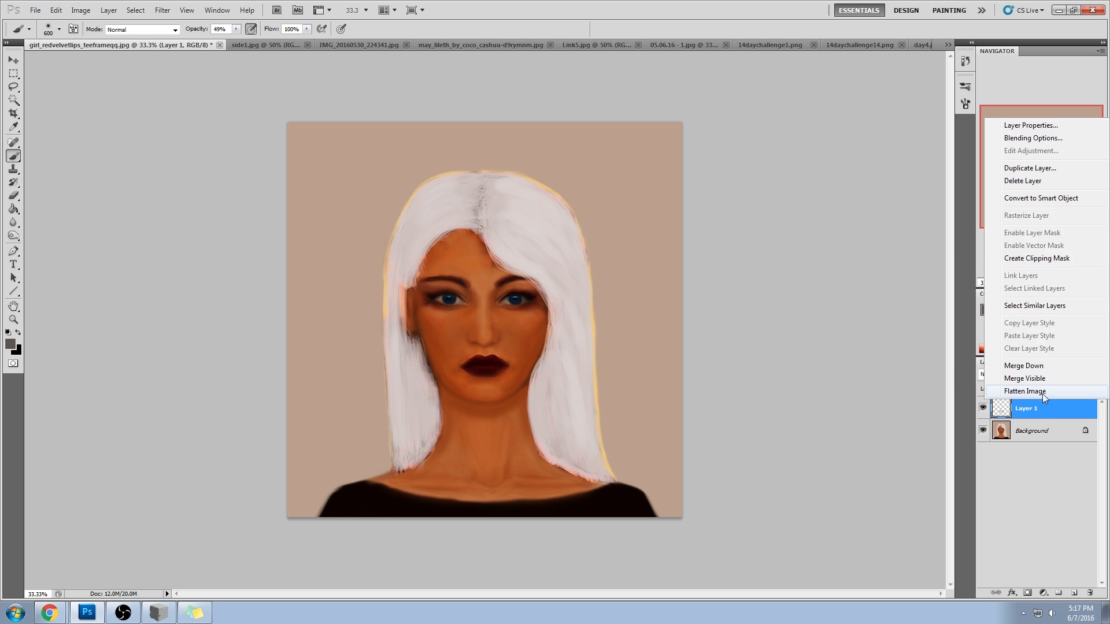
click(1060, 365)
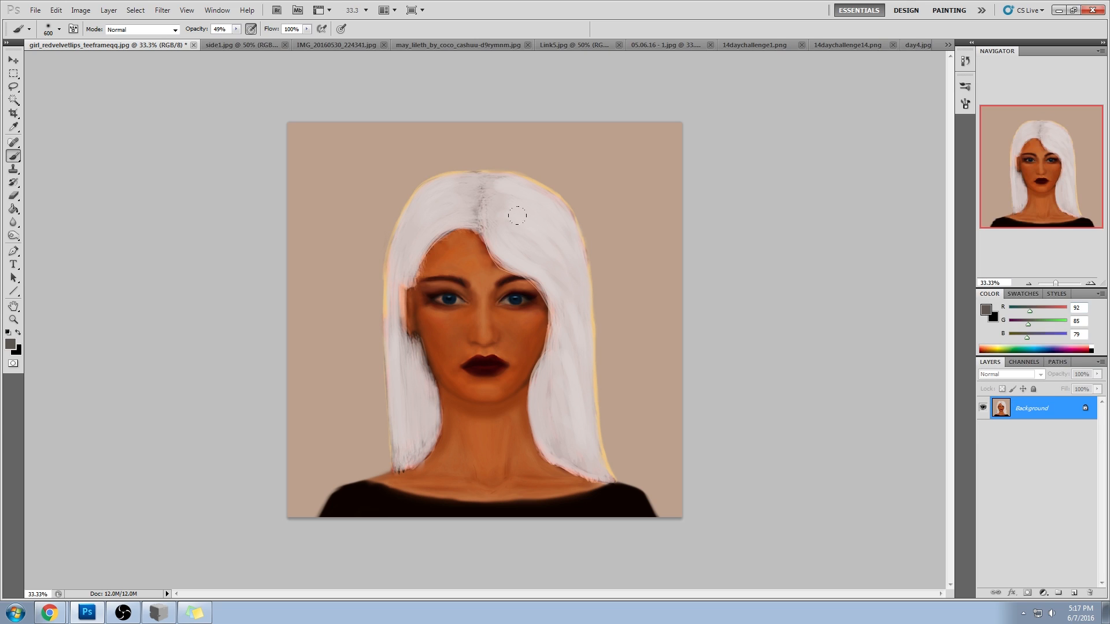
click(193, 45)
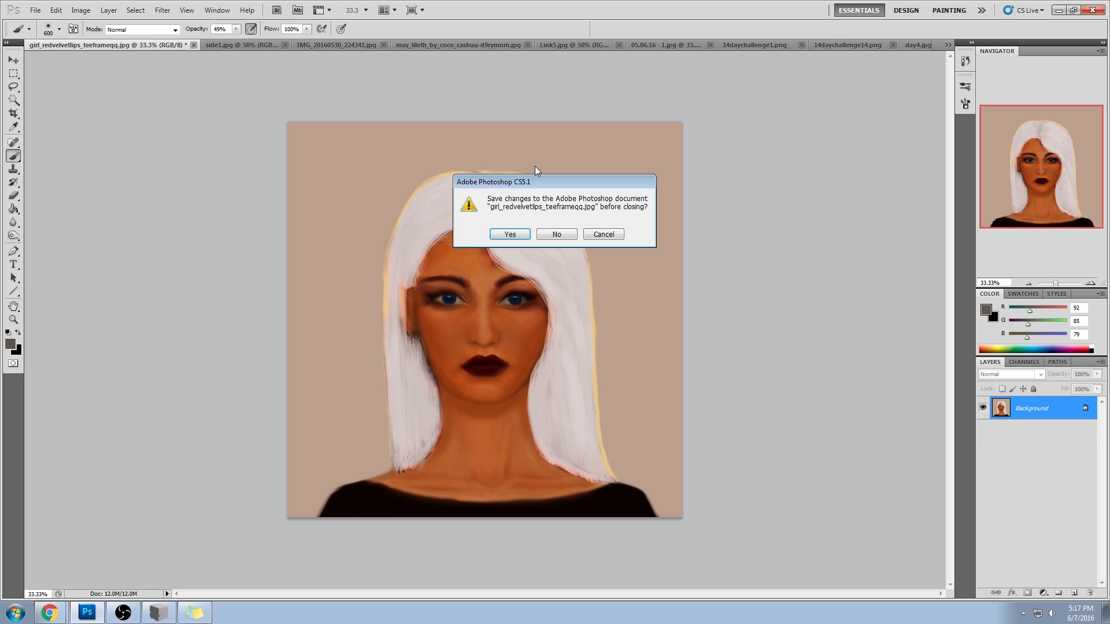
click(504, 234)
- Open side1.jpg in Liquify, focus on the eye, and set the warp brush size to 76
click(85, 44)
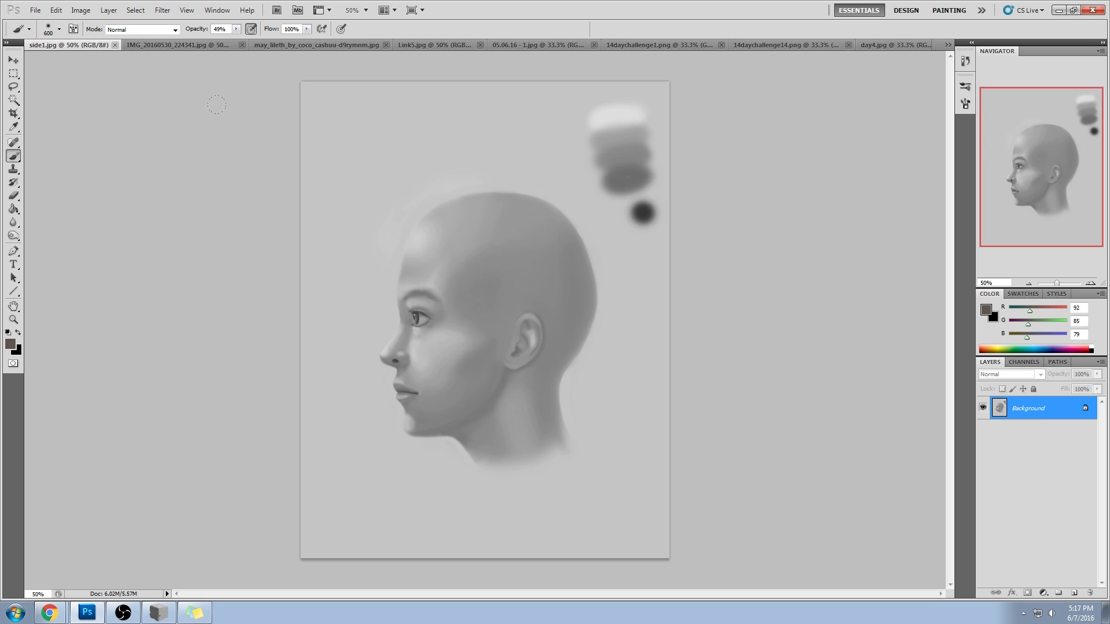
click(162, 10)
click(173, 85)
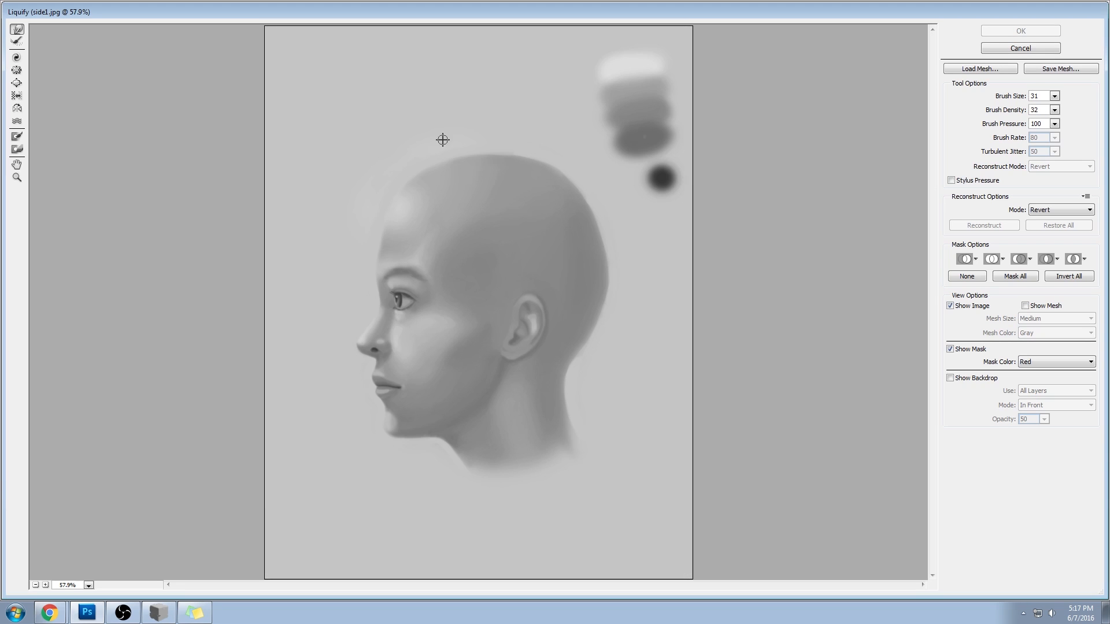
key(z)
drag(331, 212, 367, 253)
click(18, 31)
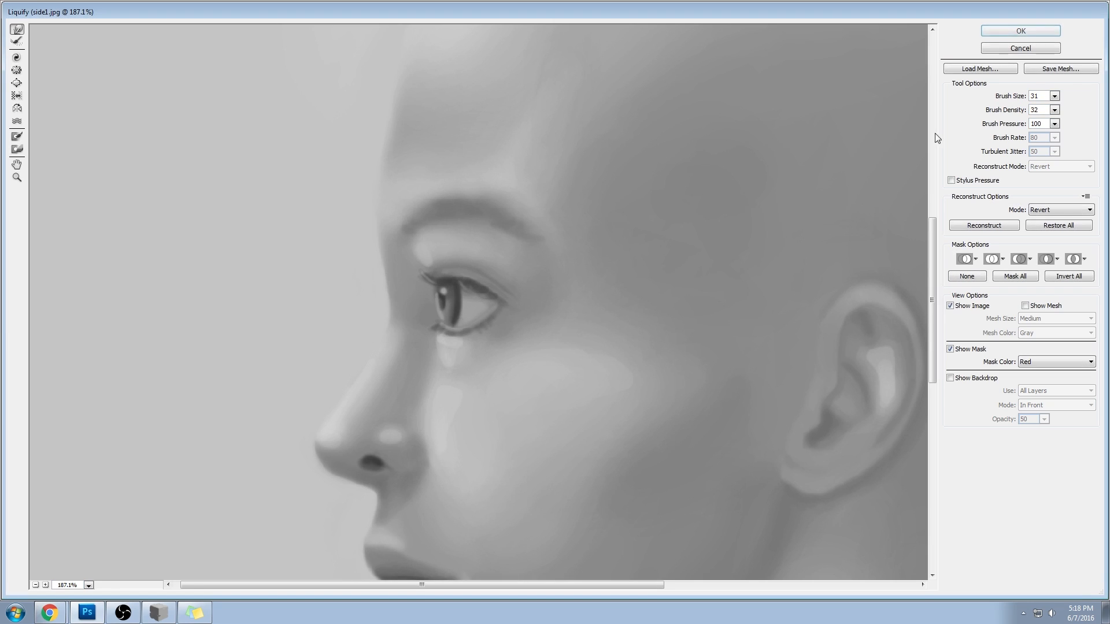
click(1006, 109)
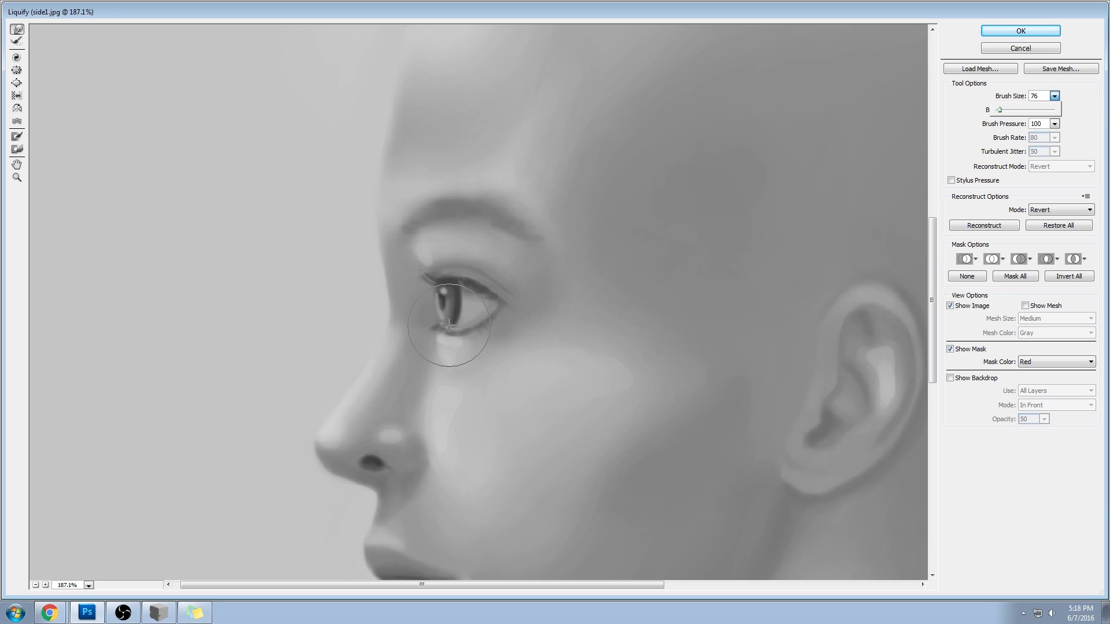
- Reshape the lower lid and front of the profile head's eye, undoing unwanted warps, and apply the Liquify changes
mouse_move(459, 330)
mouse_down()
mouse_move(481, 416)
mouse_move(487, 380)
mouse_move(461, 329)
mouse_move(461, 364)
mouse_move(436, 332)
mouse_move(486, 328)
mouse_move(463, 339)
mouse_up()
key(ctrl+alt+z)
key(ctrl+alt+z)
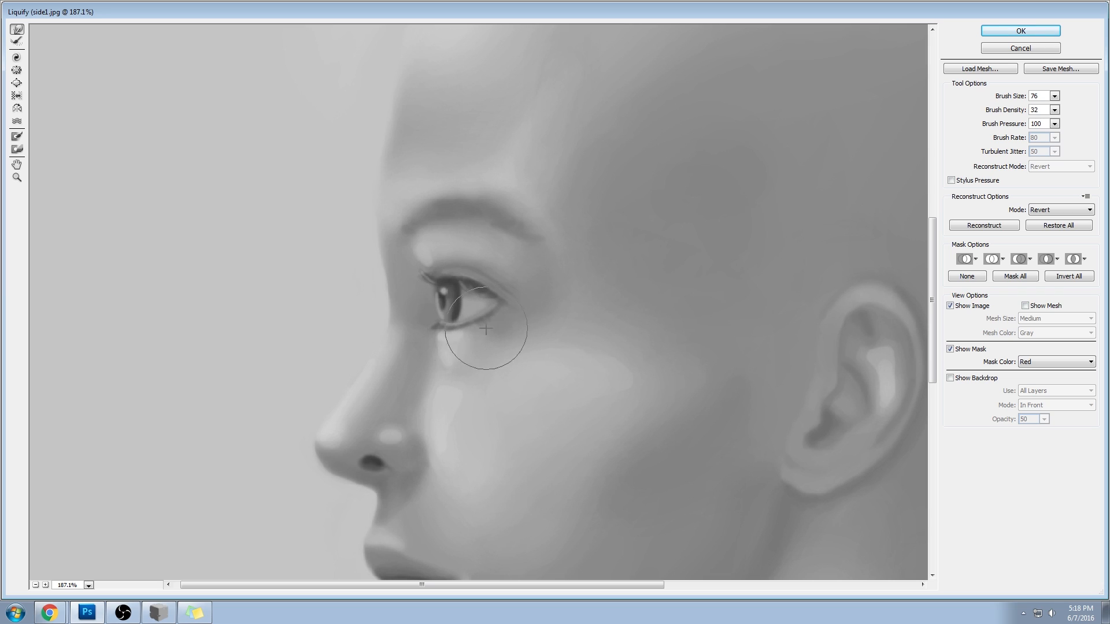
drag(427, 333, 440, 325)
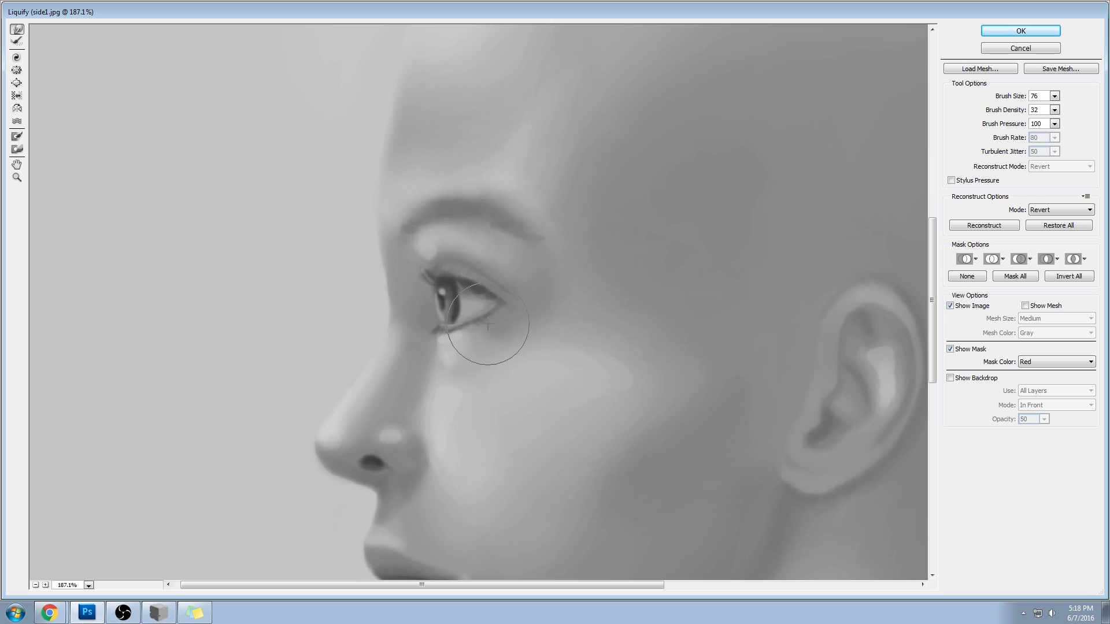
click(1034, 32)
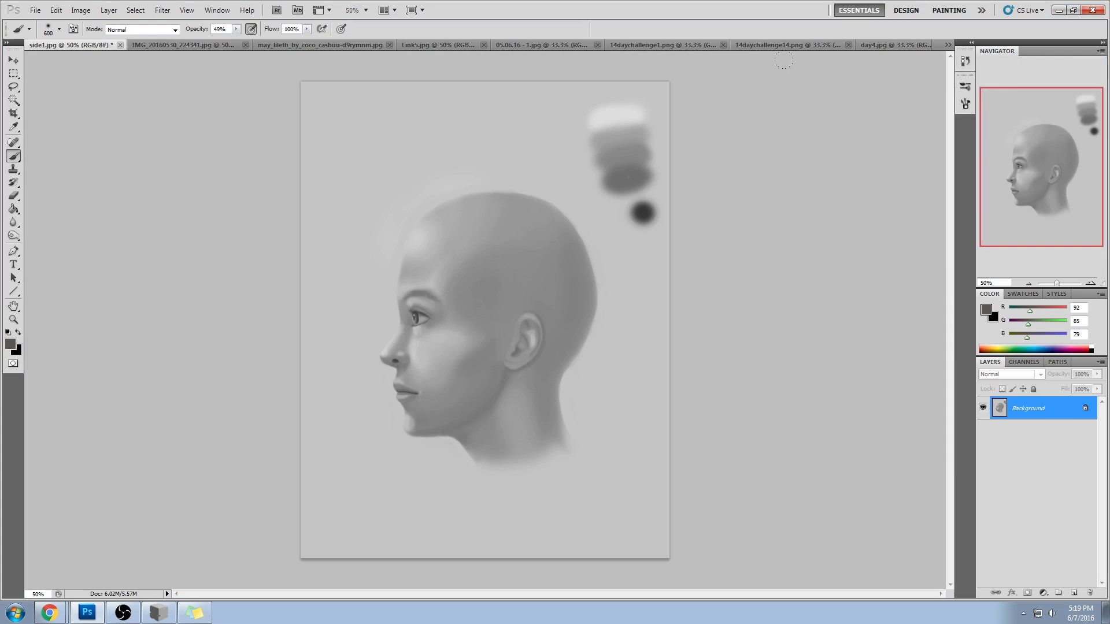
- Paint sampled light grey between the brow and the front of the eye with a smaller brush at 100% opacity
key(e)
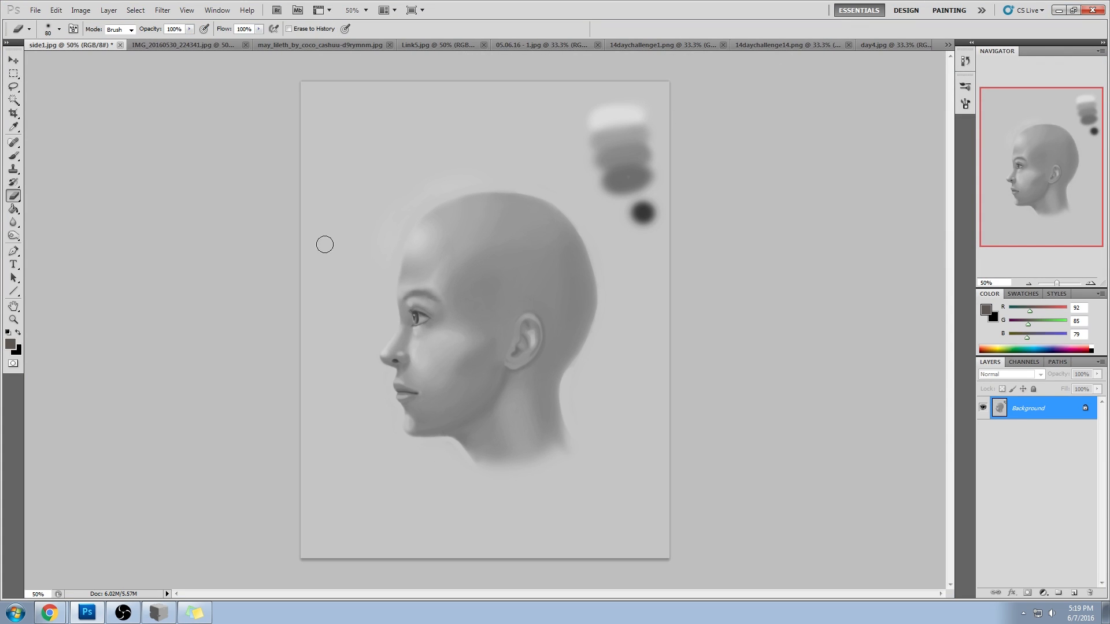
key(z)
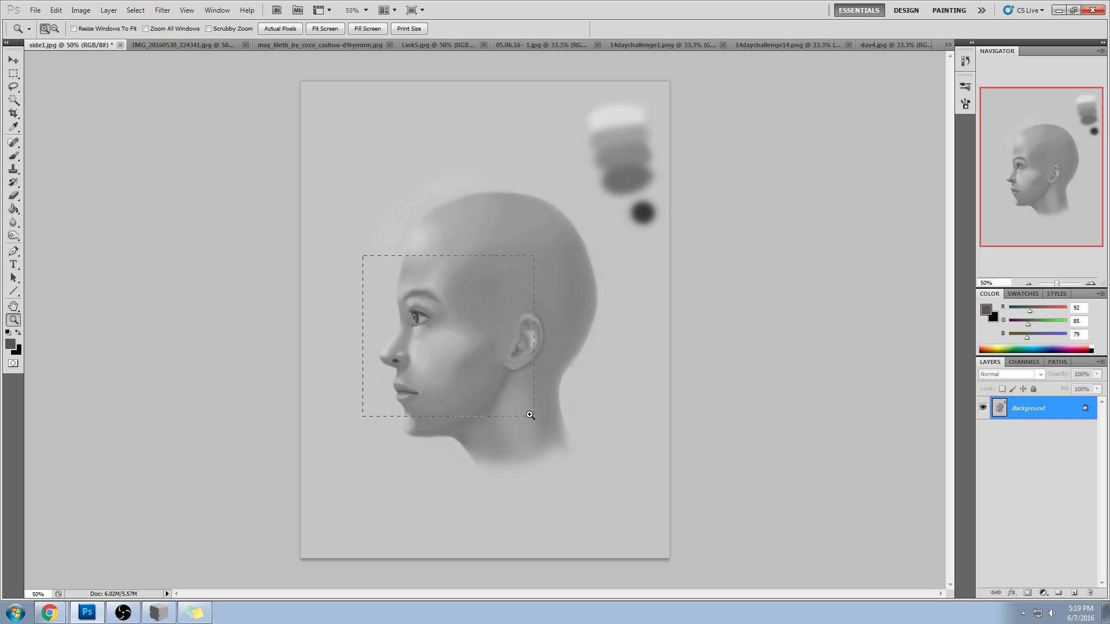
drag(535, 416, 534, 416)
key(b)
alt+click(365, 209)
drag(237, 29, 333, 55)
key(bracketleft)
key(bracketleft)
key(bracketleft)
key(bracketleft)
key(bracketleft)
key(bracketleft)
mouse_move(349, 214)
mouse_down()
mouse_move(370, 231)
mouse_move(377, 206)
mouse_move(362, 216)
mouse_move(367, 233)
mouse_up()
- Refine the front edge of the upper eyelid with sampled greys and undo the last strokes in front of the eye
alt+click(366, 207)
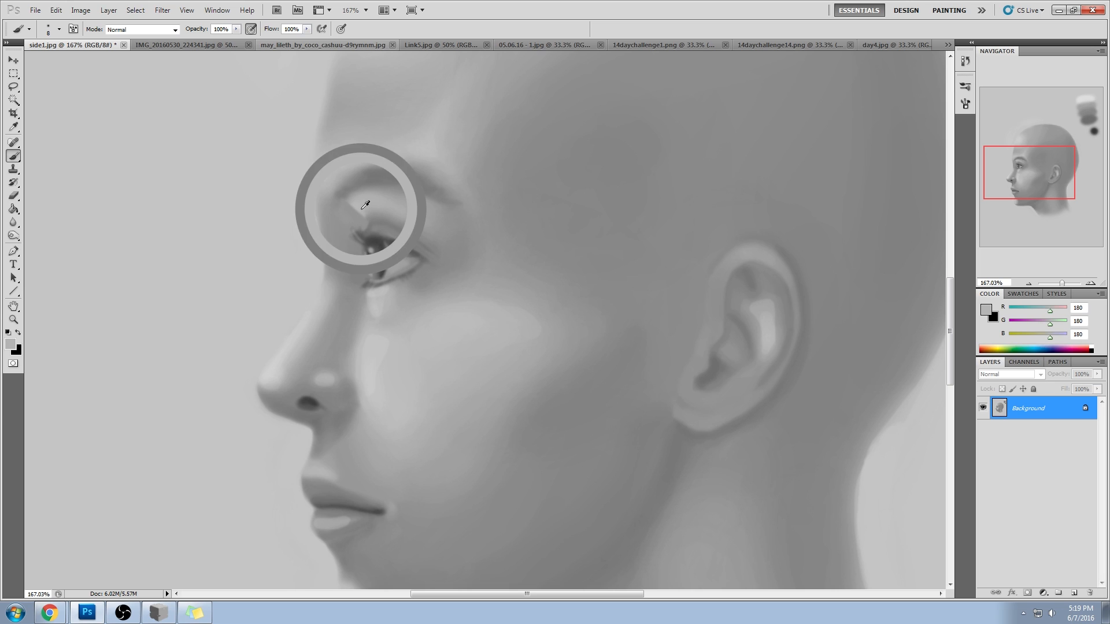
alt+click(368, 230)
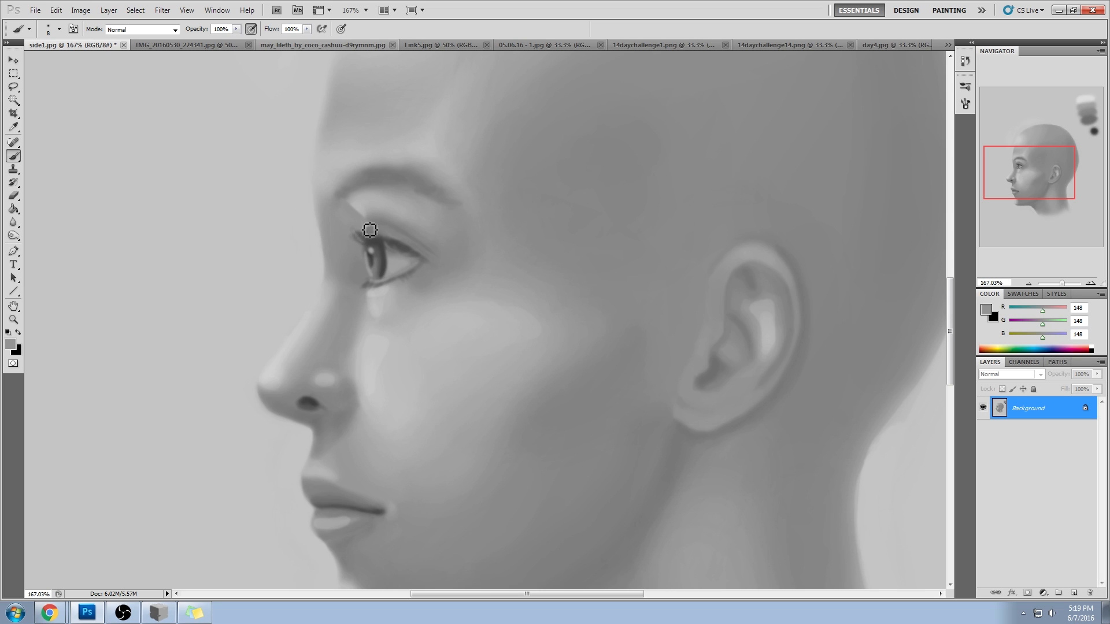
drag(364, 237, 353, 234)
alt+click(383, 284)
mouse_move(370, 272)
mouse_down()
mouse_move(380, 284)
mouse_move(345, 241)
mouse_up()
key(ctrl+alt+z)
key(ctrl+alt+z)
- Blend the area between the brow and the front of the upper lid using greys sampled around it
alt+click(371, 243)
alt+click(364, 236)
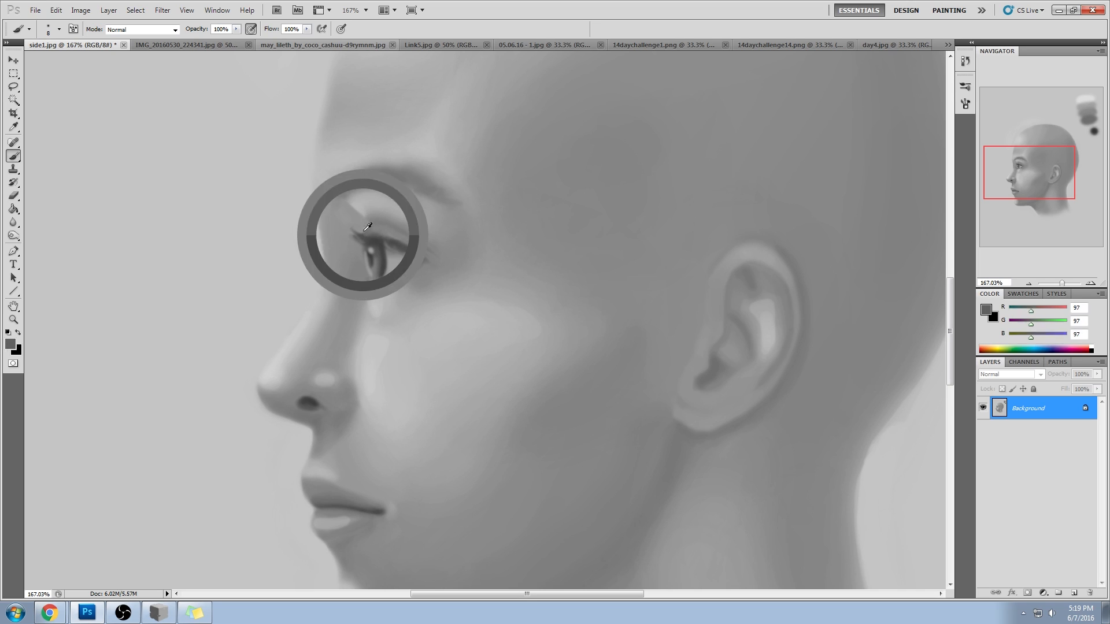
alt+click(368, 218)
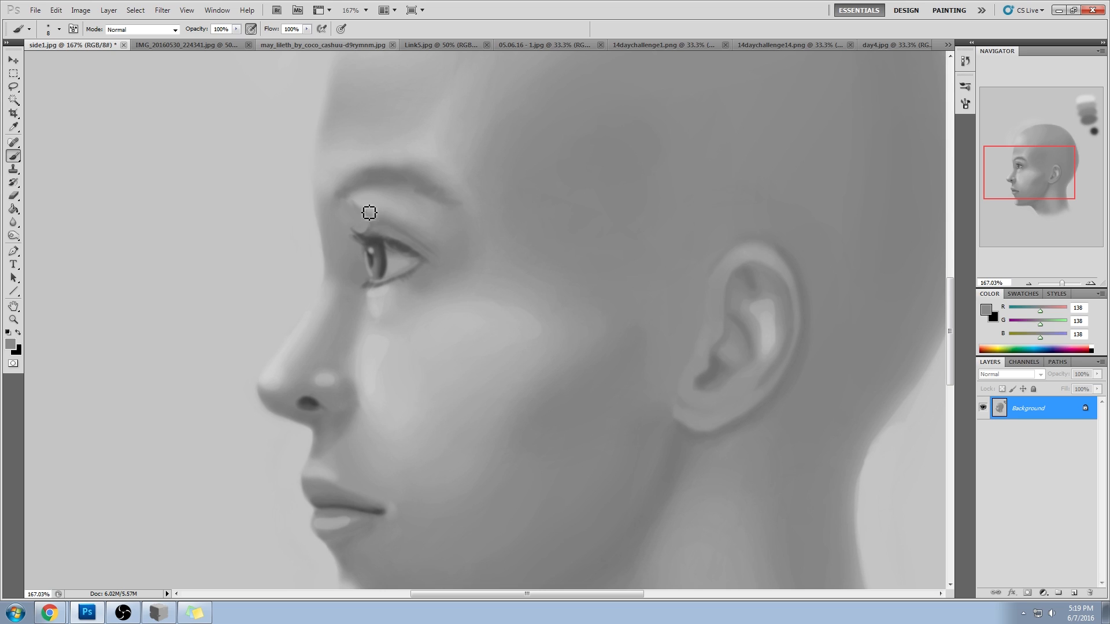
key(ctrl+z)
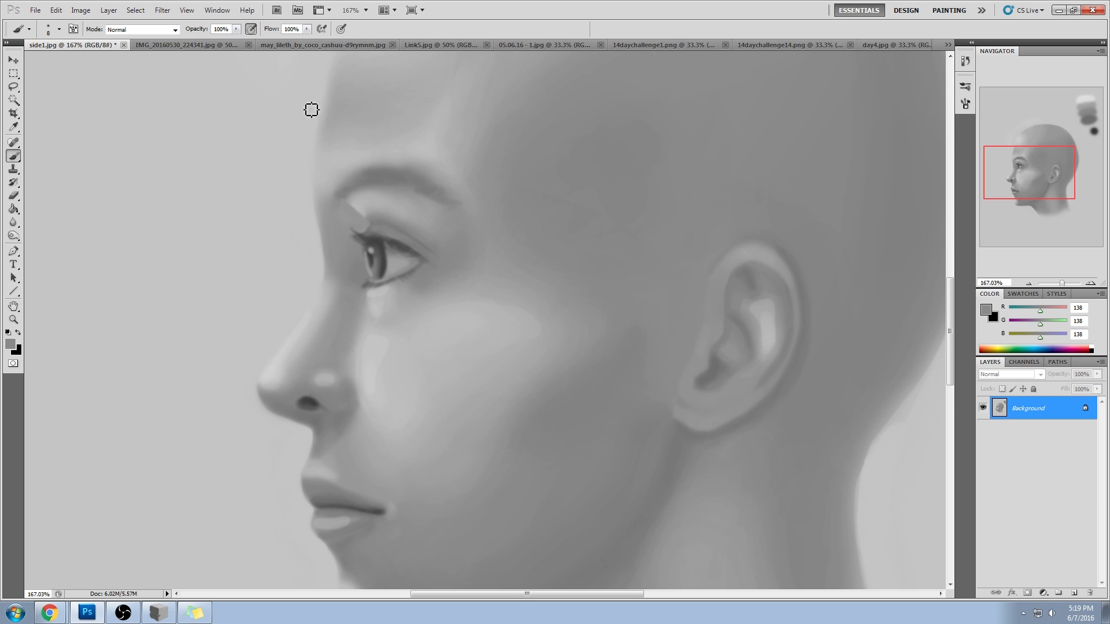
alt+click(362, 206)
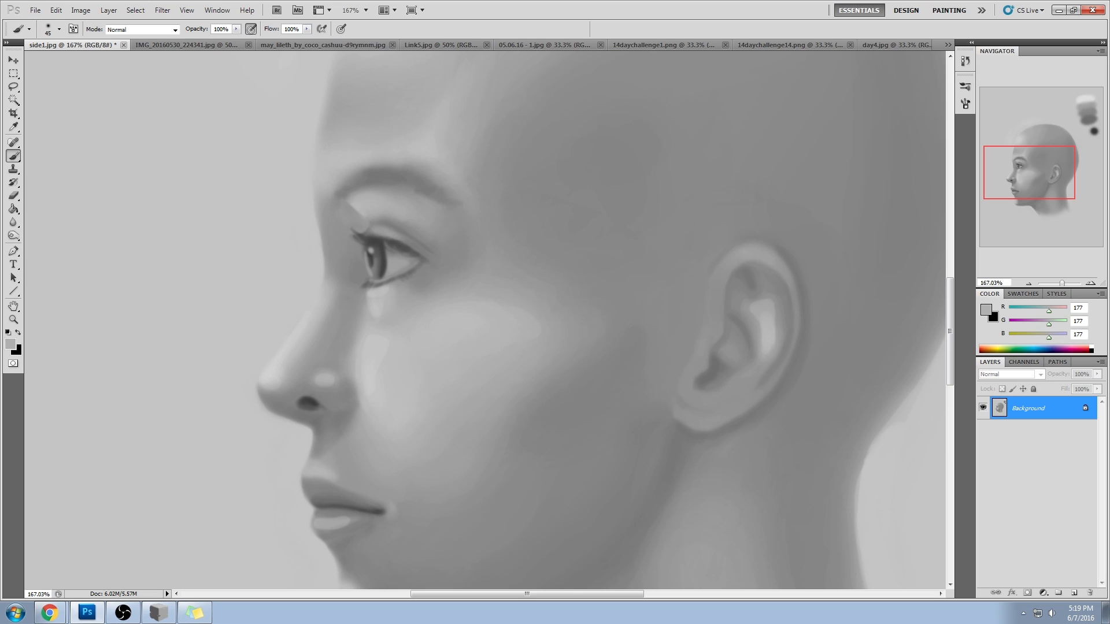
alt+click(394, 210)
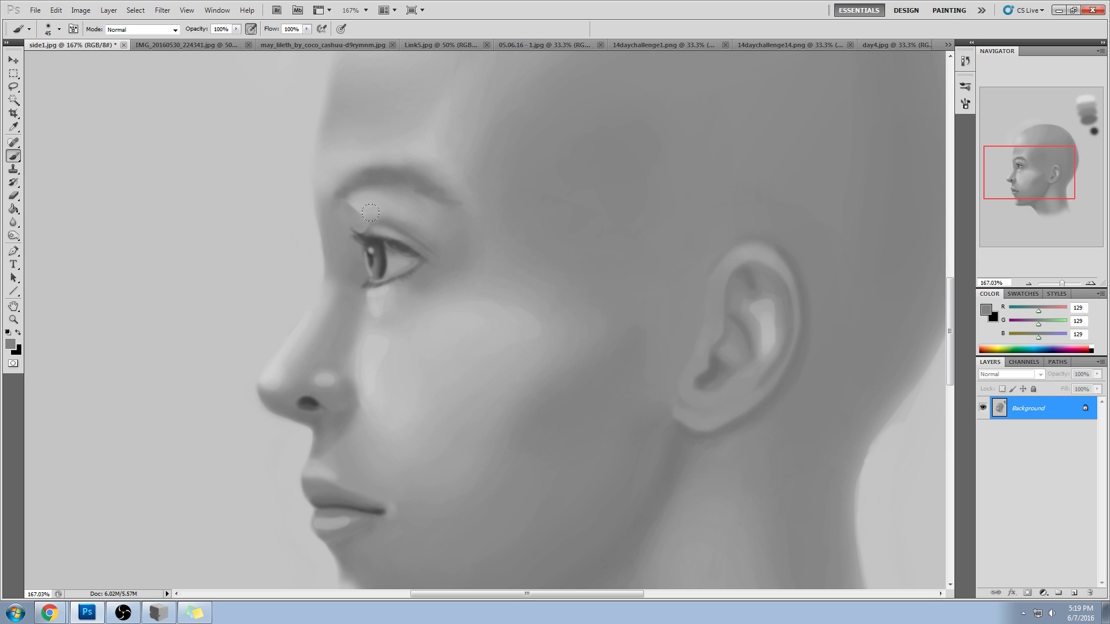
alt+click(368, 219)
drag(359, 199, 362, 232)
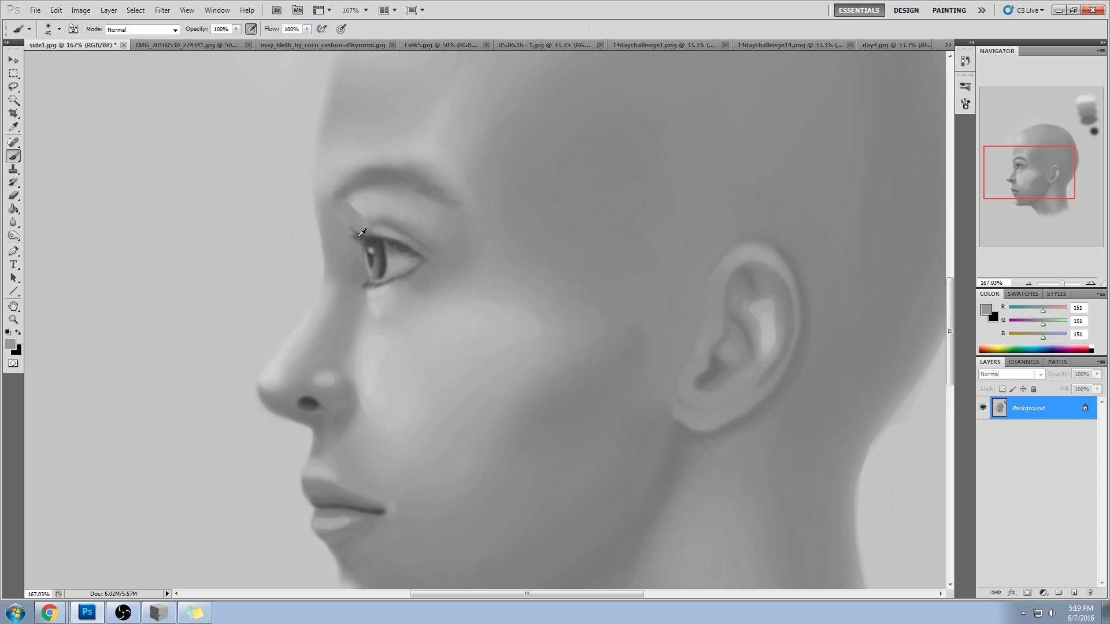
- Paint over the bright patch beneath the front of the lower eyelid with a sampled grey
alt+click(366, 287)
drag(379, 297, 369, 304)
key(bracketright)
alt+click(383, 286)
- Set the brush opacity to 49% and soften the highlight below the lower eyelid with a smaller brush
click(236, 29)
drag(236, 29, 225, 44)
key(bracketleft)
key(bracketleft)
key(bracketleft)
key(bracketleft)
key(bracketleft)
key(bracketleft)
key(bracketleft)
key(bracketleft)
key(bracketleft)
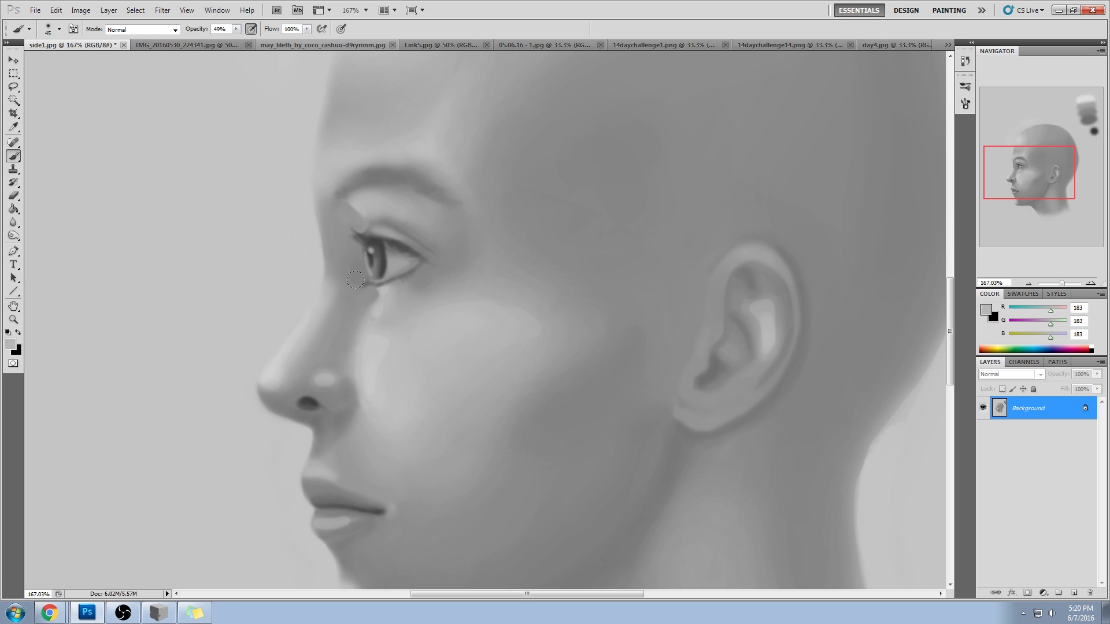
drag(380, 289, 374, 311)
- Refine the upper lash line and extend the front end of the eyebrow using sampled dark greys
key(bracketright)
key(bracketright)
key(bracketleft)
key(bracketleft)
alt+click(367, 236)
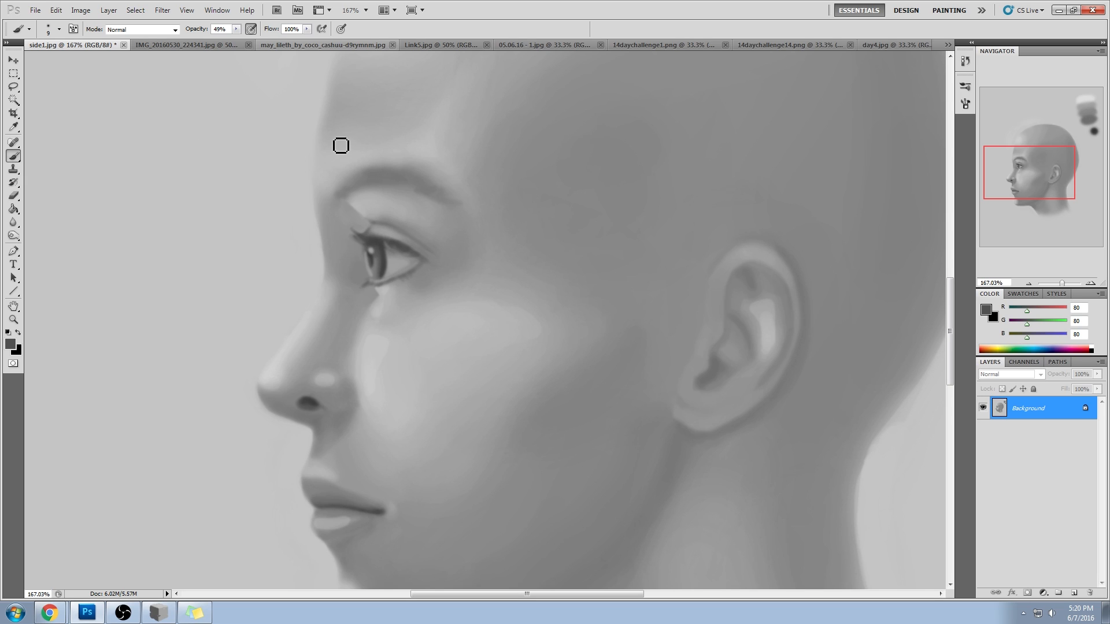
alt+click(357, 179)
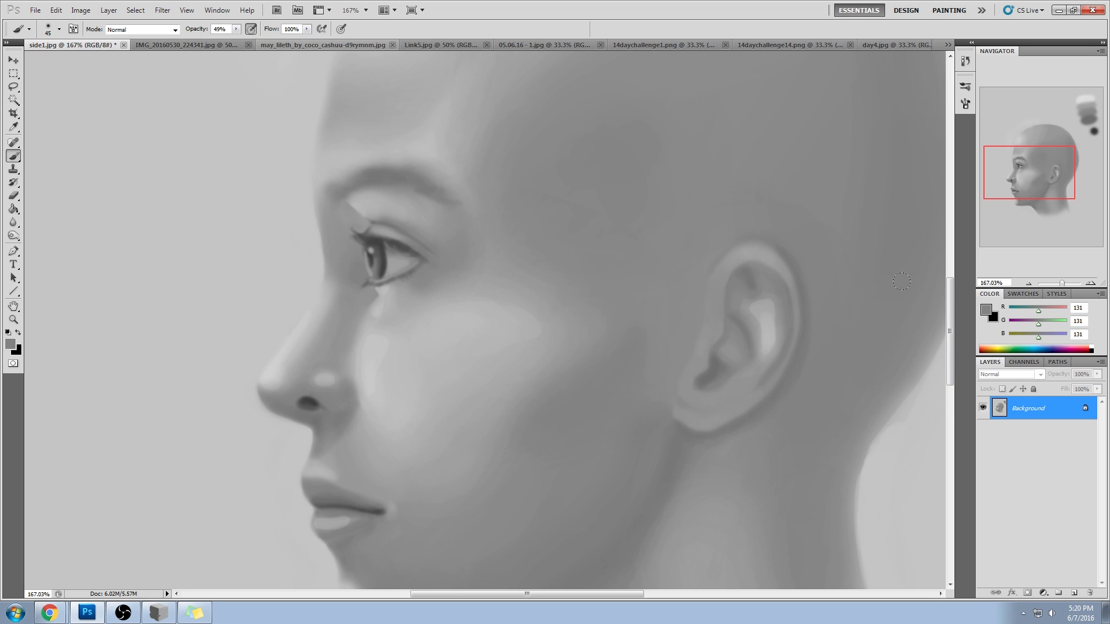
- Set the painting color to pure red and mark a circled A and a circled B beside the forehead
click(986, 309)
click(855, 156)
click(983, 145)
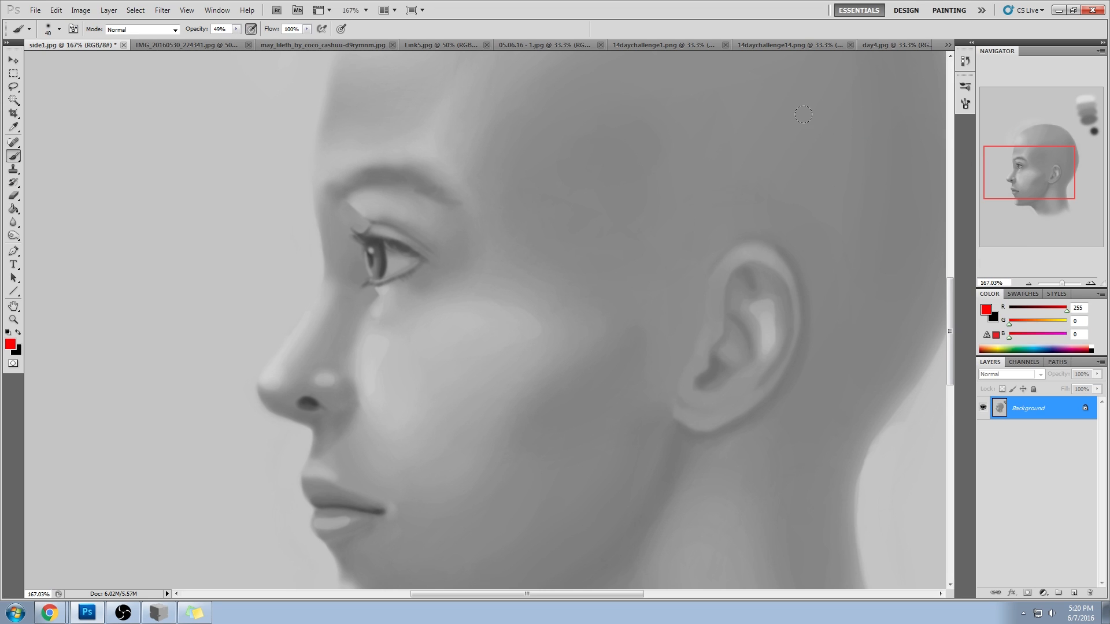
key(bracketleft)
key(bracketleft)
key(bracketleft)
mouse_move(144, 209)
mouse_down()
mouse_move(218, 144)
mouse_move(170, 169)
mouse_move(154, 156)
mouse_up()
mouse_move(243, 138)
mouse_down()
mouse_move(251, 163)
mouse_move(227, 156)
mouse_move(207, 185)
mouse_up()
mouse_move(240, 140)
mouse_down()
mouse_move(292, 104)
mouse_move(312, 153)
mouse_move(218, 153)
mouse_move(230, 134)
mouse_up()
key(ctrl+alt+z)
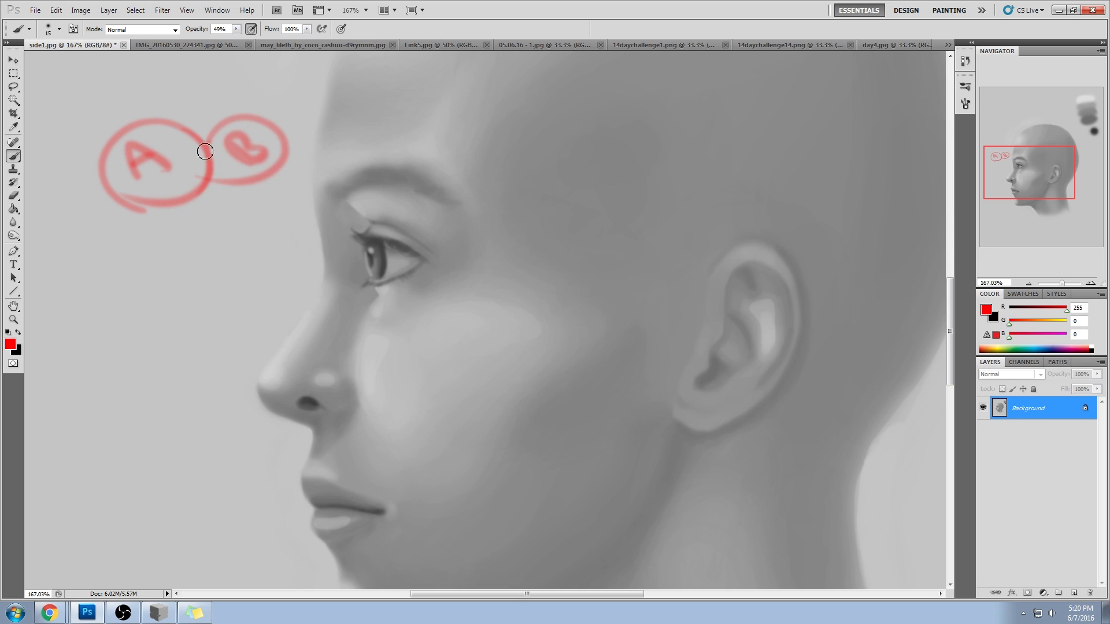
key(ctrl+alt+z)
- Sketch a red box in perspective in front of the face, with its edges running back to the nose
mouse_move(200, 206)
mouse_down()
mouse_move(94, 268)
mouse_move(154, 386)
mouse_move(231, 317)
mouse_up()
drag(231, 317, 325, 287)
mouse_move(133, 396)
mouse_down()
mouse_move(264, 380)
mouse_move(351, 294)
mouse_up()
drag(230, 311, 150, 383)
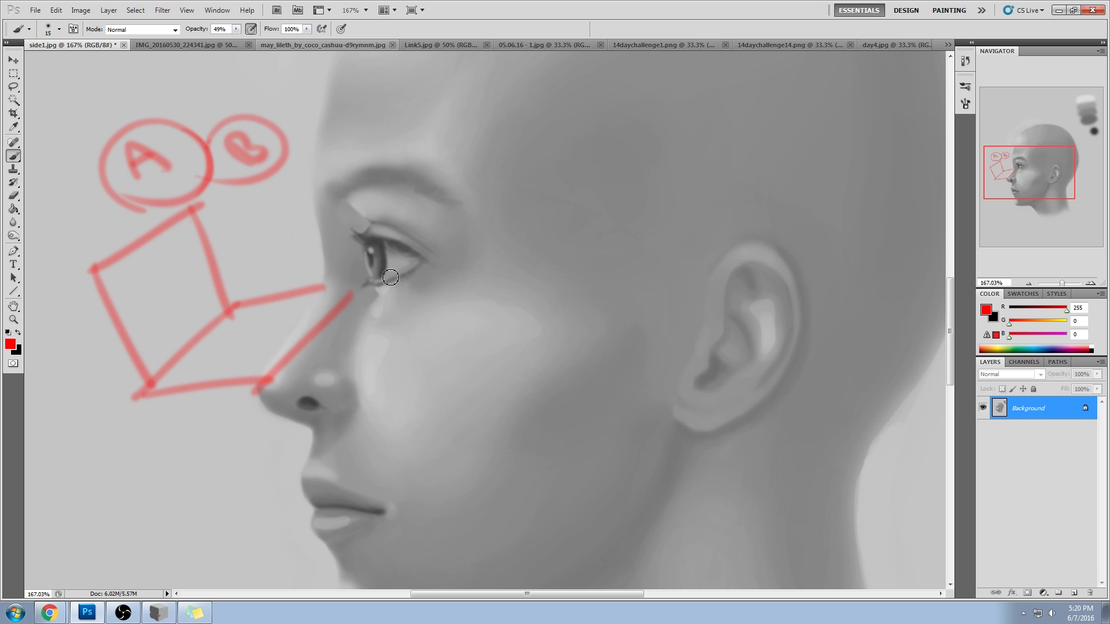
- Divide the red box with inner edges, shade it, link it to the B and draw an arrow towards the eye
drag(381, 297, 428, 271)
key(ctrl+z)
mouse_move(153, 246)
mouse_down()
mouse_move(202, 334)
mouse_move(292, 334)
mouse_up()
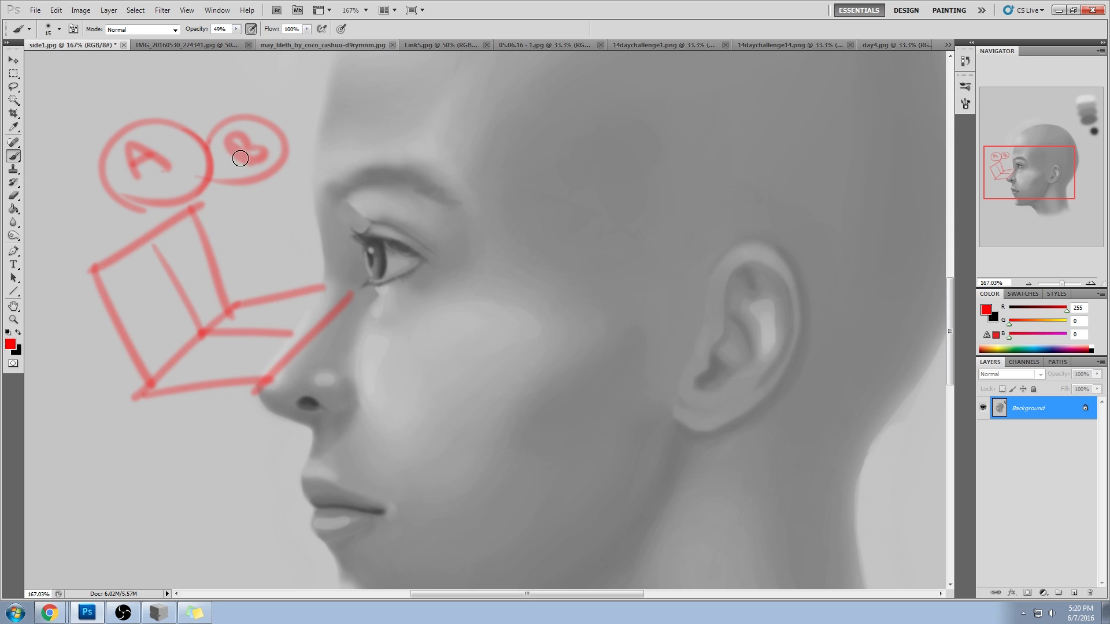
mouse_move(228, 301)
mouse_down()
mouse_move(164, 372)
mouse_move(223, 292)
mouse_move(205, 240)
mouse_move(212, 273)
mouse_move(399, 214)
mouse_up()
mouse_move(289, 321)
mouse_down()
mouse_move(246, 156)
mouse_move(238, 168)
mouse_move(272, 153)
mouse_up()
drag(386, 199, 388, 236)
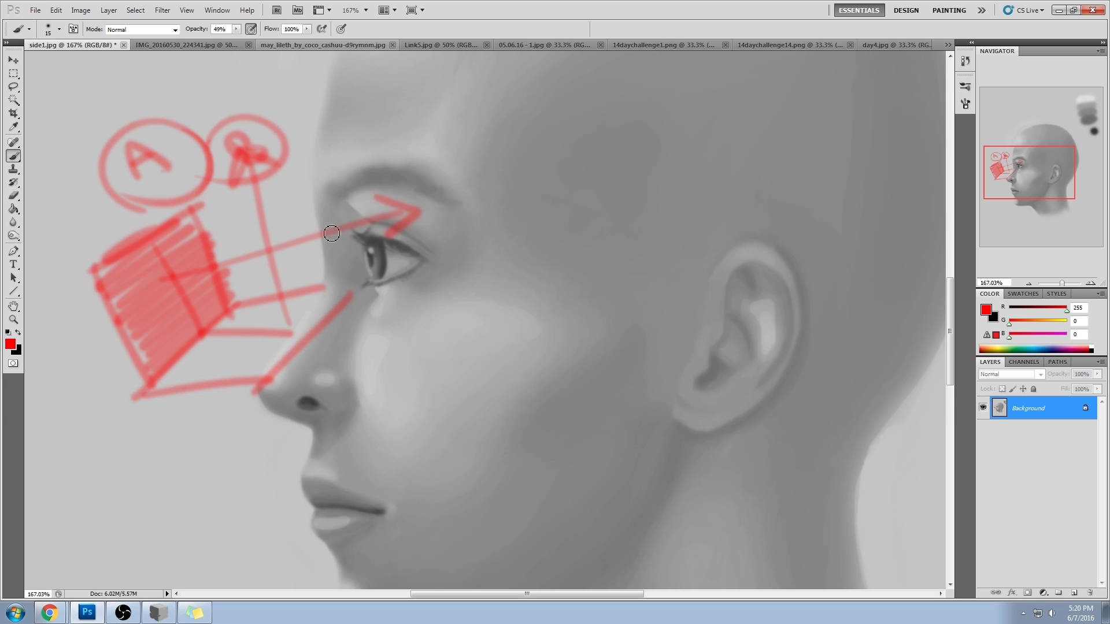
- Undo all the red box strokes and the circled A and B beside the face
key(ctrl+alt+z)
key(ctrl+alt+z)
key(ctrl+alt+z)
key(ctrl+alt+z)
key(ctrl+alt+z)
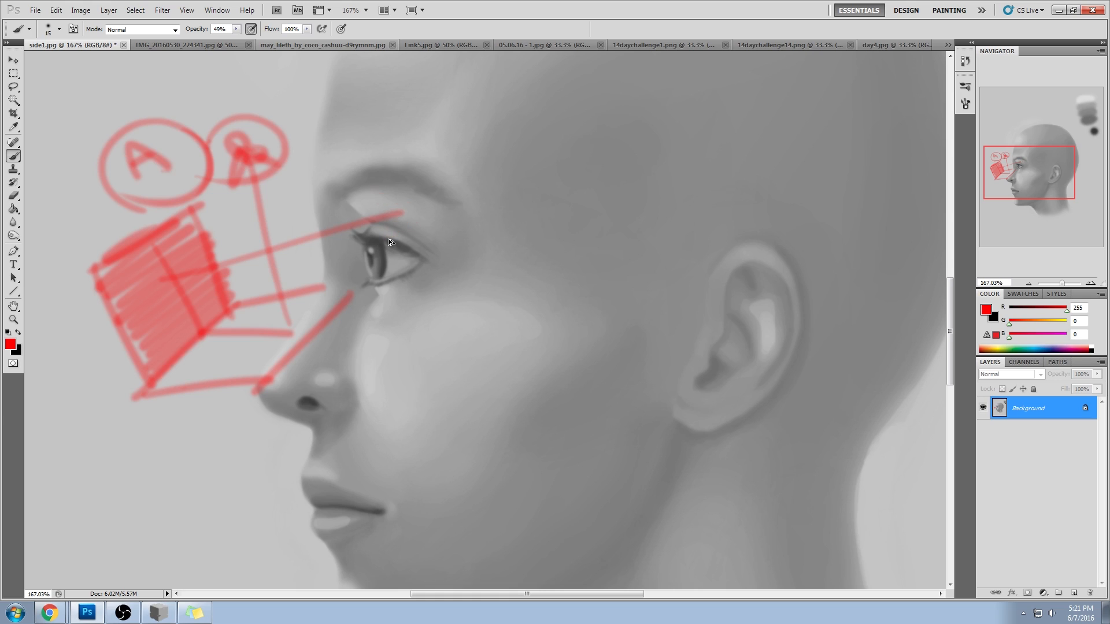
key(ctrl+alt+z)
key(ctrl+alt+z)
key(ctrl+alt+z)
key(ctrl+alt+z)
key(ctrl+alt+z)
key(ctrl+alt+z)
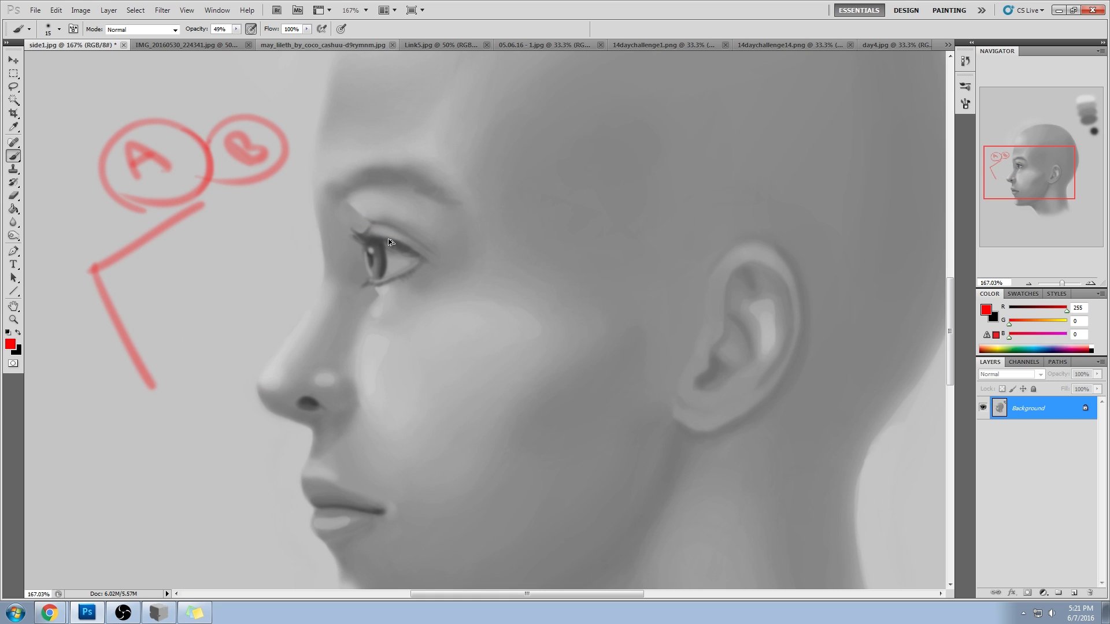
key(ctrl+alt+z)
key(ctrl+alt+z)
key(ctrl+alt+z)
key(ctrl+alt+z)
key(ctrl+alt+z)
key(ctrl+alt+z)
key(ctrl+alt+z)
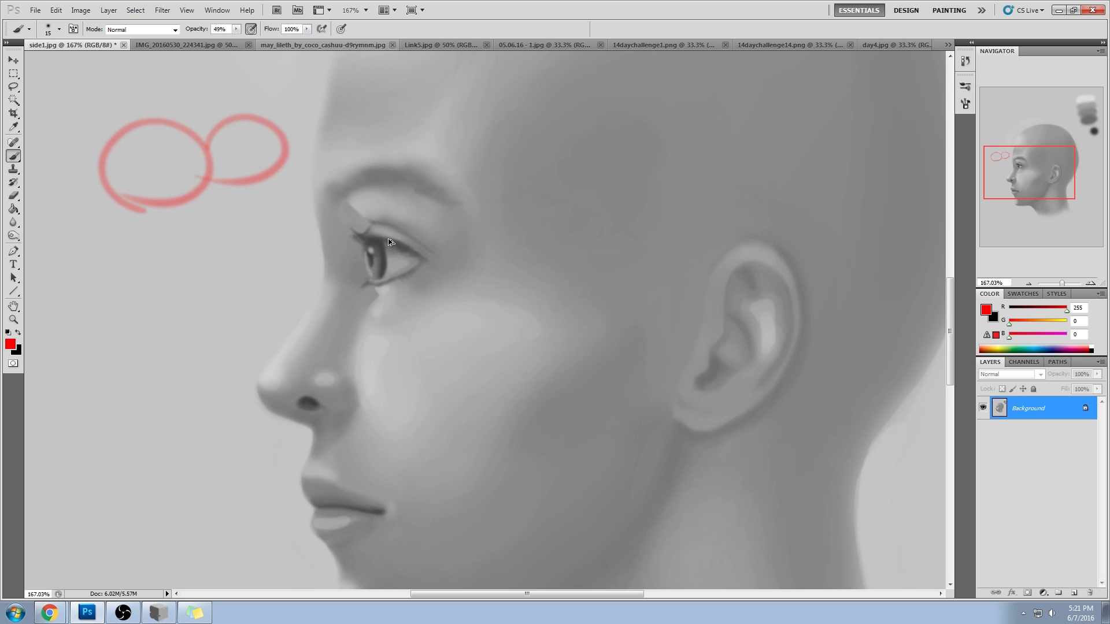
- Paint over the lower eyelid's edge and the skin just below it with sampled greys
alt+click(416, 284)
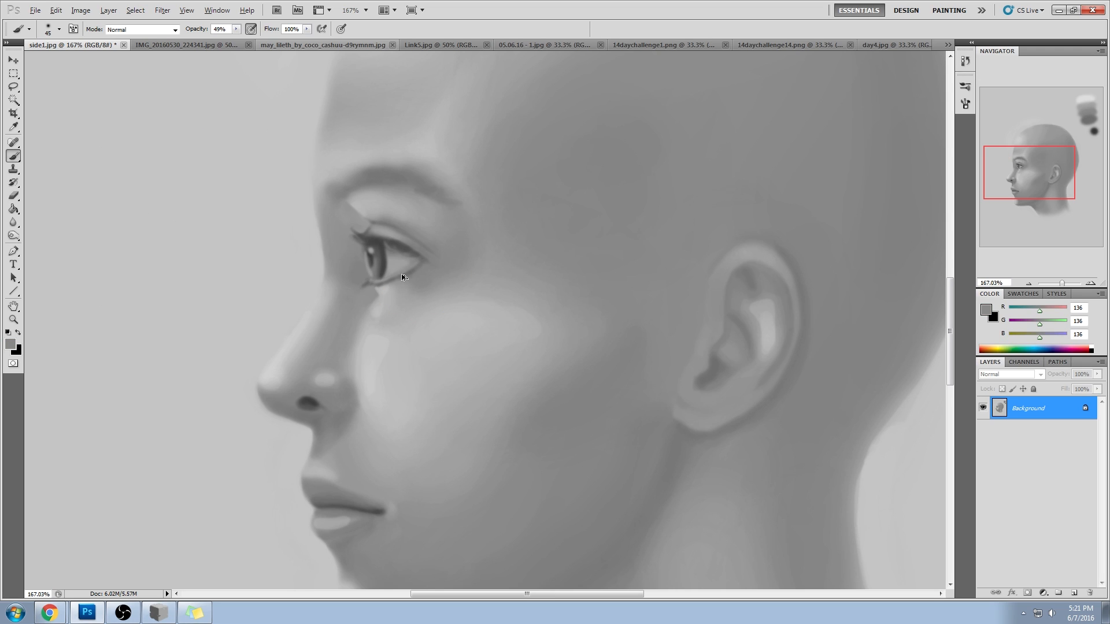
alt+click(385, 285)
alt+click(382, 287)
drag(382, 288, 389, 247)
- Switch to a textured brush and blend the highlight under the eye into the cheek with a sampled light grey
alt+click(359, 292)
right_click(434, 288)
click(528, 492)
alt+click(382, 310)
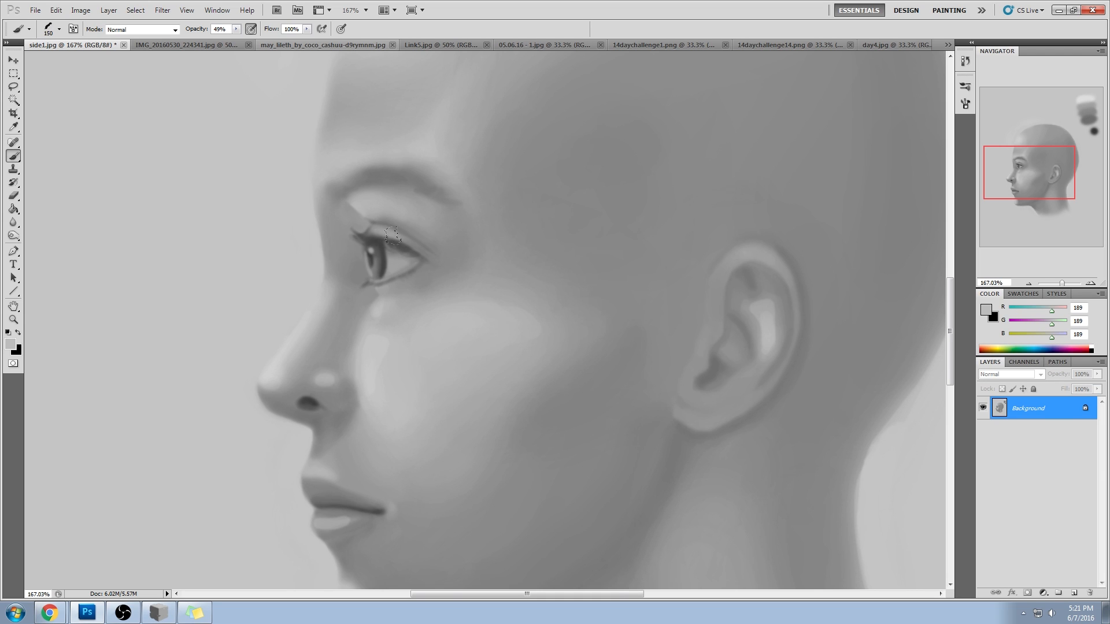
key(bracketleft)
mouse_move(390, 308)
mouse_down()
mouse_move(426, 290)
mouse_move(377, 322)
mouse_move(441, 304)
mouse_move(377, 354)
mouse_move(353, 348)
mouse_move(359, 312)
mouse_move(329, 256)
mouse_up()
key(bracketright)
key(bracketright)
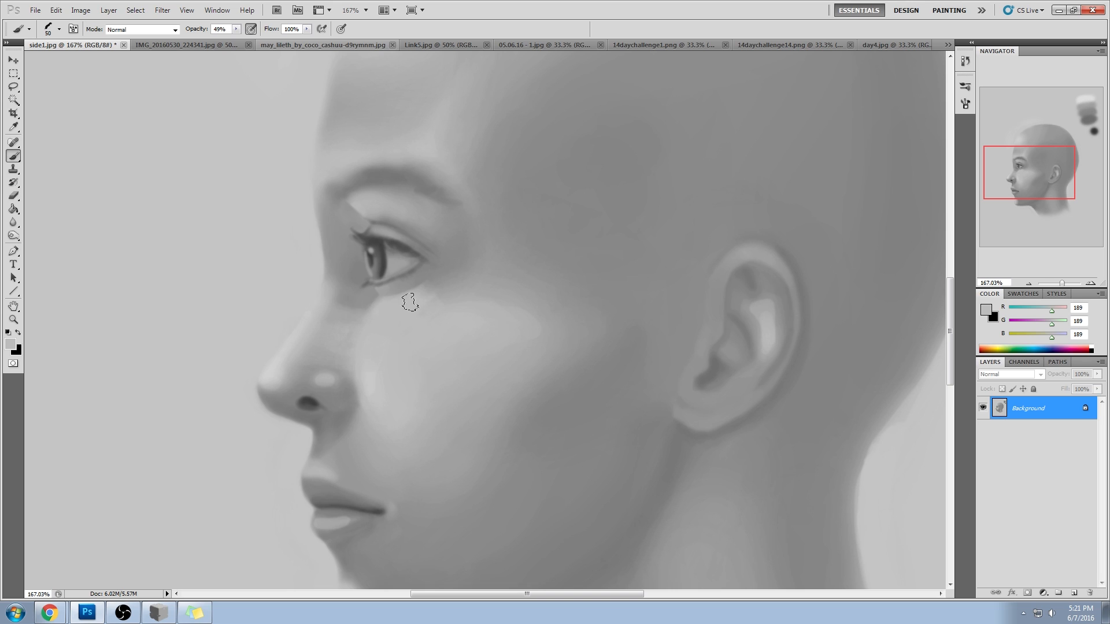
- Soften the inner eye corner and the side of the nose bridge with sampled mid greys
alt+click(373, 320)
alt+click(324, 369)
alt+click(348, 282)
alt+click(355, 250)
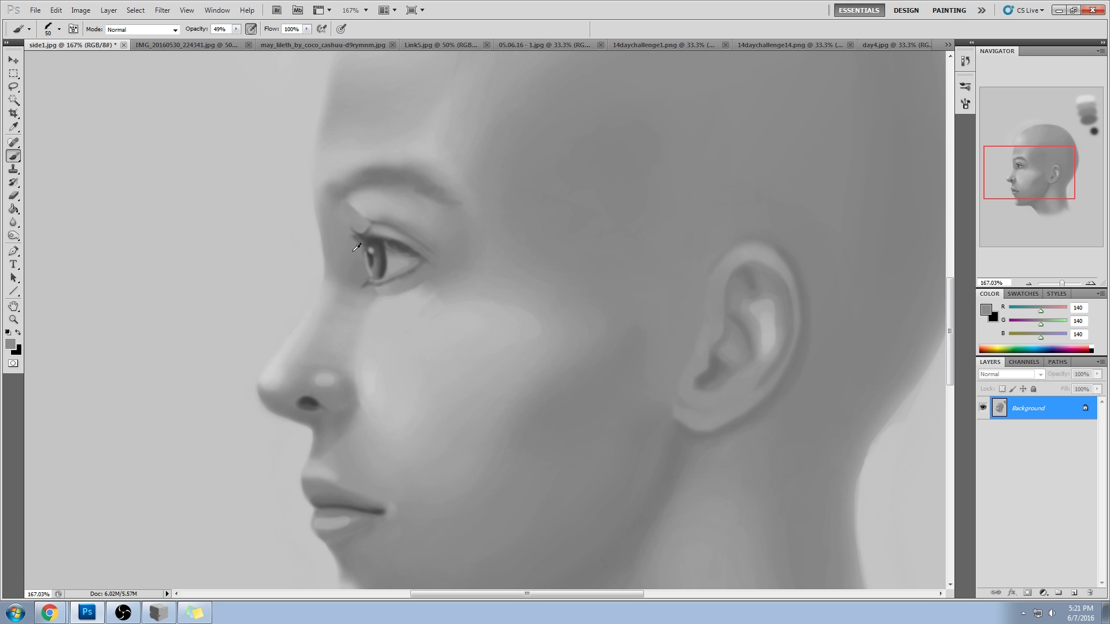
alt+click(355, 245)
drag(359, 217, 347, 328)
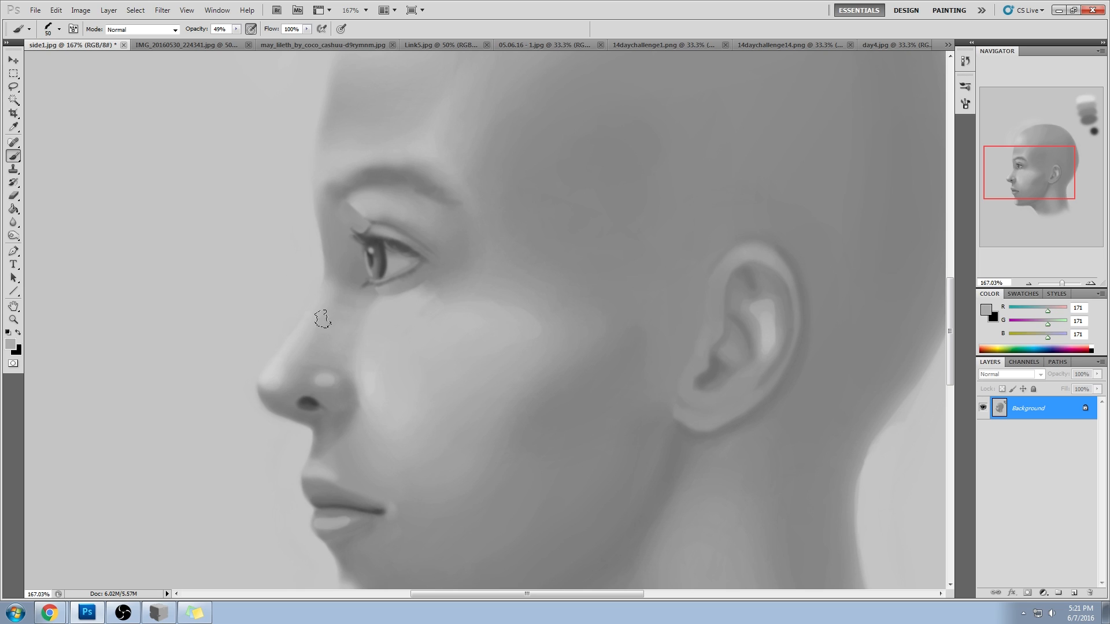
- Lighten the cheek beside the nostril down to the mouth corner and blend the shadow under the nose with sampled greys
alt+click(386, 361)
alt+click(397, 405)
drag(390, 417, 341, 485)
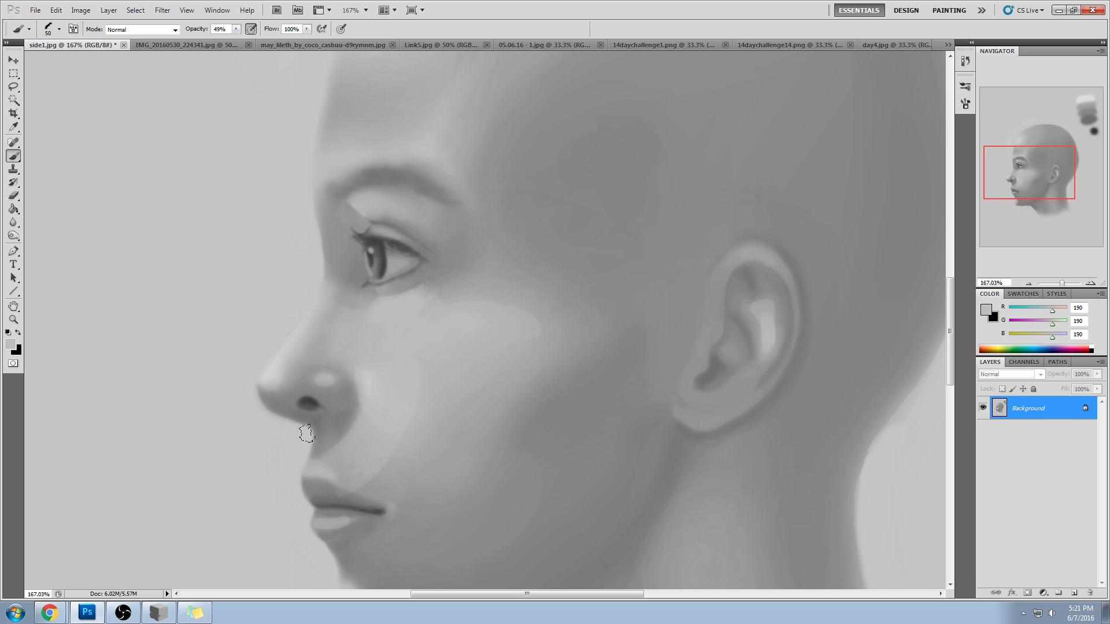
alt+click(354, 443)
drag(353, 443, 324, 405)
alt+click(440, 351)
- Copy the retouched painting, return to the earlier history state and paste the copy in place as a new layer
key(ctrl+minus)
key(ctrl+minus)
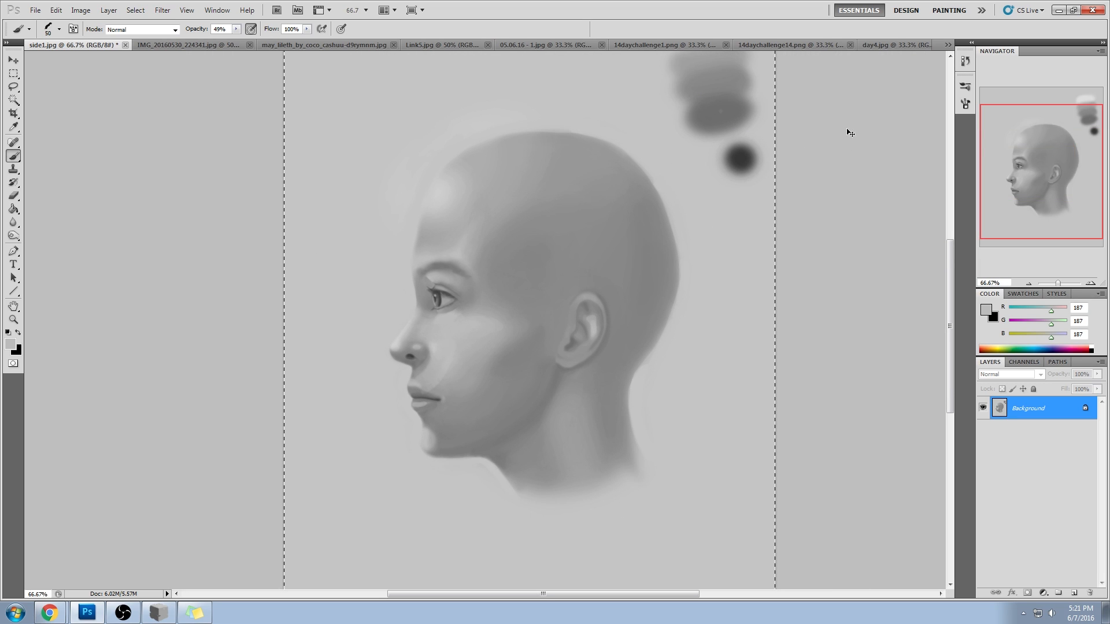
click(965, 60)
scroll(902, 289, up, 10)
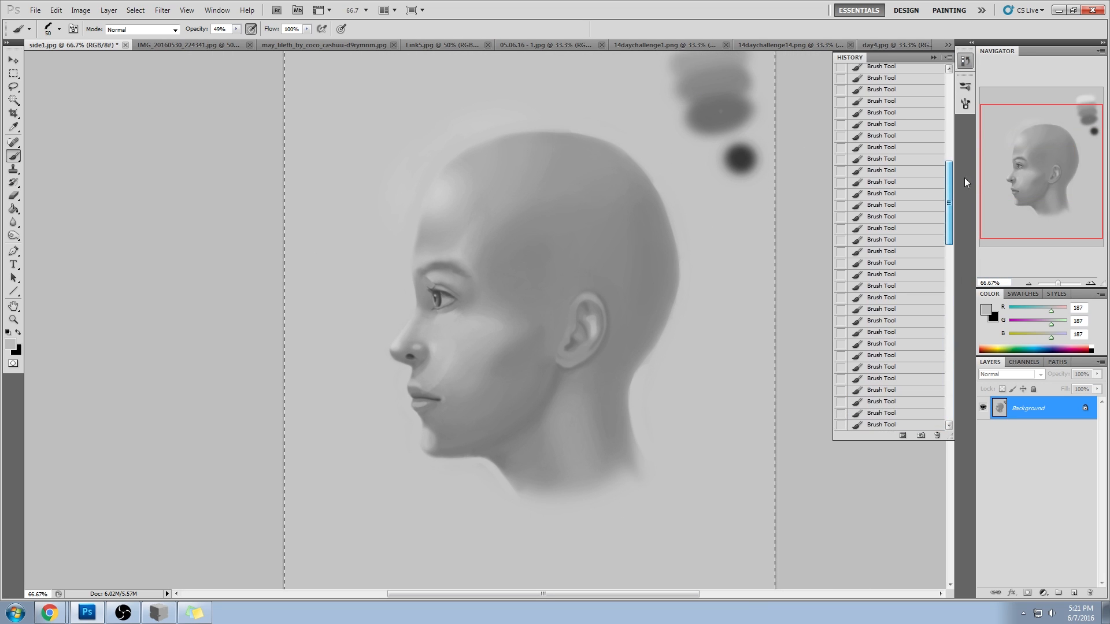
click(879, 73)
key(ctrl+shift+v)
click(965, 60)
- Compare the face before and after the retouch by toggling Layer 1's visibility
key(z)
drag(314, 193, 633, 420)
click(983, 409)
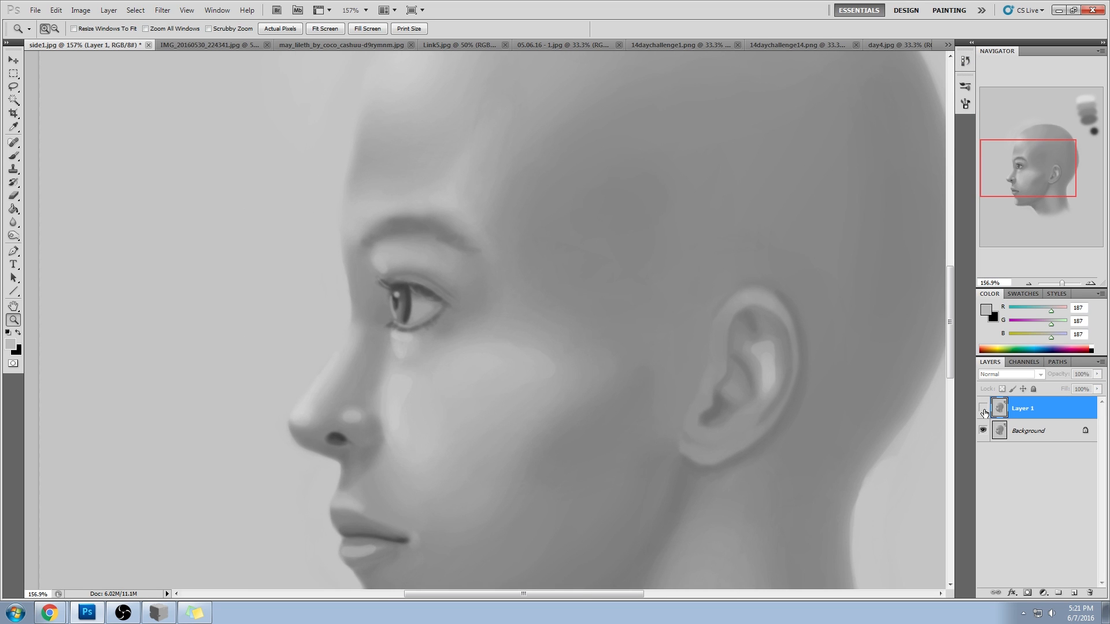
click(983, 409)
click(983, 409)
click(983, 409)
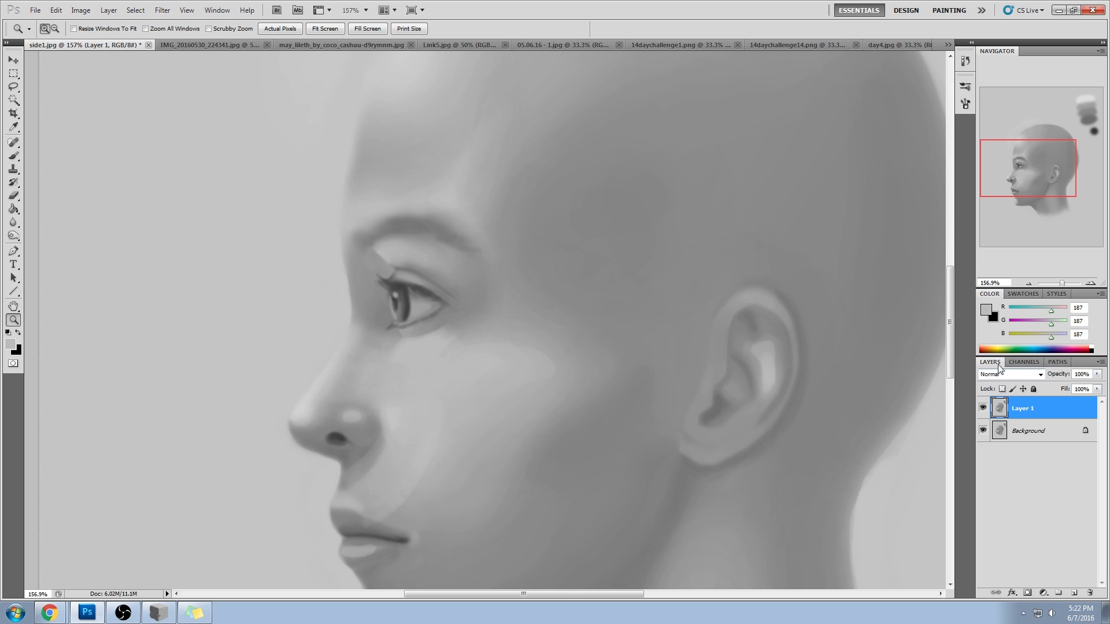
- Refine the lower eyelid's edge and the upper eyelid crease with a much smaller brush and sampled greys
key(b)
key(bracketleft)
key(bracketleft)
key(bracketleft)
key(bracketleft)
key(bracketleft)
key(bracketleft)
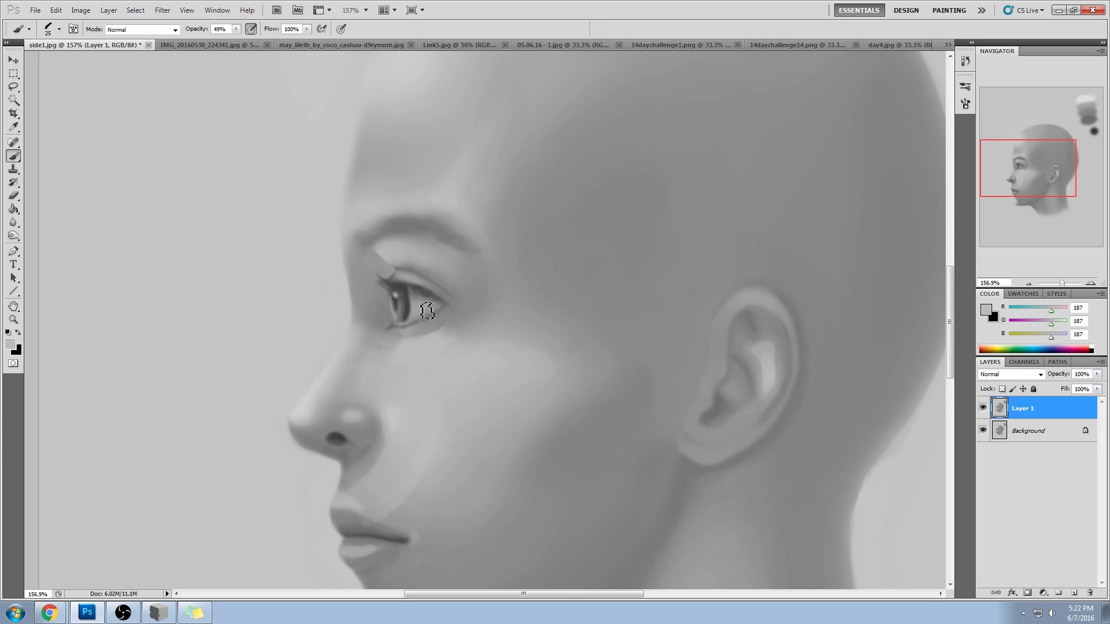
alt+click(433, 336)
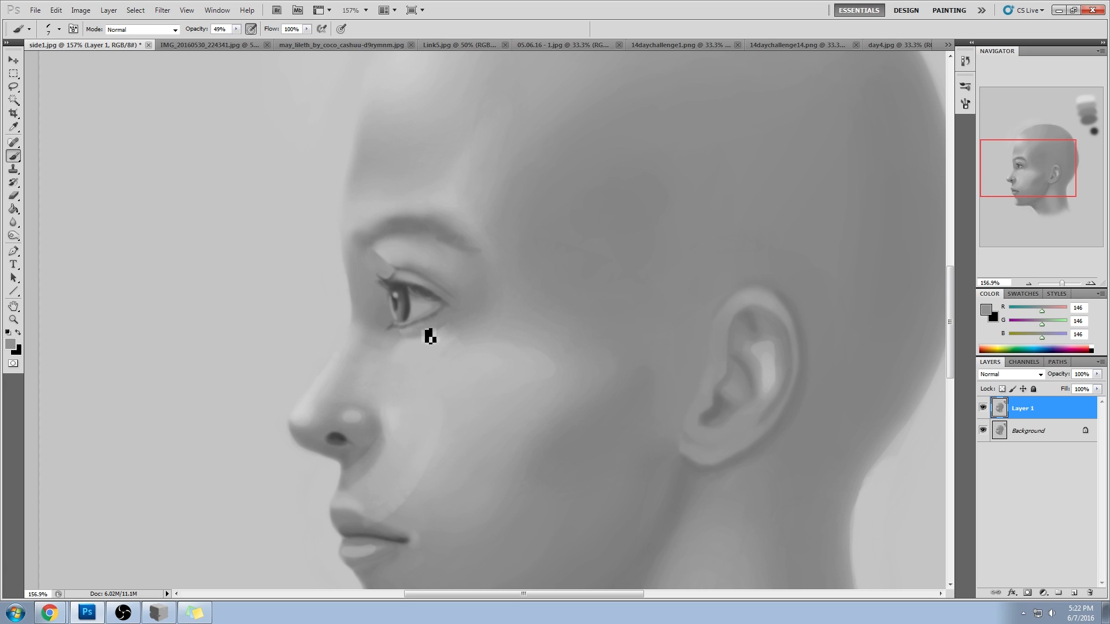
alt+click(402, 334)
alt+click(411, 348)
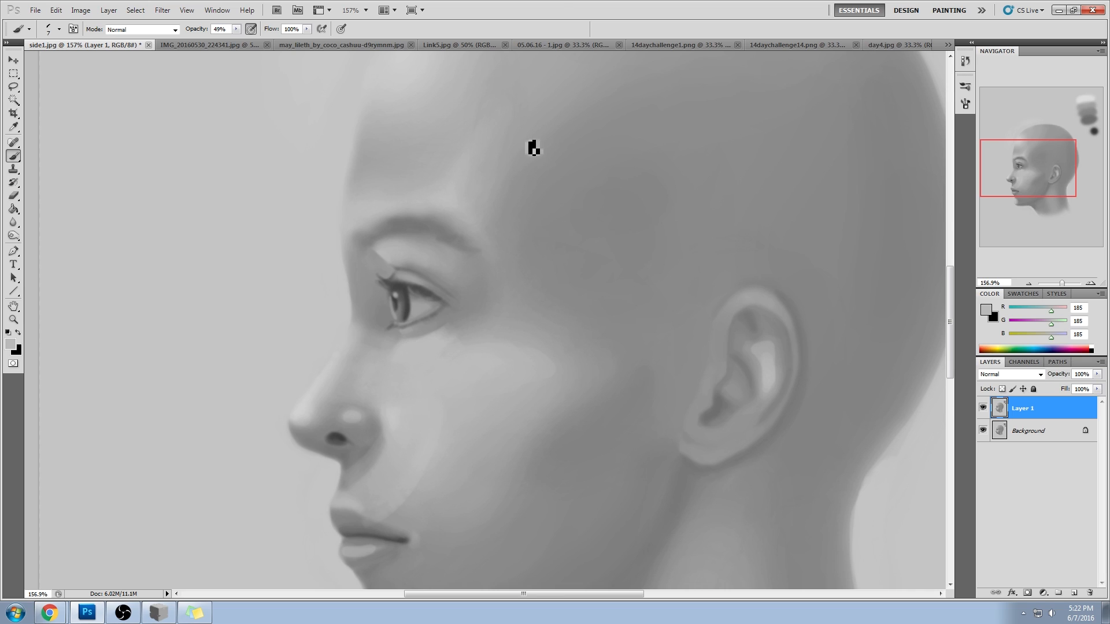
alt+click(414, 265)
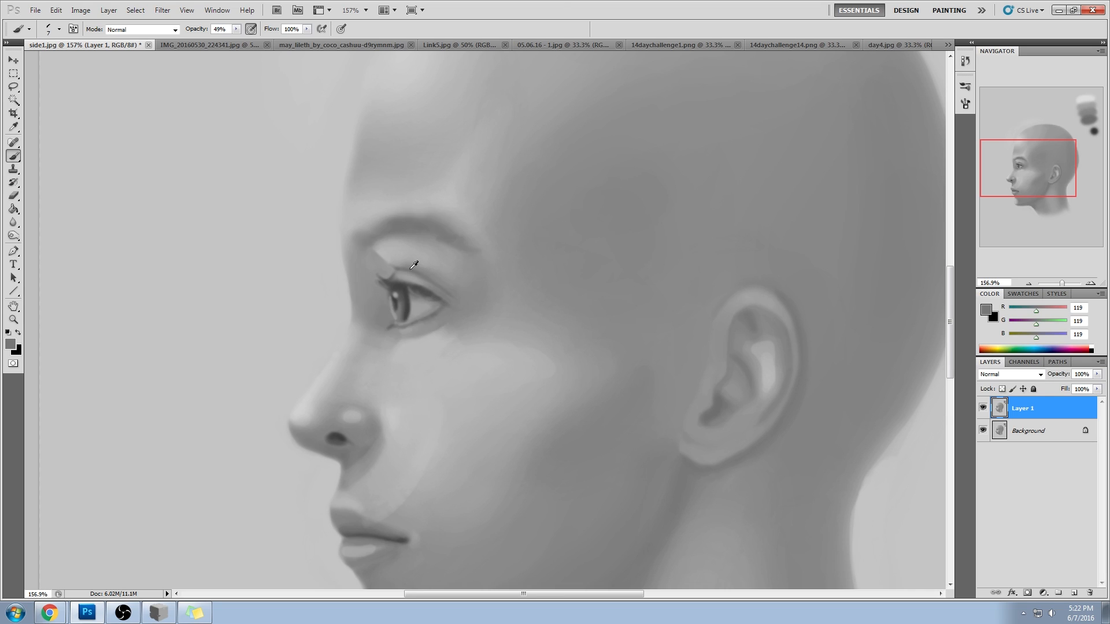
alt+click(419, 278)
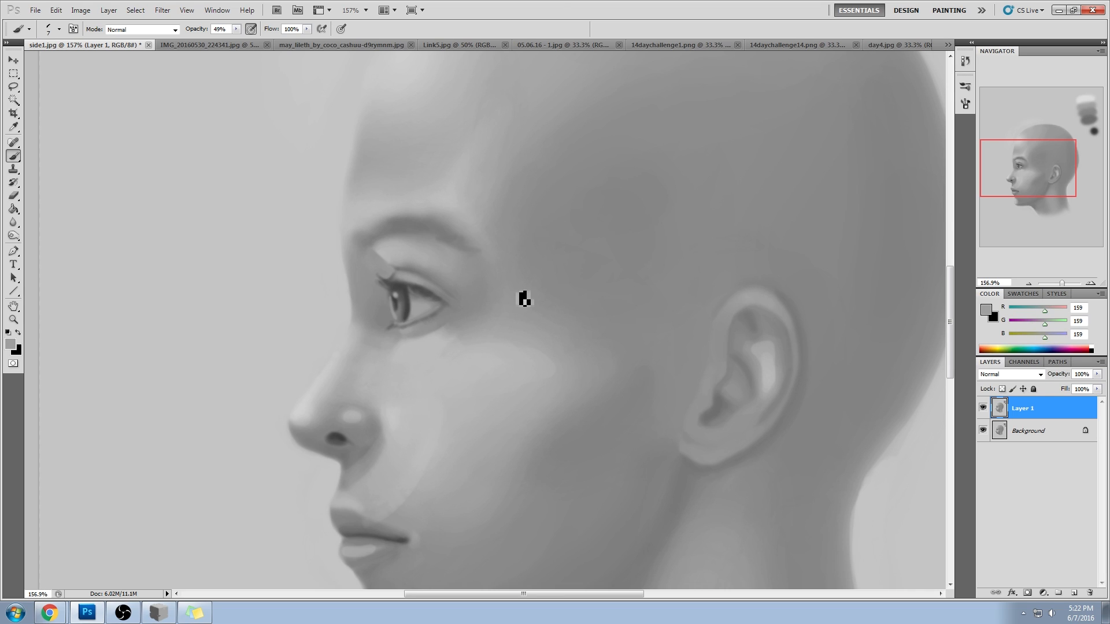
- Hide Layer 1, add a new layer on top and set the painting color to pure red
click(983, 407)
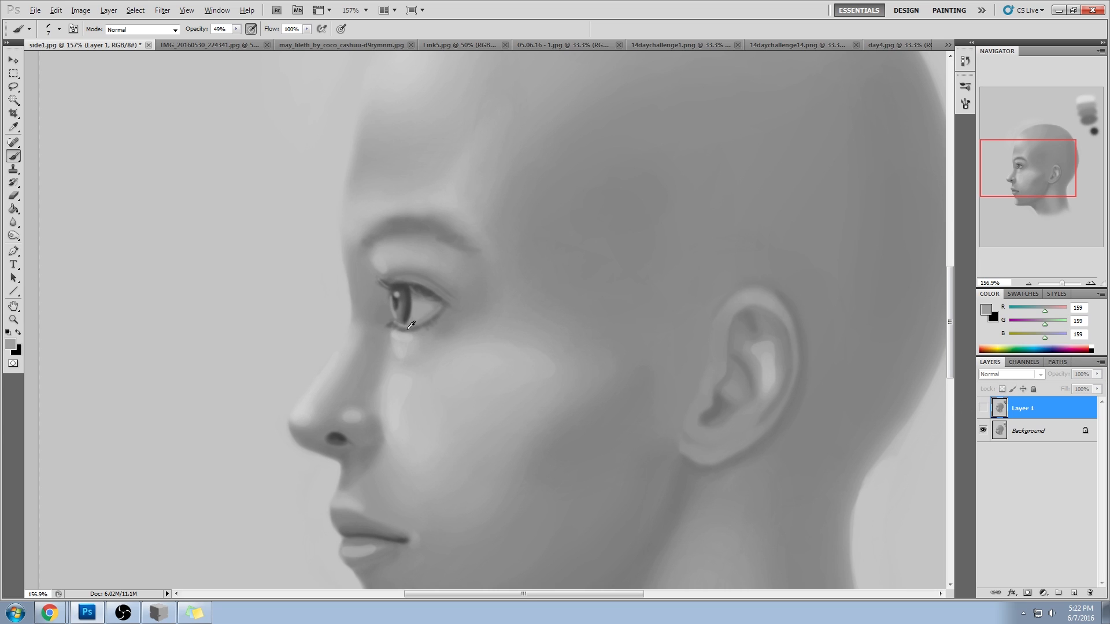
alt+click(399, 298)
click(1076, 593)
click(985, 311)
click(850, 164)
key(Return)
- Outline the painted eye in red, hatch over its front corner and point an arrow at the lower eyelid
mouse_move(370, 309)
mouse_down()
mouse_move(425, 302)
mouse_move(386, 325)
mouse_move(451, 311)
mouse_up()
mouse_move(384, 273)
mouse_down()
mouse_move(387, 330)
mouse_move(377, 333)
mouse_up()
mouse_move(367, 282)
mouse_down()
mouse_move(375, 337)
mouse_move(365, 335)
mouse_move(423, 342)
mouse_move(440, 368)
mouse_up()
- Sketch a front-view eye with a round iris and short radiating marks on the temple
drag(537, 243, 651, 211)
drag(575, 243, 583, 241)
drag(528, 187, 535, 206)
drag(576, 174, 578, 186)
drag(620, 169, 605, 184)
drag(646, 186, 637, 191)
mouse_move(570, 268)
mouse_down()
mouse_move(564, 275)
mouse_move(599, 278)
mouse_up()
drag(632, 256, 643, 270)
drag(675, 239, 677, 248)
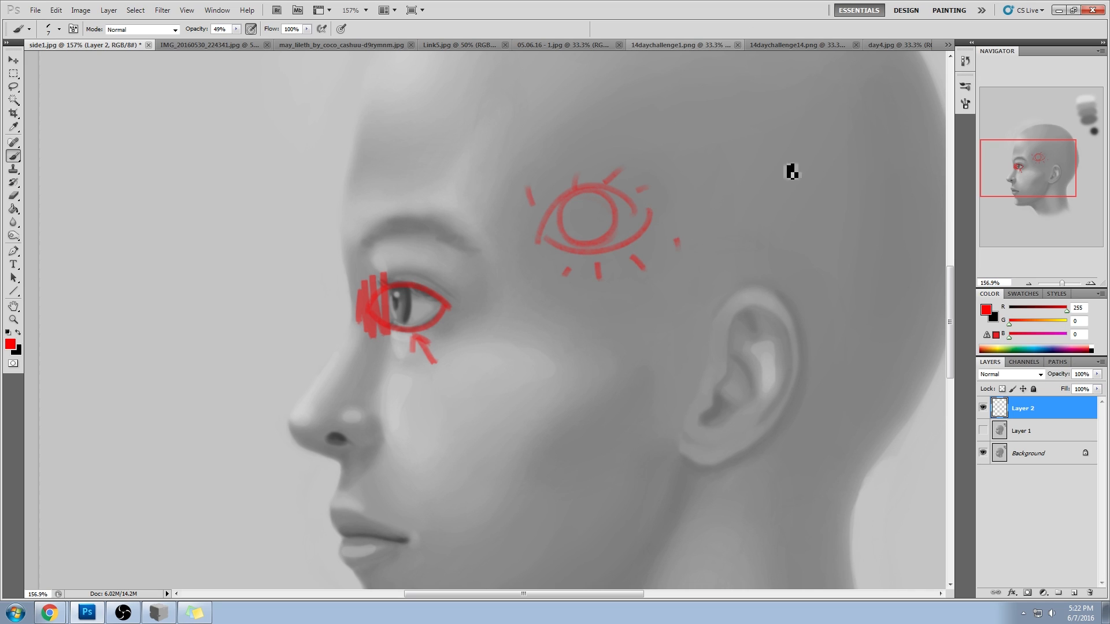
mouse_move(716, 201)
mouse_down()
mouse_move(835, 199)
mouse_move(703, 206)
mouse_up()
key(ctrl+alt+z)
key(ctrl+alt+z)
- Sketch a wedge-shaped side view of an eye above the ear and undo the circle drawn around it
mouse_move(743, 157)
mouse_down()
mouse_move(835, 195)
mouse_move(755, 218)
mouse_move(743, 179)
mouse_move(749, 214)
mouse_up()
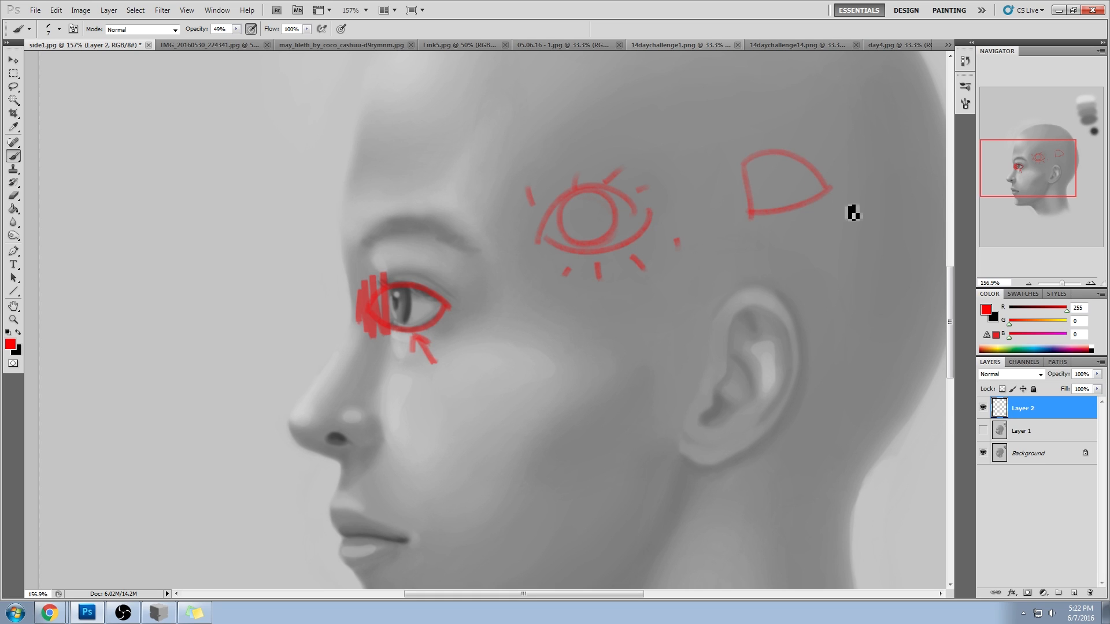
drag(837, 139, 769, 127)
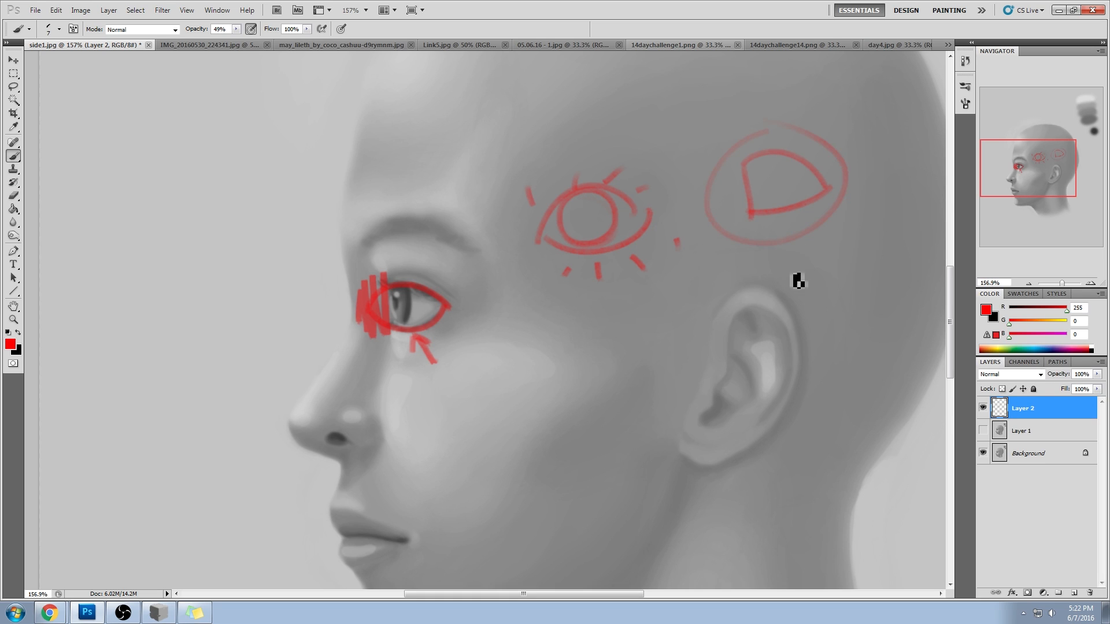
drag(601, 155, 569, 159)
key(ctrl+alt+z)
key(ctrl+alt+z)
key(ctrl+alt+z)
key(ctrl+alt+z)
key(ctrl+shift+z)
key(ctrl+shift+z)
key(ctrl+alt+z)
key(ctrl+alt+z)
key(ctrl+shift+z)
key(ctrl+shift+z)
- Sketch an eyeball sphere at the back of the head with curved center lines, eyelid arcs, eye corners and axis marks
drag(810, 284, 678, 269)
mouse_move(777, 210)
mouse_down()
mouse_move(743, 310)
mouse_move(847, 259)
mouse_move(778, 321)
mouse_up()
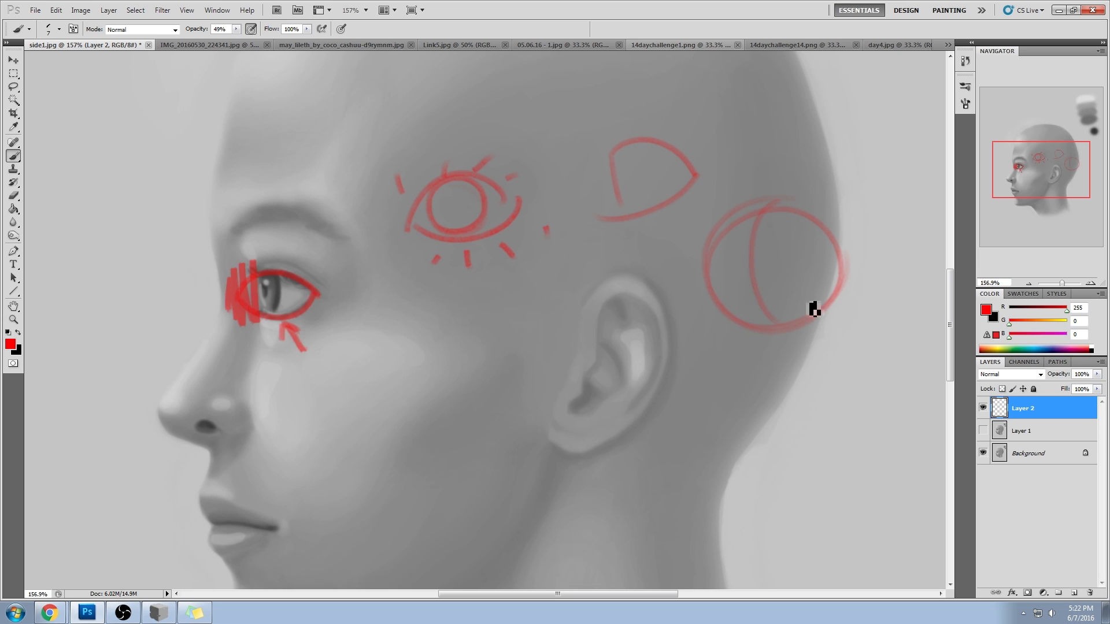
mouse_move(851, 246)
mouse_down()
mouse_move(701, 283)
mouse_move(847, 257)
mouse_up()
key(ctrl+z)
drag(708, 295, 849, 262)
key(ctrl+z)
drag(711, 258, 834, 243)
key(ctrl+z)
mouse_move(714, 308)
mouse_down()
mouse_move(806, 223)
mouse_move(837, 247)
mouse_move(818, 298)
mouse_move(717, 292)
mouse_move(701, 310)
mouse_up()
mouse_move(853, 243)
mouse_down()
mouse_move(831, 242)
mouse_move(843, 267)
mouse_up()
drag(751, 189, 760, 214)
drag(791, 307, 809, 341)
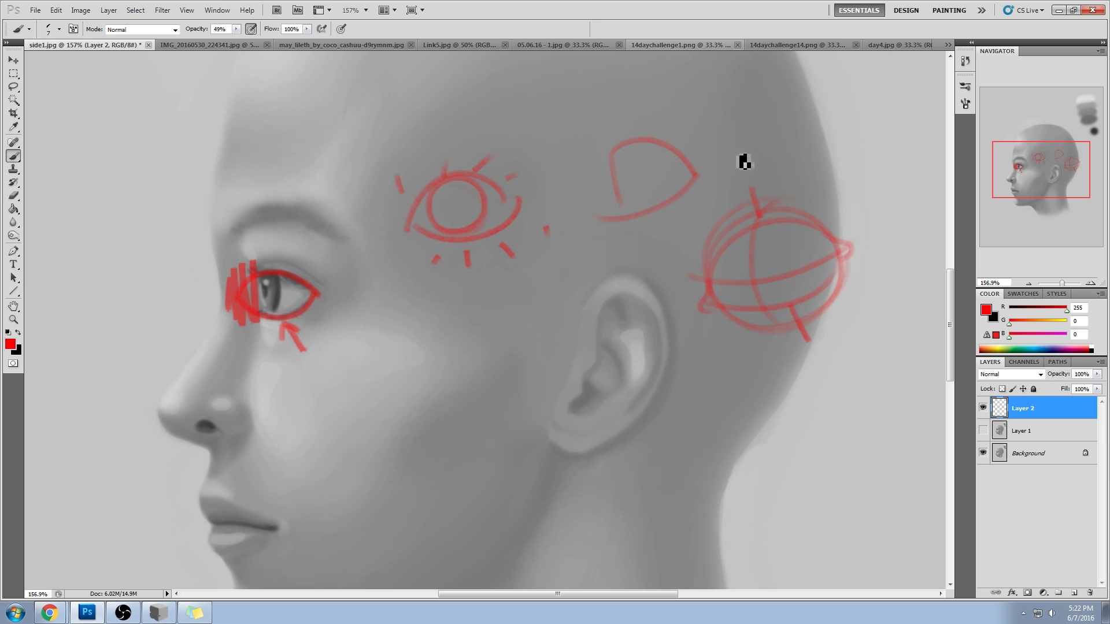
drag(815, 265, 680, 189)
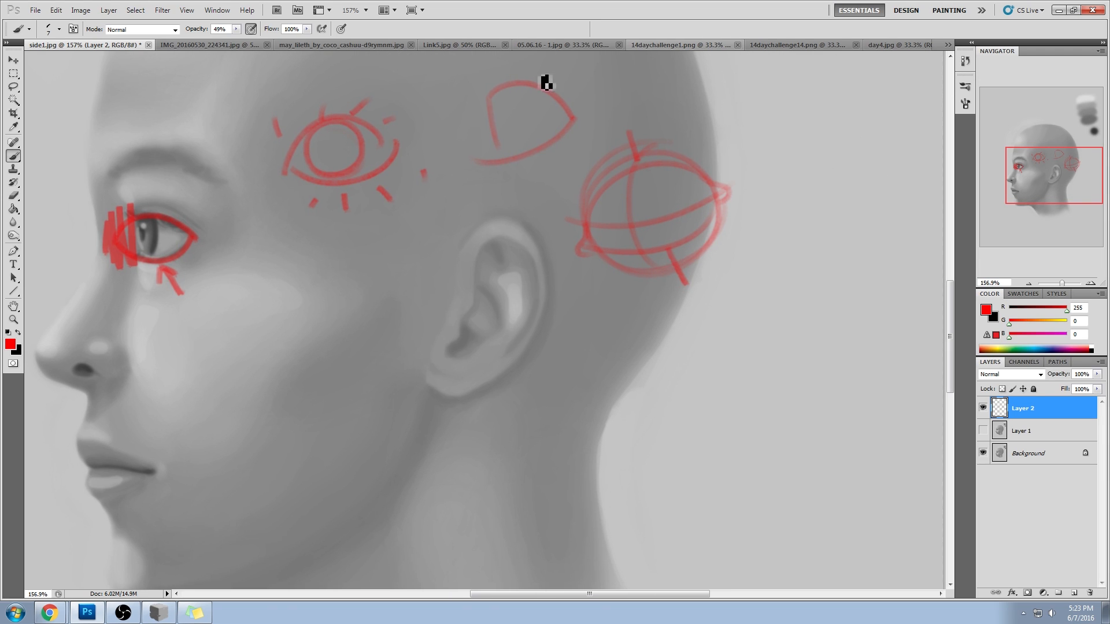
drag(637, 64, 567, 91)
drag(599, 69, 568, 90)
key(ctrl+alt+z)
key(ctrl+alt+z)
- Draw a plain circle behind the neck, below the sphere, and undo the slanted line across it
mouse_move(726, 382)
mouse_down()
mouse_move(783, 376)
mouse_move(728, 396)
mouse_move(793, 312)
mouse_move(801, 375)
mouse_up()
key(ctrl+z)
key(ctrl+z)
mouse_move(785, 307)
mouse_down()
mouse_move(818, 390)
mouse_move(793, 309)
mouse_up()
drag(670, 389, 817, 333)
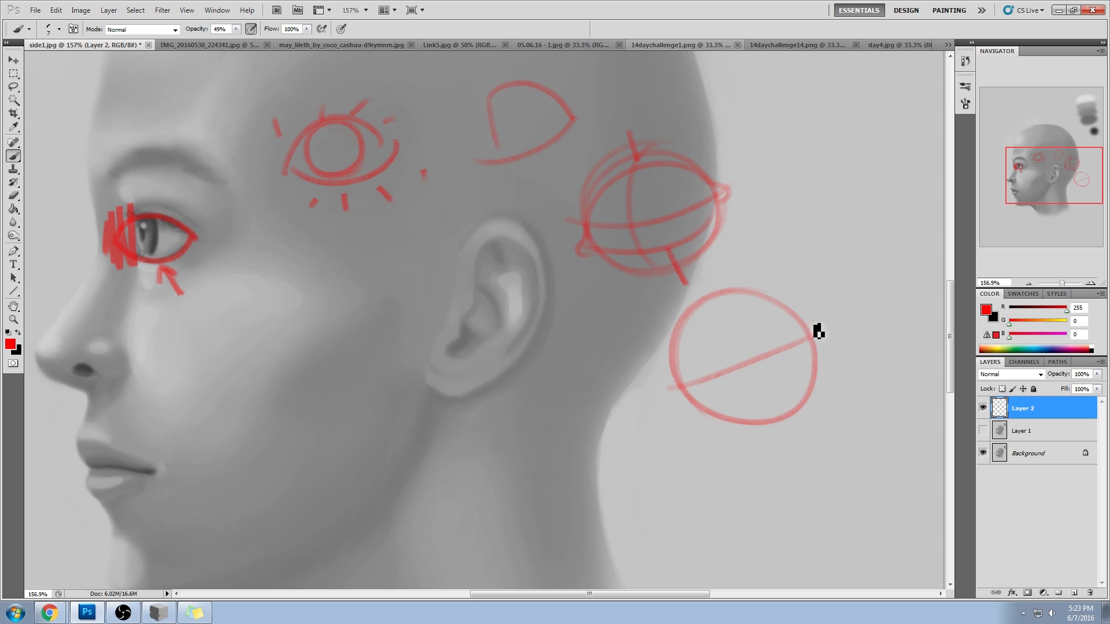
key(ctrl+z)
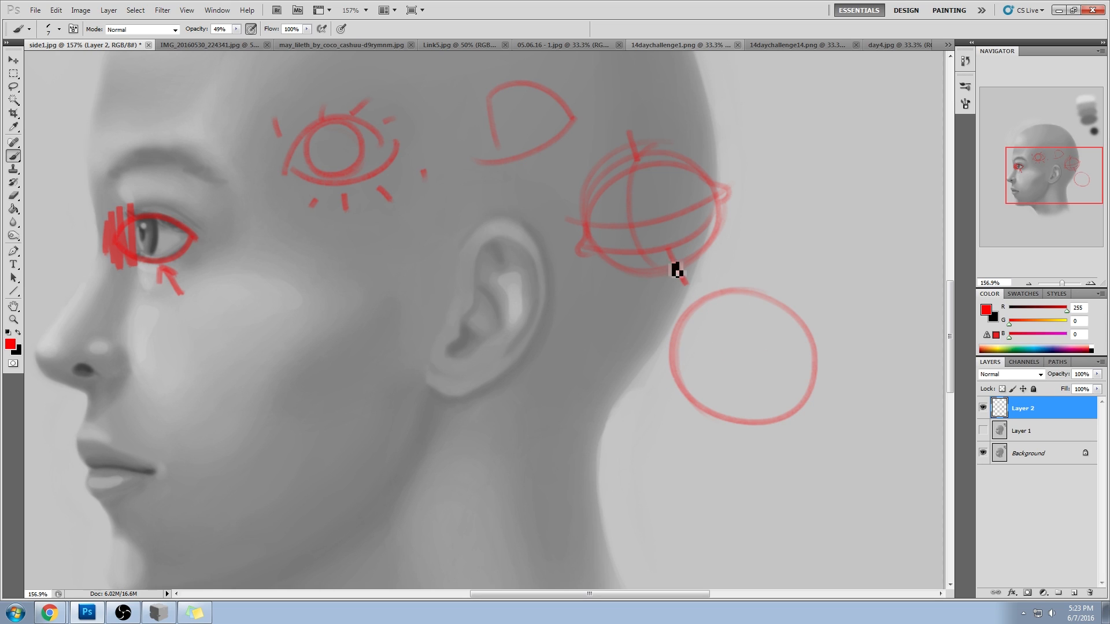
- Draw angled eyelid lines into the circle, extend them past its outline and mark the lower edge with an arrow
drag(632, 347, 785, 372)
key(ctrl+z)
mouse_move(631, 346)
mouse_down()
mouse_move(763, 371)
mouse_move(754, 366)
mouse_move(712, 417)
mouse_up()
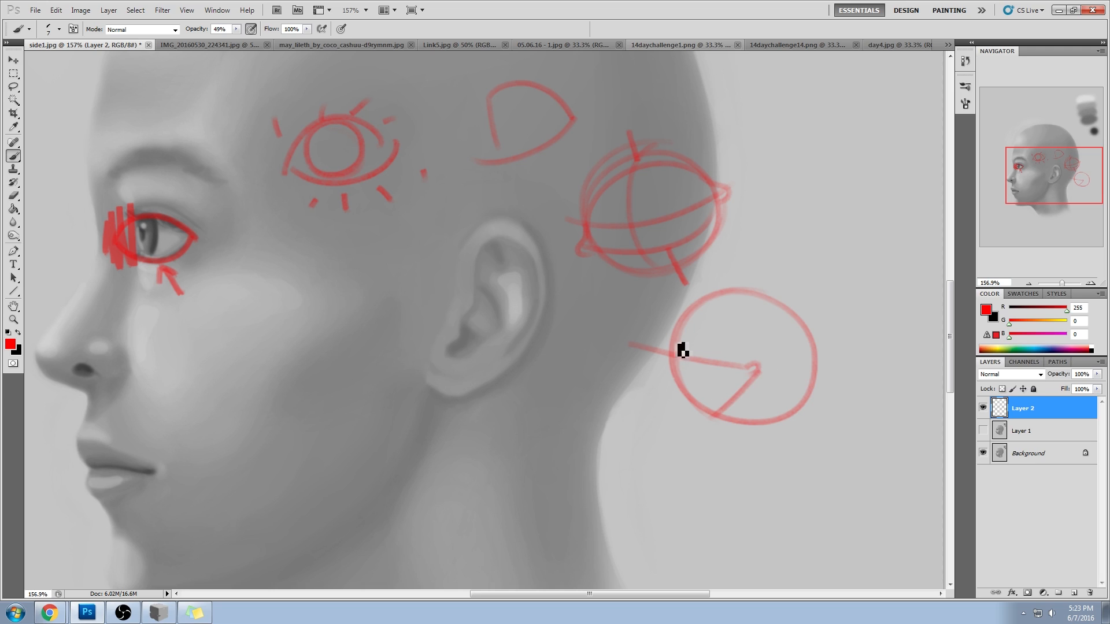
drag(671, 353, 616, 332)
mouse_move(730, 411)
mouse_down()
mouse_move(697, 427)
mouse_move(753, 431)
mouse_move(723, 450)
mouse_up()
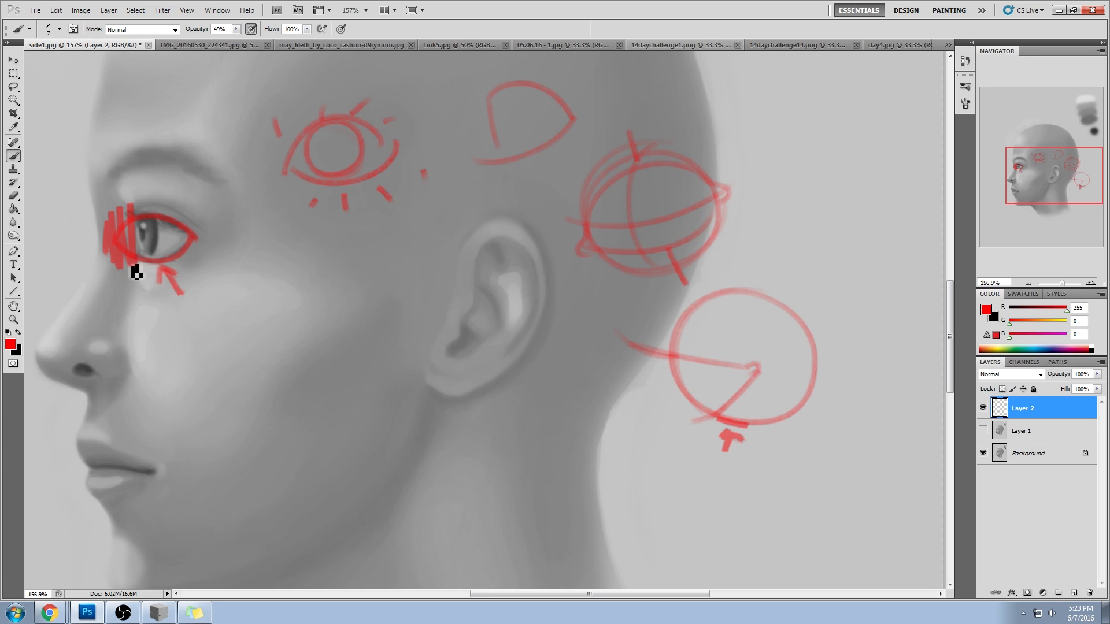
- Erase the red marks over the painted eye on Layer 2 and show Layer 1 again
click(982, 410)
click(983, 410)
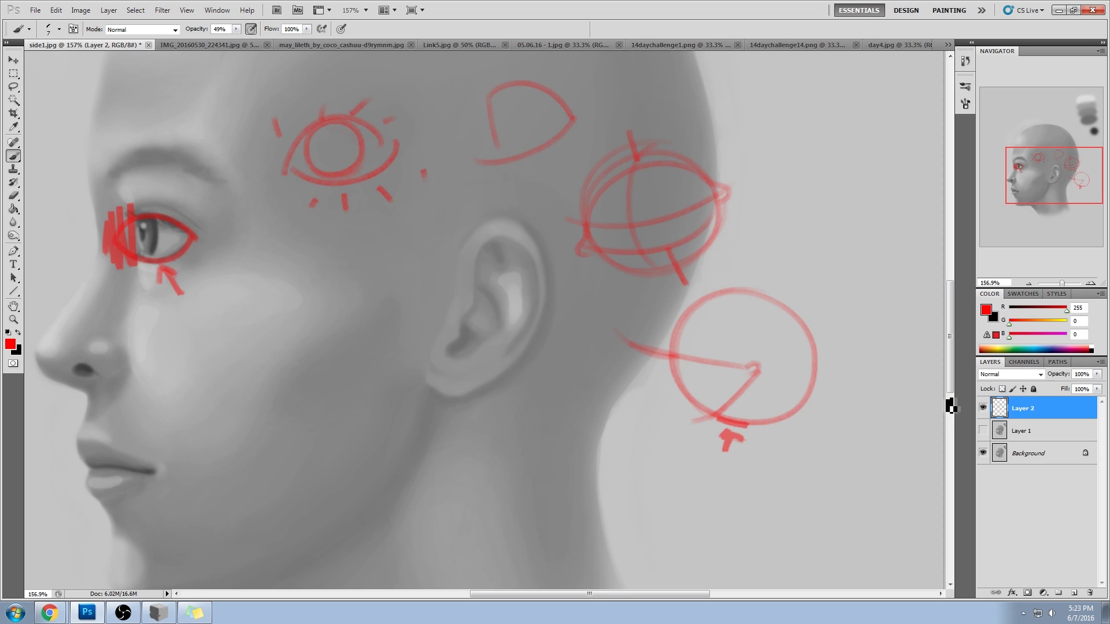
key(e)
mouse_move(192, 237)
mouse_down()
mouse_move(133, 239)
mouse_move(133, 169)
mouse_up()
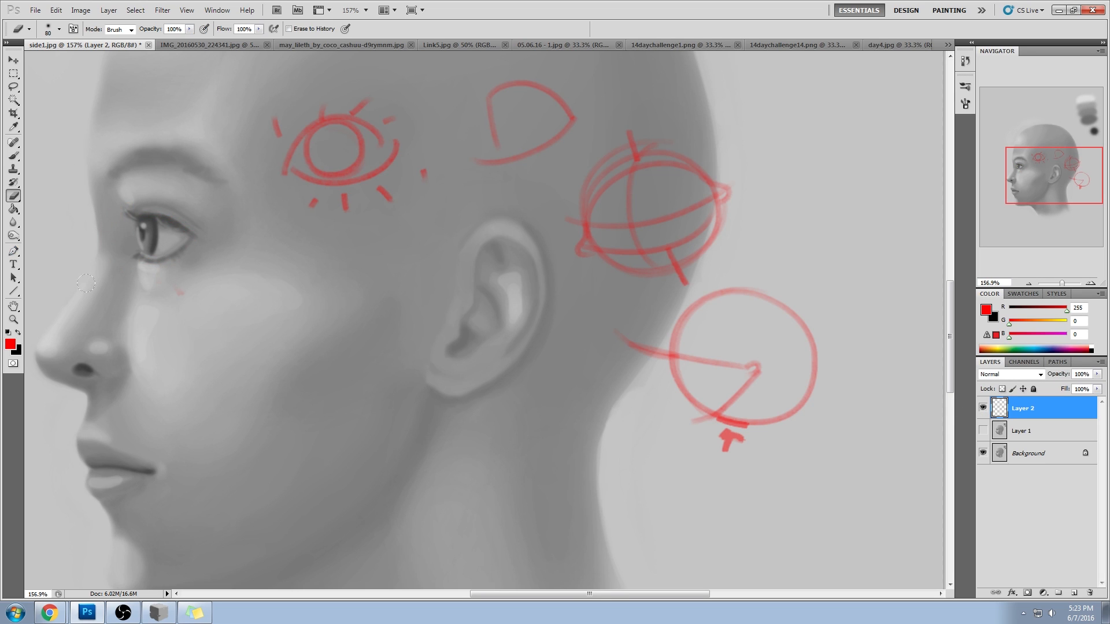
click(983, 431)
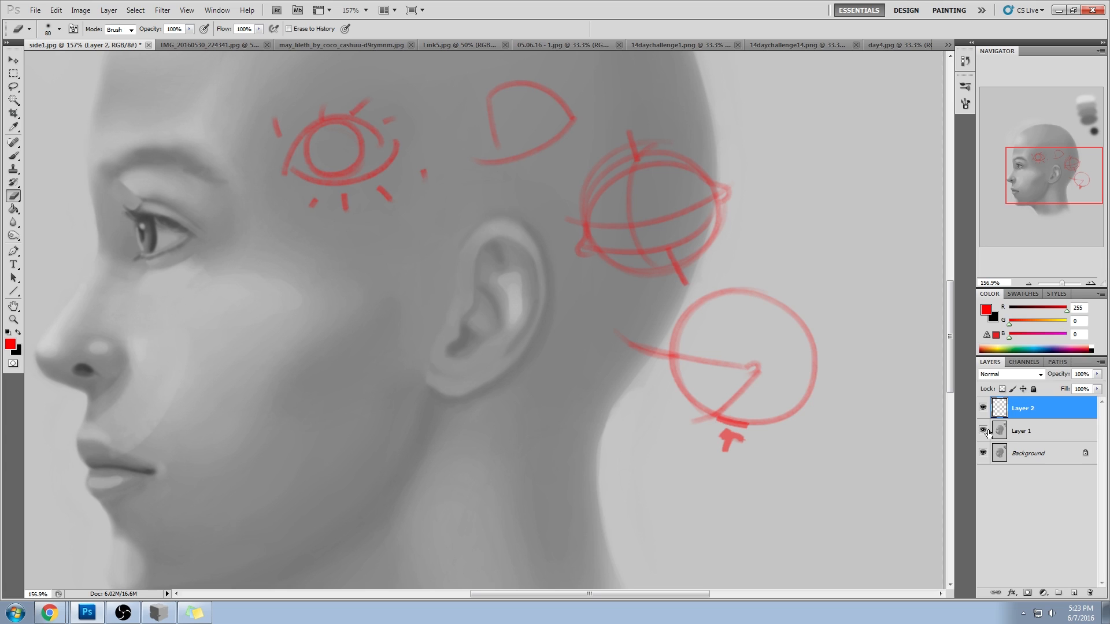
key(b)
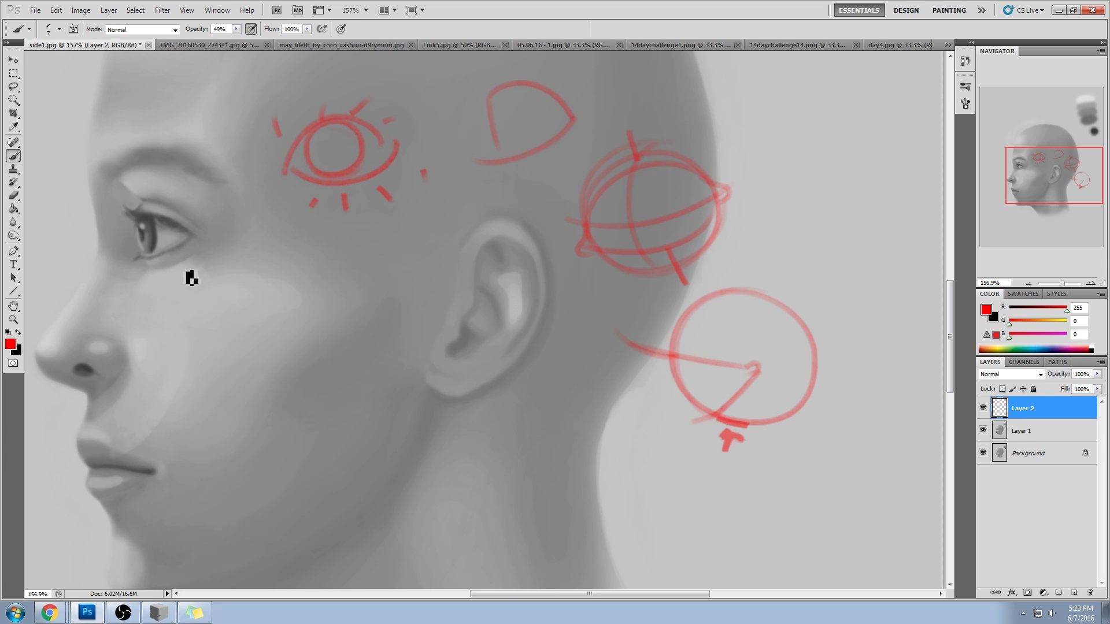
- Mark the painted eye's lower lid and upper lid-to-brow line in red, thicken the circle's lower edge and link it to the sphere
drag(146, 258, 153, 267)
drag(718, 418, 738, 429)
drag(148, 262, 151, 276)
drag(142, 215, 118, 182)
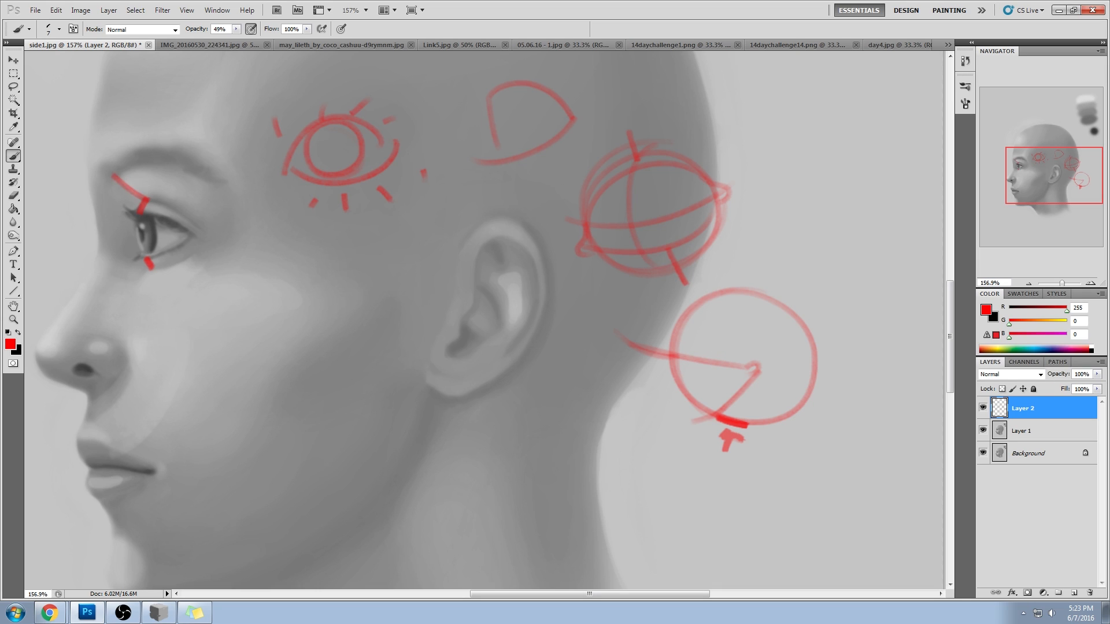
mouse_move(697, 306)
mouse_down()
mouse_move(672, 273)
mouse_move(685, 284)
mouse_up()
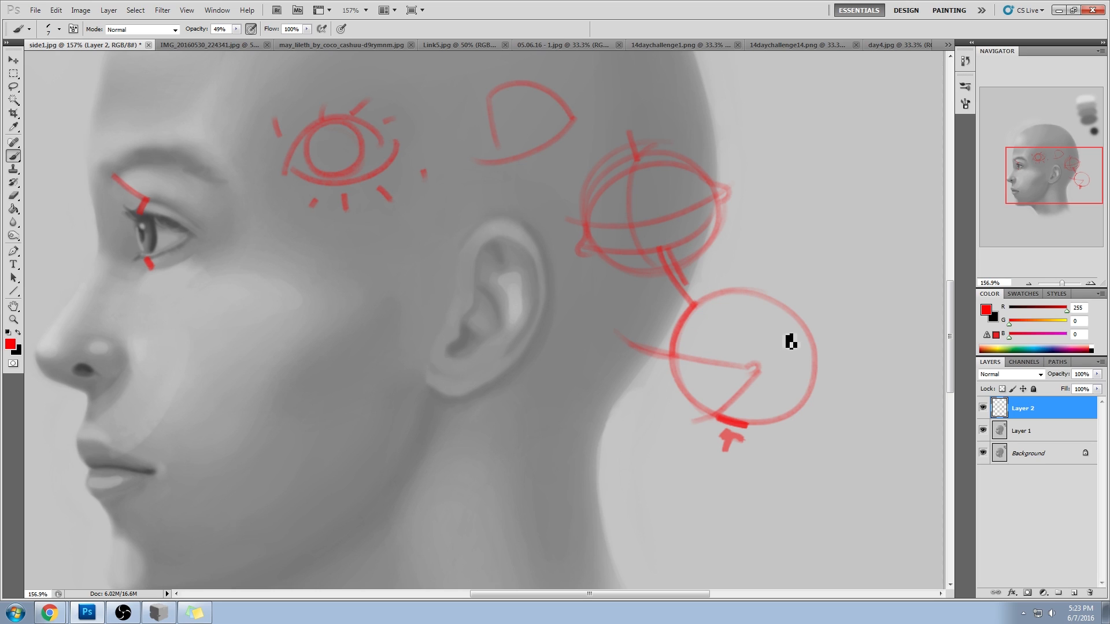
- Add red arrows at the circle and below the eye sketch, ring the painted eye and draw an arc above its upper lid
drag(632, 311, 678, 320)
drag(739, 431, 709, 434)
drag(211, 173, 238, 268)
drag(231, 211, 136, 172)
drag(361, 289, 376, 208)
mouse_move(333, 246)
mouse_down()
mouse_move(387, 215)
mouse_move(415, 237)
mouse_up()
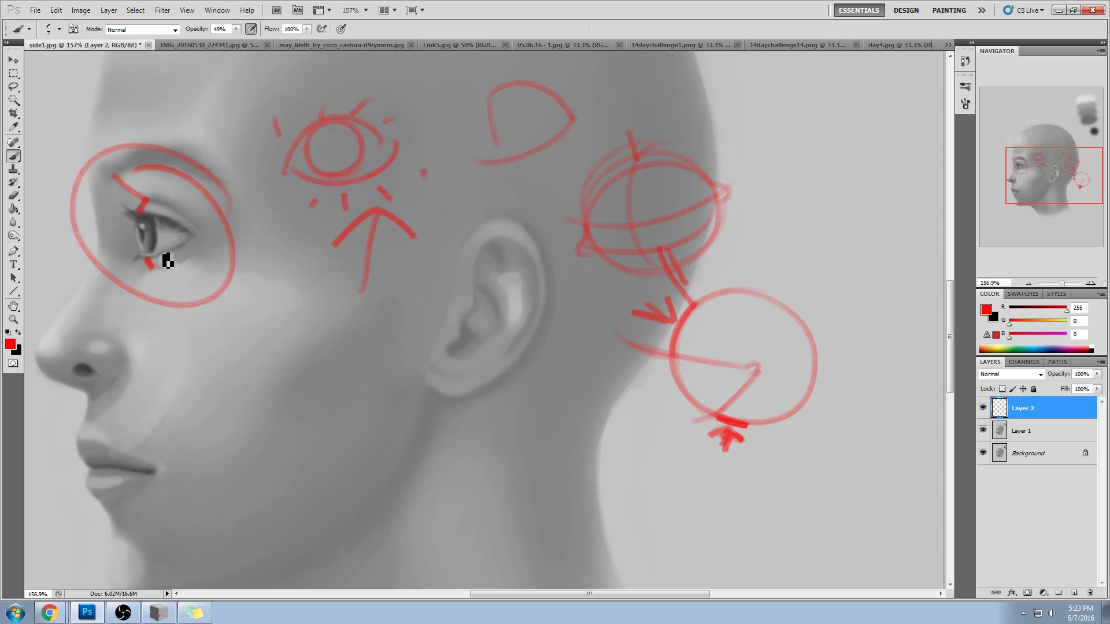
- Delete the red sketch layer, Layer 2, and toggle Layer 1's visibility to compare the painting before and after
click(1089, 594)
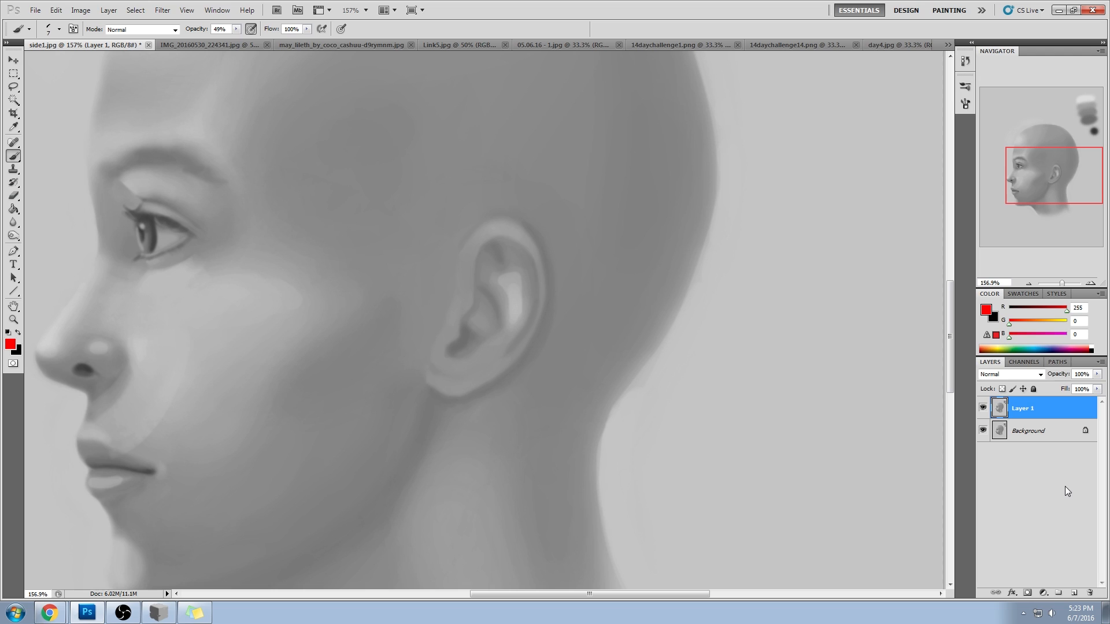
click(983, 408)
click(983, 408)
click(983, 409)
click(982, 408)
key(alt+Tab)
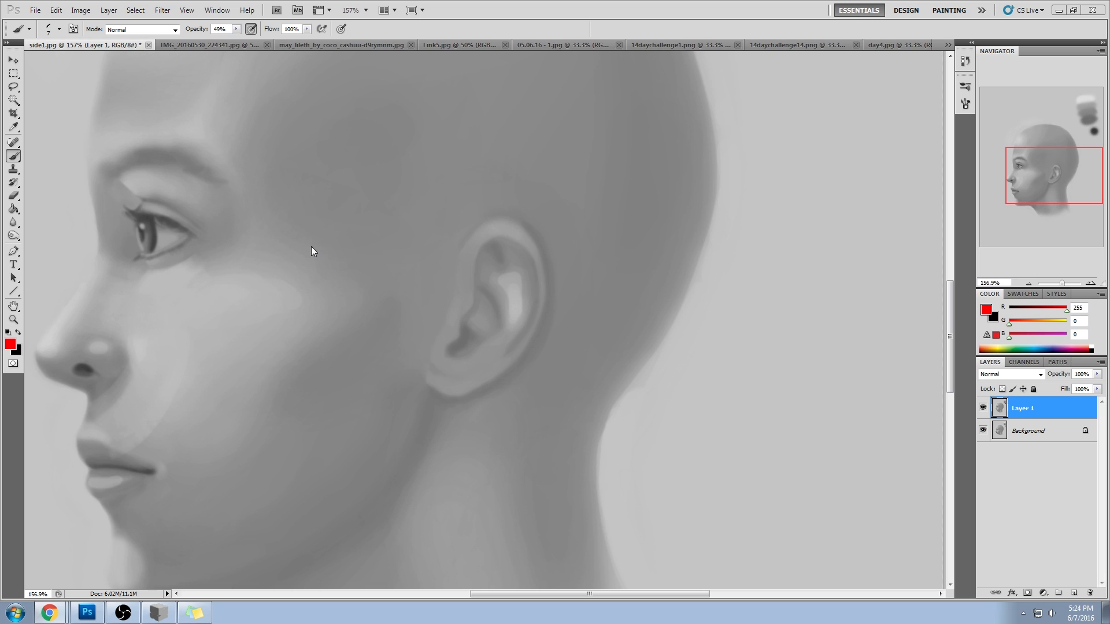
- Blend sampled grays beneath the inner eye and toward the nose bridge with the brush enlarged to 35 px
drag(279, 260, 497, 250)
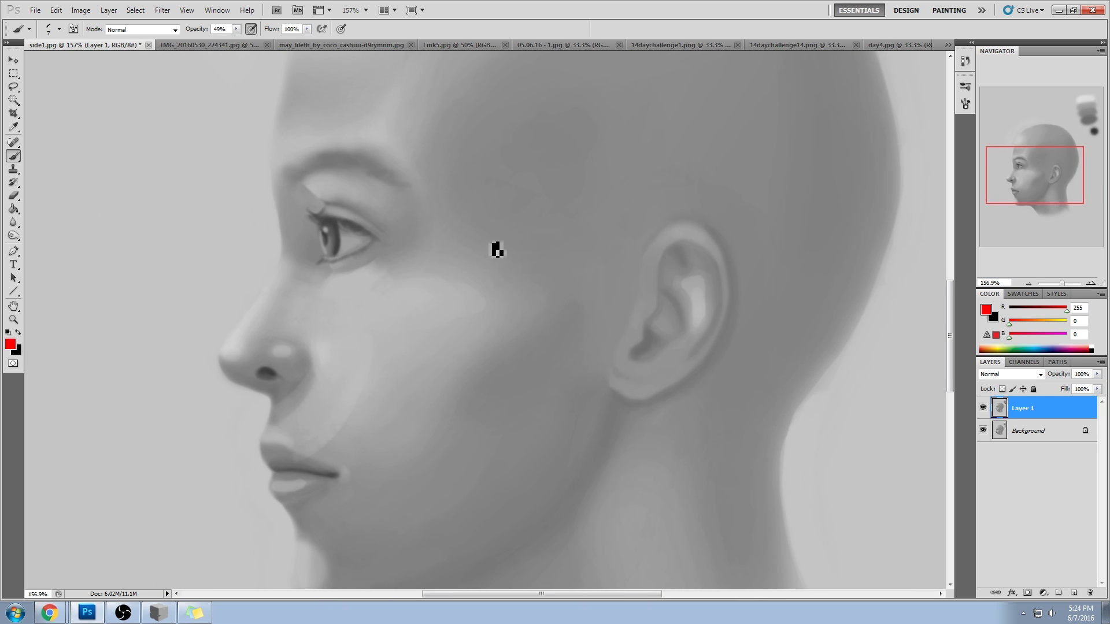
key(ctrl+1)
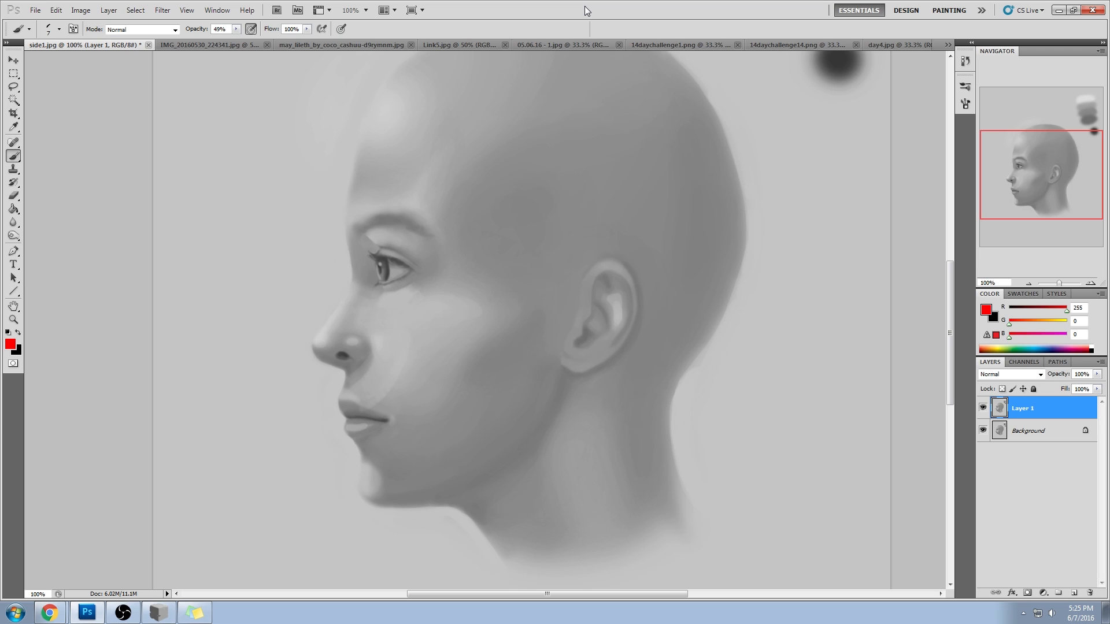
alt+click(373, 281)
key(bracketright)
key(bracketright)
key(bracketright)
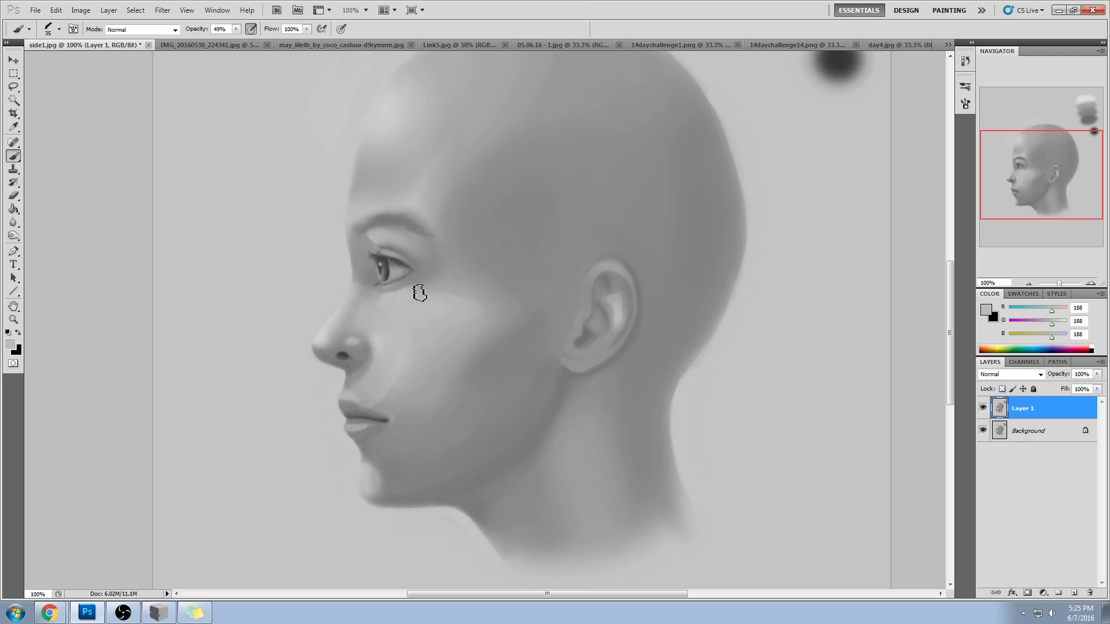
drag(381, 296, 378, 290)
alt+click(374, 300)
alt+click(370, 292)
alt+click(370, 248)
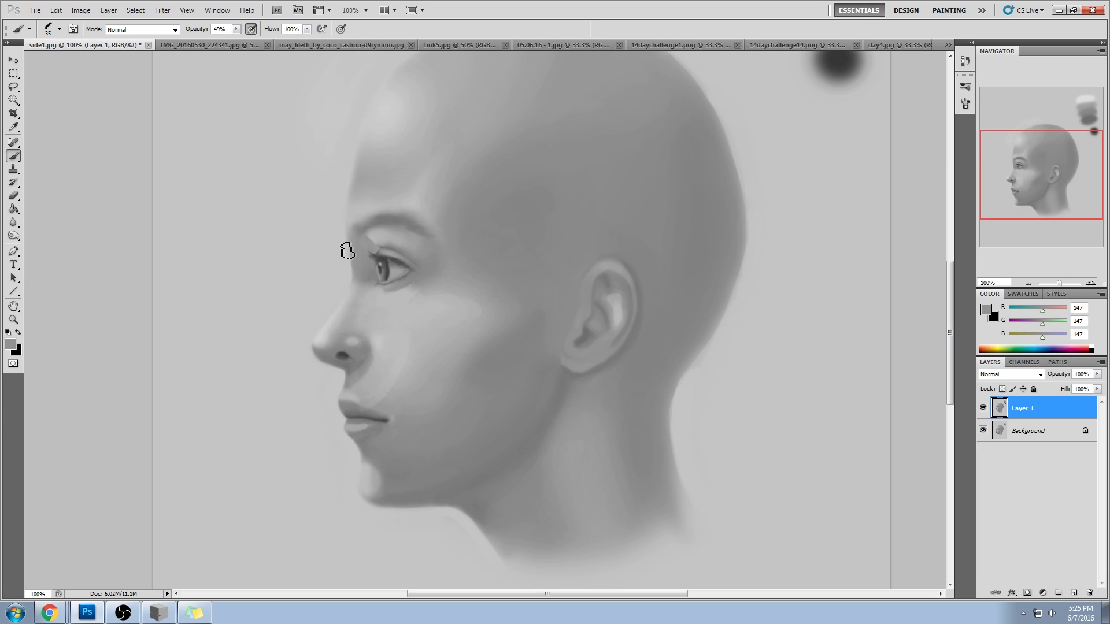
- Refine the lower eyelid beneath the iris with a 6 px brush in sampled grays, strengthening its edge with dark gray
alt+click(396, 280)
key(ctrl+space)
drag(333, 217, 443, 318)
key(bracketleft)
key(bracketleft)
key(bracketleft)
key(bracketleft)
key(bracketleft)
key(bracketleft)
key(bracketleft)
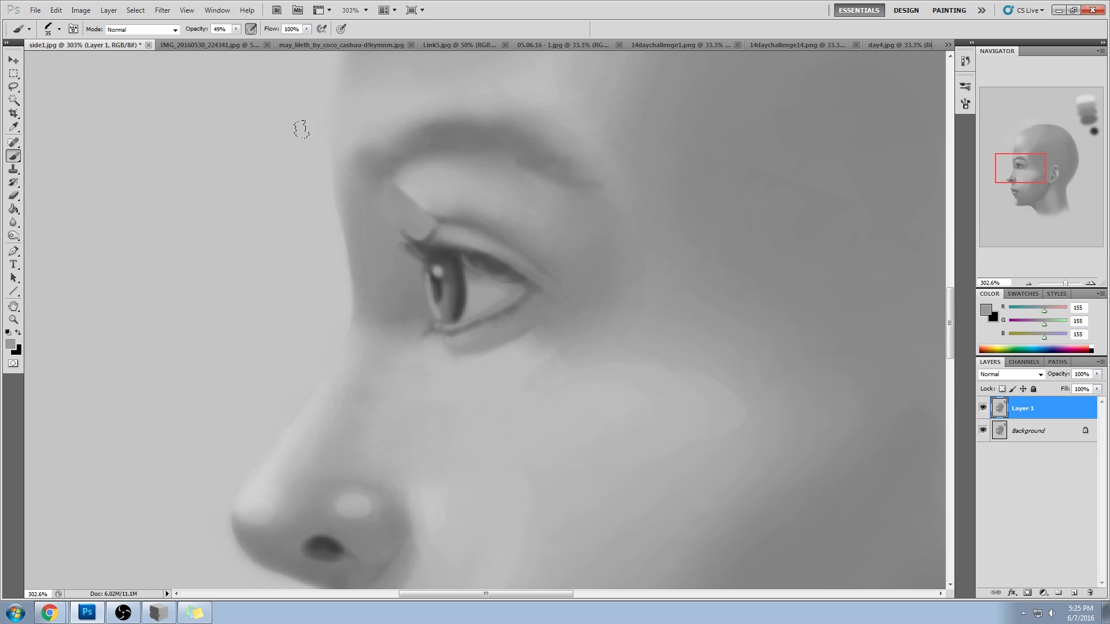
alt+click(450, 335)
key(bracketleft)
key(bracketleft)
alt+click(450, 334)
drag(449, 334, 446, 352)
alt+click(436, 339)
alt+click(437, 354)
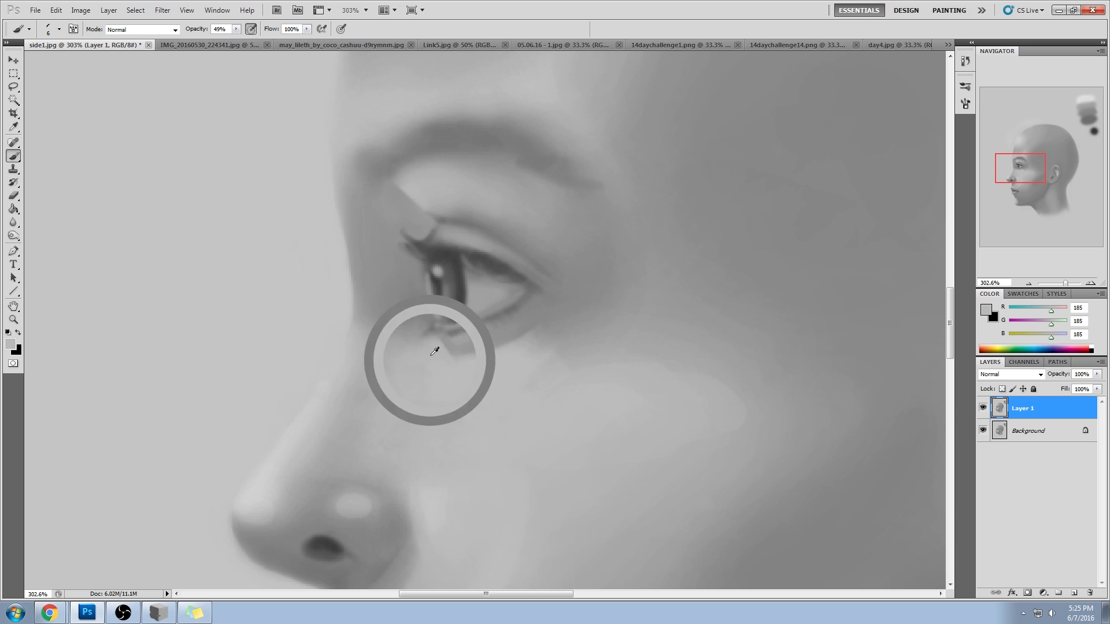
alt+click(467, 296)
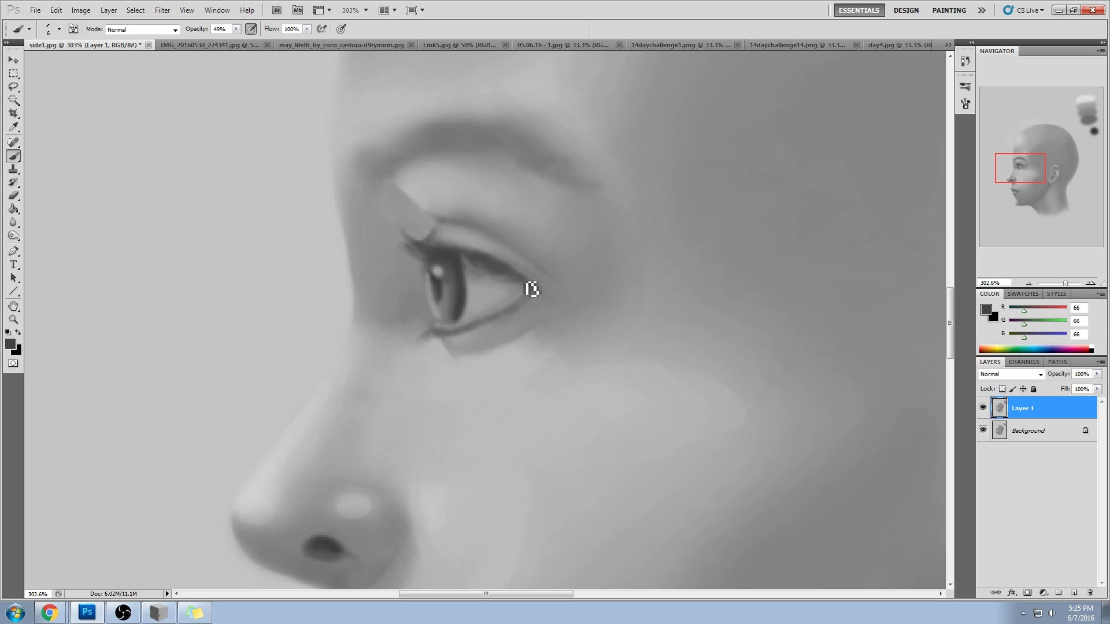
- Switch to Chrome, search Google for "diagram of eye" and open eyeball diagrams from the image results
key(alt+Tab)
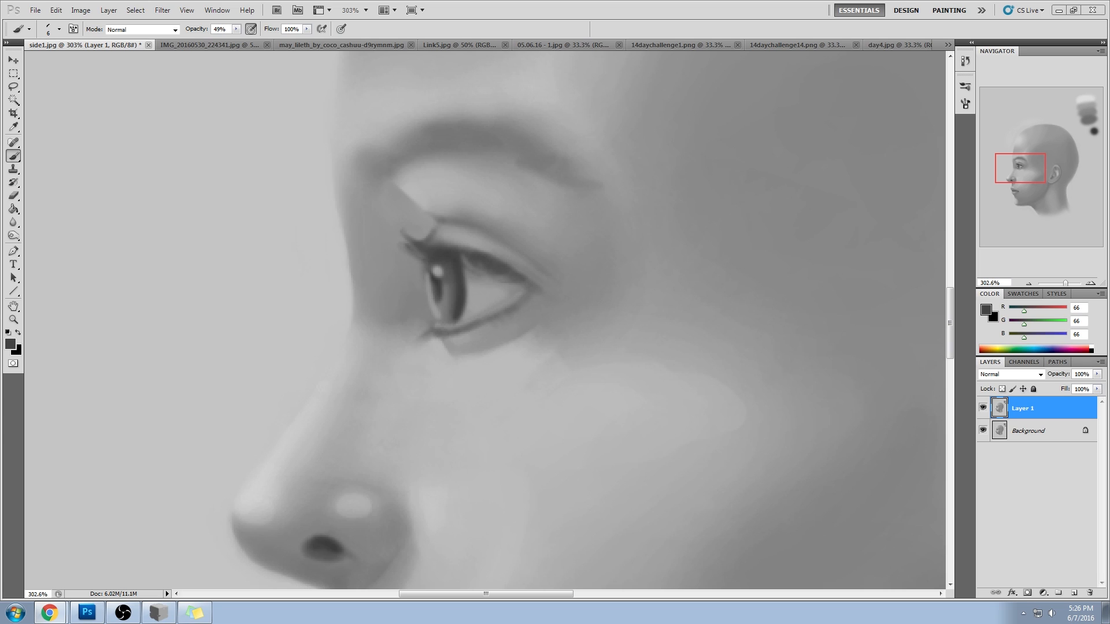
key(alt+Tab)
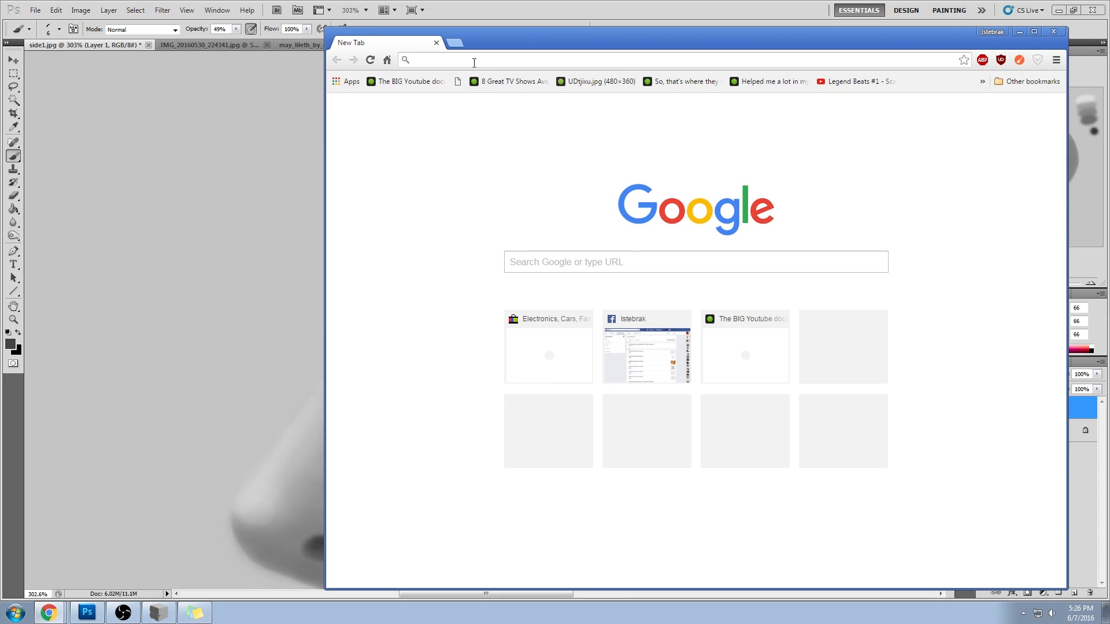
text(diagram of eye)
key(Return)
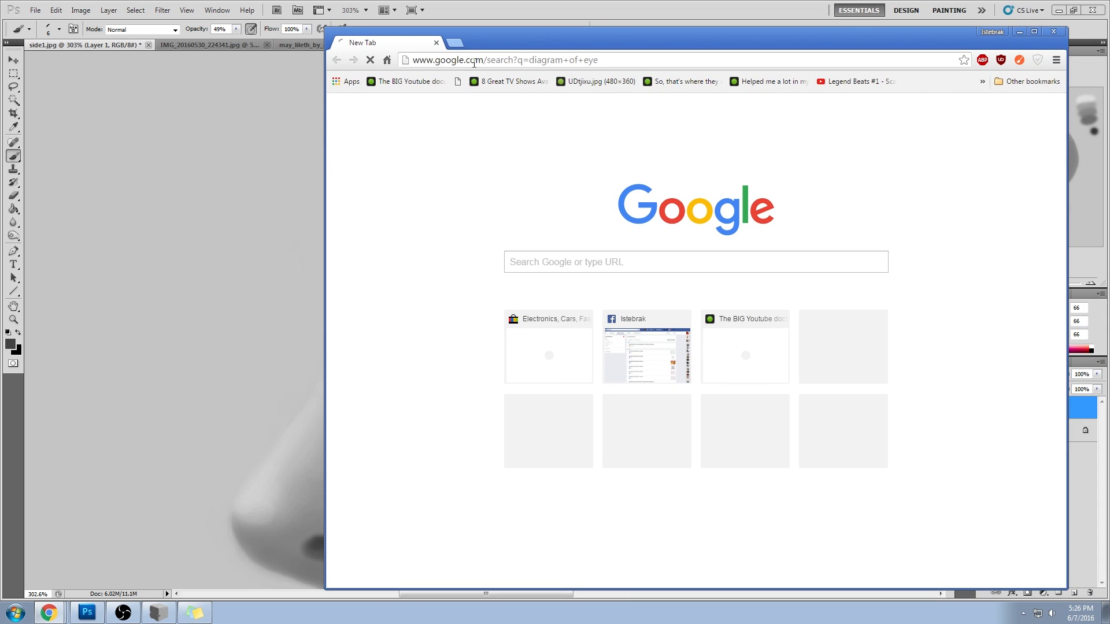
click(453, 132)
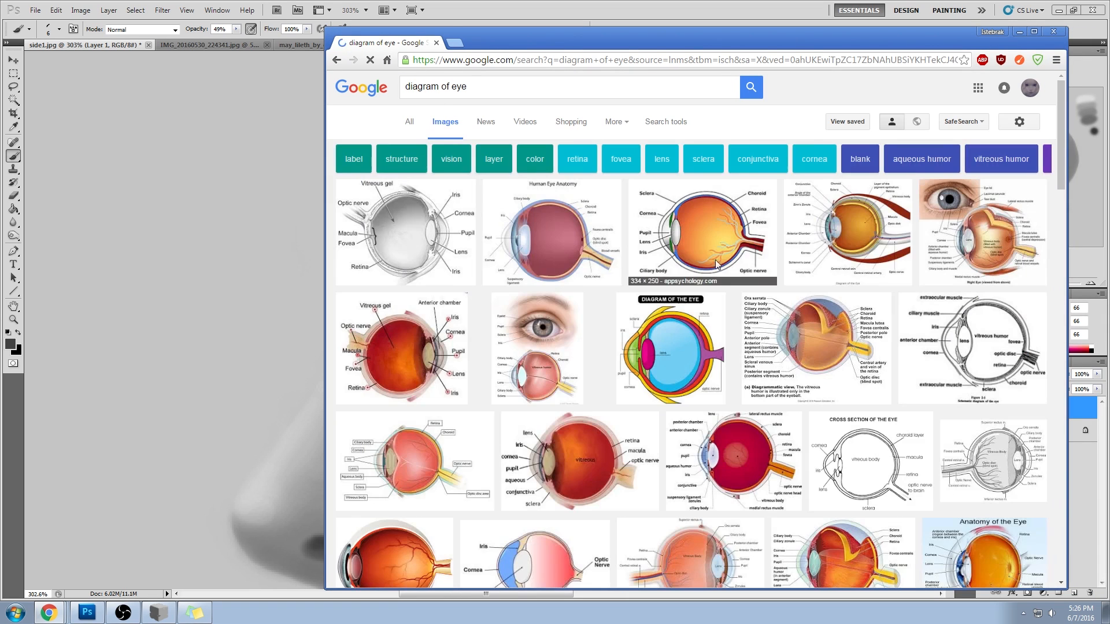
click(429, 241)
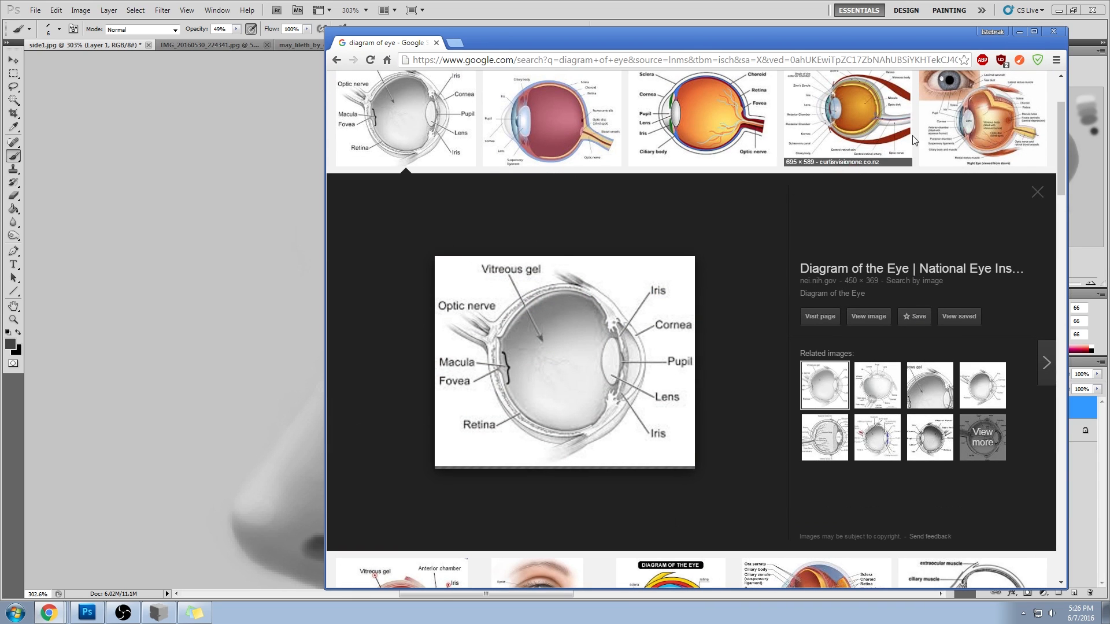
click(951, 120)
- Search Google Images for "diagram of nose" and preview several nose anatomy diagrams
scroll(951, 120, up, 3)
drag(447, 87, 551, 90)
text(f nose)
key(Return)
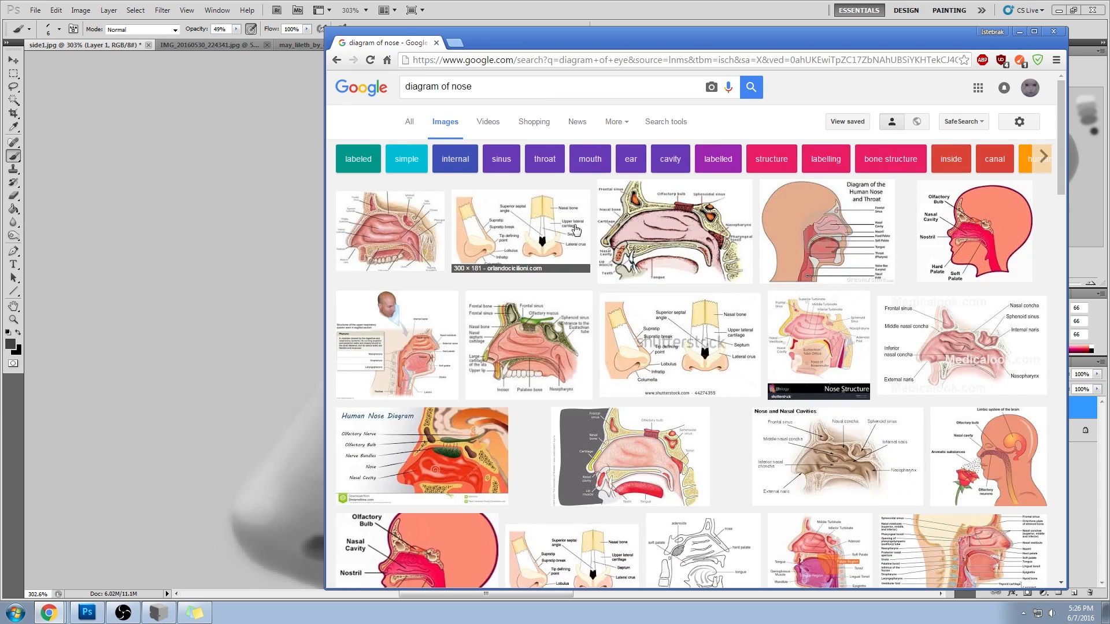
click(479, 232)
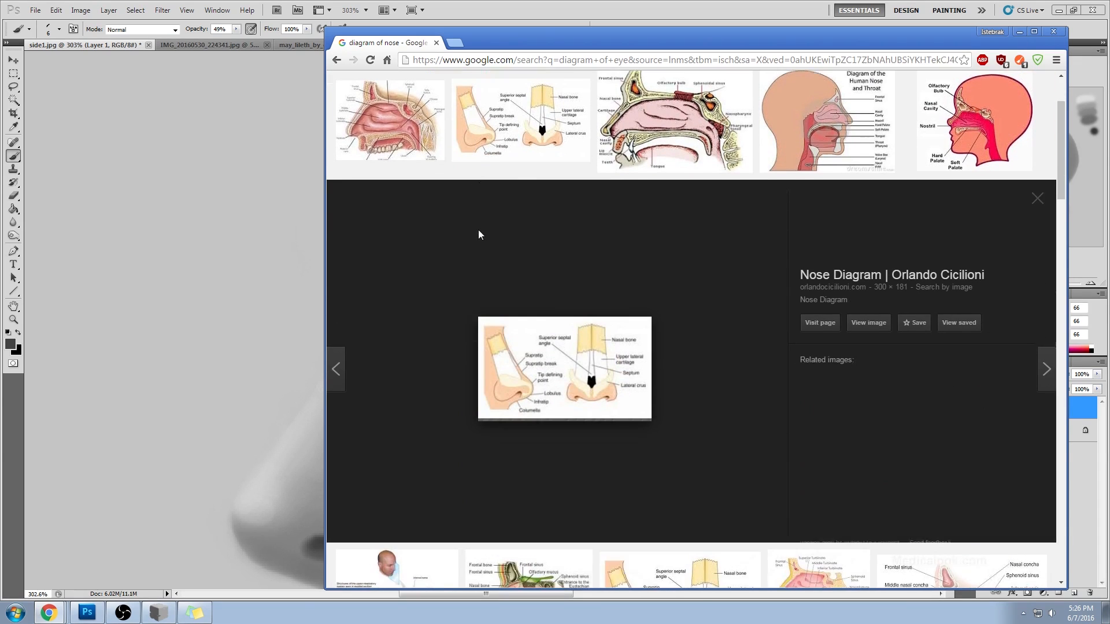
click(686, 119)
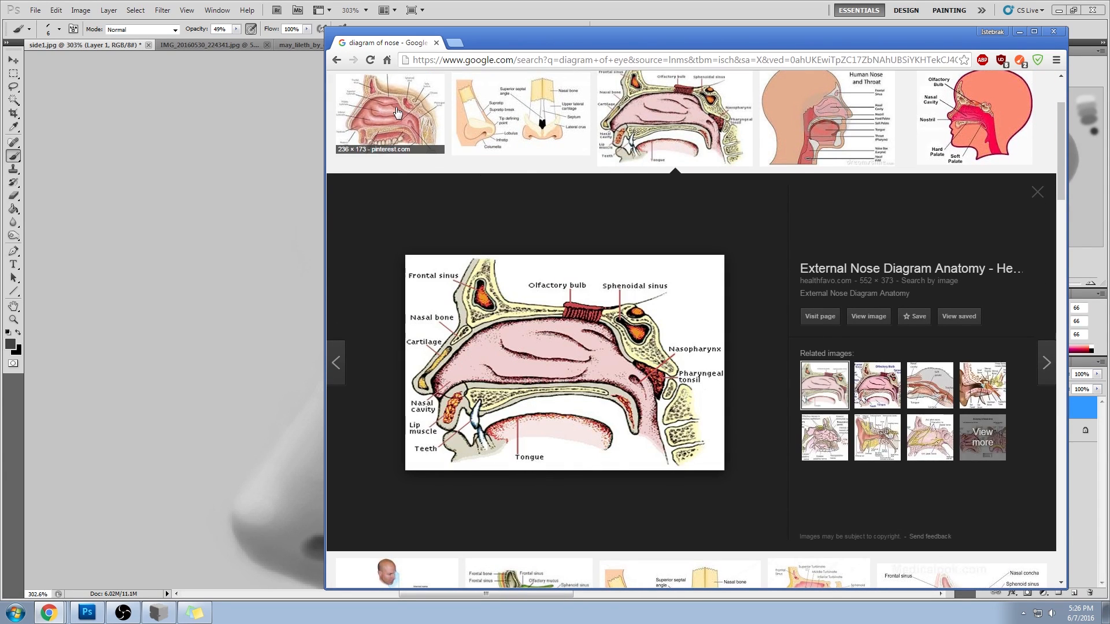
click(393, 116)
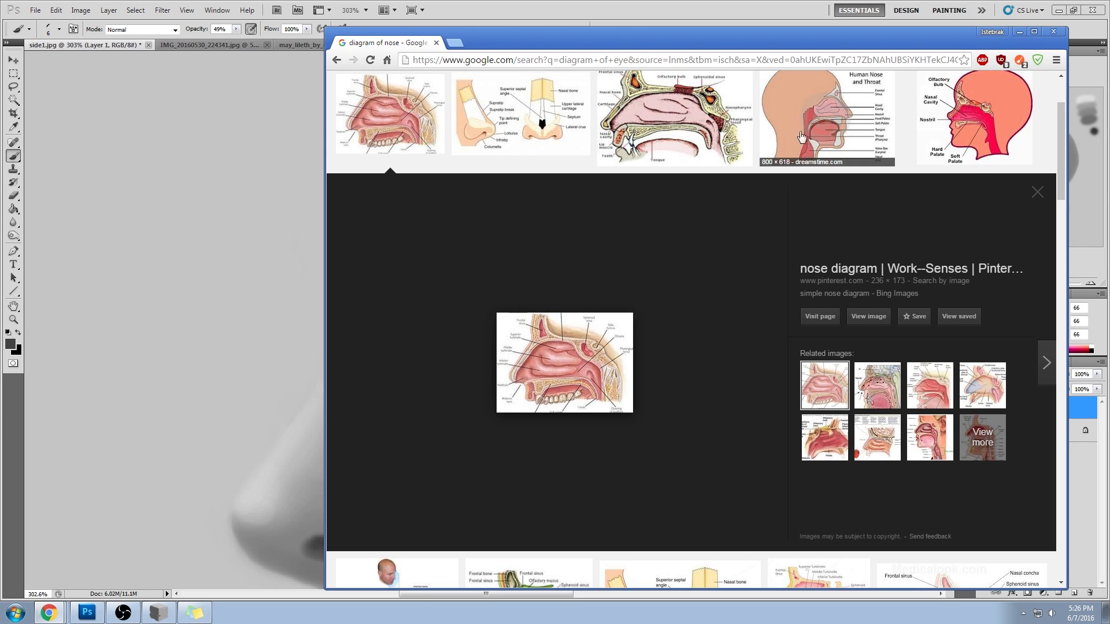
scroll(740, 296, down, 2)
scroll(735, 295, down, 5)
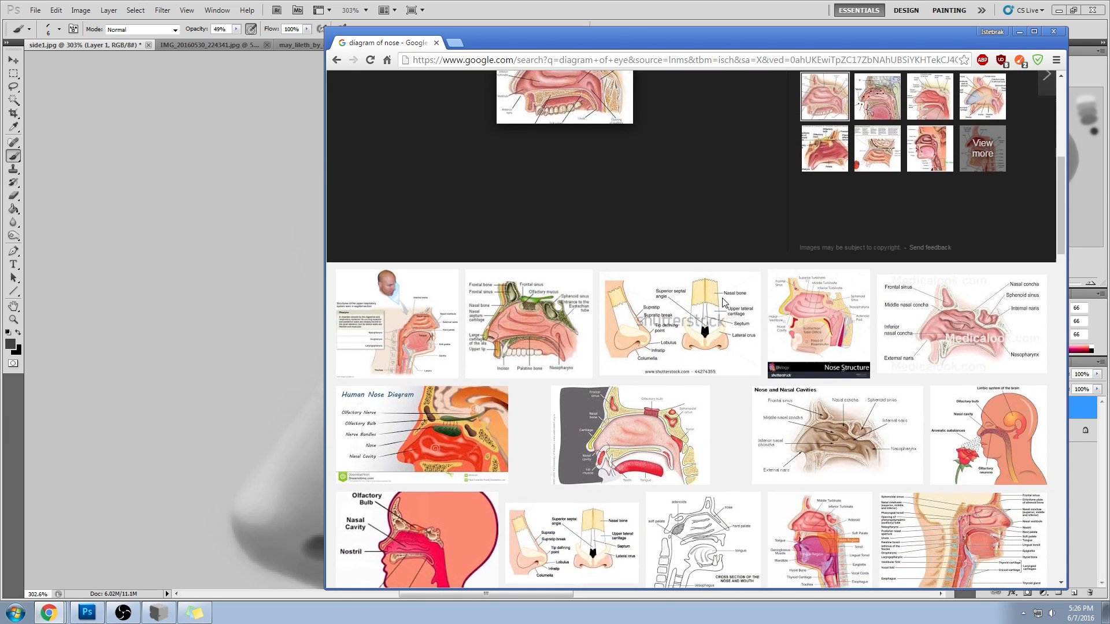
- Switch back to Photoshop, flatten side1.jpg into a single Background layer and close the document
key(alt+Tab)
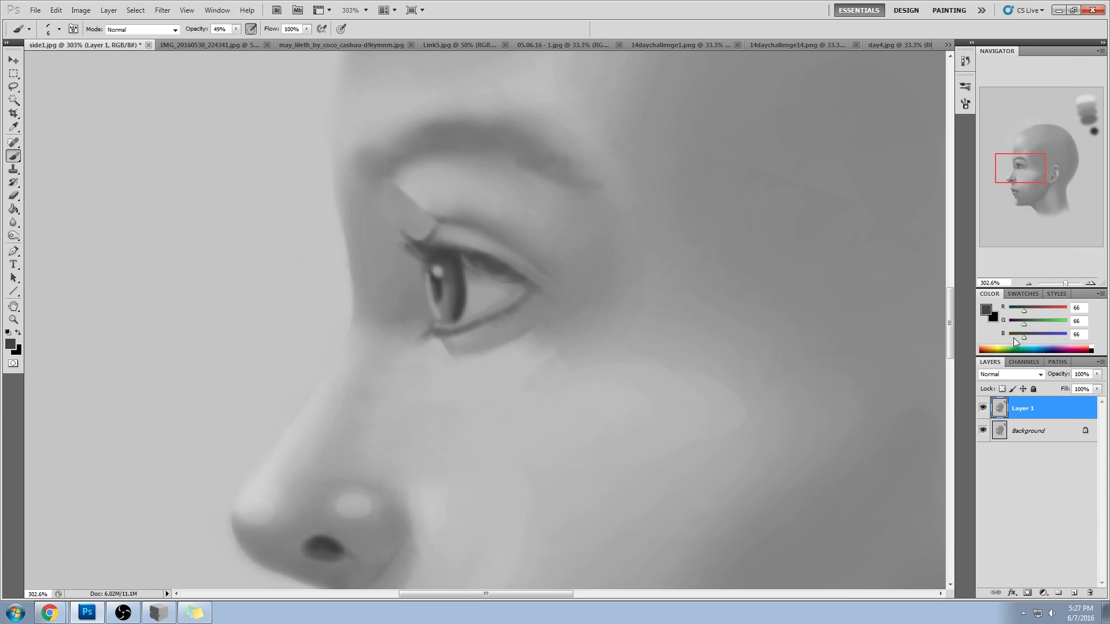
right_click(1035, 409)
click(1047, 384)
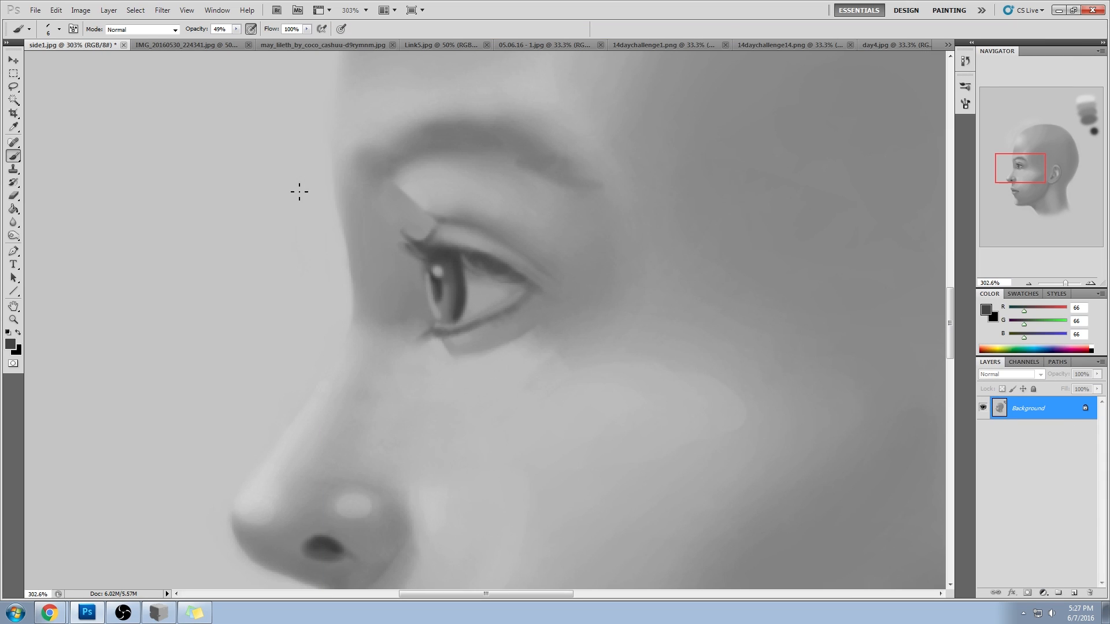
click(123, 45)
click(517, 227)
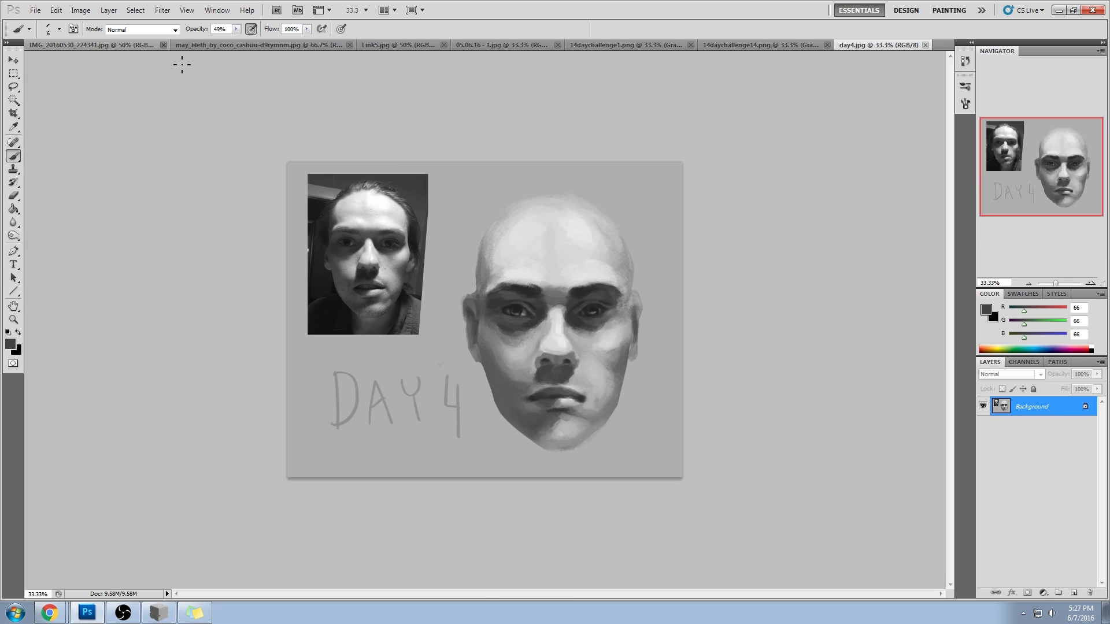
- In IMG_20160530_224341.jpg, select the pale backdrop and white areas below the neck using the Magic Wand at tolerance 50
click(139, 44)
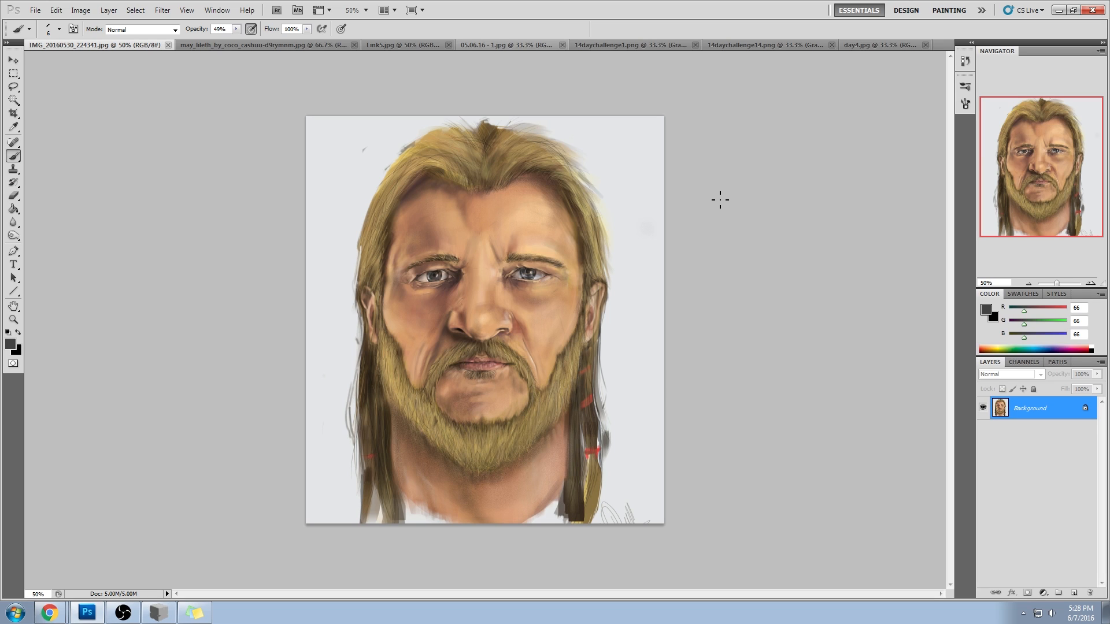
click(14, 100)
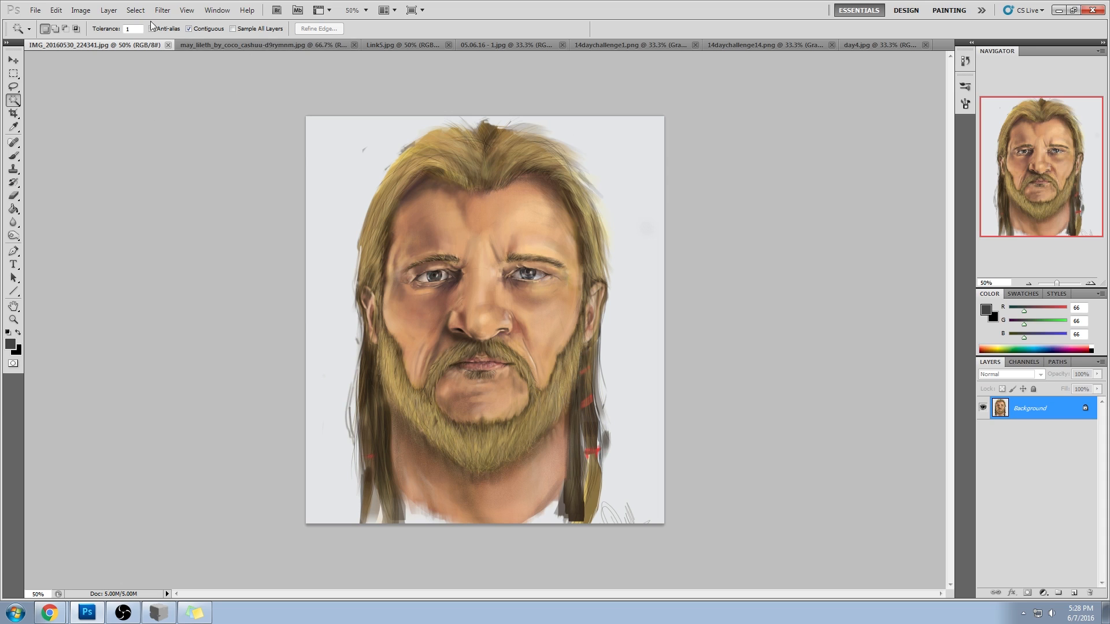
click(647, 228)
drag(13, 100, 99, 113)
double_click(133, 29)
text(50)
click(649, 237)
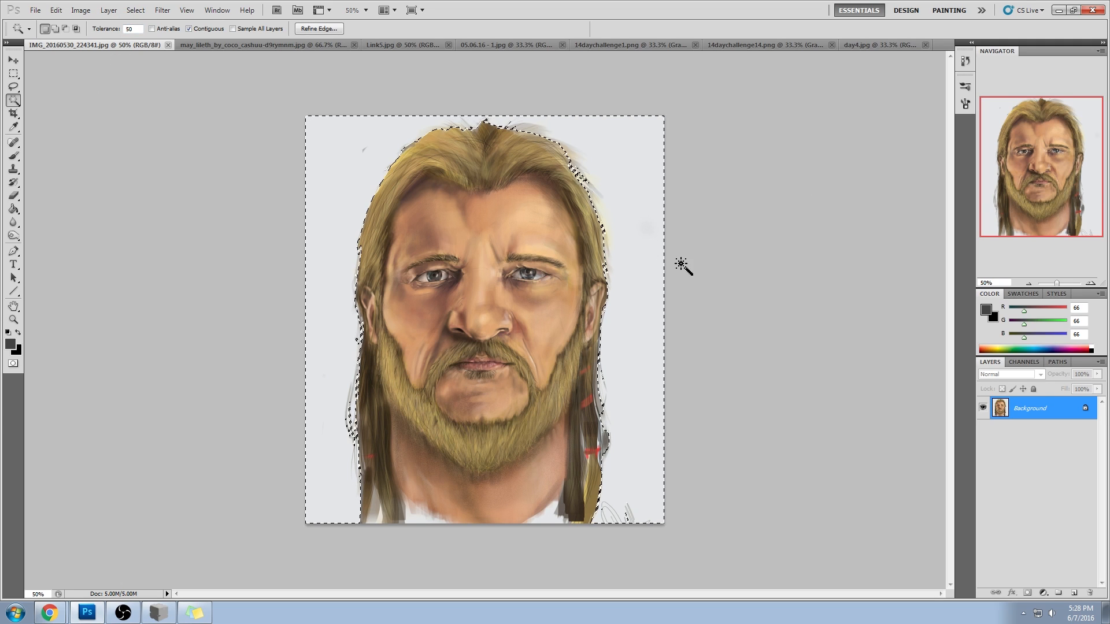
shift+click(407, 517)
shift+click(379, 517)
- Convert the Background into the editable Layer 0 and delete the selected pale backdrop
key(shift+F5)
click(625, 197)
double_click(1067, 416)
key(Return)
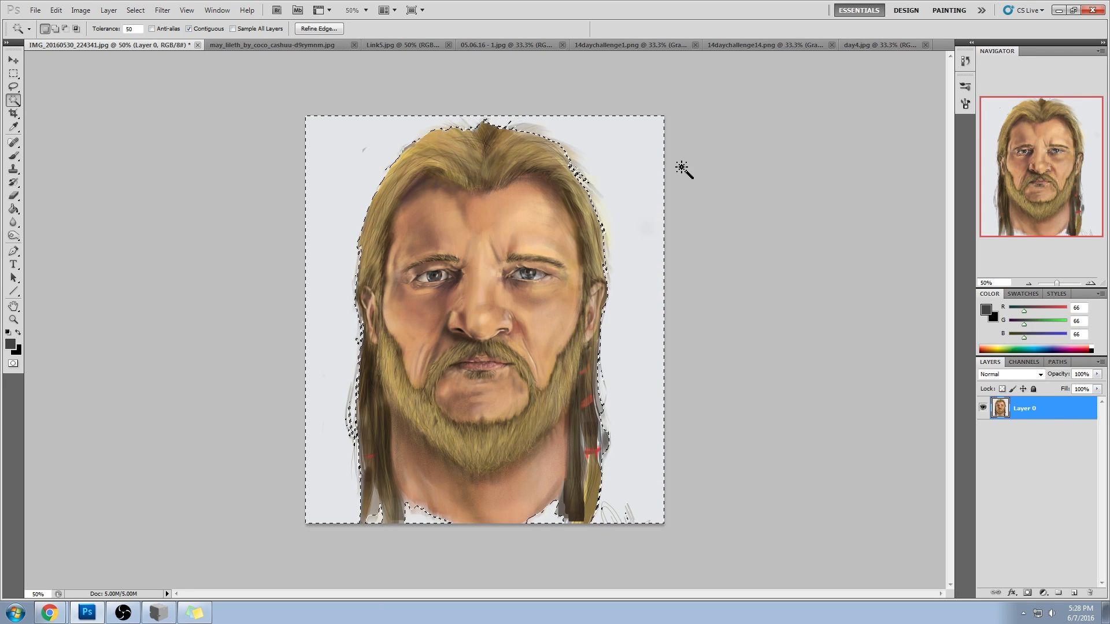
key(Delete)
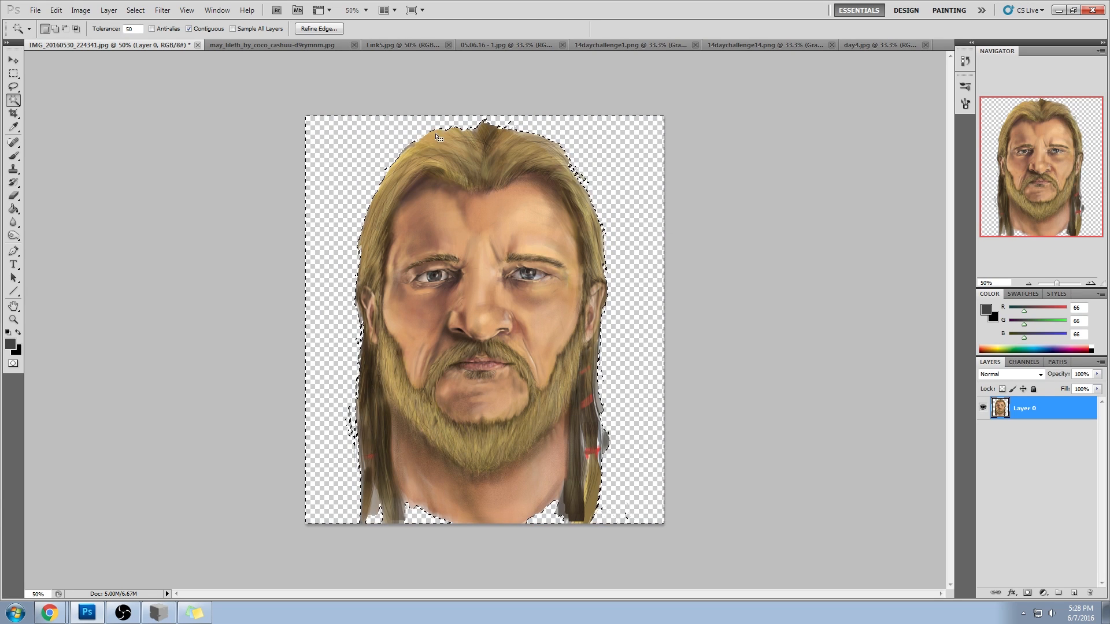
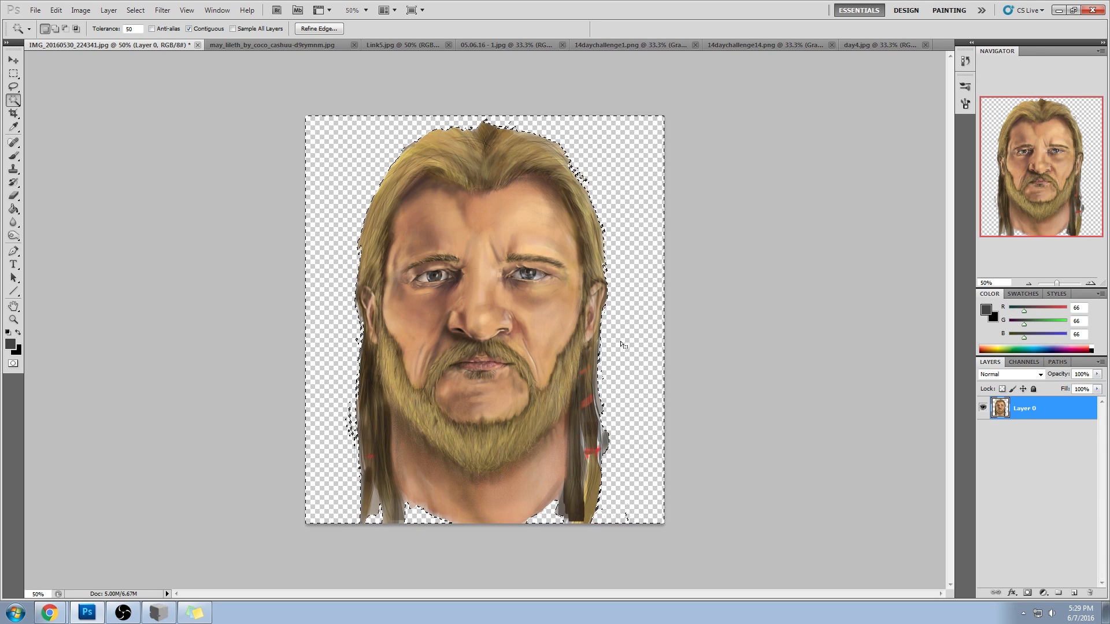
- Deselect, fill a new layer with mid gray (RGB 152) and place it beneath the portrait layer
click(1073, 593)
key(m)
right_click(592, 283)
click(617, 291)
key(g)
click(985, 310)
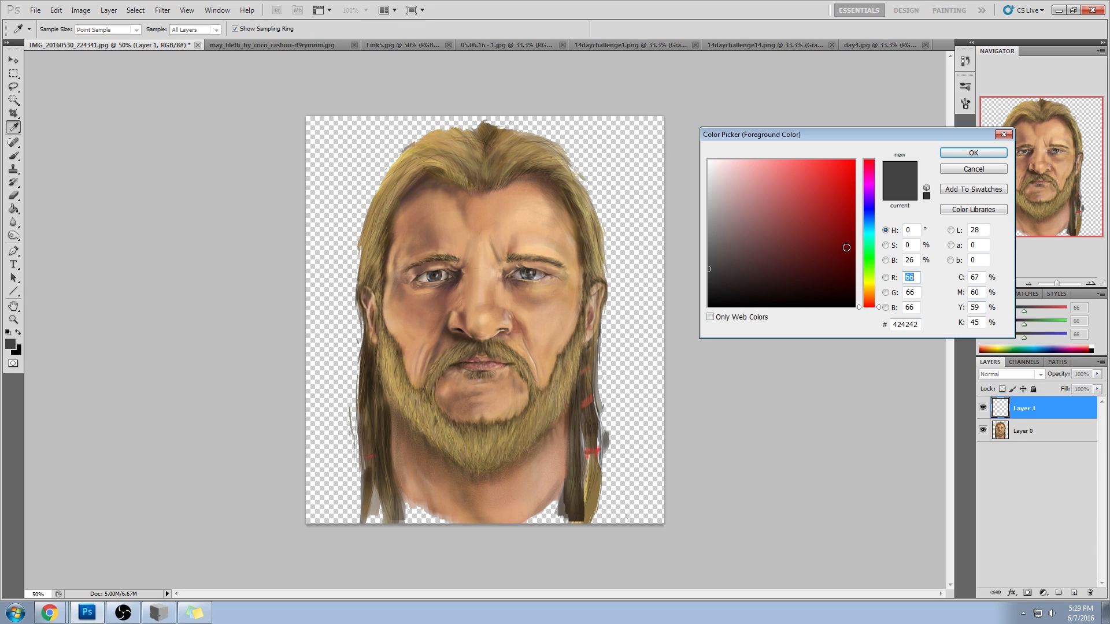
click(627, 218)
click(977, 154)
click(639, 242)
mouse_move(1068, 414)
mouse_down()
mouse_move(1064, 445)
mouse_move(1041, 456)
mouse_up()
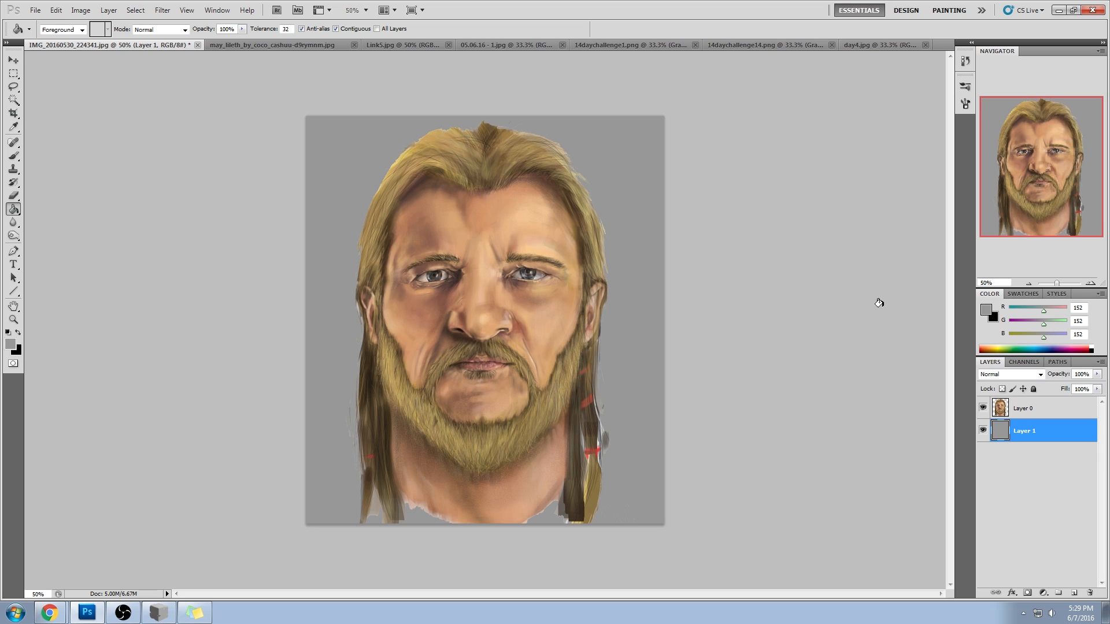
- Adjust the portrait on Layer 0 with Hue/Saturation, setting the hue to -6 and the saturation to -15
click(1059, 411)
key(i)
key(ctrl+u)
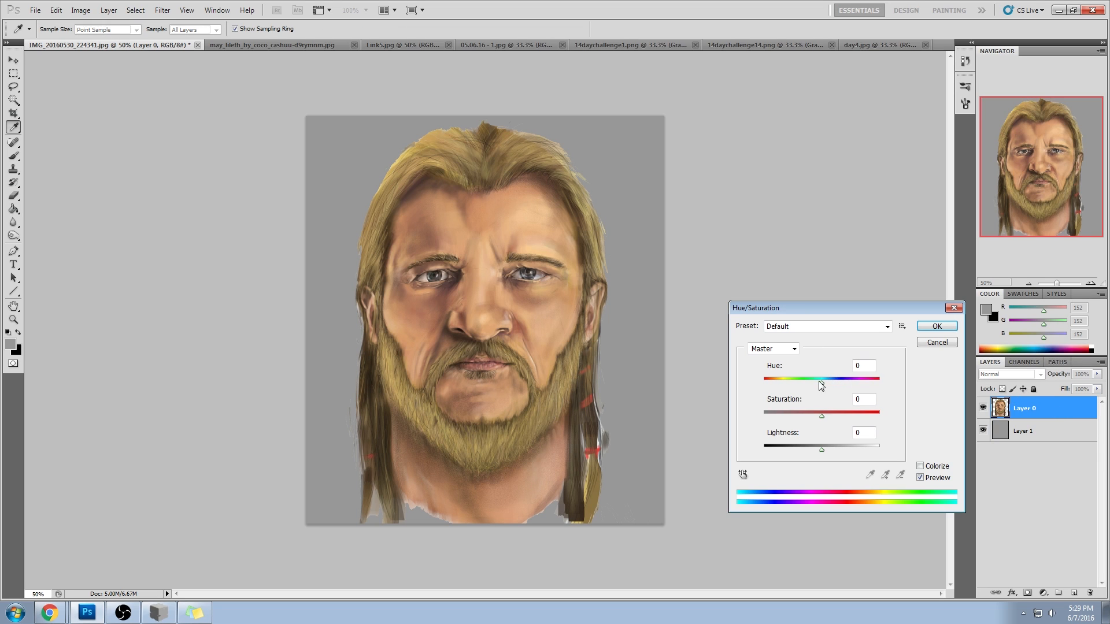
mouse_move(823, 383)
mouse_down()
mouse_move(817, 416)
mouse_move(818, 383)
mouse_up()
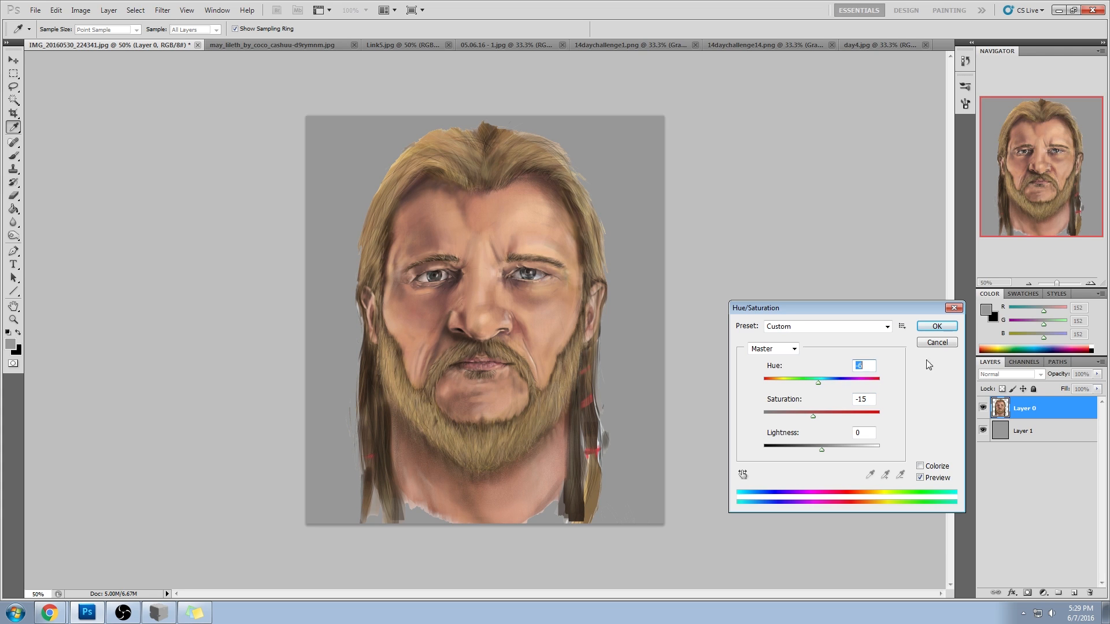
click(938, 327)
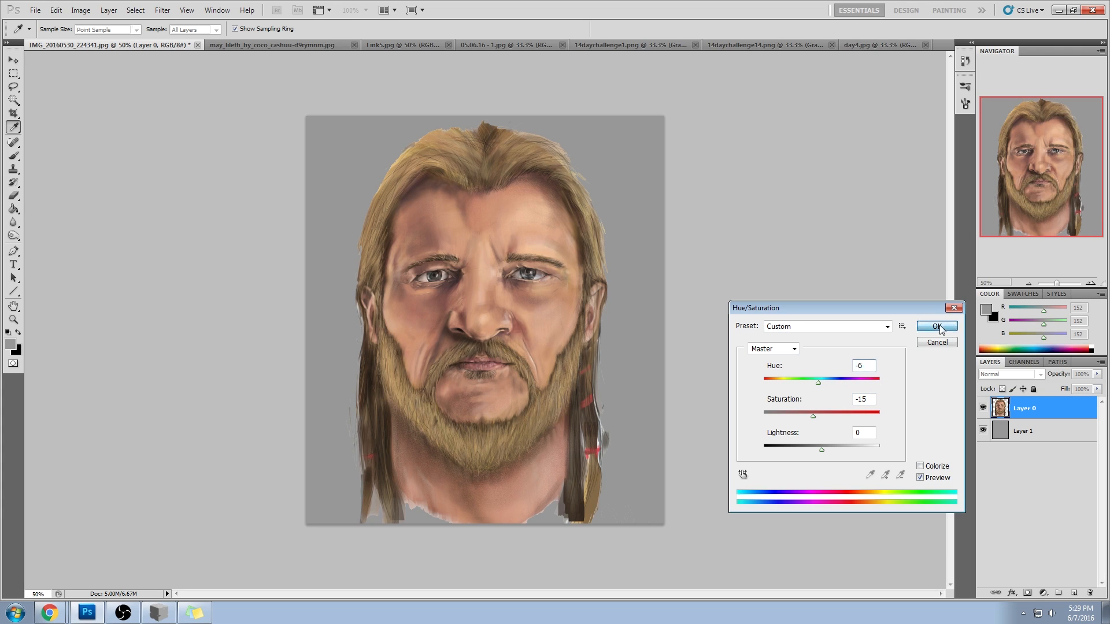
- Step through the history states to compare the opened original and the portrait before and after the Hue/Saturation change
click(965, 60)
click(893, 79)
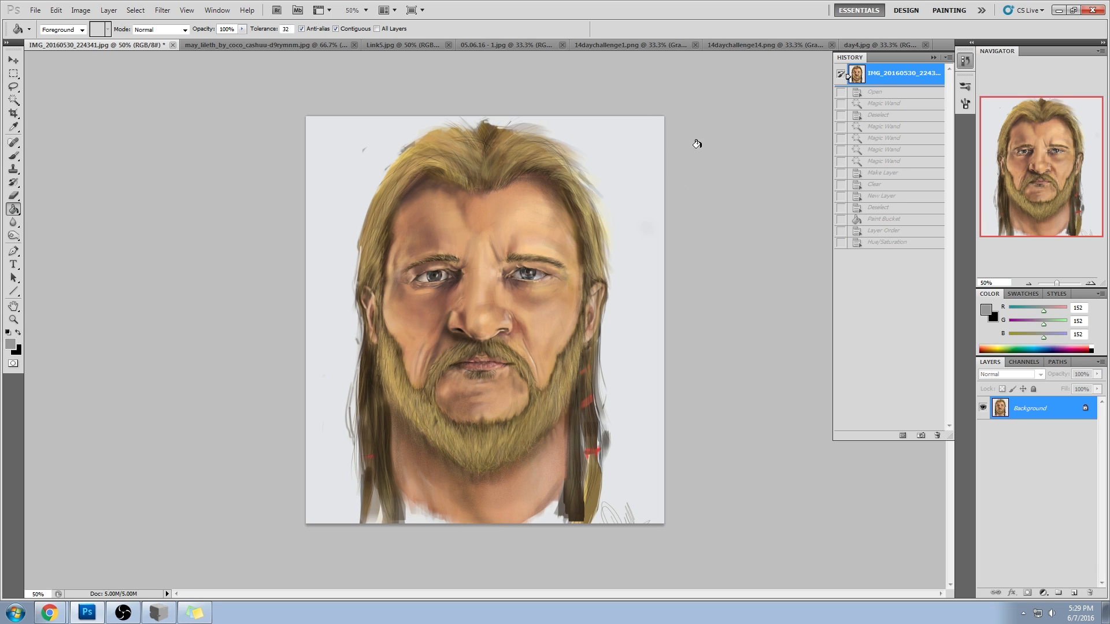
click(883, 234)
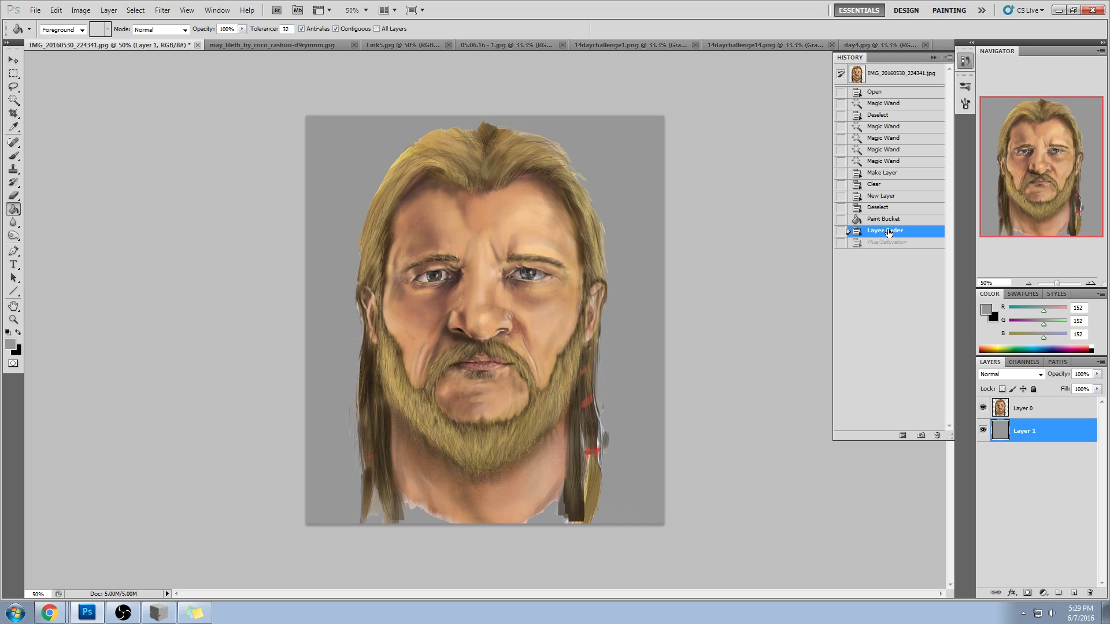
click(891, 250)
click(883, 233)
click(902, 244)
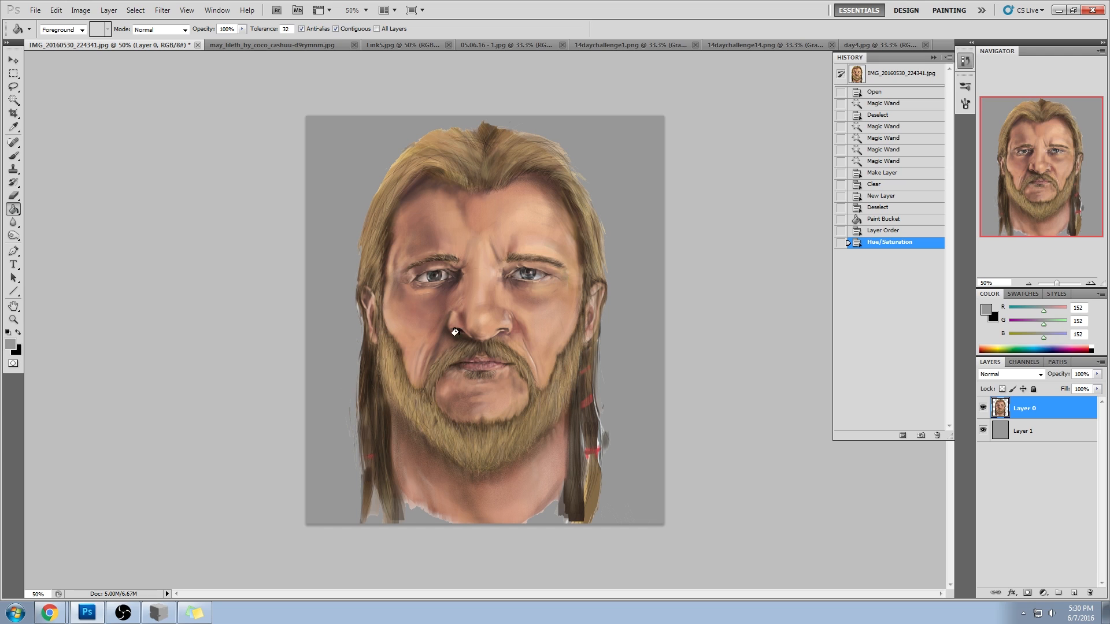
click(884, 220)
click(889, 232)
click(891, 242)
click(889, 232)
click(891, 243)
click(932, 58)
- Compare the opened original with the color-adjusted version once more, ending on the Hue/Saturation state
click(965, 60)
click(899, 75)
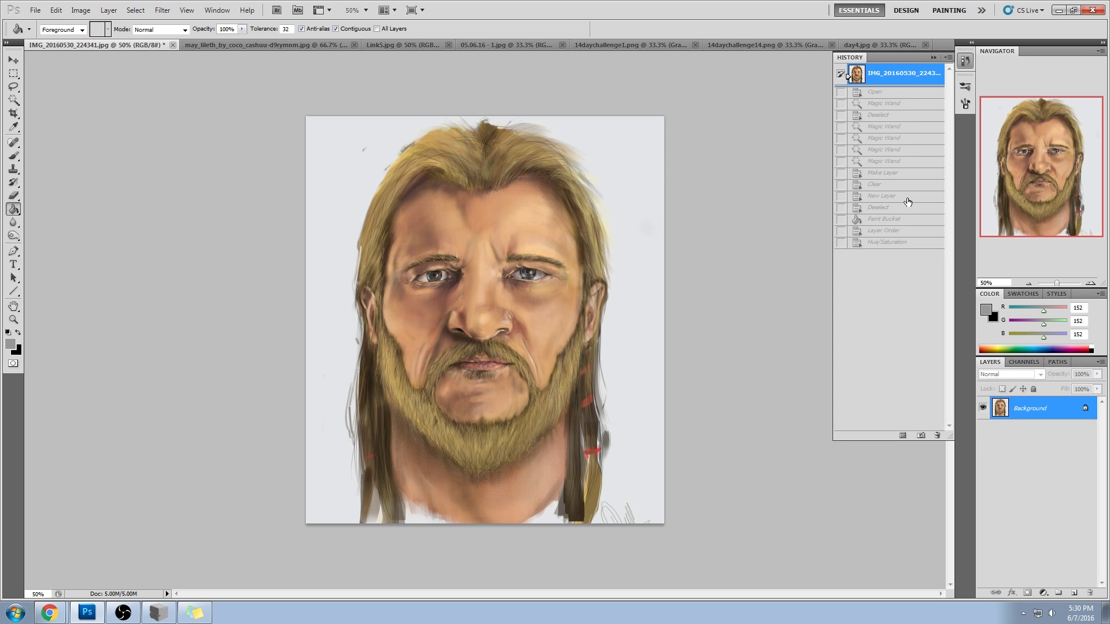
click(891, 243)
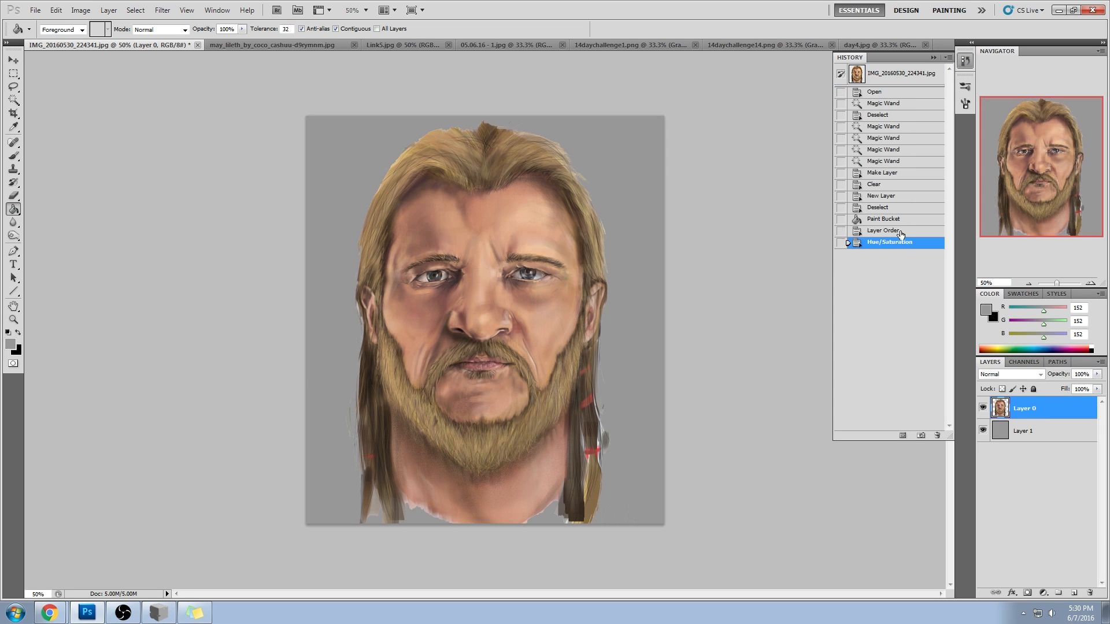
click(937, 57)
- On a new layer, shade both eyes with a 40 px brush in Darken mode using sampled dark brown (RGB 66, 48, 44)
key(b)
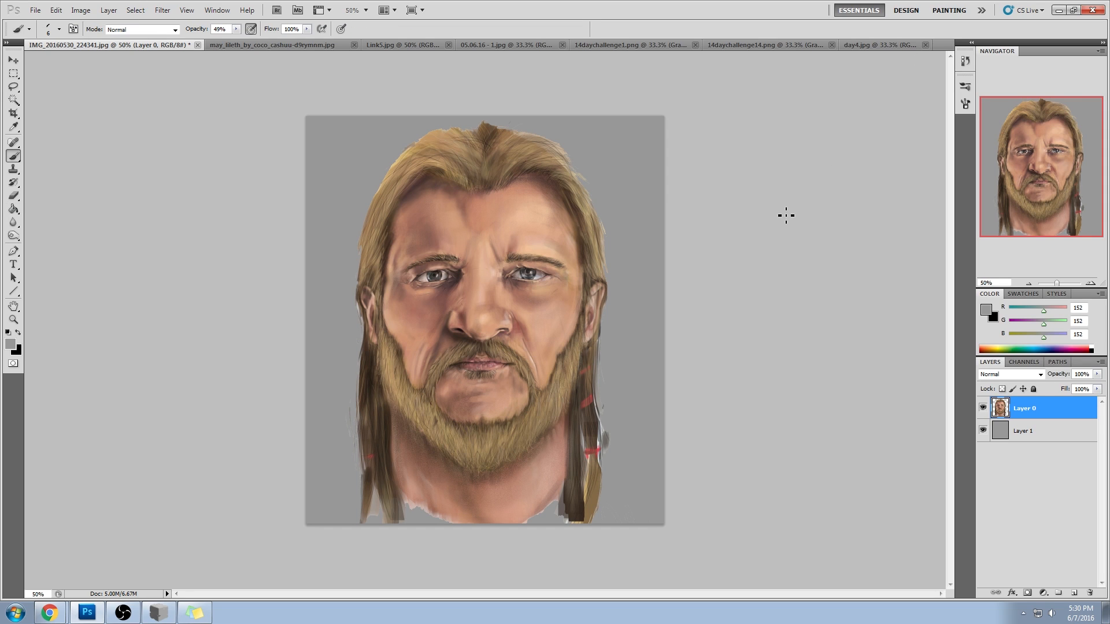
click(1074, 594)
right_click(578, 226)
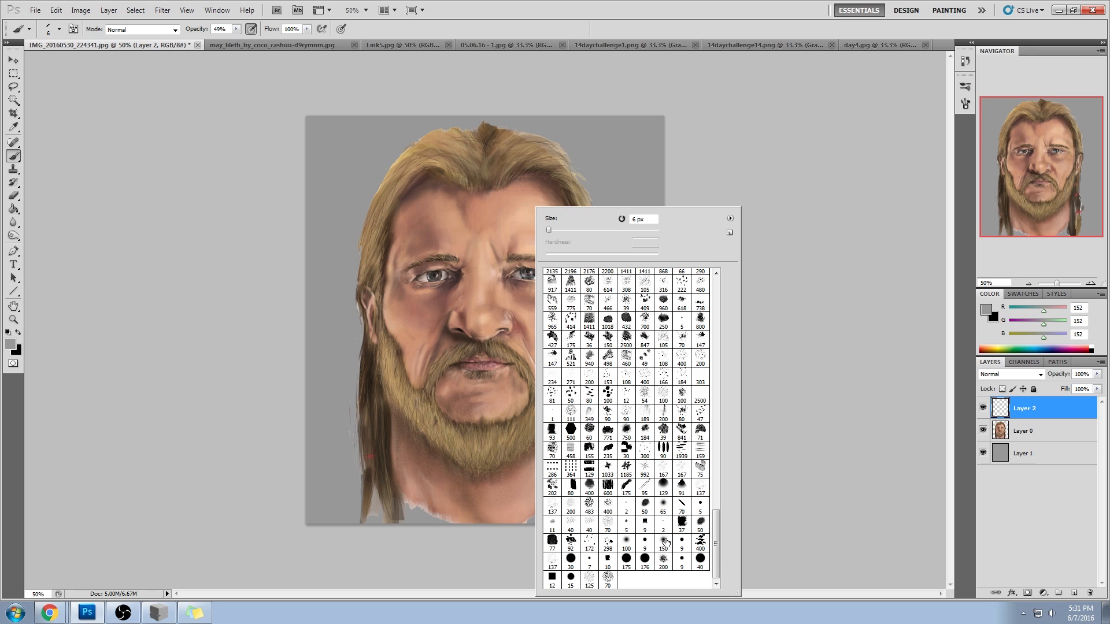
click(663, 504)
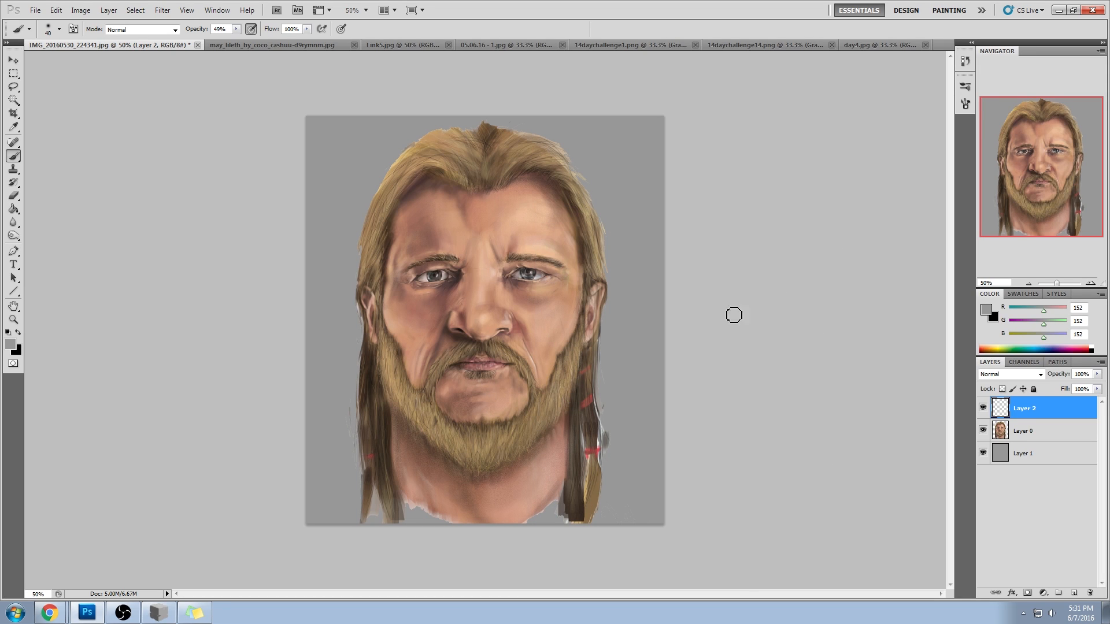
alt+click(446, 276)
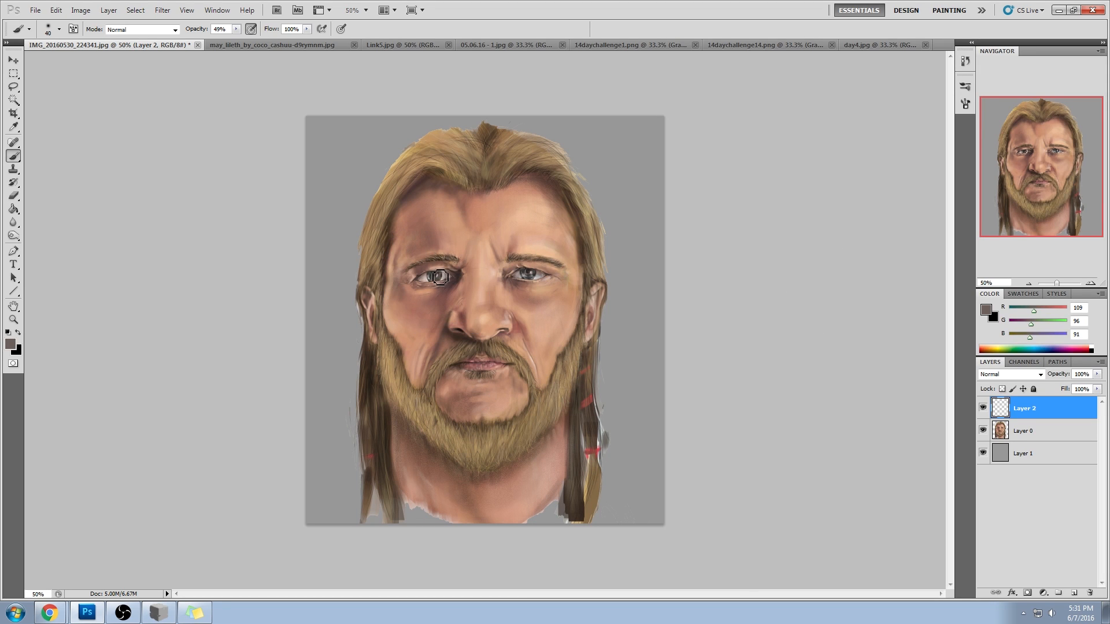
click(142, 30)
click(137, 87)
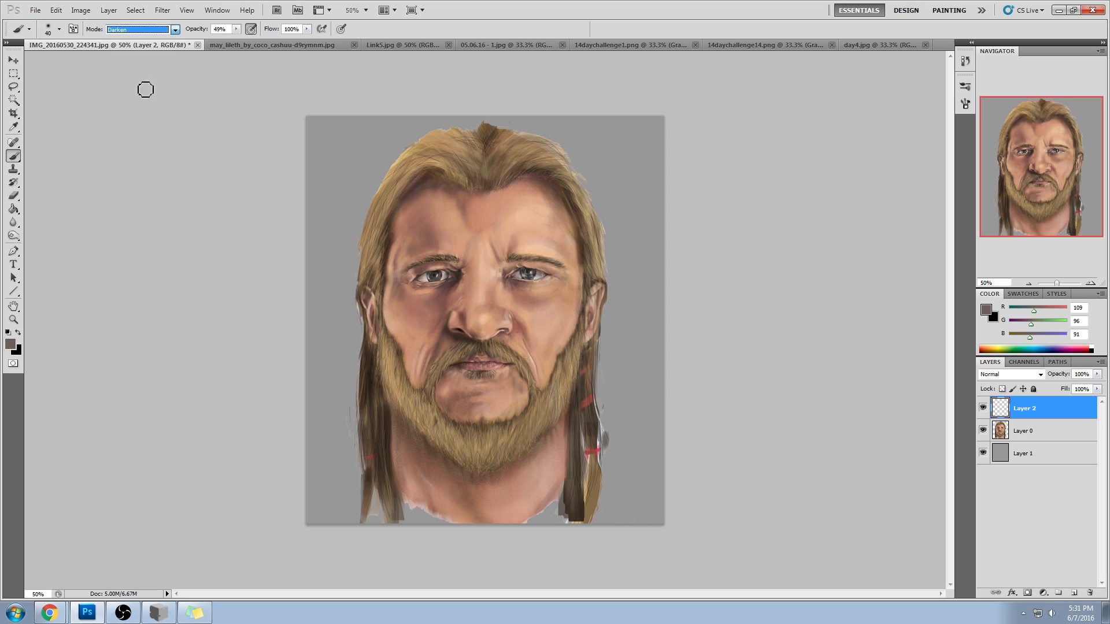
alt+click(450, 276)
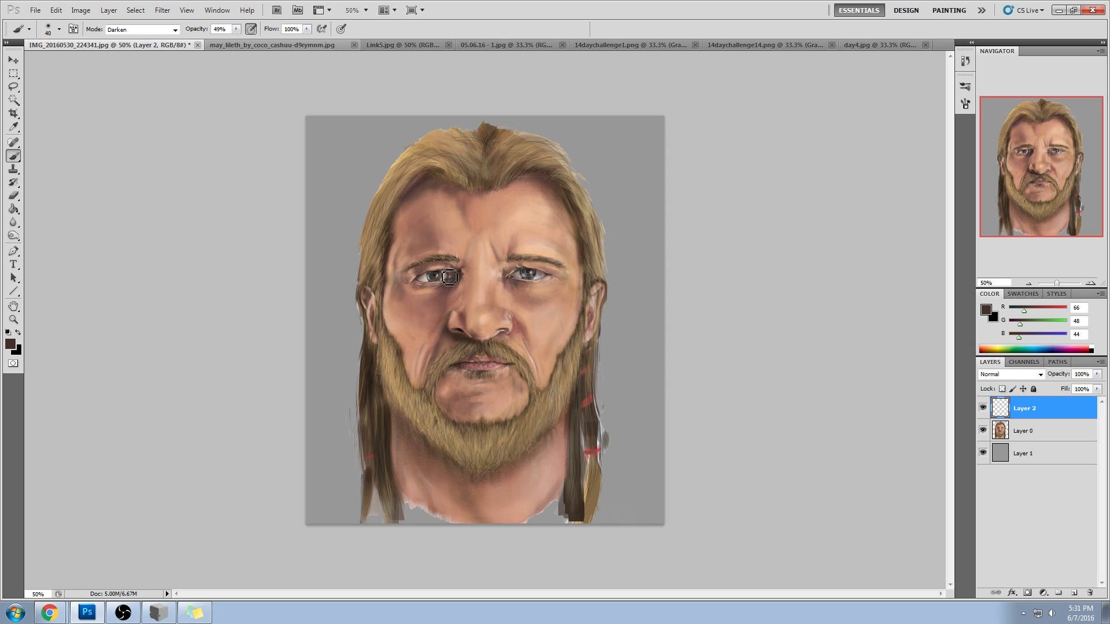
drag(447, 276, 424, 282)
drag(552, 277, 525, 276)
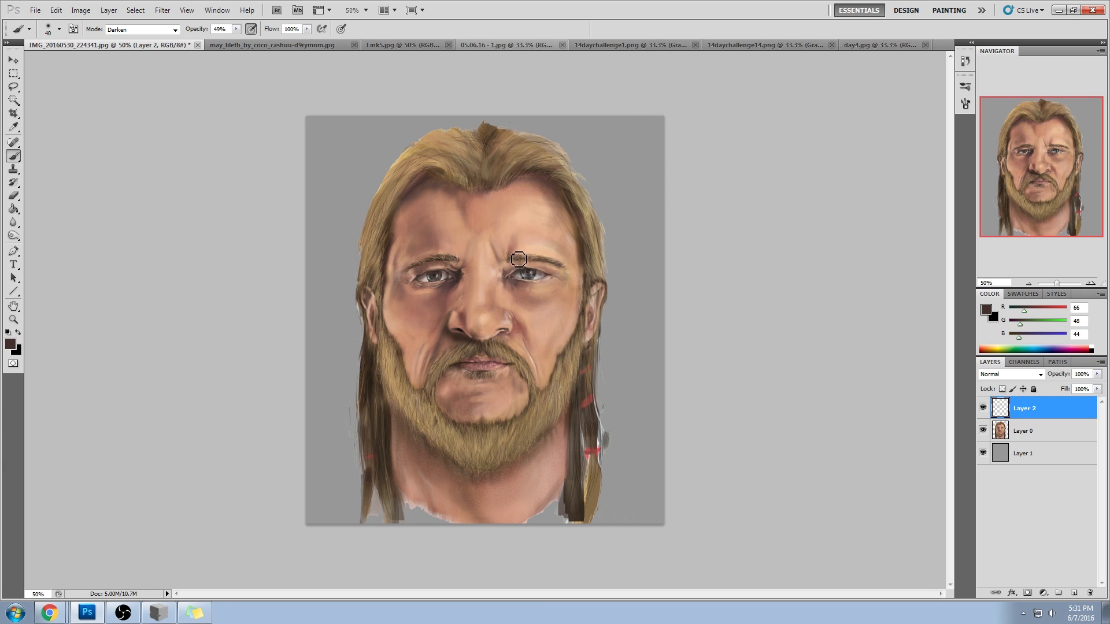
- Add another new layer and set up a 250 px brush in Normal mode with pale cream (RGB 246, 235, 218)
key(bracketright)
key(bracketright)
key(bracketright)
key(bracketright)
key(bracketright)
key(bracketright)
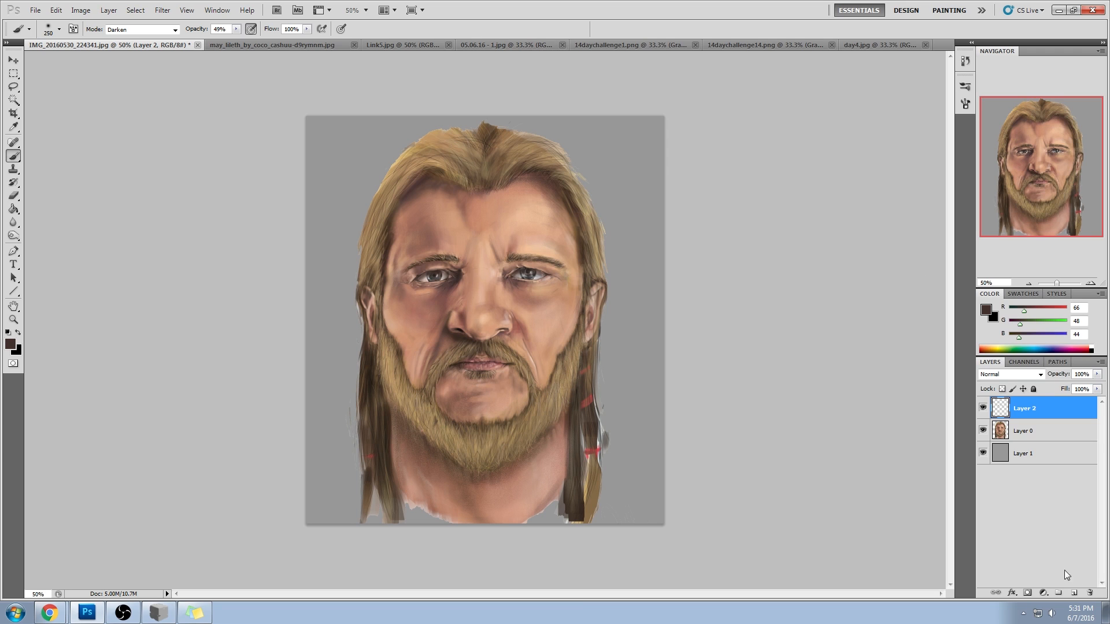
click(1074, 594)
click(1011, 374)
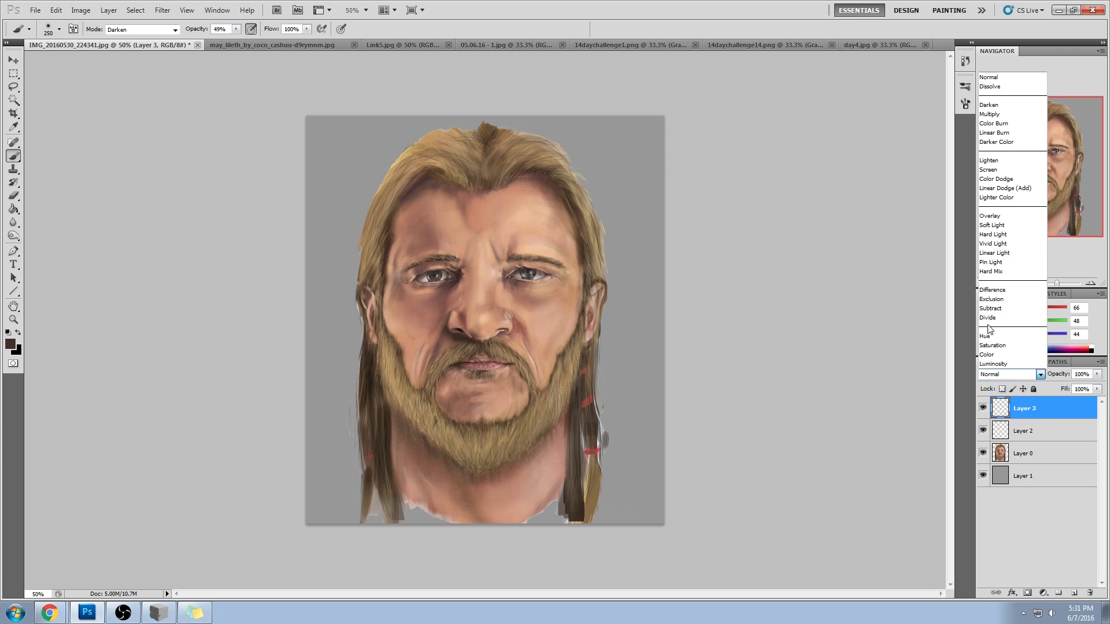
click(911, 250)
click(986, 310)
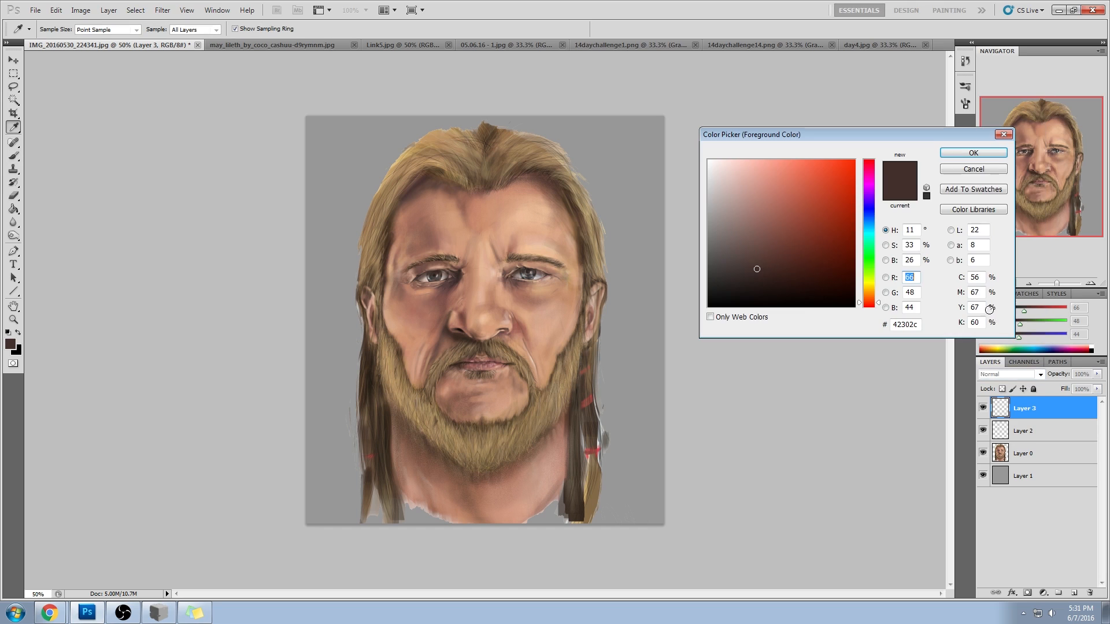
click(871, 301)
drag(872, 304, 872, 292)
drag(741, 179, 723, 164)
key(Return)
key(b)
click(174, 29)
click(119, 34)
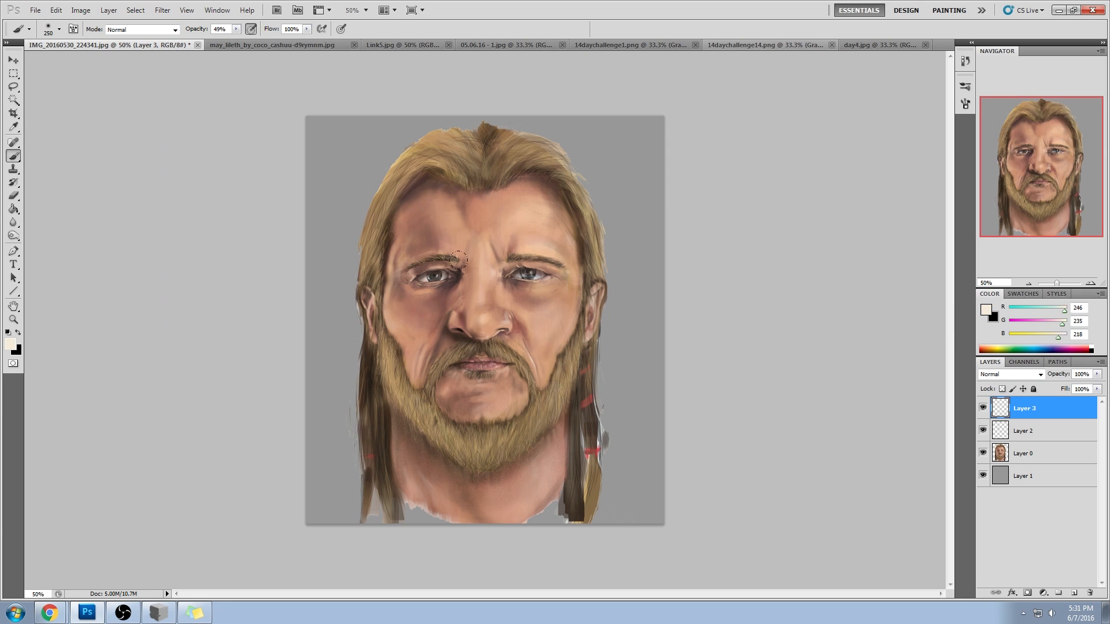
- Paint pale cream highlights along the nose bridge, reducing the brush to 60 px for the finer stroke
drag(462, 292, 465, 291)
drag(471, 295, 474, 279)
key(bracketleft)
key(bracketleft)
key(bracketleft)
key(bracketleft)
key(bracketleft)
key(bracketleft)
key(bracketleft)
key(bracketleft)
key(bracketleft)
mouse_move(485, 306)
mouse_down()
mouse_move(489, 315)
mouse_move(484, 270)
mouse_move(485, 278)
mouse_up()
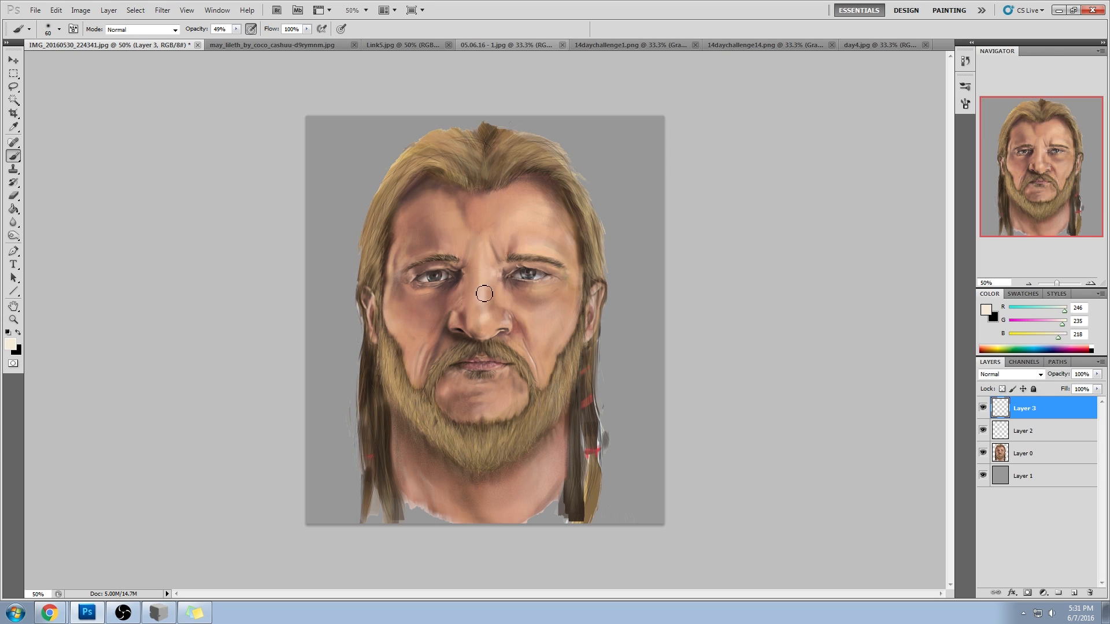
- Brush soft cream highlights onto the forehead above the eyebrow and the cheek below the eye on the face's brighter side
key(bracketright)
key(bracketright)
key(bracketright)
key(bracketright)
key(bracketright)
key(bracketright)
drag(517, 238, 538, 253)
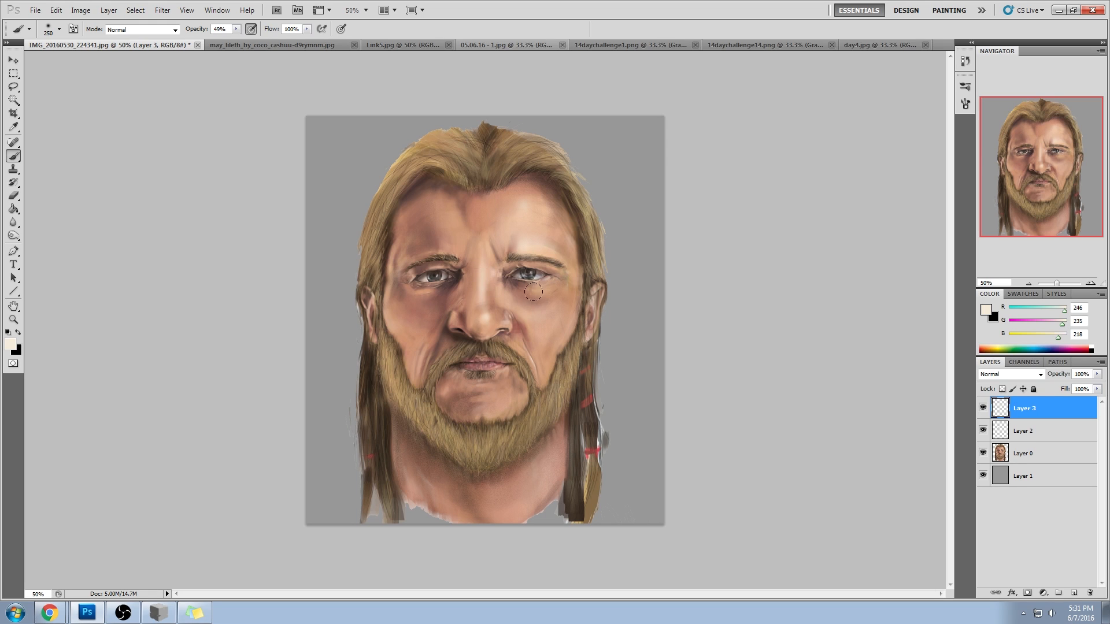
drag(539, 283, 536, 291)
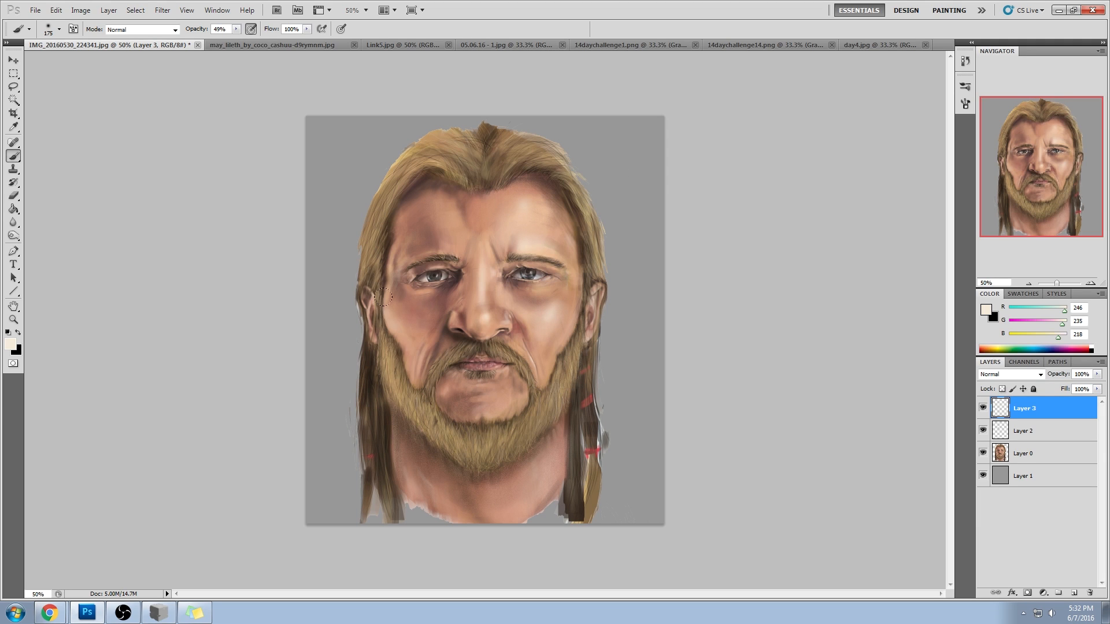
- Brush a soft cream highlight onto the chin just below the lower lip
key(bracketright)
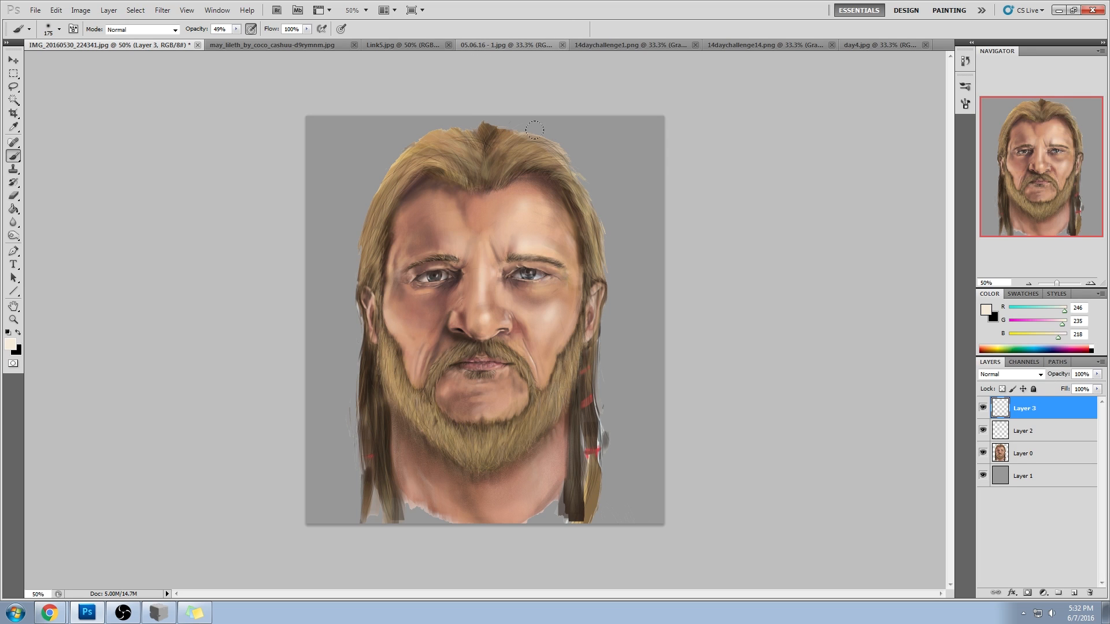
key(bracketright)
drag(481, 389, 499, 399)
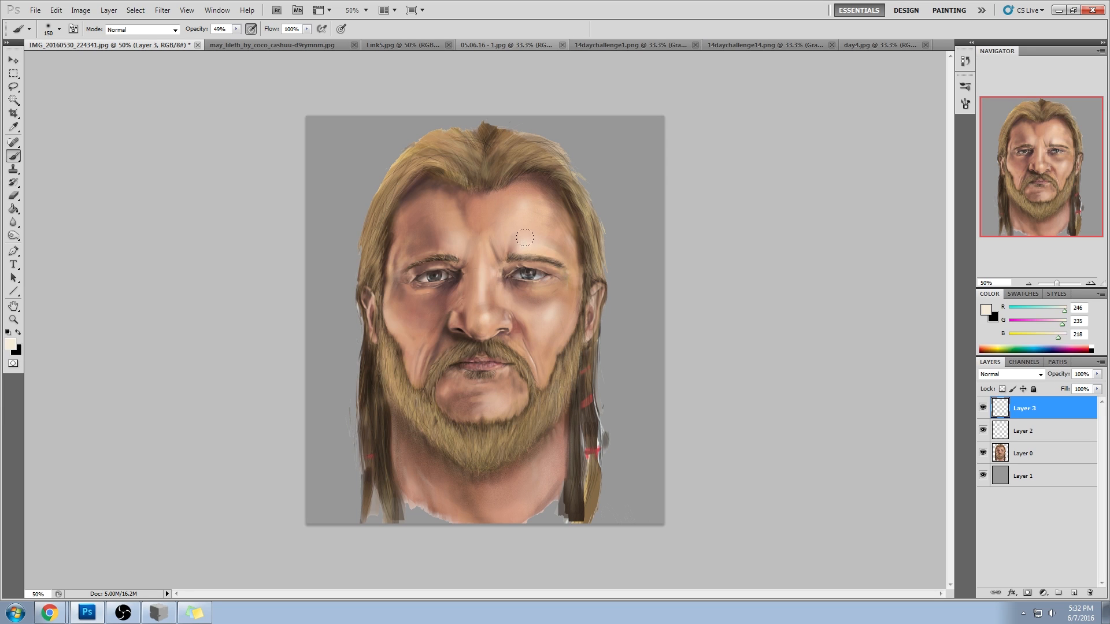
key(bracketright)
key(bracketright)
key(i)
click(986, 310)
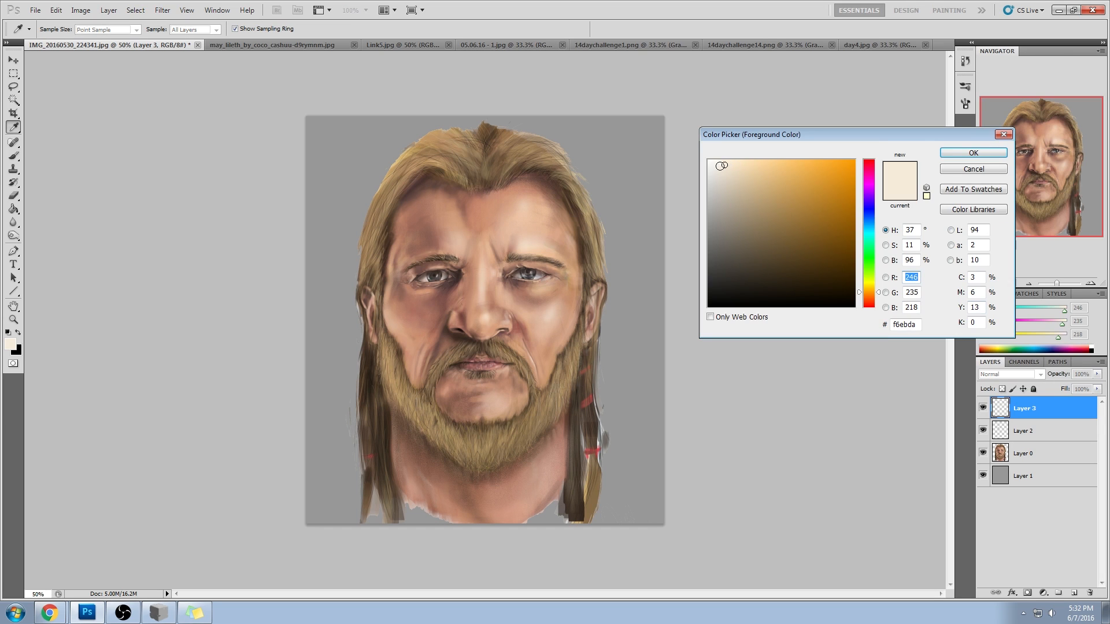
click(999, 152)
key(b)
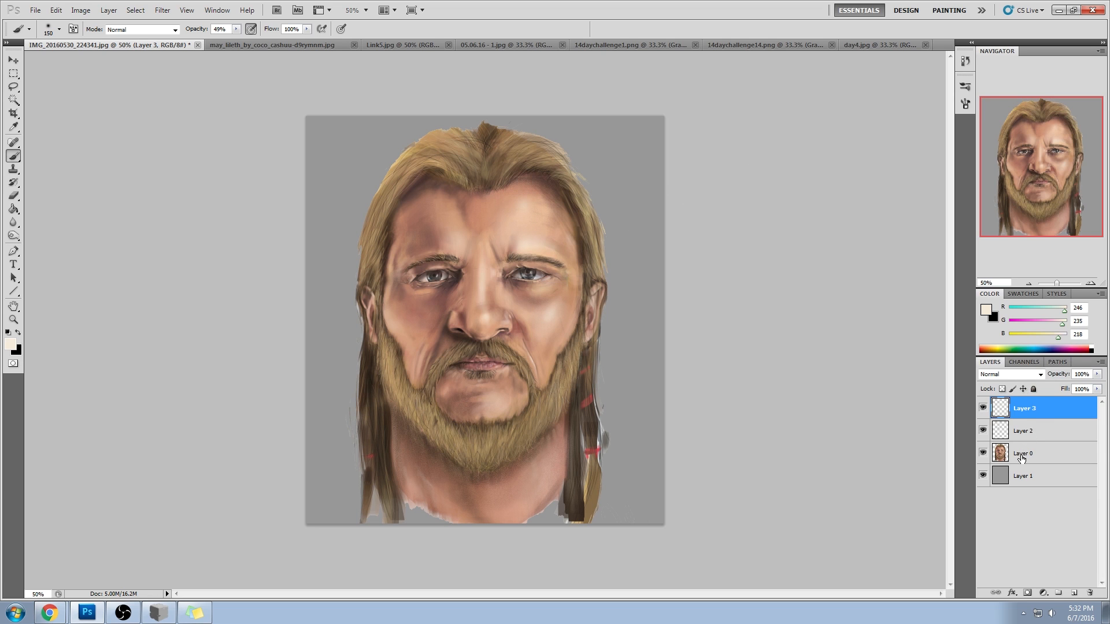
- Merge the two painted layers and the portrait down into the gray Layer 1
right_click(1041, 428)
click(1036, 424)
right_click(1033, 411)
click(1052, 378)
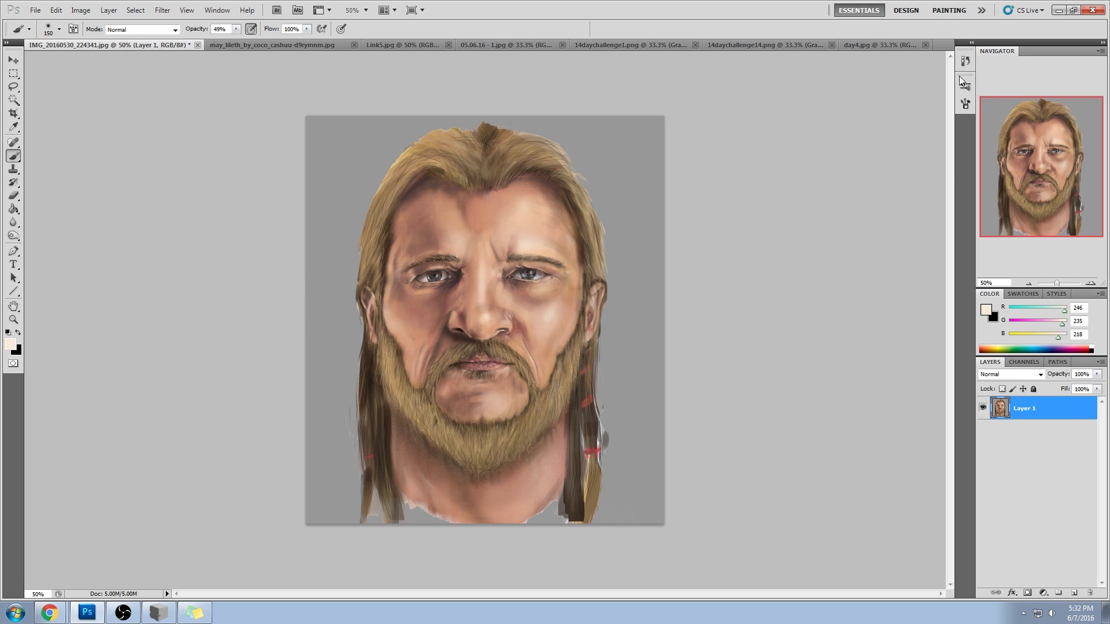
- Compare the opened original with the final merged portrait using the history states
click(969, 61)
drag(946, 381, 873, 429)
click(930, 68)
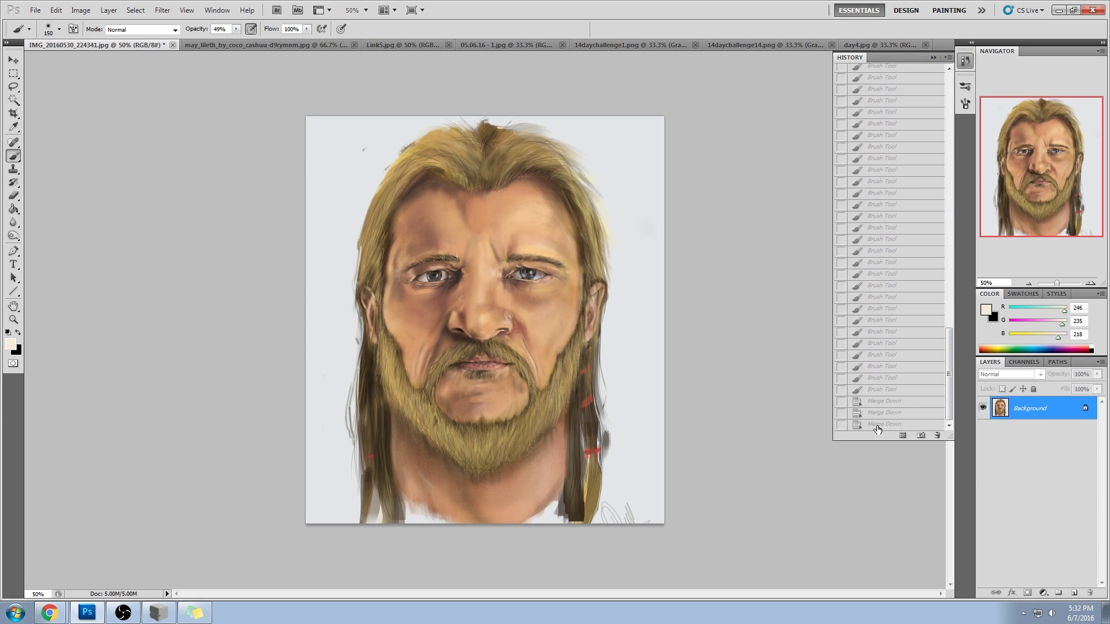
click(880, 426)
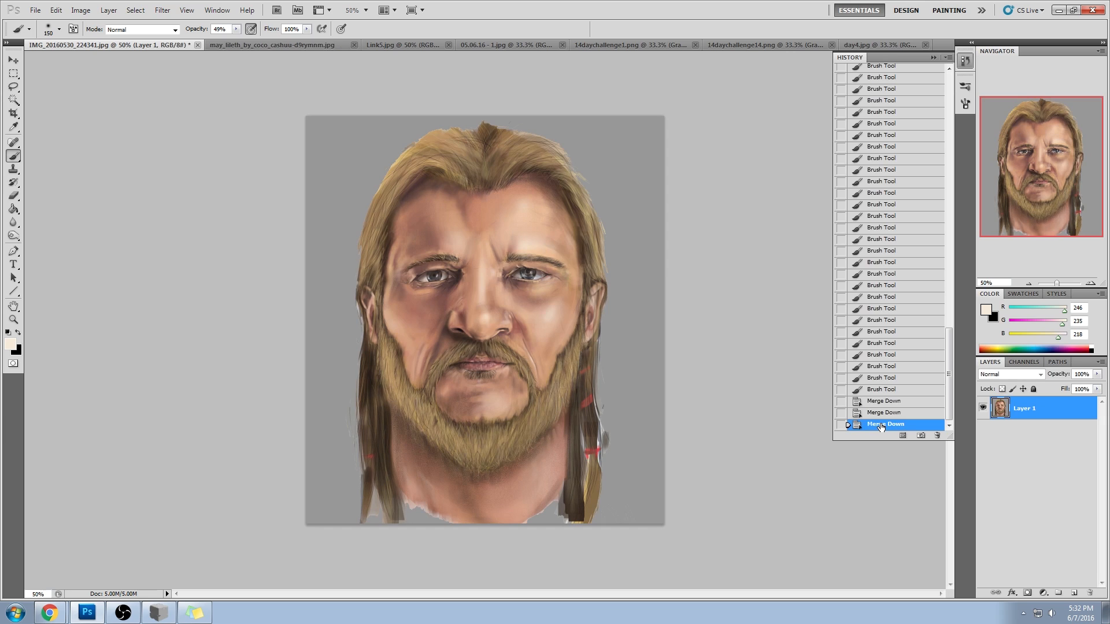
click(933, 57)
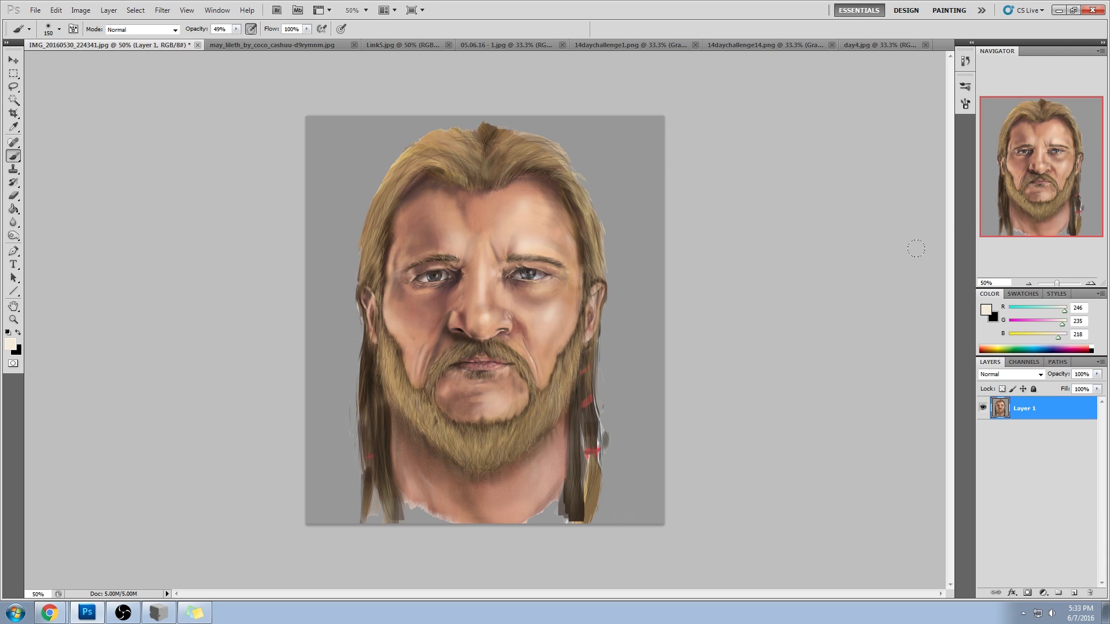
- Copy the whole corrected portrait, revert to the opened original and paste the corrected version in place as a new layer
key(ctrl+a)
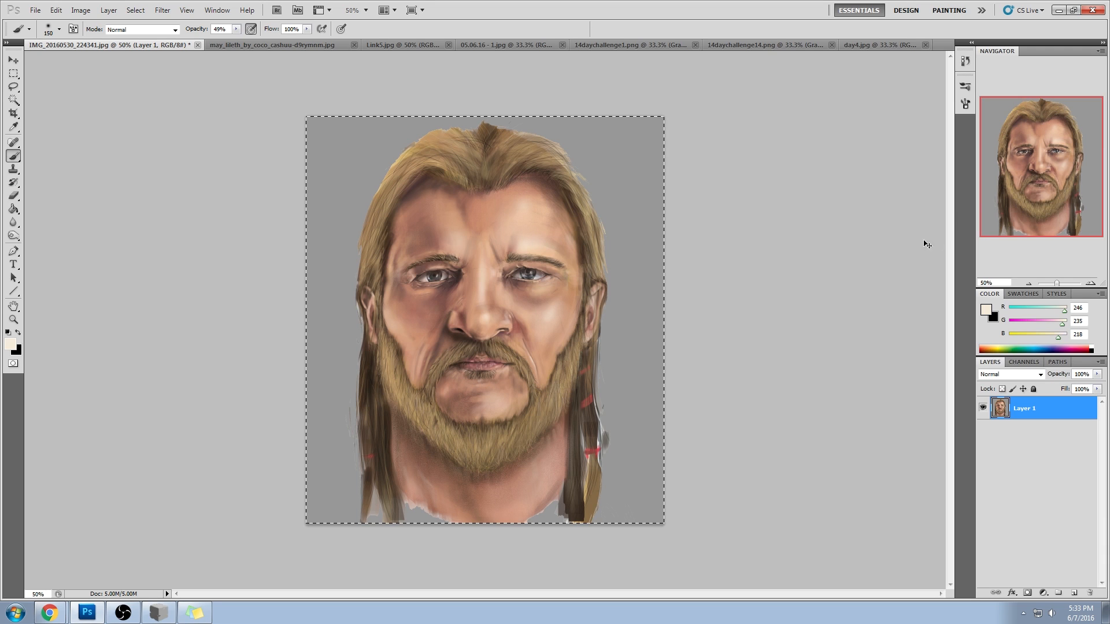
click(965, 61)
scroll(916, 231, up, 8)
click(912, 78)
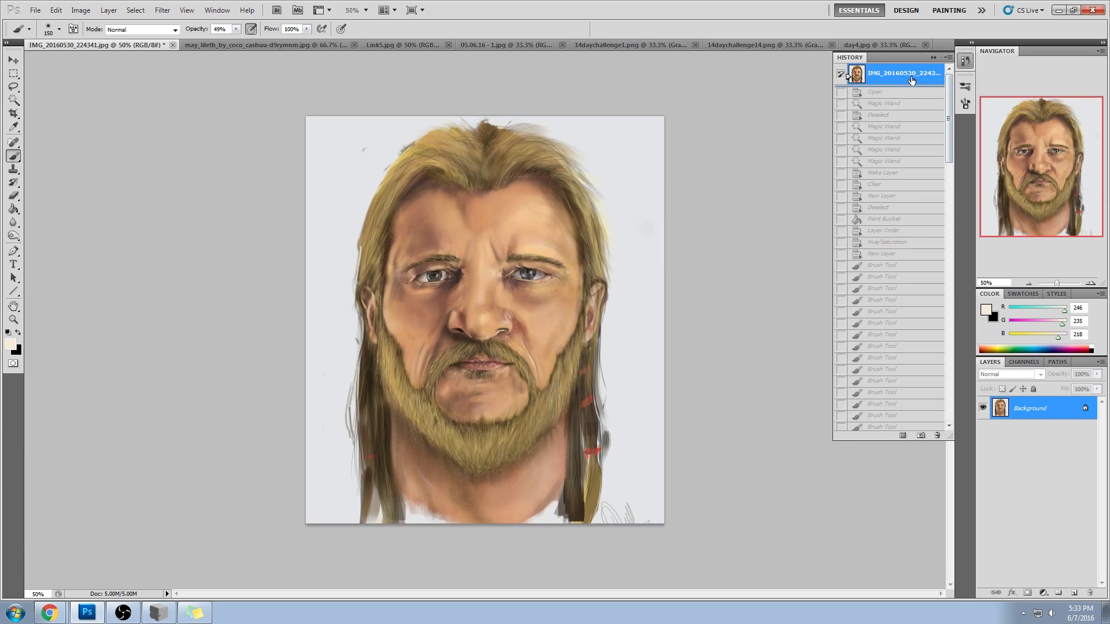
key(ctrl+shift+v)
- Toggle the visibility of Layer 1 to compare the corrected portrait with the original Background
click(983, 408)
click(983, 410)
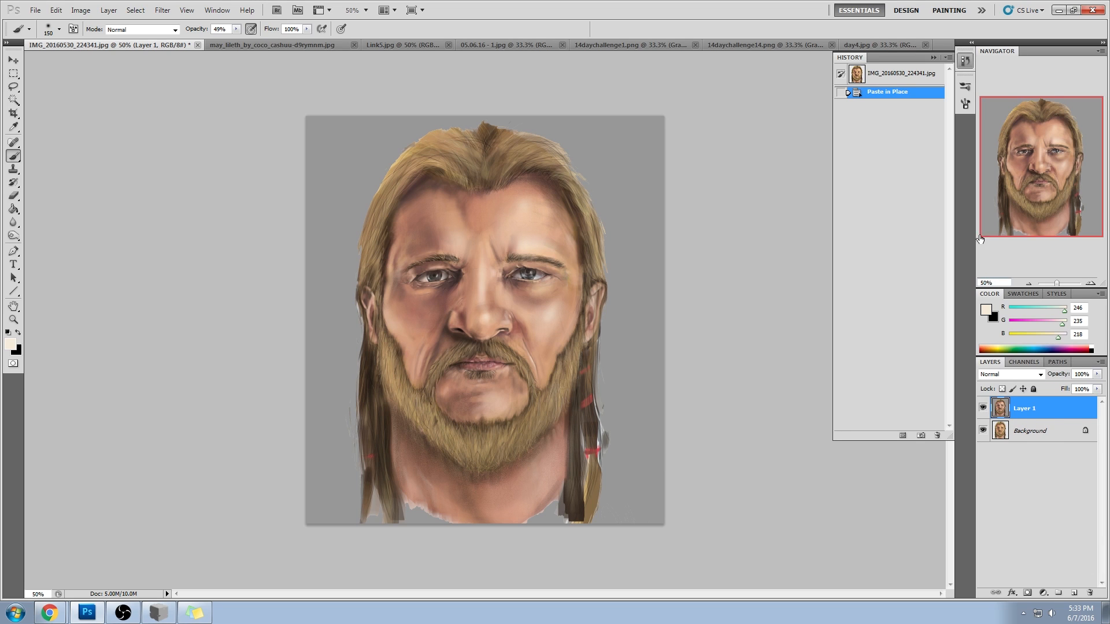
click(934, 58)
click(983, 410)
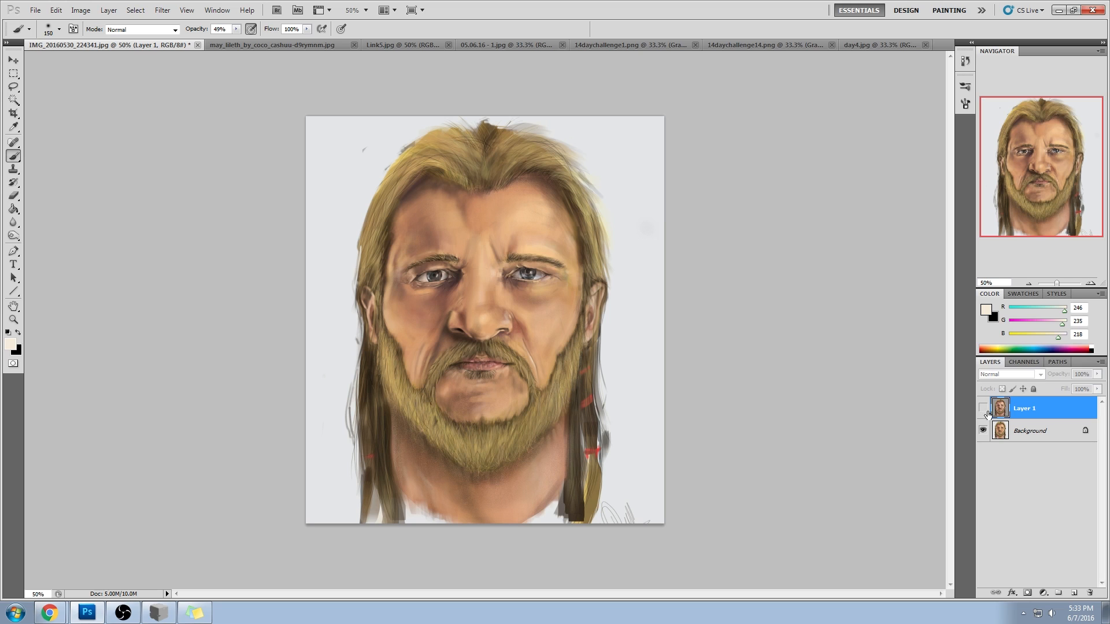
click(983, 409)
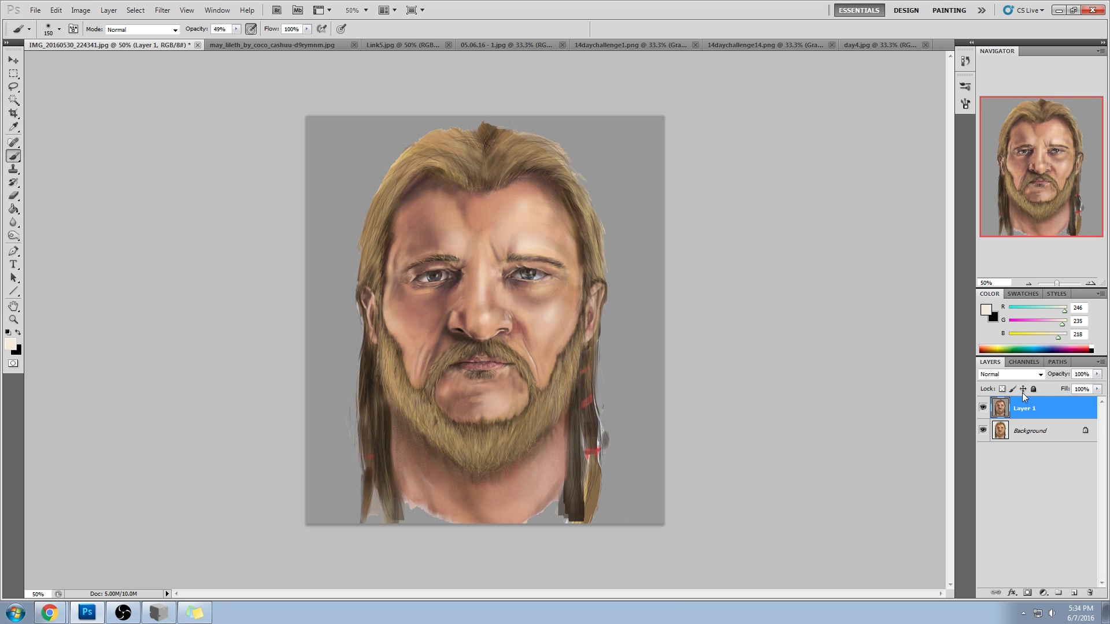
- Desaturate parts of the beard with the Sponge tool and compare the corrected portrait with the original by toggling Layer 1
drag(14, 222, 43, 262)
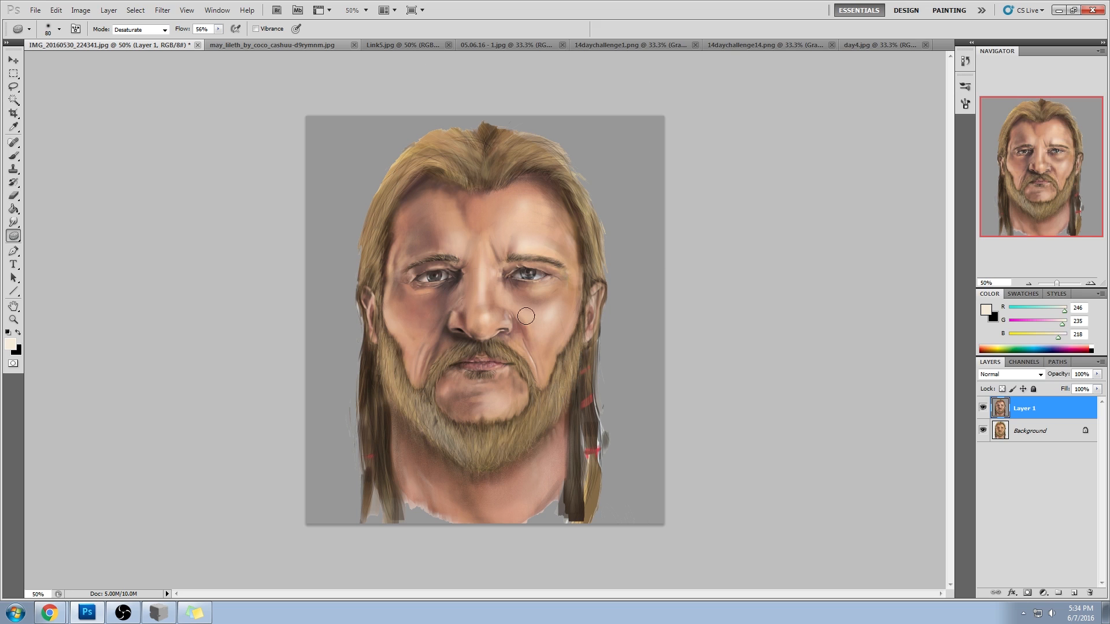
click(983, 408)
click(983, 408)
click(983, 408)
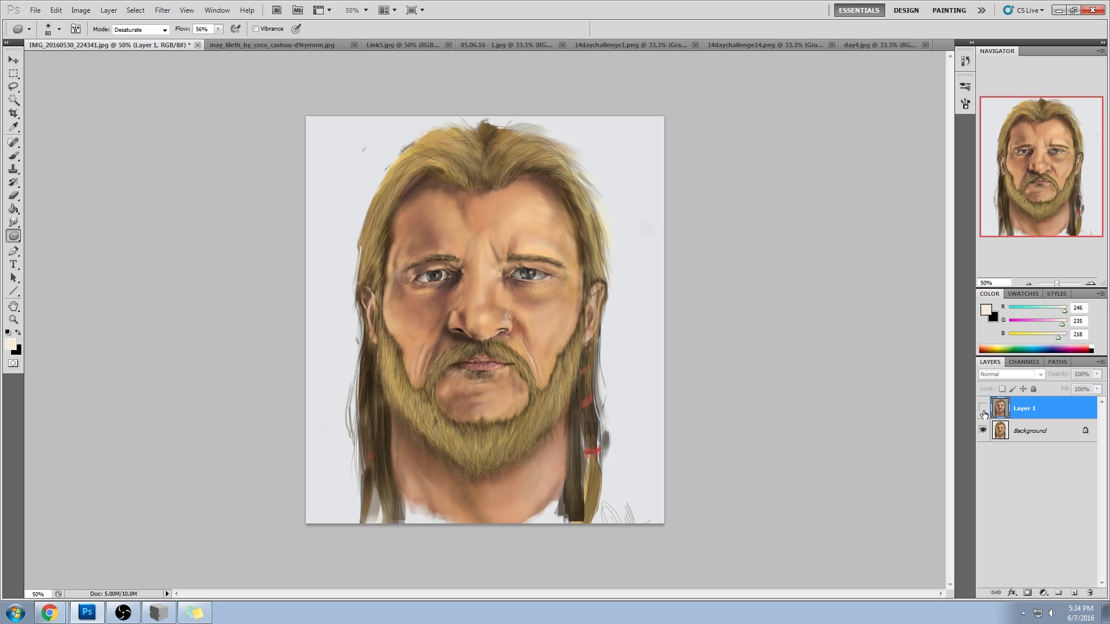
click(983, 408)
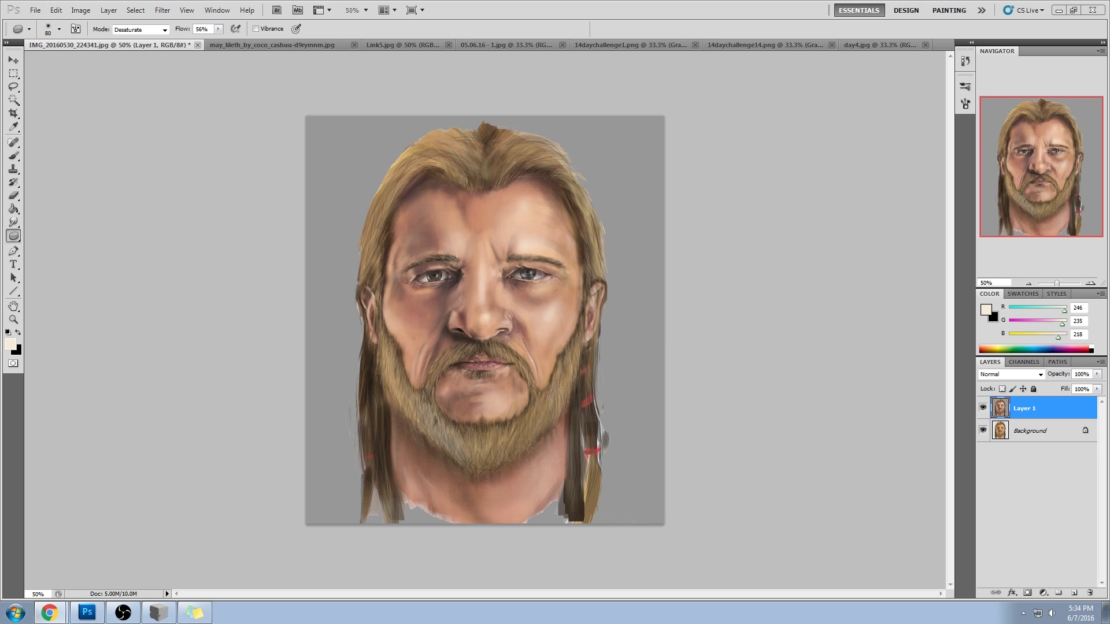
click(838, 280)
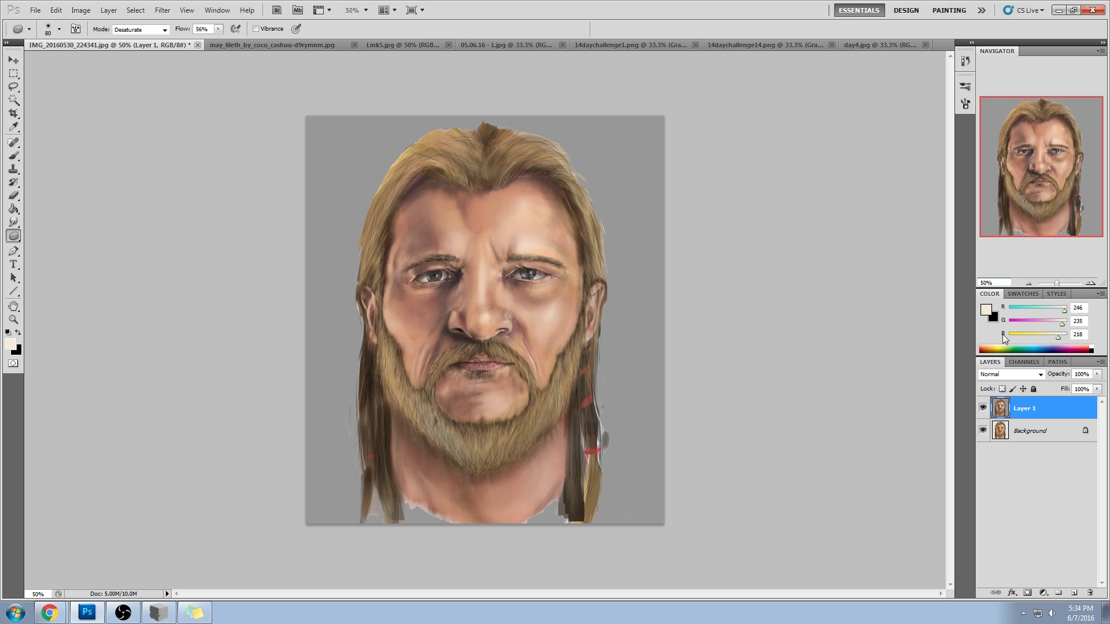
click(984, 408)
click(983, 408)
click(984, 410)
click(984, 411)
- Merge Layer 1 into the Background, and close the bearded man's portrait with its changes saved
right_click(1049, 410)
click(1060, 400)
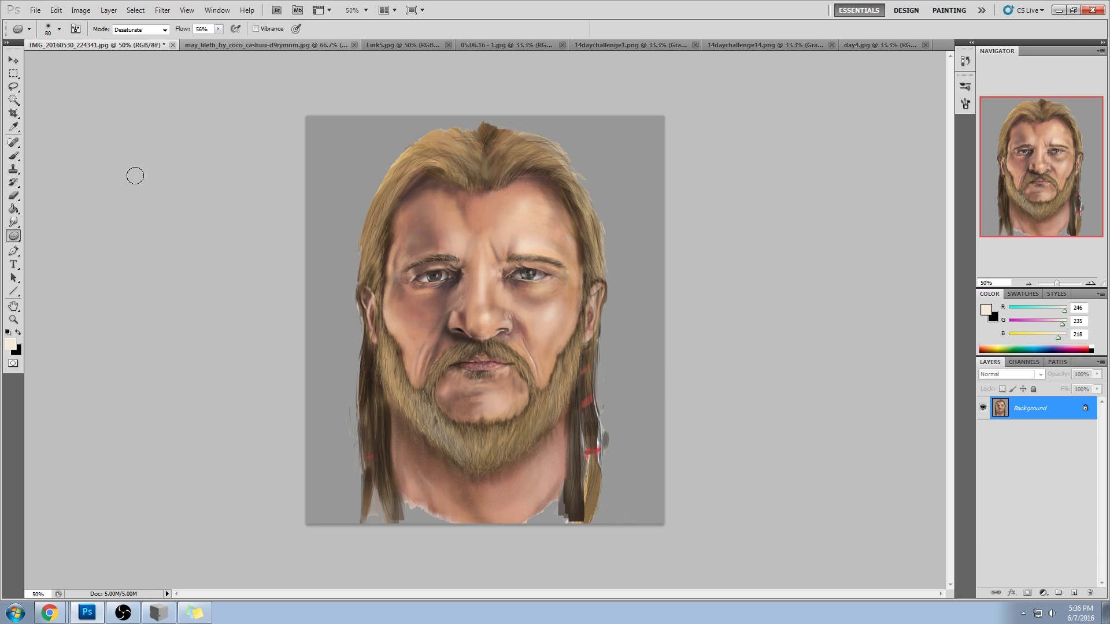
click(173, 45)
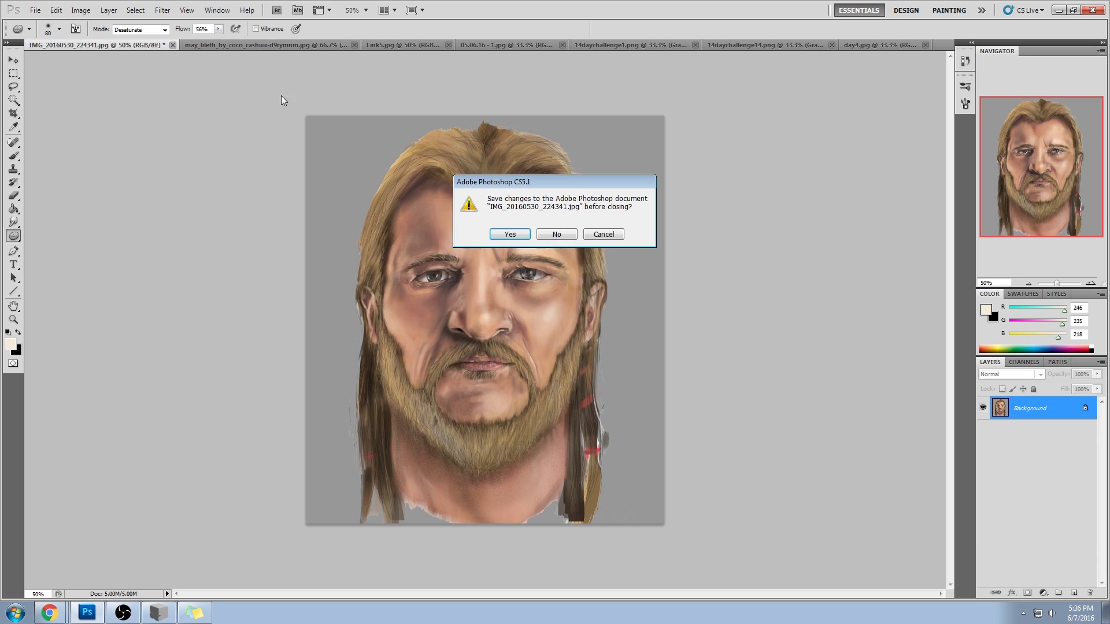
click(520, 233)
click(617, 165)
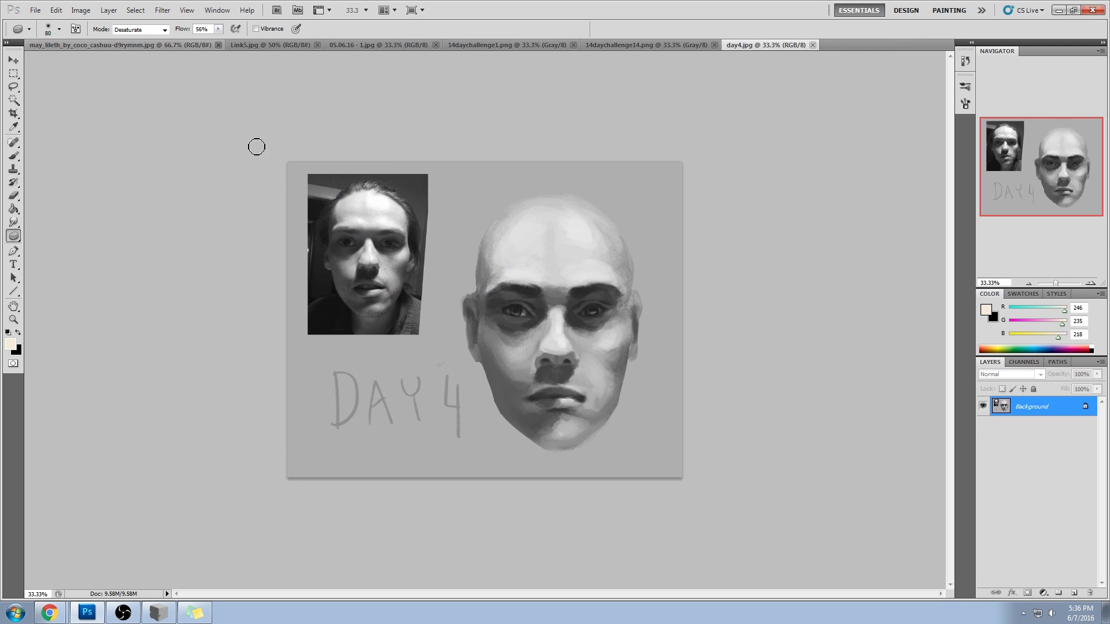
- Switch to the may_lileth_by_coco_cashuu document and show the figure's face and upper body at 100%
click(191, 44)
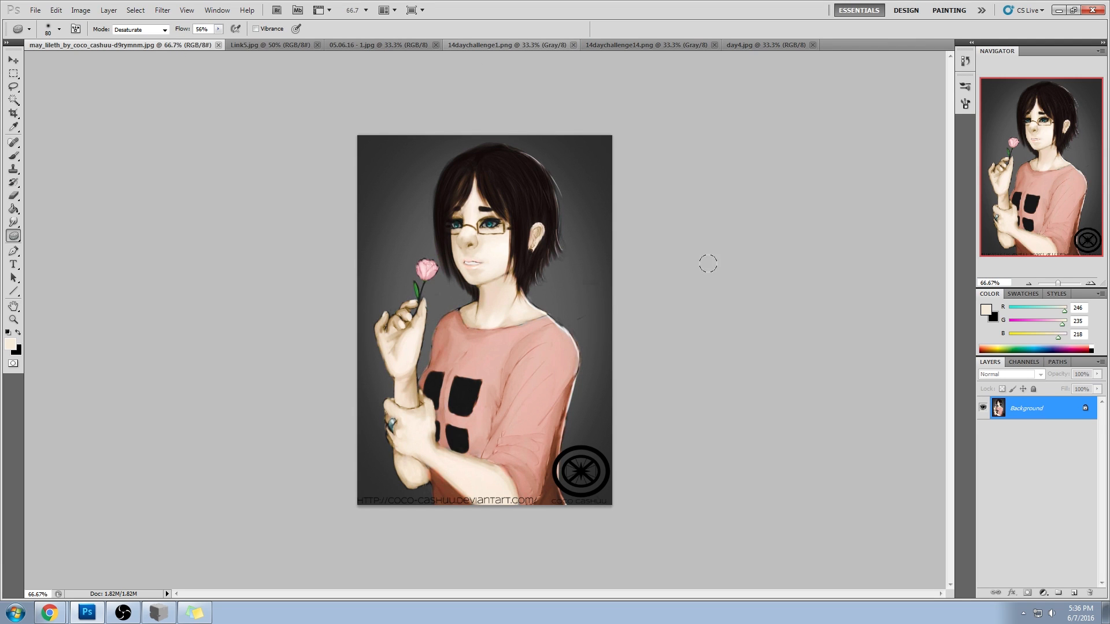
click(416, 144)
key(z)
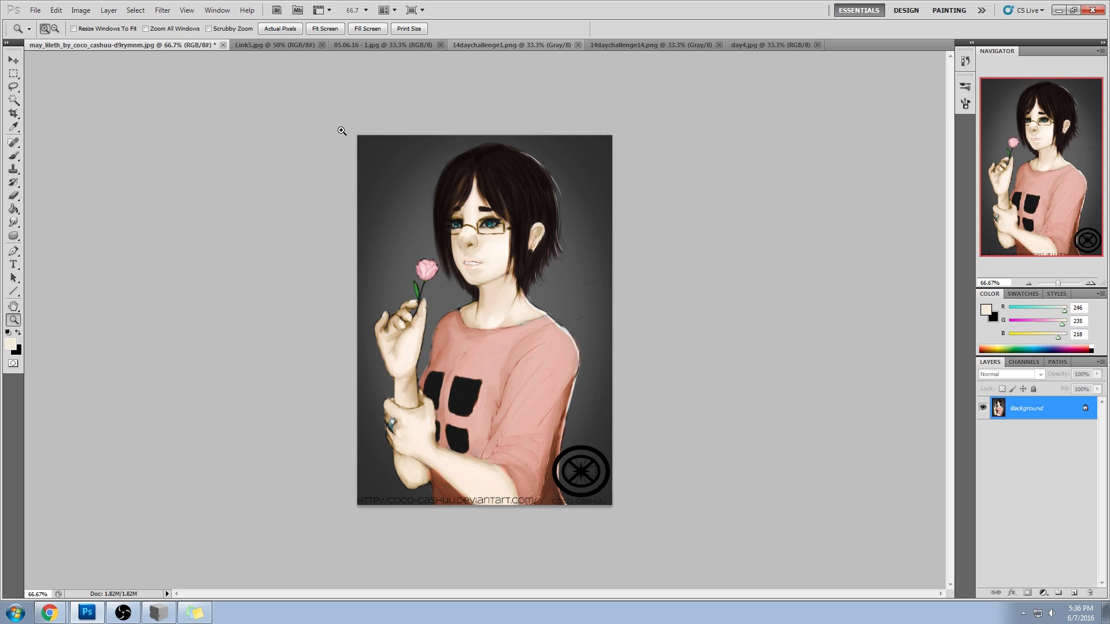
drag(616, 343, 615, 343)
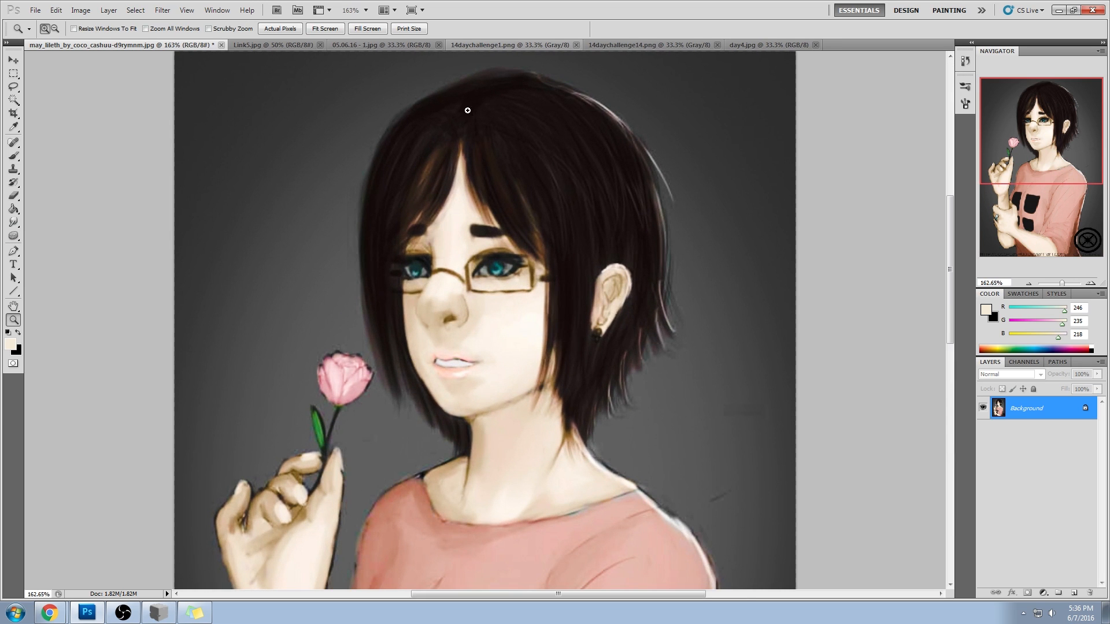
alt+click(513, 258)
drag(492, 296, 522, 244)
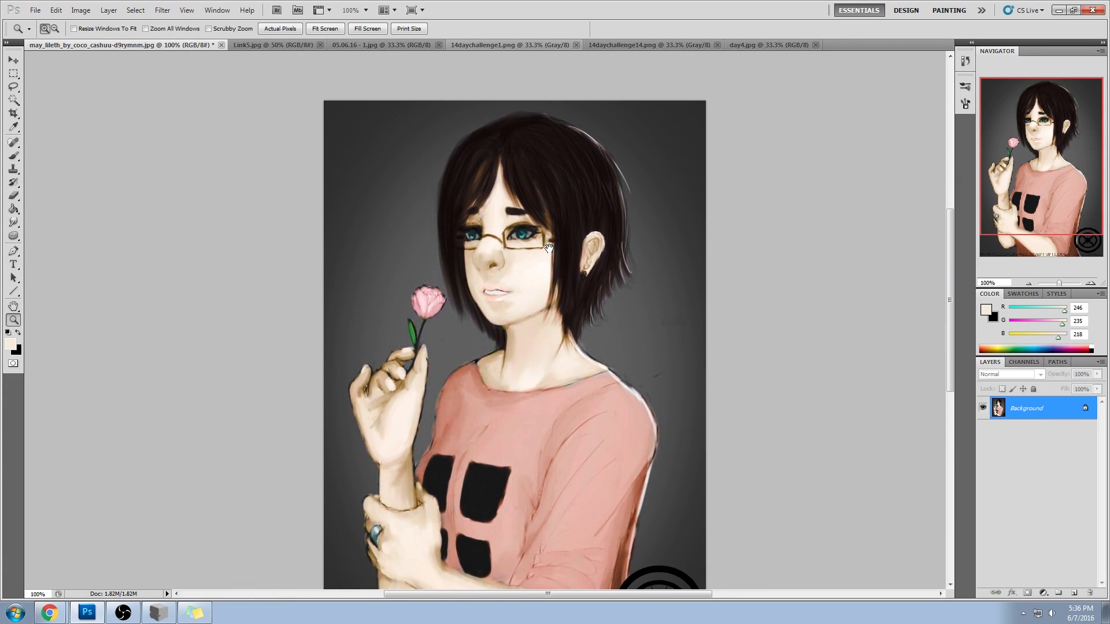
mouse_move(581, 269)
mouse_down()
mouse_move(593, 205)
mouse_move(574, 260)
mouse_up()
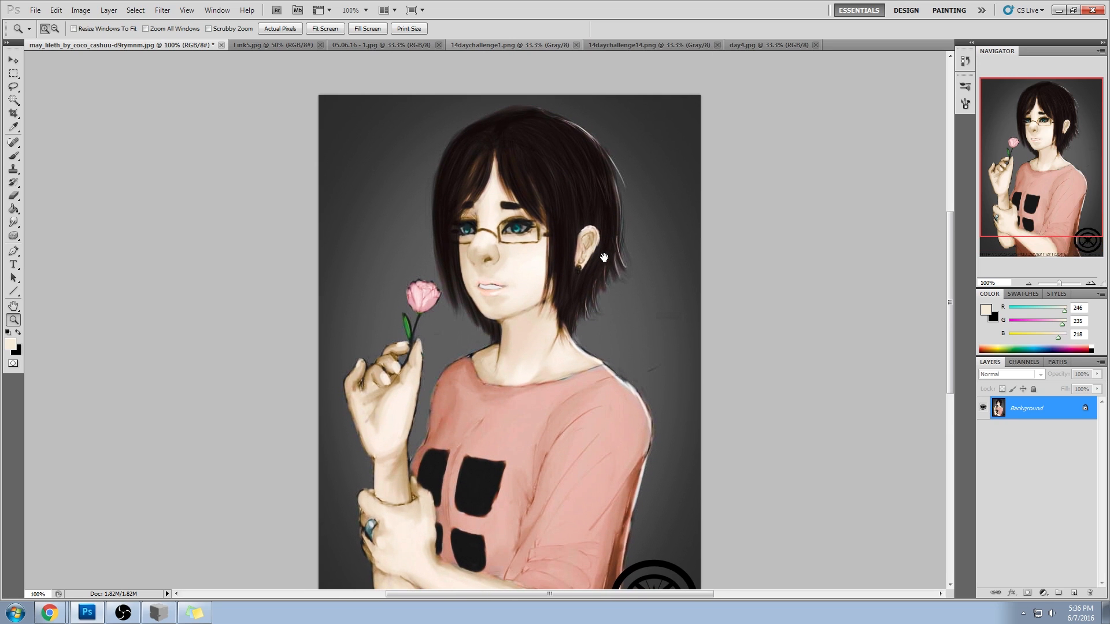
- Copy the nose onto its own layer and shrink it to about 83%, cleaning up its overlapping edges
key(l)
drag(509, 256, 496, 238)
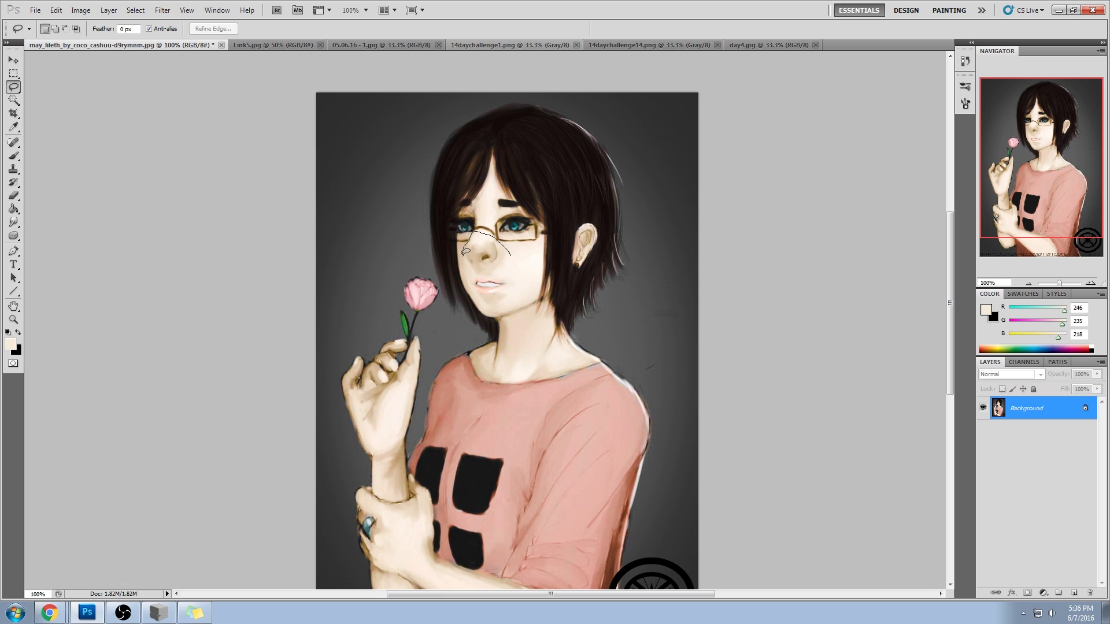
drag(488, 270, 489, 270)
key(shift)
key(ctrl+j)
key(ctrl+t)
drag(462, 273, 495, 263)
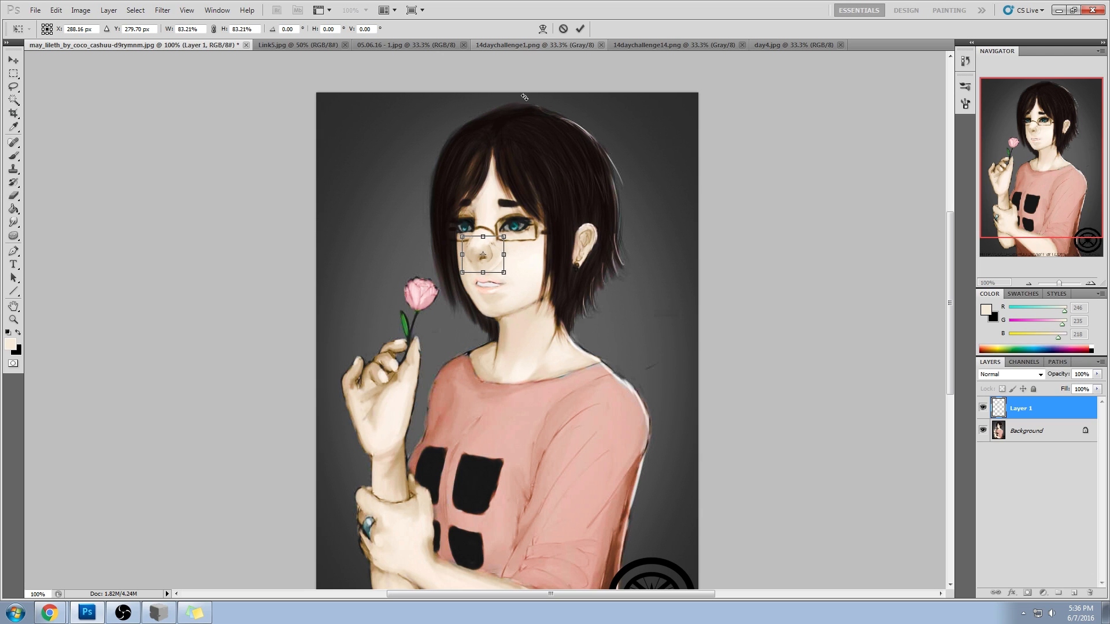
click(581, 29)
key(e)
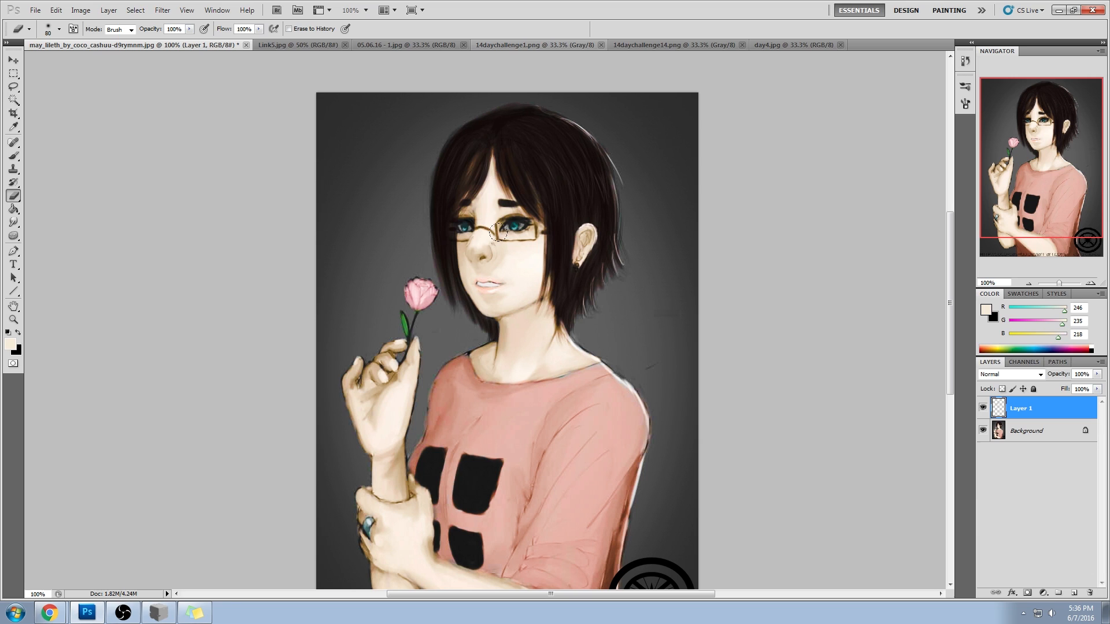
- Paint sampled light skin tones around the reduced nose with a 65 px brush at 85% opacity
key(b)
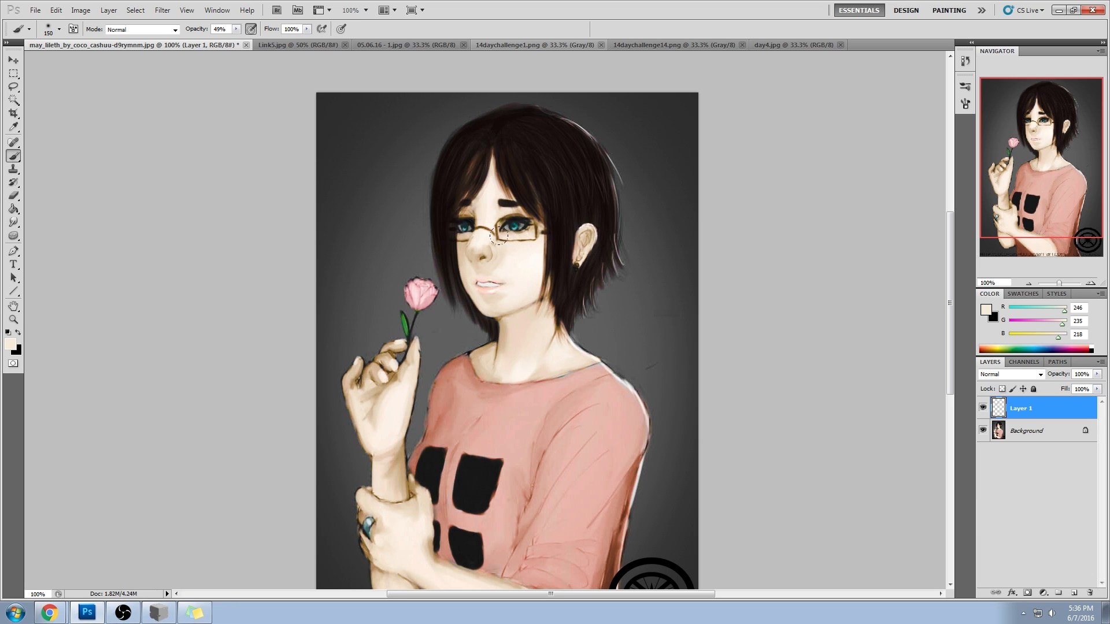
right_click(522, 255)
double_click(644, 504)
alt+click(511, 268)
drag(236, 29, 260, 41)
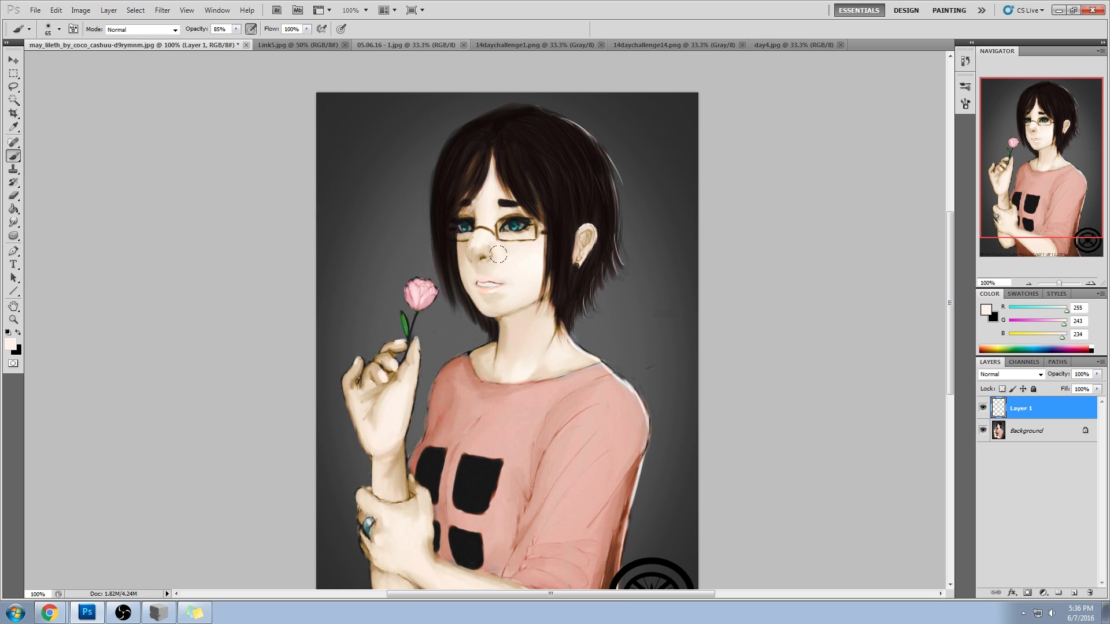
alt+click(480, 235)
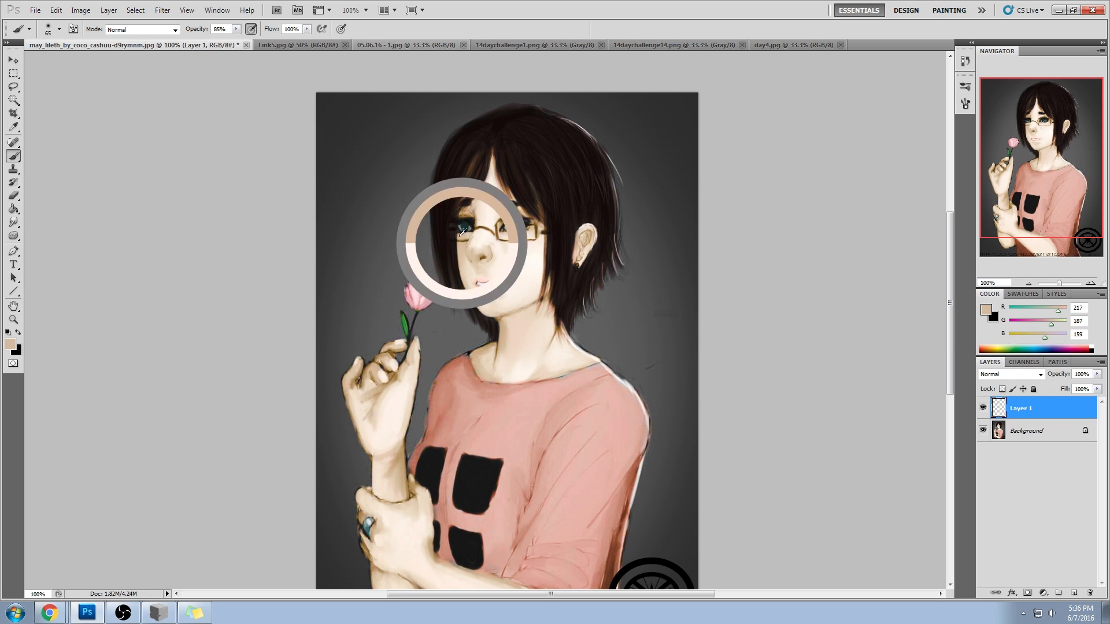
- Refine the nose shading with sampled skin tones, using a much smaller brush at 100% opacity
drag(235, 29, 252, 42)
click(184, 94)
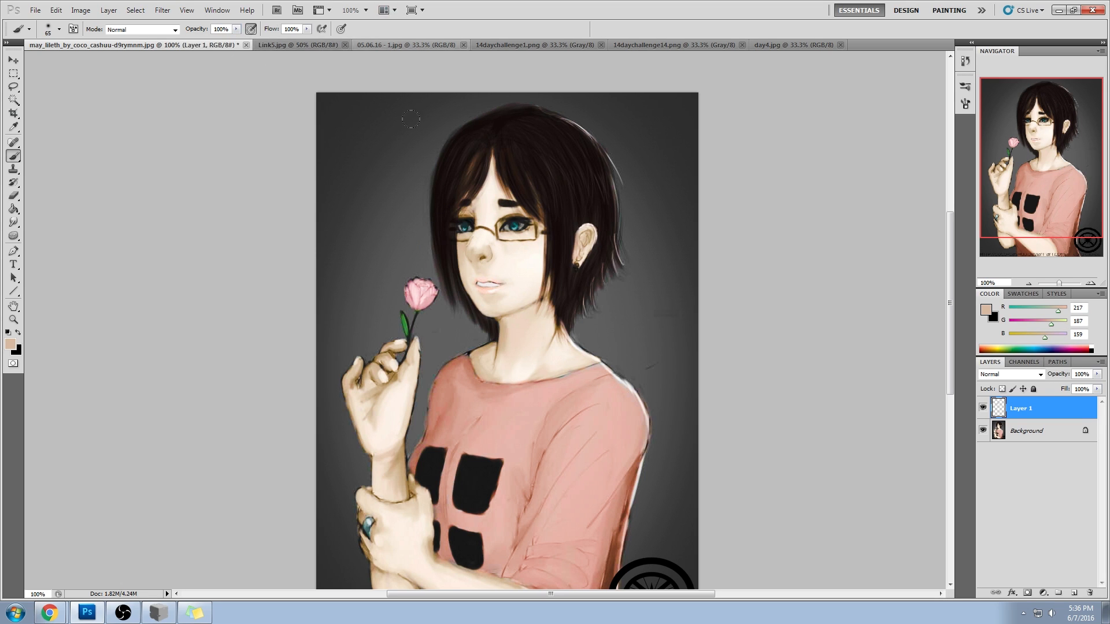
key(bracketleft)
key(bracketleft)
key(bracketleft)
key(bracketleft)
key(bracketleft)
alt+click(471, 254)
alt+click(471, 253)
drag(475, 252, 481, 241)
- Touch up the glasses' bridge above the nose with a fine brush and brown sampled from the frame
alt+click(473, 230)
alt+click(476, 232)
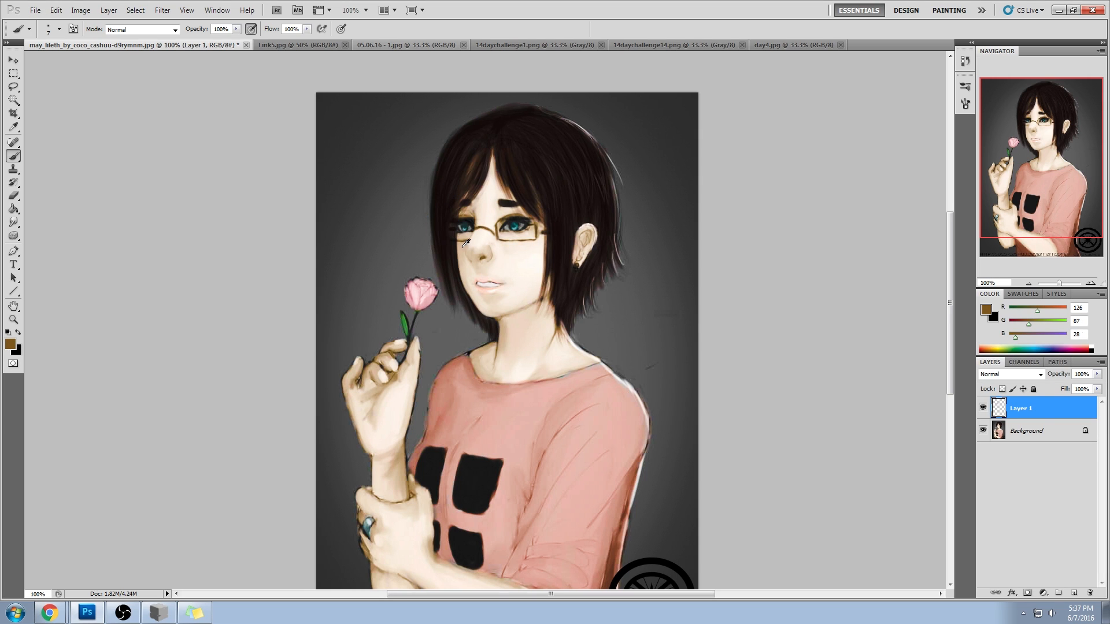
alt+click(467, 244)
- Smooth the skin around the nose and cheek with sampled light tones, using brushes of 60 and 30 px
alt+click(485, 234)
key(bracketright)
key(bracketright)
key(bracketright)
key(bracketright)
key(bracketright)
key(bracketright)
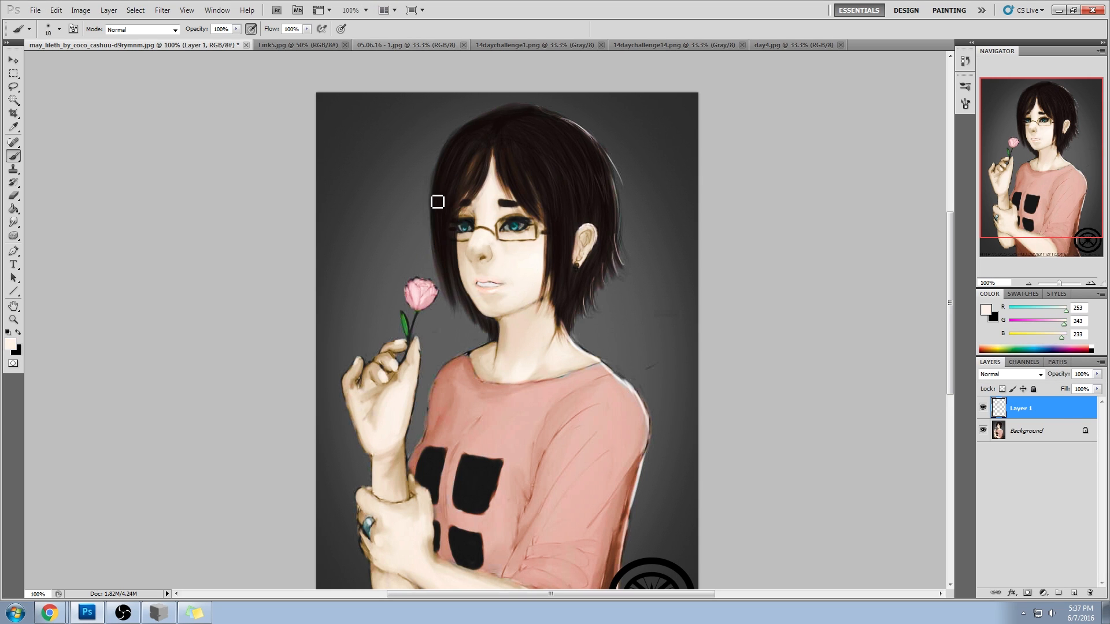
key(bracketright)
key(bracketright)
key(bracketright)
key(bracketright)
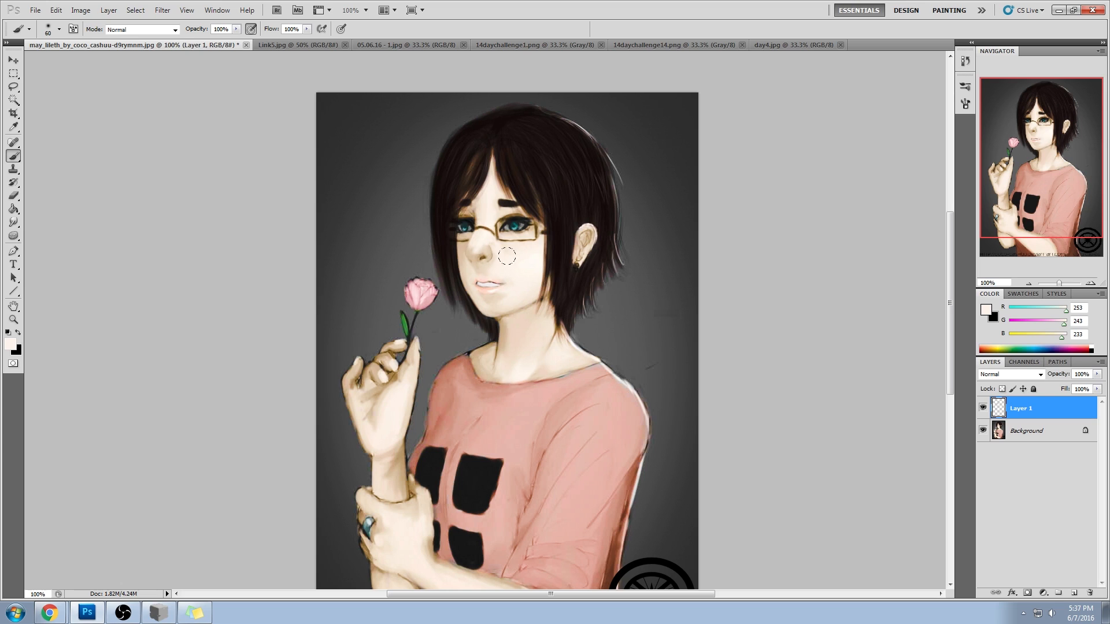
key(bracketleft)
key(bracketleft)
key(bracketleft)
alt+click(485, 255)
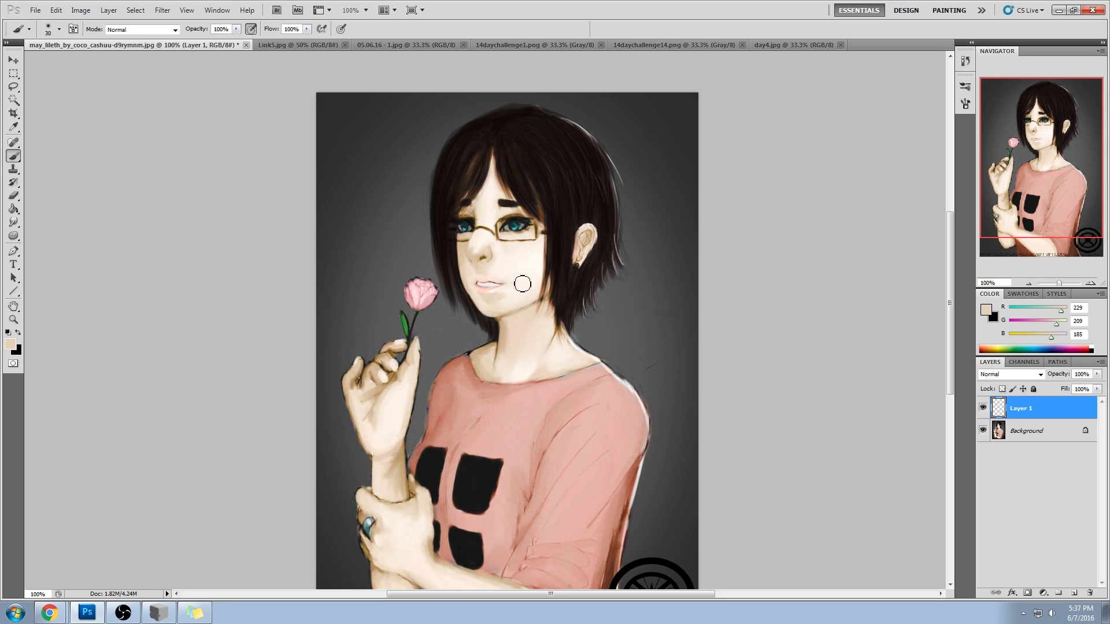
- Merge the nose corrections into the Background and copy the mouth and chin area onto a new layer
key(l)
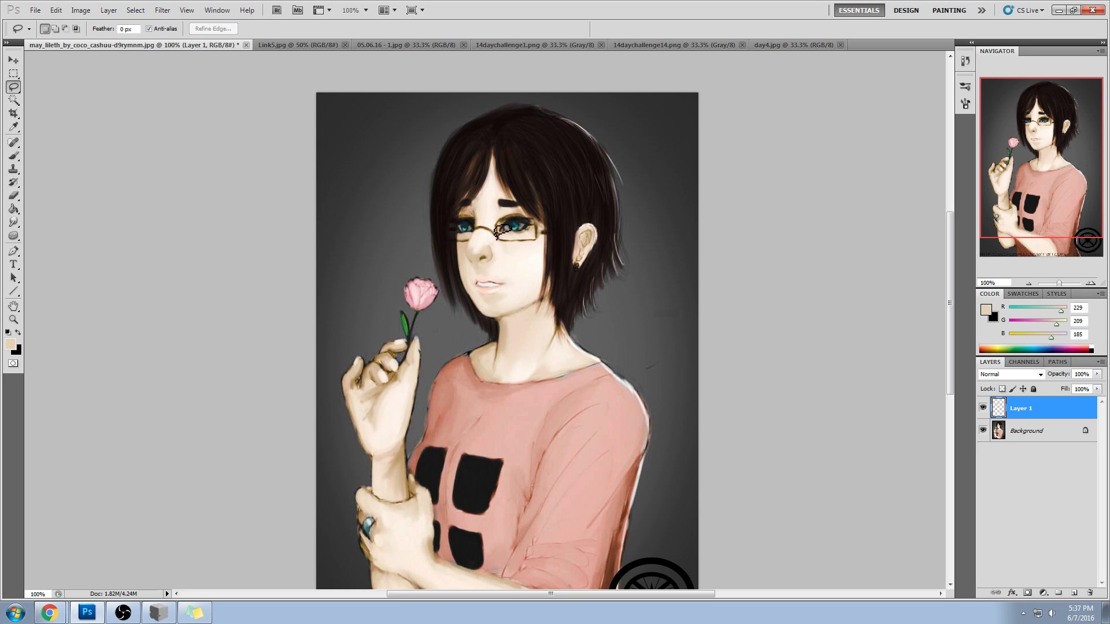
mouse_move(491, 284)
mouse_down()
mouse_move(518, 277)
mouse_move(472, 293)
mouse_move(516, 288)
mouse_up()
key(ctrl+j)
key(v)
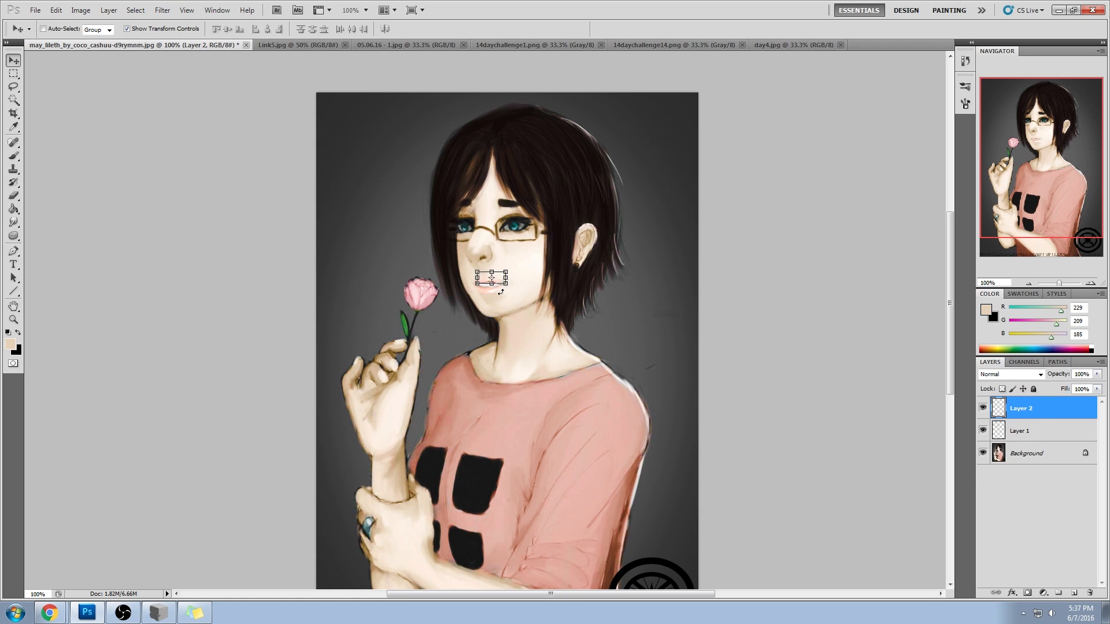
ctrl+click(999, 408)
right_click(1035, 412)
click(1035, 457)
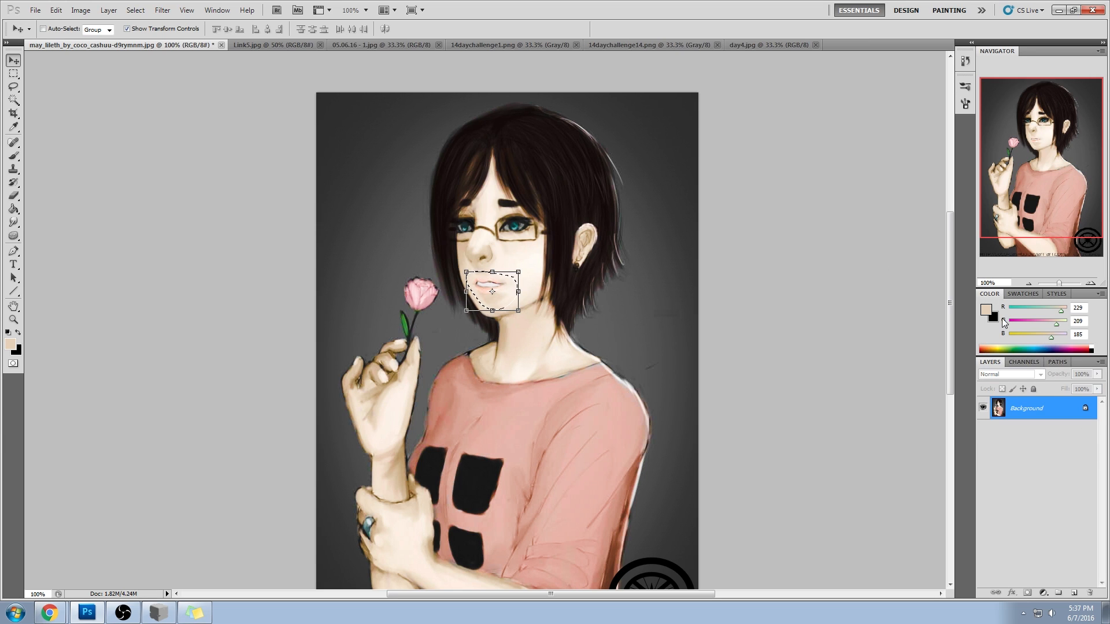
key(ctrl+j)
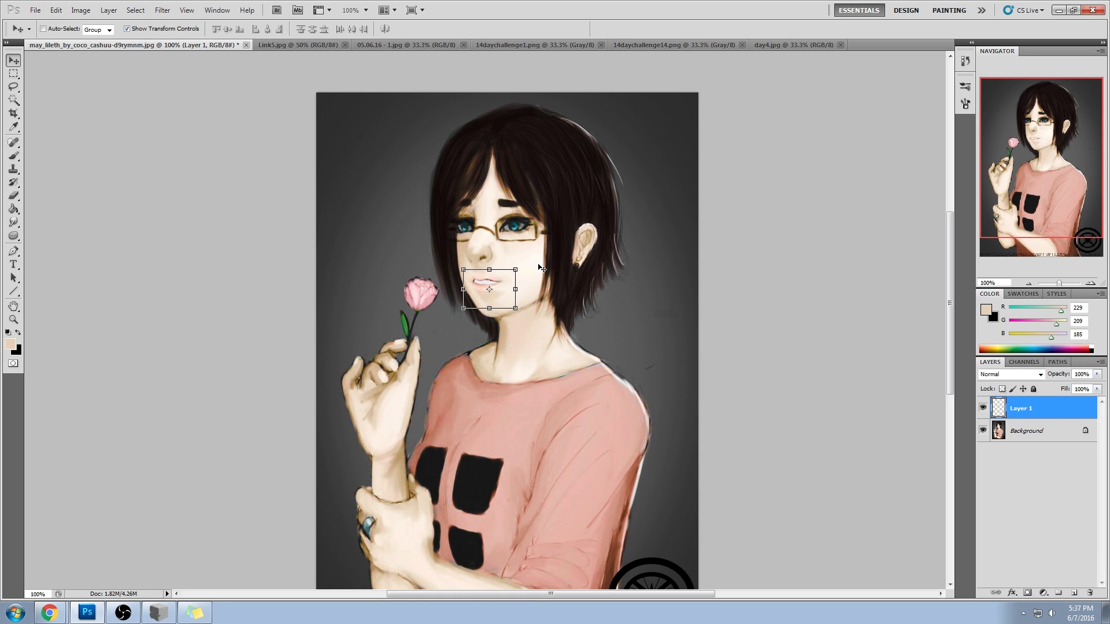
- Transform the copied mouth and chin area slightly and merge it into the Background
key(m)
right_click(570, 227)
click(613, 230)
key(Return)
right_click(1060, 411)
click(1060, 393)
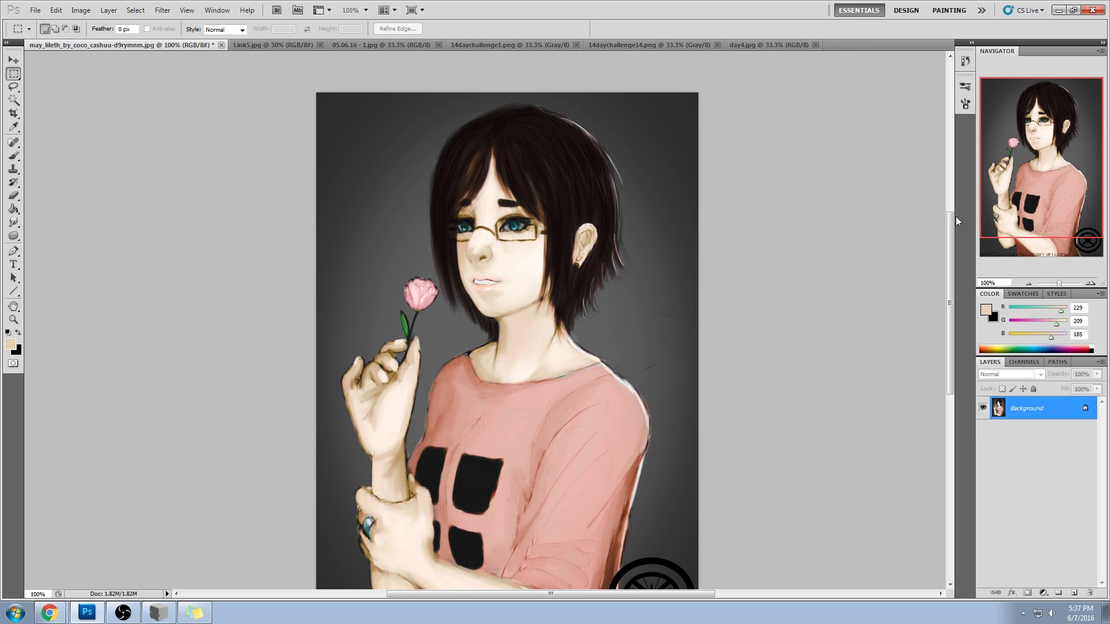
- Copy the whole corrected painting, revert to the opened original and paste the corrected version in place as a new layer
key(ctrl+a)
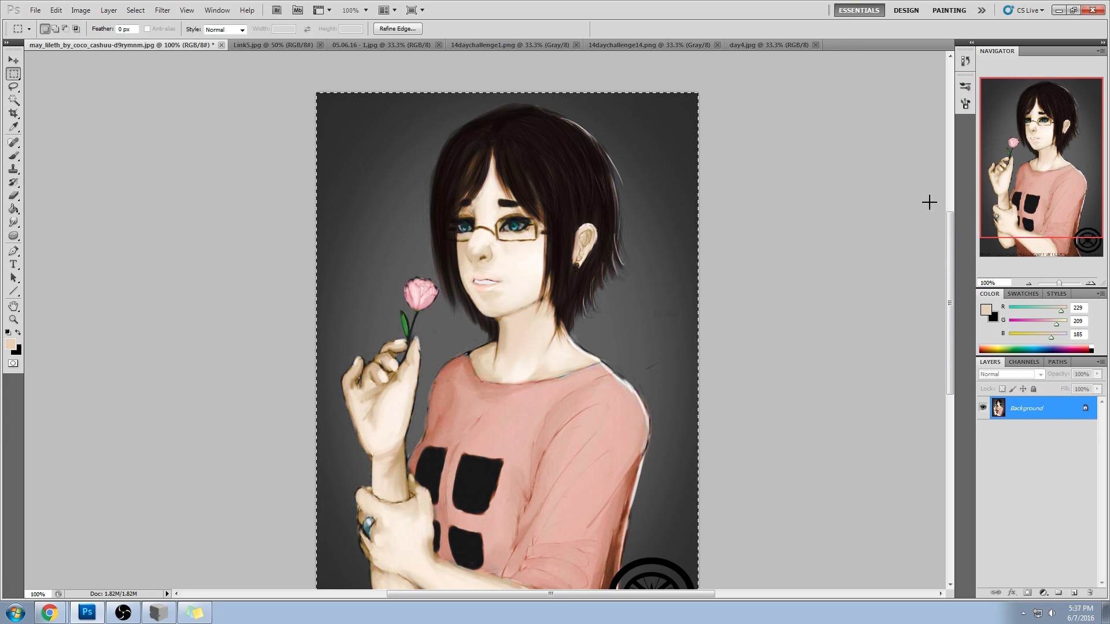
click(966, 104)
scroll(926, 84, up, 10)
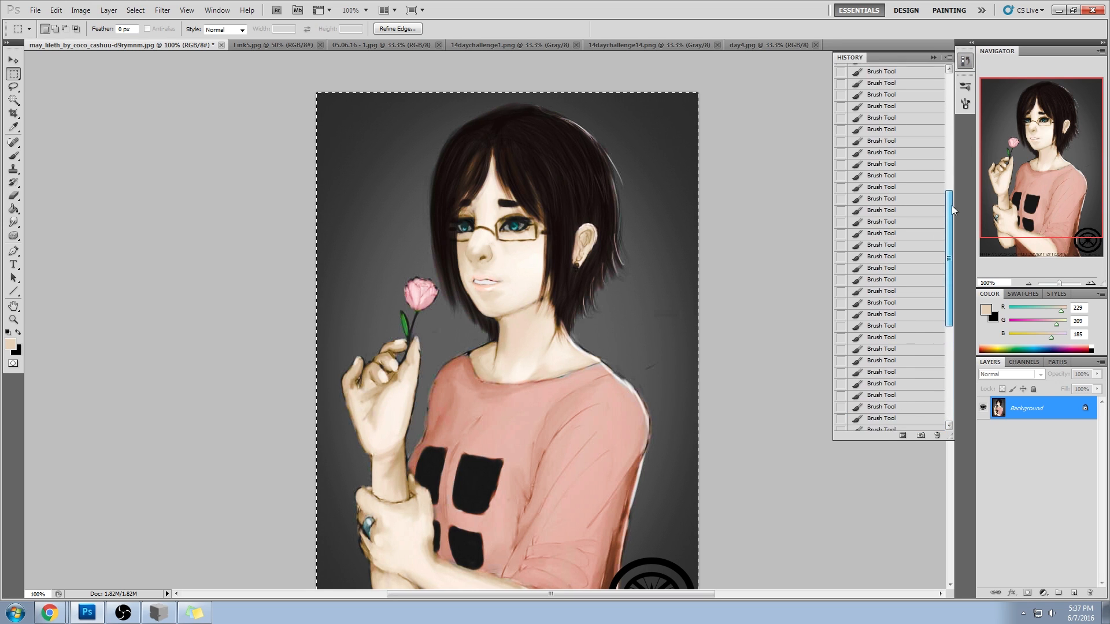
click(926, 81)
key(ctrl+shift+v)
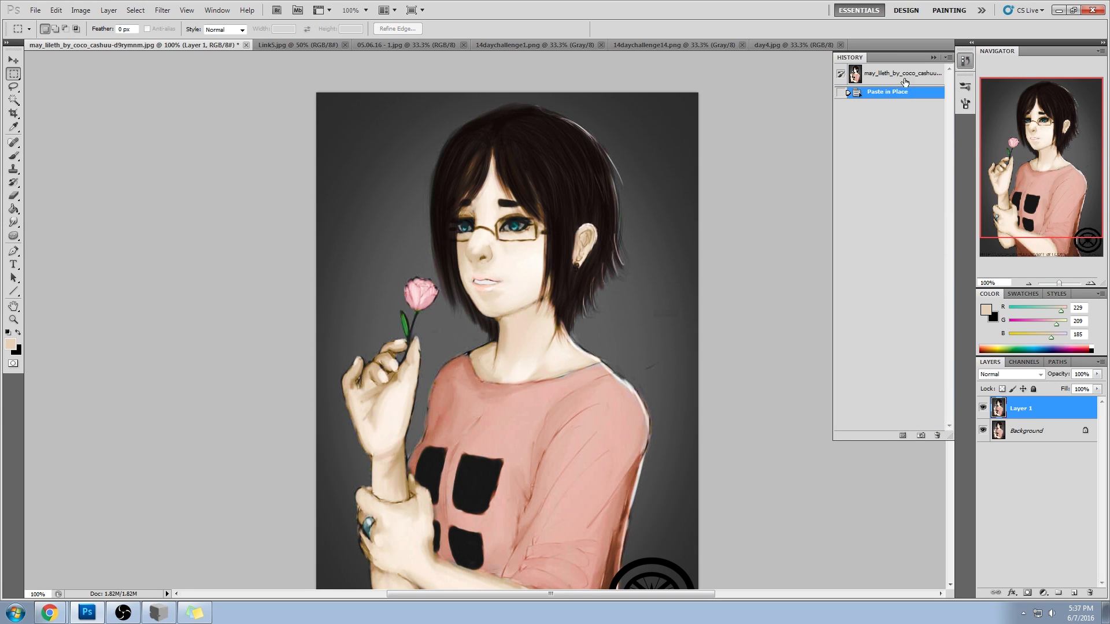
- Toggle the visibility of Layer 1 to compare the corrected nose and mouth with the original painting
click(933, 59)
click(983, 409)
click(983, 409)
click(983, 409)
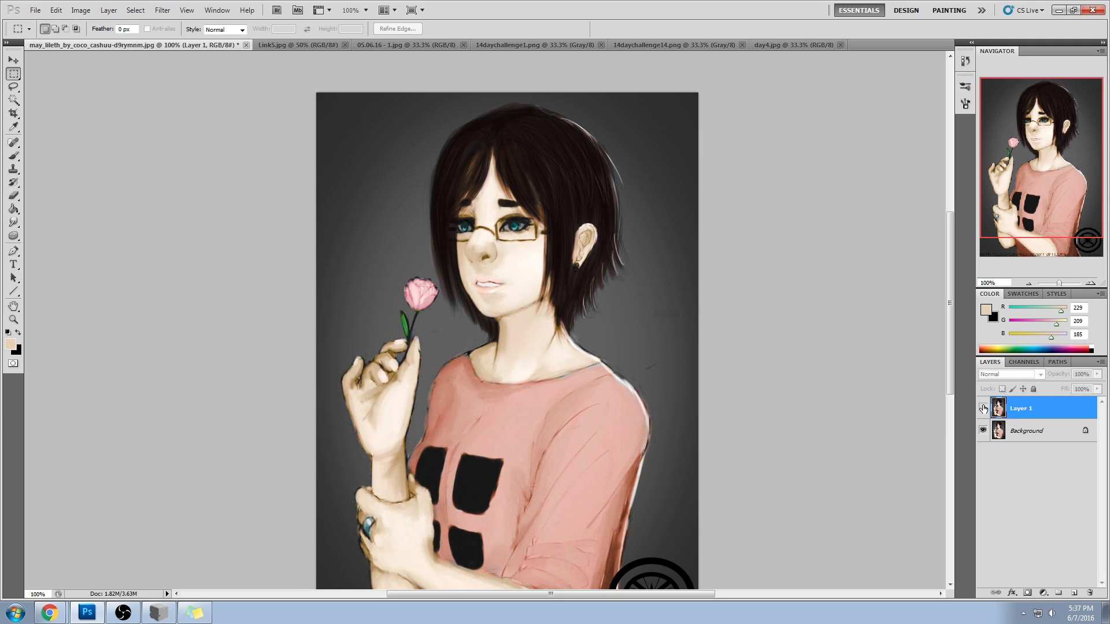
click(984, 408)
click(984, 409)
click(984, 408)
click(984, 409)
click(984, 409)
click(984, 409)
click(982, 409)
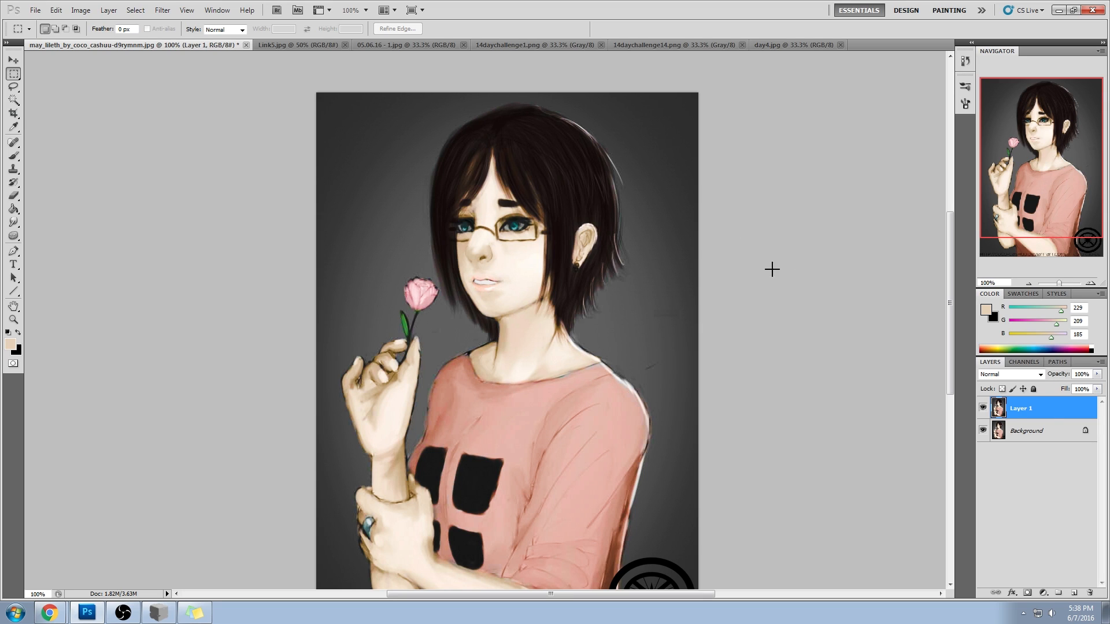
- Merge the corrected Layer 1 of the girl's painting into the Background
key(b)
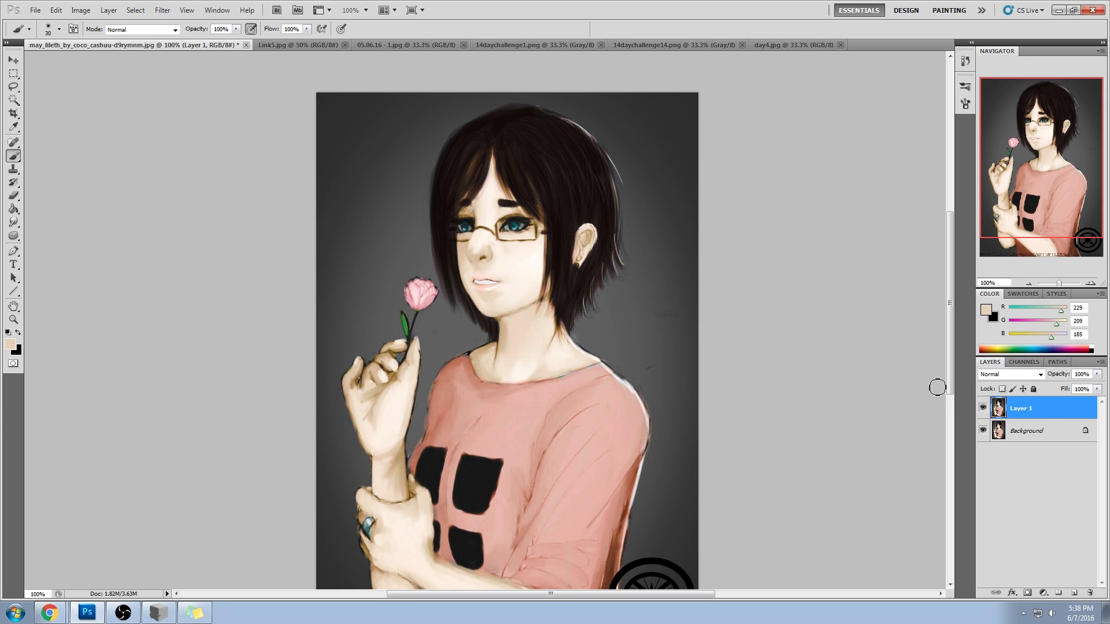
right_click(1030, 408)
click(1030, 399)
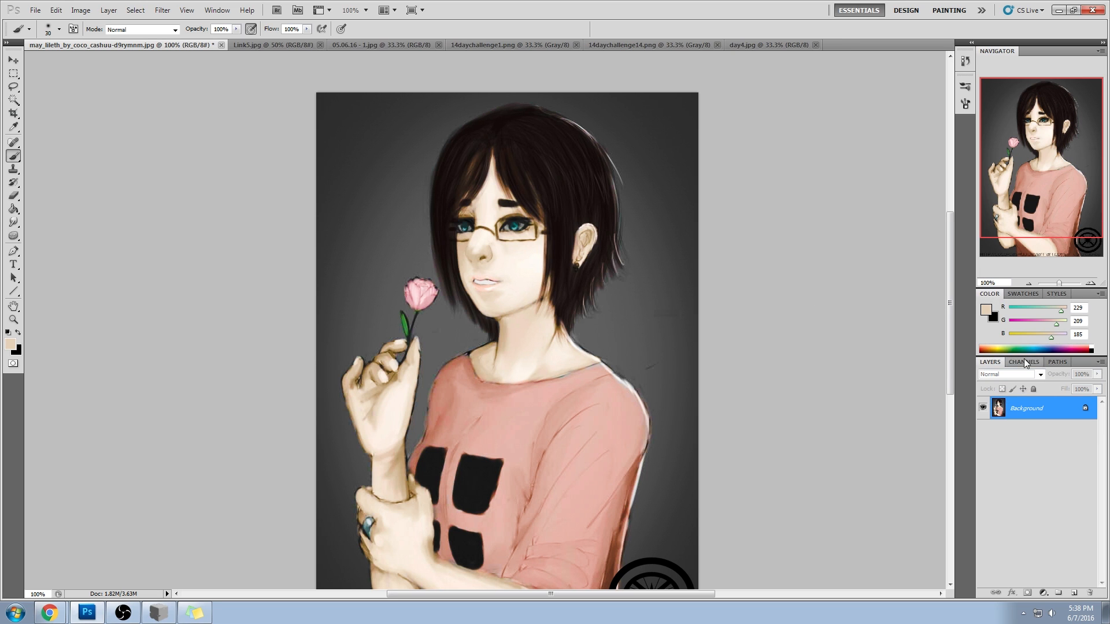
- Reshape the girl's chin and jaw slightly with the Liquify filter at brush size 151
click(163, 10)
click(183, 81)
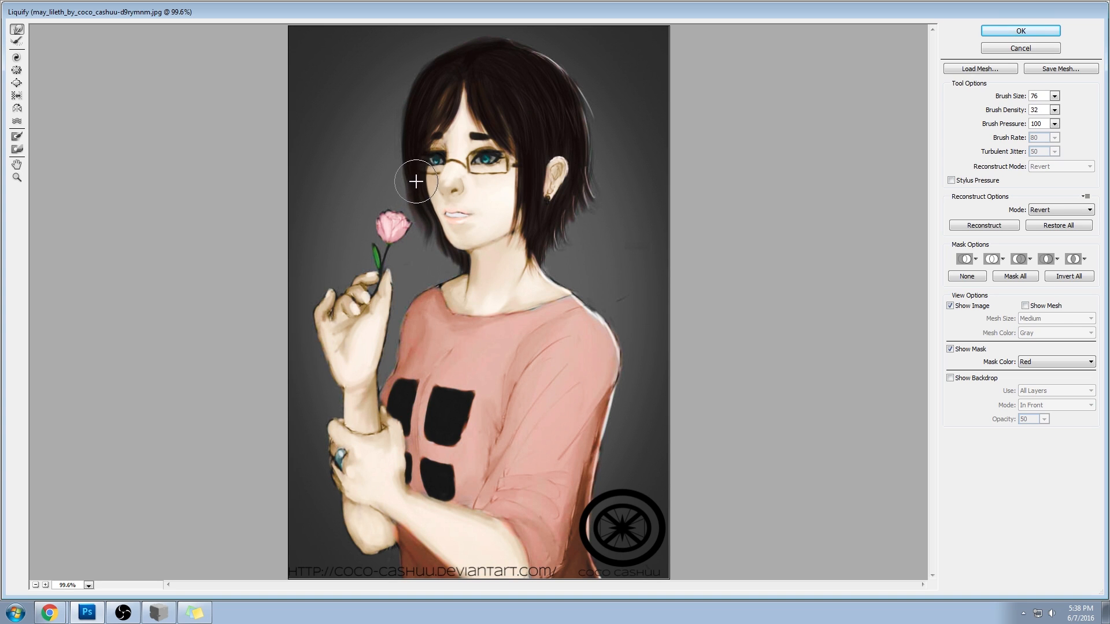
click(1055, 96)
drag(1001, 110, 1003, 110)
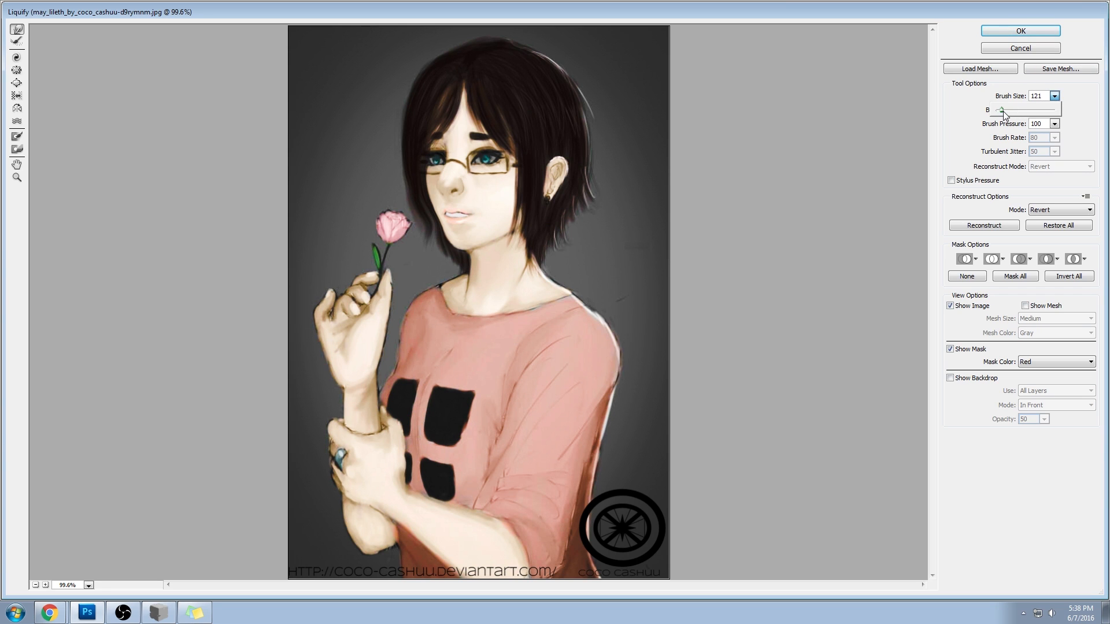
click(456, 253)
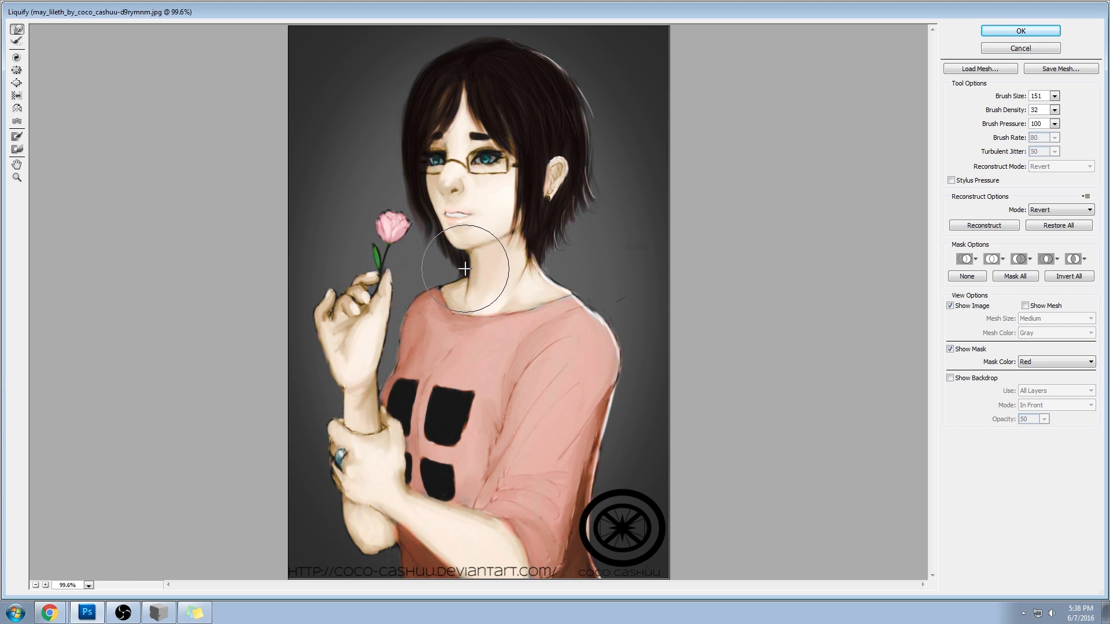
click(1021, 29)
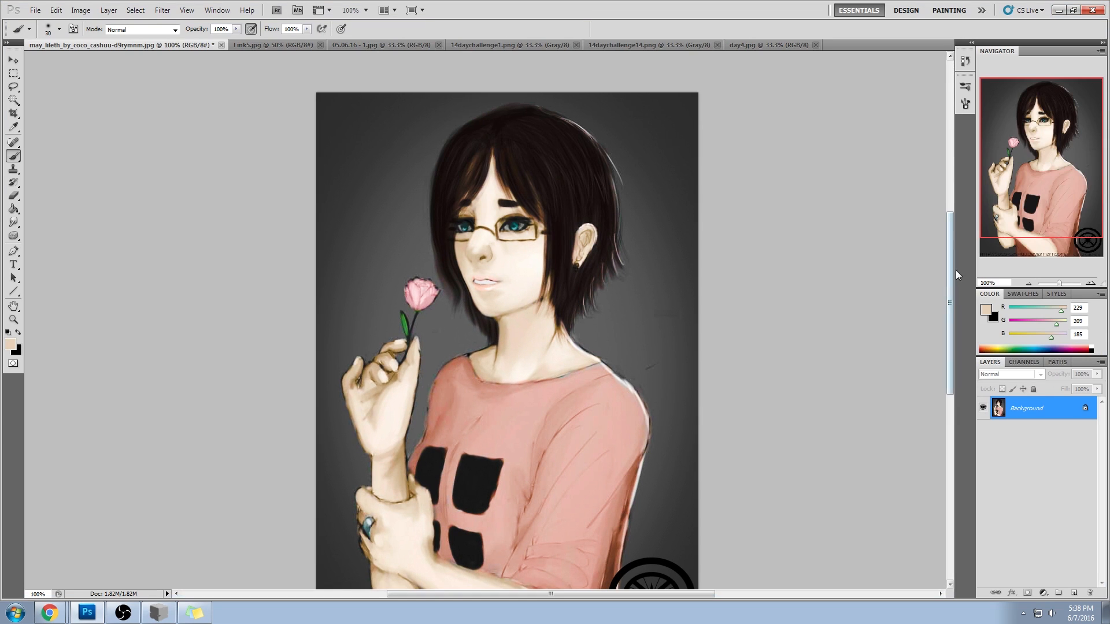
- Copy the whole liquified painting, revert to the opened original and paste the corrected version in place as a new layer
key(ctrl+a)
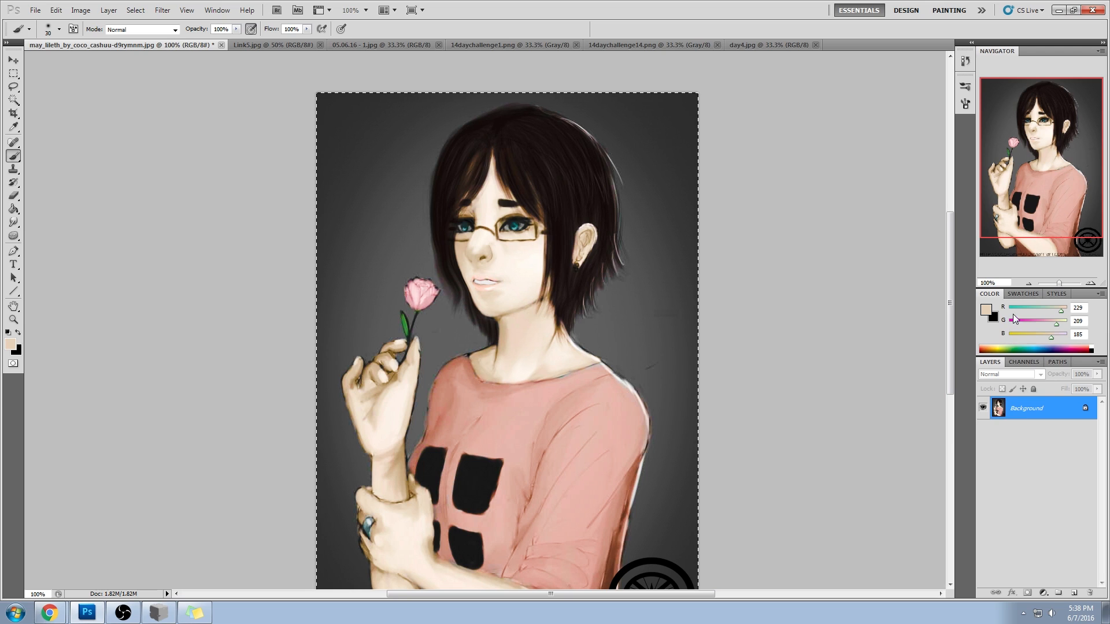
click(965, 61)
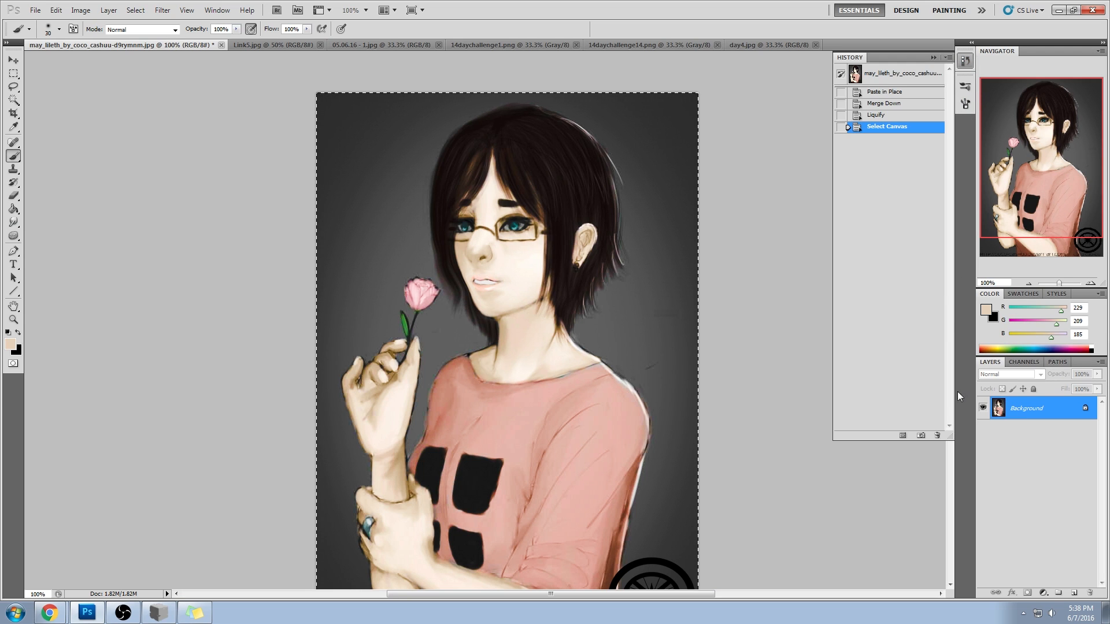
key(ctrl+a)
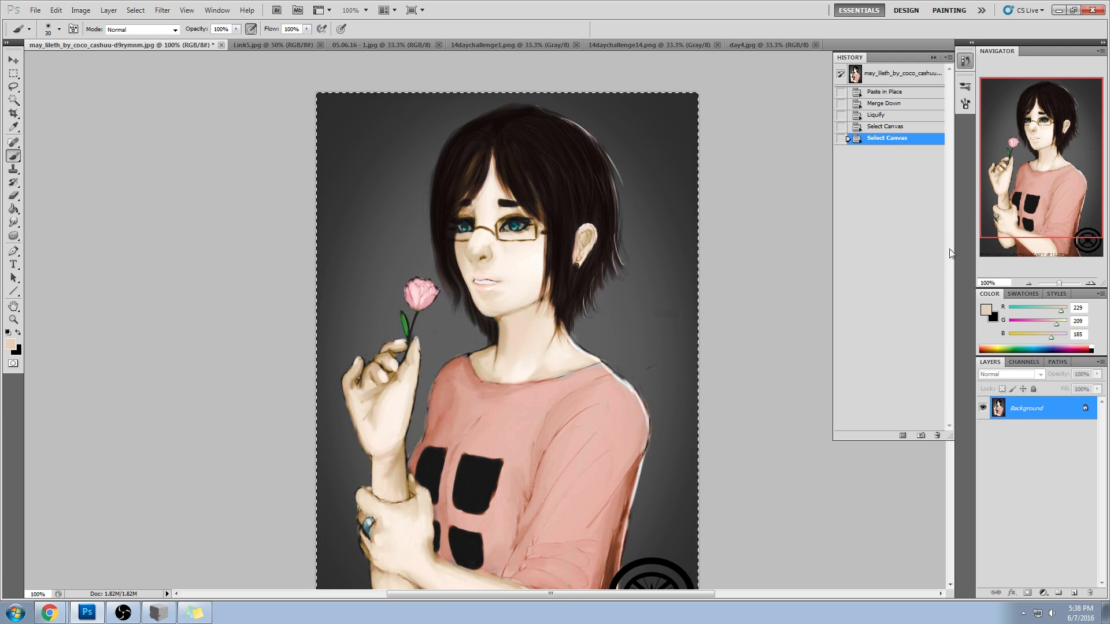
click(903, 72)
key(ctrl+shift+v)
click(933, 57)
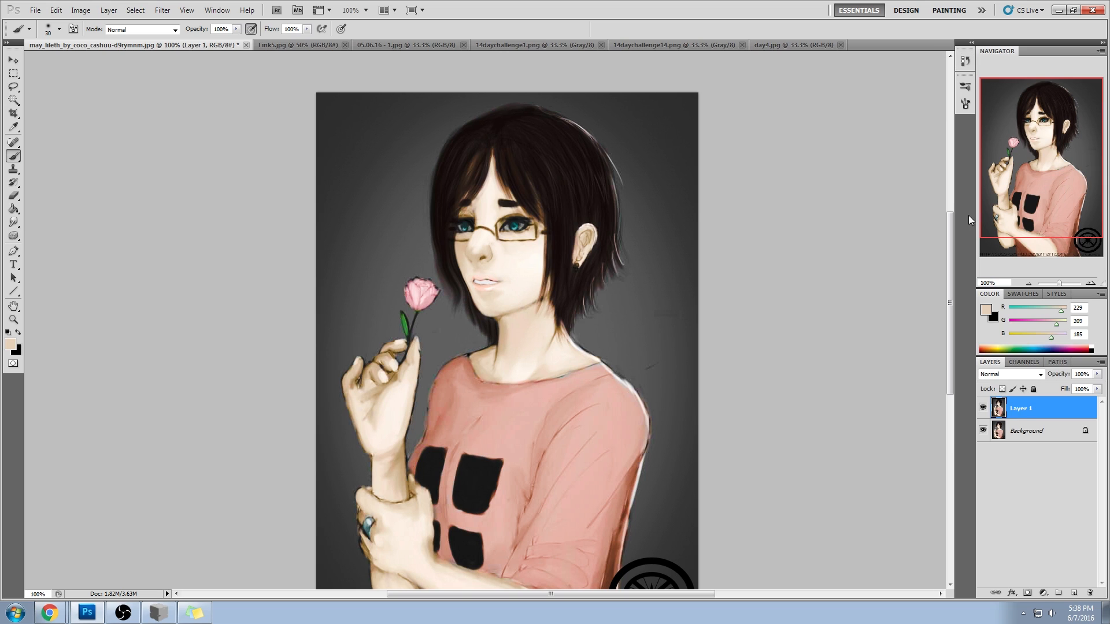
- Toggle Layer 1's visibility to compare the corrected nose, mouth and chin with the original painting
click(982, 409)
click(983, 409)
click(983, 409)
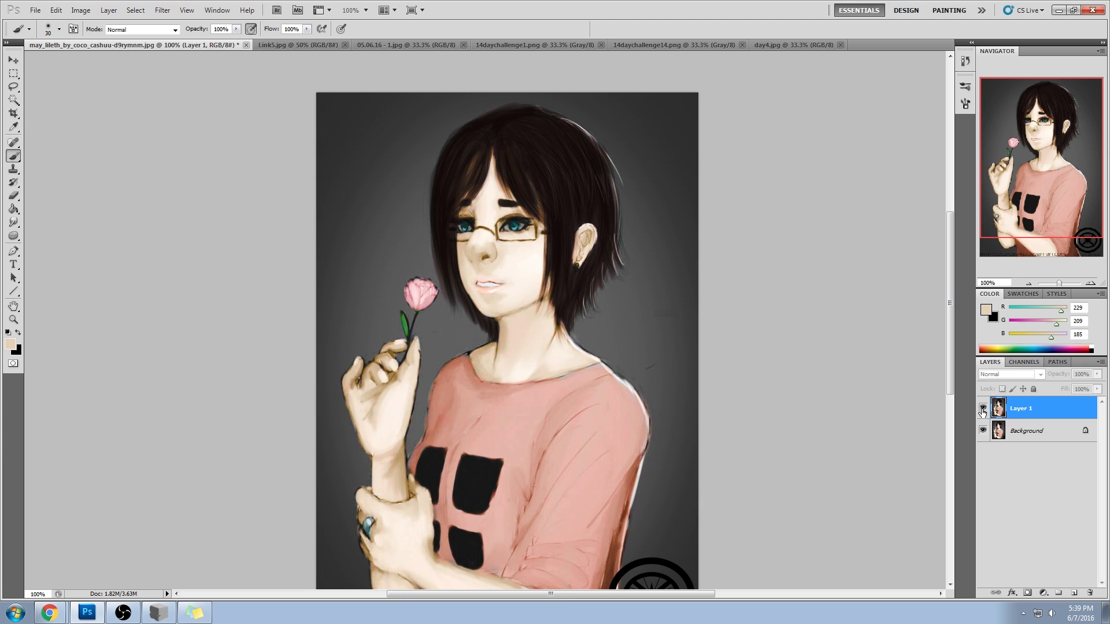
click(983, 410)
click(984, 409)
click(983, 409)
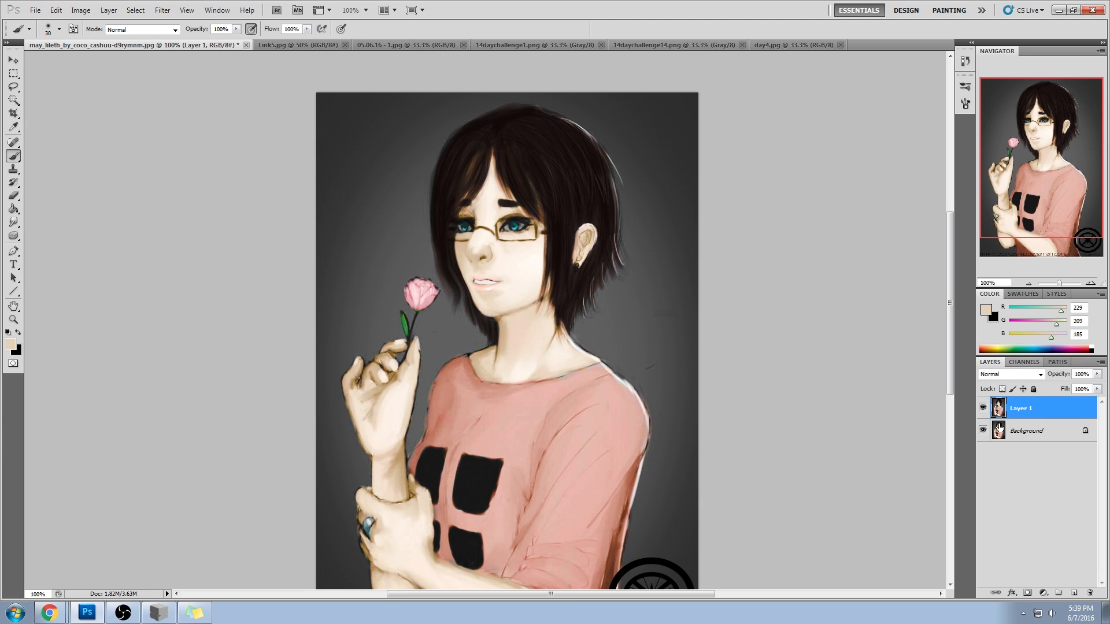
- Add a new empty layer and set up a small brush in pure red (255, 0, 0) for sketching
click(1078, 594)
click(987, 314)
drag(833, 174, 897, 135)
click(869, 161)
click(974, 153)
key(b)
right_click(591, 198)
click(656, 111)
key(bracketleft)
key(bracketleft)
key(bracketleft)
key(bracketleft)
- Sketch two large red construction circles over the hair and shoulder, with outer contour curves and a smaller loop between them
mouse_move(574, 312)
mouse_down()
mouse_move(525, 295)
mouse_move(605, 188)
mouse_up()
key(ctrl+z)
mouse_move(637, 282)
mouse_down()
mouse_move(667, 211)
mouse_move(607, 179)
mouse_up()
drag(665, 404, 649, 331)
mouse_move(535, 199)
mouse_down()
mouse_move(520, 225)
mouse_move(543, 480)
mouse_up()
drag(487, 422, 698, 433)
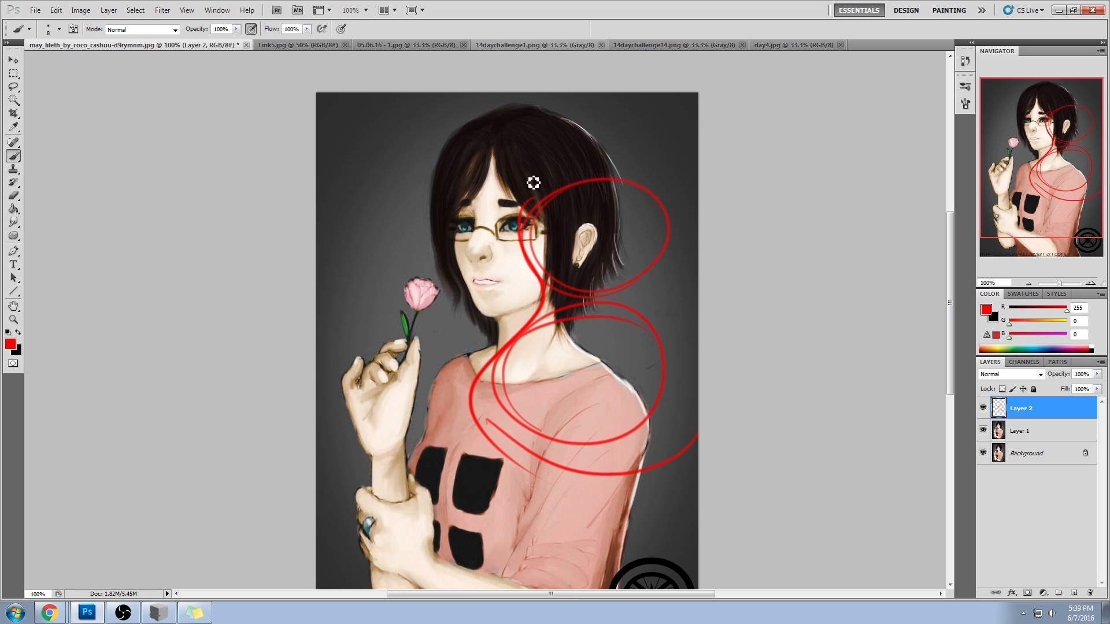
drag(595, 273, 561, 320)
drag(601, 350, 617, 289)
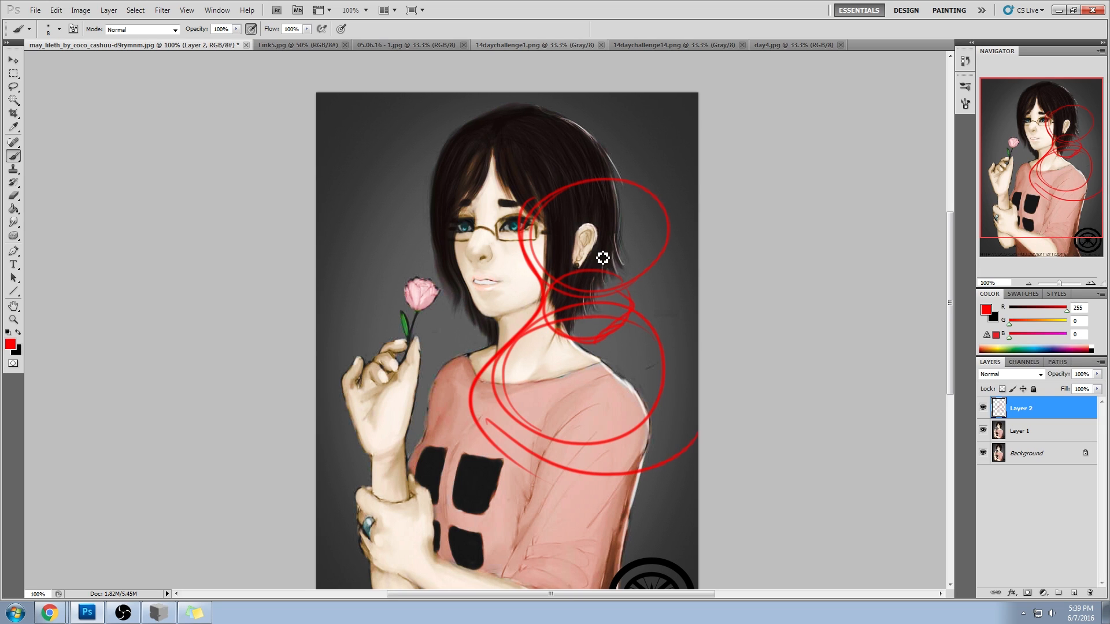
- Add two small red circles on either side of the upper construction circle and curved strokes across the lower one
drag(647, 252, 643, 255)
mouse_move(558, 259)
mouse_down()
mouse_move(572, 265)
mouse_move(547, 280)
mouse_up()
drag(555, 415, 632, 429)
drag(512, 221, 697, 315)
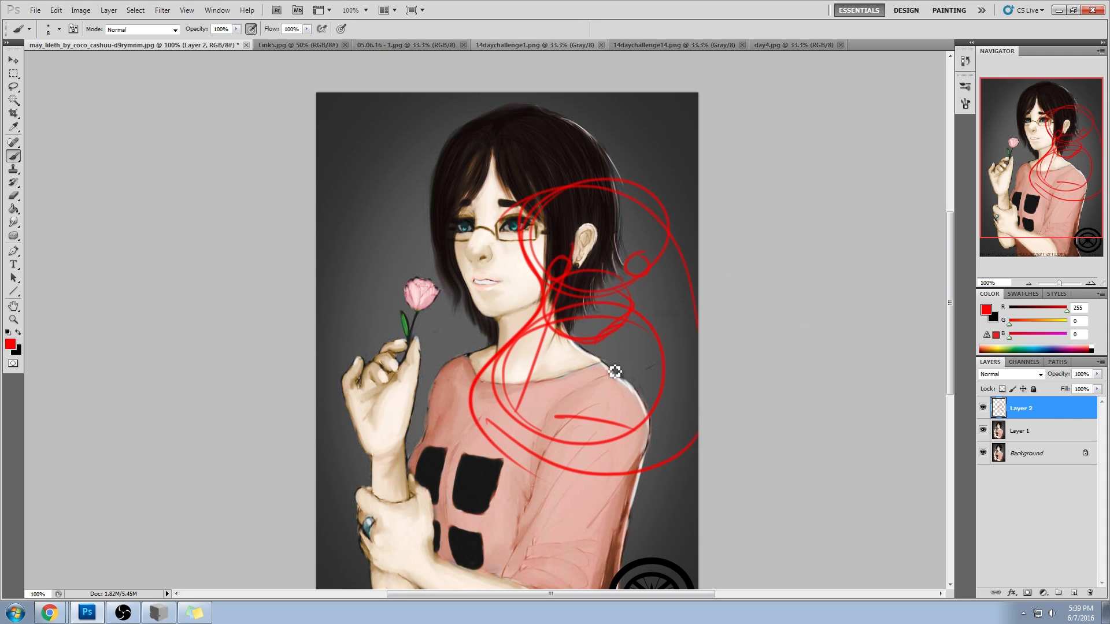
drag(637, 469, 698, 435)
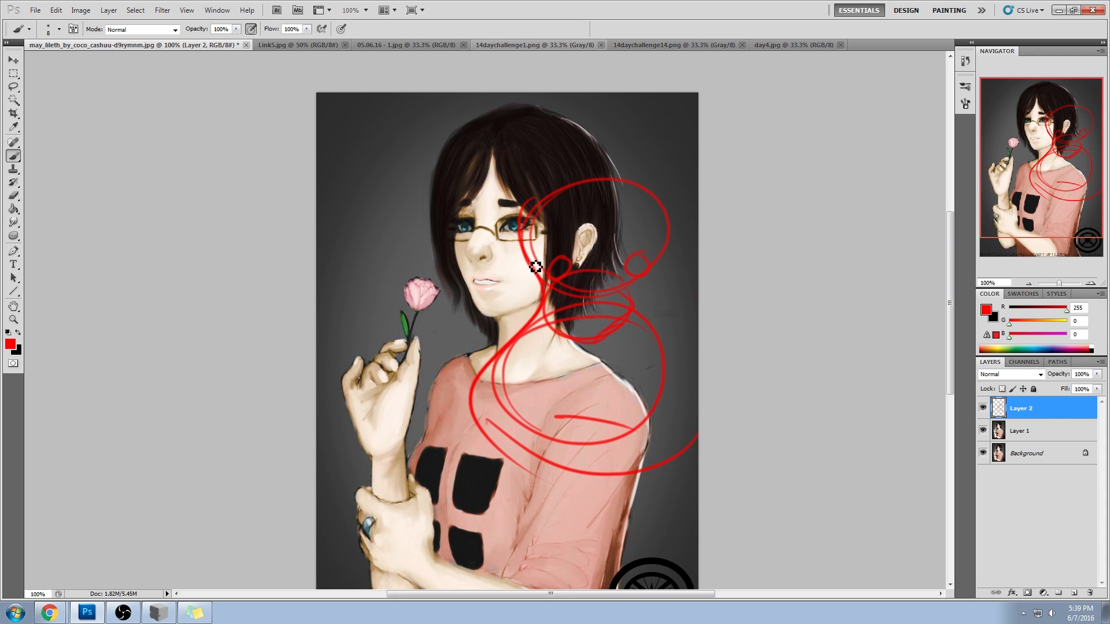
- Mark up the red sketch with slanted side lines, loops near the ear, an arrow and hatching over the shoulder
drag(547, 300, 503, 404)
drag(617, 288, 669, 393)
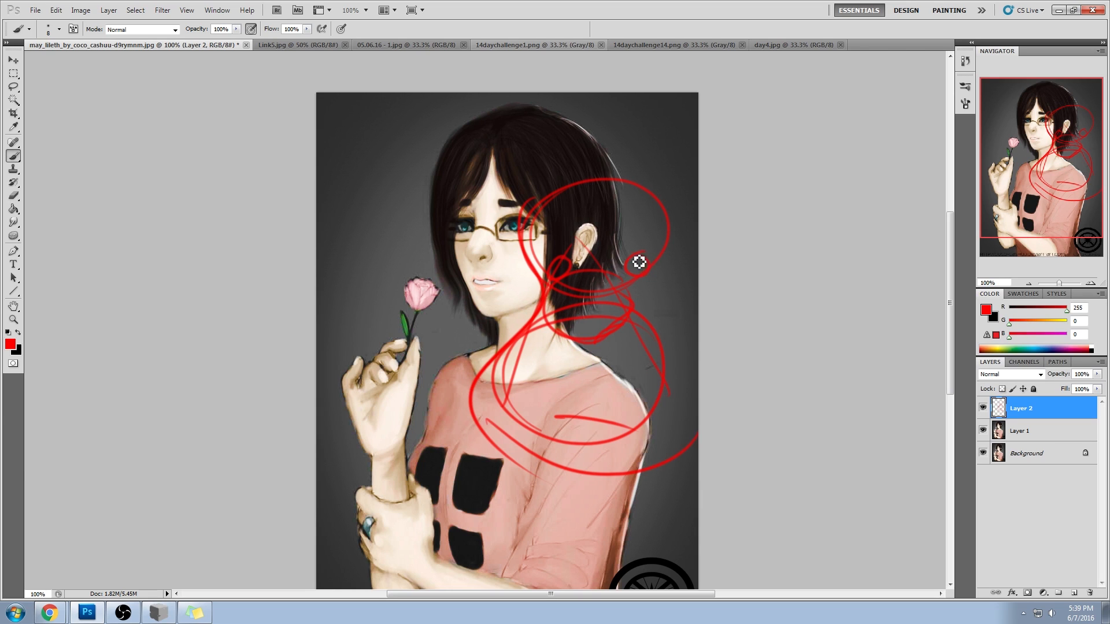
drag(572, 259, 629, 266)
mouse_move(575, 258)
mouse_down()
mouse_move(595, 233)
mouse_move(674, 308)
mouse_up()
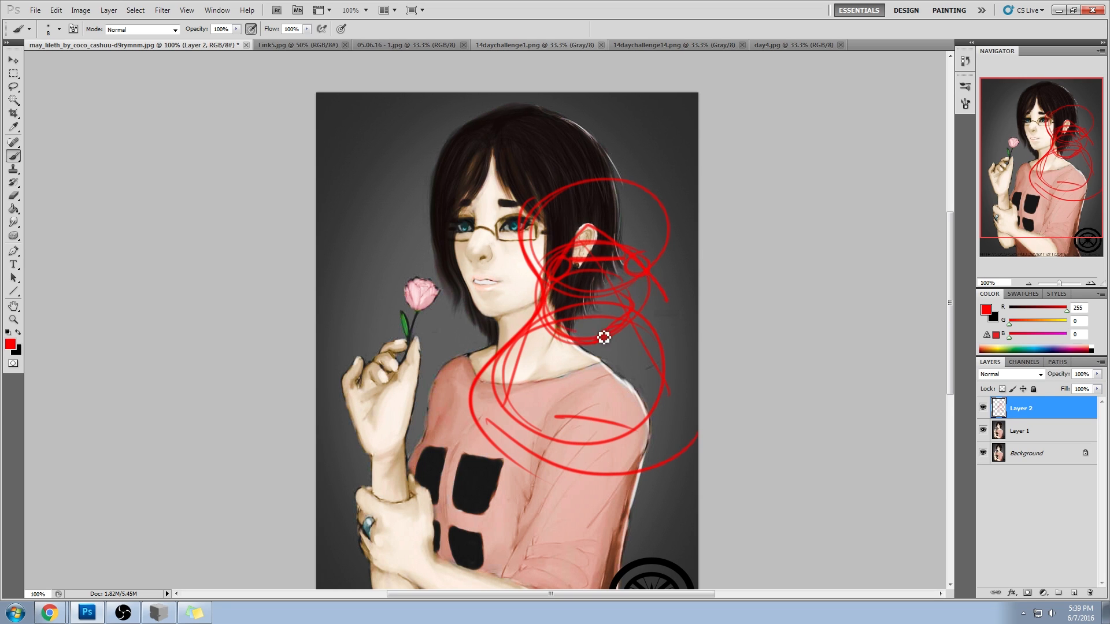
mouse_move(596, 227)
mouse_down()
mouse_move(676, 303)
mouse_move(706, 397)
mouse_move(487, 416)
mouse_up()
mouse_move(557, 365)
mouse_down()
mouse_move(585, 400)
mouse_move(629, 403)
mouse_move(583, 418)
mouse_up()
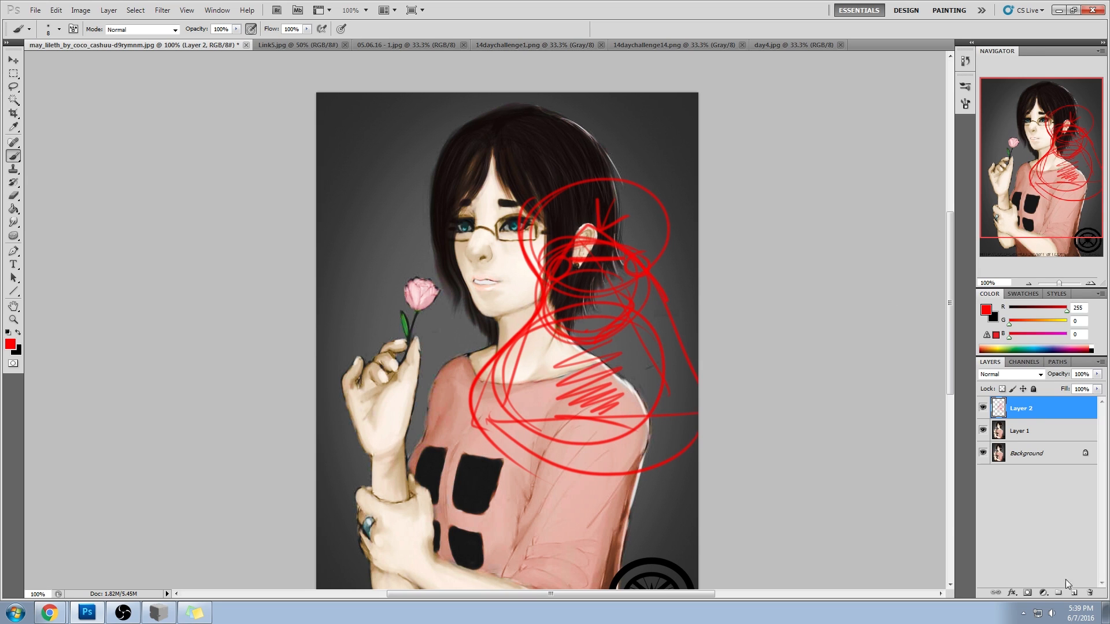
- Replace the red sketch layer with an empty one and sketch two stacked head circles joined by side lines over the hair
click(1090, 593)
click(1074, 594)
drag(654, 169, 539, 177)
drag(553, 218, 649, 138)
drag(565, 295, 642, 289)
mouse_move(546, 232)
mouse_down()
mouse_move(533, 327)
mouse_move(604, 363)
mouse_move(669, 213)
mouse_up()
mouse_move(586, 216)
mouse_down()
mouse_move(582, 269)
mouse_move(603, 245)
mouse_up()
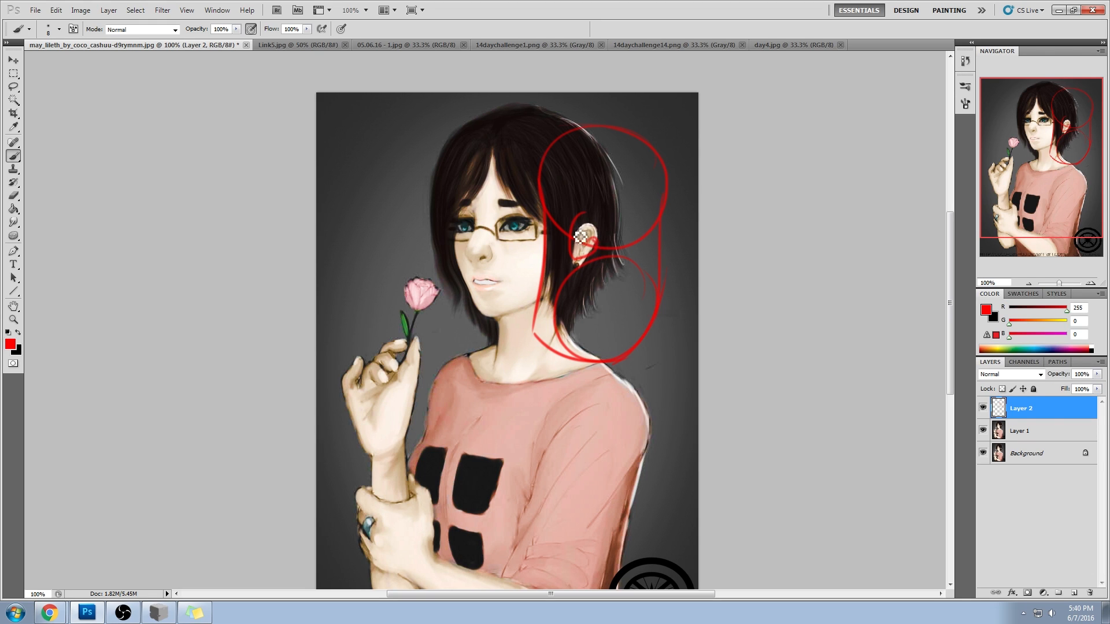
- Sketch eye and mouth strokes inside the red head construction, undo the last strokes and redraw one eye line
drag(564, 316, 611, 326)
drag(607, 210, 641, 214)
drag(550, 210, 566, 210)
key(ctrl+alt+z)
key(ctrl+alt+z)
drag(610, 213, 632, 217)
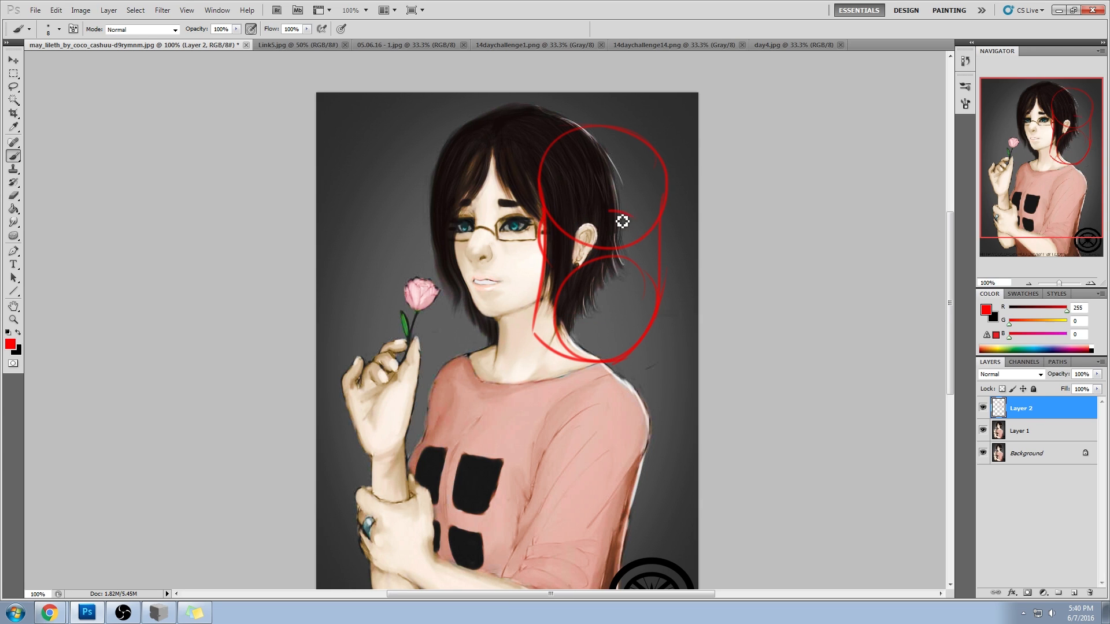
- Sketch red eyes, a nose and a mouth on the head construction at the portrait's right, then try adding eyebrows
mouse_move(547, 210)
mouse_down()
mouse_move(574, 210)
mouse_move(581, 259)
mouse_move(598, 262)
mouse_up()
drag(559, 308, 617, 300)
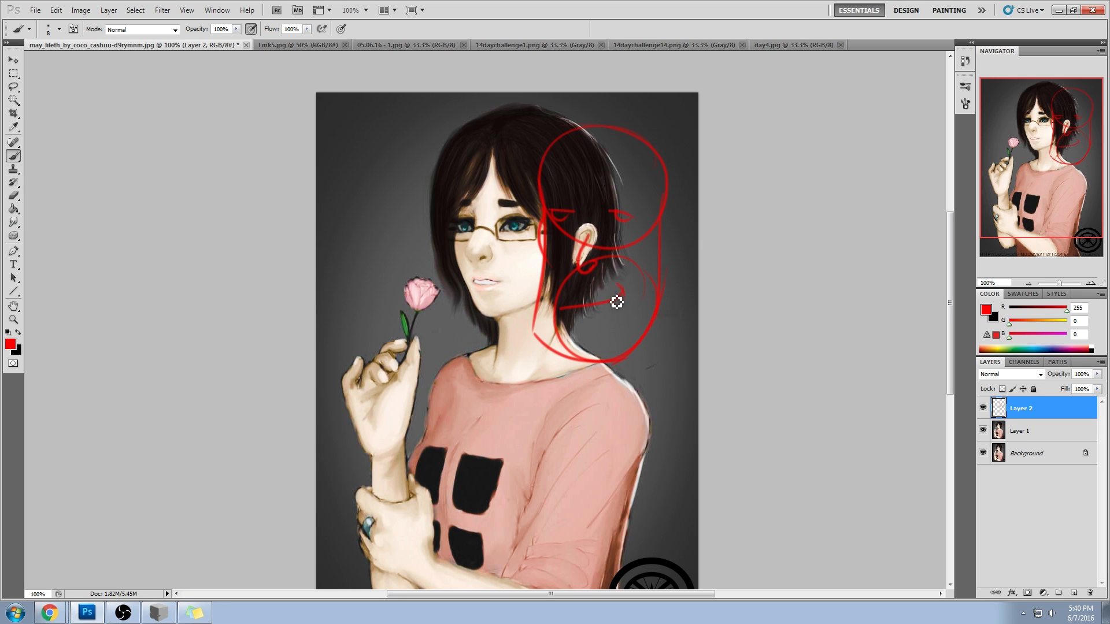
mouse_move(614, 204)
mouse_down()
mouse_move(559, 210)
mouse_move(650, 255)
mouse_move(548, 321)
mouse_move(578, 180)
mouse_move(547, 171)
mouse_up()
key(ctrl+z)
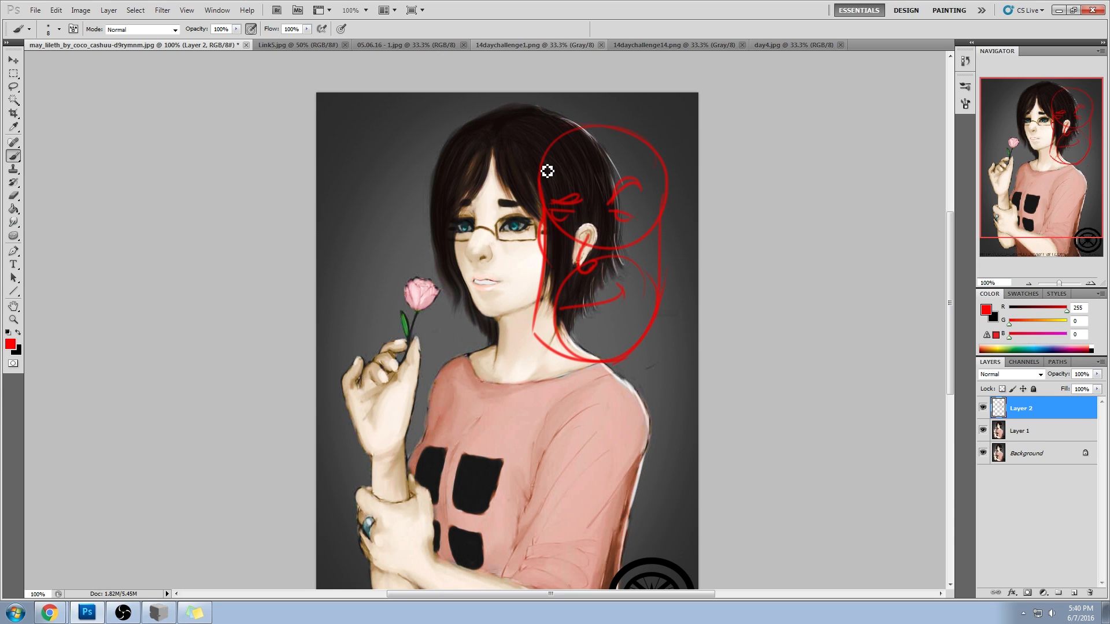
- Sketch a second red head with simple facial features on the dark background left of the portrait's hair
mouse_move(370, 179)
mouse_down()
mouse_move(411, 149)
mouse_move(351, 188)
mouse_move(335, 298)
mouse_move(428, 209)
mouse_move(394, 271)
mouse_move(381, 196)
mouse_move(406, 218)
mouse_move(413, 188)
mouse_move(391, 200)
mouse_up()
drag(347, 269, 405, 283)
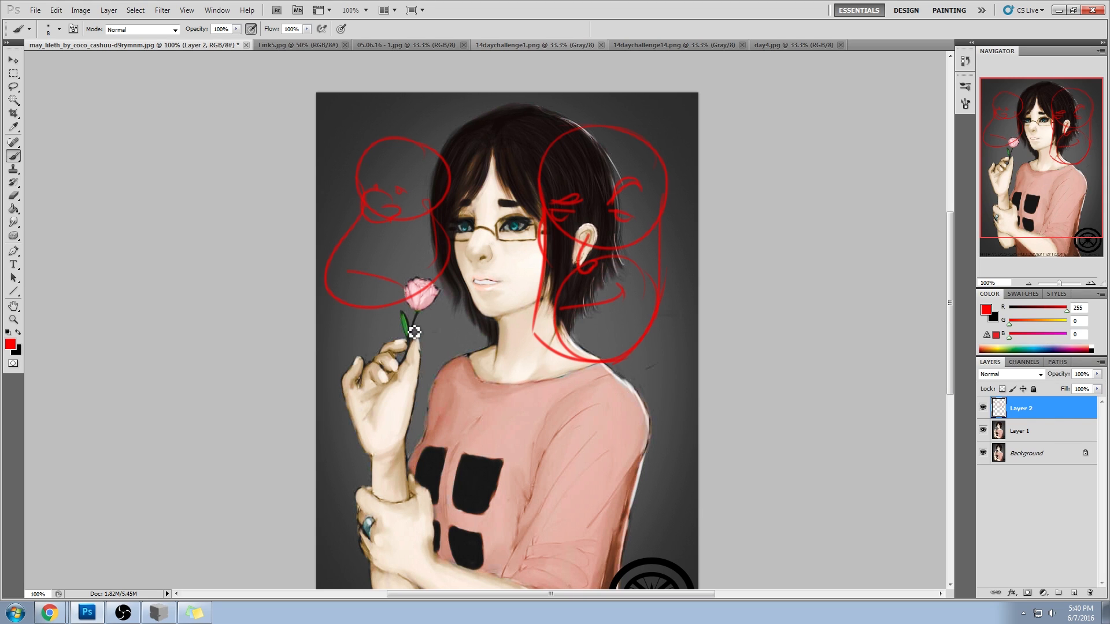
drag(523, 121, 554, 117)
mouse_move(443, 138)
mouse_down()
mouse_move(445, 150)
mouse_move(459, 130)
mouse_up()
- Undo all the red sketch strokes over the portrait
key(ctrl+alt+z)
key(ctrl+alt+z)
key(ctrl+alt+z)
key(ctrl+alt+z)
key(ctrl+alt+z)
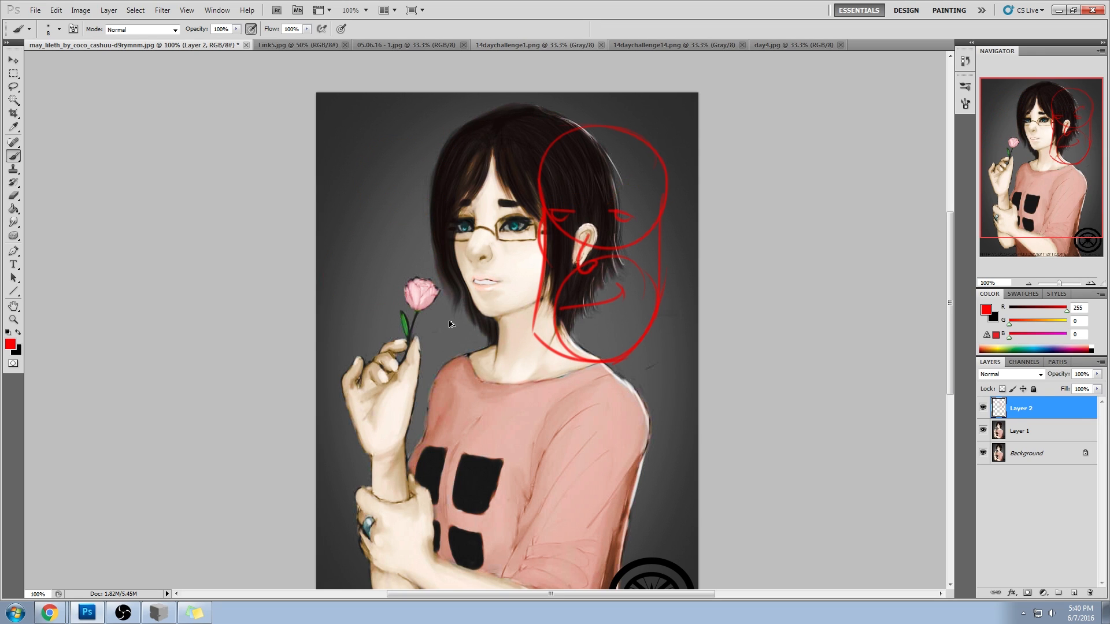
key(ctrl+alt+z)
key(ctrl+alt+z)
key(ctrl+alt+z)
key(ctrl+alt+z)
key(ctrl+alt+z)
key(ctrl+alt+z)
key(ctrl+alt+z)
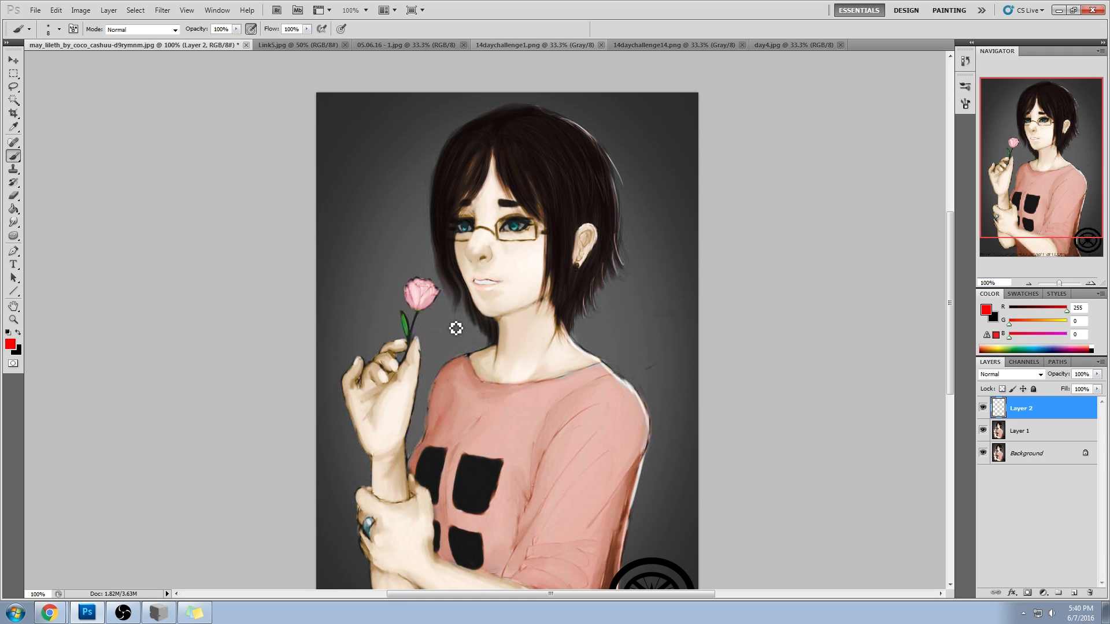
- Delete the empty sketch layer and compare the portrait with and without Layer 1
click(1091, 596)
click(982, 410)
click(983, 410)
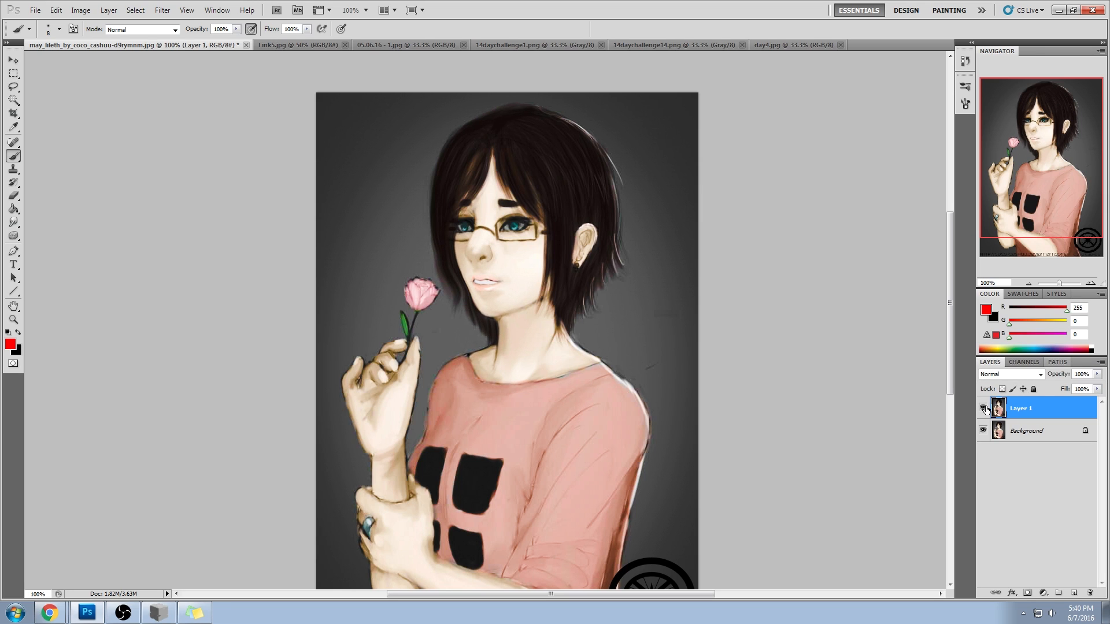
click(983, 409)
click(983, 410)
click(984, 410)
click(985, 410)
- Merge Layer 1 into the background, then close the portrait and save it as a baseline JPEG at quality 12
right_click(1035, 409)
click(1038, 397)
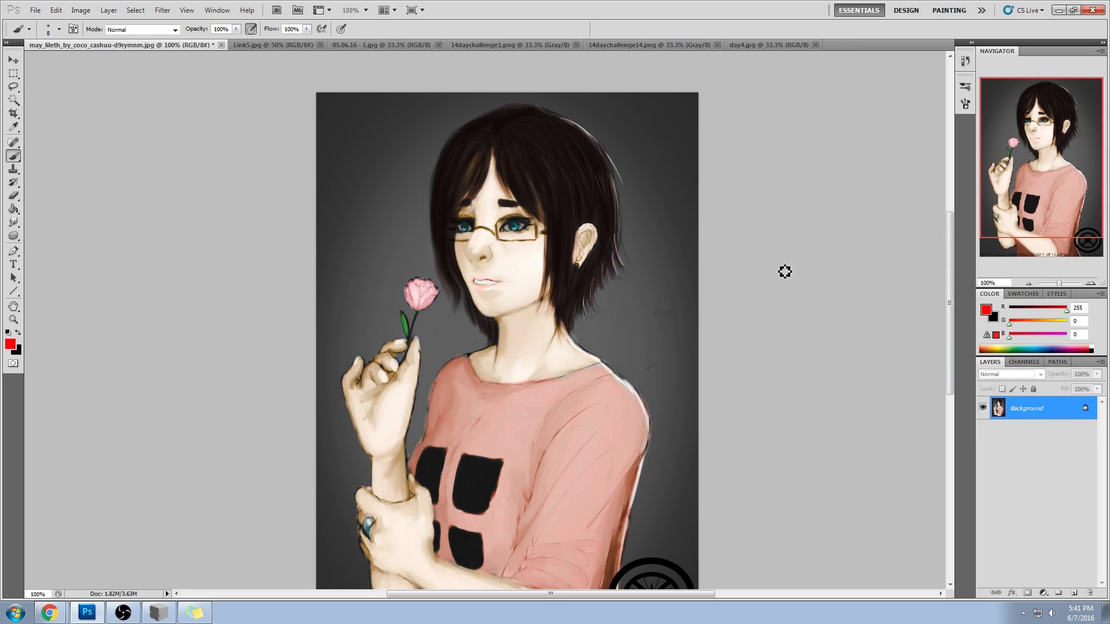
click(220, 45)
click(510, 234)
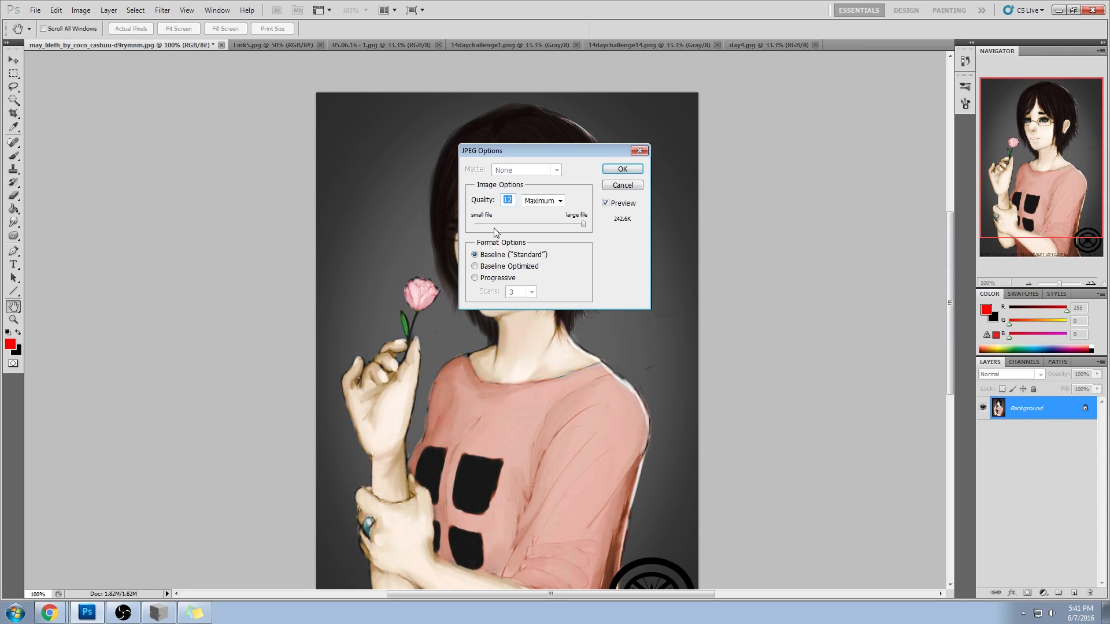
click(626, 168)
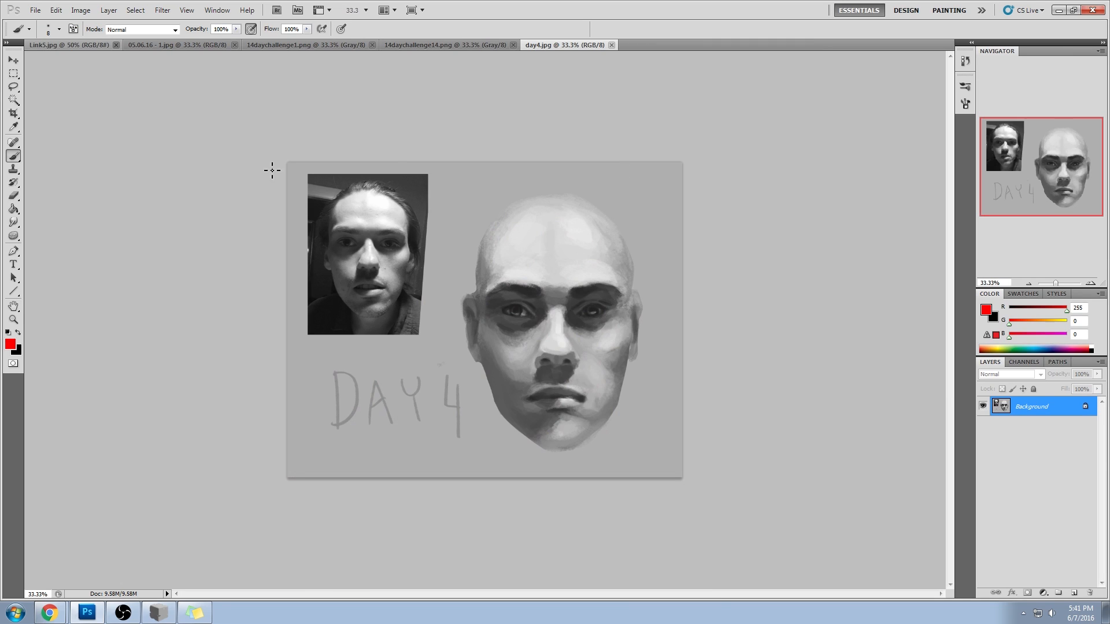
- Switch to Link5.jpg and remove all the vertical guides with the Move tool
click(89, 49)
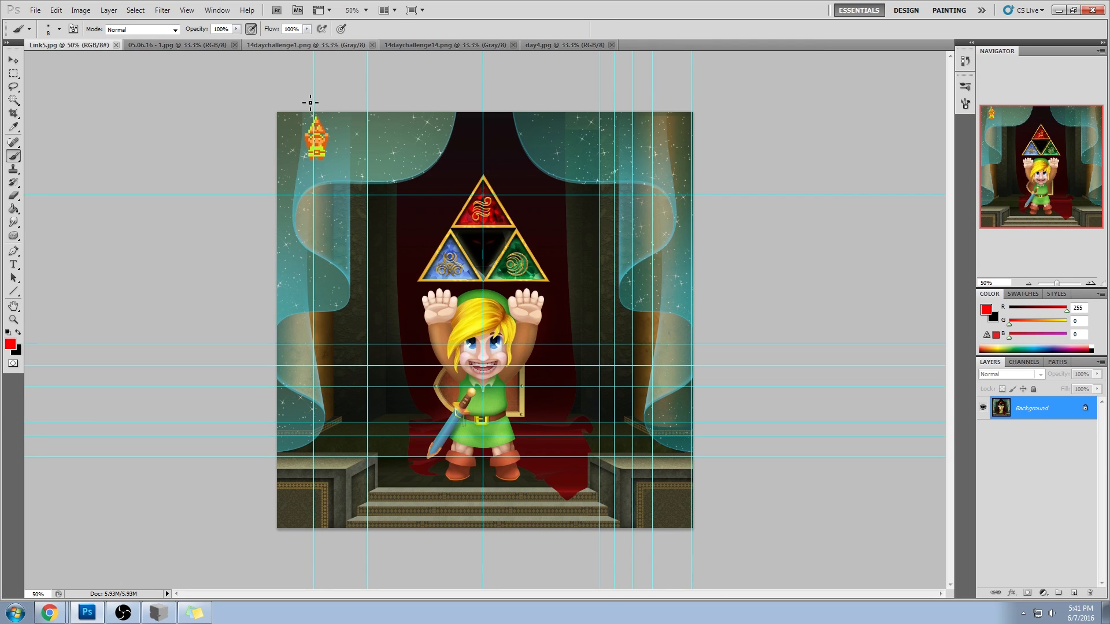
click(13, 60)
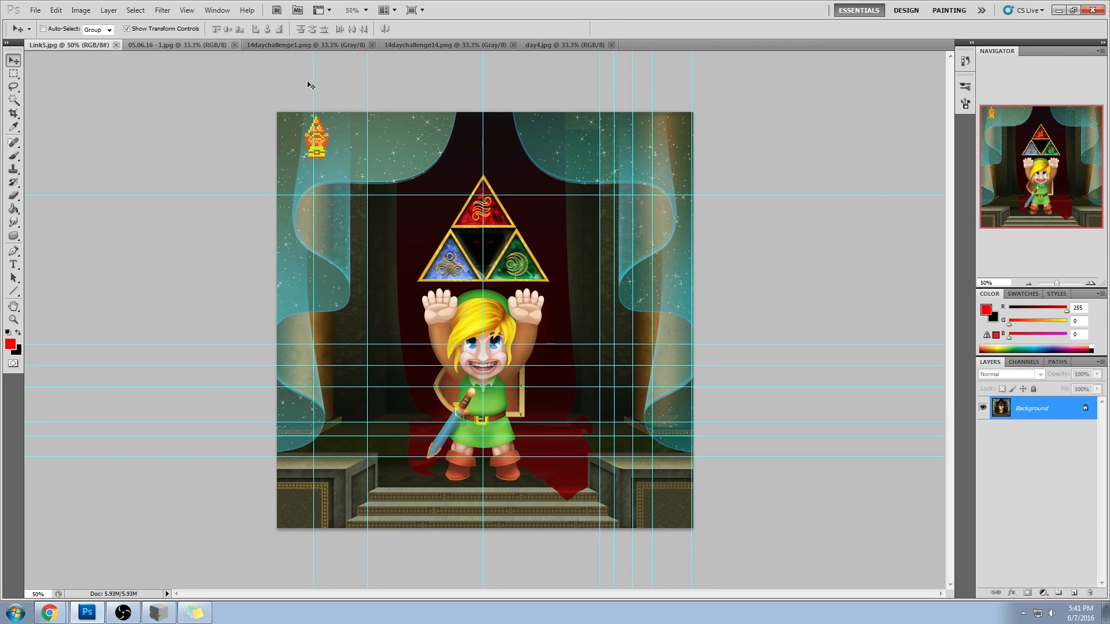
drag(313, 81, 70, 83)
drag(367, 80, 3, 136)
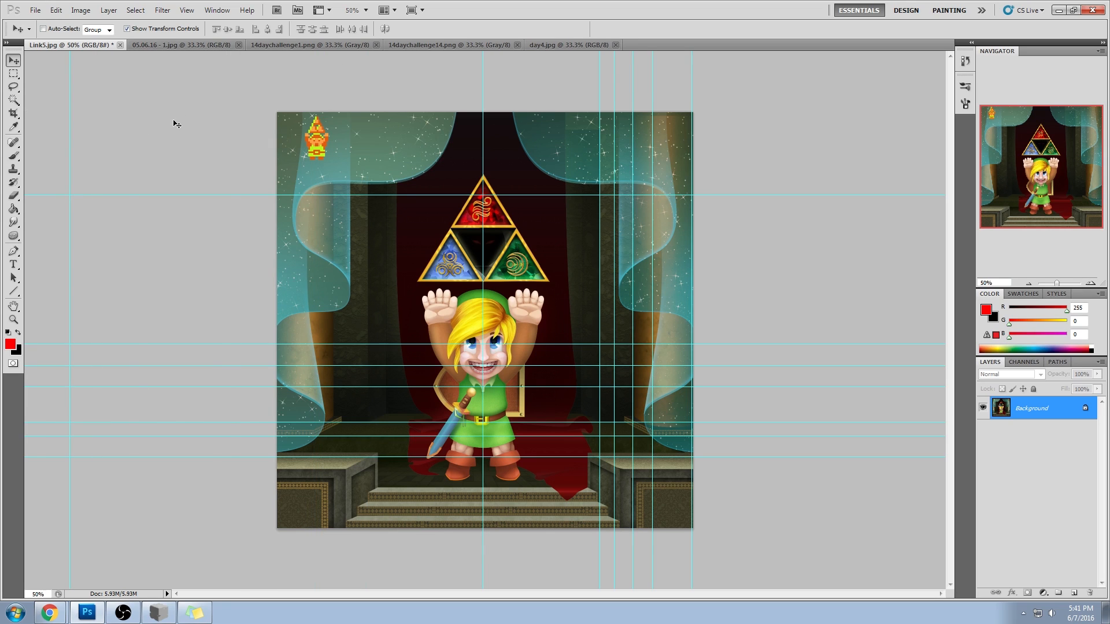
click(70, 146)
click(552, 228)
drag(69, 123, 18, 131)
drag(483, 93, 40, 124)
drag(600, 96, 2, 170)
drag(633, 97, 3, 184)
drag(654, 97, 18, 115)
drag(694, 96, 18, 183)
- Remove all the horizontal guides from the Link image
drag(180, 197, 240, 7)
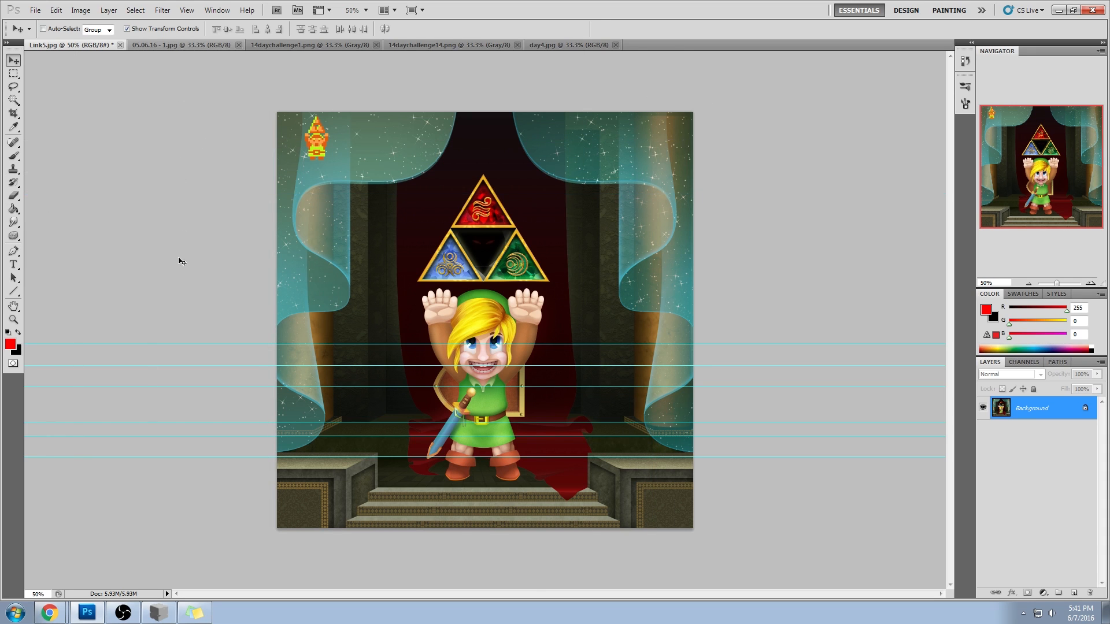
drag(192, 365, 17, 313)
click(146, 291)
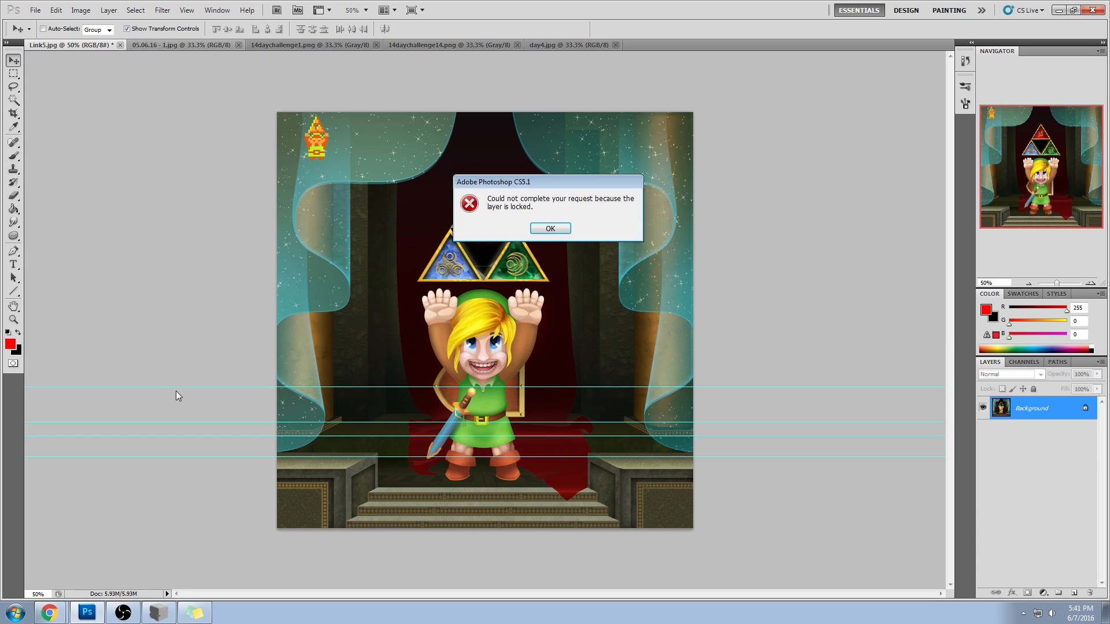
click(549, 229)
drag(171, 387, 249, 47)
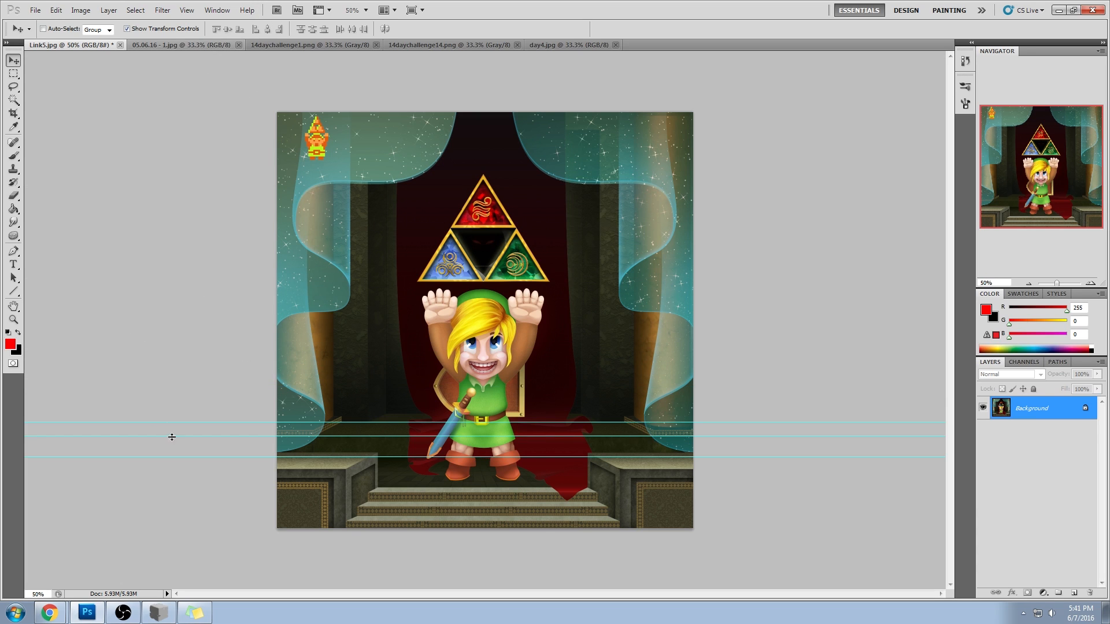
drag(181, 435, 202, 46)
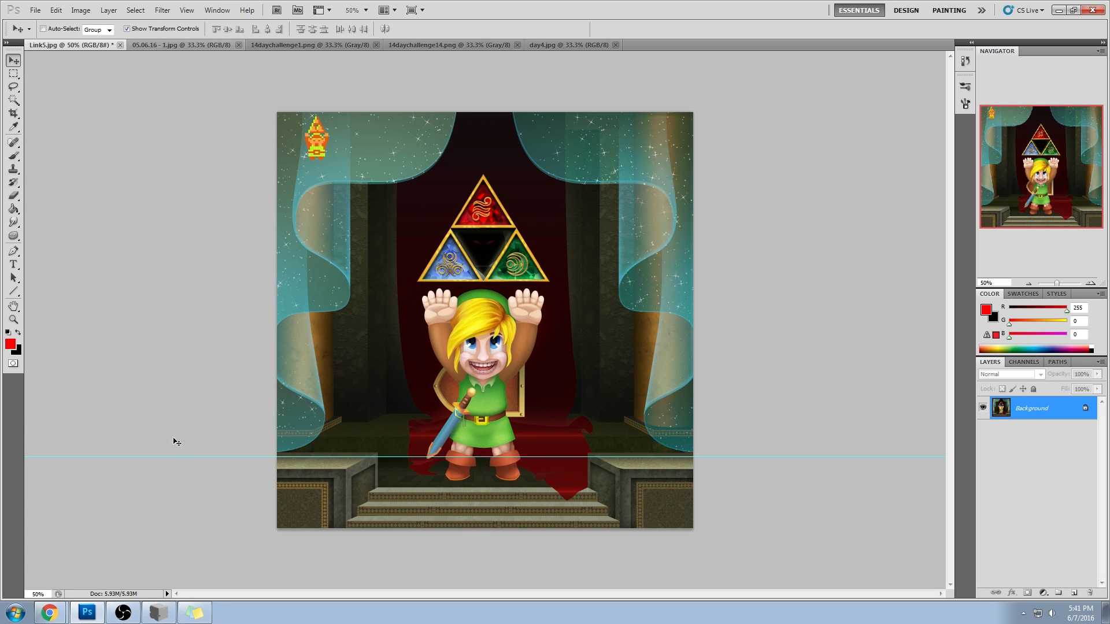
drag(182, 457, 231, 47)
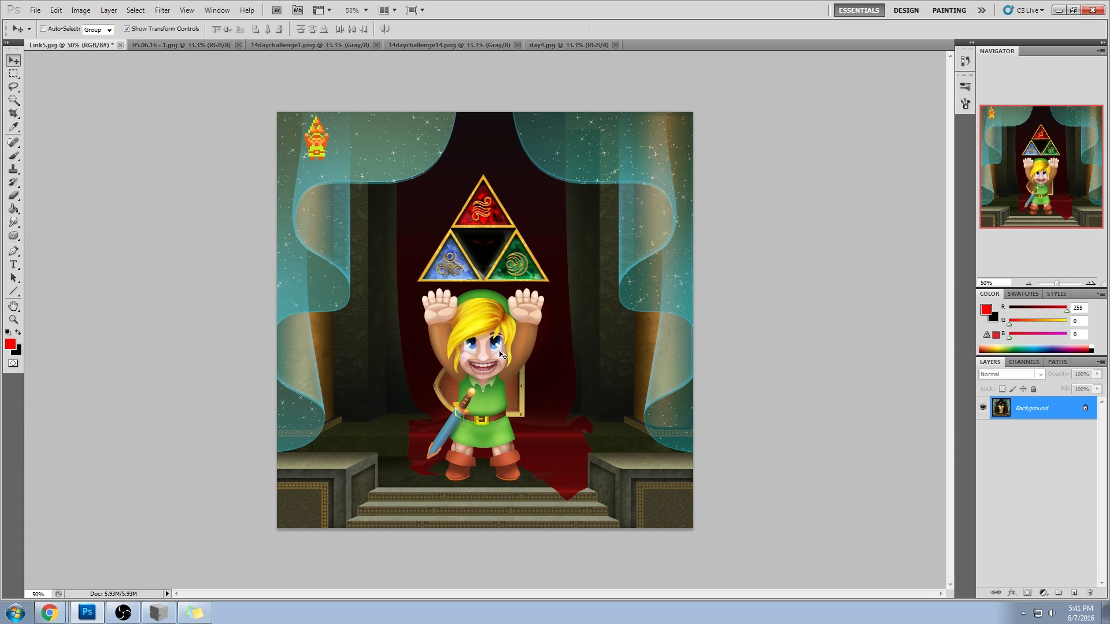
- Start retouching Link's right cheek with the Brush tool, using skin tones sampled beside the nose and a brush size of 35
key(z)
drag(328, 258, 550, 435)
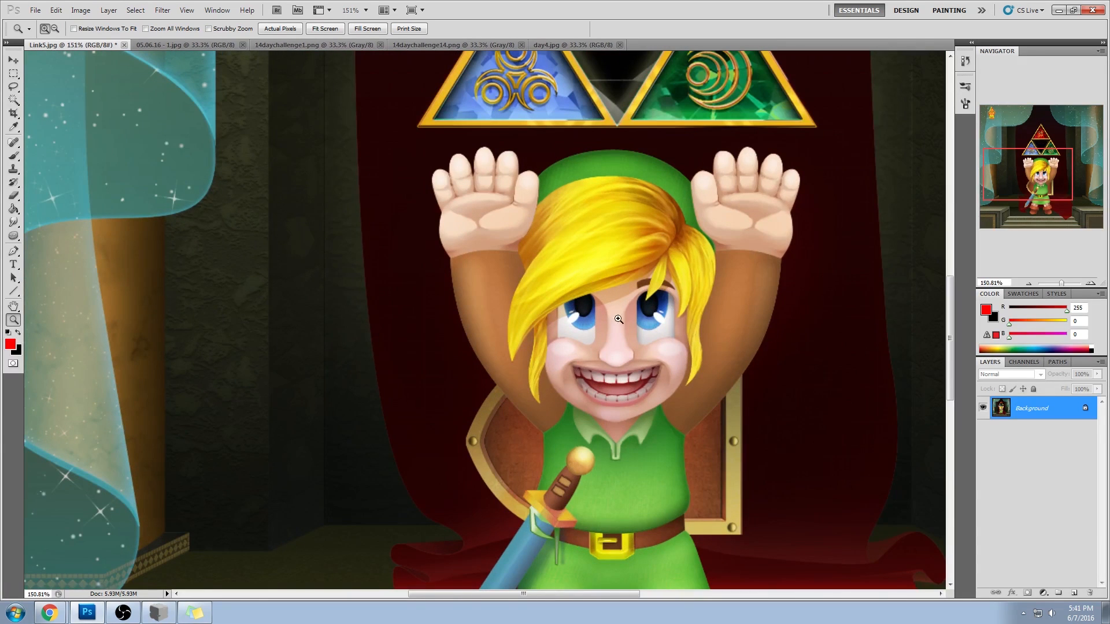
drag(766, 375, 629, 345)
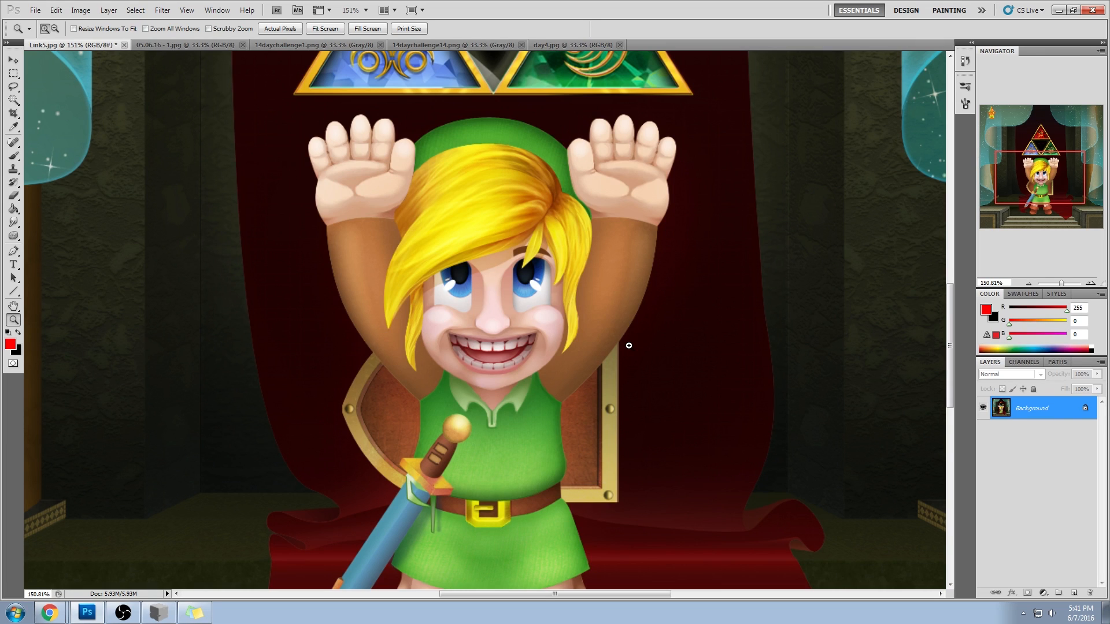
key(b)
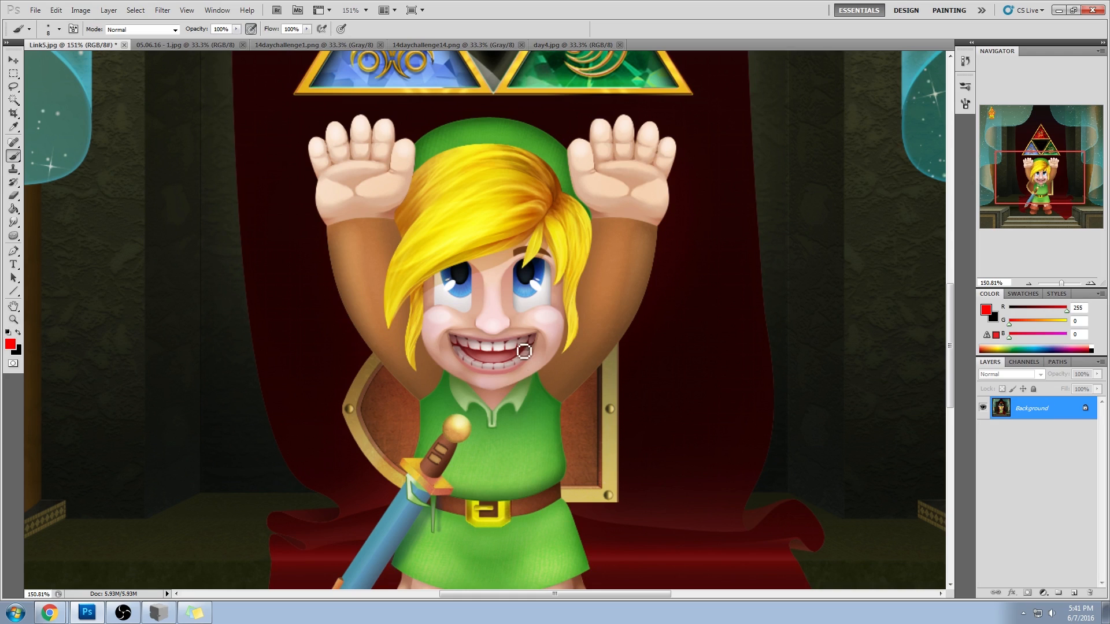
alt+click(517, 322)
mouse_move(524, 330)
mouse_down()
mouse_move(513, 329)
mouse_move(526, 322)
mouse_move(534, 332)
mouse_up()
alt+click(523, 323)
key(bracketright)
key(bracketright)
key(bracketright)
key(bracketright)
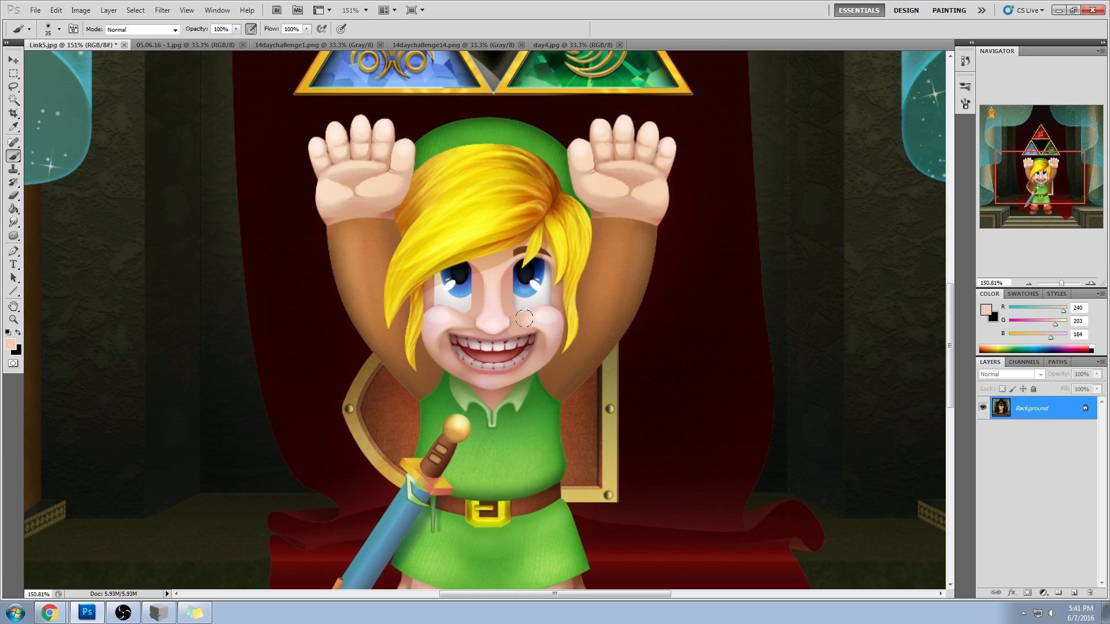
- Blend the shading between Link's nose and both cheeks with skin tones sampled from the surrounding face
alt+click(472, 323)
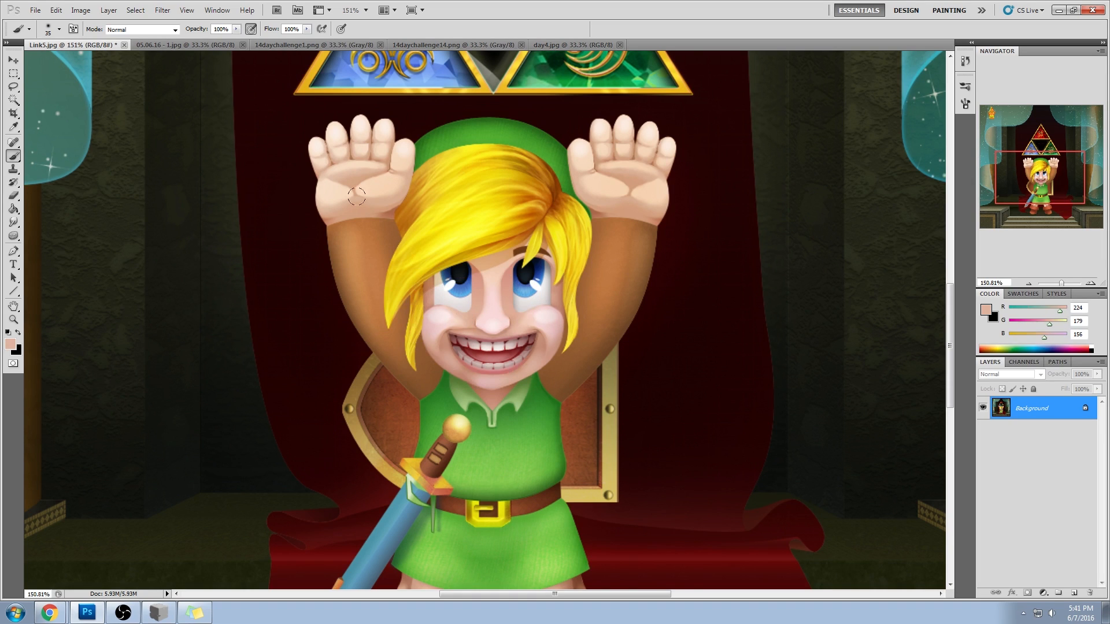
alt+click(463, 317)
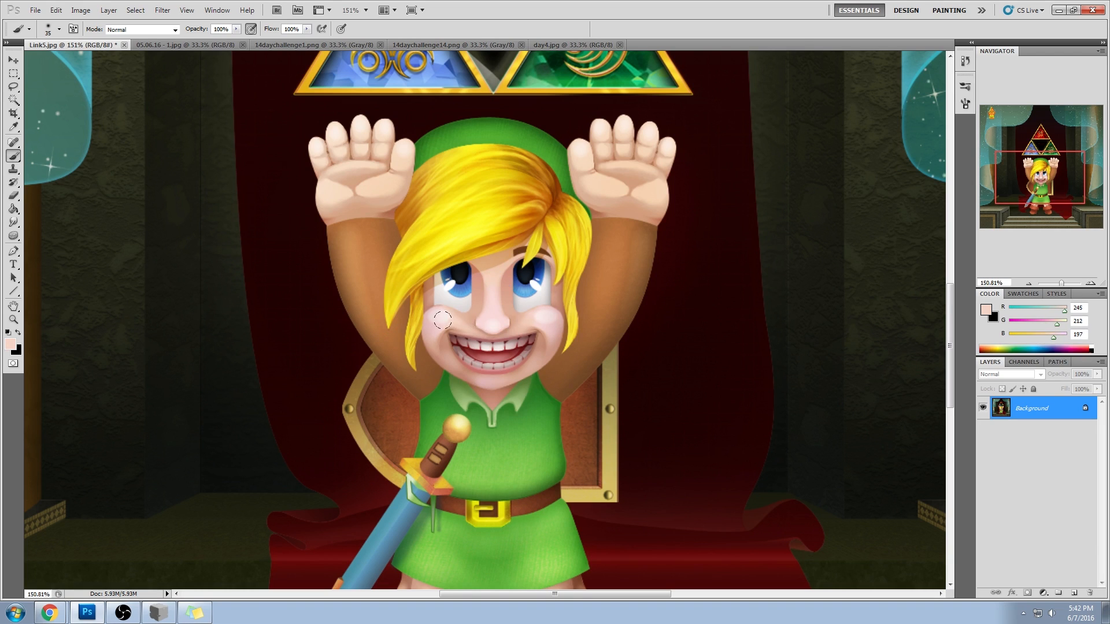
alt+click(538, 320)
alt+click(523, 318)
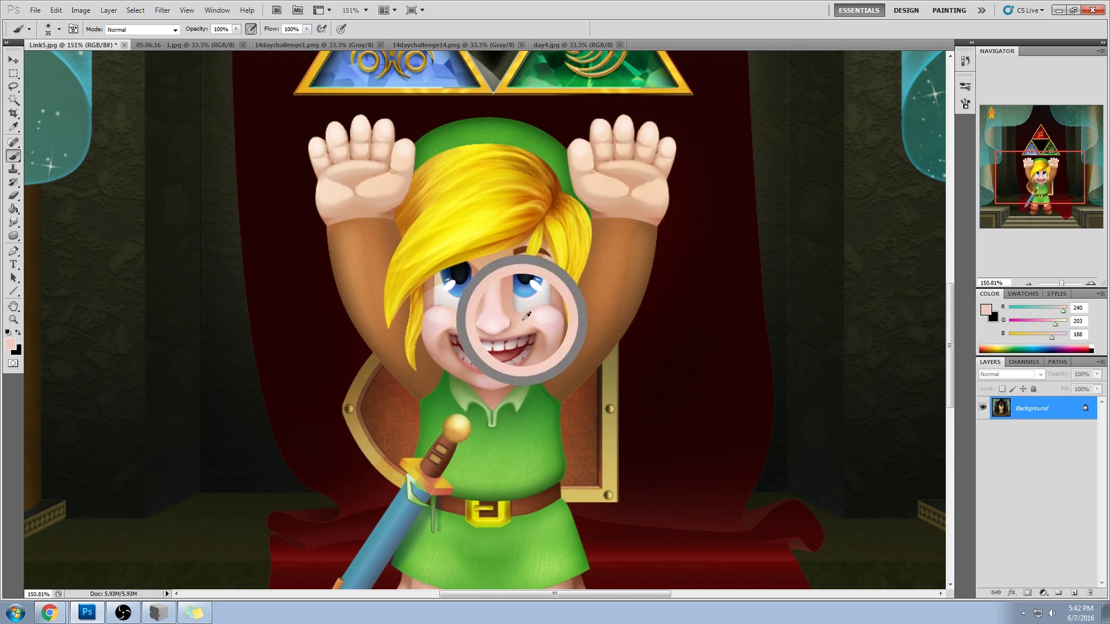
alt+click(468, 316)
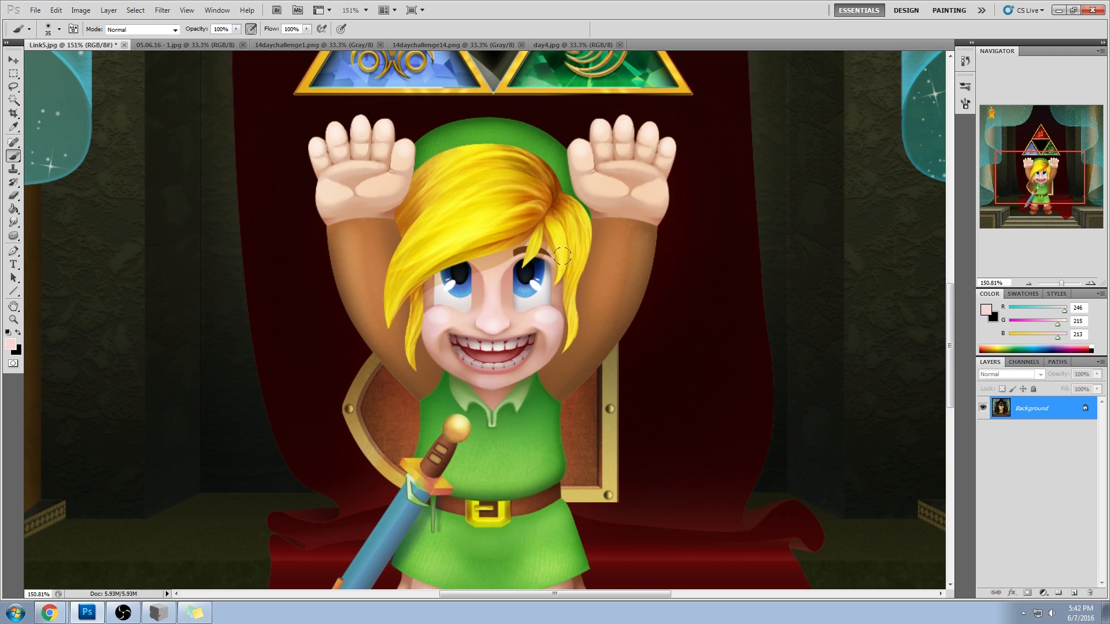
- Revert the history to the last Delete Guide state and paste the retouched image in place as a new layer
scroll(558, 255, down, 4)
scroll(585, 240, up, 6)
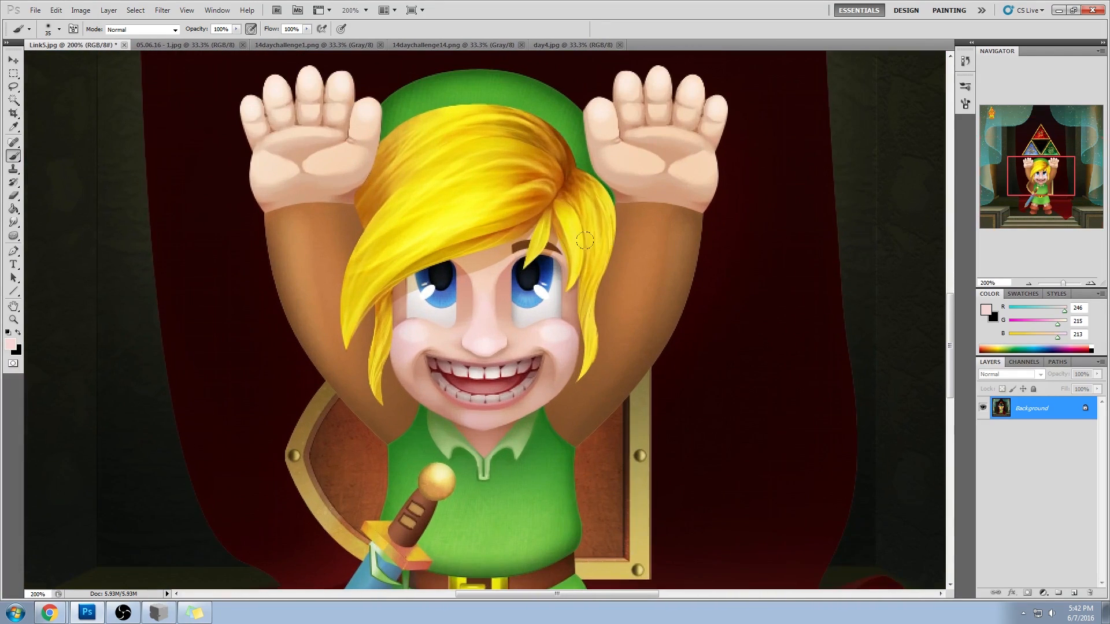
click(965, 61)
drag(948, 327, 949, 247)
click(902, 140)
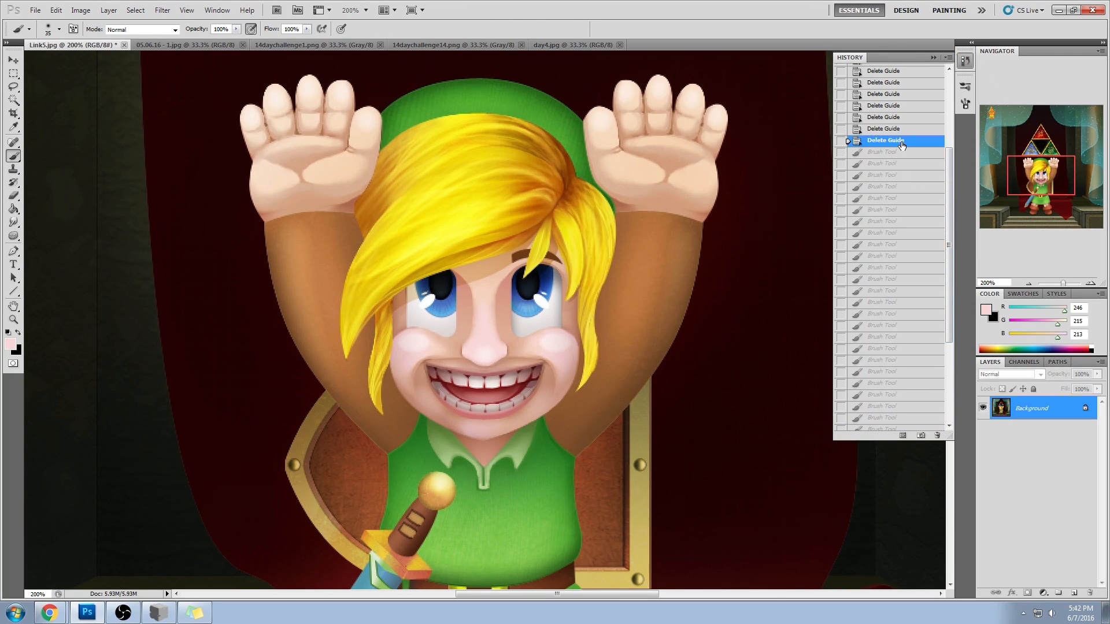
key(ctrl+shift+v)
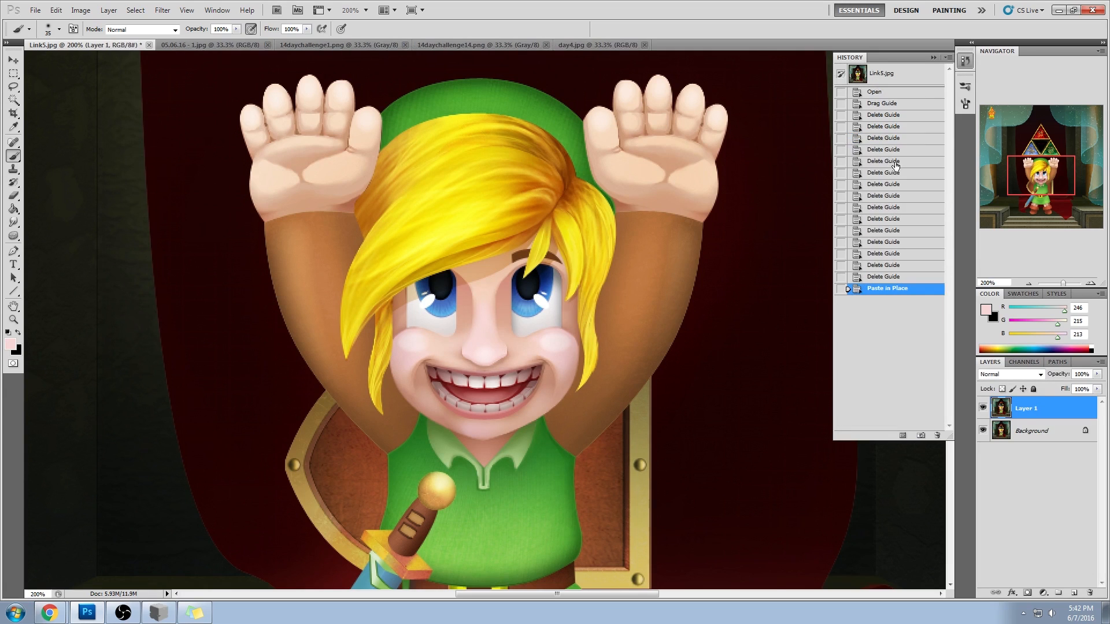
- Compare Link's face with and without the retouched Layer 1, then collapse the history list
click(983, 409)
click(983, 408)
click(982, 408)
click(982, 409)
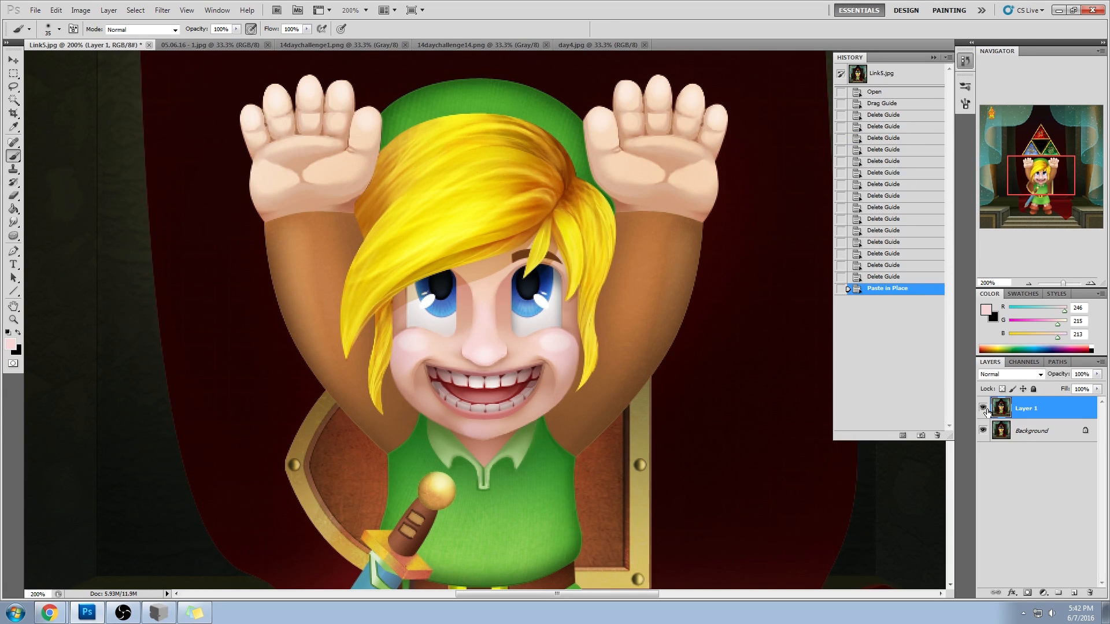
click(929, 48)
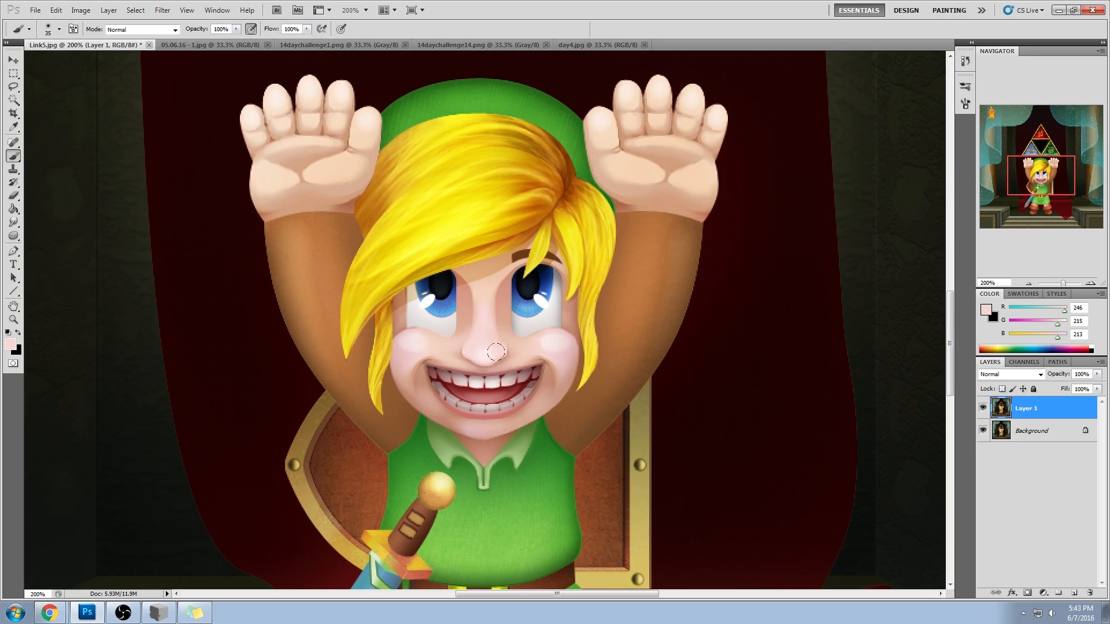
- Soften the shading around Link's nose and left cheek with sampled skin tones, setting the brush size to 40
alt+click(454, 342)
key(bracketleft)
key(bracketleft)
key(bracketleft)
key(bracketleft)
key(bracketright)
key(bracketright)
key(bracketright)
key(bracketright)
key(bracketright)
key(bracketright)
key(bracketright)
key(bracketright)
alt+click(407, 356)
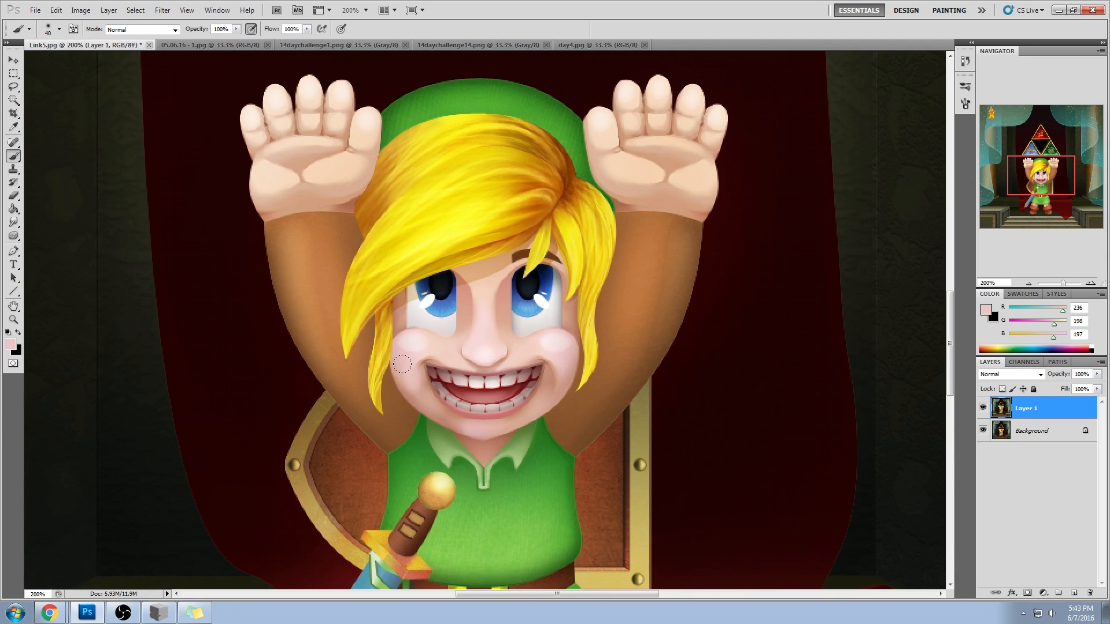
- Smooth the lower cheeks and the skin beside both mouth corners with skin tones sampled from each side
alt+click(565, 363)
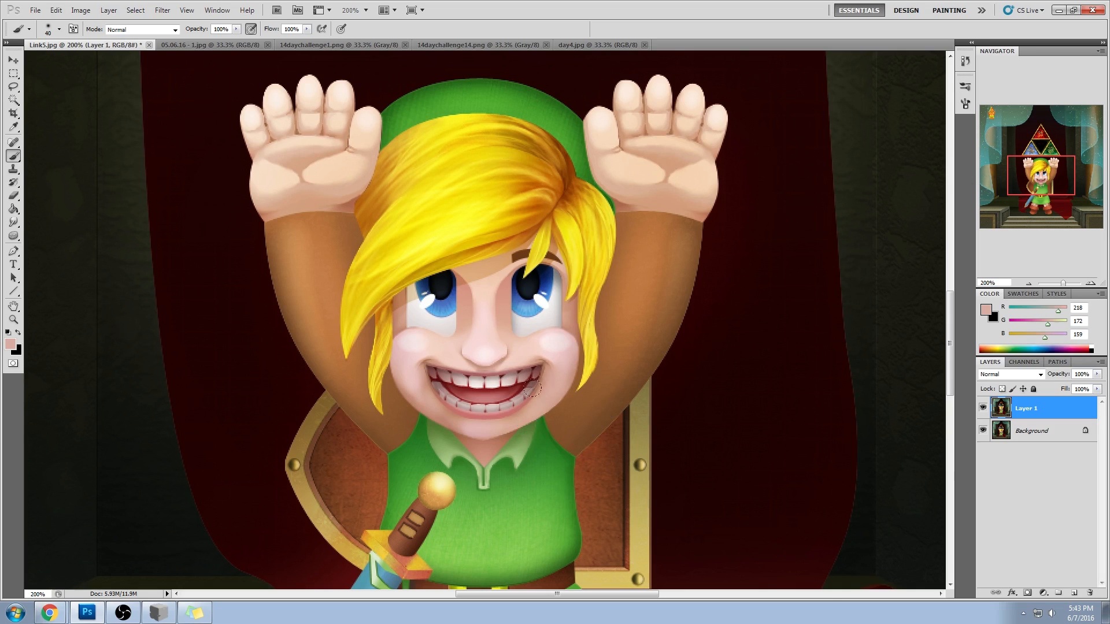
alt+click(550, 381)
alt+click(422, 390)
alt+click(405, 368)
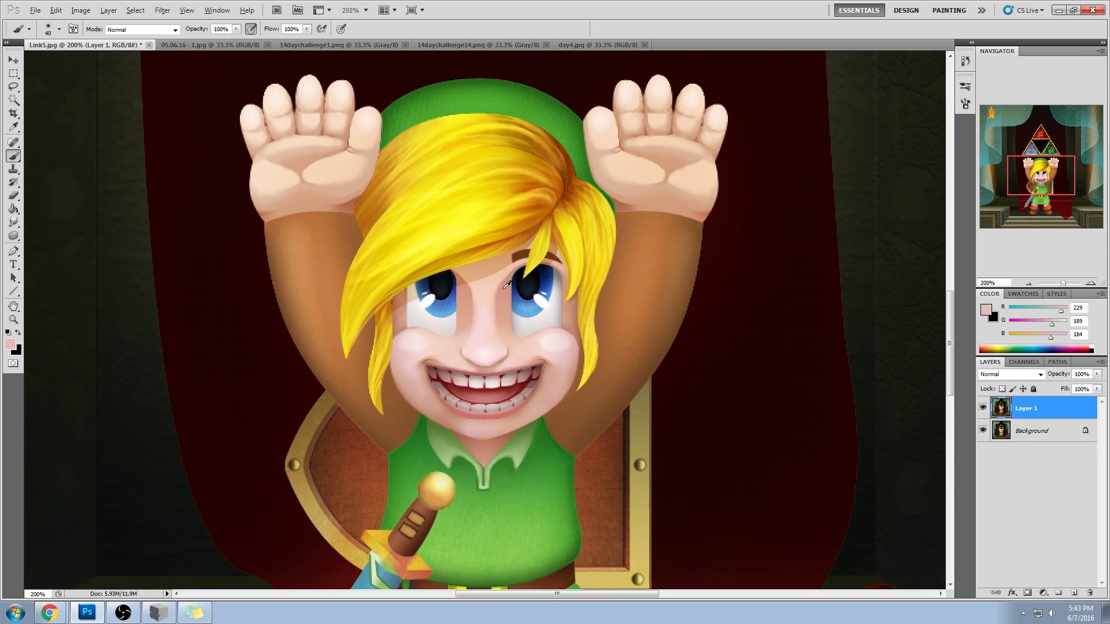
- Lighten the hard shadow along the left side of Link's nose bridge with nearby sampled skin tones
alt+click(516, 275)
alt+click(495, 294)
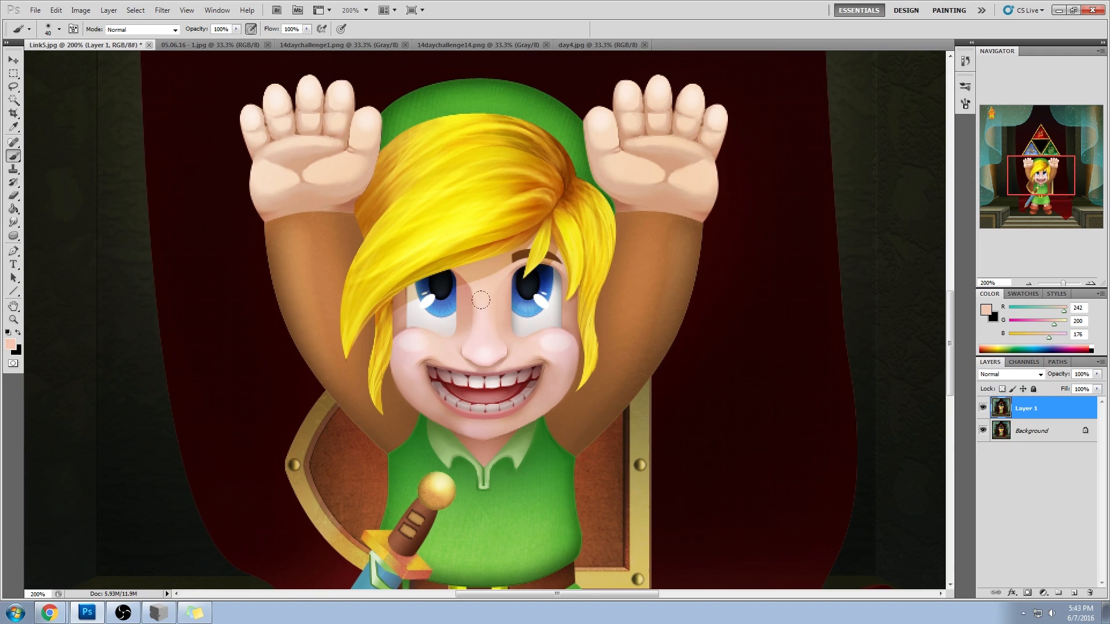
alt+click(470, 321)
drag(466, 283, 457, 331)
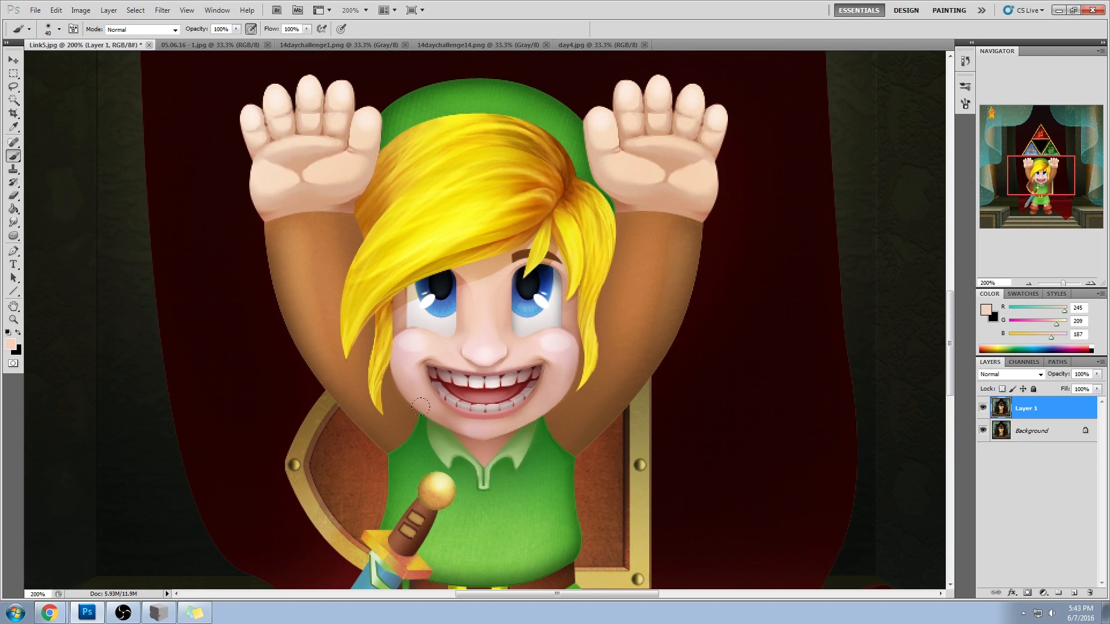
- Touch up the skin beside Link's nose, on the forehead and on the right cheek with sampled skin tones
alt+click(514, 311)
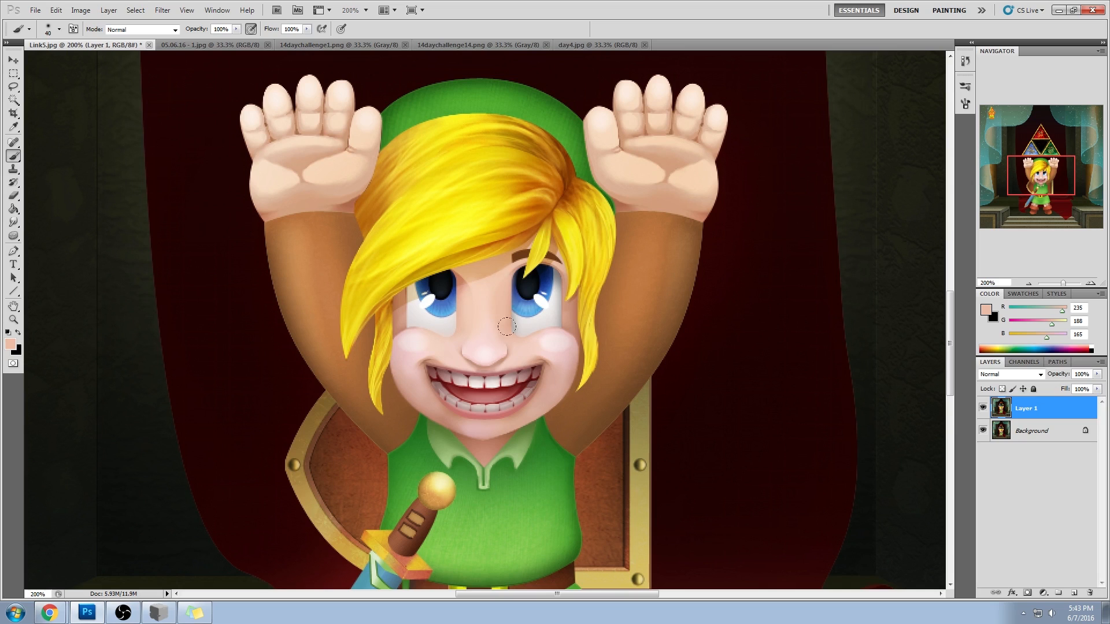
alt+click(456, 266)
alt+click(567, 334)
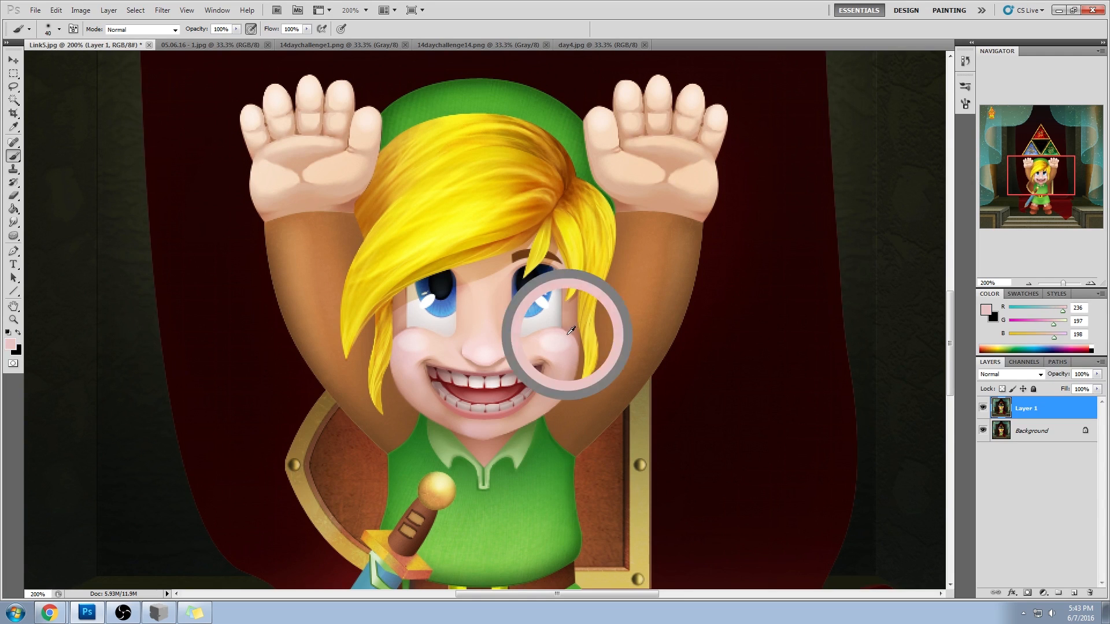
- Switch to the Smudge tool and reduce its brush to a small size
click(12, 223)
key(bracketleft)
key(bracketleft)
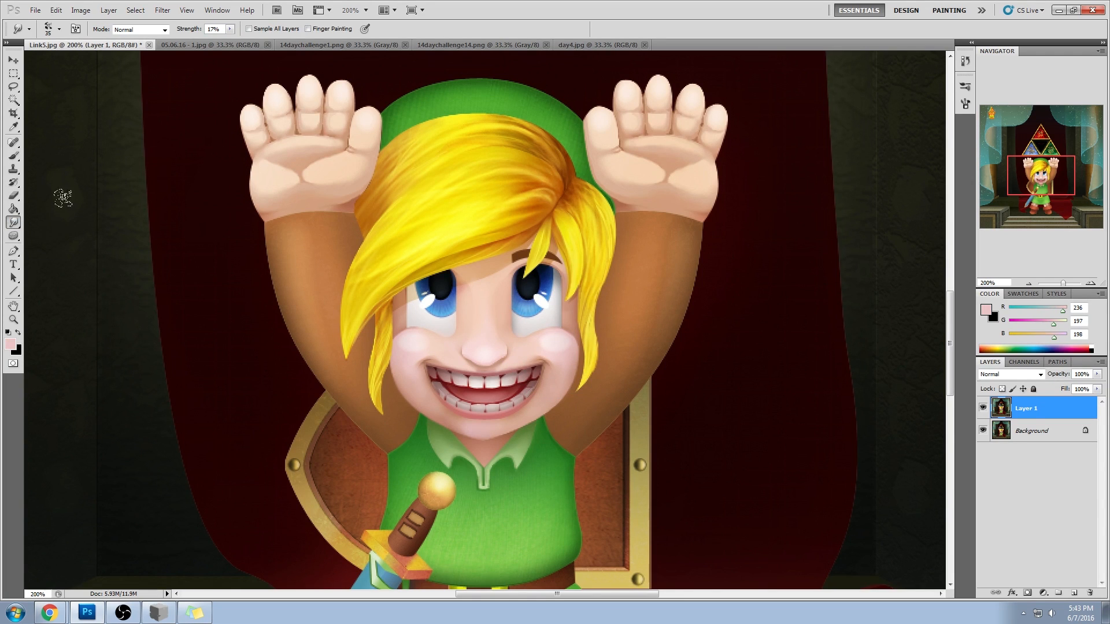
key(bracketleft)
key(bracketleft)
key(bracketleft)
key(bracketleft)
key(bracketleft)
key(bracketright)
key(bracketright)
key(bracketright)
key(bracketright)
key(bracketright)
key(bracketleft)
key(bracketleft)
key(bracketleft)
key(bracketleft)
- Shrink the Photoshop window to uncover the desktop, switch to Chrome and search the web for "liam neeson"
mouse_move(1109, 75)
mouse_down()
mouse_move(996, 85)
mouse_move(1109, 58)
mouse_up()
drag(776, 10, 738, 32)
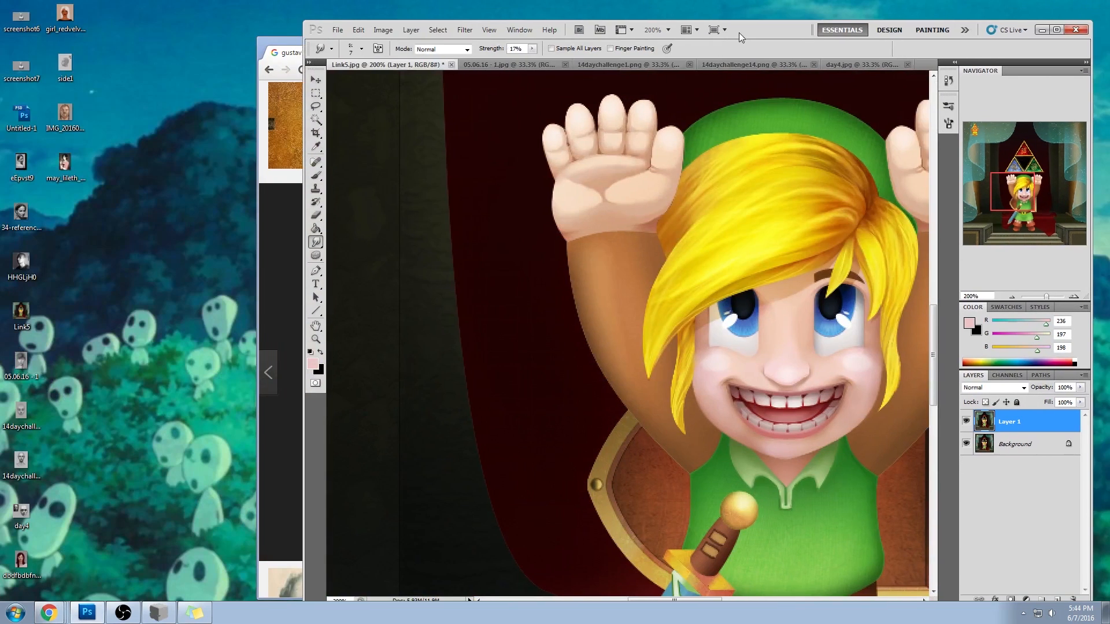
click(48, 612)
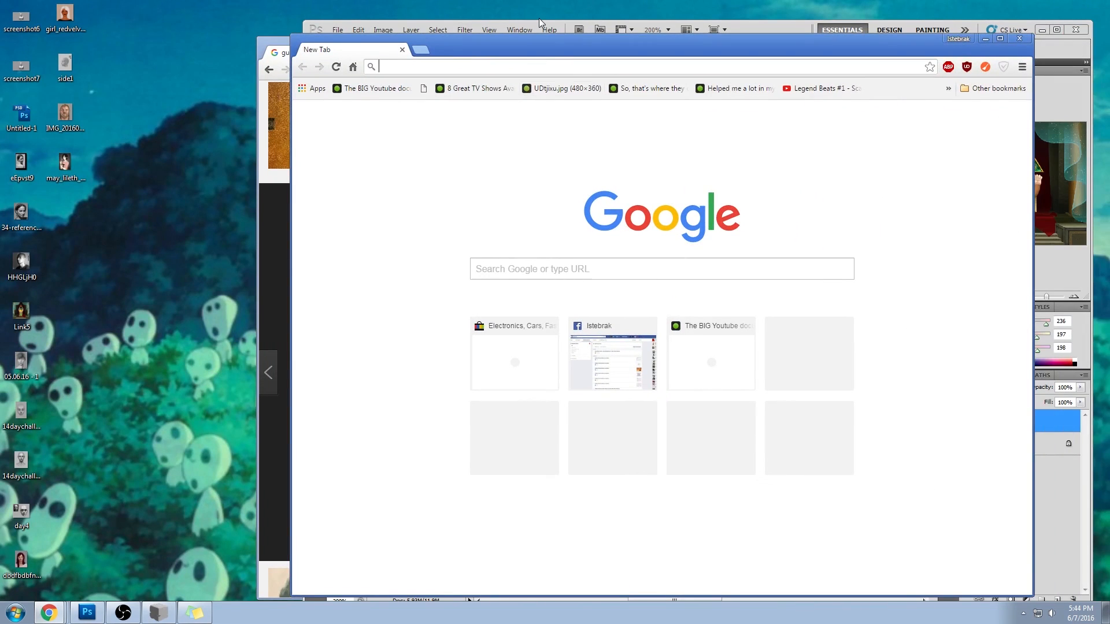
text(liam neeson)
key(Return)
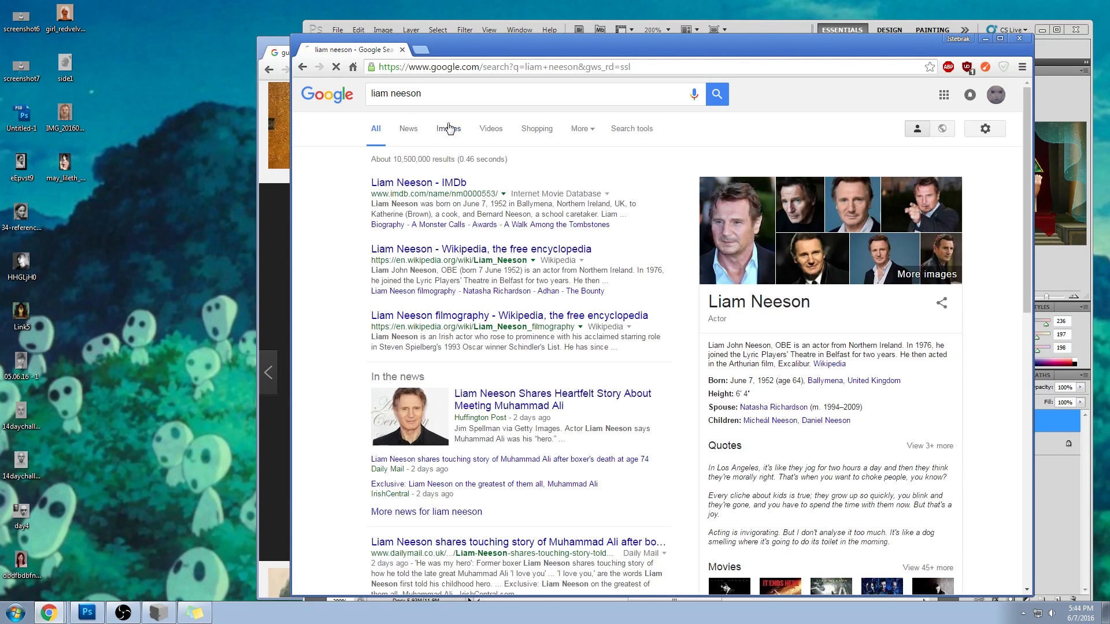
- Save the full-size frontal portrait of Liam Neeson with the blue background from the image results to the desktop
click(449, 127)
click(505, 306)
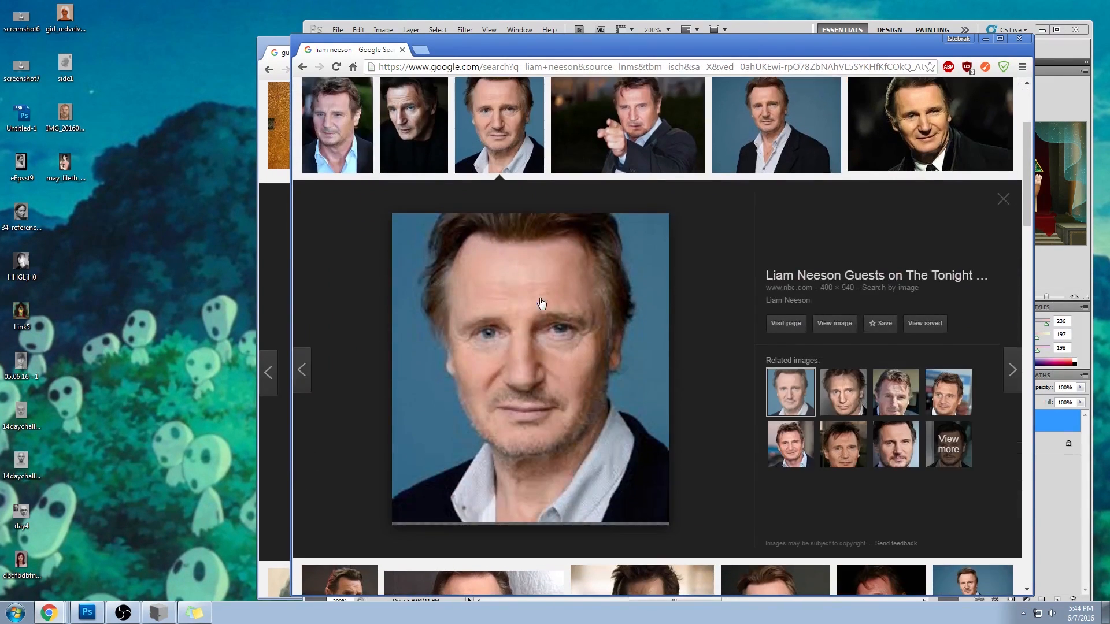
click(830, 323)
drag(532, 222, 157, 228)
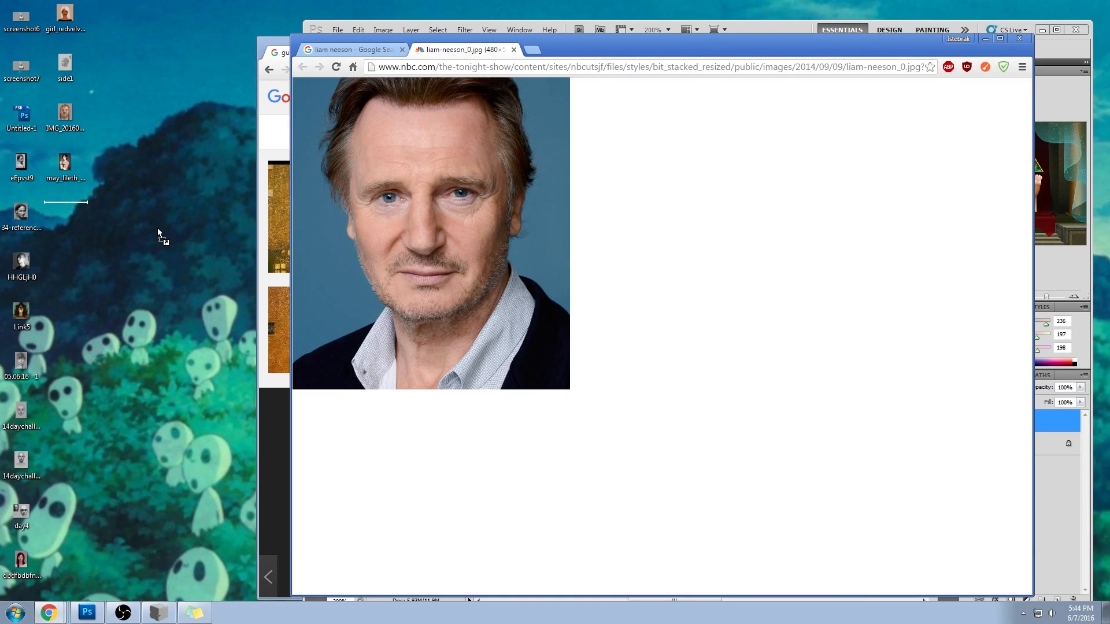
key(ctrl+w)
- Search Google Images for "baby" and preview the photo of the blond baby lying with outstretched arms
click(425, 68)
text(baby)
key(Return)
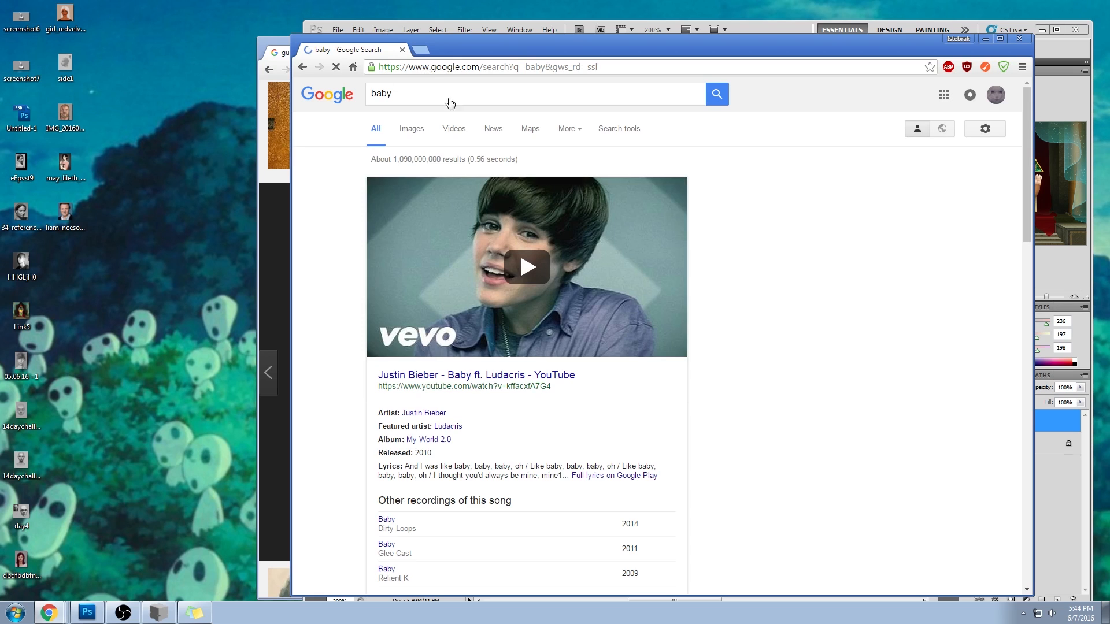
click(420, 129)
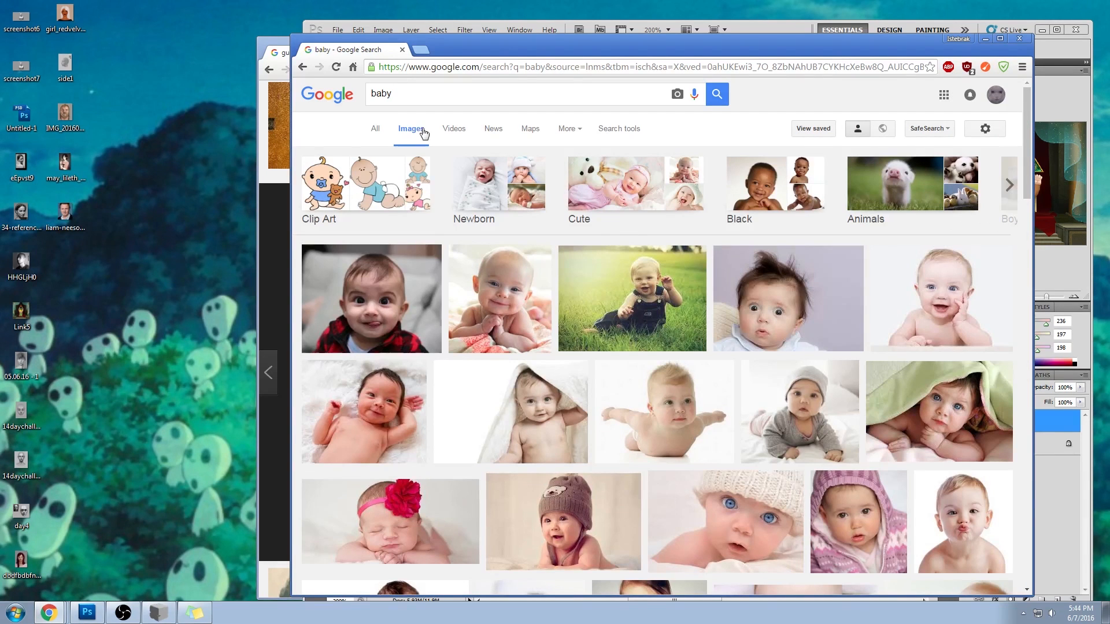
click(559, 423)
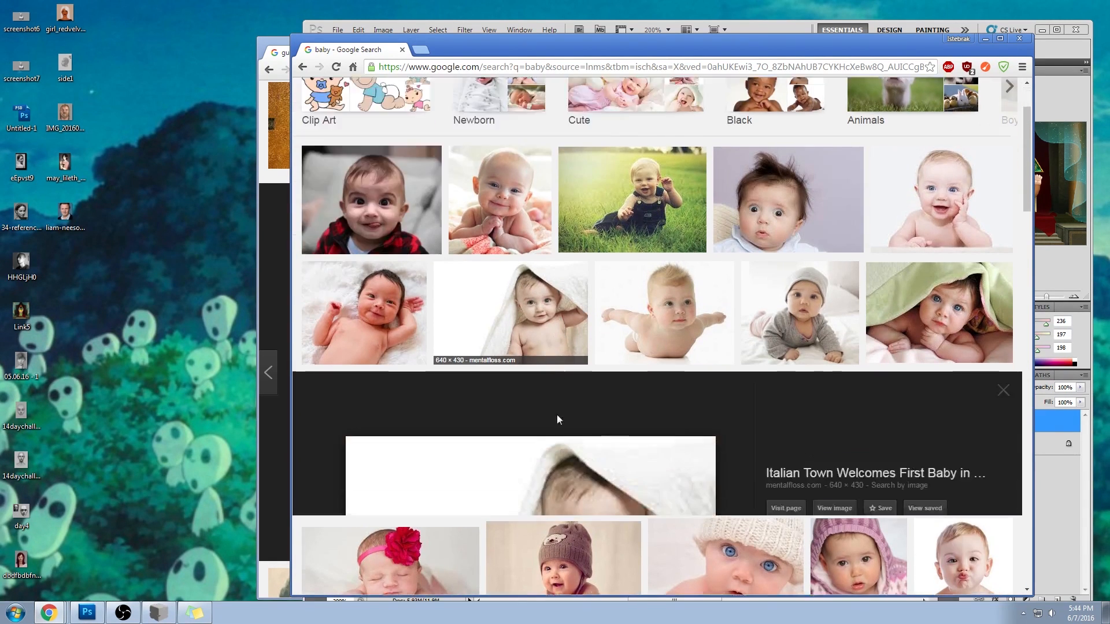
scroll(765, 310, up, 2)
click(670, 240)
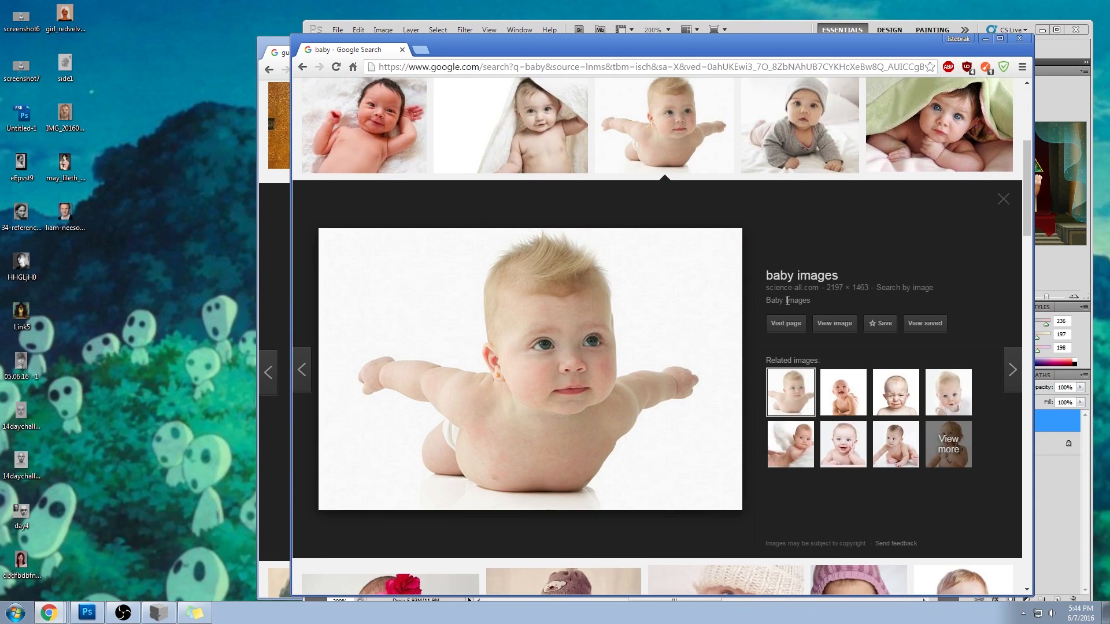
- Save the full-size image of the baby with outstretched arms to the desktop and put the browser away
click(830, 328)
drag(566, 279, 135, 286)
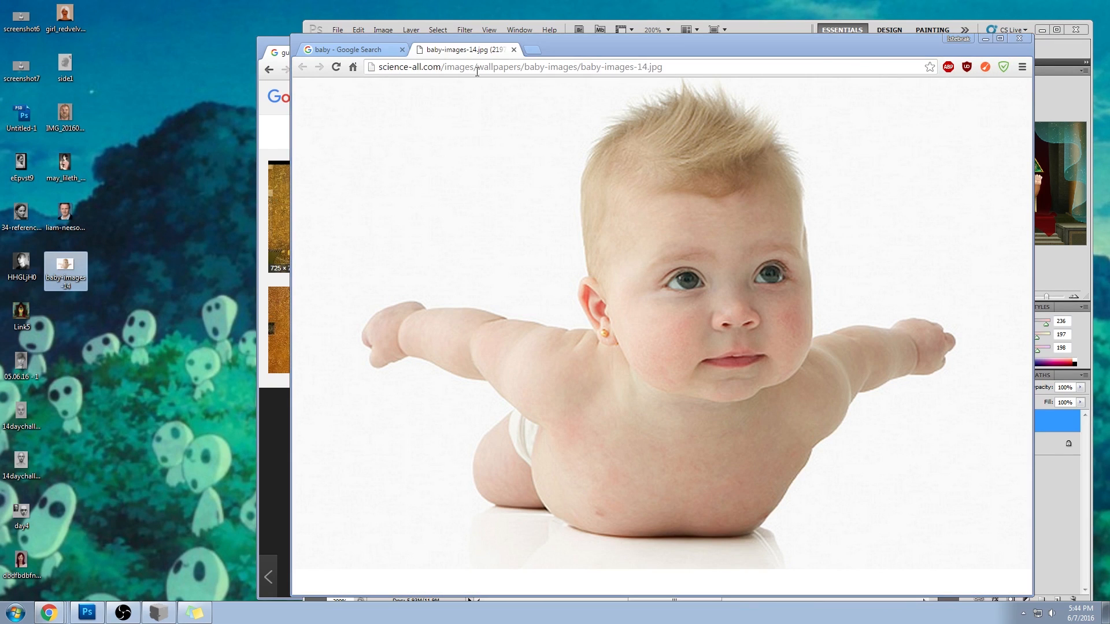
click(985, 38)
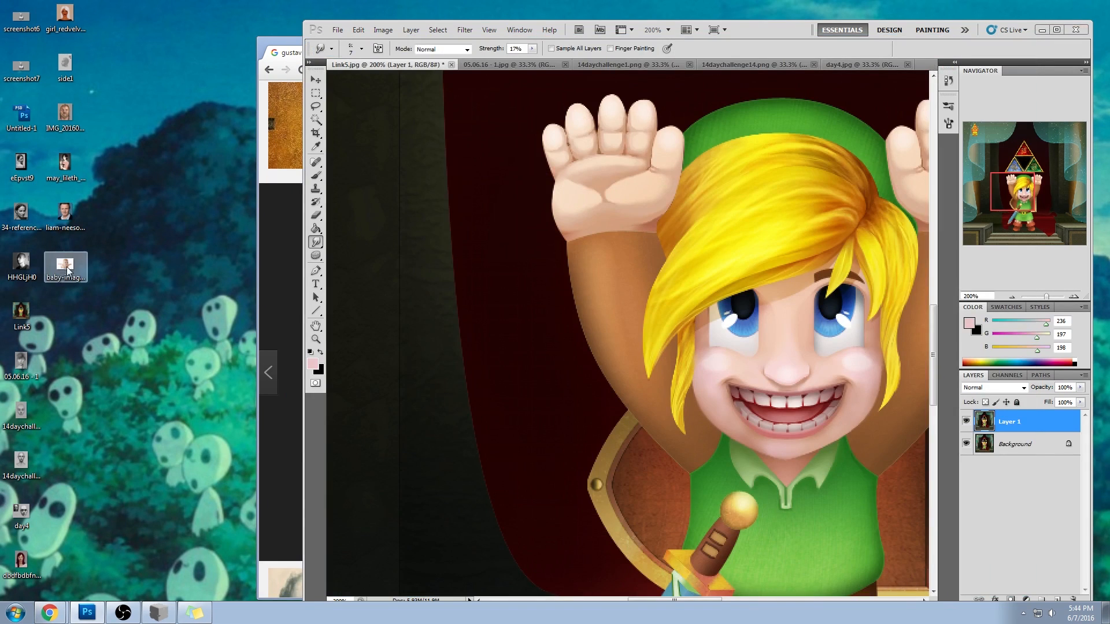
- Place the baby-images-14 photo in the Link illustration and flip it horizontally
drag(67, 271, 578, 240)
click(880, 48)
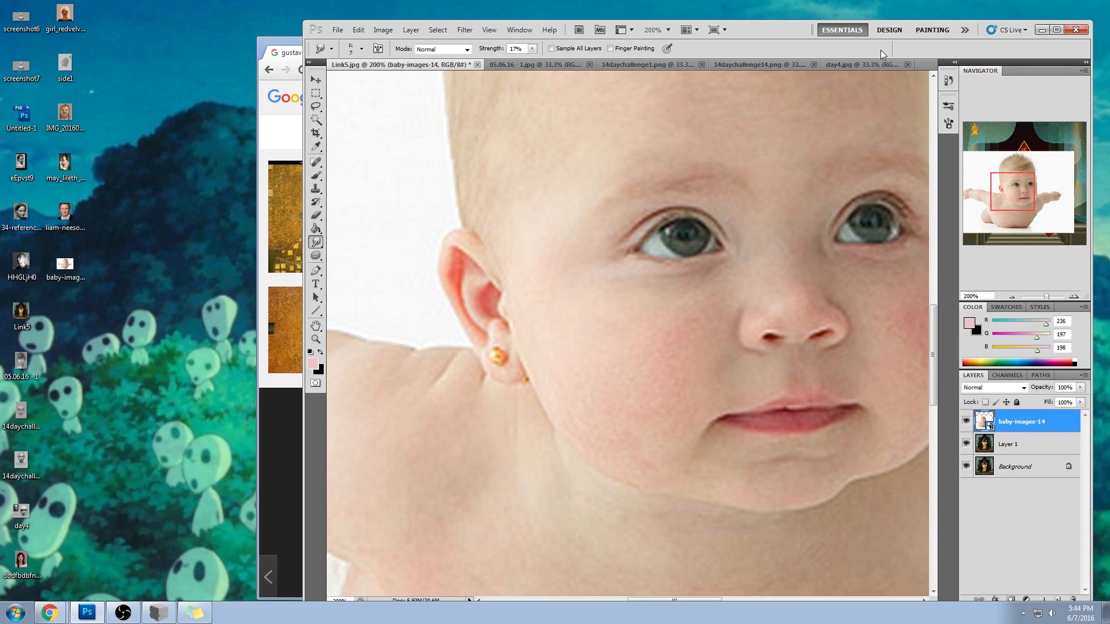
key(ctrl+0)
key(v)
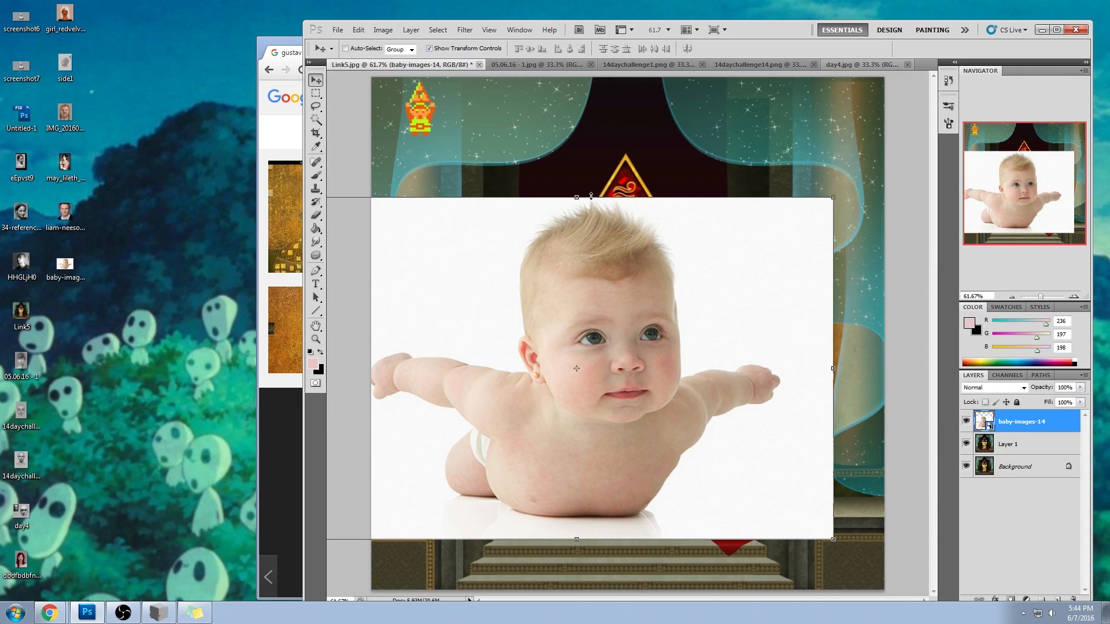
right_click(611, 247)
click(665, 410)
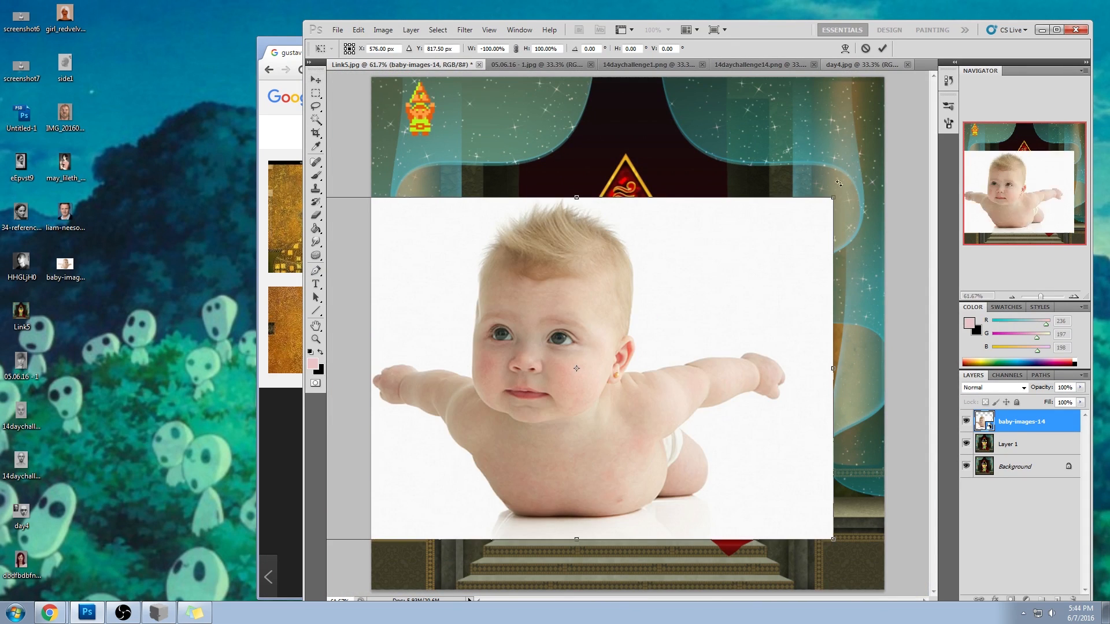
click(882, 48)
- Place the liam-neeson_0 portrait above the baby photo and rasterize both photo layers
drag(64, 215, 549, 317)
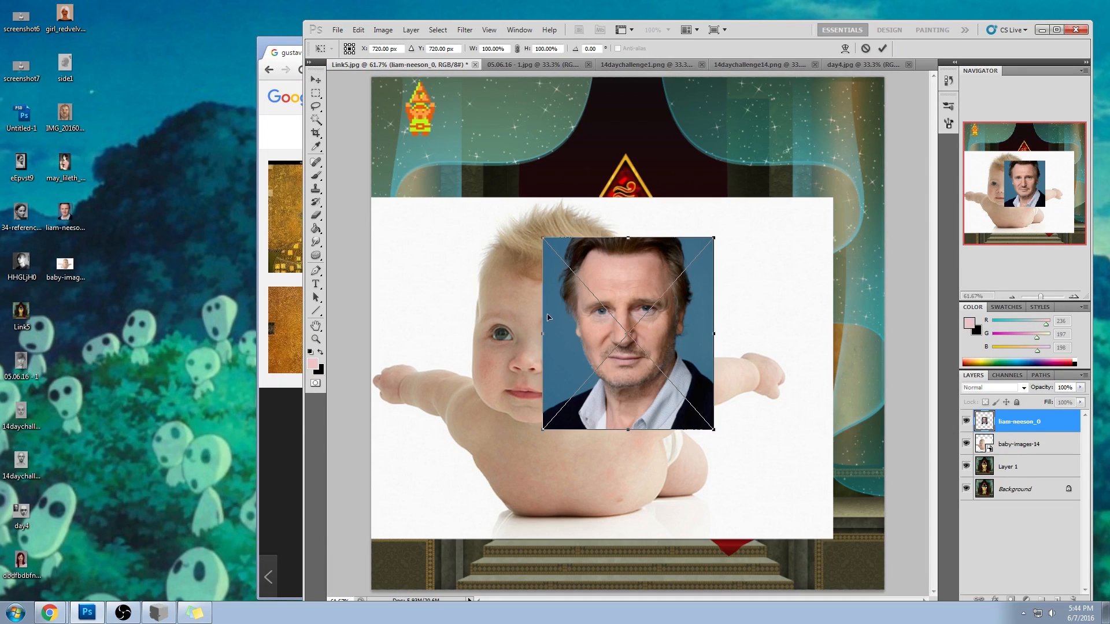
click(882, 48)
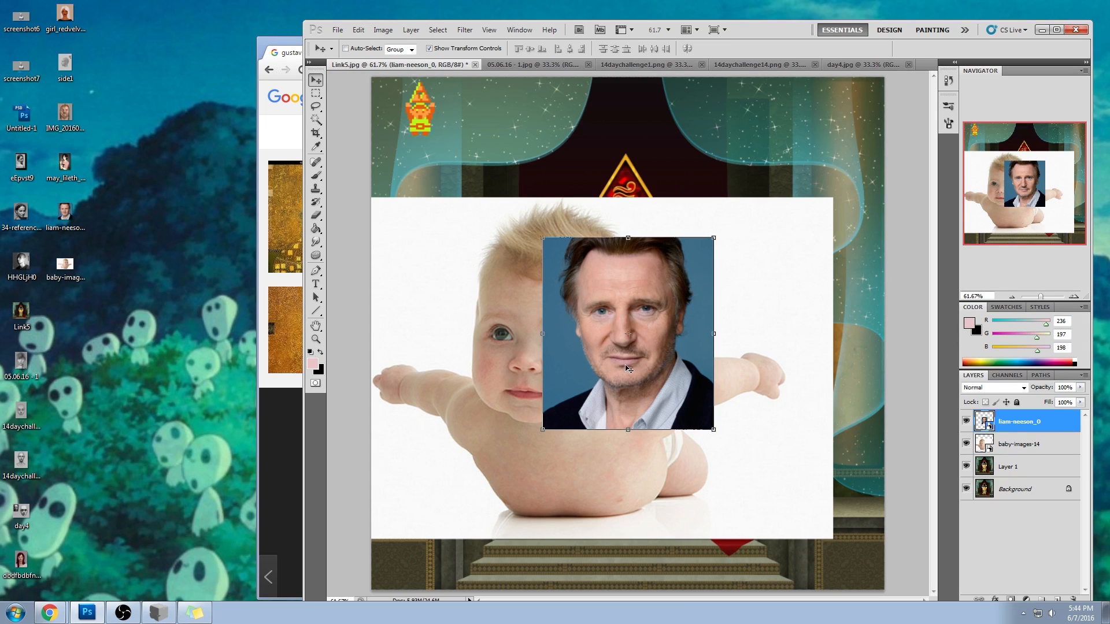
key(l)
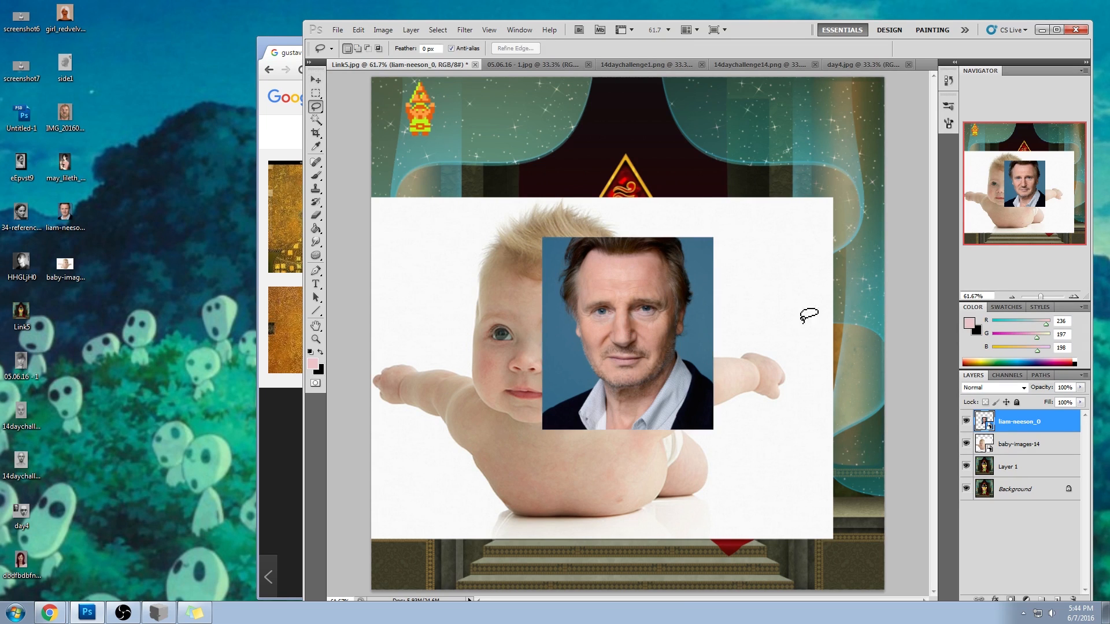
shift+click(1051, 434)
right_click(1051, 432)
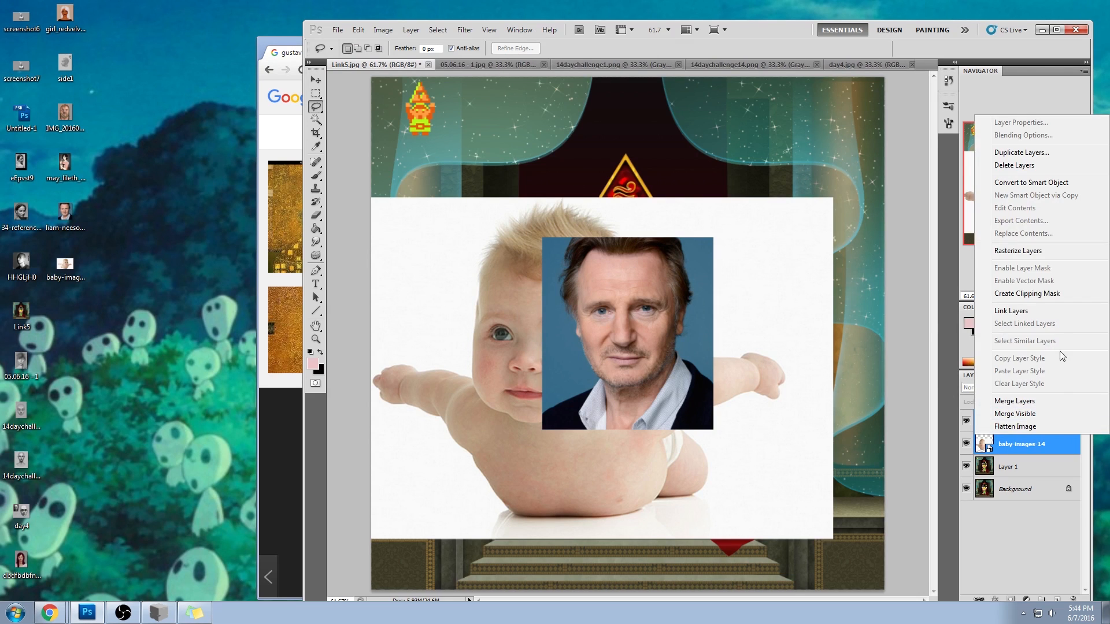
click(1064, 249)
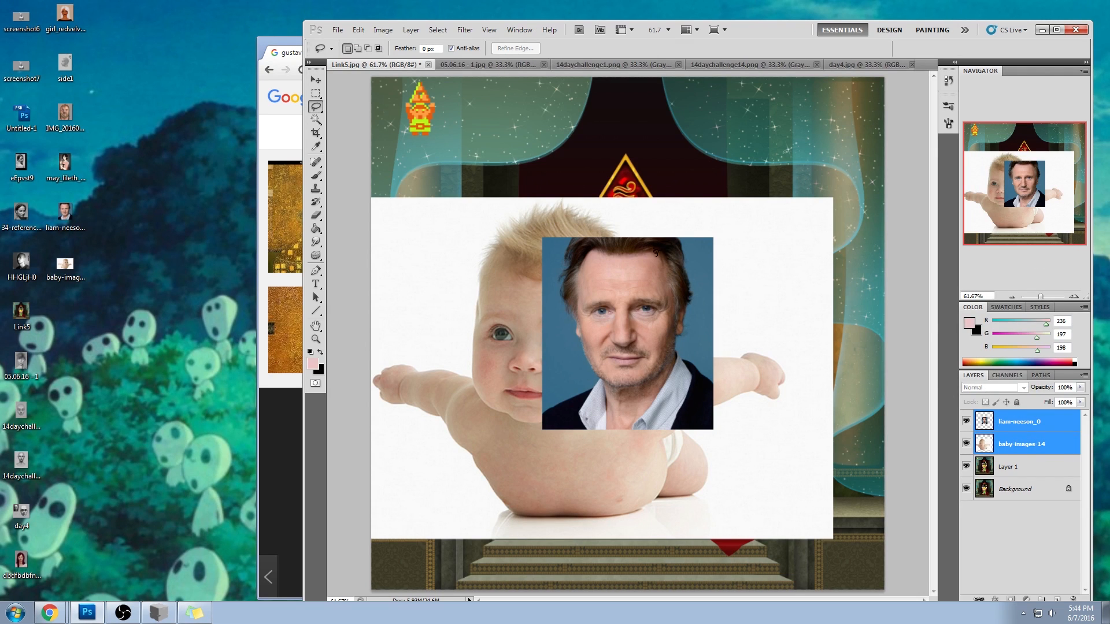
- Copy a lasso selection of the man's nose onto a new layer above baby-images-14 and hide the portrait layer
click(1056, 29)
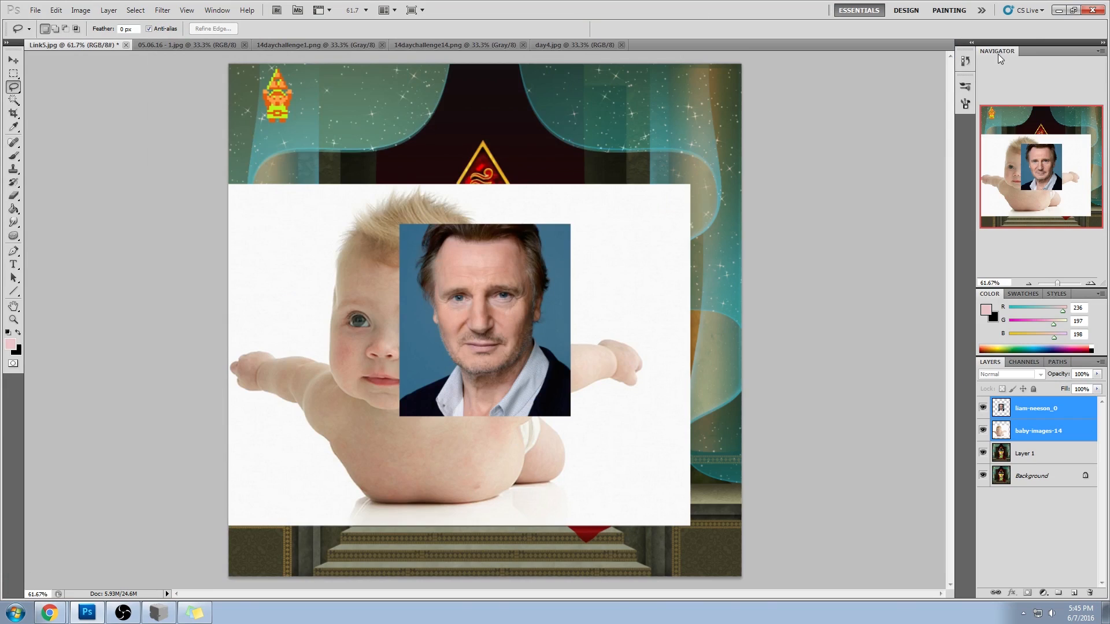
key(ctrl+1)
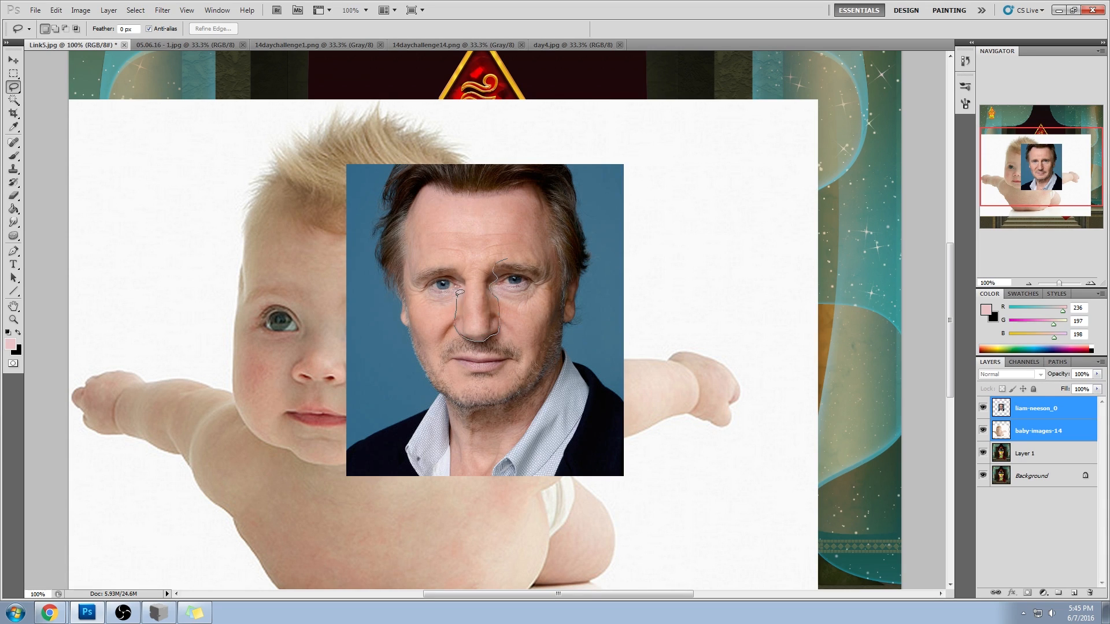
drag(504, 254, 502, 256)
click(1037, 415)
key(ctrl+c)
click(983, 408)
click(1035, 431)
key(ctrl+v)
- Fit the pasted nose over the baby's nose, scaled to 120.92% by 109.26% and rotated 7.33 degrees
key(v)
drag(479, 318, 324, 372)
drag(355, 305, 339, 284)
drag(334, 338, 332, 338)
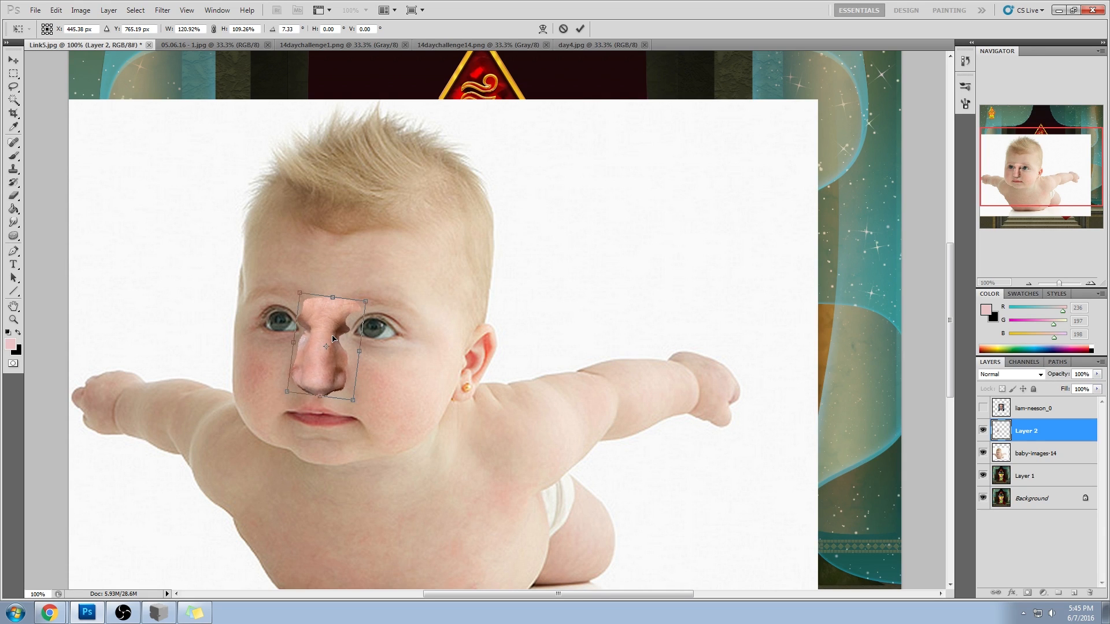
click(580, 29)
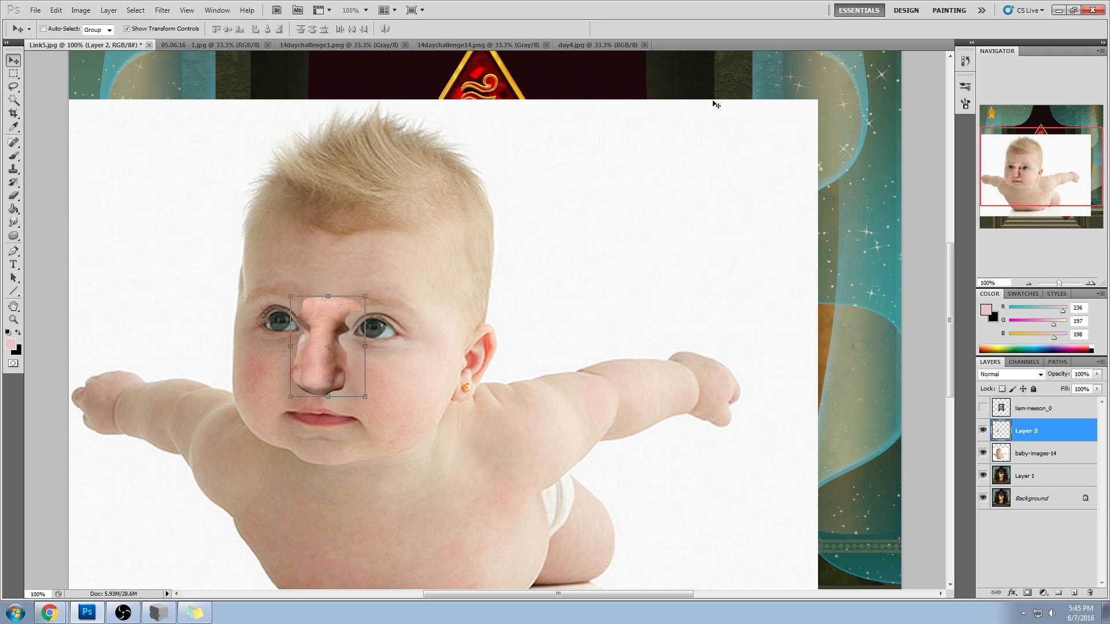
- Brighten the pasted nose with Levels, setting the midtone input to 1.26 and lowering the white input
key(ctrl+l)
drag(1015, 441, 1004, 442)
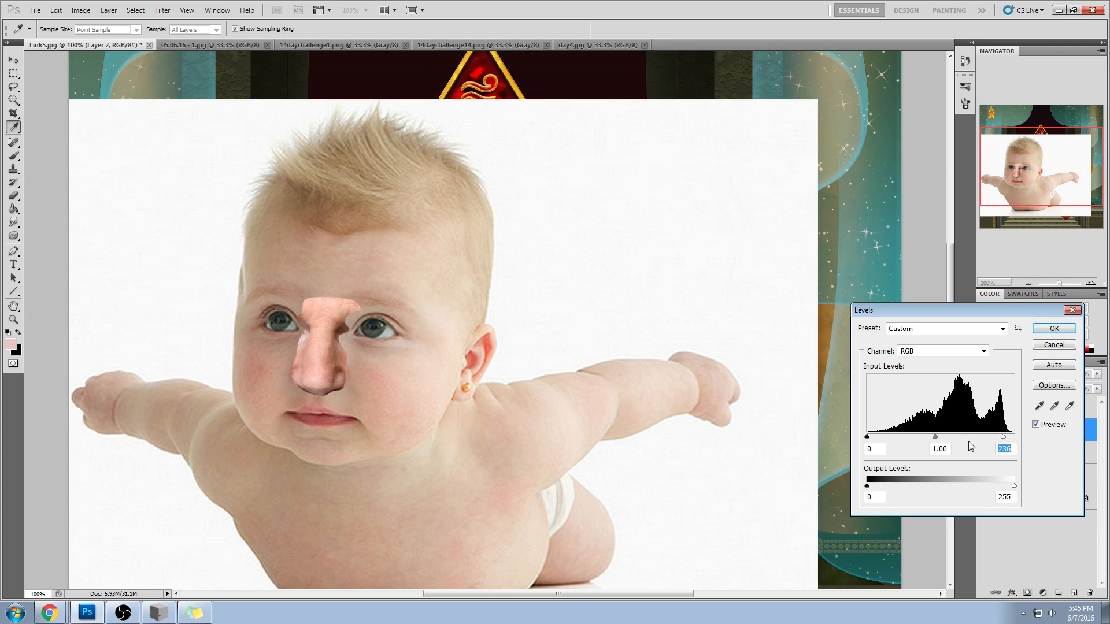
drag(937, 437, 924, 438)
drag(1005, 441, 1006, 442)
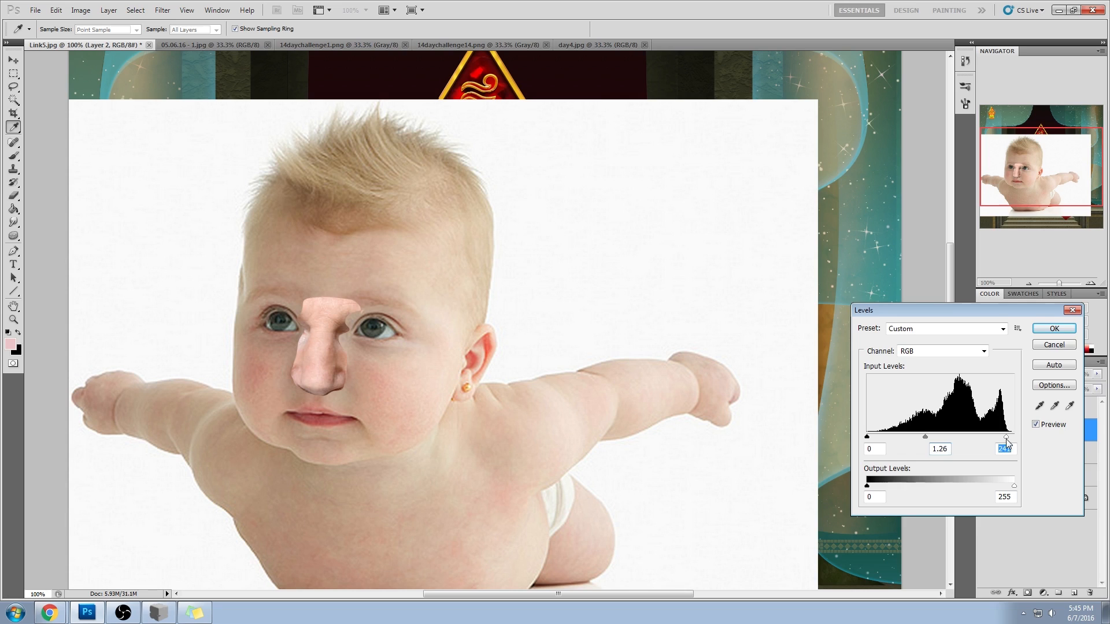
click(1054, 328)
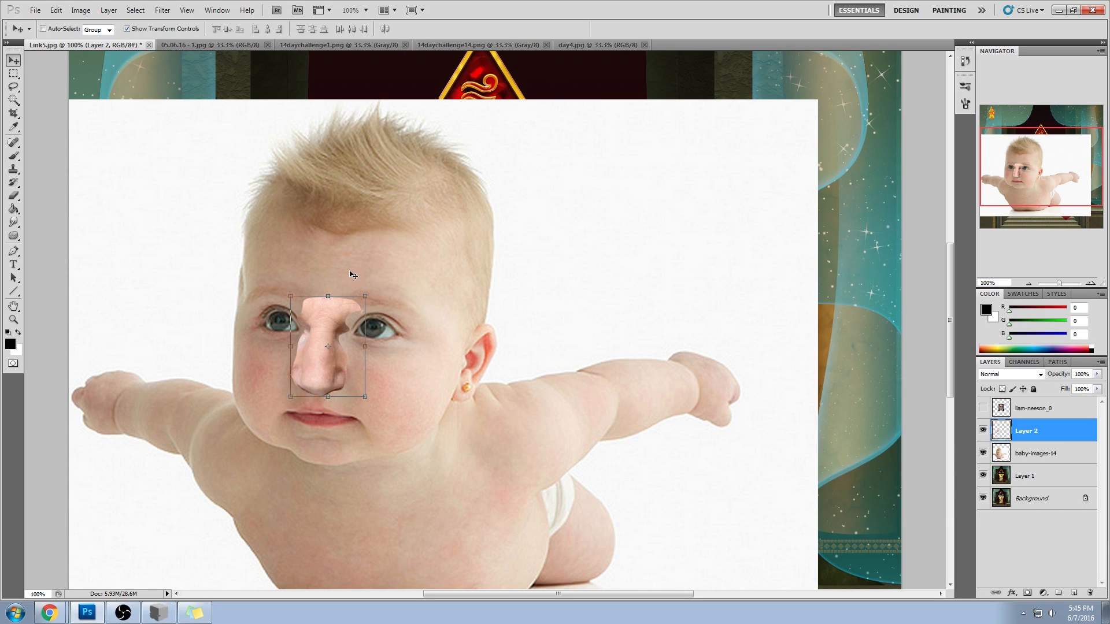
- Erase the hard outer edges of the pasted nose with a soft brush so it blends into the baby's face
key(e)
mouse_move(355, 288)
mouse_down()
mouse_move(306, 276)
mouse_move(354, 297)
mouse_move(334, 368)
mouse_move(285, 328)
mouse_up()
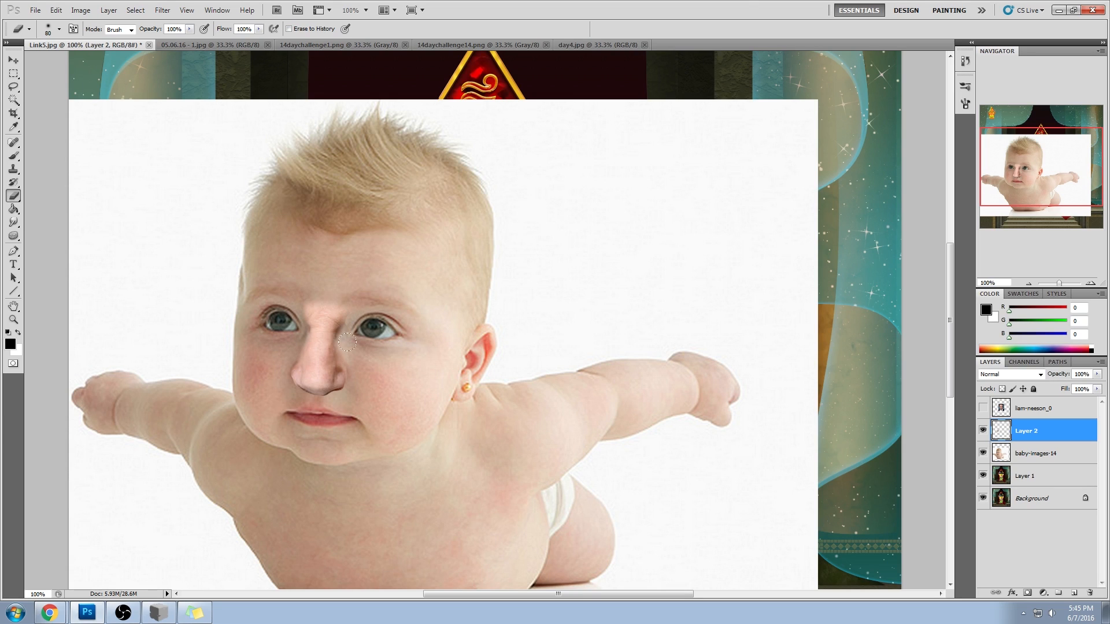
click(1097, 389)
mouse_move(1095, 400)
mouse_down()
mouse_move(1086, 404)
mouse_move(1096, 402)
mouse_up()
- Darken the pasted nose with Hue/Saturation at a lightness of -9
key(ctrl+u)
drag(822, 451, 819, 451)
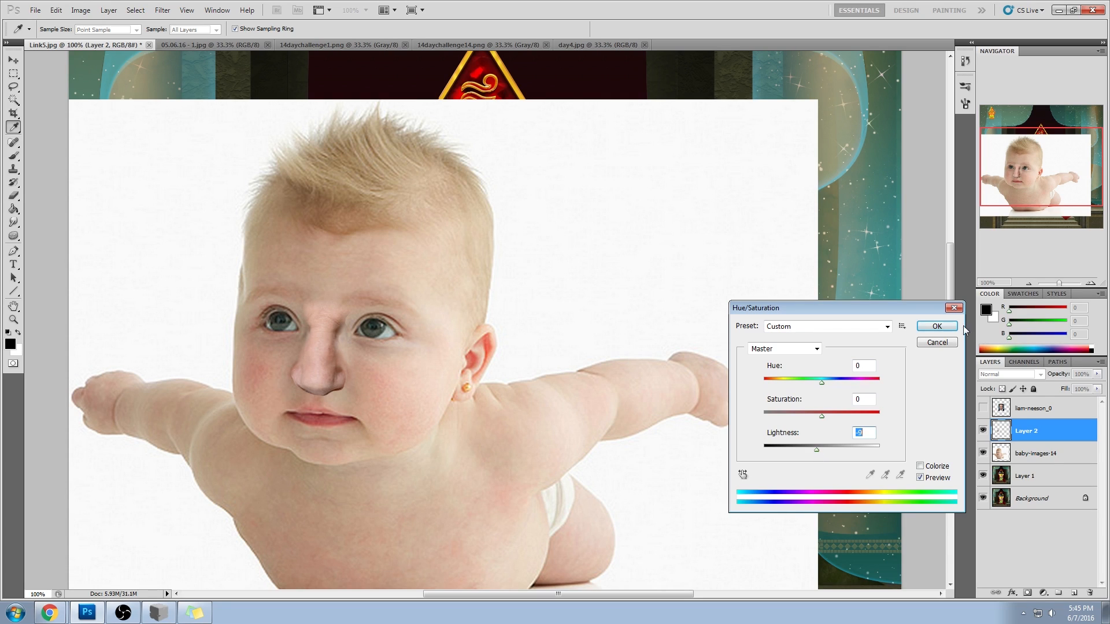
key(Return)
- Soften the nose's shaded side with a sampled skin tone inside locked transparent pixels, and merge the nose layer into baby-images-14
click(1002, 389)
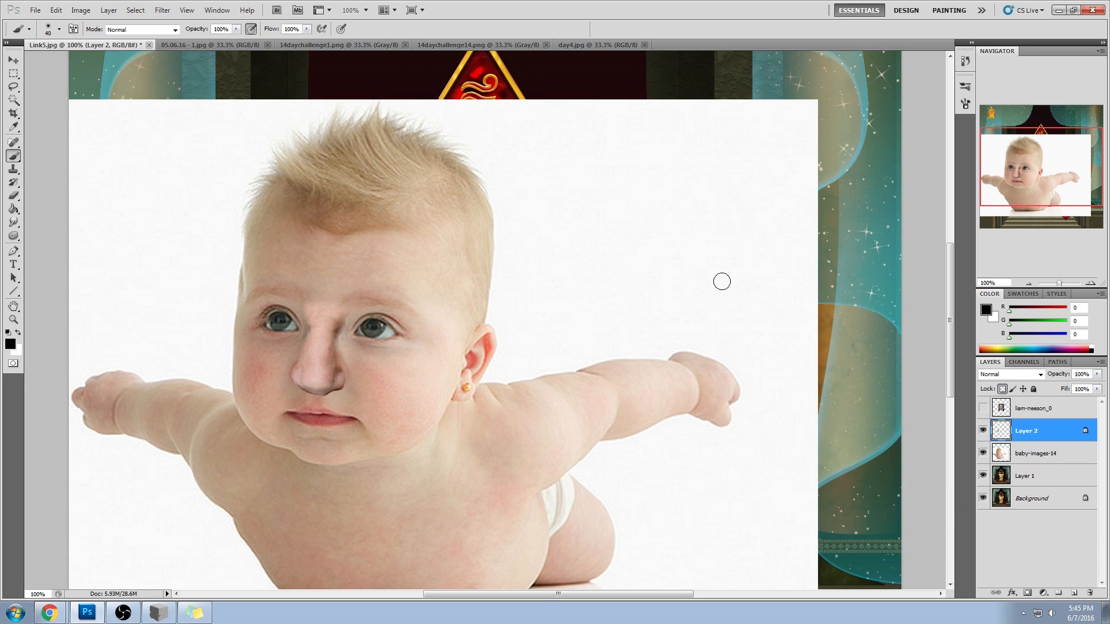
alt+click(332, 322)
key(bracketright)
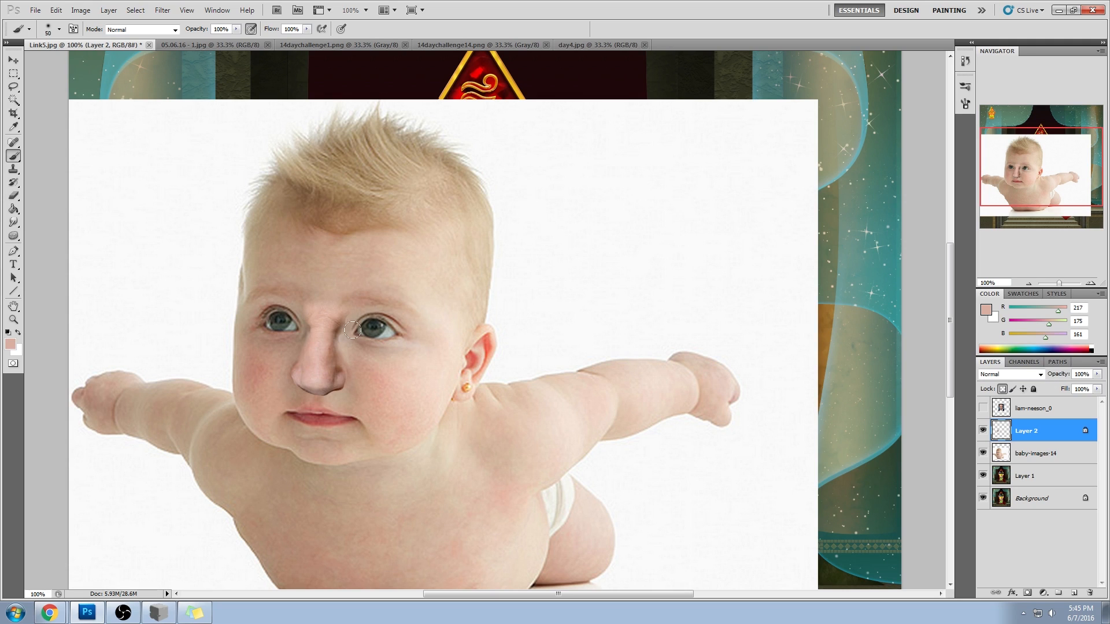
key(bracketright)
drag(331, 365, 330, 341)
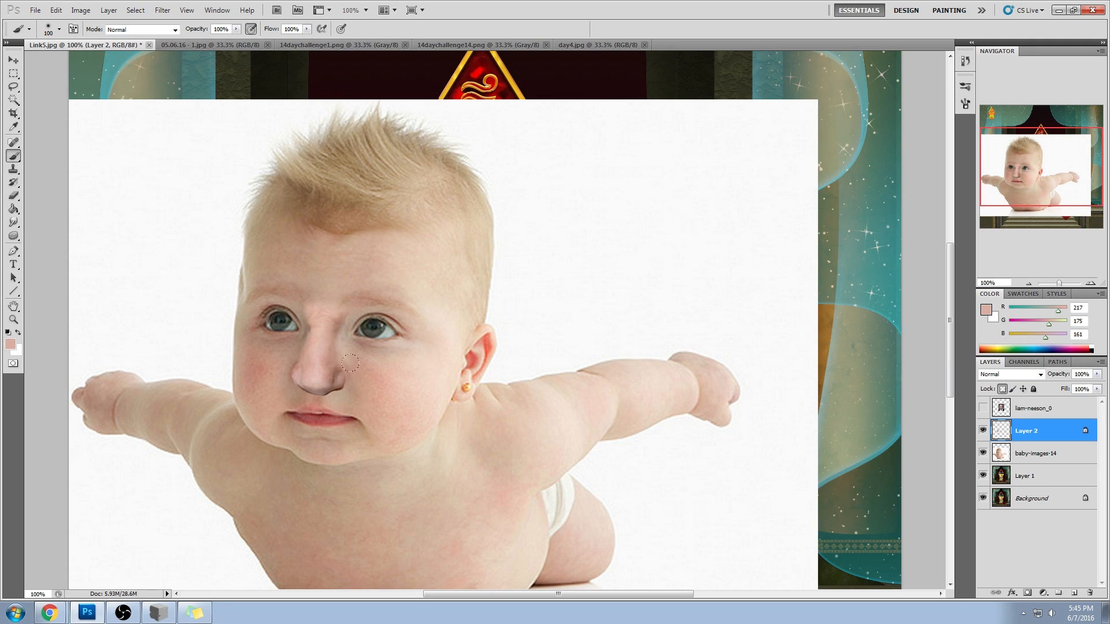
right_click(1051, 432)
click(1035, 392)
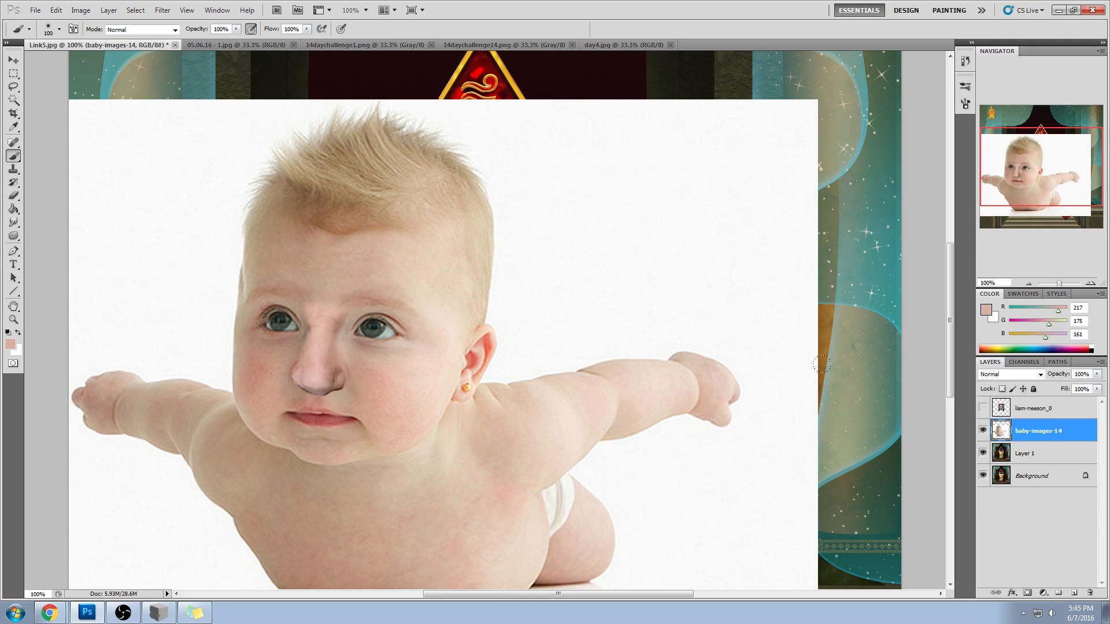
- Smooth the forehead and the area between the baby's eyebrows with a large soft brush and sampled skin tones
alt+click(436, 321)
mouse_move(346, 286)
mouse_down()
mouse_move(326, 330)
mouse_move(307, 281)
mouse_up()
alt+click(326, 317)
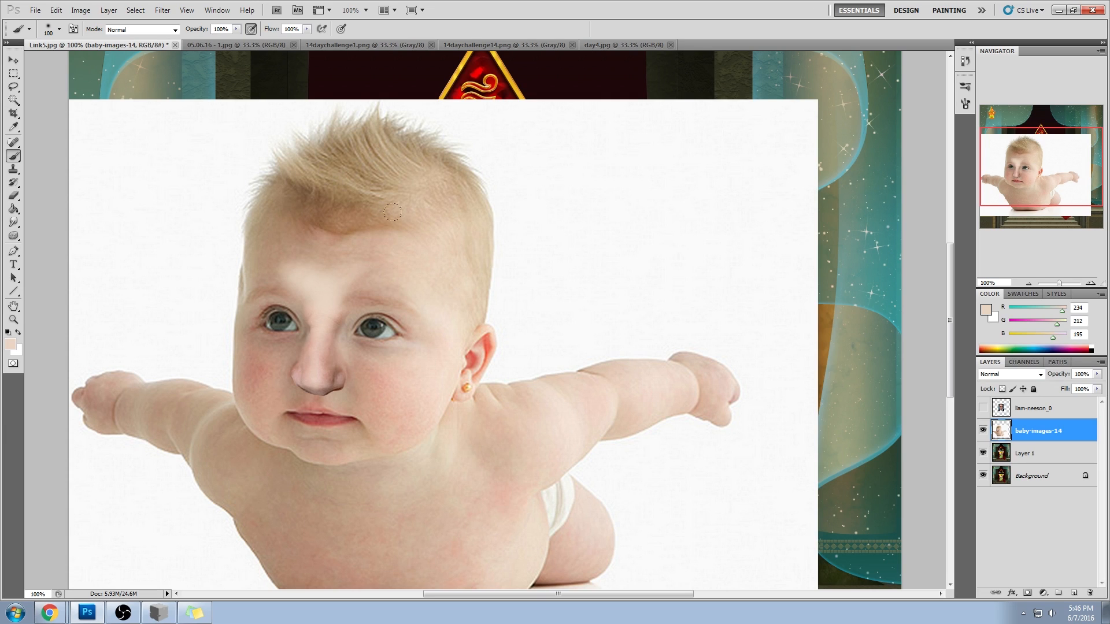
alt+click(339, 281)
alt+click(330, 286)
drag(330, 270, 371, 233)
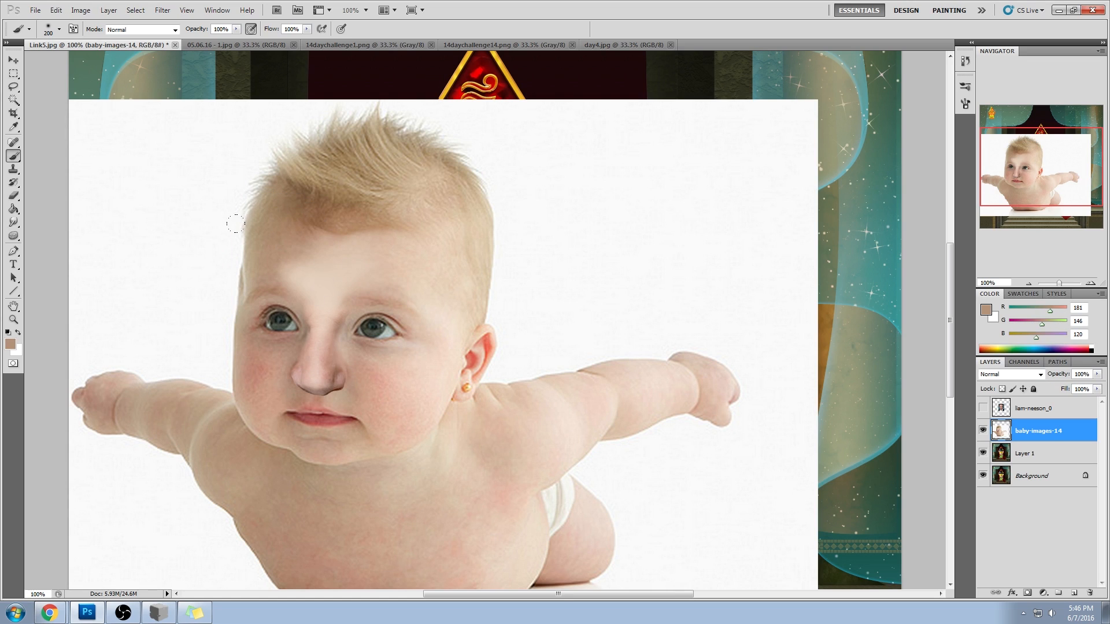
alt+click(290, 242)
alt+click(404, 267)
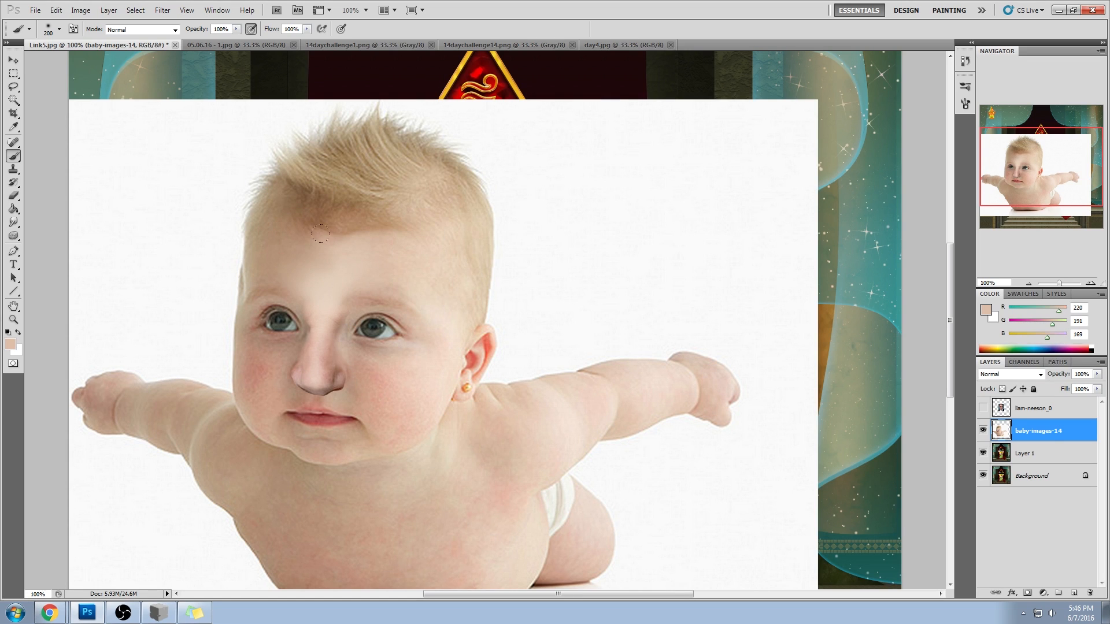
- Paint a soft dark brown shadow beneath the nose on the upper lip with a smaller brush at 45% opacity
alt+click(340, 384)
key(bracketleft)
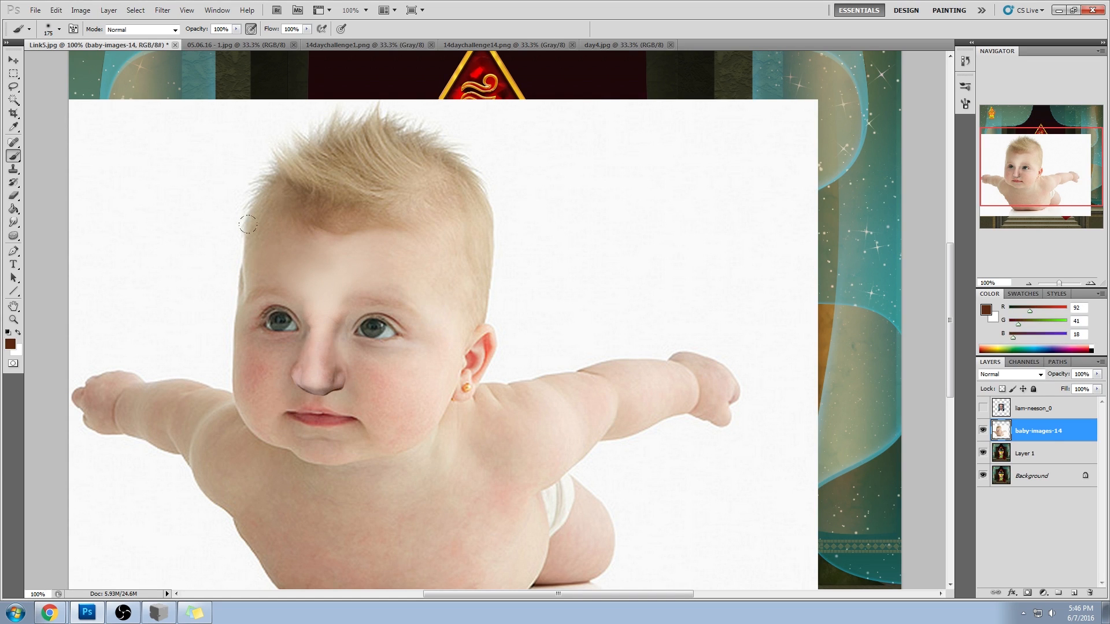
key(bracketleft)
key(bracketleft)
key(bracketleft)
drag(341, 385, 317, 408)
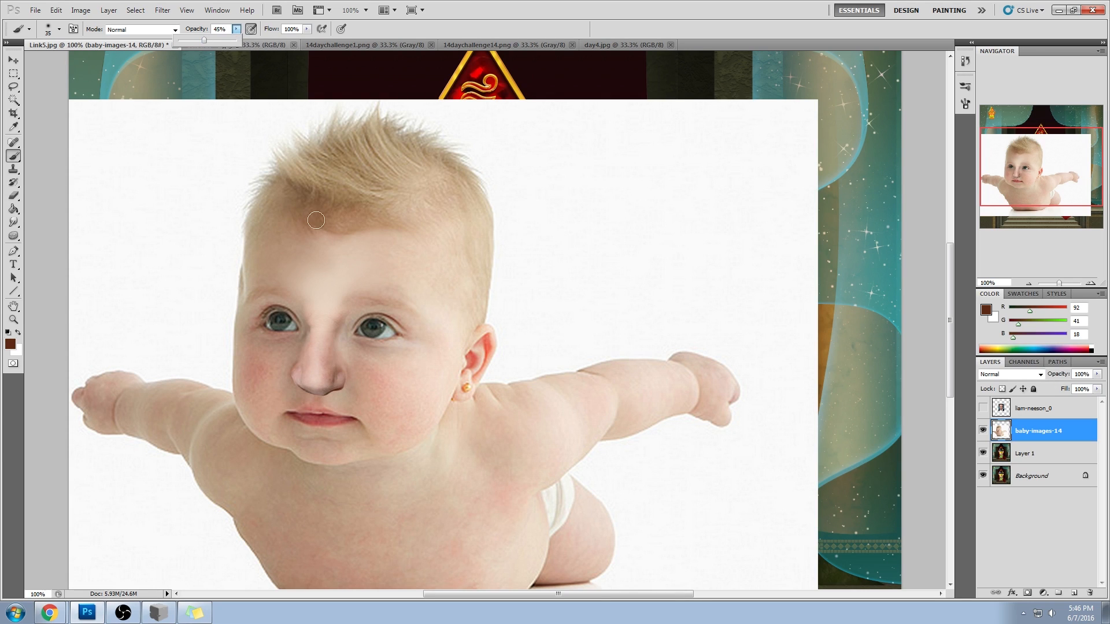
key(4)
key(5)
mouse_move(331, 397)
mouse_down()
mouse_move(298, 399)
mouse_move(310, 414)
mouse_move(335, 397)
mouse_move(310, 420)
mouse_move(303, 412)
mouse_move(309, 425)
mouse_move(341, 393)
mouse_move(317, 422)
mouse_move(296, 392)
mouse_up()
key(v)
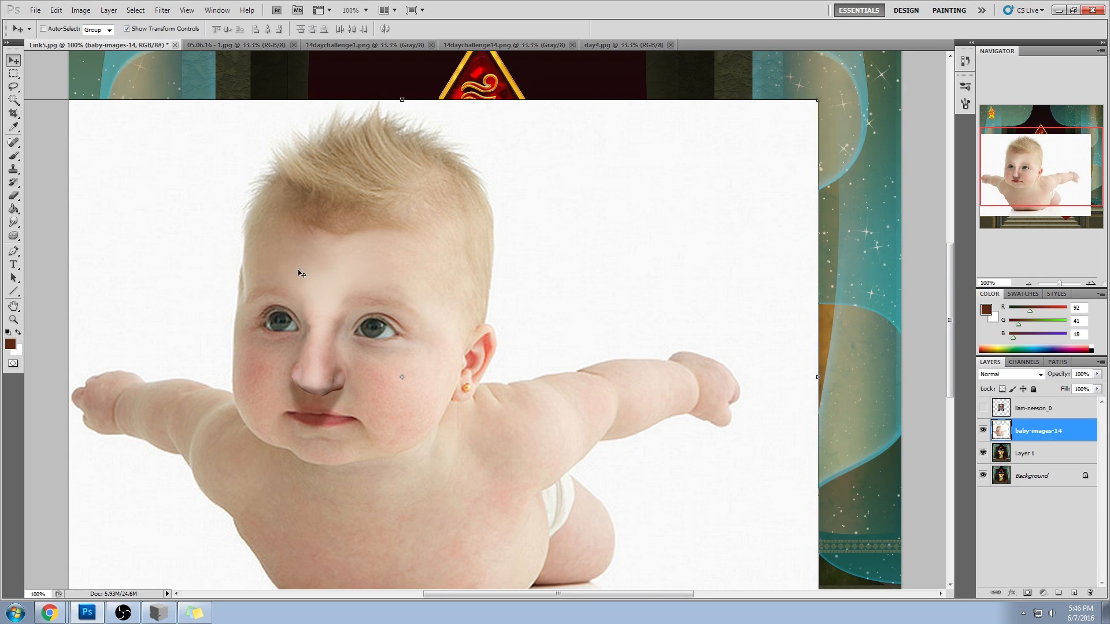
- Shade around the nose with a brown sampled beneath the nostril, using a larger brush at 26% opacity
key(b)
alt+click(340, 381)
key(bracketright)
key(bracketright)
click(236, 29)
drag(236, 36, 225, 39)
key(bracketright)
key(bracketright)
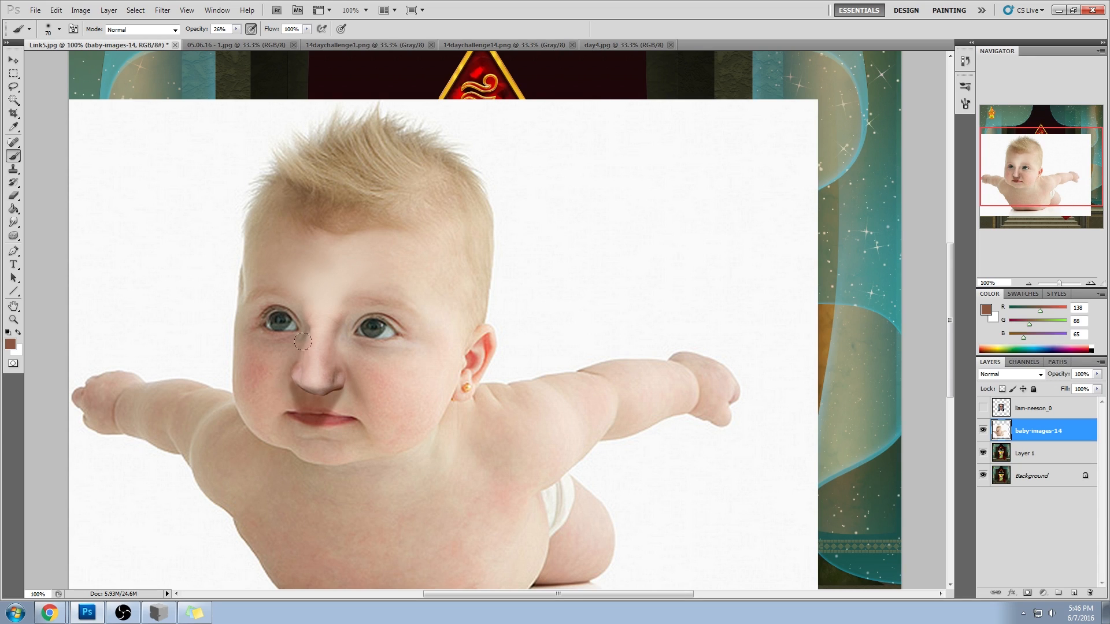
- Blend the nose edges into the surrounding face with sampled cheek and lighter skin tones
key(bracketleft)
key(bracketleft)
key(bracketleft)
key(bracketleft)
alt+click(266, 386)
key(bracketright)
key(bracketright)
key(bracketright)
key(bracketright)
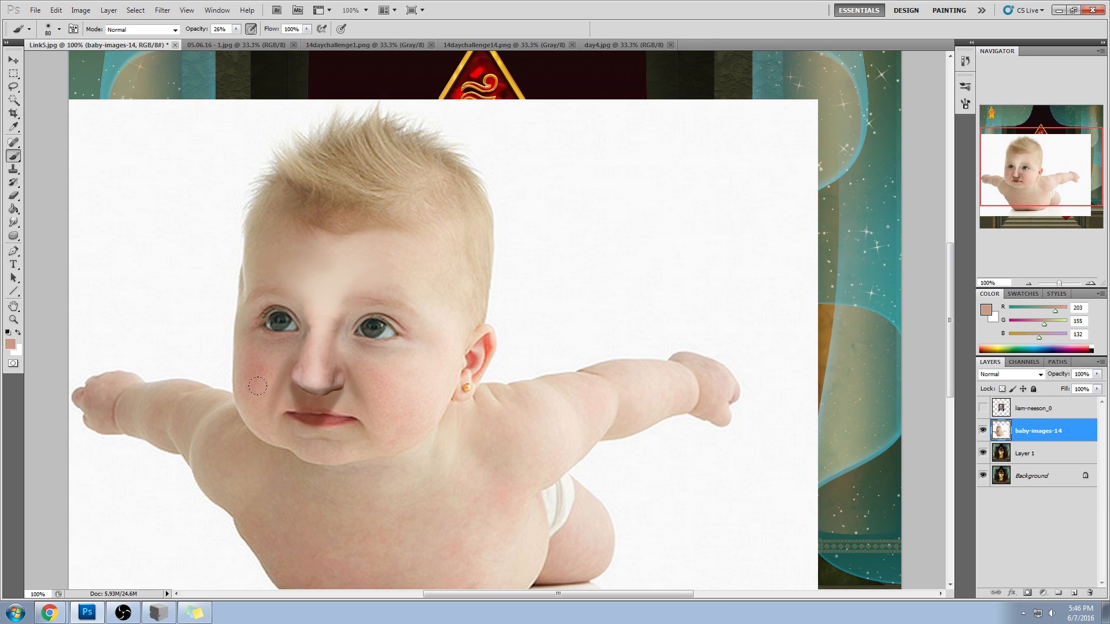
alt+click(371, 361)
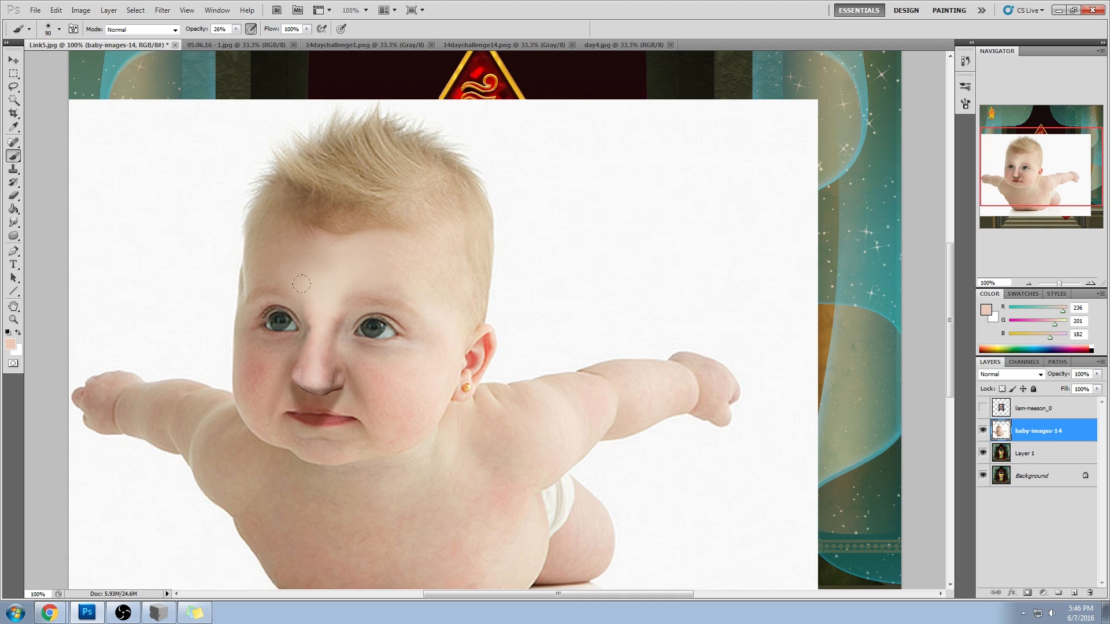
- Lighten the nose with a smaller Dodge brush set to Highlights at 6% exposure
click(14, 235)
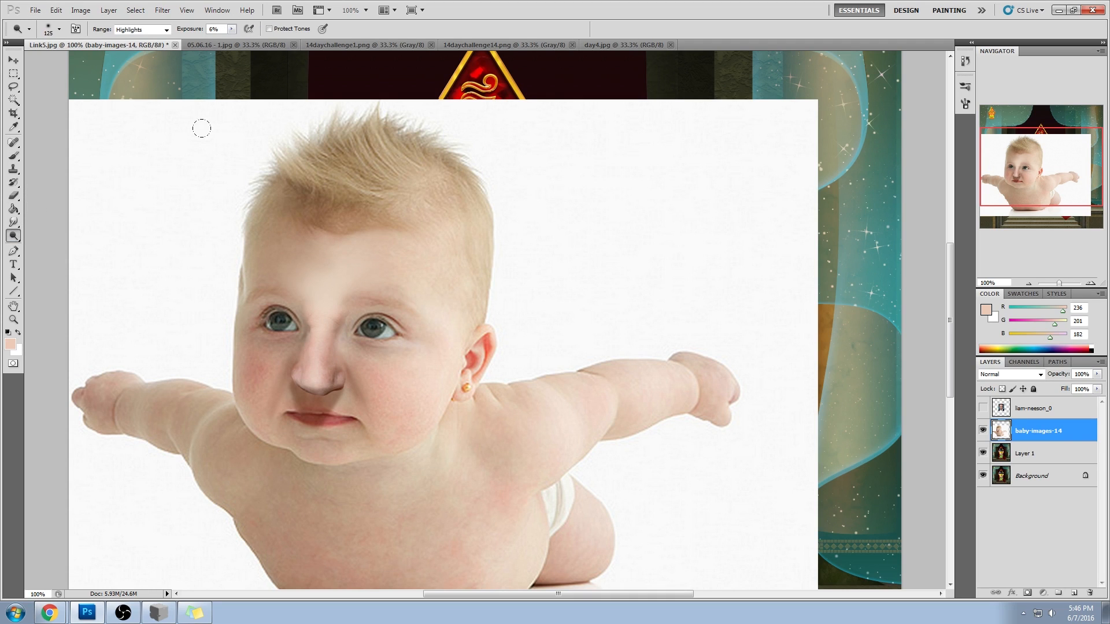
key(bracketleft)
key(bracketleft)
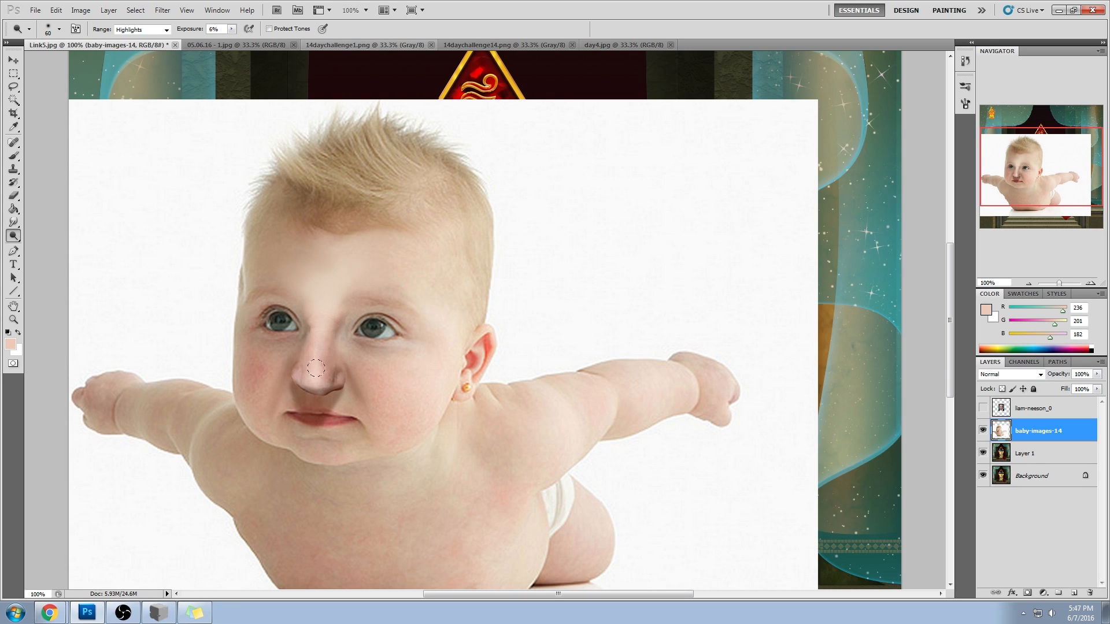
- Shade the eye sockets with a sampled reddish brown, and desaturate the cheek beside the nose with the Sponge at 50% flow
key(b)
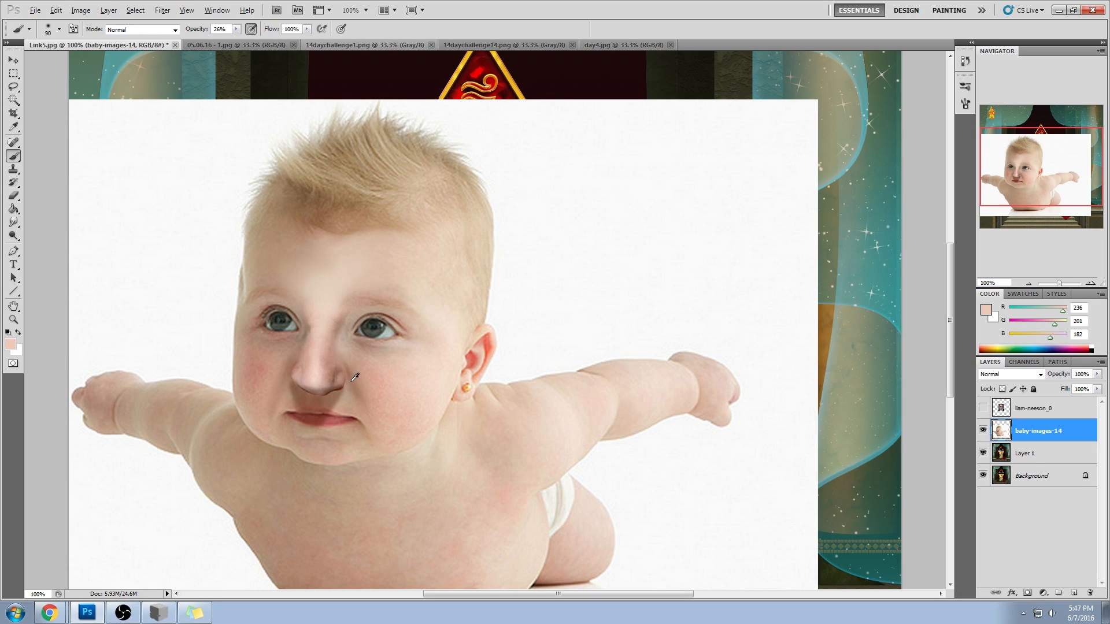
alt+click(324, 404)
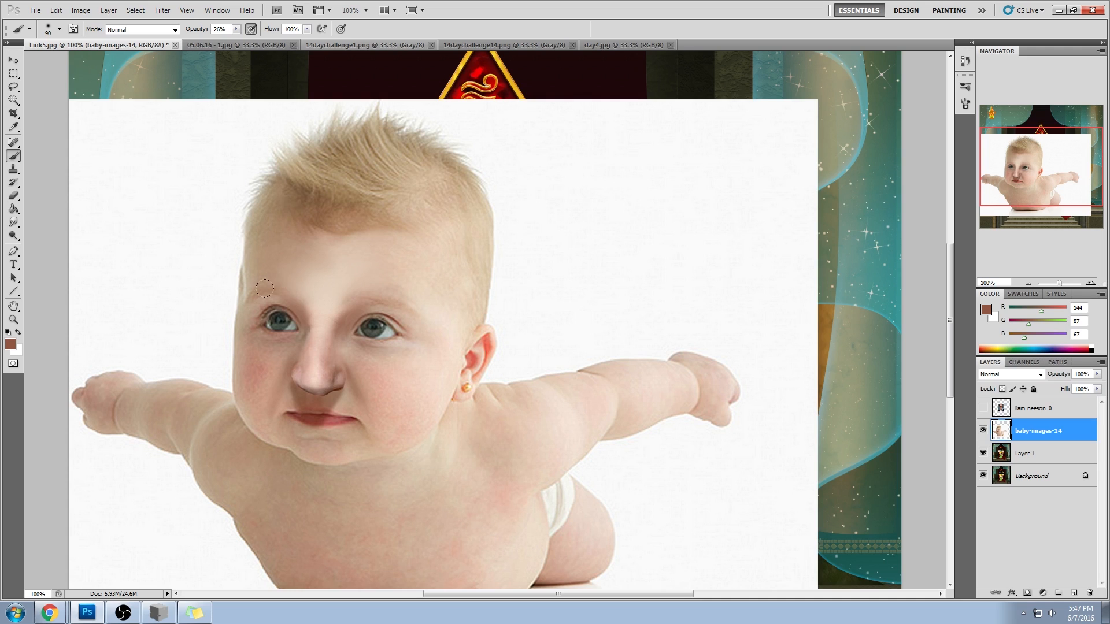
alt+click(304, 310)
drag(14, 235, 46, 261)
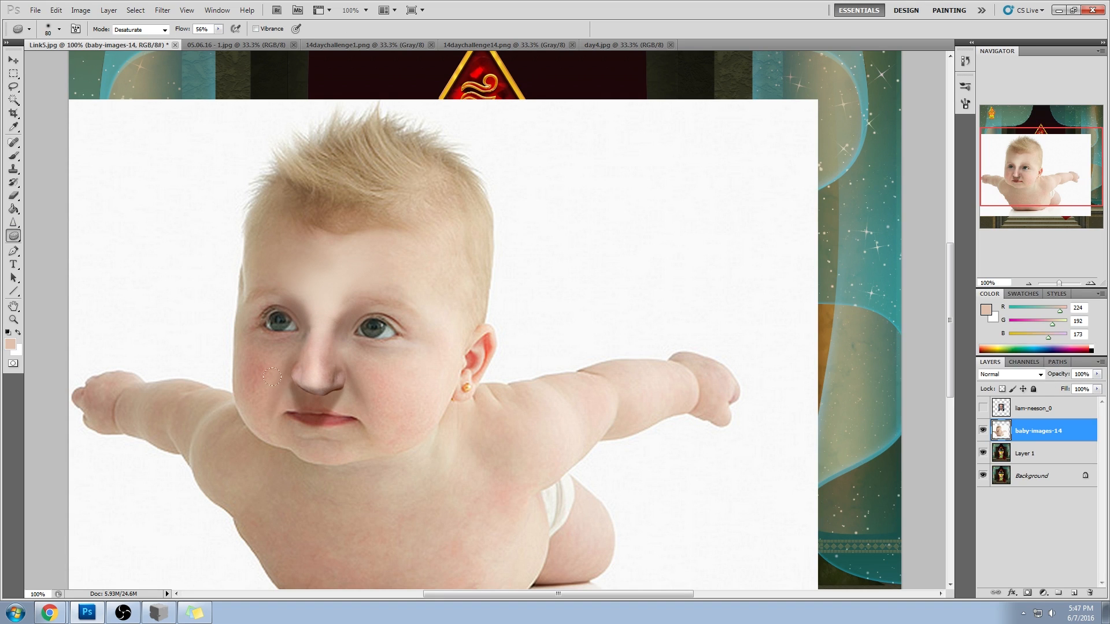
- Deepen the shading around the eyes and nose with a brown sampled under the nose, varying the brush size up to 150
key(b)
alt+click(320, 398)
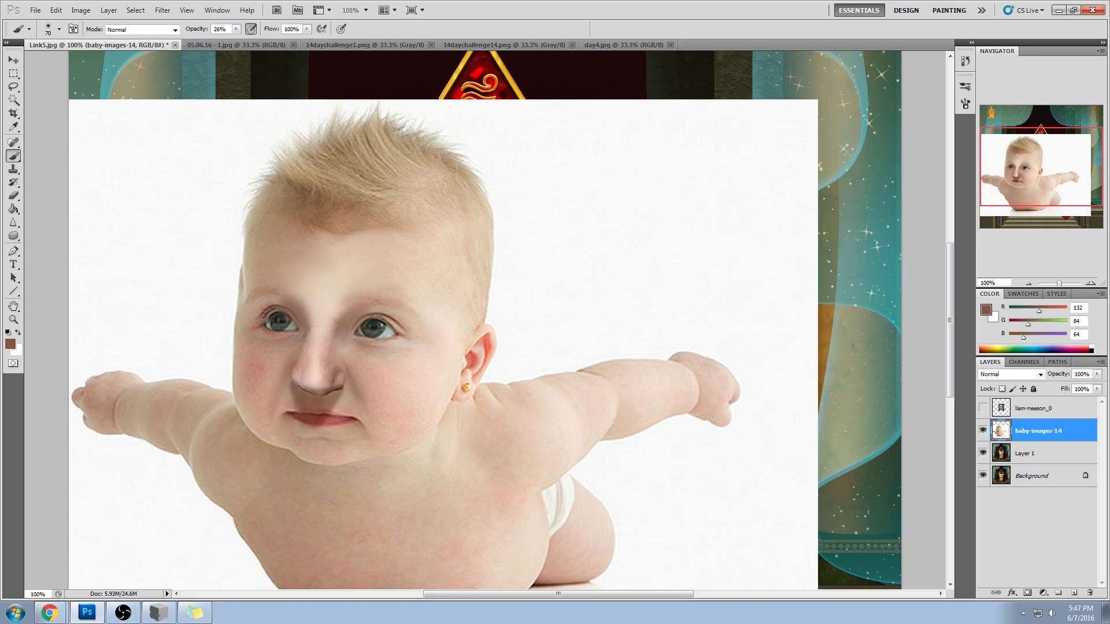
key(bracketleft)
key(bracketleft)
key(bracketleft)
key(bracketleft)
key(bracketleft)
key(bracketright)
key(bracketright)
key(bracketright)
key(bracketright)
key(bracketright)
key(bracketright)
key(bracketright)
key(bracketright)
key(bracketright)
key(bracketright)
- Hide and reshow the baby-images-14 layer, and shift the baby picture up and to the right on the canvas
click(983, 431)
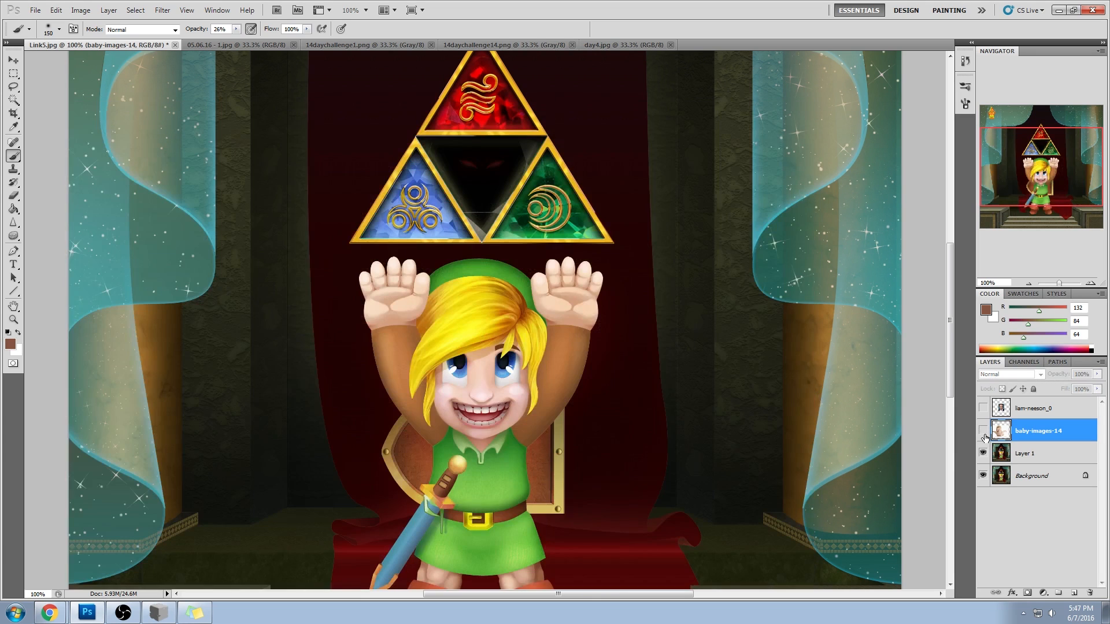
click(983, 430)
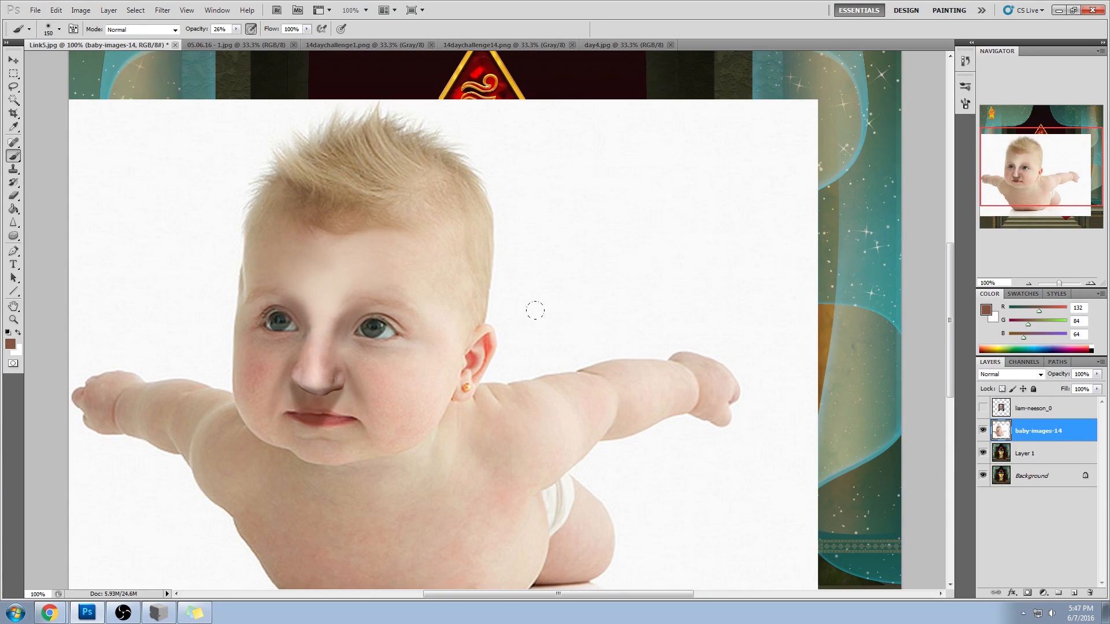
key(v)
drag(486, 307, 622, 262)
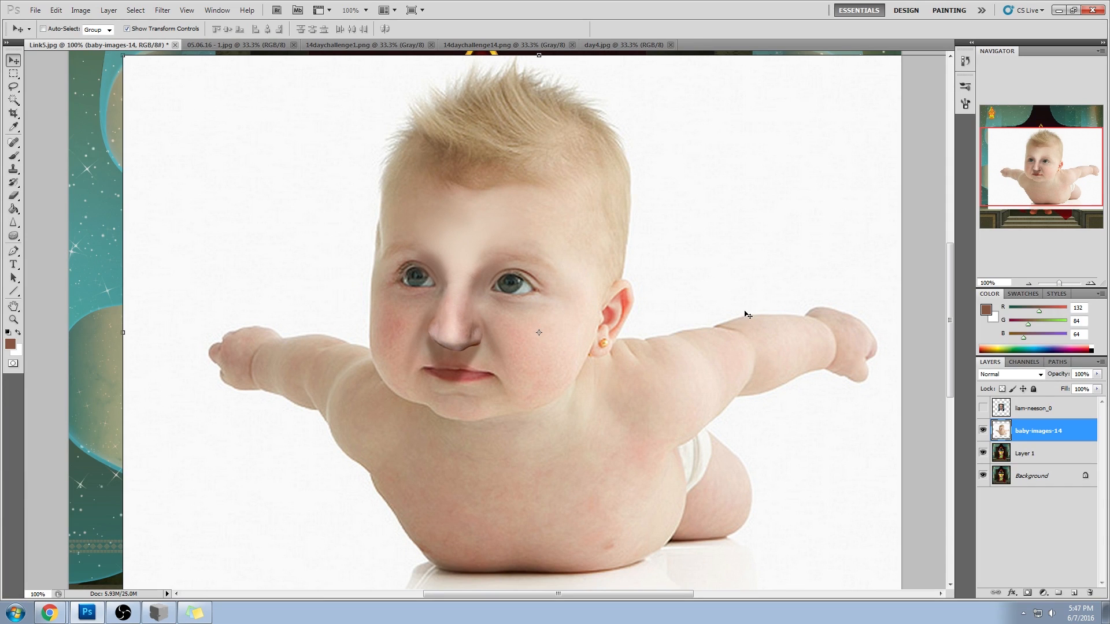
key(b)
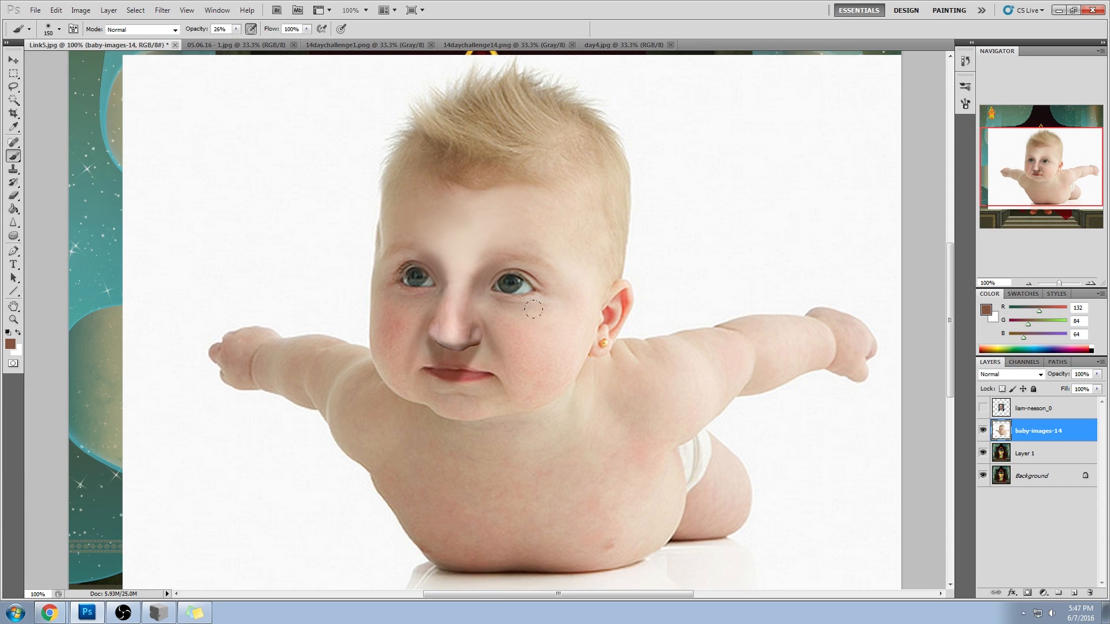
- Add a new layer in Darken mode above baby-images-14 and paint a sampled brown over the nose and brow
click(13, 235)
key(b)
alt+click(493, 267)
click(147, 30)
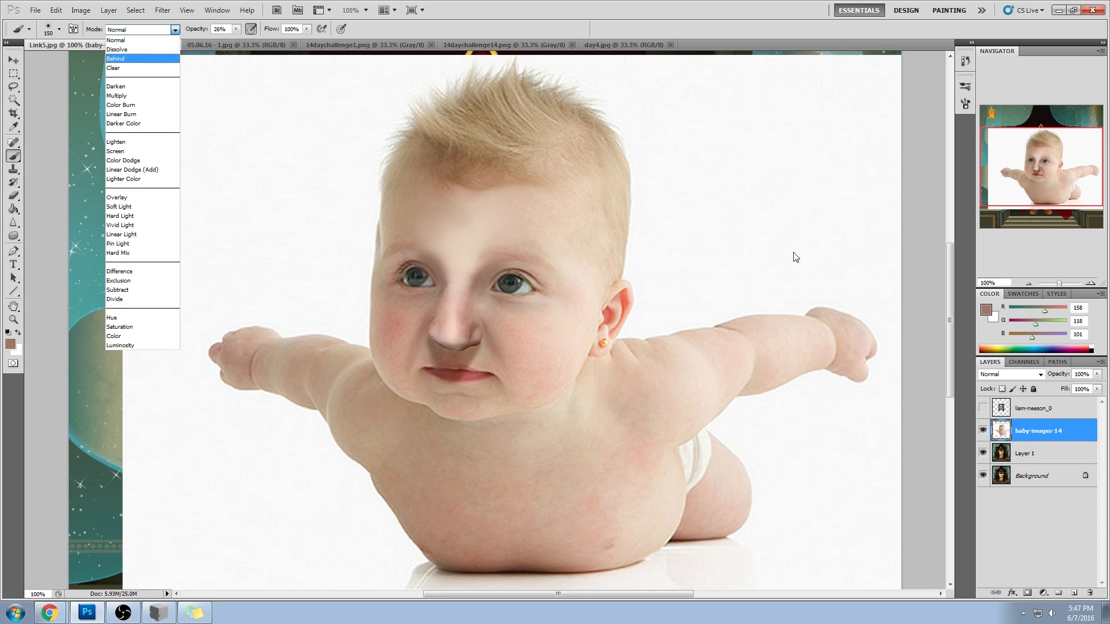
click(1074, 592)
click(139, 30)
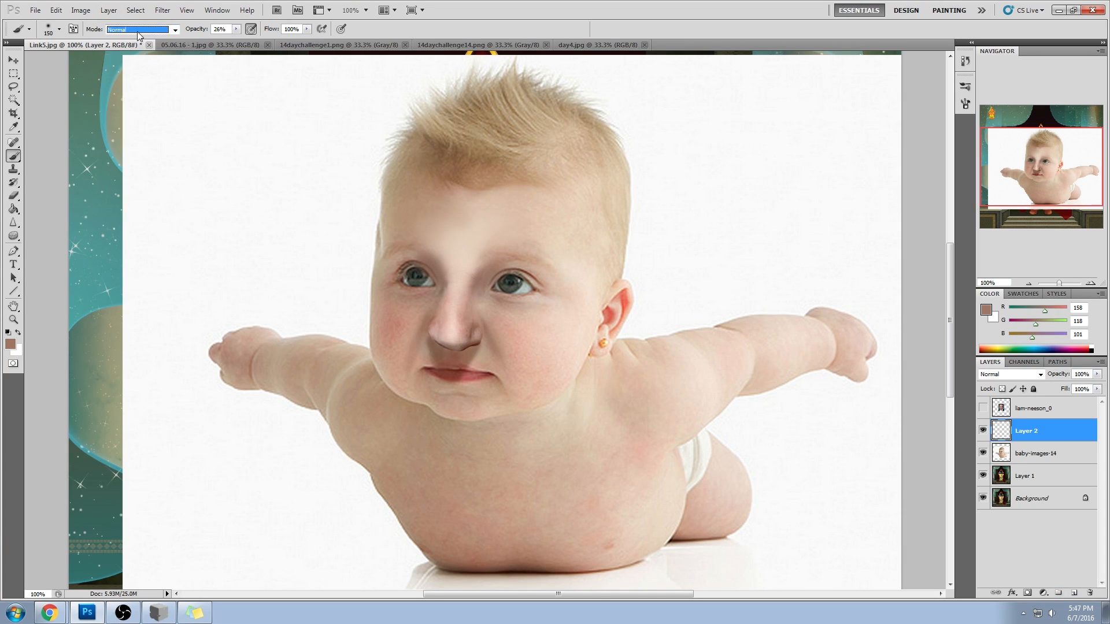
click(1000, 379)
click(1003, 375)
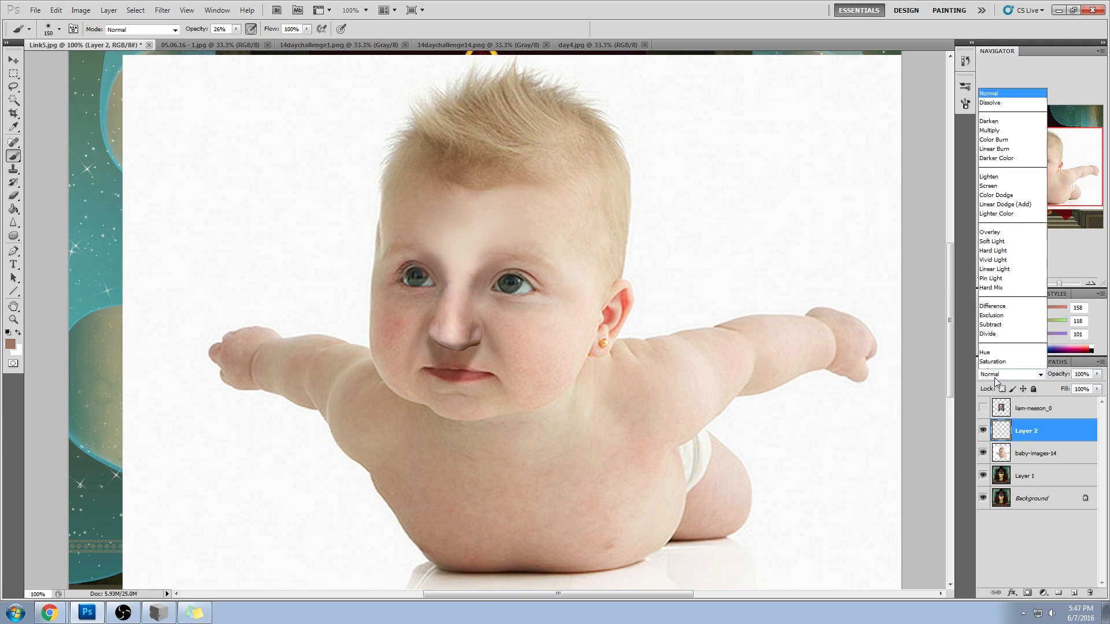
click(990, 105)
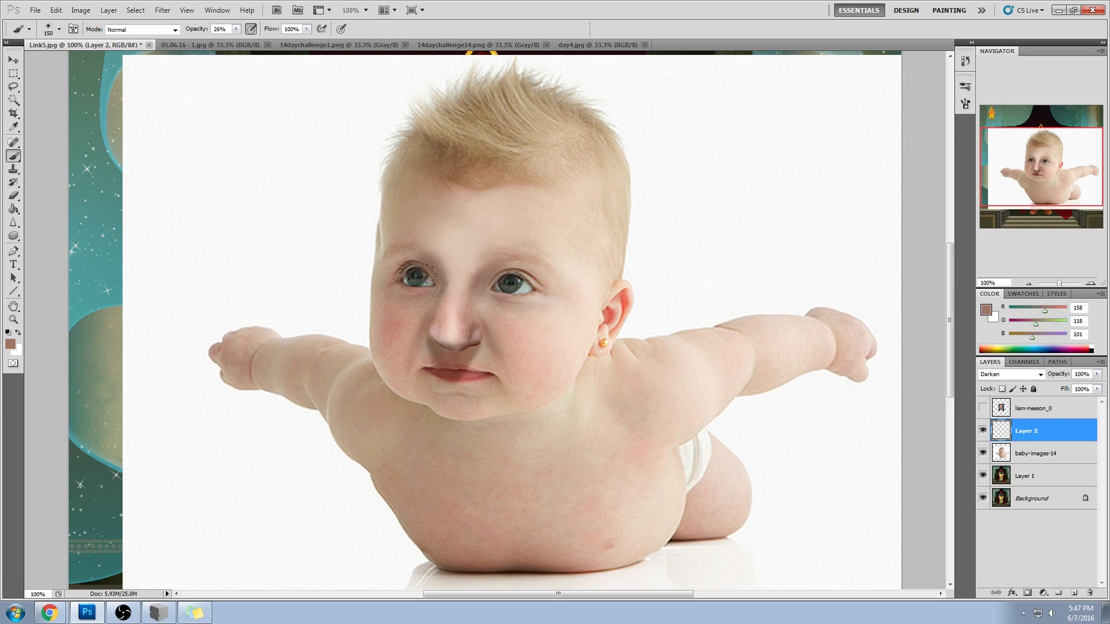
mouse_move(432, 306)
mouse_down()
mouse_move(435, 255)
mouse_move(447, 298)
mouse_up()
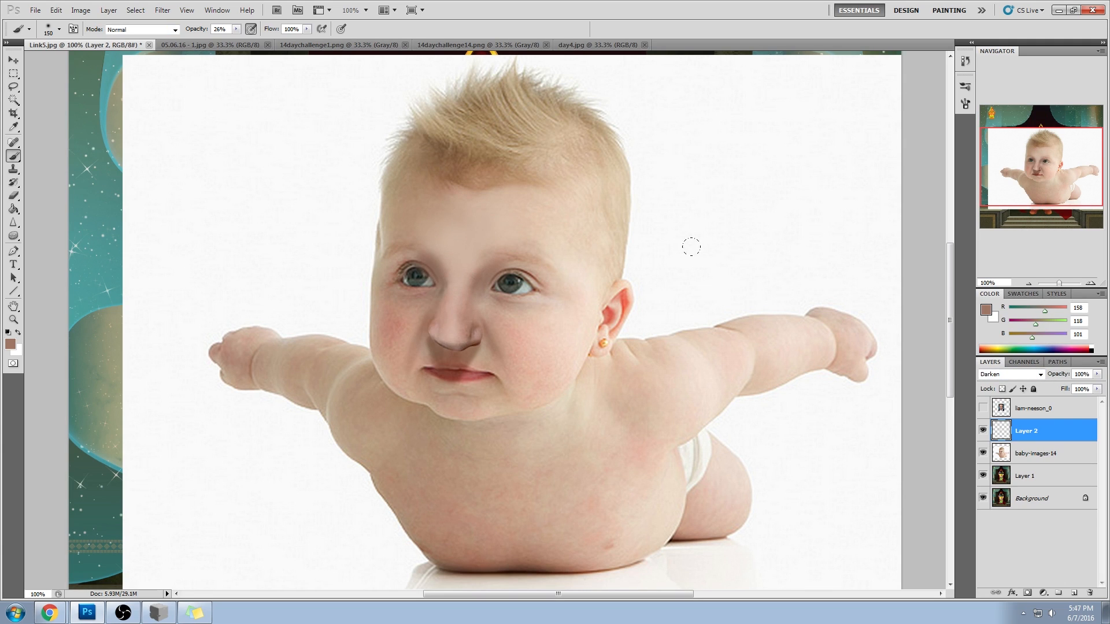
- Erase the excess darkening from the nose bridge and forehead with a soft eraser at 32% opacity
key(e)
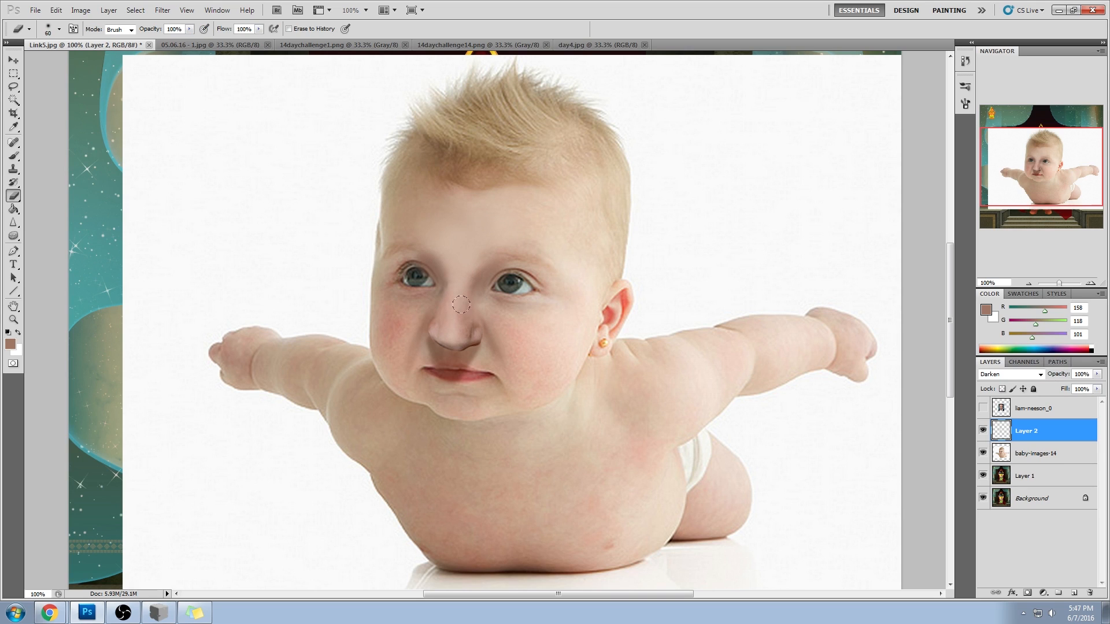
drag(457, 331, 454, 306)
key(bracketleft)
key(bracketleft)
key(bracketleft)
drag(189, 29, 168, 39)
key(bracketright)
key(bracketright)
key(bracketright)
key(bracketright)
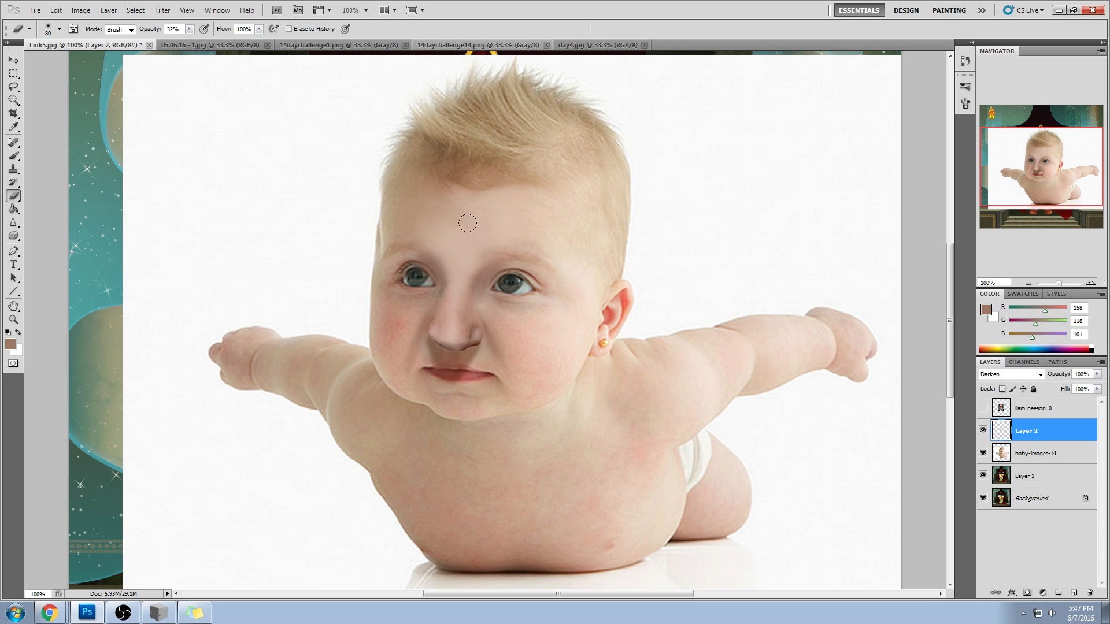
key(bracketleft)
key(bracketright)
key(bracketright)
key(bracketright)
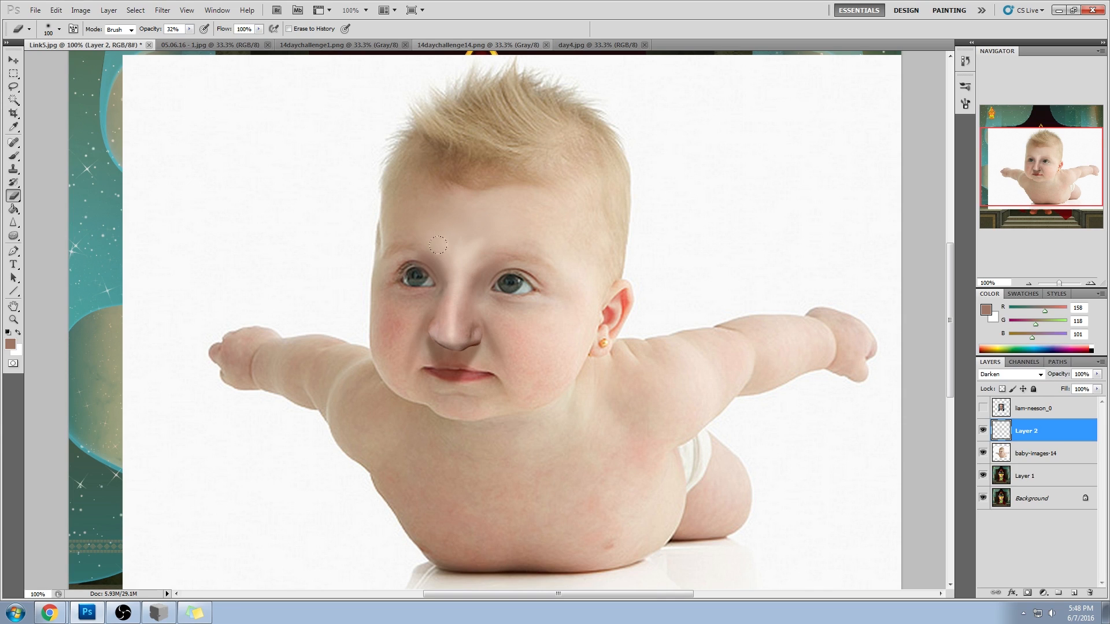
key(bracketright)
- Touch up the nose bridge with sampled skin tones and merge the Darken layer down into baby-images-14
key(b)
alt+click(491, 318)
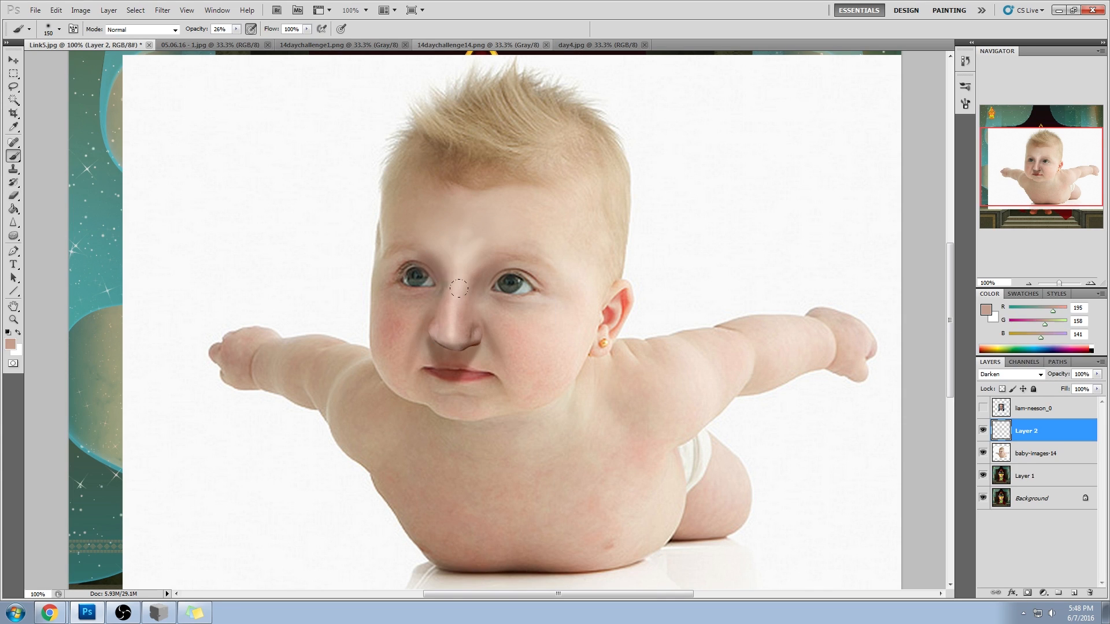
alt+click(406, 307)
alt+click(462, 293)
right_click(1023, 432)
click(1035, 402)
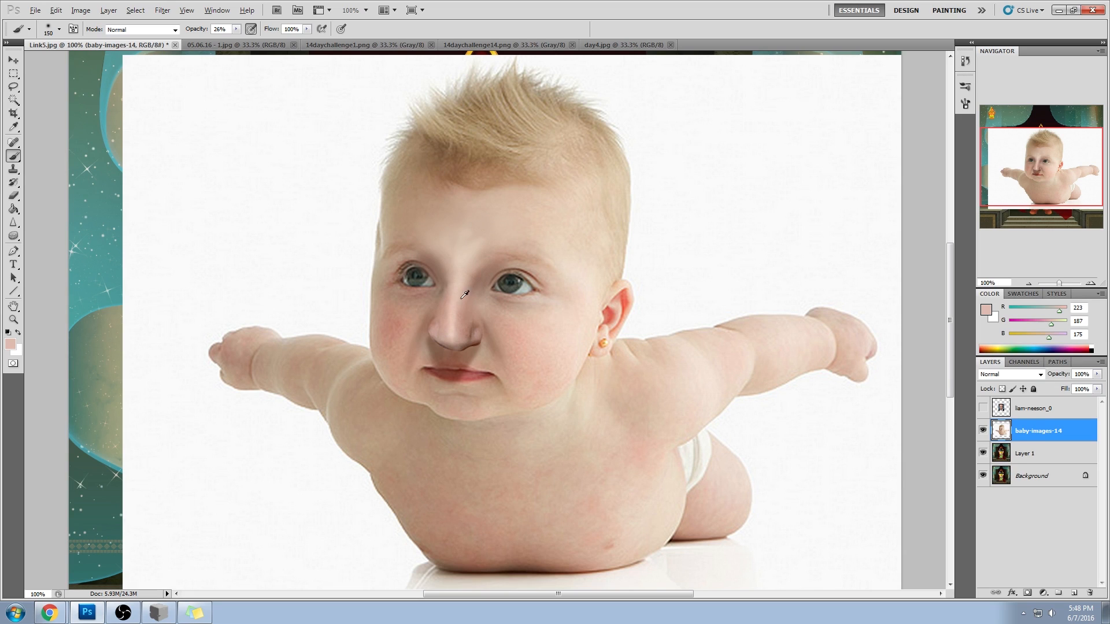
- Sample light skin tones for the brow area and check the baby composite at a reduced size
alt+click(468, 255)
alt+click(577, 299)
key(ctrl+minus)
key(ctrl+minus)
key(ctrl+minus)
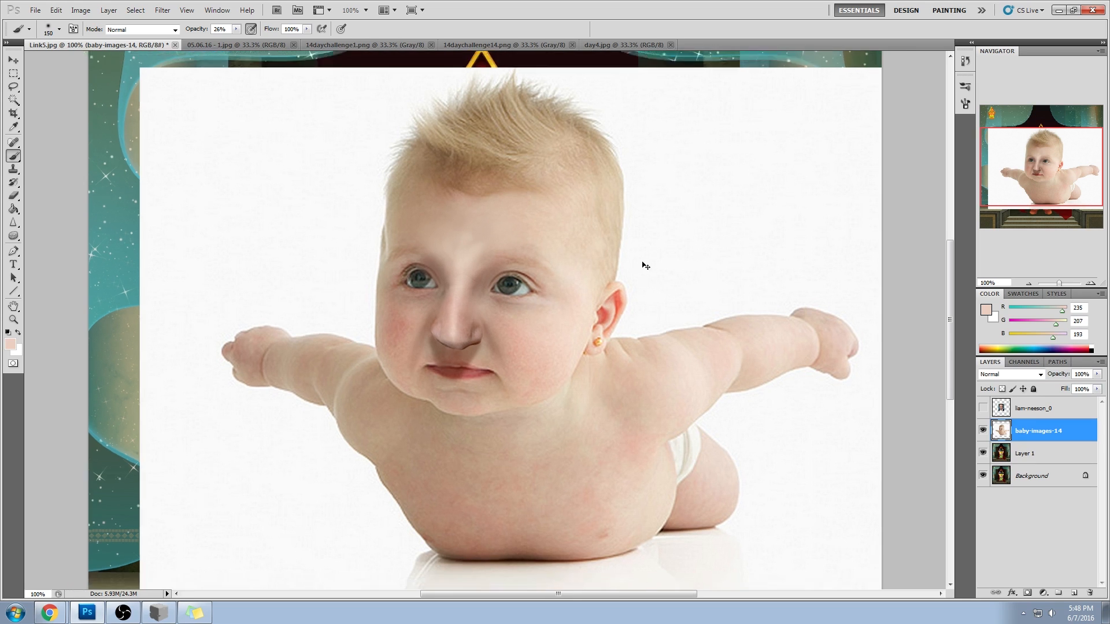
key(ctrl+plus)
key(ctrl+plus)
key(ctrl+plus)
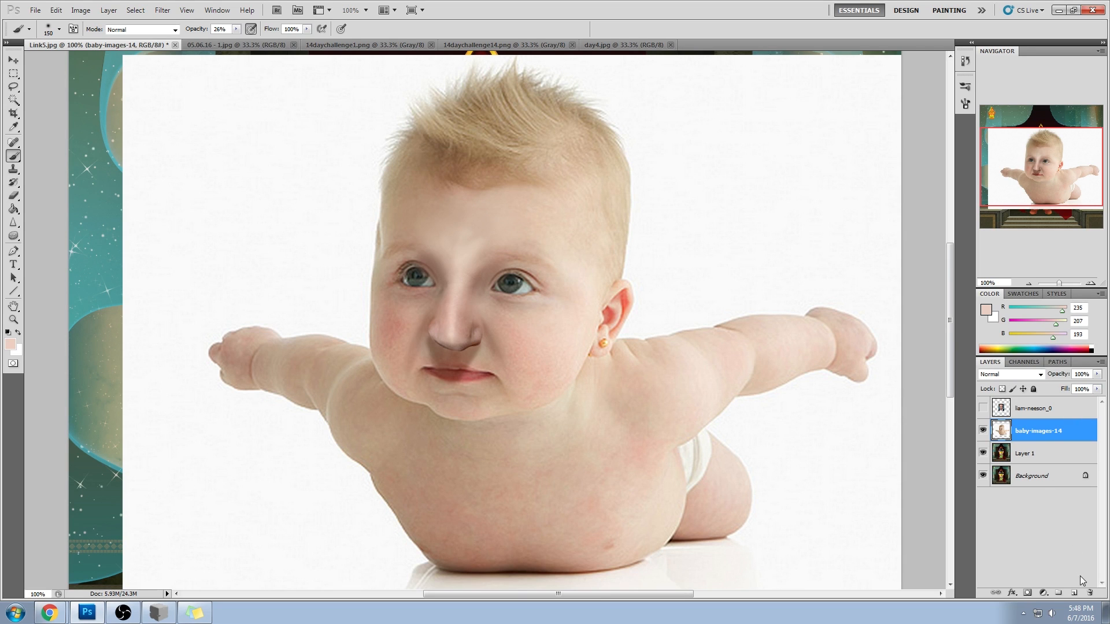
- Delete the baby-images-14 layer and hide Layer 1 to inspect Link's original face up close
click(1090, 593)
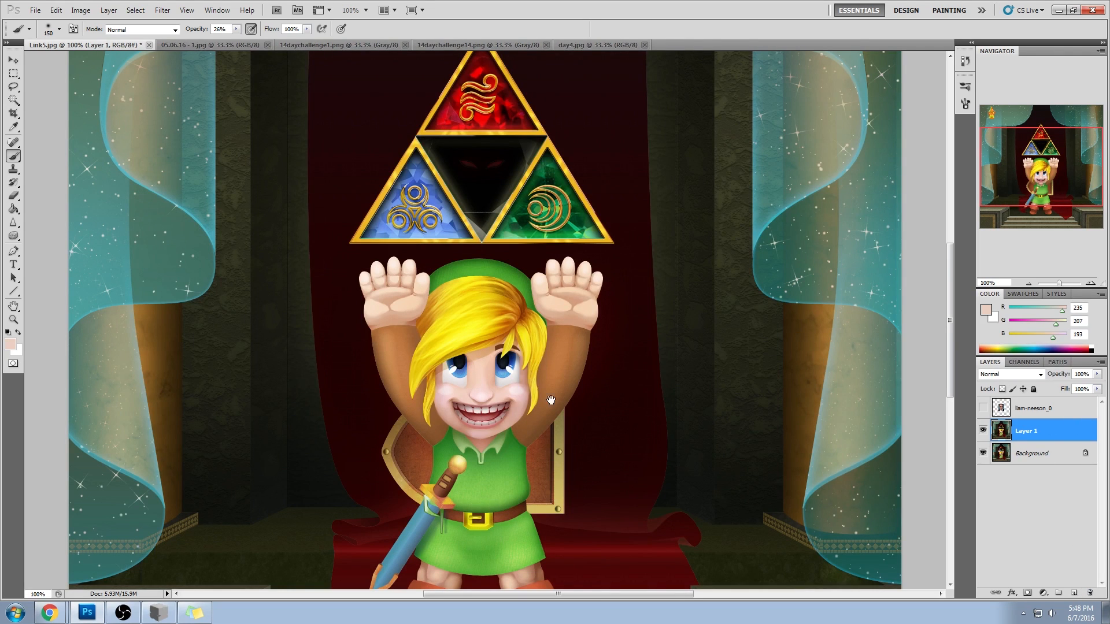
drag(521, 403, 562, 353)
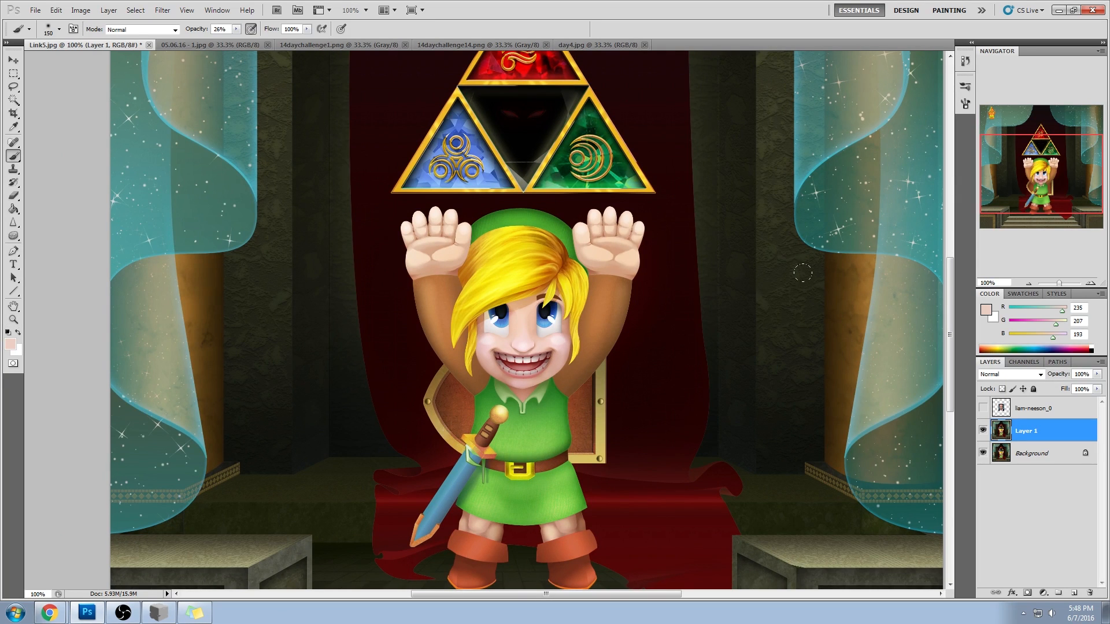
click(983, 429)
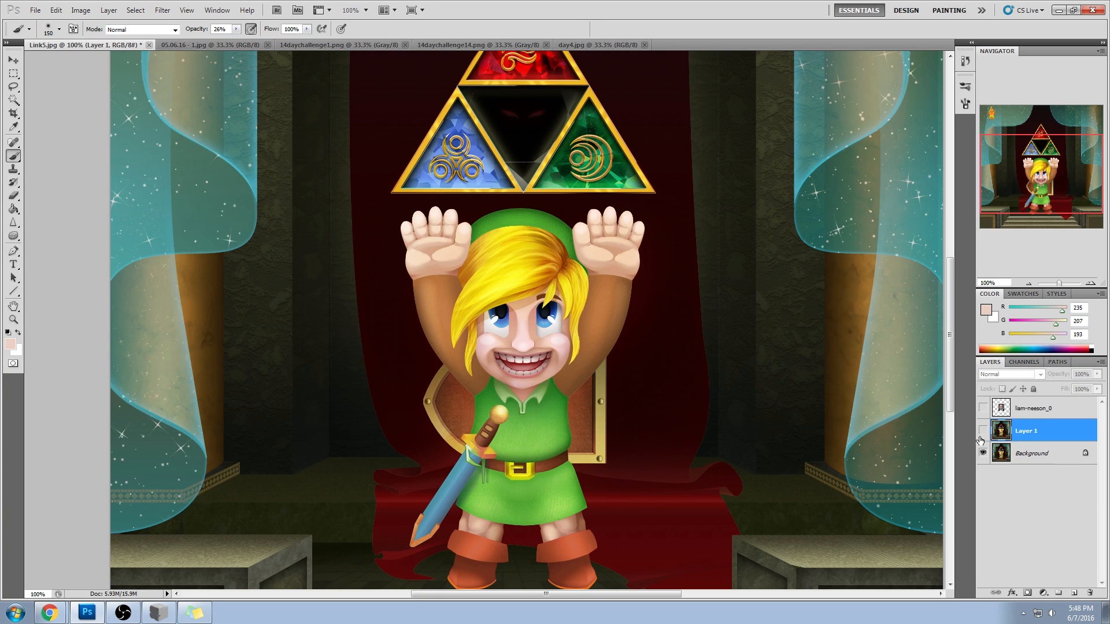
key(ctrl+equal)
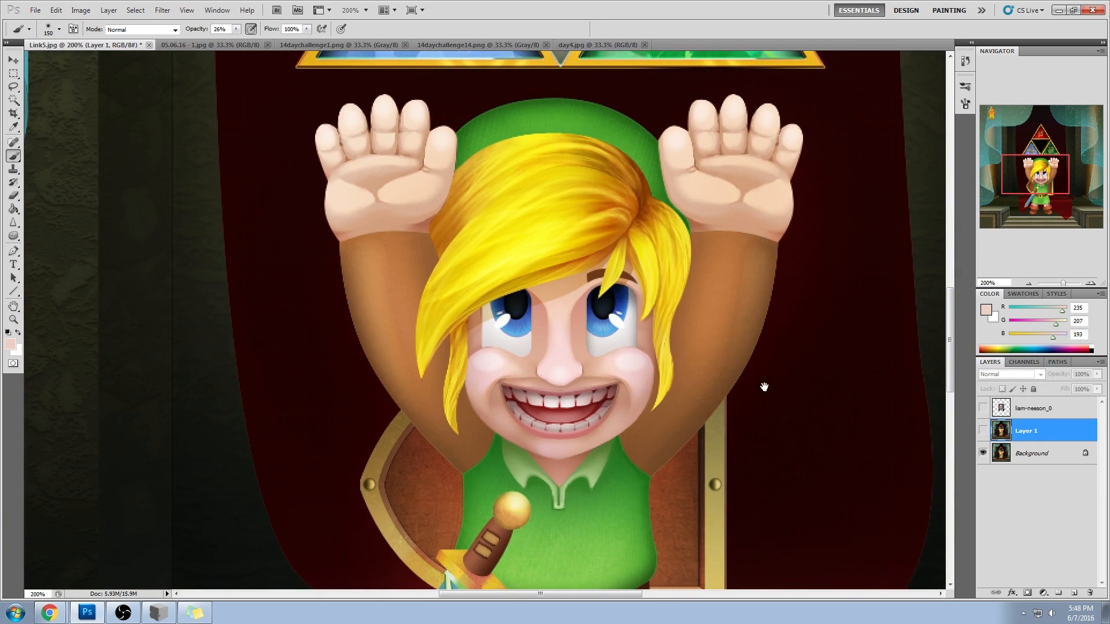
- Toggle Layer 1's visibility to compare Link's original face with the softened version
drag(762, 384, 695, 325)
click(983, 430)
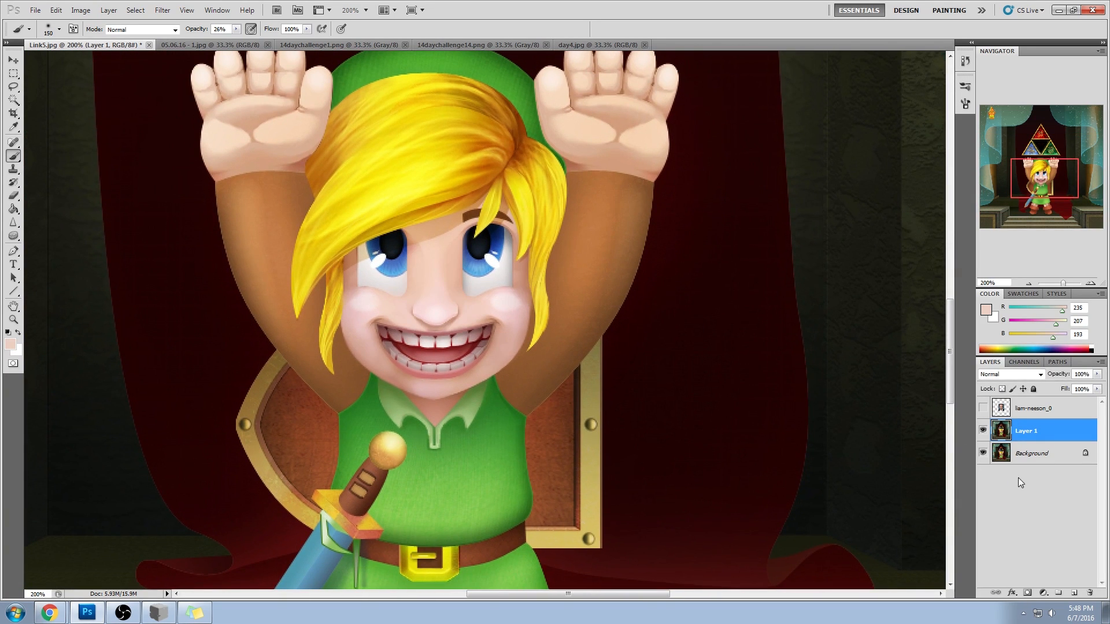
click(983, 430)
click(983, 431)
- Darken Link's teeth with sampled skin tones, using a small brush in Darken mode at 26% opacity
alt+click(465, 339)
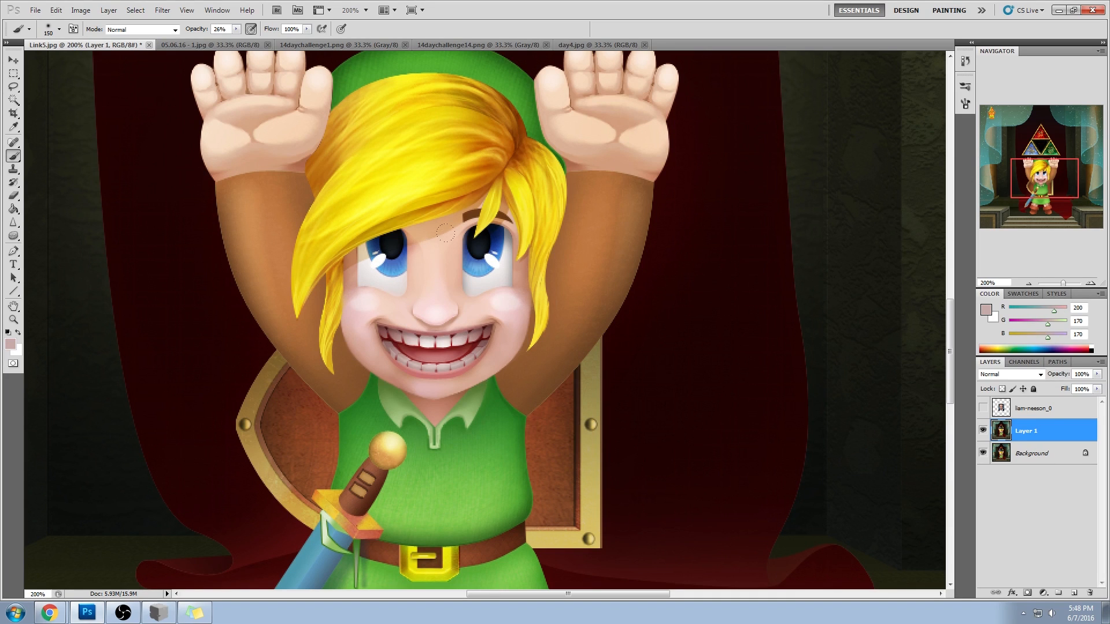
key(bracketleft)
alt+click(478, 331)
click(175, 30)
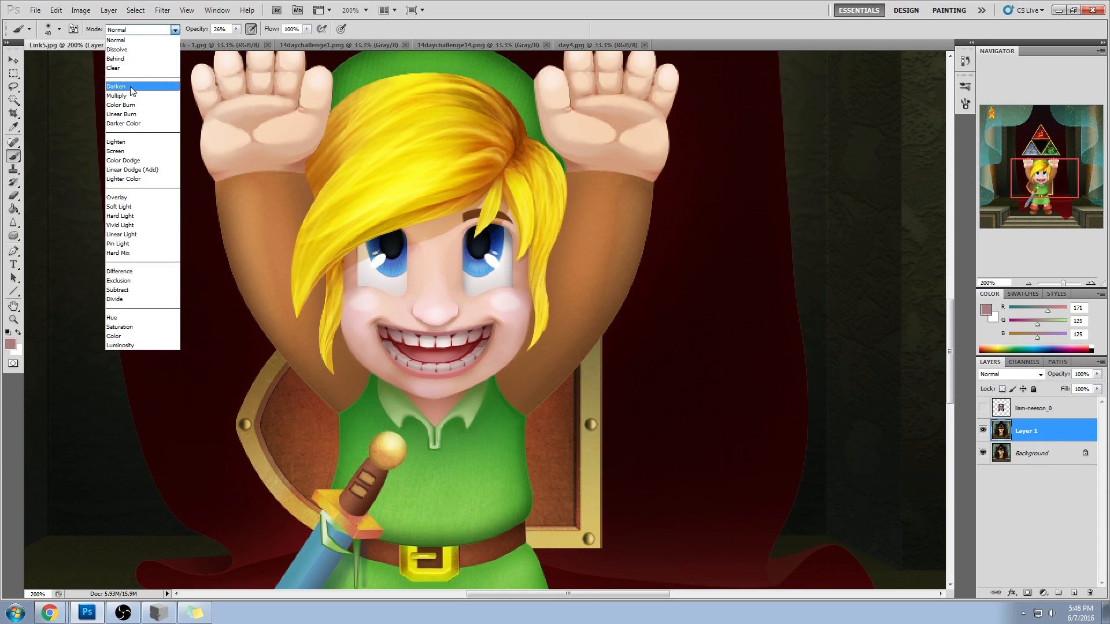
click(133, 84)
click(466, 322)
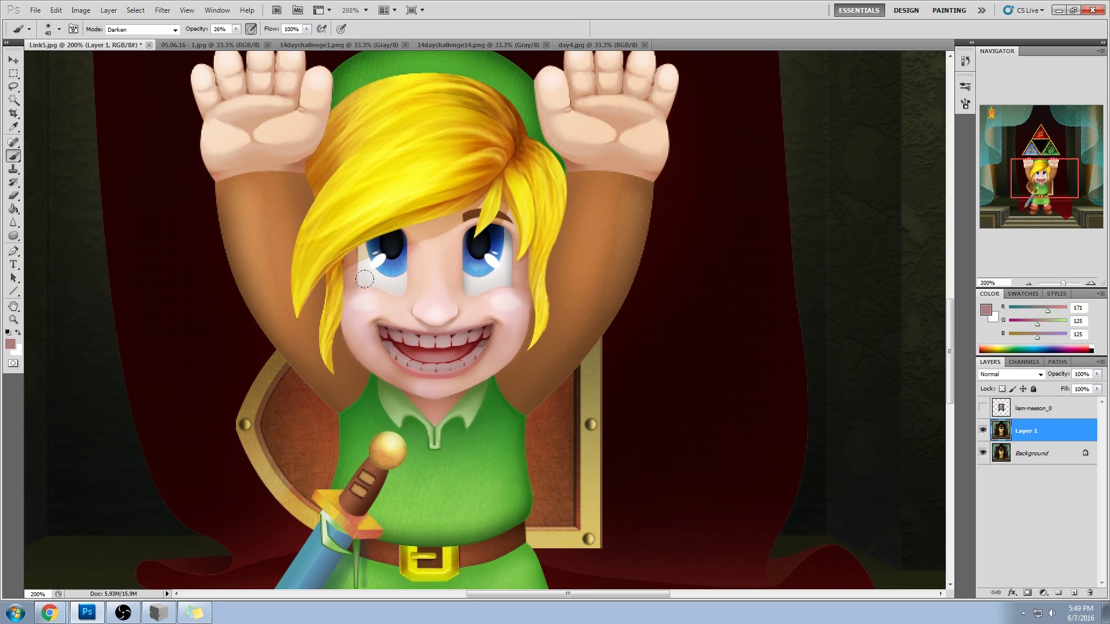
- Set up a 7 px brush in Normal mode at 100% opacity with a tone sampled from the teeth
drag(237, 29, 320, 85)
key(ctrl+space)
drag(319, 290, 531, 384)
alt+click(480, 343)
key(bracketleft)
key(bracketleft)
key(bracketleft)
key(bracketleft)
key(bracketleft)
click(142, 29)
click(145, 30)
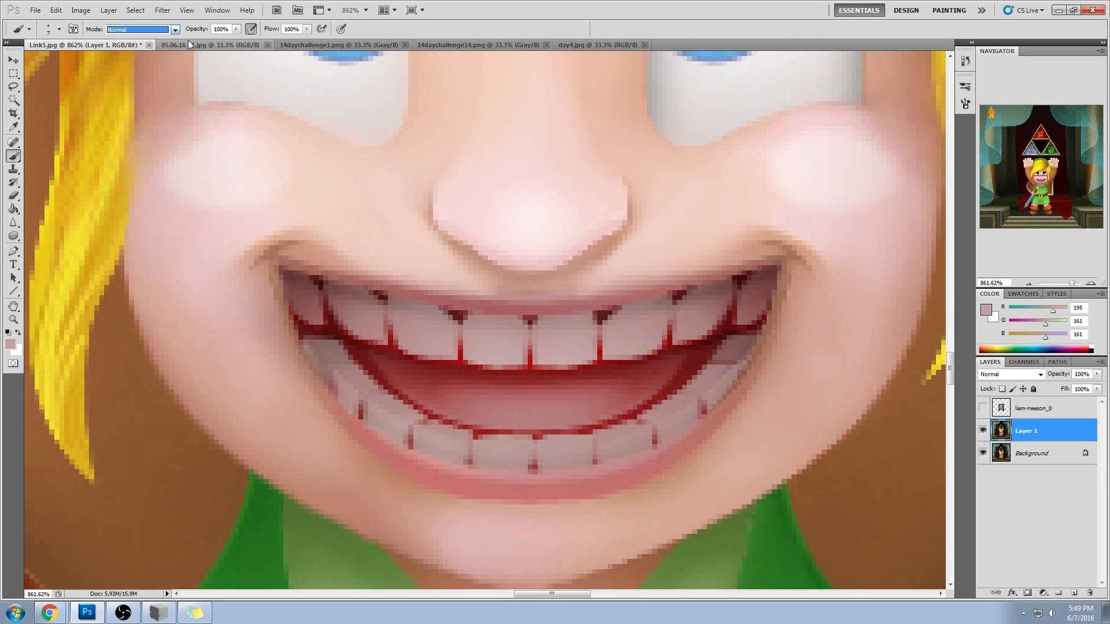
- Paint out the dark red gaps between the upper teeth using tones sampled from the adjacent teeth
drag(521, 344, 530, 366)
alt+click(561, 347)
drag(600, 327, 668, 327)
alt+click(627, 318)
alt+click(703, 320)
alt+click(699, 319)
click(695, 342)
drag(400, 332, 390, 342)
alt+click(376, 306)
drag(322, 306, 327, 317)
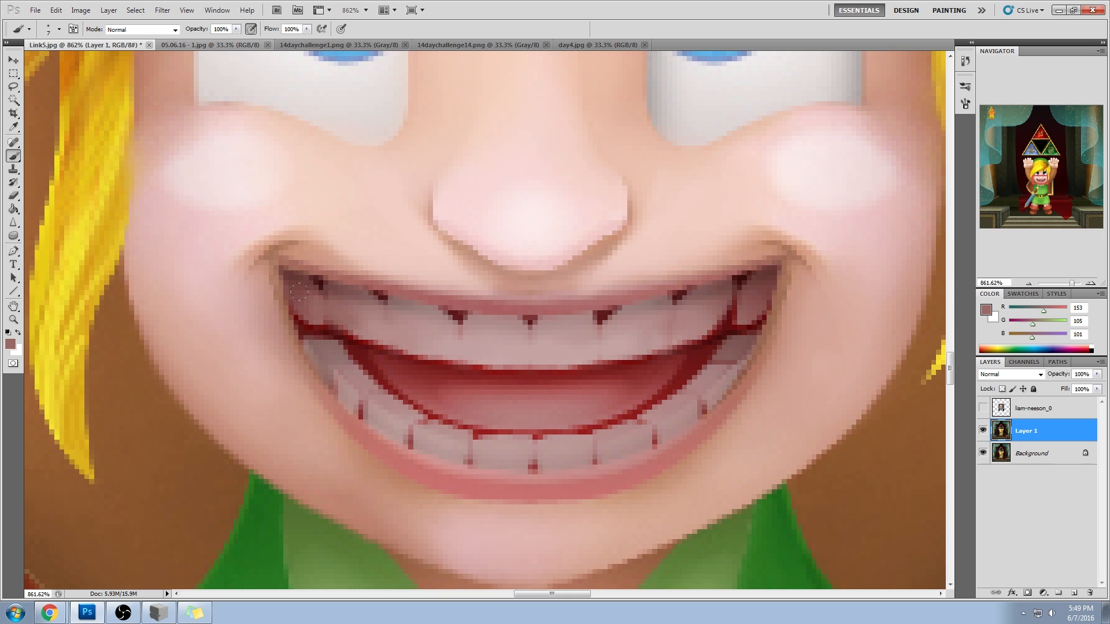
alt+click(714, 315)
mouse_move(730, 316)
mouse_down()
mouse_move(713, 313)
mouse_move(735, 306)
mouse_move(737, 292)
mouse_up()
- Cover the dark red separations between the lower teeth with sampled tooth tones
alt+click(619, 446)
click(595, 459)
alt+click(552, 466)
click(535, 467)
click(469, 459)
alt+click(418, 444)
click(410, 441)
alt+click(378, 418)
click(362, 412)
alt+click(639, 436)
click(657, 439)
click(702, 410)
- Remove the dark notches along the upper gum line with tones sampled beside each one
alt+click(617, 318)
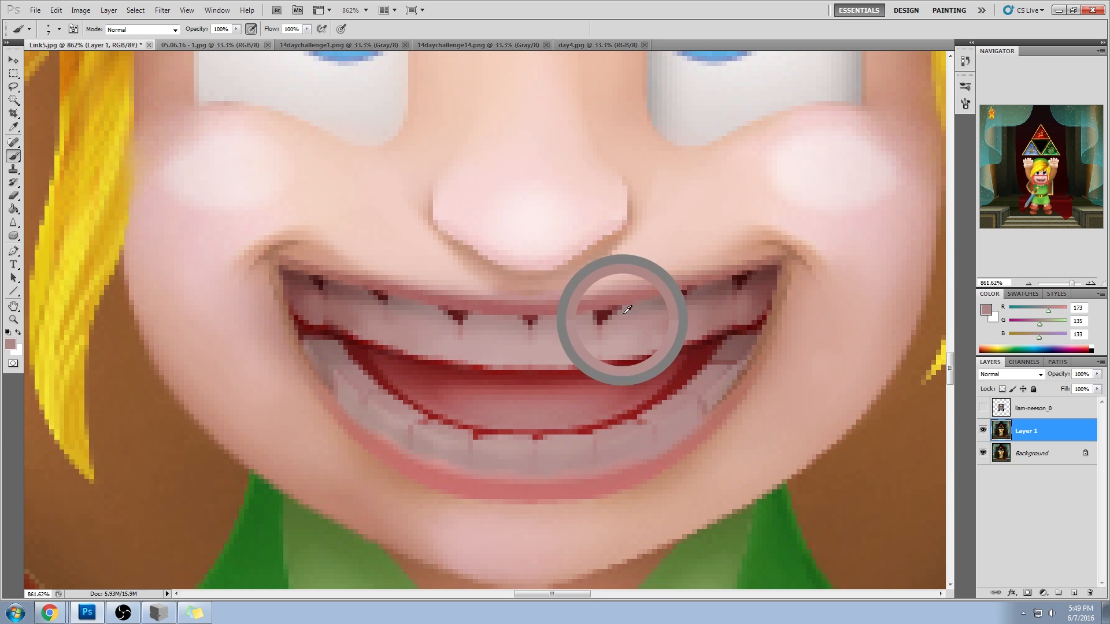
click(601, 315)
click(677, 295)
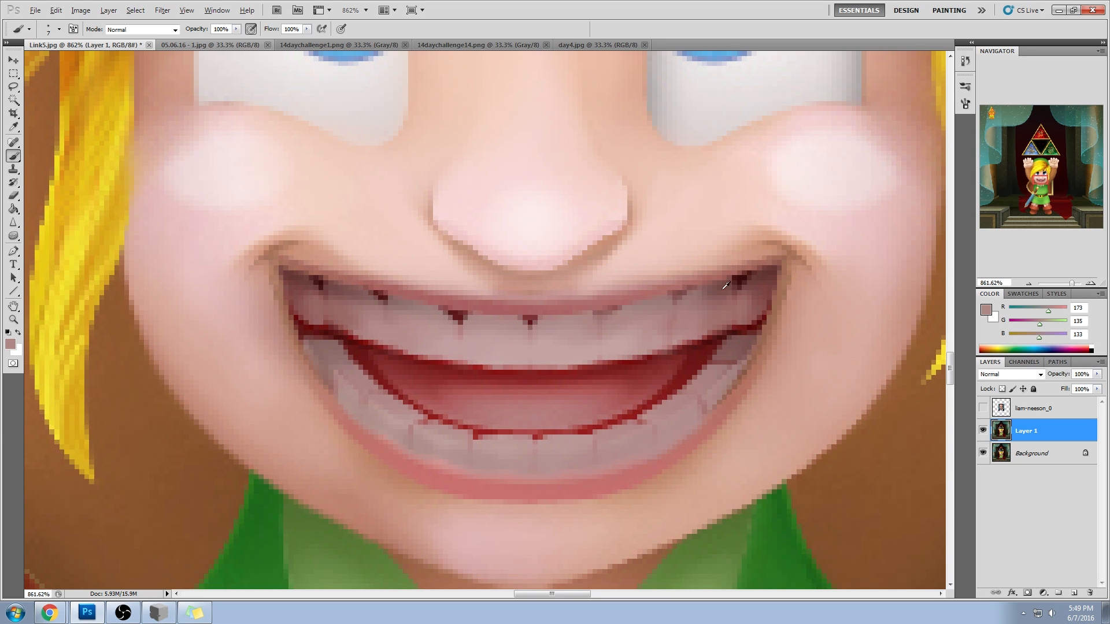
key(ctrl+z)
alt+click(702, 290)
click(677, 294)
alt+click(714, 283)
click(740, 281)
click(529, 319)
alt+click(478, 320)
click(457, 317)
alt+click(482, 324)
alt+click(370, 290)
click(384, 297)
alt+click(337, 287)
click(326, 284)
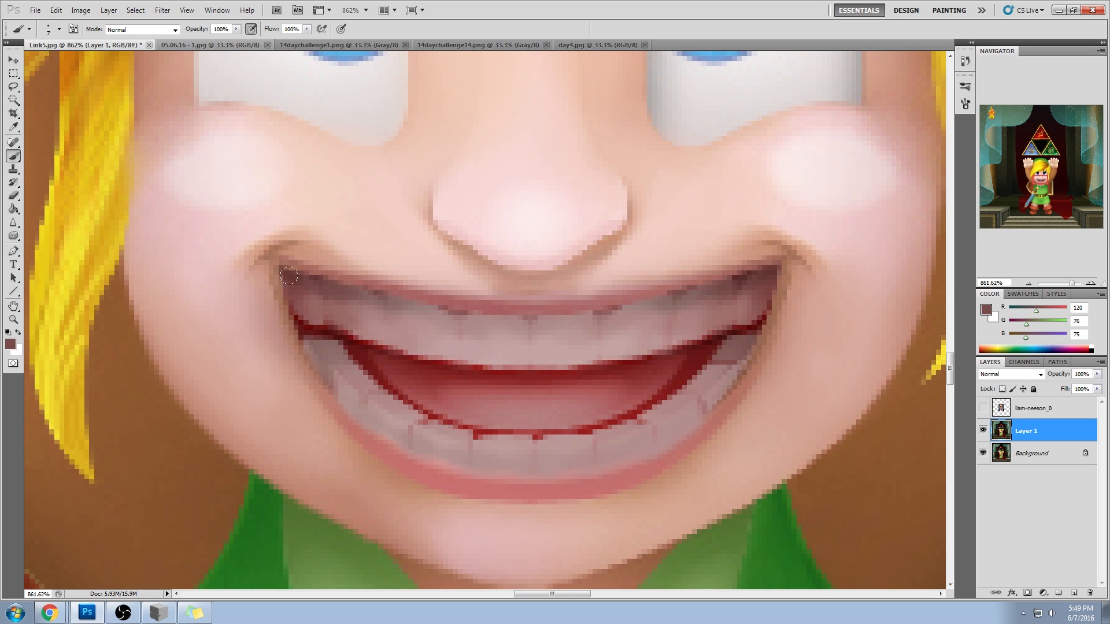
- Compare the edited smile with the original at full-figure size by toggling Layer 1's visibility
key(ctrl+0)
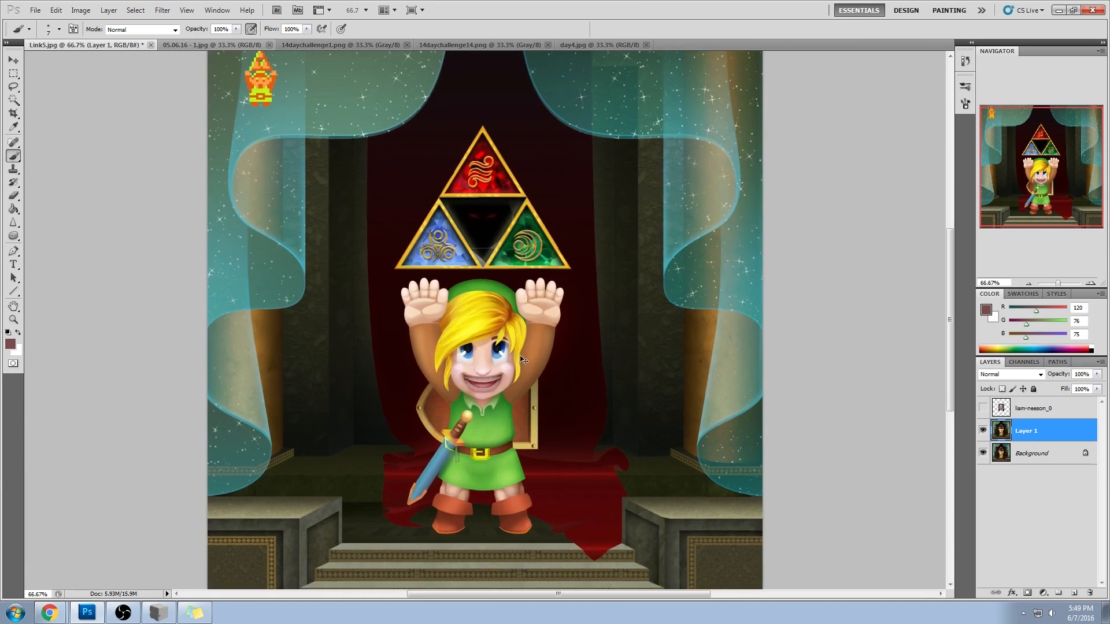
key(ctrl+1)
scroll(627, 347, down, 2)
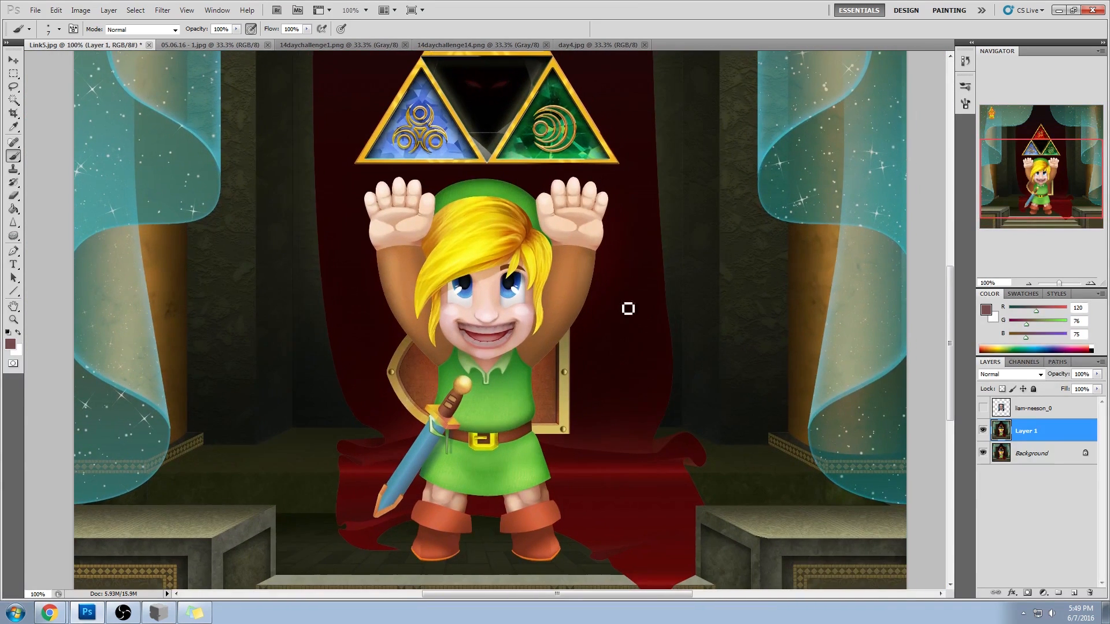
click(983, 430)
click(983, 431)
click(983, 430)
click(983, 431)
- Delete the liam-neeson_0 layer
click(1032, 411)
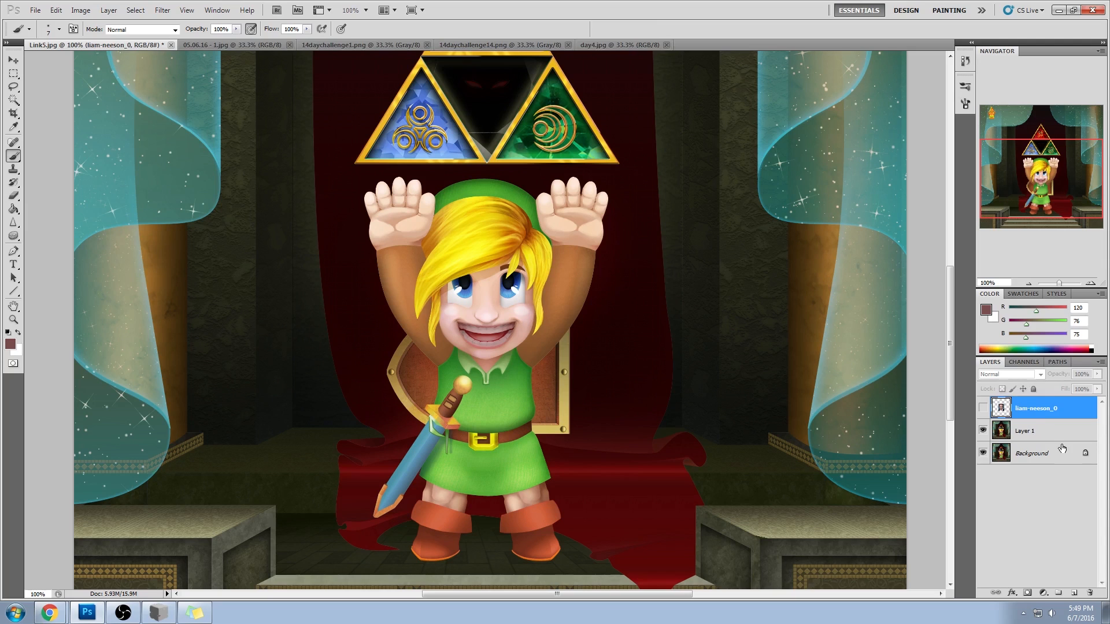
click(1090, 593)
key(ctrl+plus)
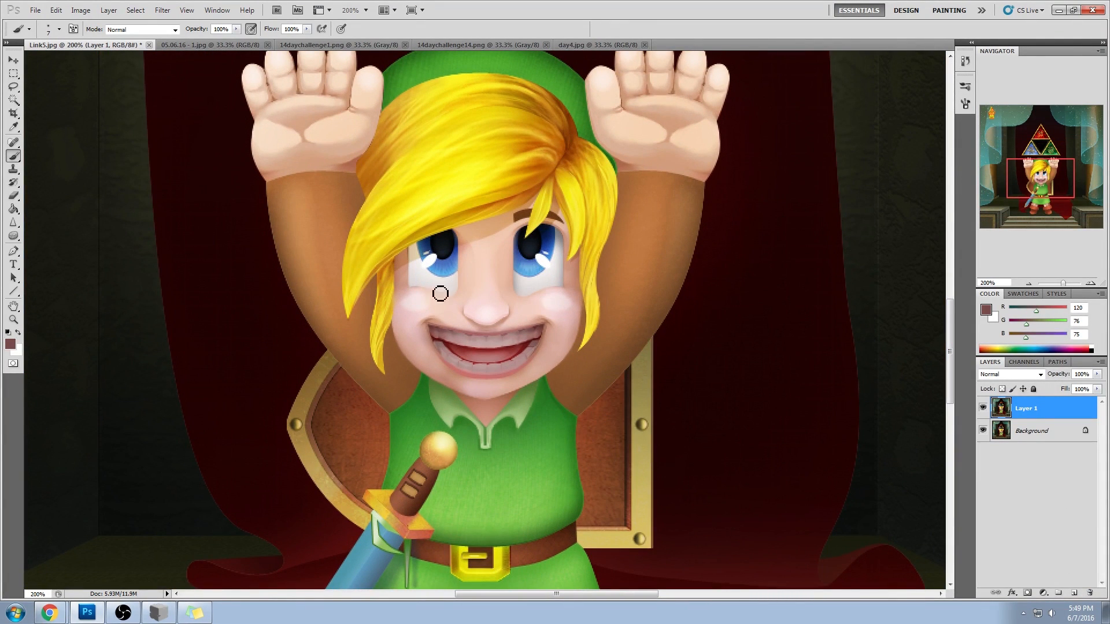
- Examine the face at 200% with Layer 1 repeatedly hidden and shown to compare teeth and skin shading
click(983, 409)
click(983, 409)
click(985, 409)
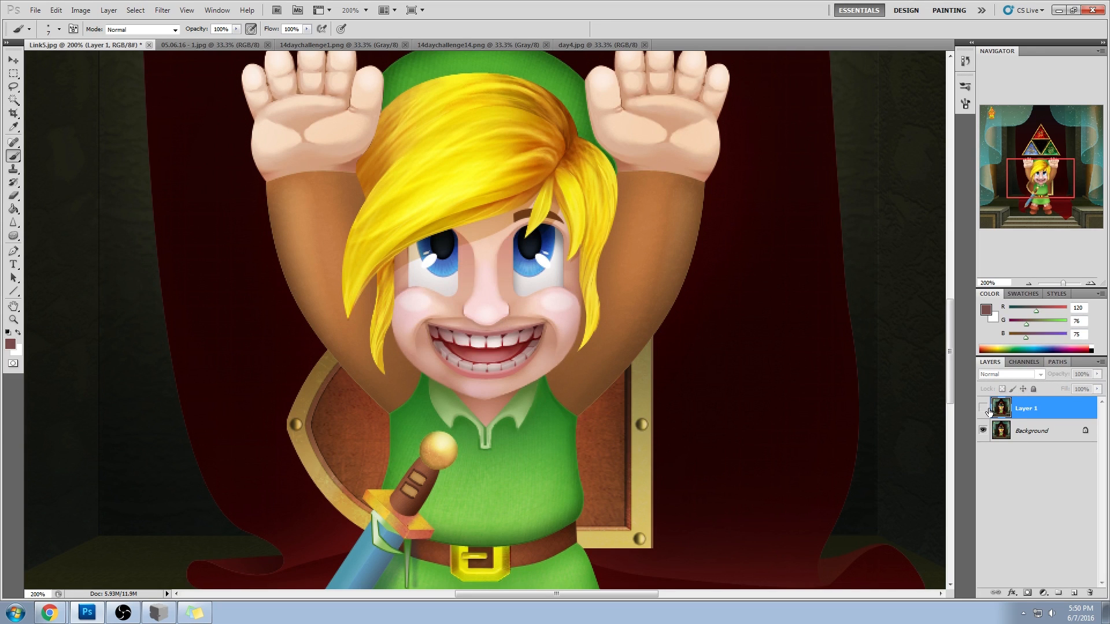
click(983, 410)
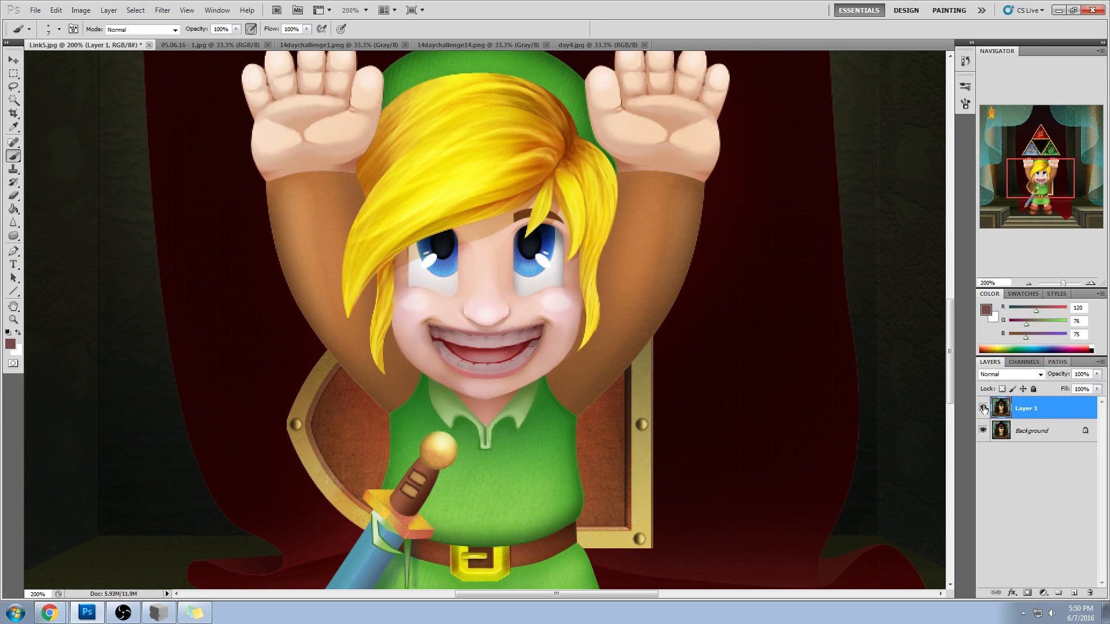
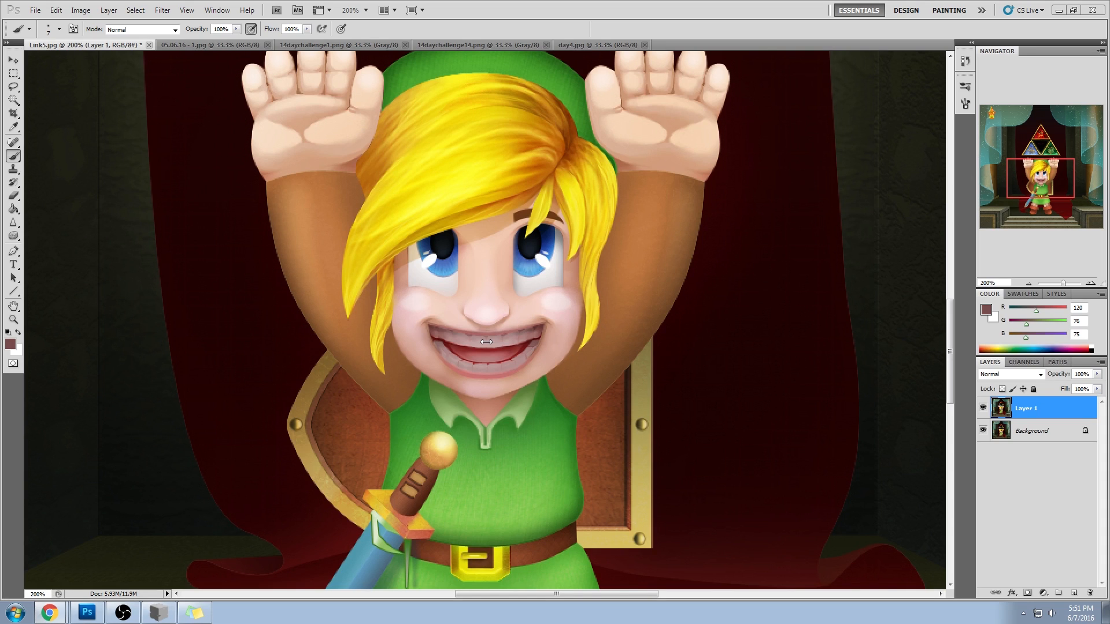
click(982, 409)
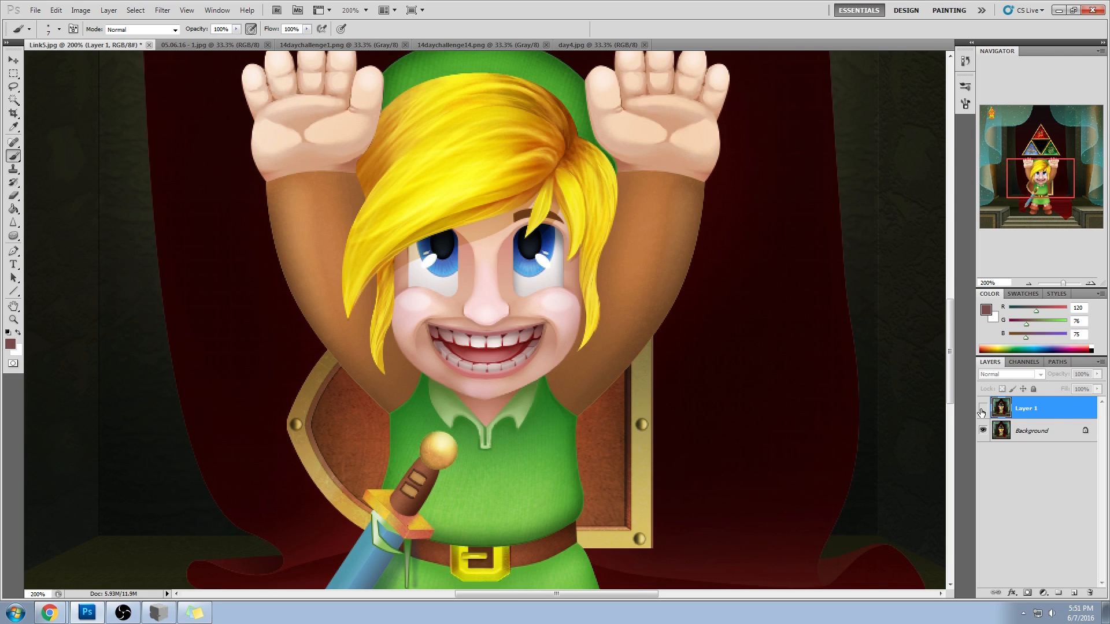
click(983, 409)
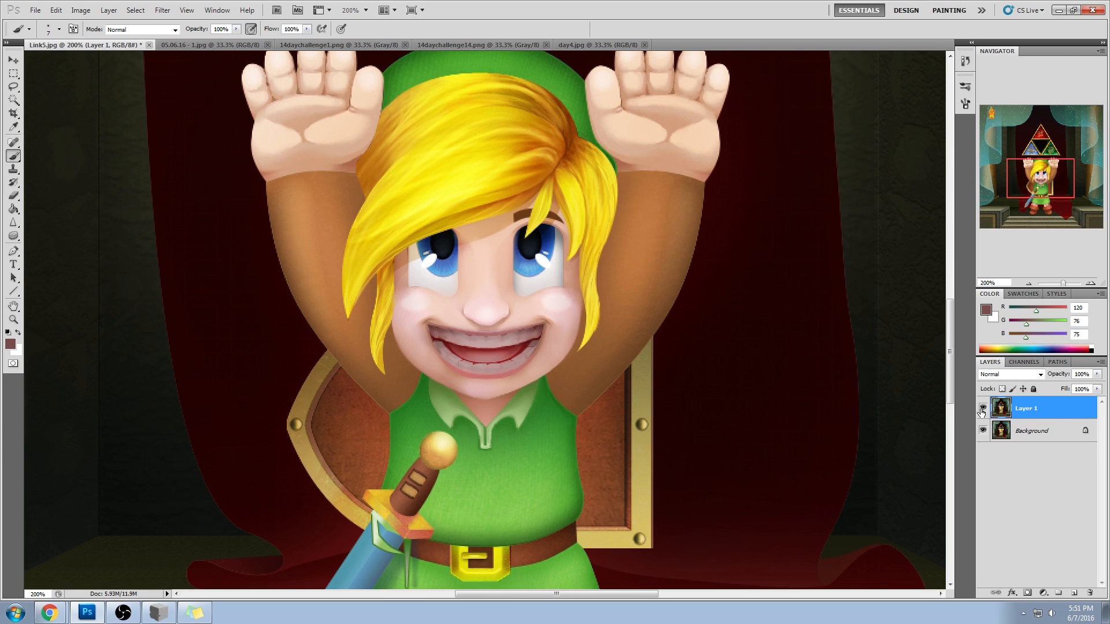
click(982, 410)
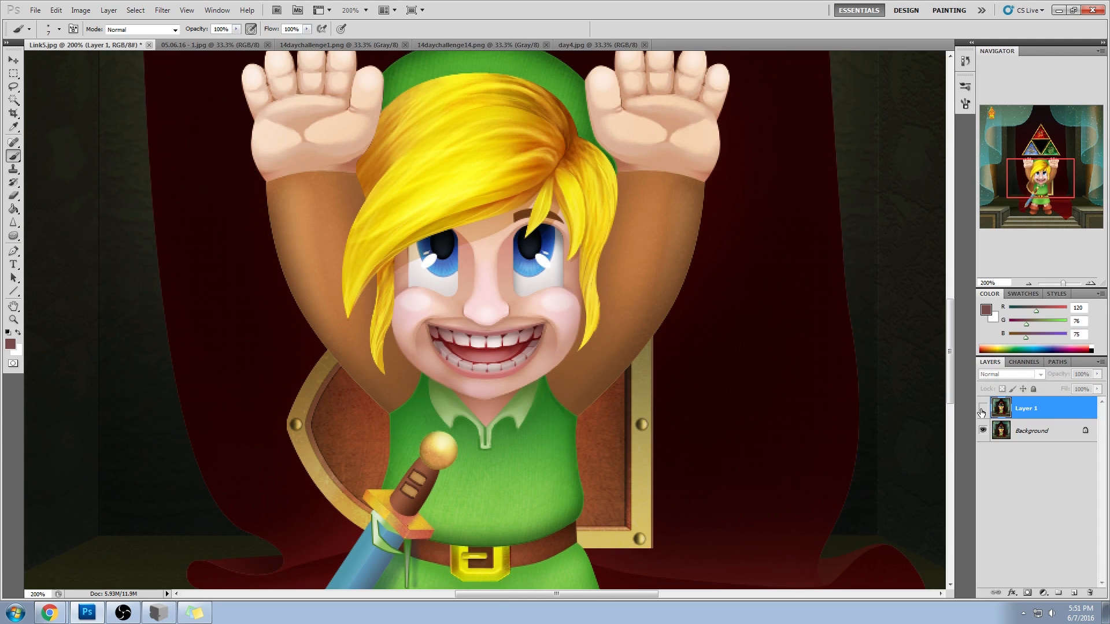
click(982, 409)
click(982, 409)
click(982, 409)
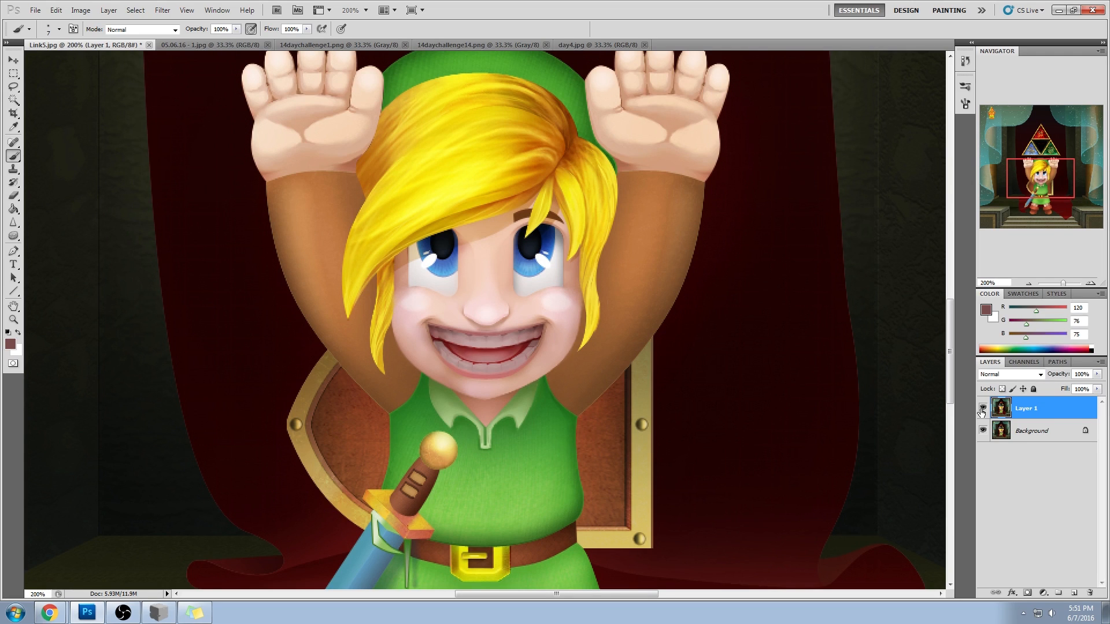
click(982, 410)
click(982, 410)
click(983, 409)
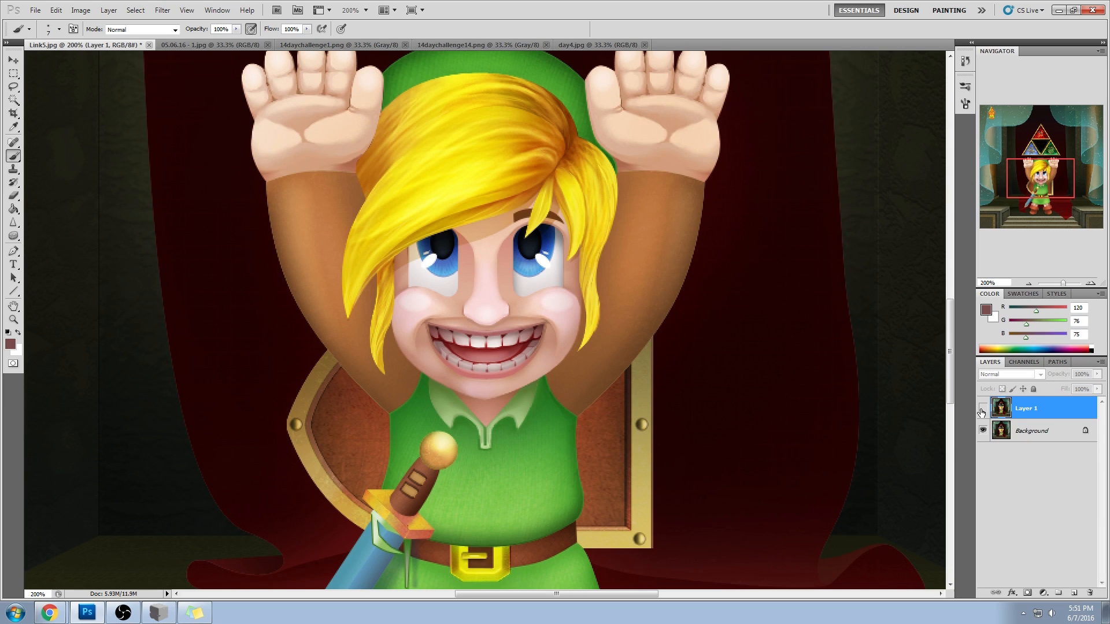
click(983, 410)
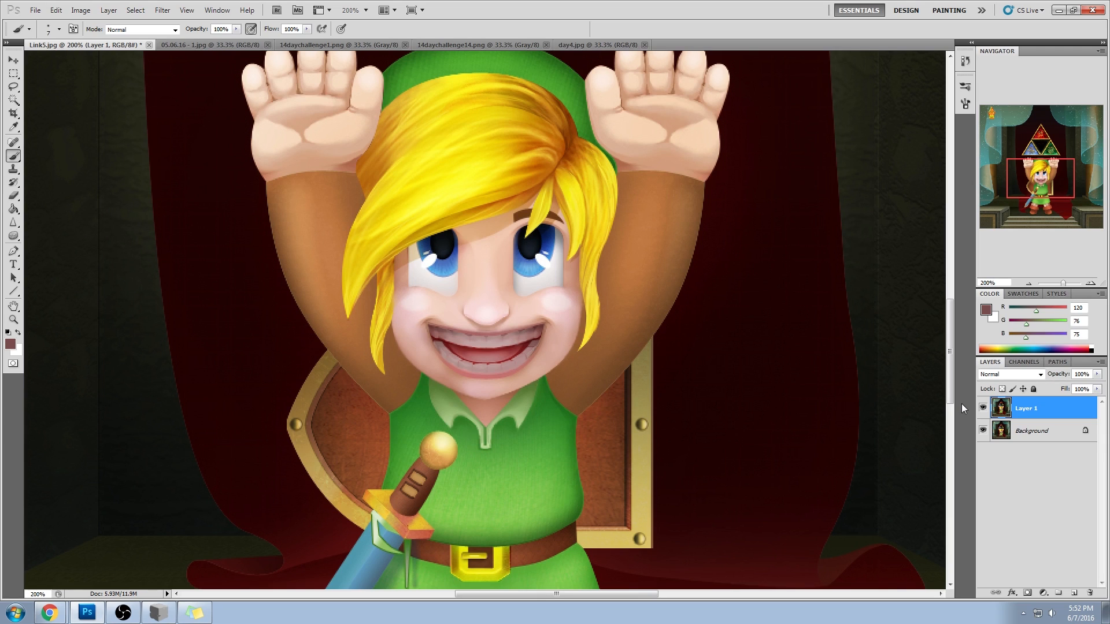
- Merge Layer 1 into the background, then save and close Link5.jpg
right_click(1056, 409)
click(1056, 401)
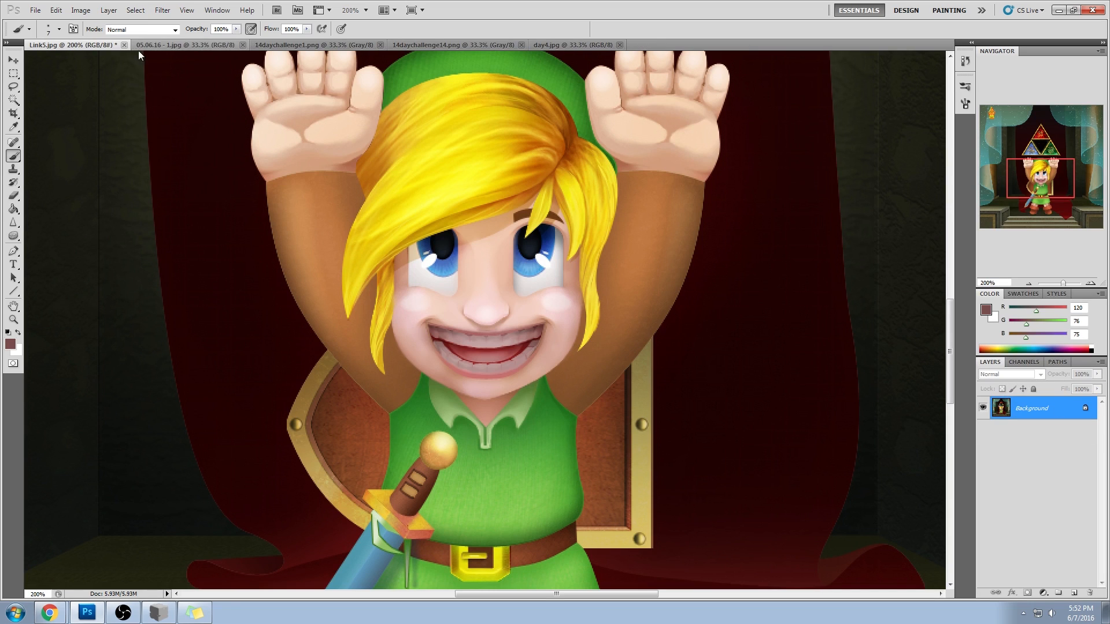
click(124, 46)
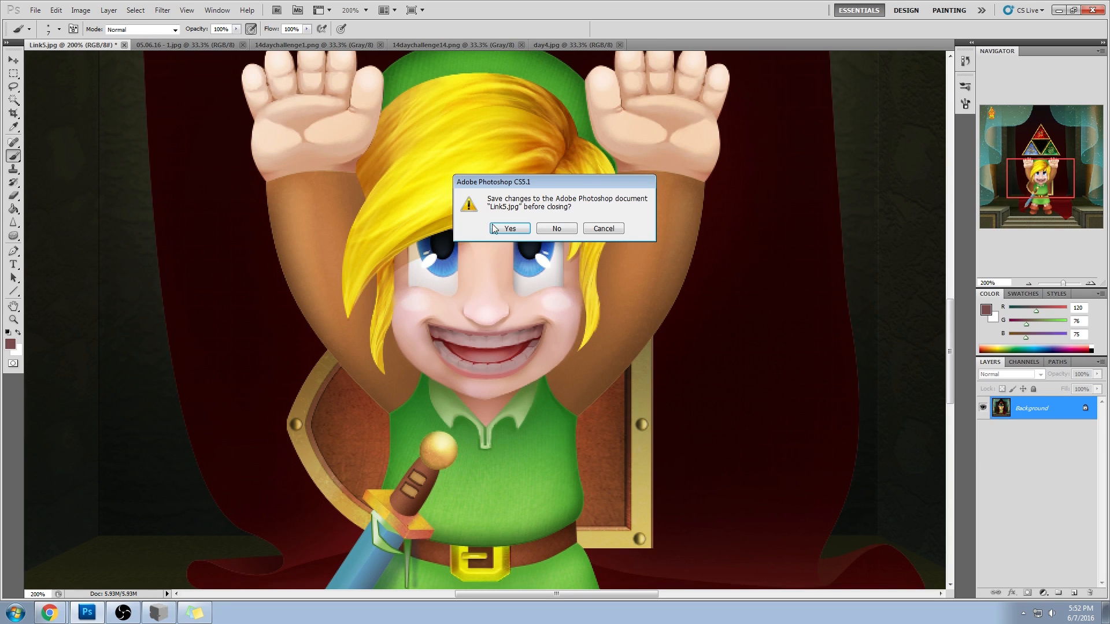
click(509, 229)
click(118, 46)
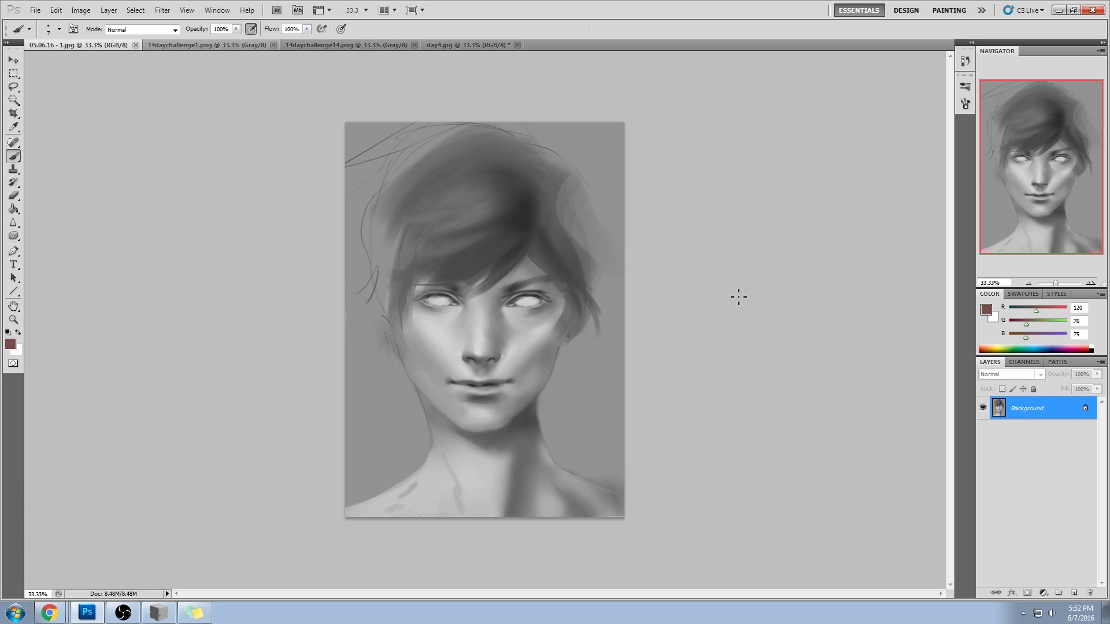
- Paint over the portrait's shoulders with the sampled background grey using a 175 px brush, leaving a pointed neck base
right_click(547, 358)
click(642, 491)
key(Return)
alt+click(577, 406)
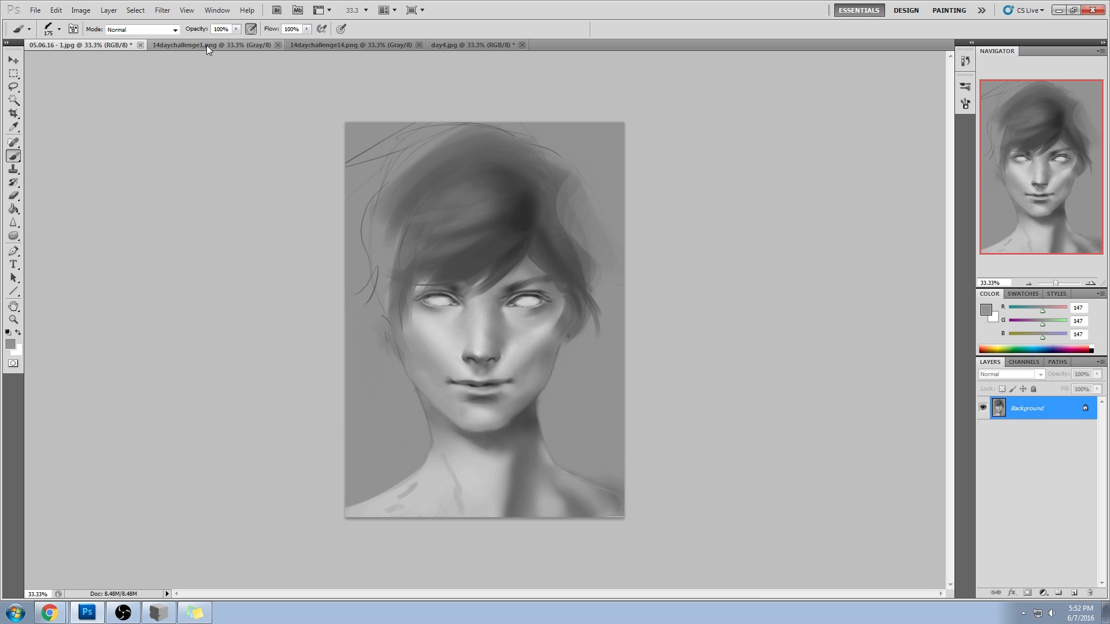
drag(619, 411, 567, 515)
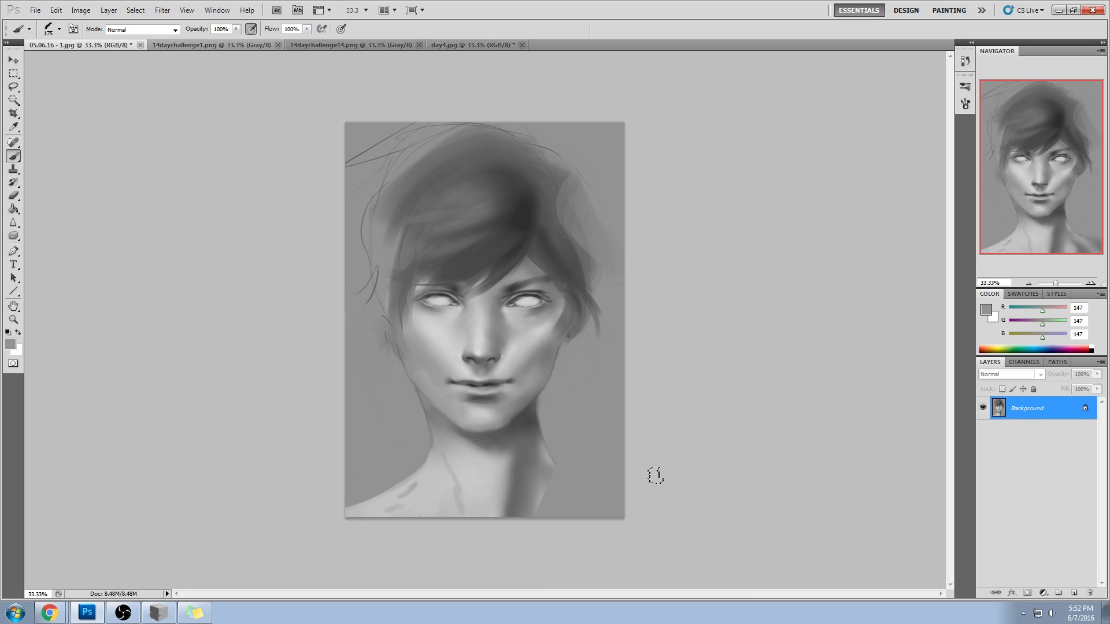
mouse_move(358, 497)
mouse_down()
mouse_move(445, 480)
mouse_move(540, 511)
mouse_up()
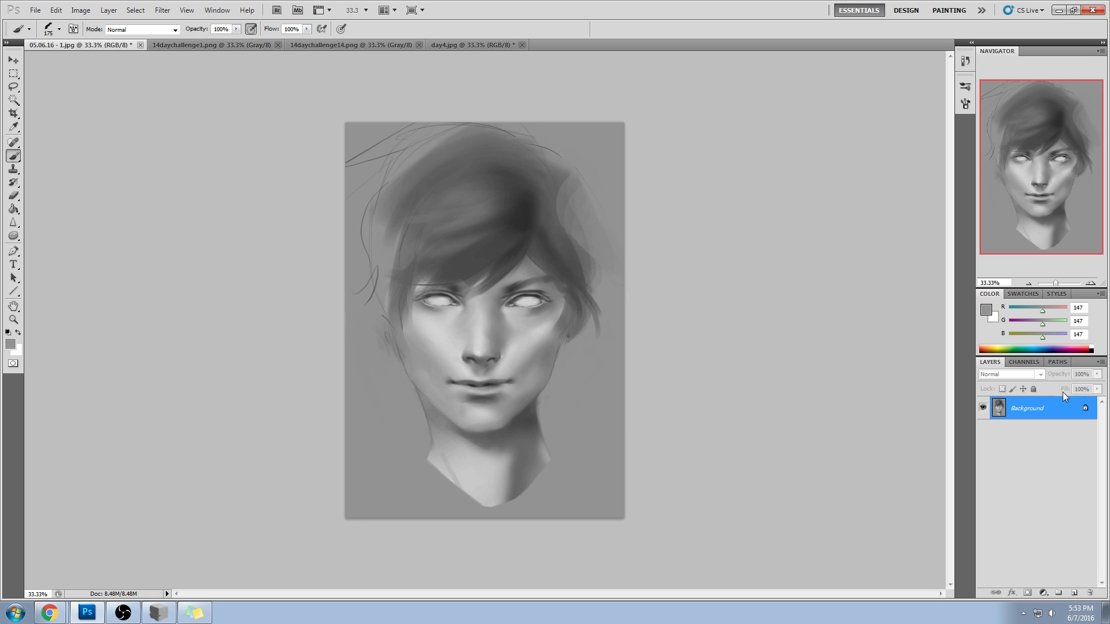
- Convert the portrait's background to an editable layer and copy the lower face and neck onto a new layer
double_click(1058, 408)
click(641, 198)
key(m)
drag(510, 428, 607, 511)
key(v)
key(ctrl+j)
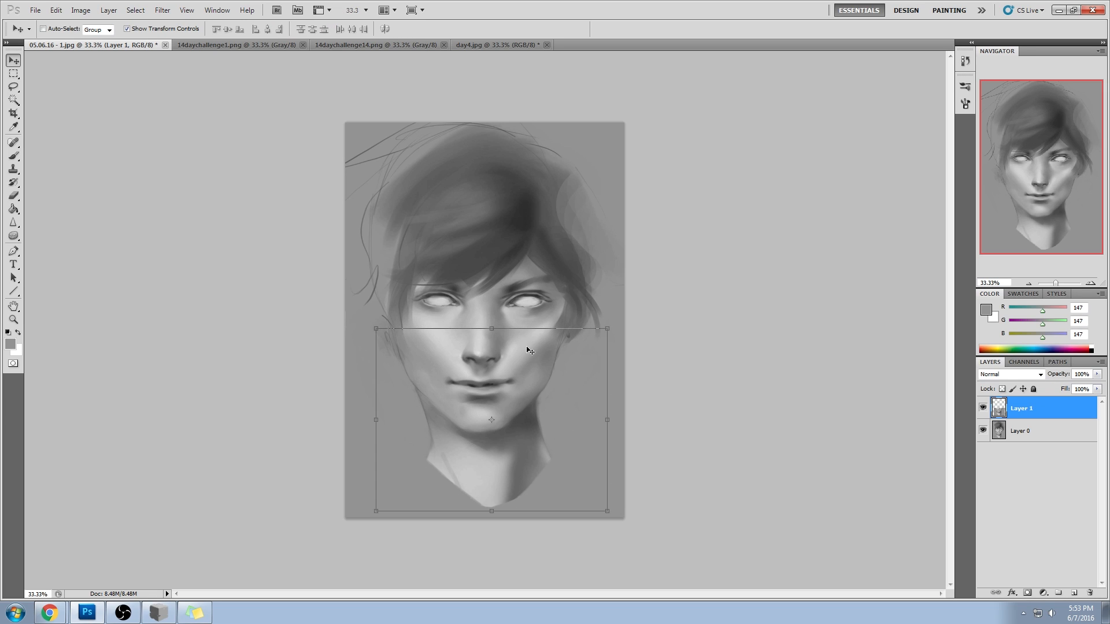
- Shift the copied lower face and neck slightly downward and to the right to lengthen the face
drag(533, 350, 534, 351)
key(Up)
key(Up)
key(Up)
key(Up)
key(Right)
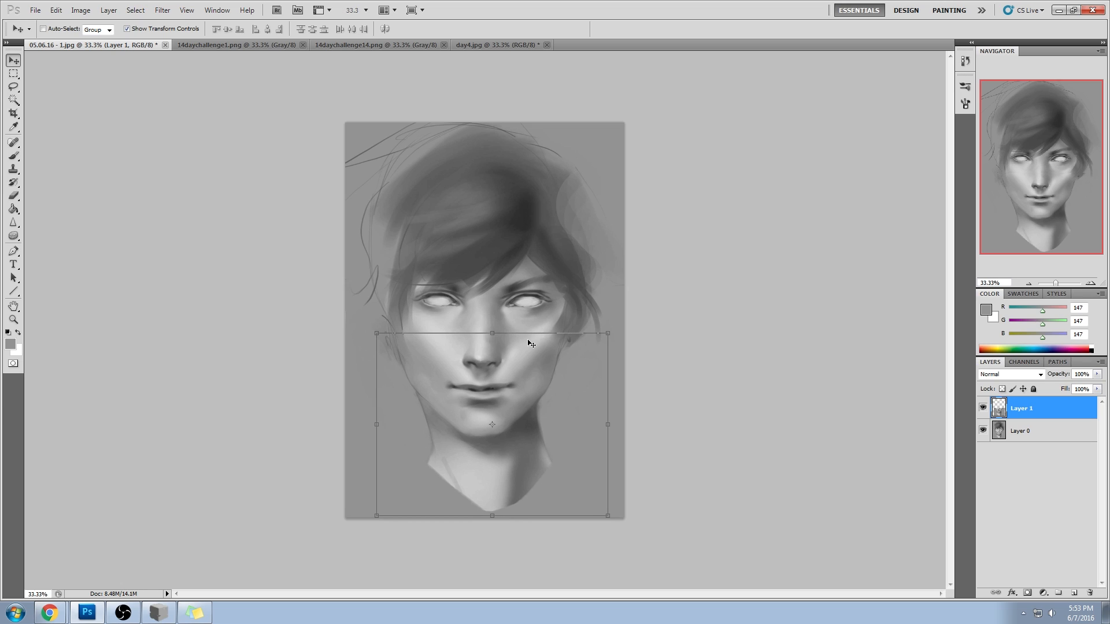
- Lasso the nose area on Layer 1, stretch it to about 110.5% width, and ready the 32% eraser for blending
key(l)
mouse_move(494, 312)
mouse_down()
mouse_move(459, 323)
mouse_move(461, 364)
mouse_move(497, 366)
mouse_move(502, 312)
mouse_move(445, 347)
mouse_up()
key(ctrl+t)
drag(514, 347, 537, 345)
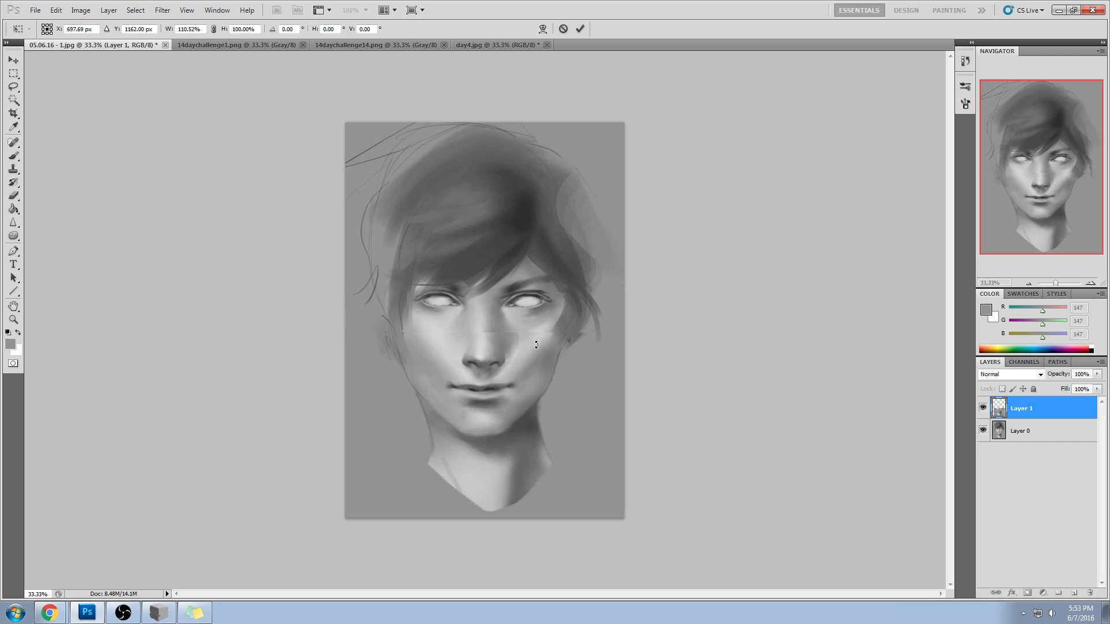
key(Return)
key(e)
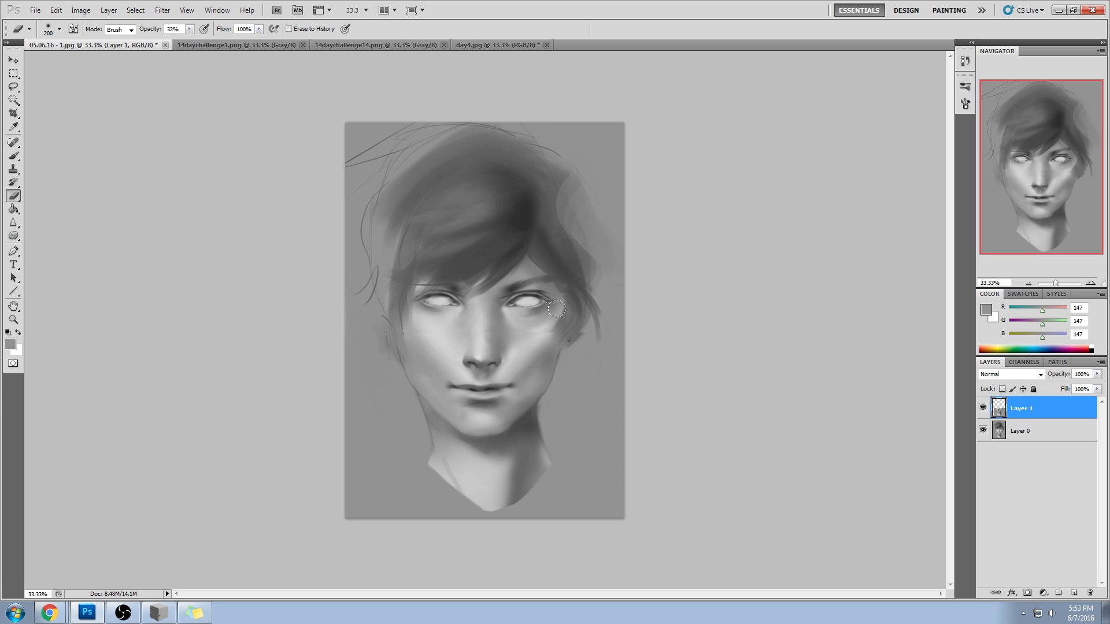
- Put the nose area on its own layer above Layer 1 and reposition it slightly
key(ctrl+shift+alt+n)
key(v)
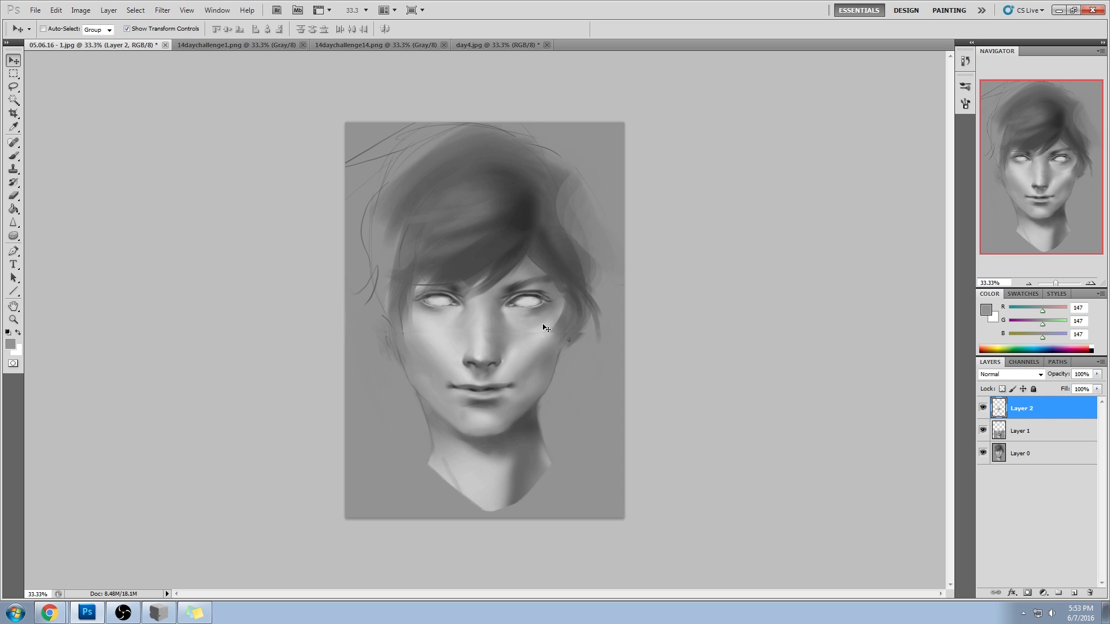
drag(515, 356, 527, 330)
key(Return)
- Blend the nose layer's seams with the 32% eraser and merge it down into Layer 1
key(e)
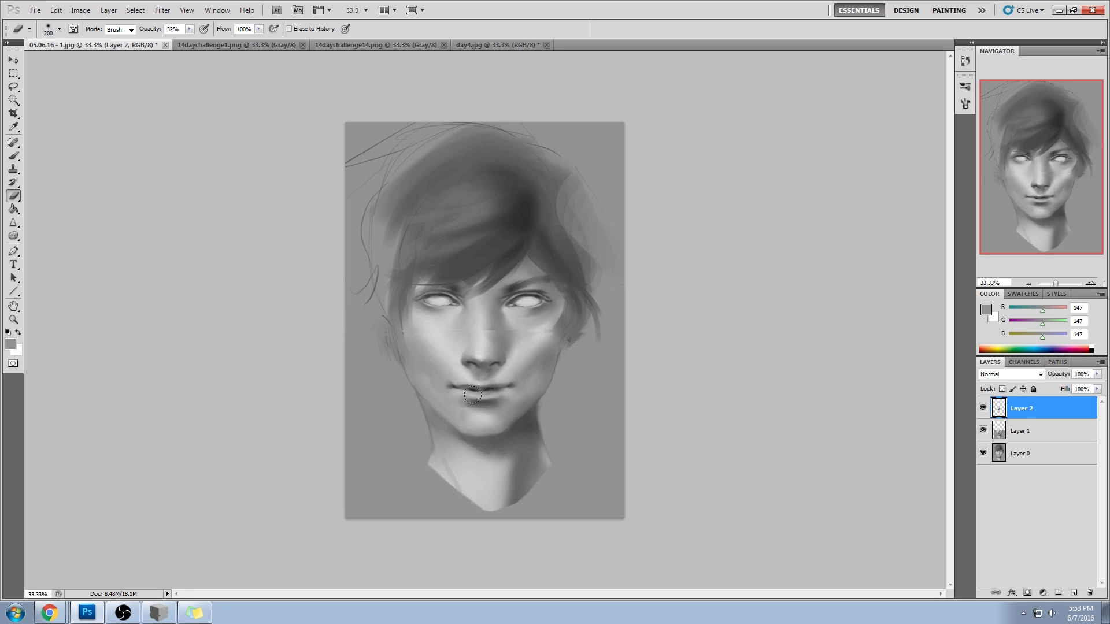
click(1016, 430)
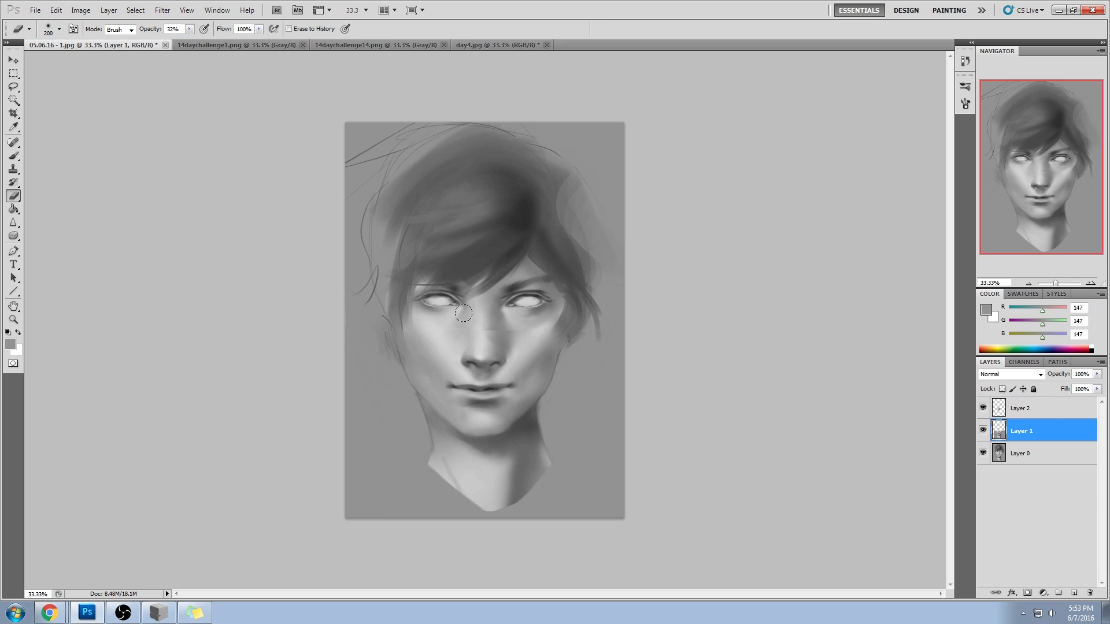
click(1037, 412)
right_click(1021, 413)
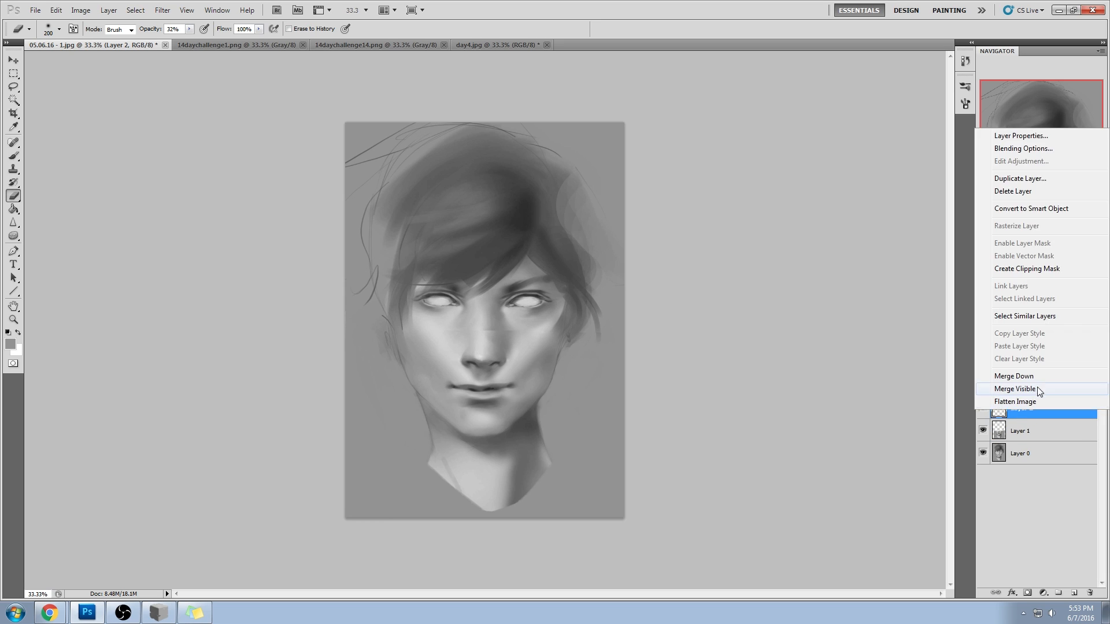
click(1029, 375)
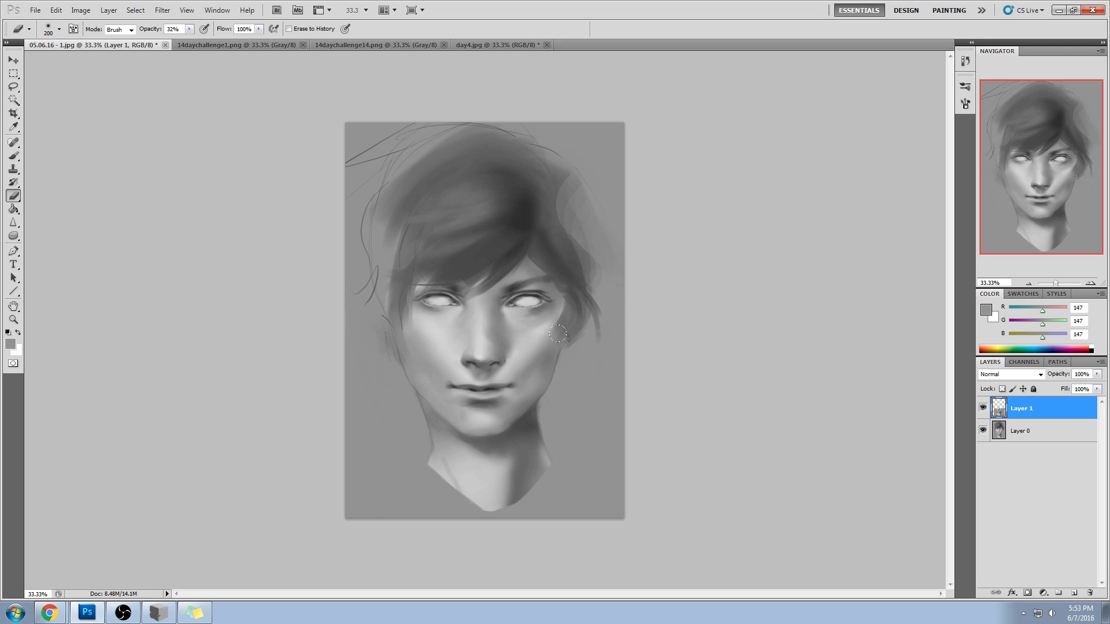
- Select the lower face and neck, exclude the area just under the nose, and copy the selection onto a new layer
key(m)
drag(469, 414, 682, 532)
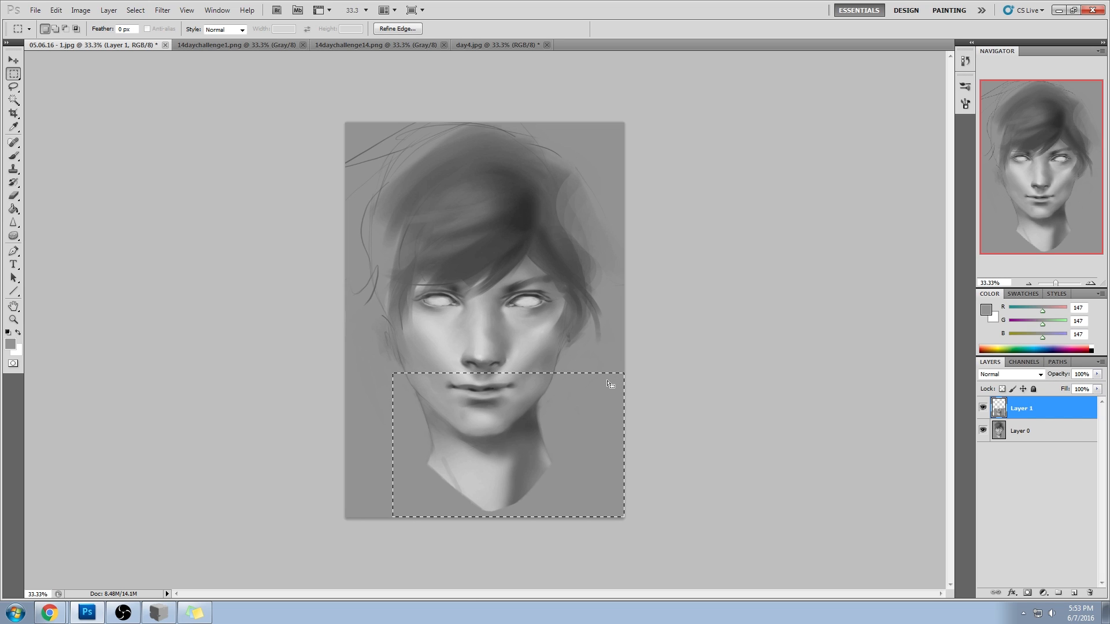
key(l)
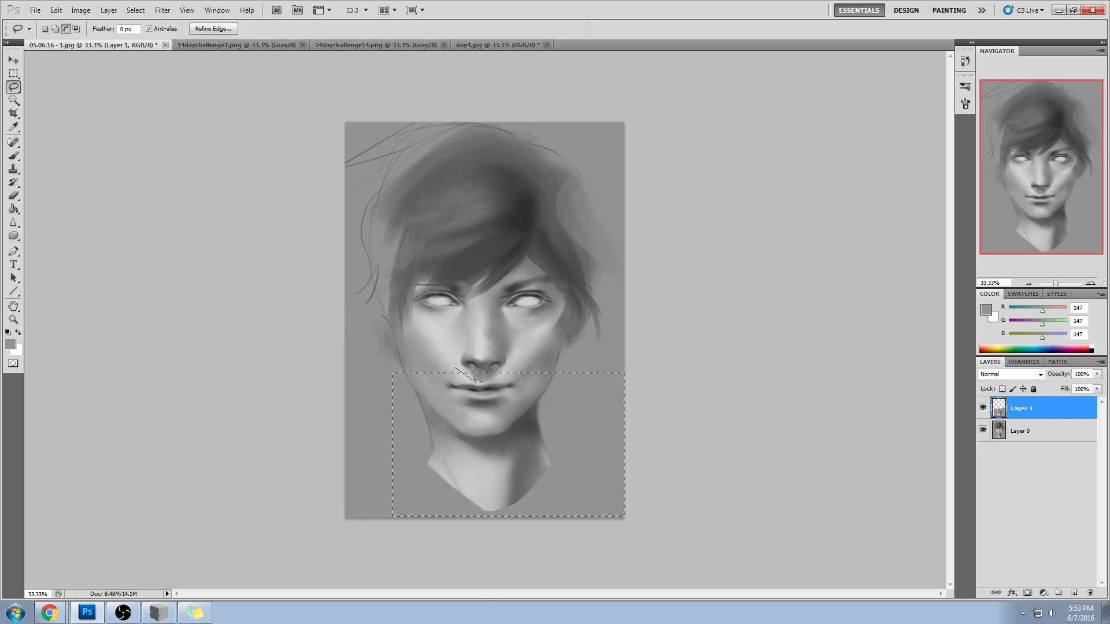
mouse_move(462, 373)
mouse_down()
mouse_move(490, 386)
mouse_move(512, 358)
mouse_move(502, 375)
mouse_up()
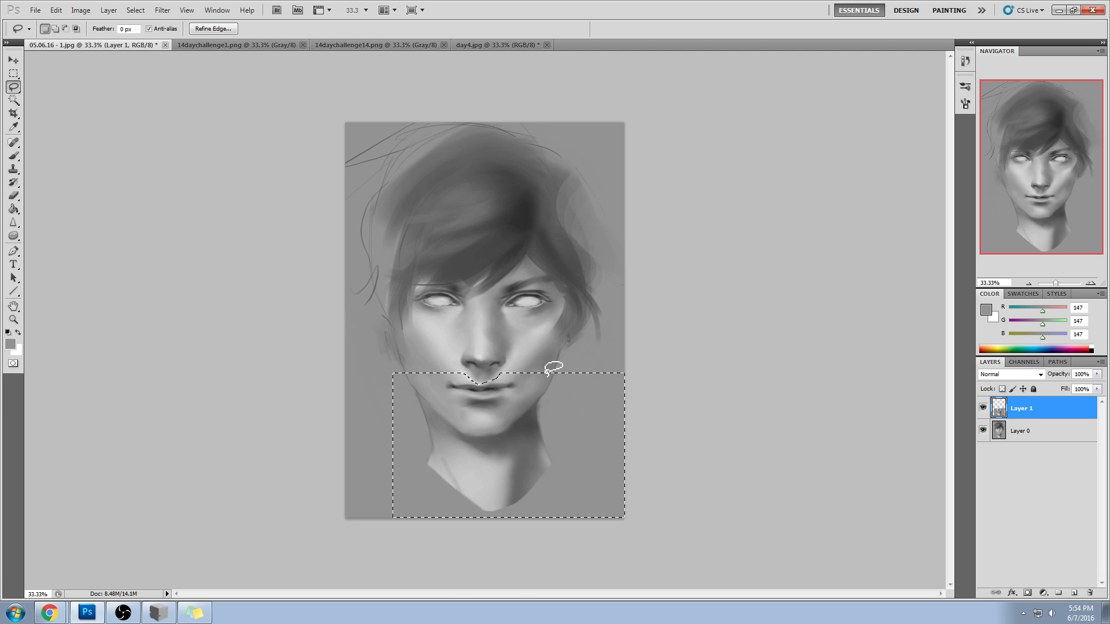
key(ctrl+j)
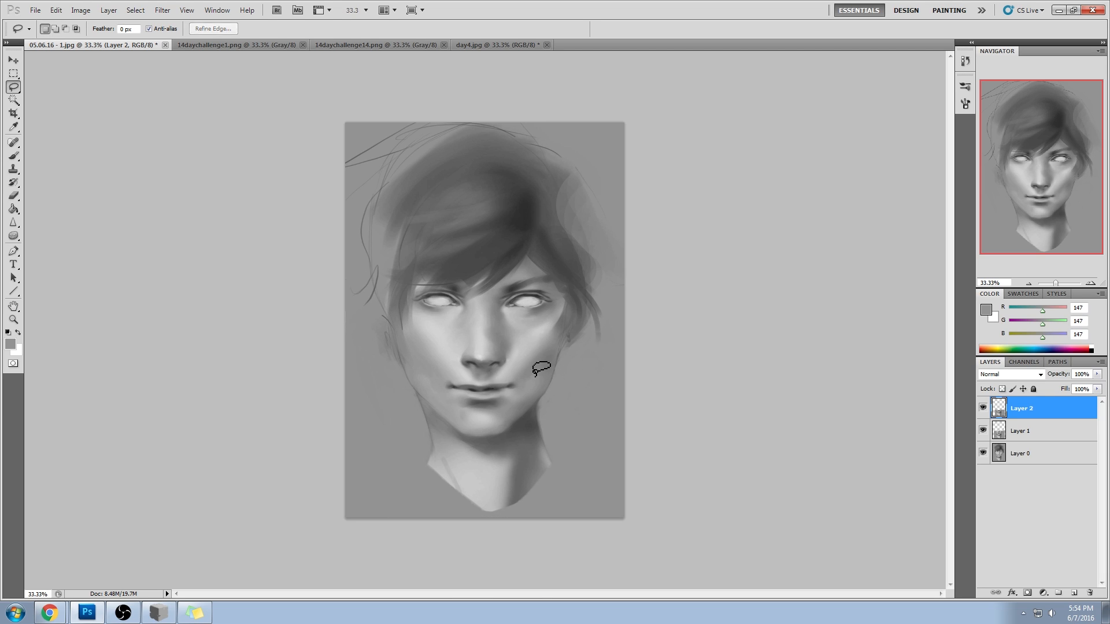
- Shift the copied mouth, chin and neck a few pixels to the right and down
key(v)
drag(538, 407, 539, 408)
key(Right)
key(Right)
key(Right)
key(Right)
key(Right)
key(Right)
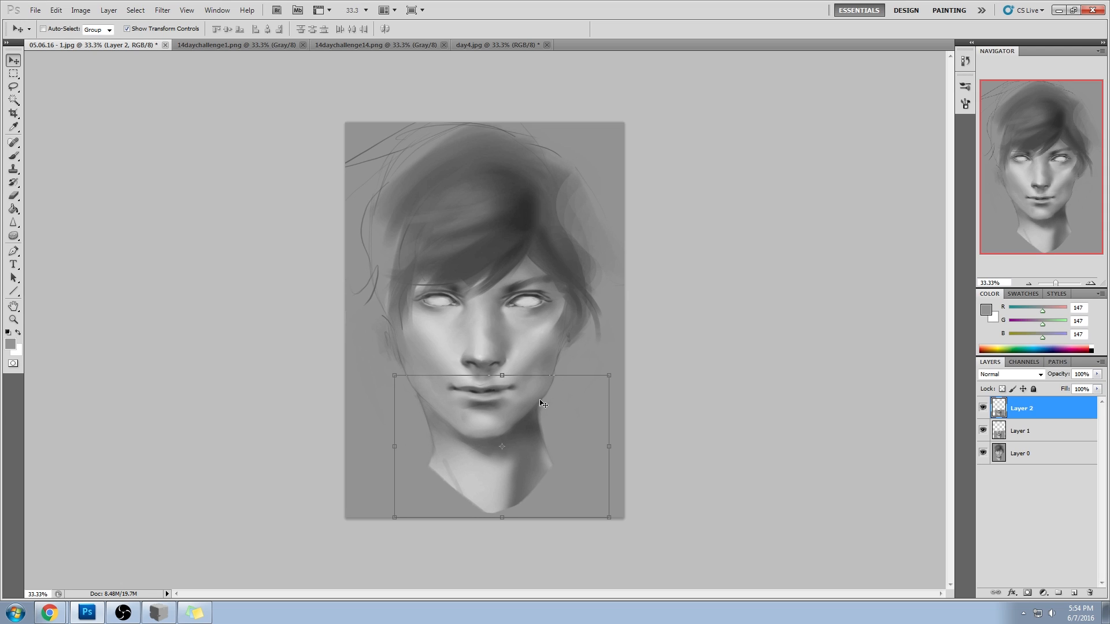
key(Down)
key(Down)
key(Down)
- Sample the greys around the upper lip and retouch that area, varying the brush size up to 150 px
key(b)
alt+click(496, 383)
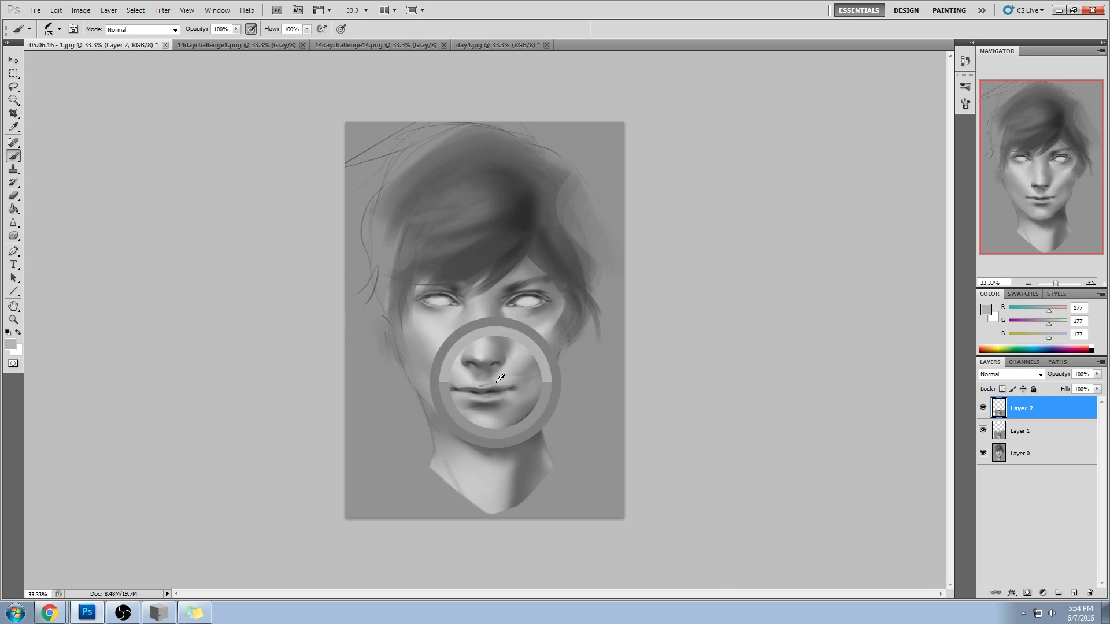
right_click(514, 382)
double_click(649, 519)
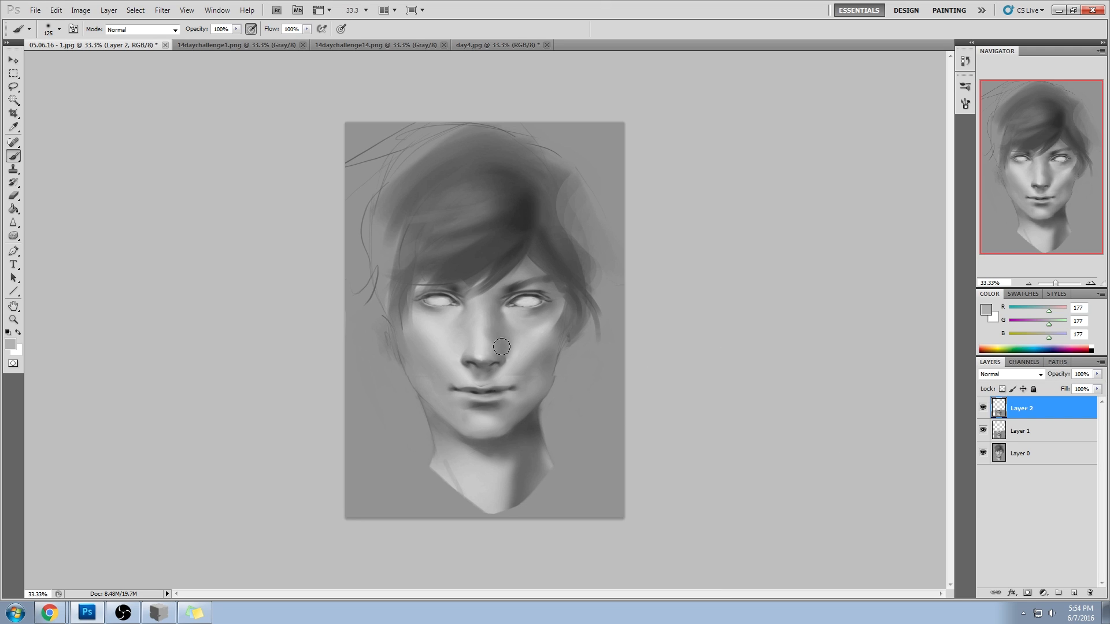
key(bracketleft)
key(bracketleft)
key(bracketleft)
key(bracketleft)
key(bracketleft)
alt+click(473, 380)
key(bracketright)
key(bracketright)
key(bracketright)
key(bracketright)
key(bracketright)
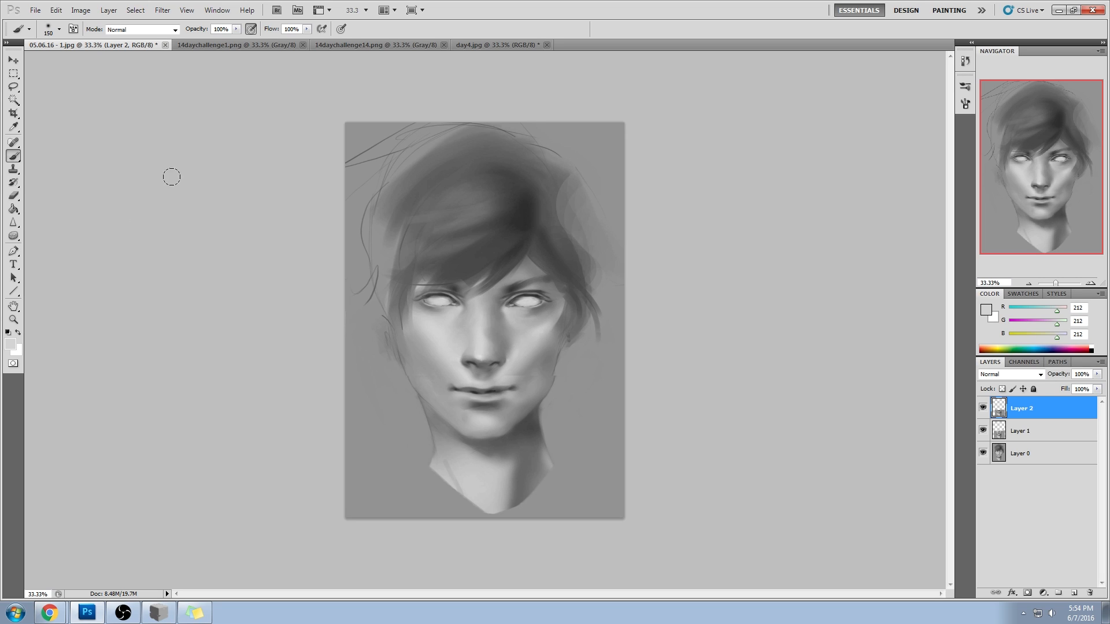
- Soften the edges of Layer 2 with the 32% eraser and compare the portrait with and without that layer
key(e)
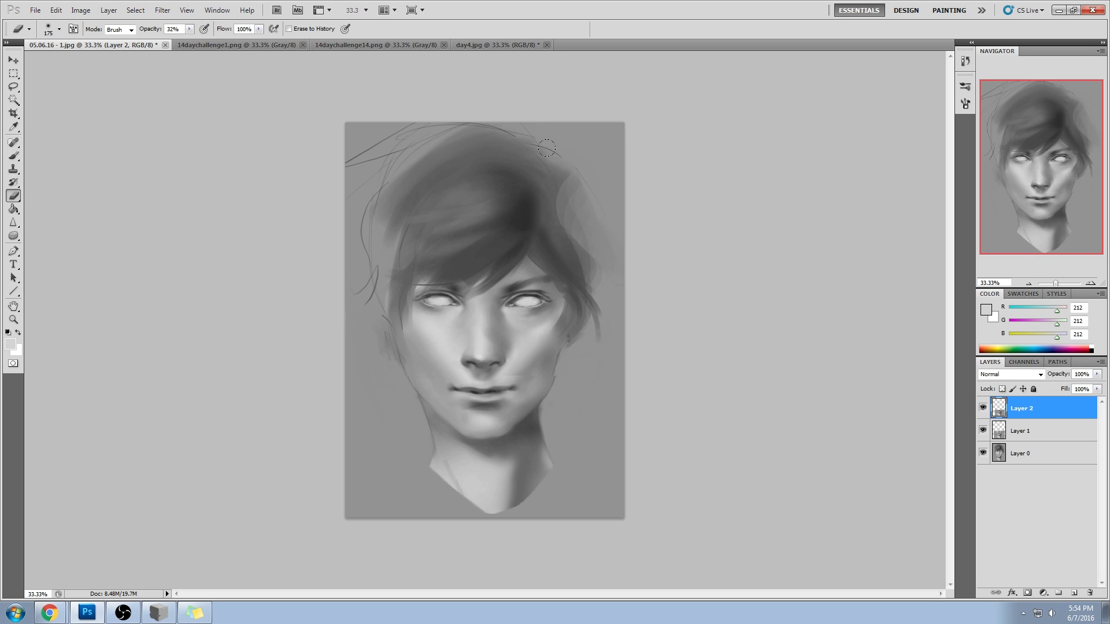
key(bracketleft)
key(bracketleft)
key(bracketleft)
key(bracketleft)
key(bracketleft)
key(bracketright)
click(983, 409)
click(983, 408)
- Merge Layer 1 and Layer 2 down into Layer 0
key(v)
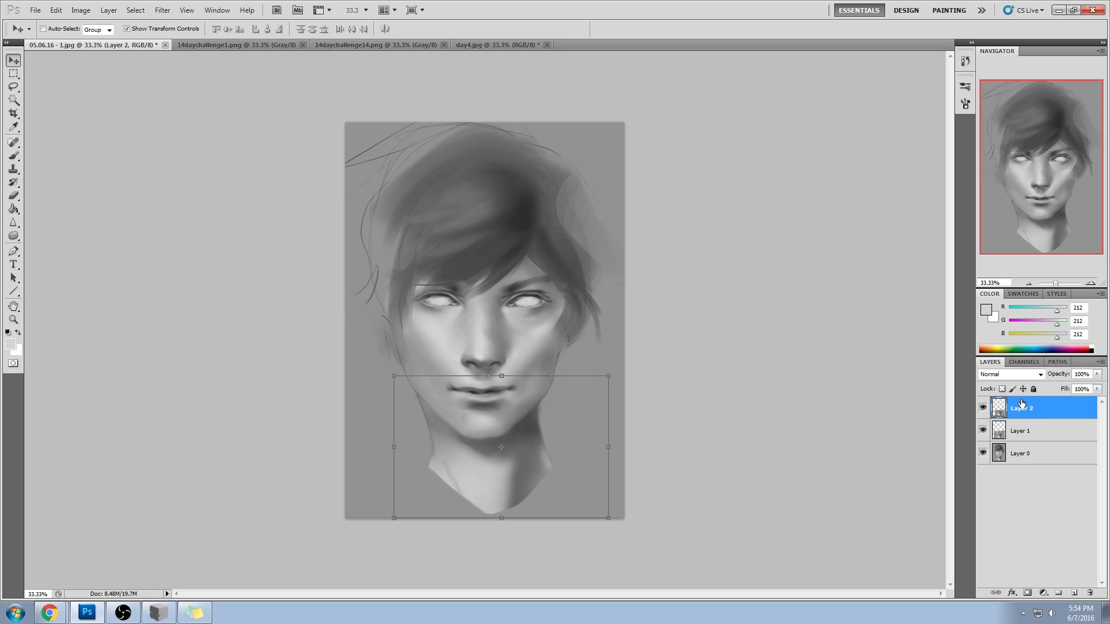
right_click(1031, 431)
click(1035, 402)
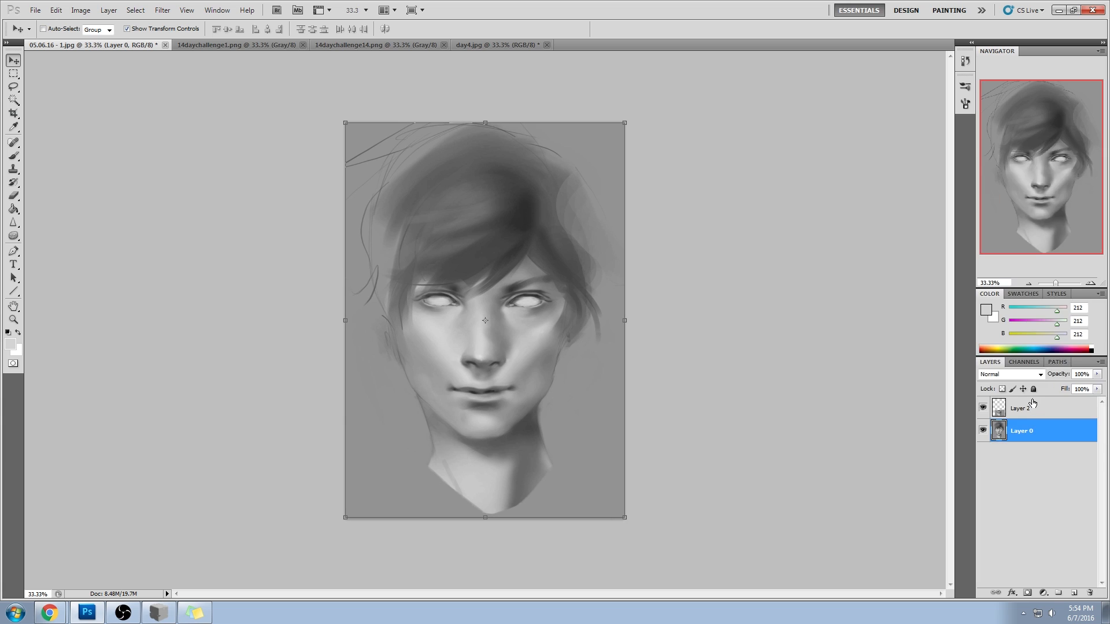
right_click(1032, 405)
click(1041, 377)
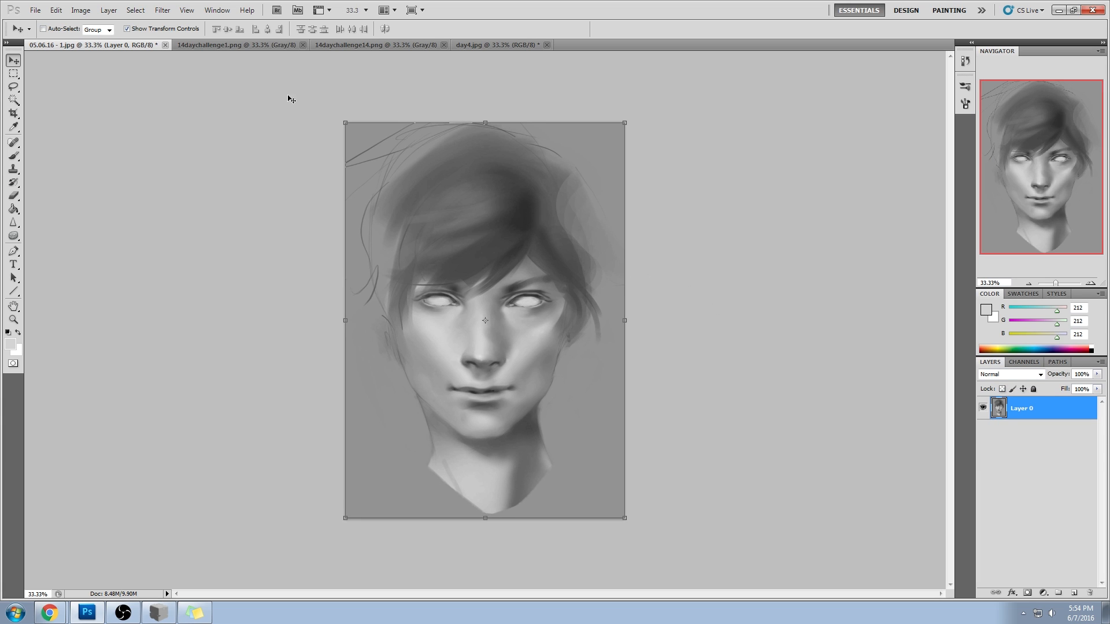
- Open the Liquify filter and push the jaw contour on the image's left side with a size 706 brush
click(162, 10)
click(174, 74)
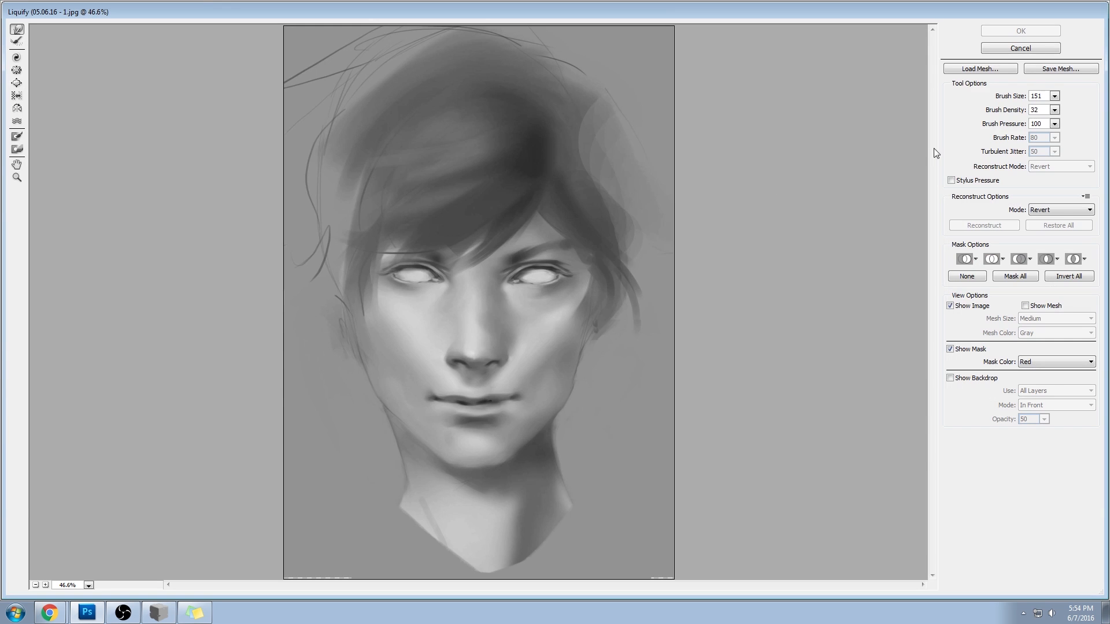
mouse_move(1054, 98)
mouse_down()
mouse_move(1007, 109)
mouse_move(1035, 113)
mouse_up()
drag(347, 408, 354, 414)
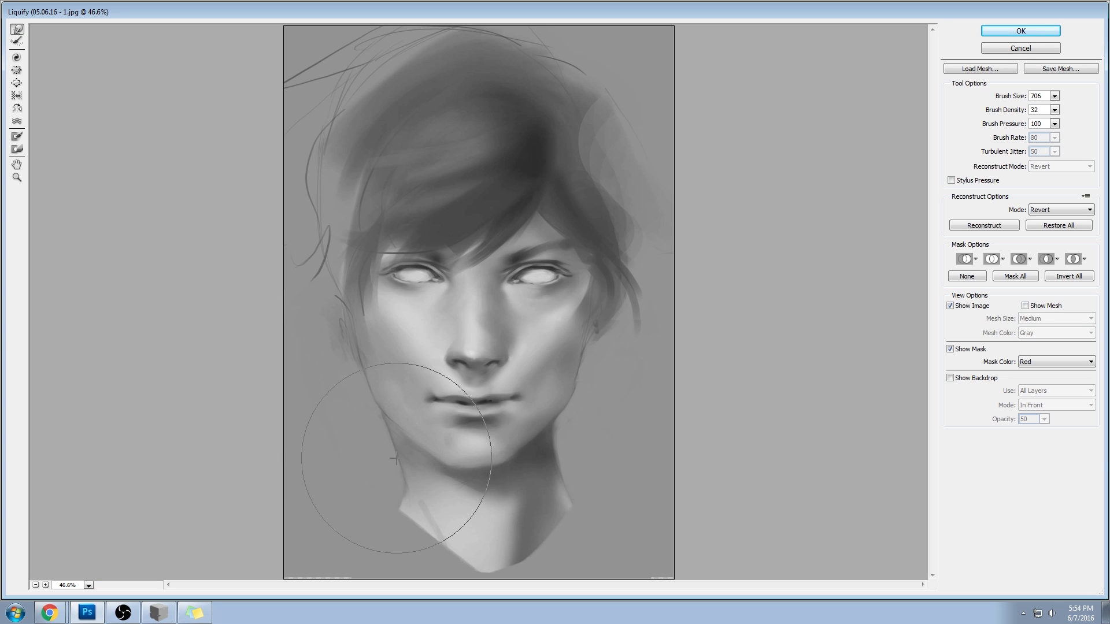
- Refine the jaw on the shadowed right side of the face with Liquify brush sizes 181, 286 and 406
click(1054, 96)
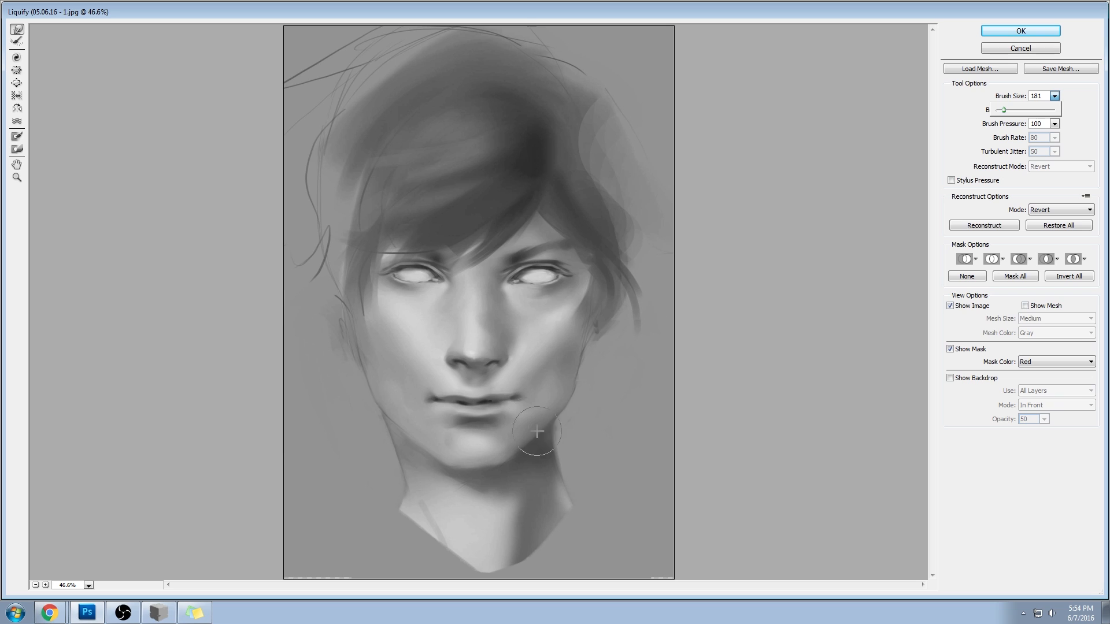
drag(1009, 111, 1012, 111)
click(523, 460)
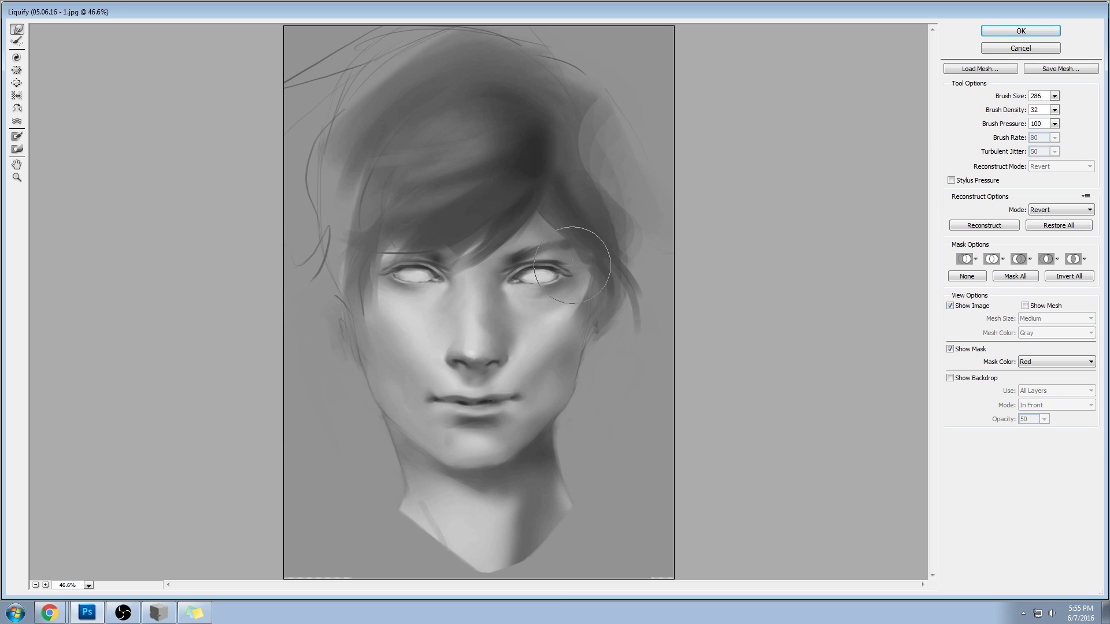
click(1055, 96)
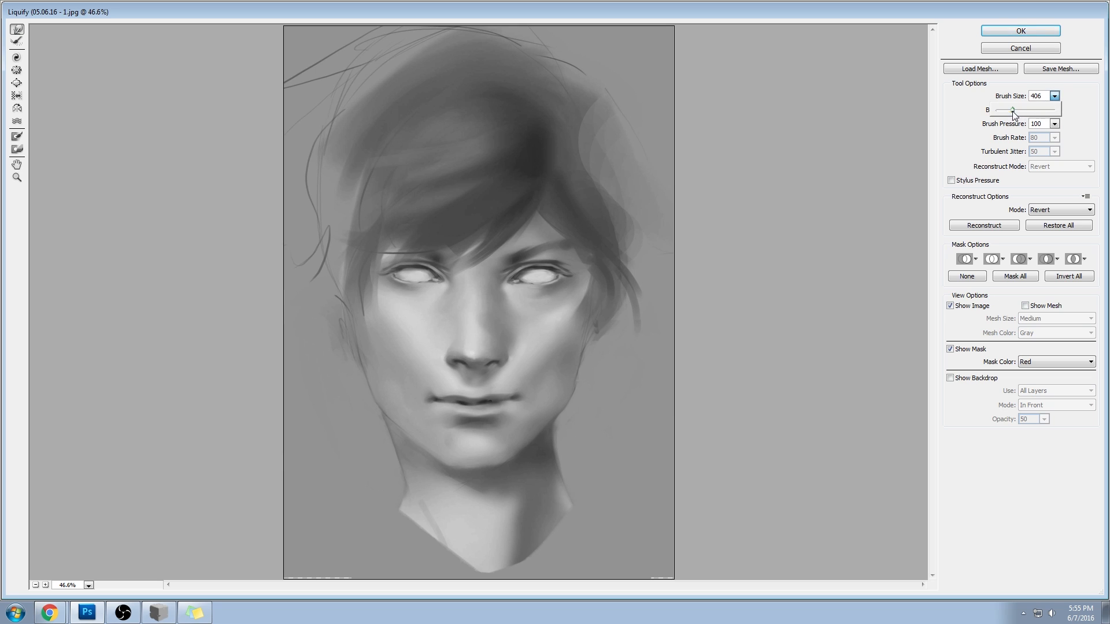
click(535, 452)
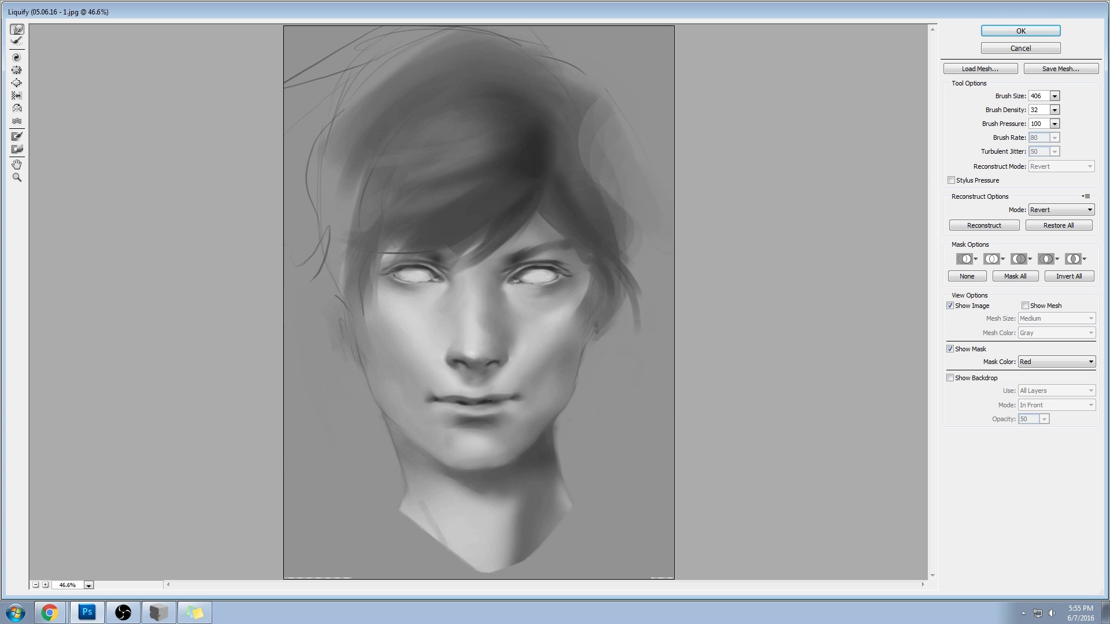
- Use the Pucker tool at brush size 661 on the portrait and apply the Liquify changes
click(1055, 96)
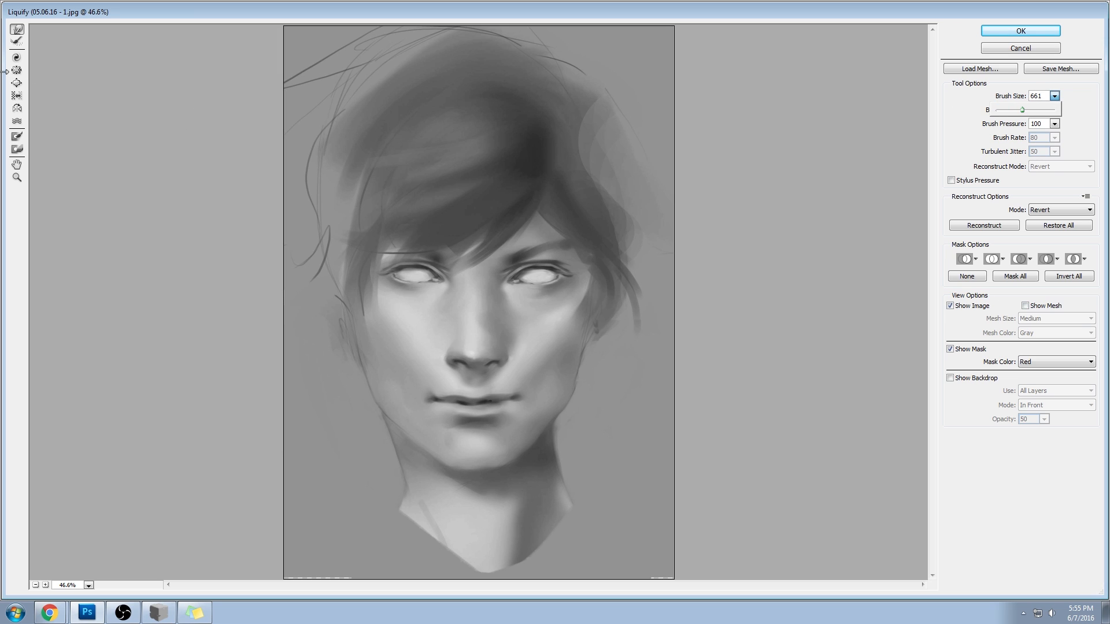
click(17, 69)
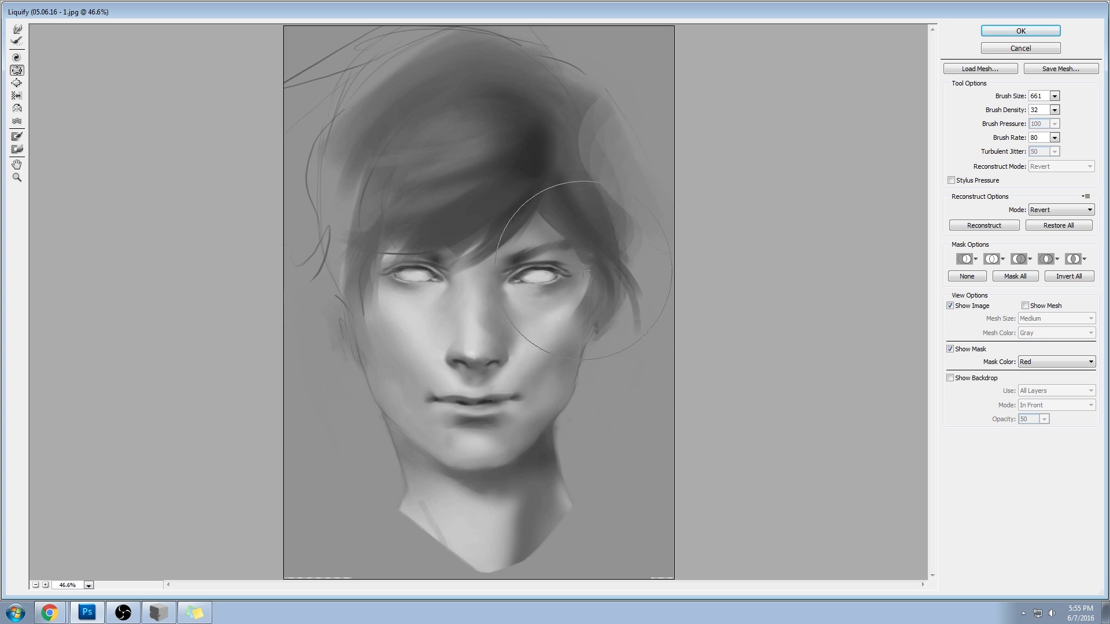
click(1035, 32)
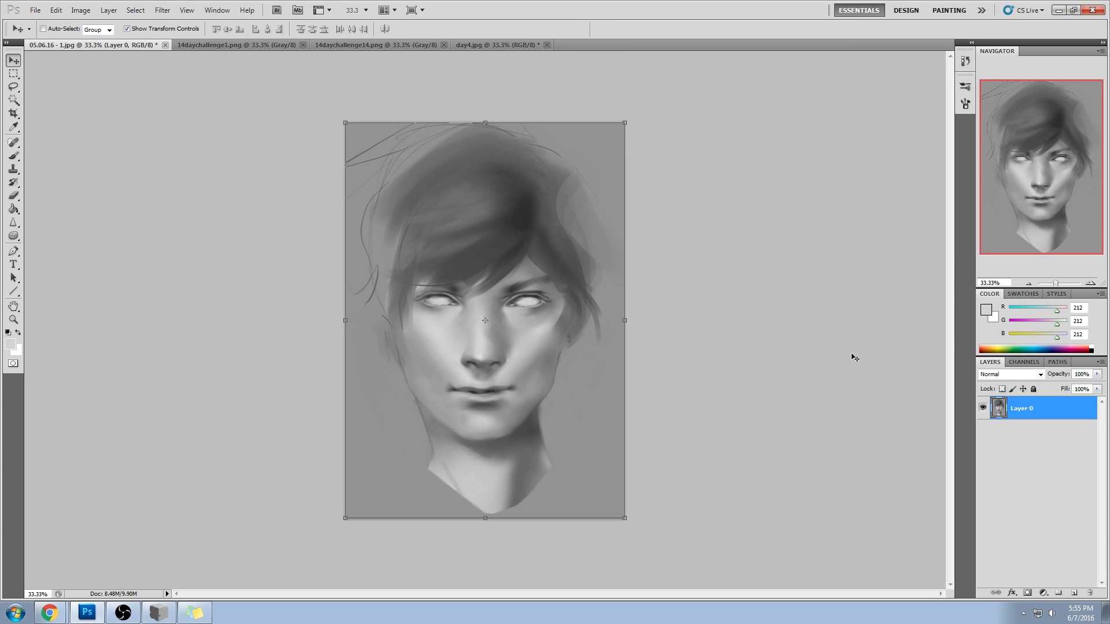
- Flatten the image, copy all of it, restore the original history snapshot, and paste the corrected version in place as a new layer
key(ctrl+a)
right_click(1041, 408)
click(1058, 409)
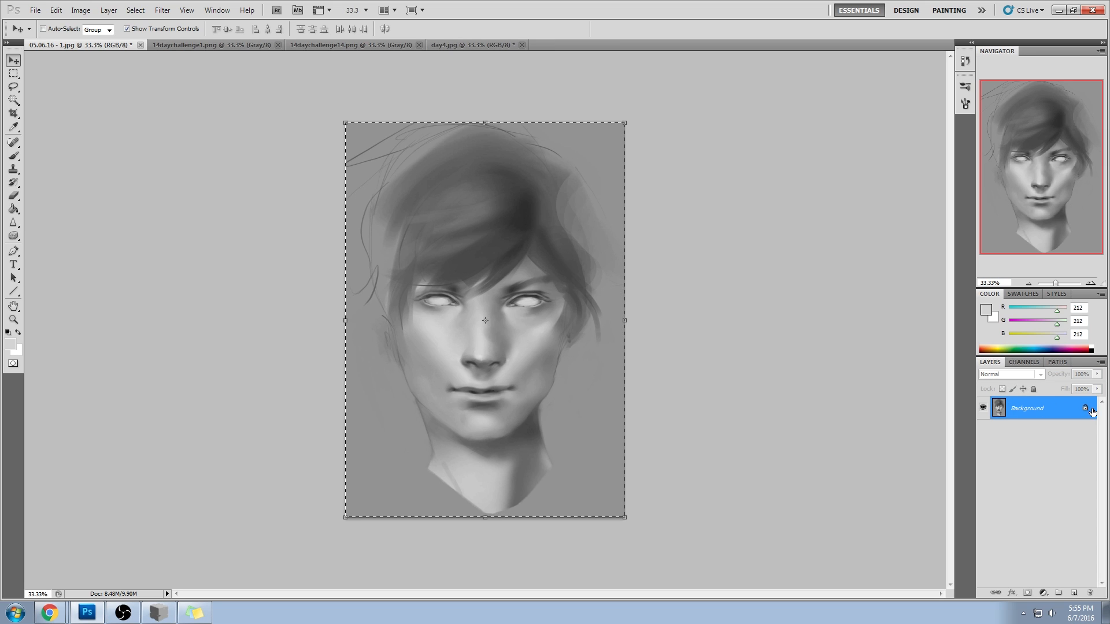
click(966, 61)
drag(949, 338, 964, 73)
click(884, 75)
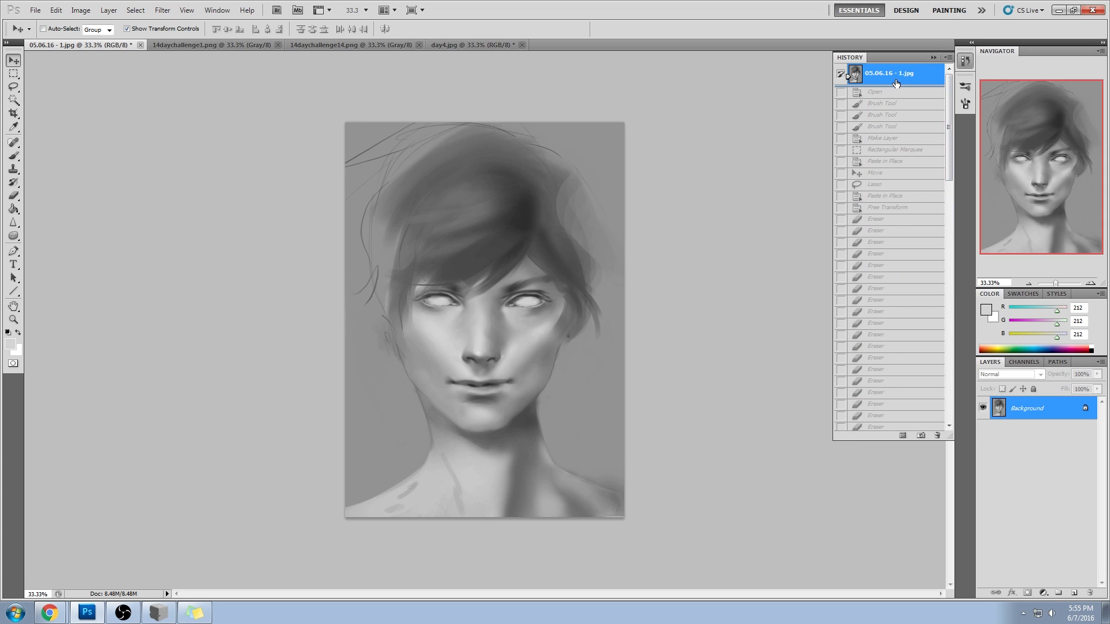
key(ctrl+shift+v)
click(932, 57)
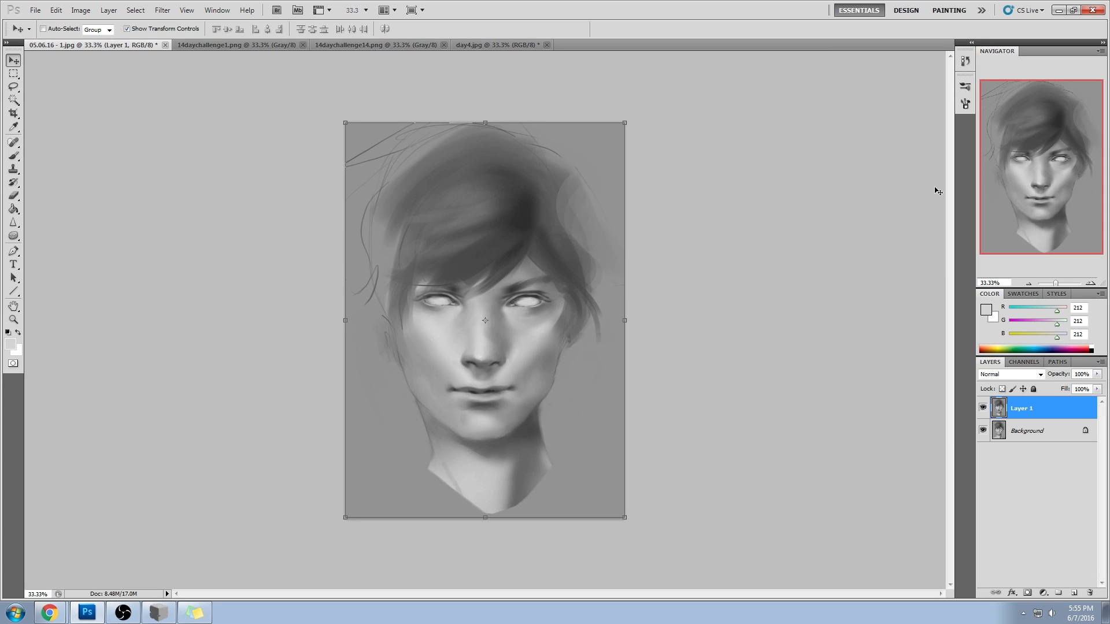
- Compare the original and corrected portraits by switching Layer 1's visibility repeatedly
click(984, 408)
click(985, 408)
click(985, 409)
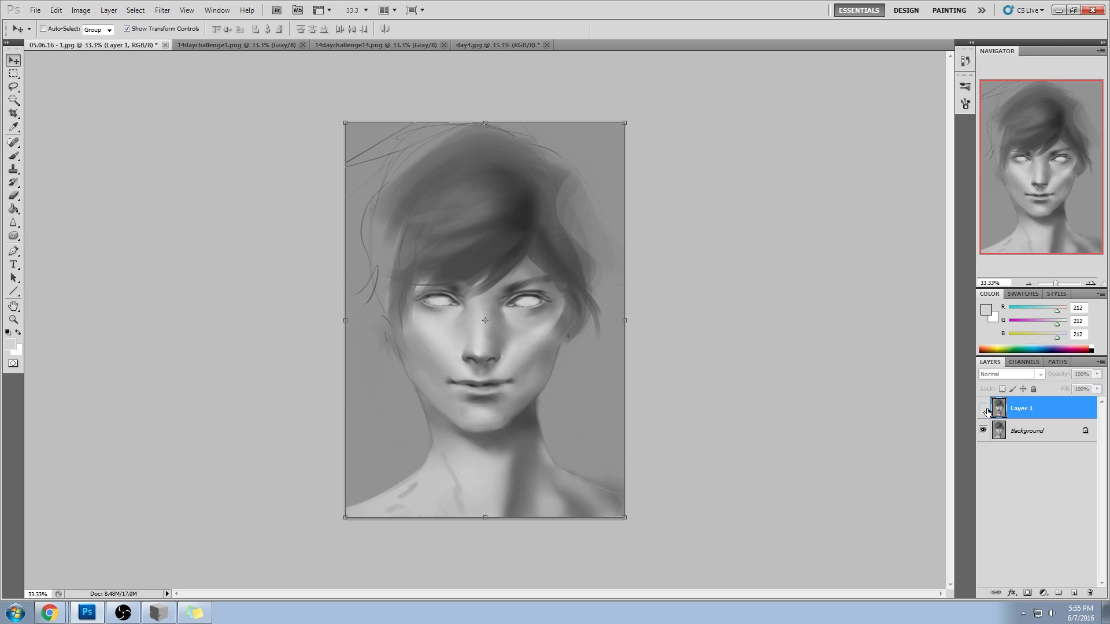
click(985, 408)
click(984, 408)
click(984, 408)
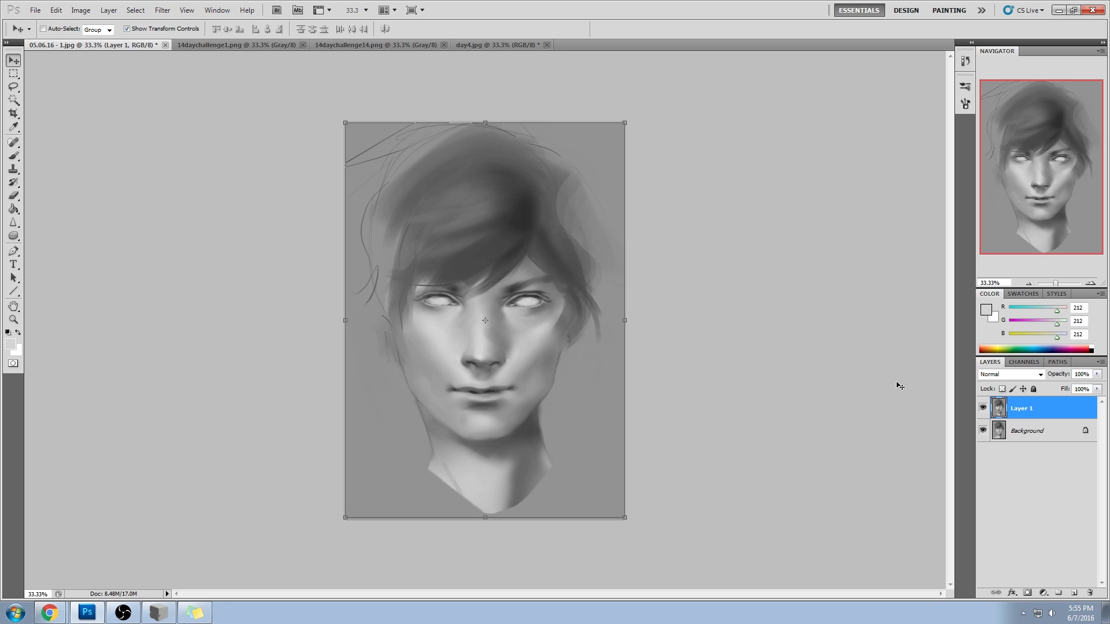
click(983, 410)
click(984, 410)
- Select the lower half of the portrait from the nose down, copy it to a new layer, and nudge it slightly upward
key(m)
drag(588, 450, 756, 574)
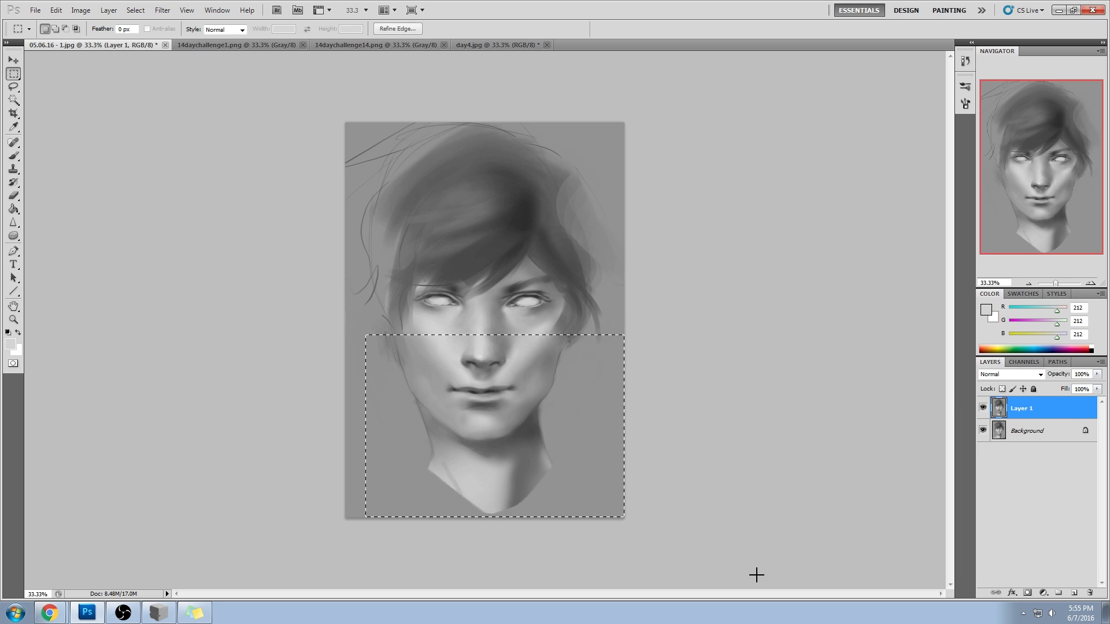
key(v)
key(Up)
key(Up)
key(Up)
key(Up)
key(Up)
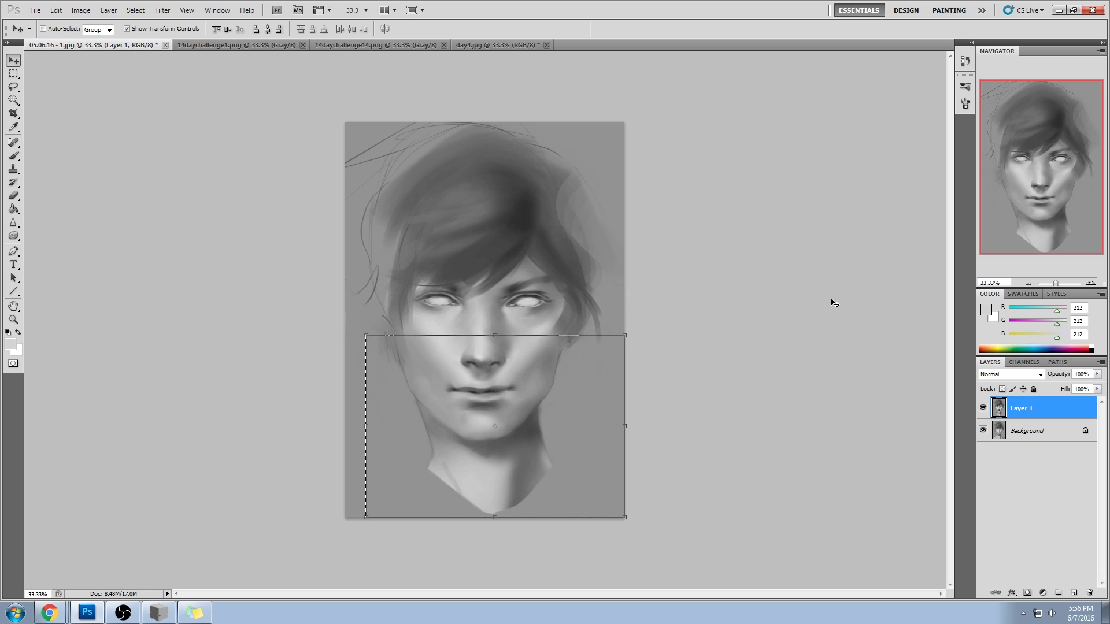
key(ctrl+BackSpace)
key(ctrl+z)
key(ctrl+j)
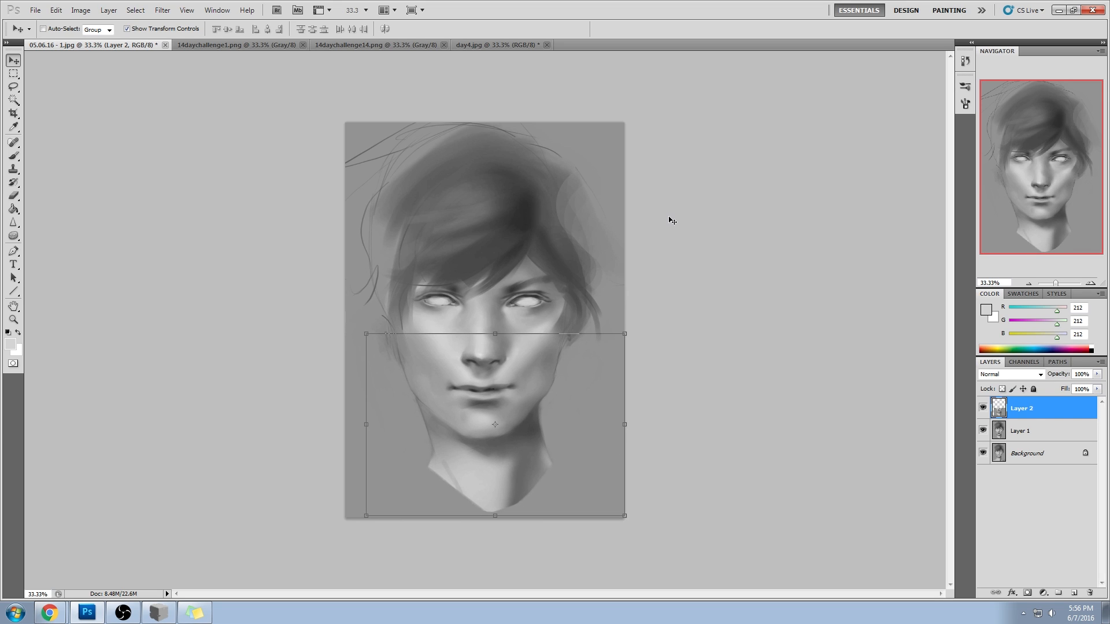
- Switch to the Eraser and merge the raised lower-face layer down into Layer 1
key(e)
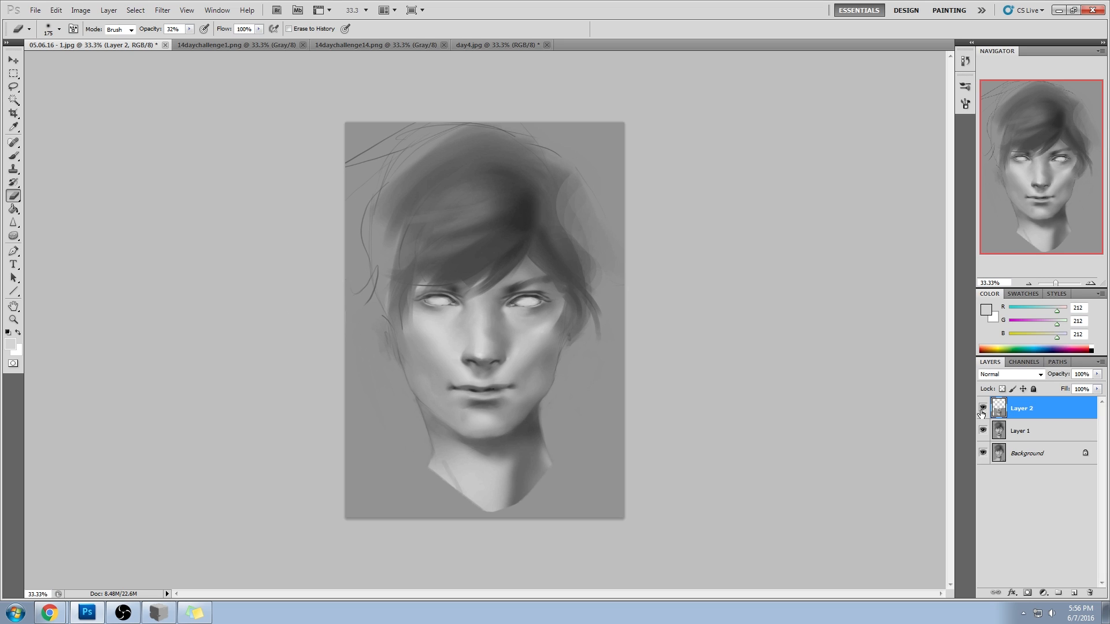
right_click(1035, 409)
click(1047, 376)
- Compare the shortened face with the original by switching Layer 1's visibility on and off
click(981, 409)
click(983, 410)
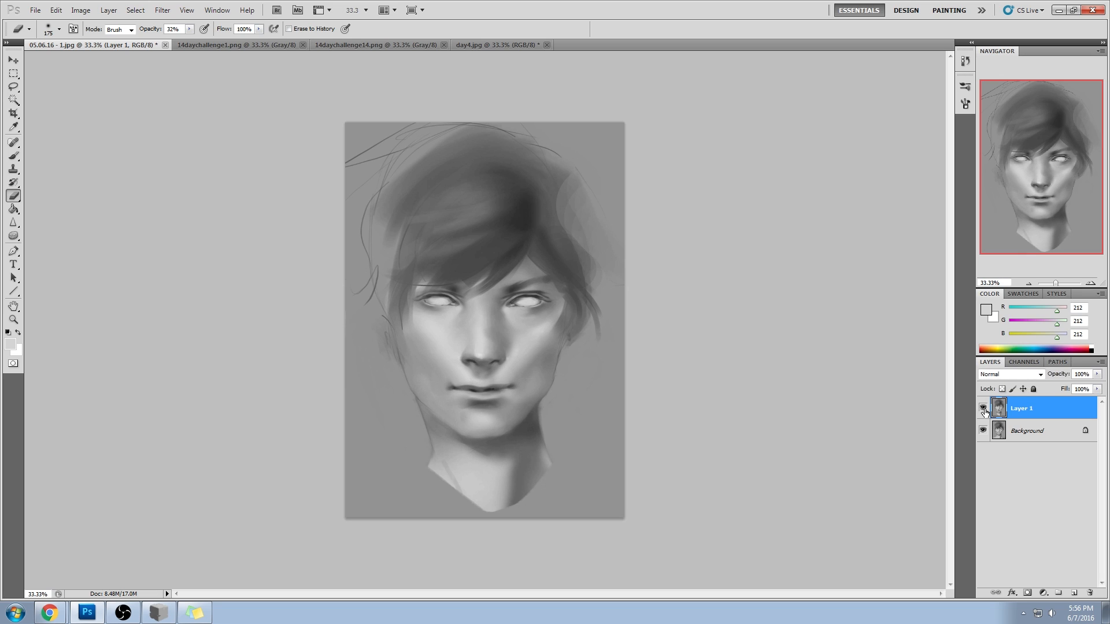
click(983, 409)
click(983, 409)
click(983, 409)
click(983, 409)
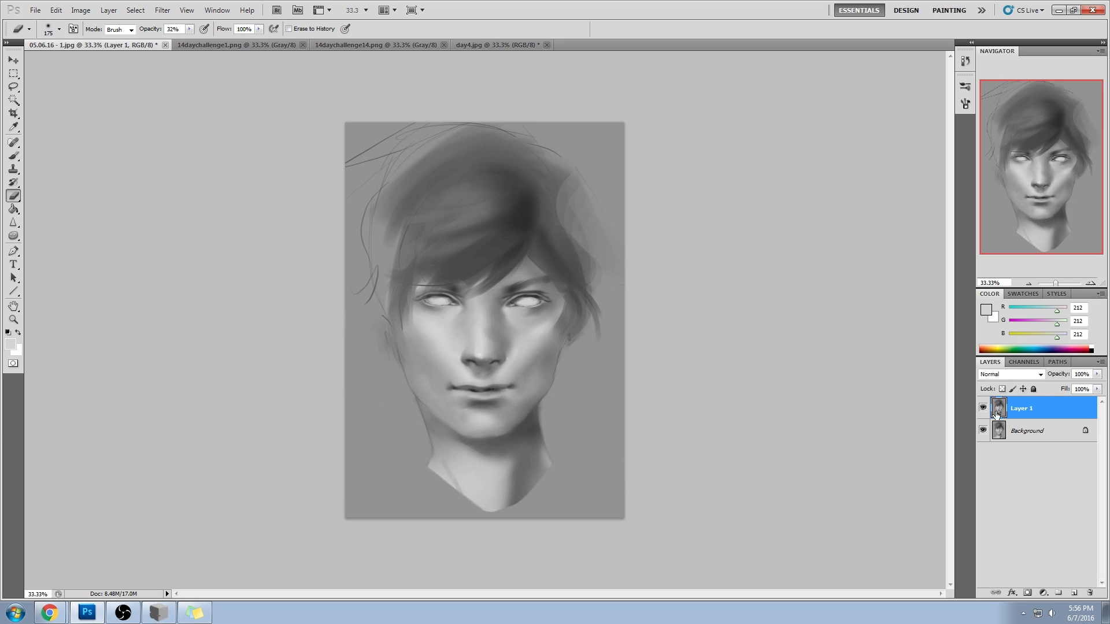
- Add a new layer and set up the brush with pure red (255, 0, 0) at size 35
click(1075, 593)
key(b)
click(993, 307)
click(853, 154)
key(Return)
key(bracketleft)
key(bracketleft)
key(bracketleft)
key(bracketleft)
key(bracketleft)
key(bracketleft)
key(bracketleft)
key(bracketleft)
key(bracketleft)
key(bracketleft)
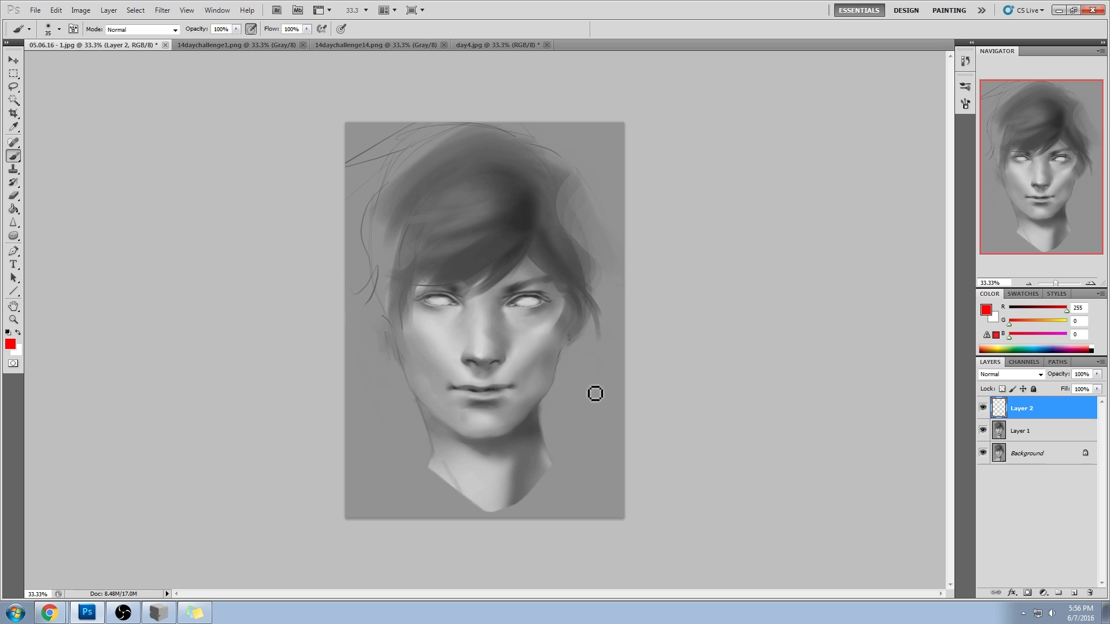
- Draw a red inverted triangle from the outer eyes to the chin and mark the eyes, nose tip and mouth
click(422, 295)
shift+click(483, 428)
shift+click(546, 293)
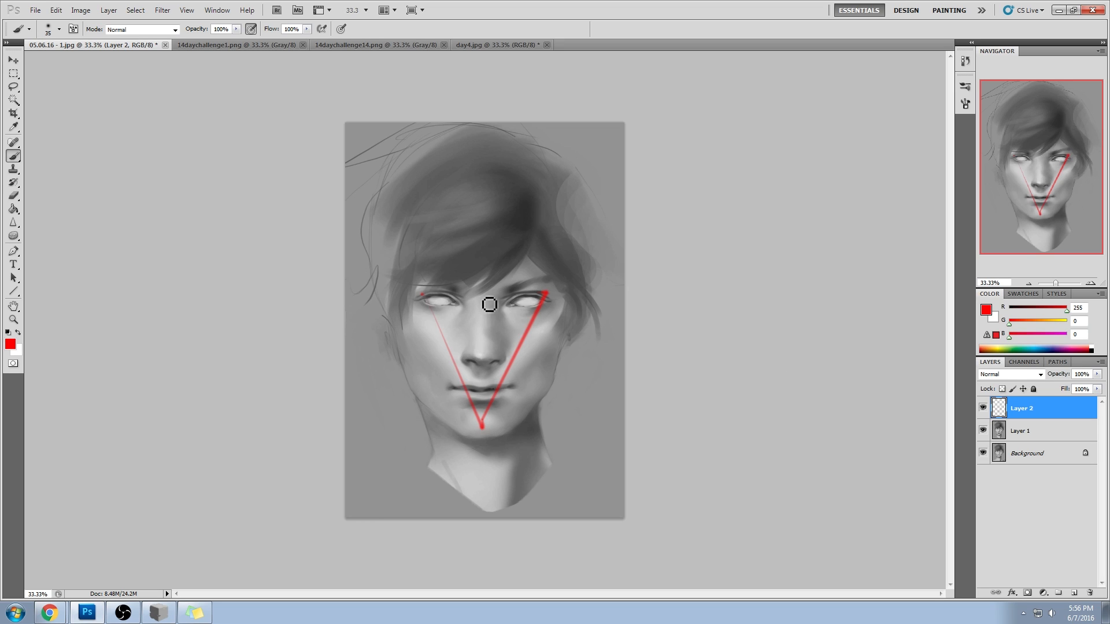
shift+click(410, 294)
shift+click(484, 428)
shift+click(553, 289)
shift+click(403, 293)
drag(553, 287, 511, 327)
mouse_move(416, 297)
mouse_down()
mouse_move(443, 322)
mouse_move(467, 321)
mouse_up()
drag(483, 354, 493, 386)
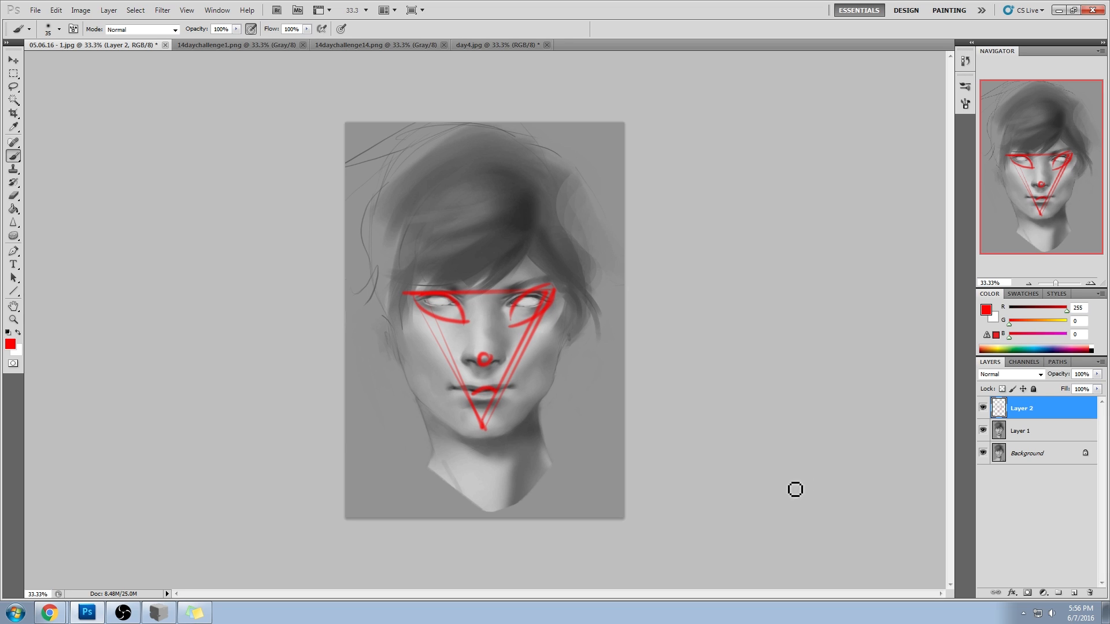
- Compare the triangle guide against the original and corrected faces by toggling the visibility of Layer 1 and the guide layer
click(983, 430)
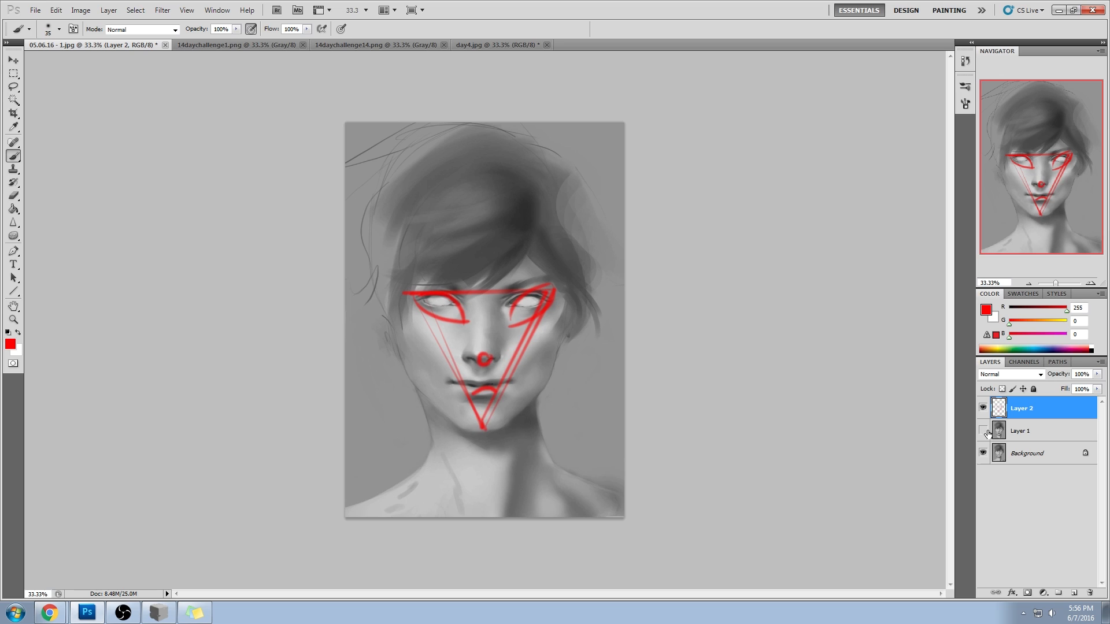
click(983, 410)
click(983, 410)
click(983, 431)
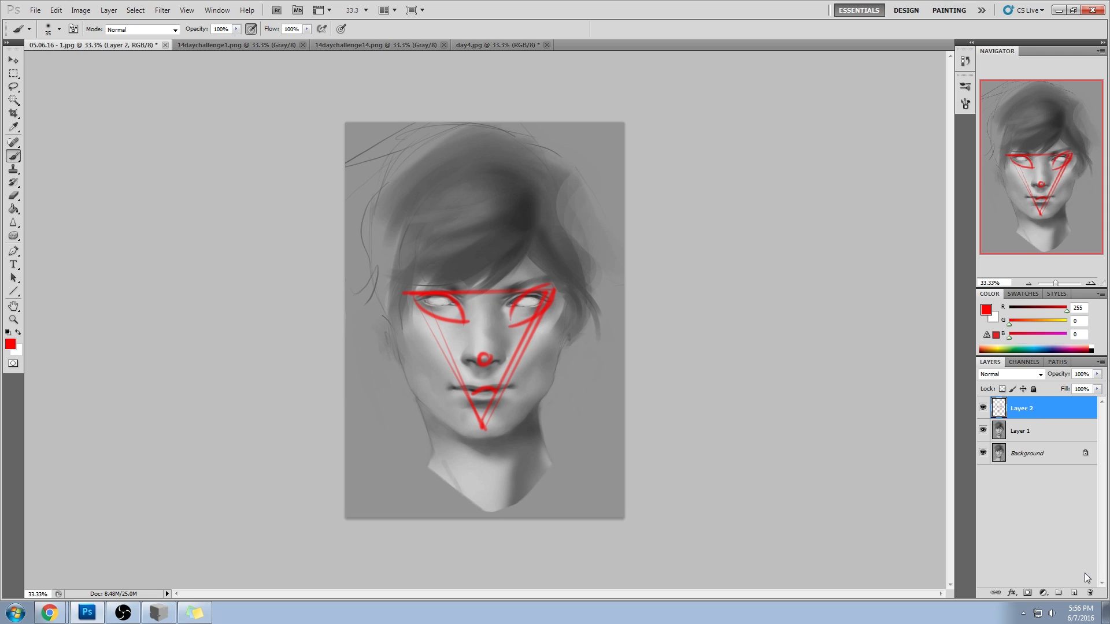
- Clear the red marks and outline a straight-sided trapezoid from the brows to just below the mouth
key(ctrl+a)
key(Delete)
key(ctrl+d)
click(415, 286)
shift+click(554, 282)
shift+click(522, 399)
shift+click(464, 406)
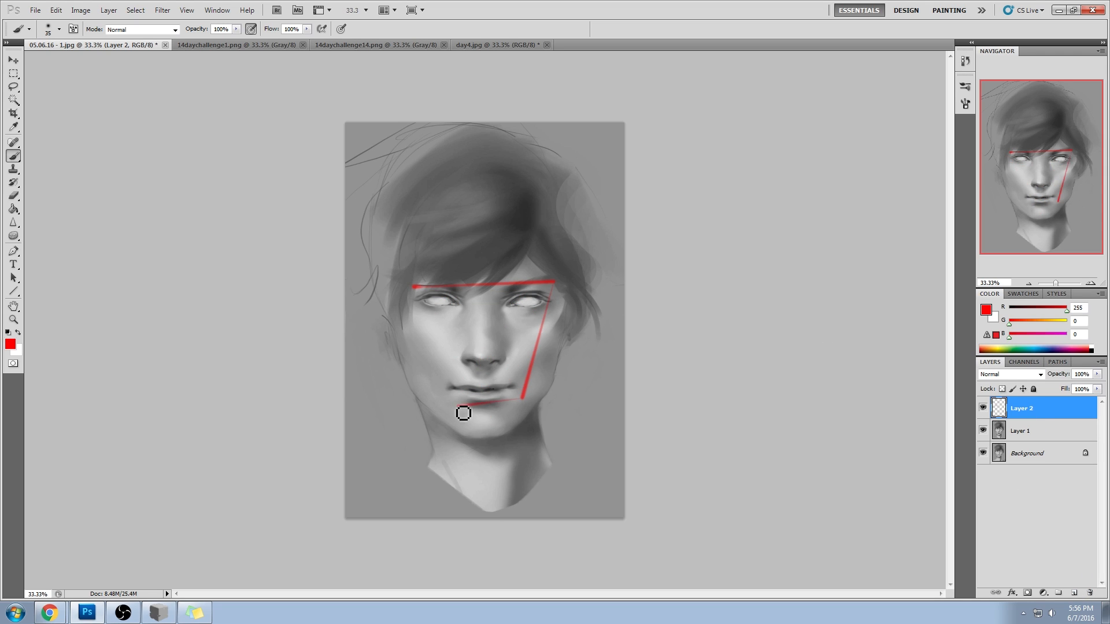
shift+click(411, 288)
shift+click(524, 399)
key(ctrl+z)
- Try a pointed red chin shape with hatching over the mouth and chin, and undo those strokes back to the trapezoid
mouse_move(457, 407)
mouse_down()
mouse_move(528, 397)
mouse_move(507, 449)
mouse_move(463, 404)
mouse_move(526, 422)
mouse_move(474, 456)
mouse_up()
key(ctrl+z)
mouse_move(461, 408)
mouse_down()
mouse_move(497, 409)
mouse_move(505, 397)
mouse_move(485, 382)
mouse_move(491, 402)
mouse_move(520, 384)
mouse_move(475, 426)
mouse_move(538, 401)
mouse_move(486, 441)
mouse_move(530, 402)
mouse_move(472, 408)
mouse_up()
key(ctrl+z)
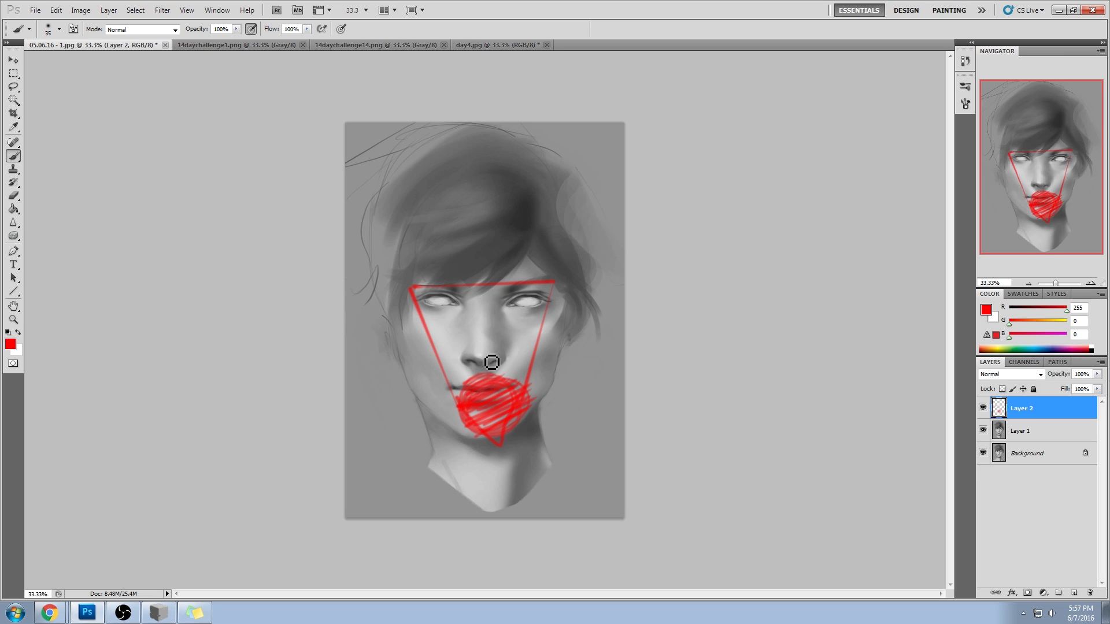
key(ctrl+alt+z)
key(ctrl+alt+z)
key(ctrl+alt+z)
key(ctrl+alt+z)
key(ctrl+alt+z)
key(ctrl+alt+z)
key(ctrl+alt+z)
key(ctrl+alt+z)
key(ctrl+alt+z)
key(ctrl+alt+z)
key(ctrl+alt+z)
key(ctrl+alt+z)
key(ctrl+alt+z)
key(ctrl+alt+z)
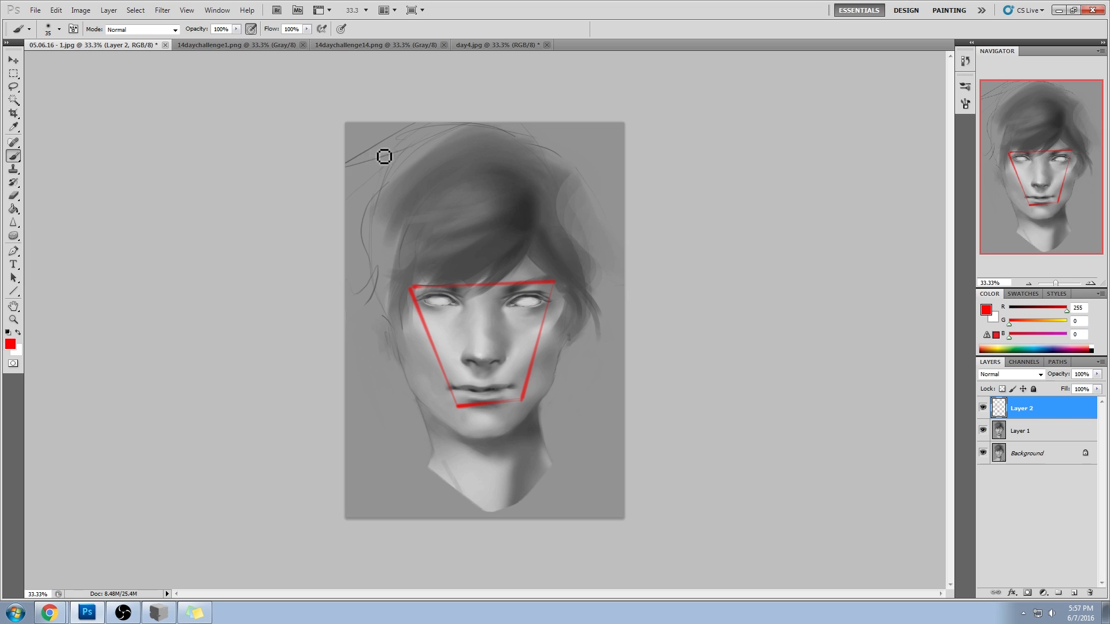
- Draw a small inverted triangle and an upright triangle over the hair, with eyes and a round shape in the upright one
mouse_move(357, 152)
mouse_down()
mouse_move(429, 148)
mouse_move(394, 215)
mouse_up()
click(559, 141)
shift+click(525, 214)
shift+click(600, 214)
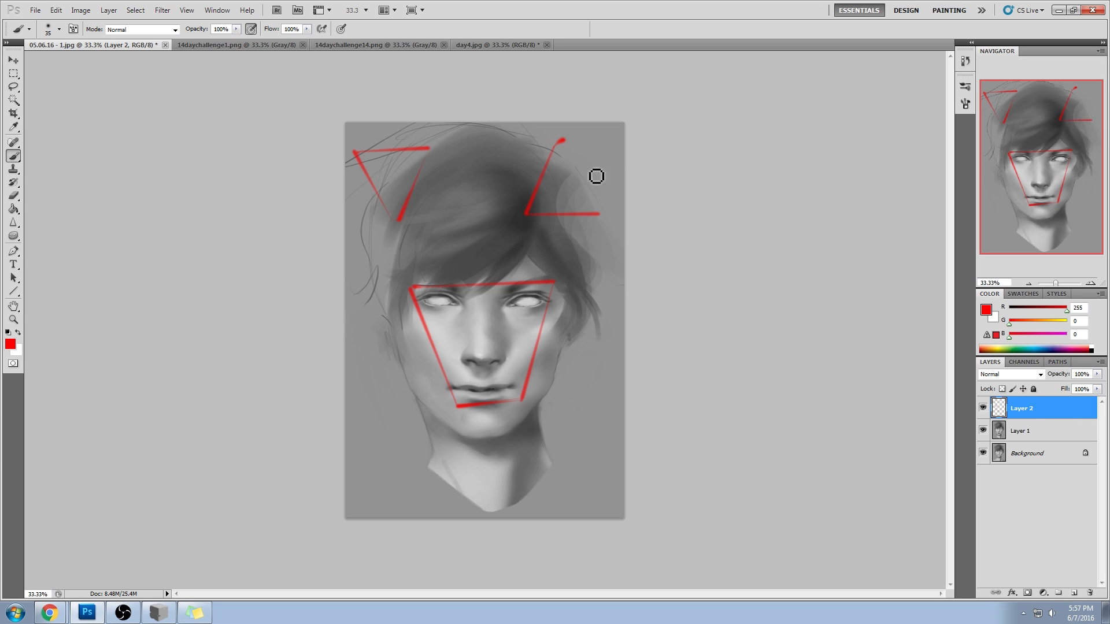
drag(566, 138, 599, 213)
mouse_move(547, 154)
mouse_down()
mouse_move(570, 150)
mouse_move(563, 173)
mouse_up()
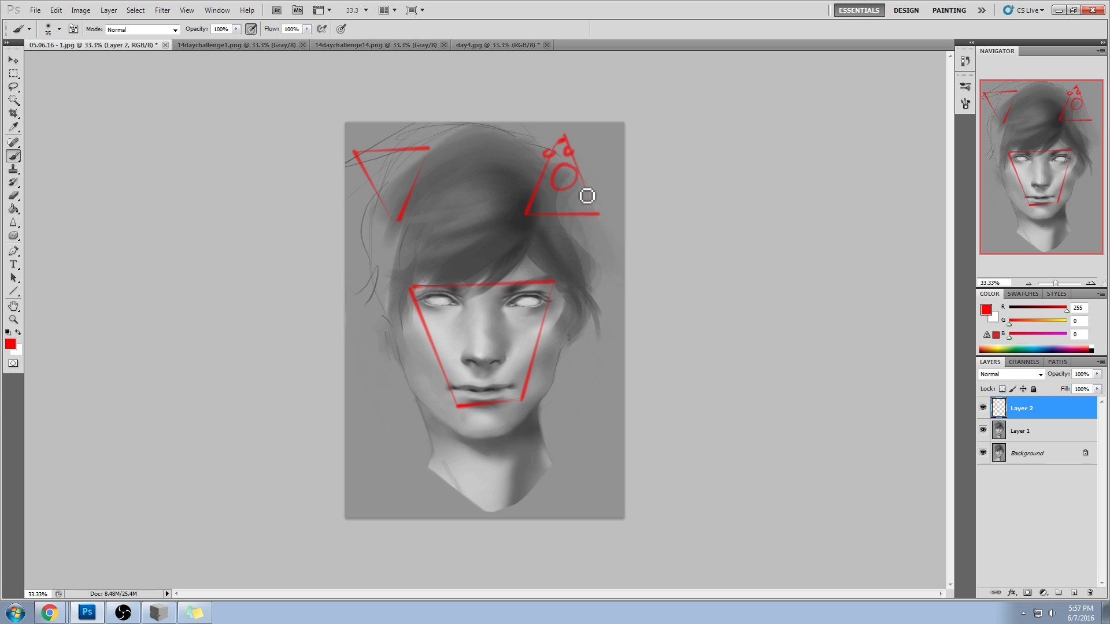
- Add a slanted line above the upright triangle's base and draw eyes, nose and mouth inside the inverted triangle
drag(522, 212, 607, 196)
mouse_move(431, 152)
mouse_down()
mouse_move(414, 178)
mouse_move(427, 156)
mouse_move(378, 155)
mouse_move(403, 206)
mouse_up()
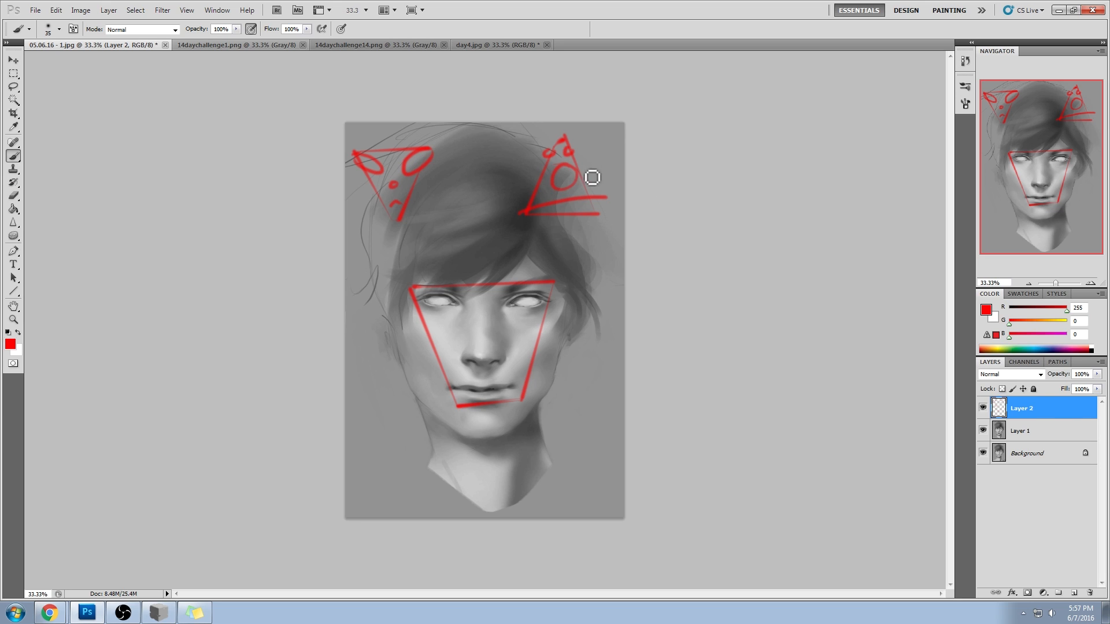
mouse_move(426, 131)
mouse_down()
mouse_move(356, 223)
mouse_move(375, 129)
mouse_move(431, 212)
mouse_move(384, 161)
mouse_up()
key(ctrl+z)
key(ctrl+z)
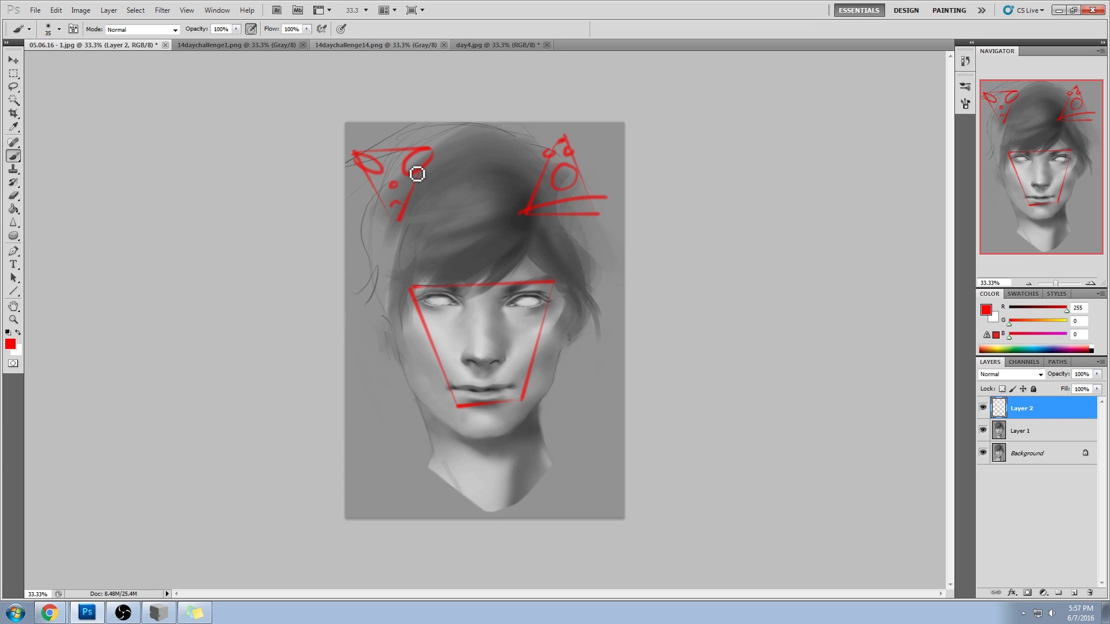
- Draw a small red trapezoid between the two triangles and an arrow pointing up at the upright triangle's base
mouse_move(452, 148)
mouse_down()
mouse_move(515, 191)
mouse_move(506, 221)
mouse_move(470, 223)
mouse_move(451, 150)
mouse_up()
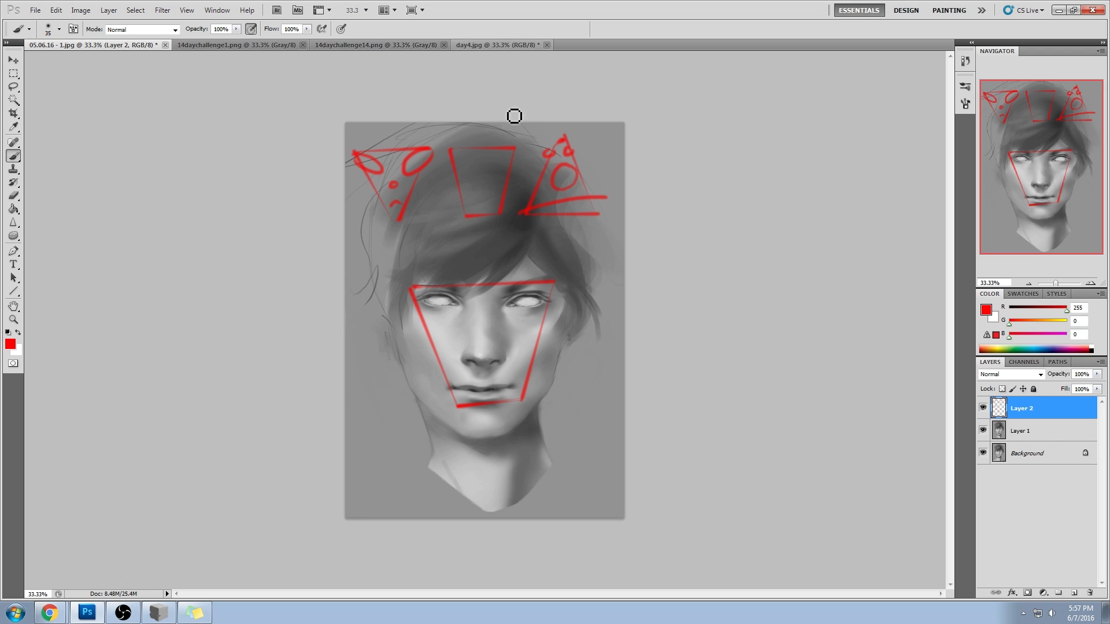
mouse_move(614, 166)
mouse_down()
mouse_move(540, 193)
mouse_move(564, 136)
mouse_move(618, 166)
mouse_move(611, 204)
mouse_move(574, 253)
mouse_up()
key(ctrl+z)
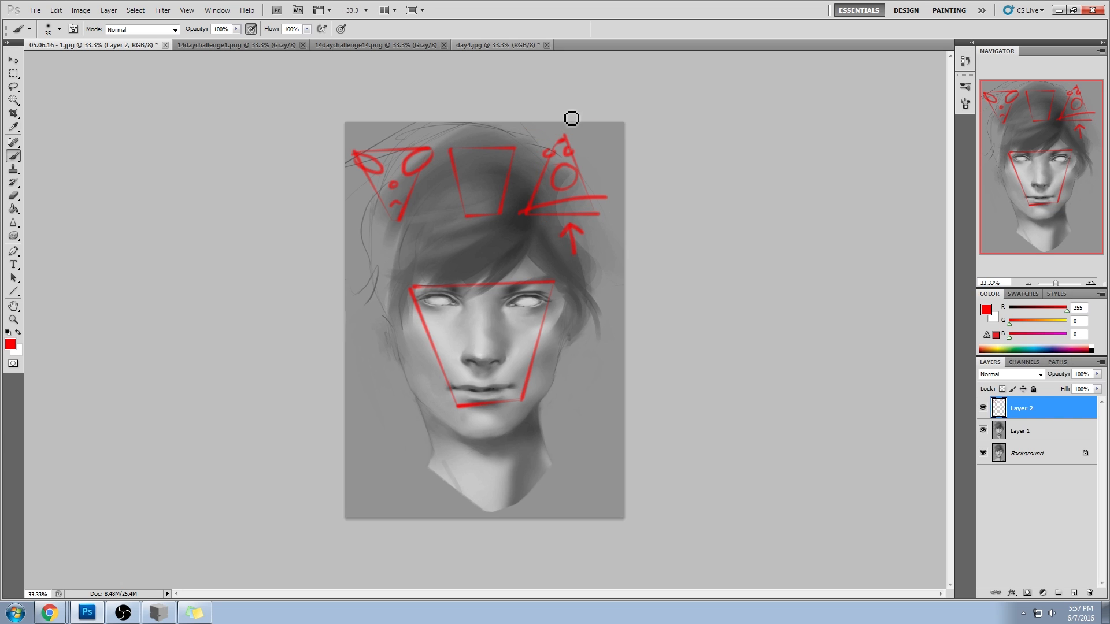
mouse_move(500, 153)
mouse_down()
mouse_move(500, 179)
mouse_move(515, 172)
mouse_move(472, 178)
mouse_move(453, 156)
mouse_move(496, 164)
mouse_up()
key(ctrl+alt+z)
key(ctrl+alt+z)
key(ctrl+alt+z)
- Draw slanted eyes, a triangular nose and a mouth line inside the small trapezoid, undoing stray marks
drag(511, 160, 463, 166)
mouse_move(493, 307)
mouse_down()
mouse_move(514, 302)
mouse_move(476, 308)
mouse_up()
mouse_move(550, 299)
mouse_down()
mouse_move(538, 291)
mouse_move(510, 312)
mouse_move(556, 294)
mouse_up()
key(ctrl+alt+z)
key(ctrl+alt+z)
key(ctrl+alt+z)
key(ctrl+alt+z)
key(ctrl+alt+z)
click(483, 170)
drag(485, 177, 495, 204)
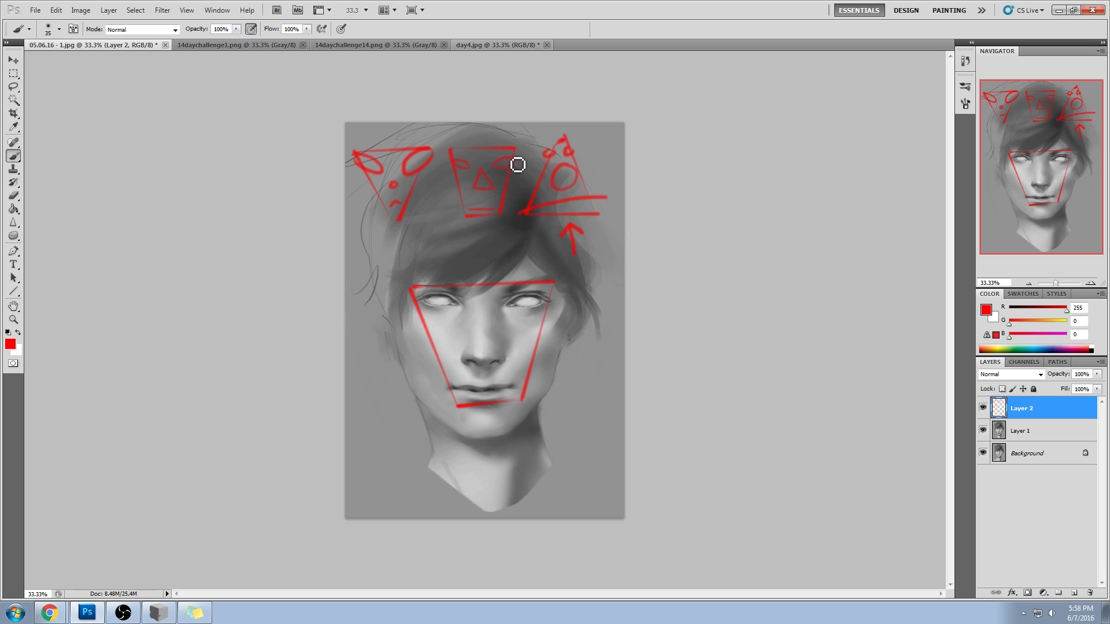
- Try a circled pointed chin below the small trapezoid, undo it, and delete the red annotation layer
mouse_move(469, 223)
mouse_down()
mouse_move(500, 232)
mouse_move(509, 217)
mouse_move(475, 243)
mouse_up()
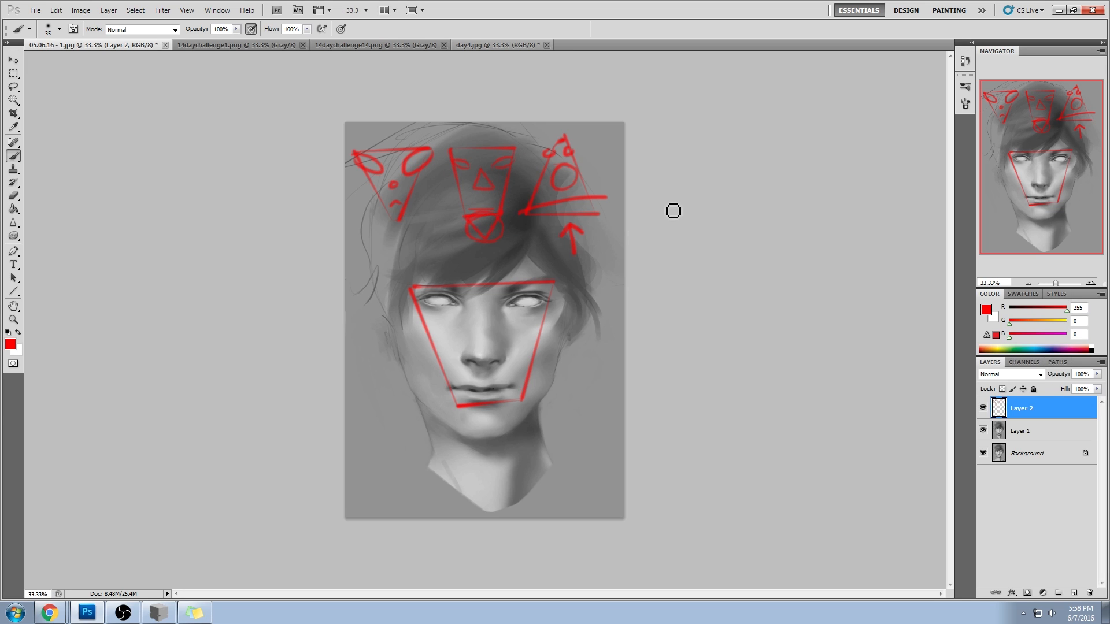
key(ctrl+alt+z)
key(ctrl+alt+z)
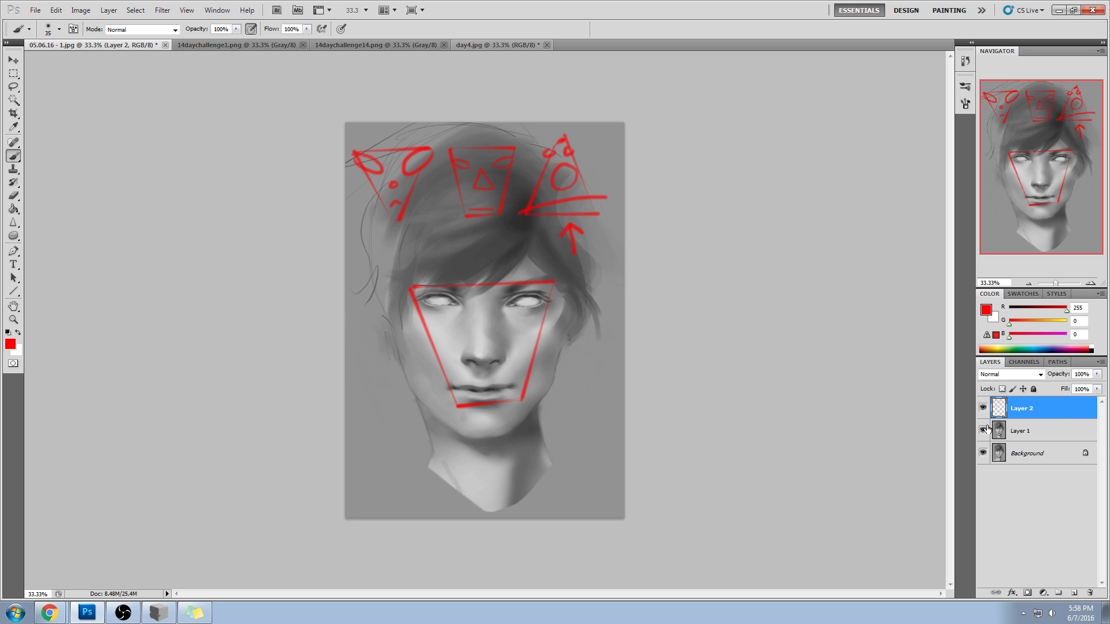
click(1090, 593)
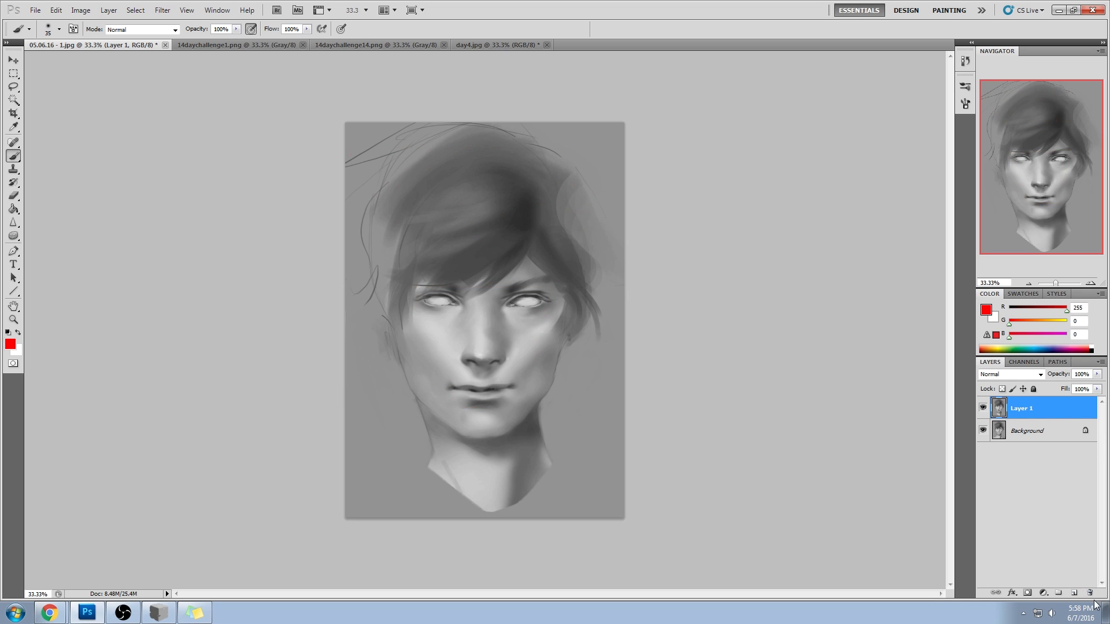
- Compare the corrected portrait with the original by repeatedly hiding and showing Layer 1
click(984, 409)
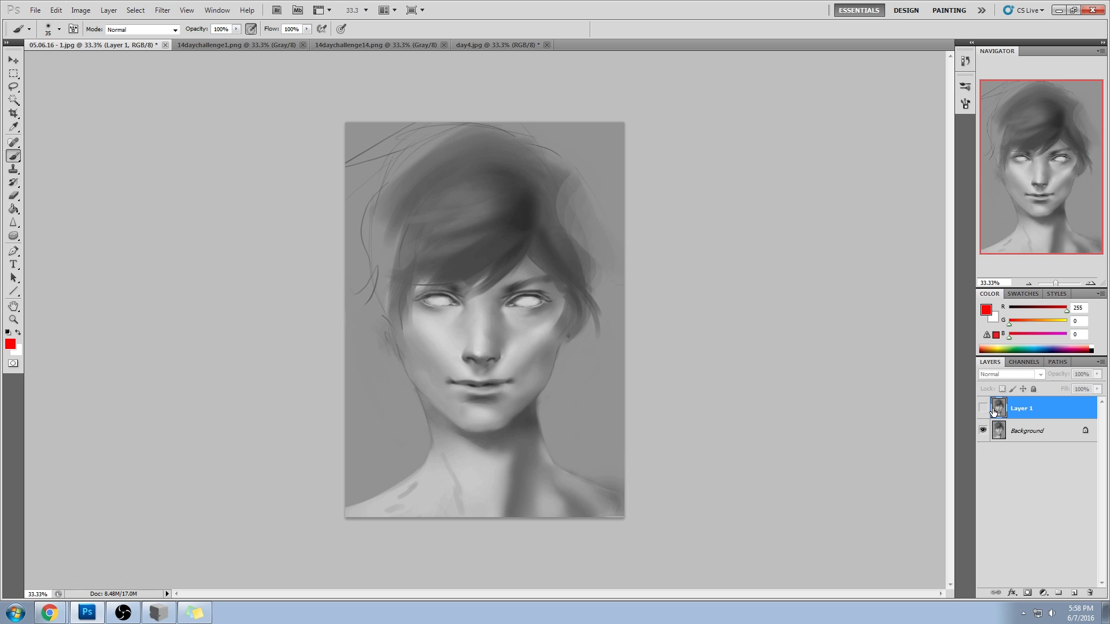
click(983, 408)
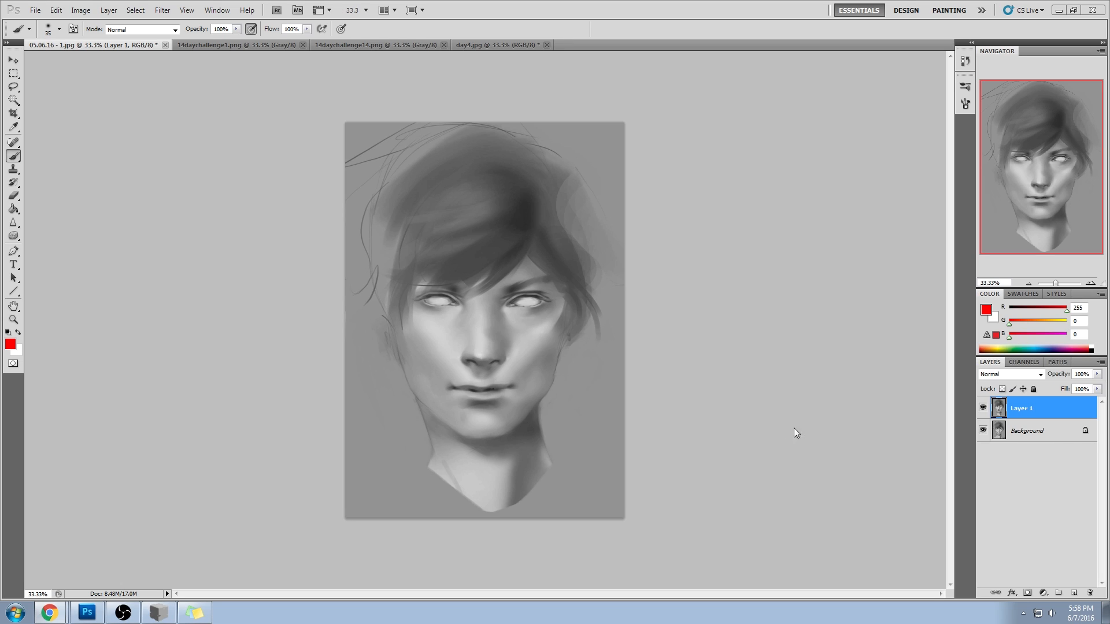
click(983, 408)
click(982, 409)
click(983, 408)
click(982, 408)
click(982, 408)
click(982, 409)
- Lasso the lit side of the neck below the jaw, copy it to a new layer, and flip it horizontally
key(l)
mouse_move(403, 387)
mouse_down()
mouse_move(484, 439)
mouse_move(494, 473)
mouse_move(475, 531)
mouse_move(399, 388)
mouse_up()
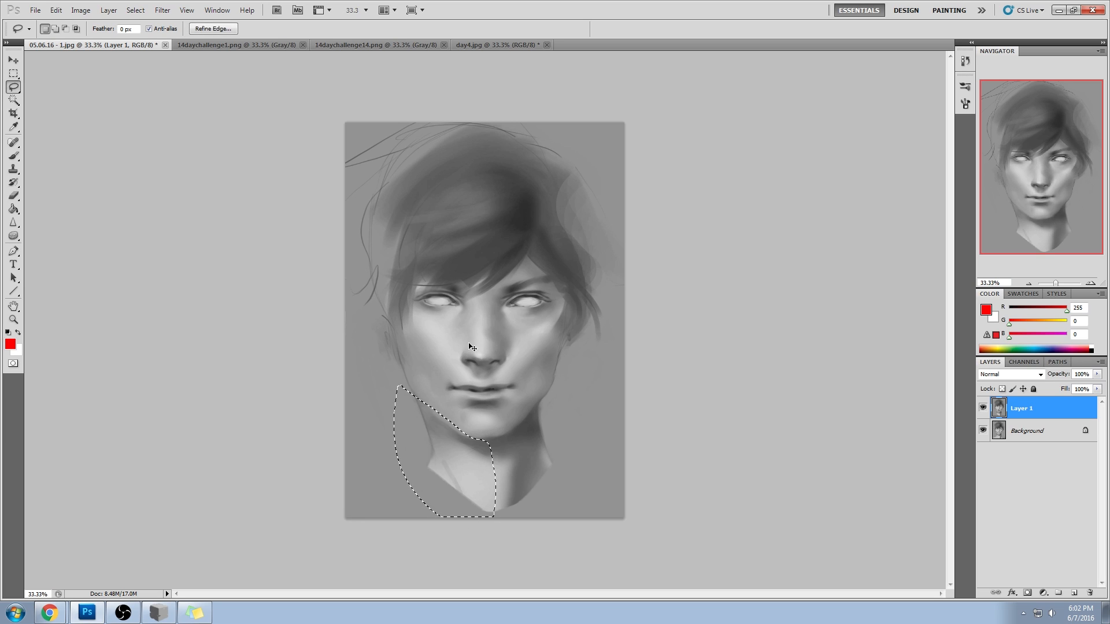
key(ctrl+j)
key(ctrl+t)
right_click(461, 416)
click(497, 579)
- Place the mirrored neck piece over the shadowed side of the neck, adjust its fit to the jaw, and apply the transform
drag(459, 443, 540, 440)
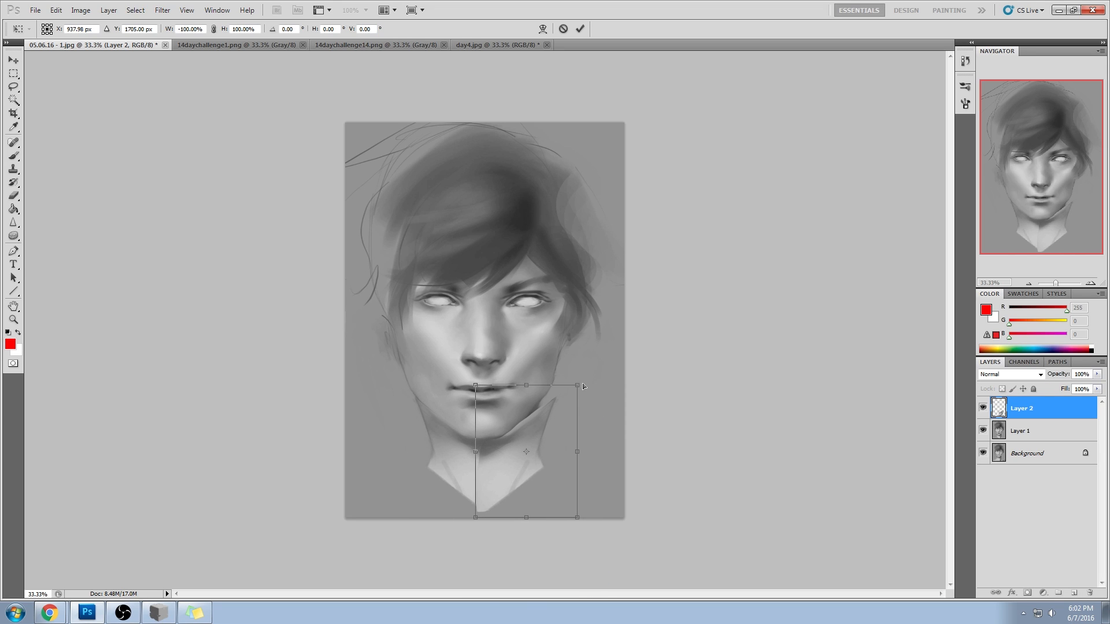
drag(577, 385, 567, 381)
drag(581, 520, 580, 519)
key(Return)
- Blend the mirrored neck piece with the Eraser at size 175 and 32% opacity, and check it by toggling Layer 2
key(e)
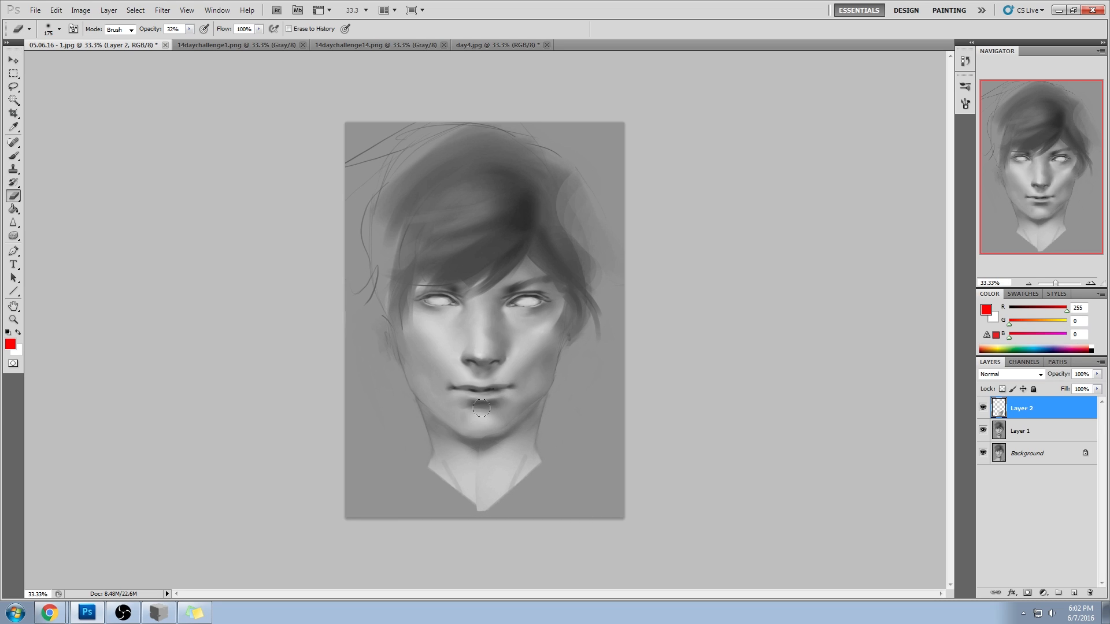
click(982, 408)
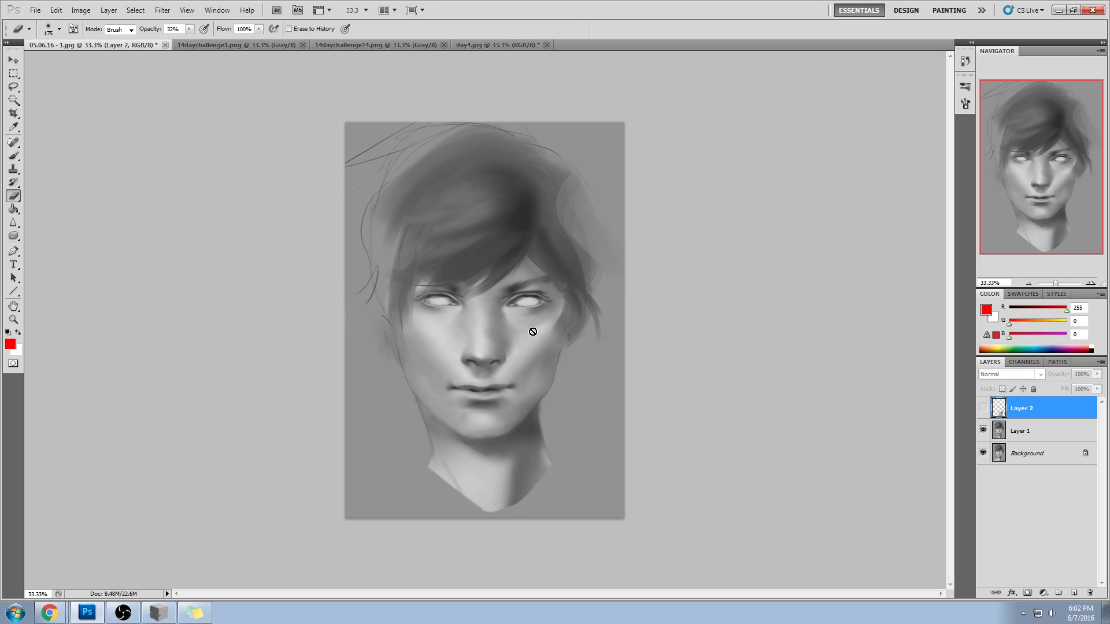
click(983, 407)
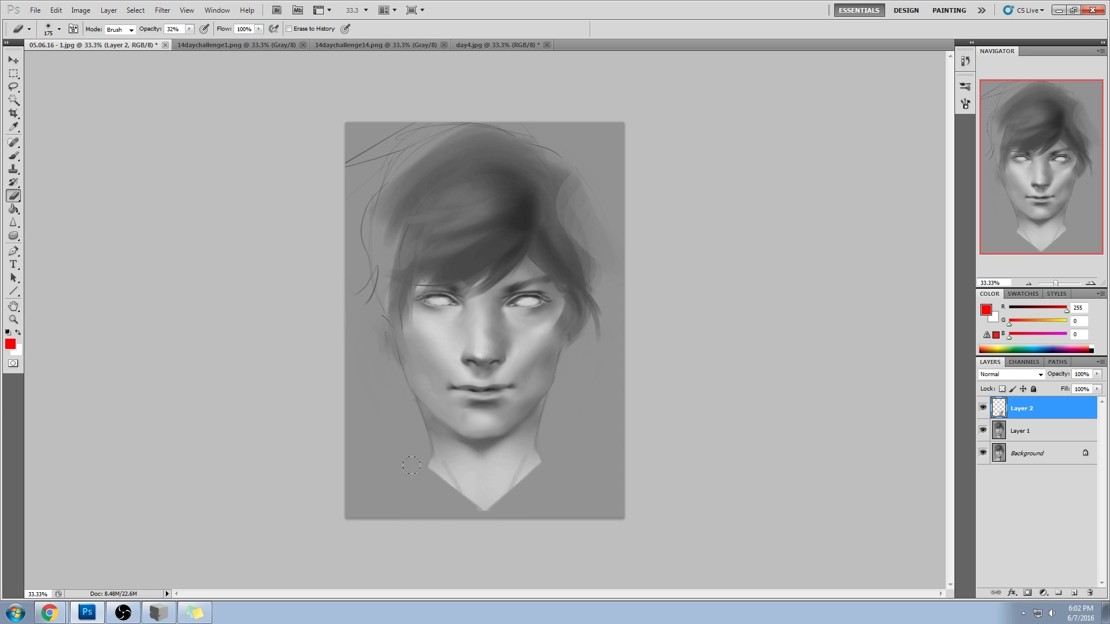
- Sample dark gray (100, 100, 100) and paint the shadow under the chin with a size 200 brush
key(b)
alt+click(472, 431)
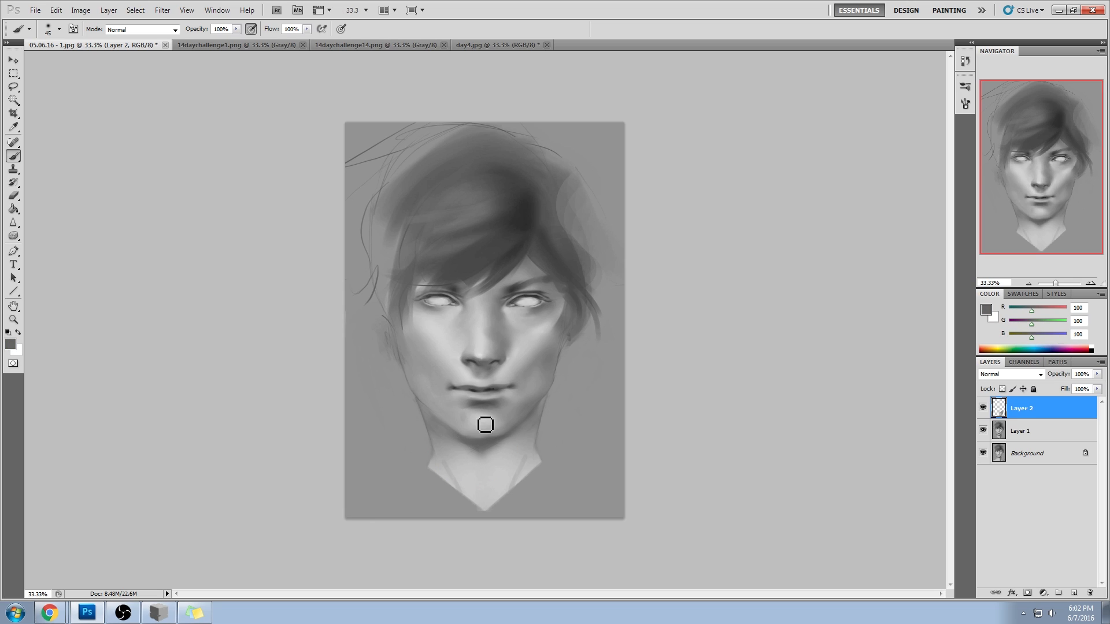
key(bracketright)
key(bracketright)
key(bracketright)
key(bracketright)
key(bracketright)
key(bracketright)
key(bracketright)
key(bracketright)
key(bracketright)
key(bracketright)
key(bracketright)
mouse_move(452, 430)
mouse_down()
mouse_move(429, 417)
mouse_move(508, 409)
mouse_move(469, 447)
mouse_move(498, 448)
mouse_up()
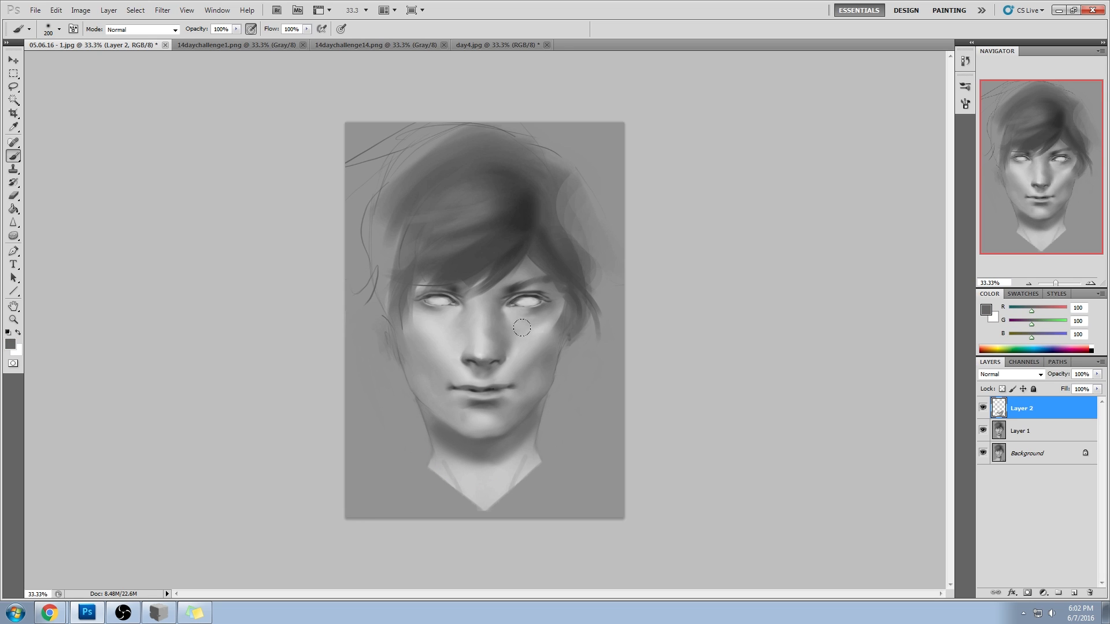
- Sample gray (114, 114, 114) from the neck shadow and merge Layer 2 down into Layer 1
alt+click(521, 441)
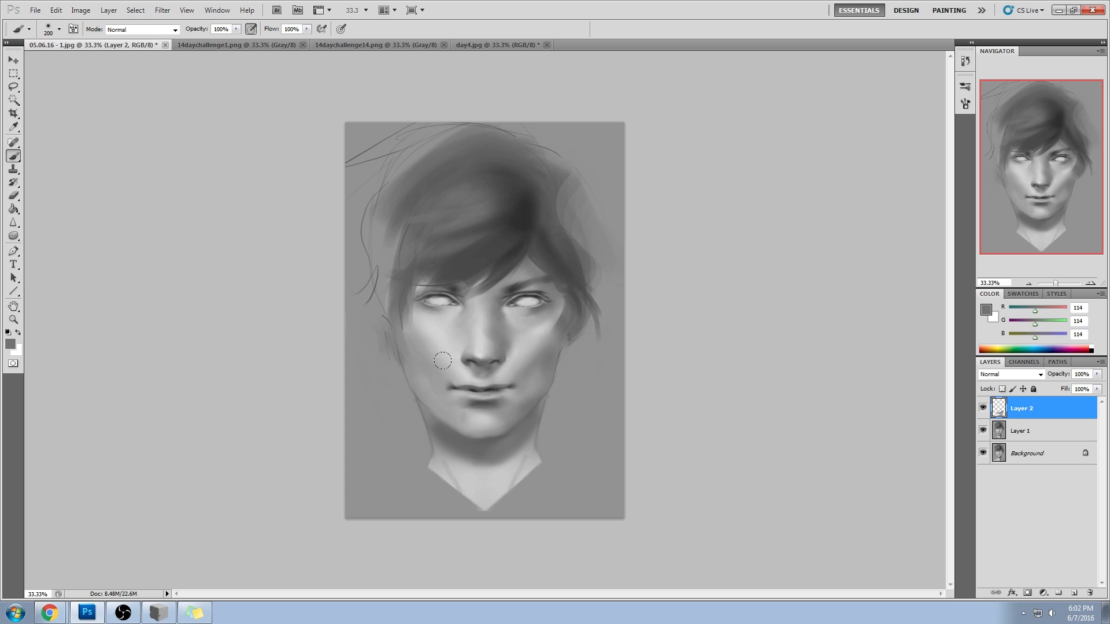
right_click(1060, 409)
click(1056, 377)
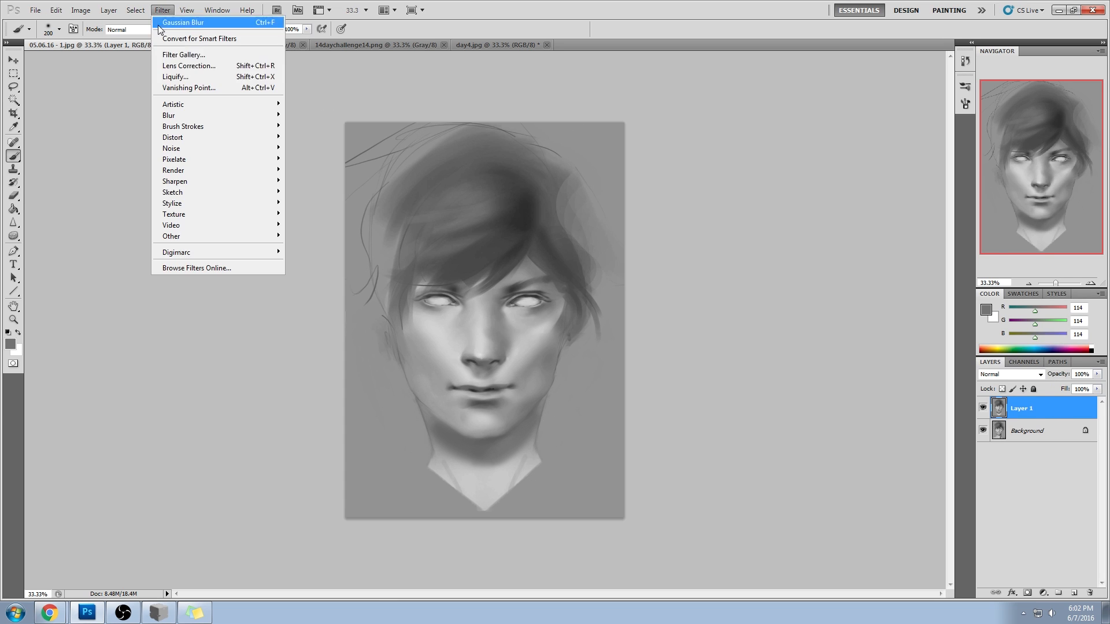
- Open Liquify on Layer 1 and widen the neck and collar outward on both sides using a size 661 brush
click(163, 10)
click(174, 75)
click(553, 490)
key(ctrl+z)
key(w)
drag(535, 492, 557, 495)
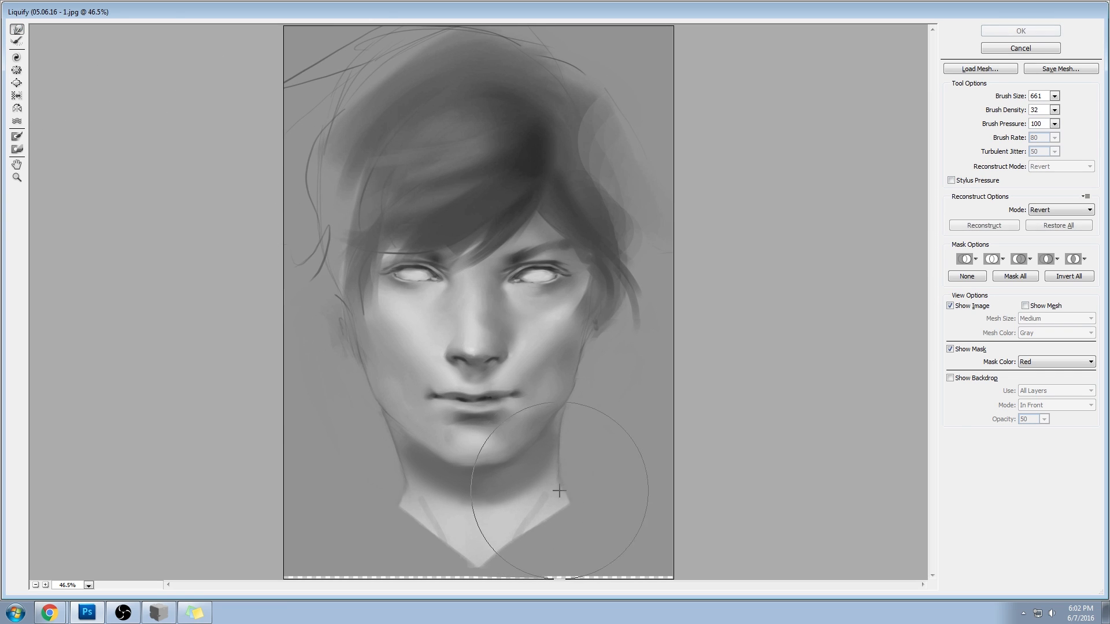
mouse_move(411, 503)
mouse_down()
mouse_move(371, 468)
mouse_move(382, 513)
mouse_up()
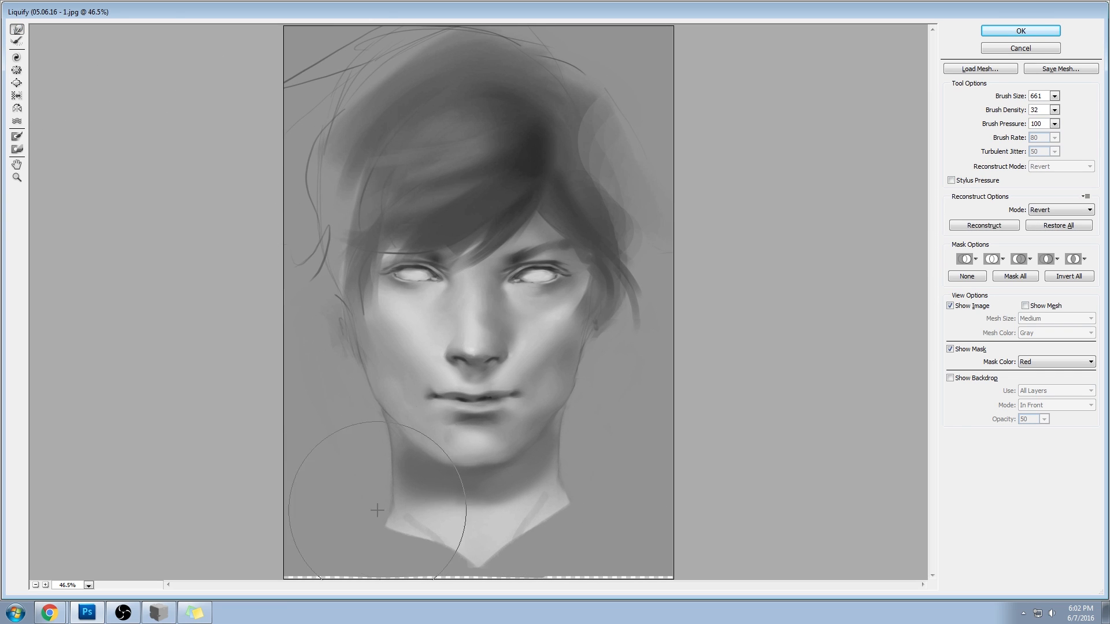
drag(576, 491, 579, 512)
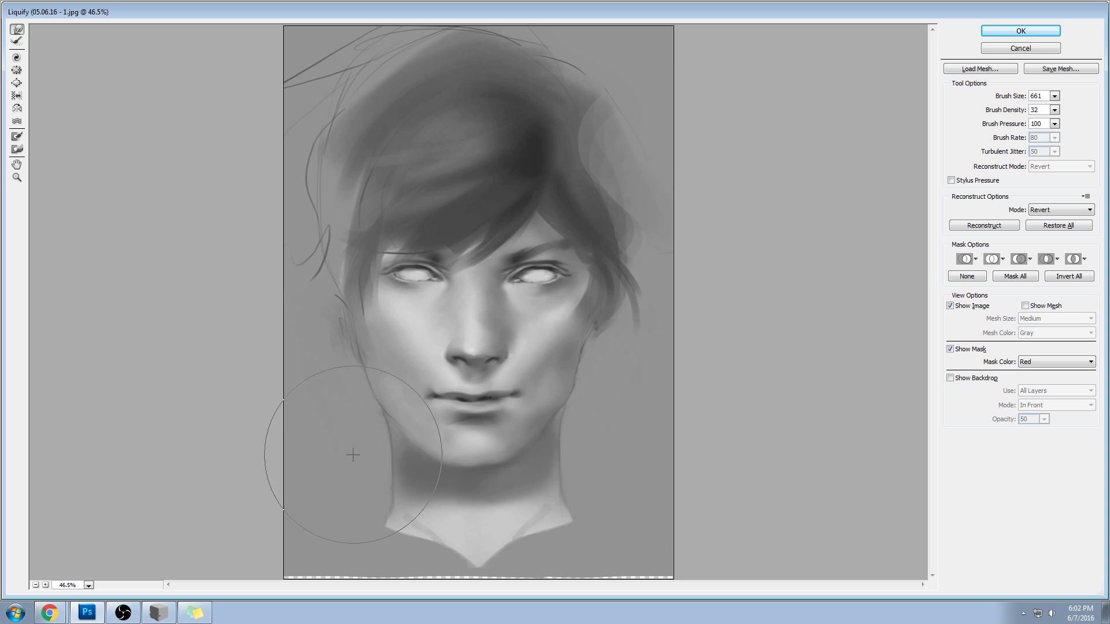
- Try pinching the side of the neck below the jaw inward, and restore its width
drag(364, 457, 399, 466)
mouse_move(578, 462)
mouse_down()
mouse_move(540, 476)
mouse_move(579, 458)
mouse_up()
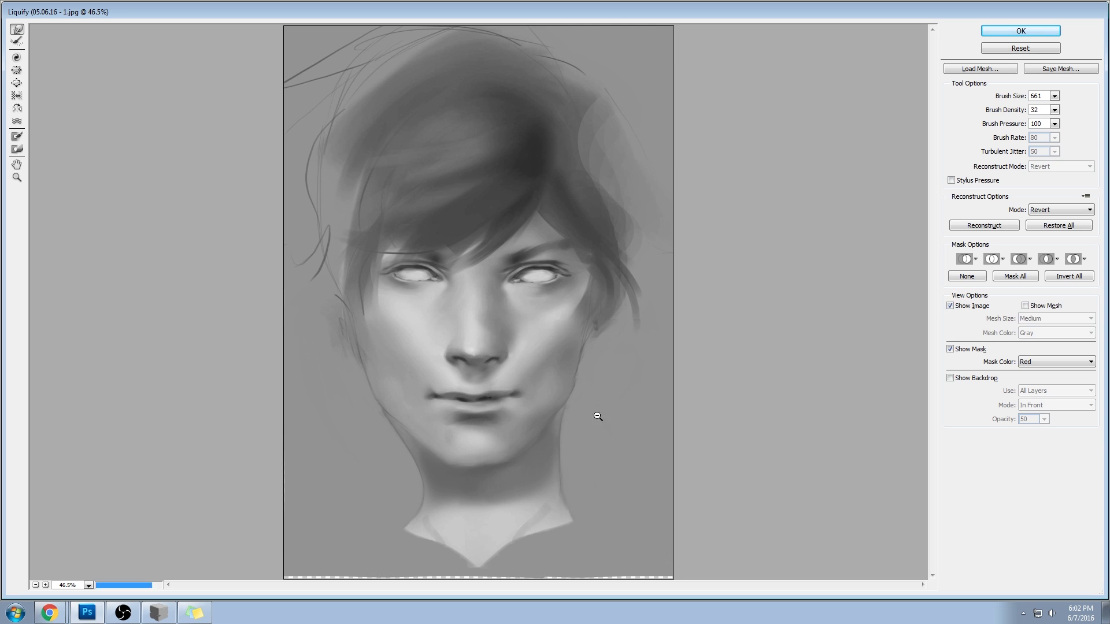
drag(404, 462, 364, 457)
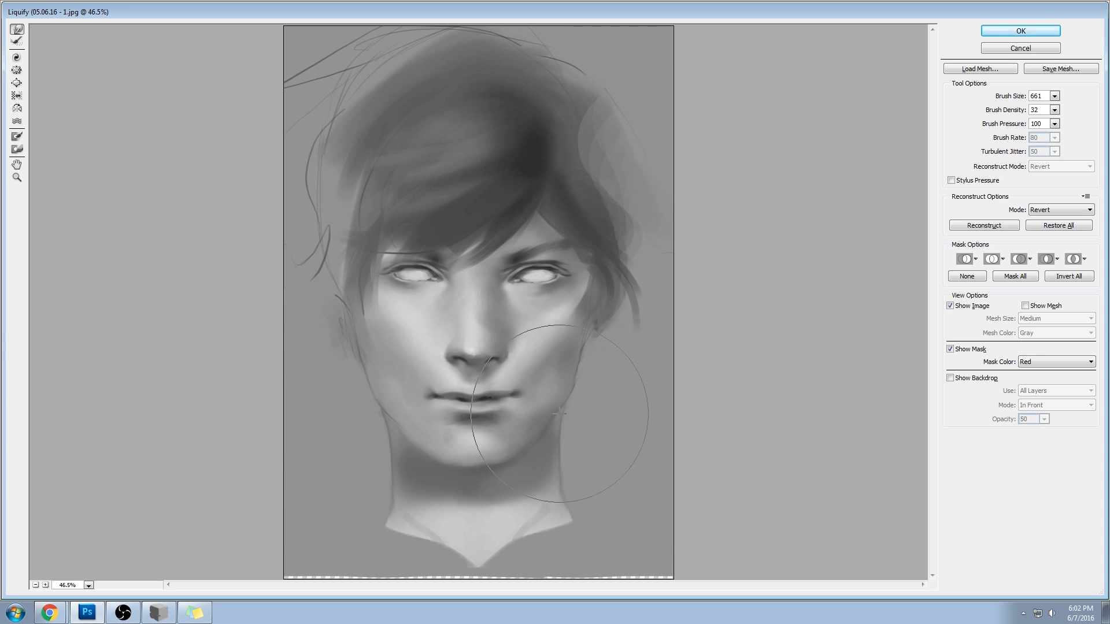
- Reduce the Liquify brush to size 331, refine the neck edge and collar point, and apply the distortion
click(1055, 96)
drag(1036, 110, 1010, 110)
click(545, 405)
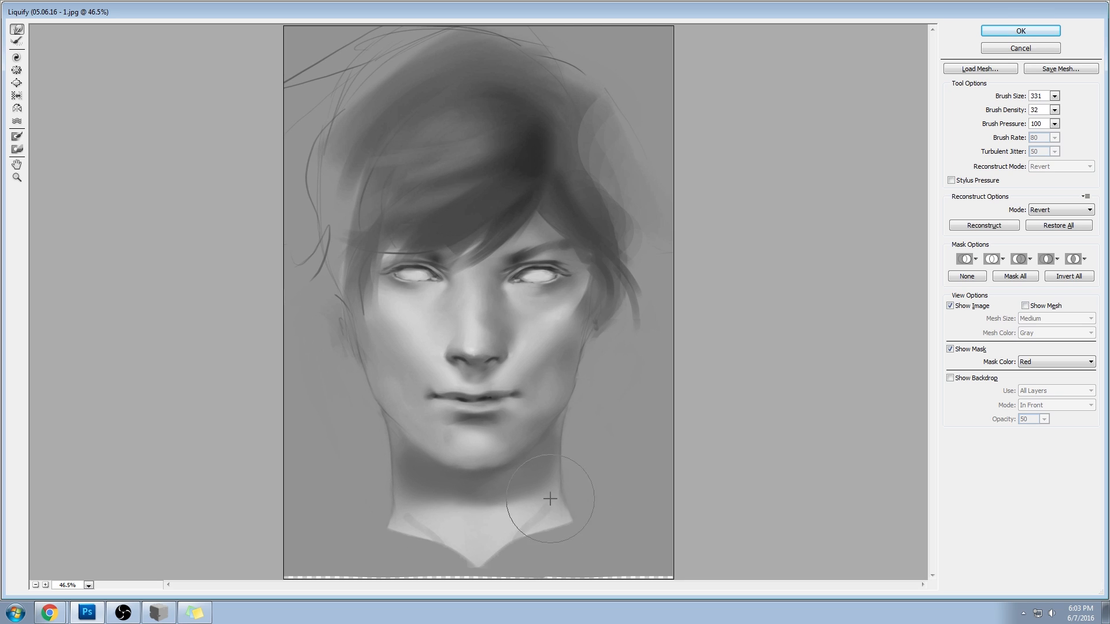
drag(475, 572, 478, 559)
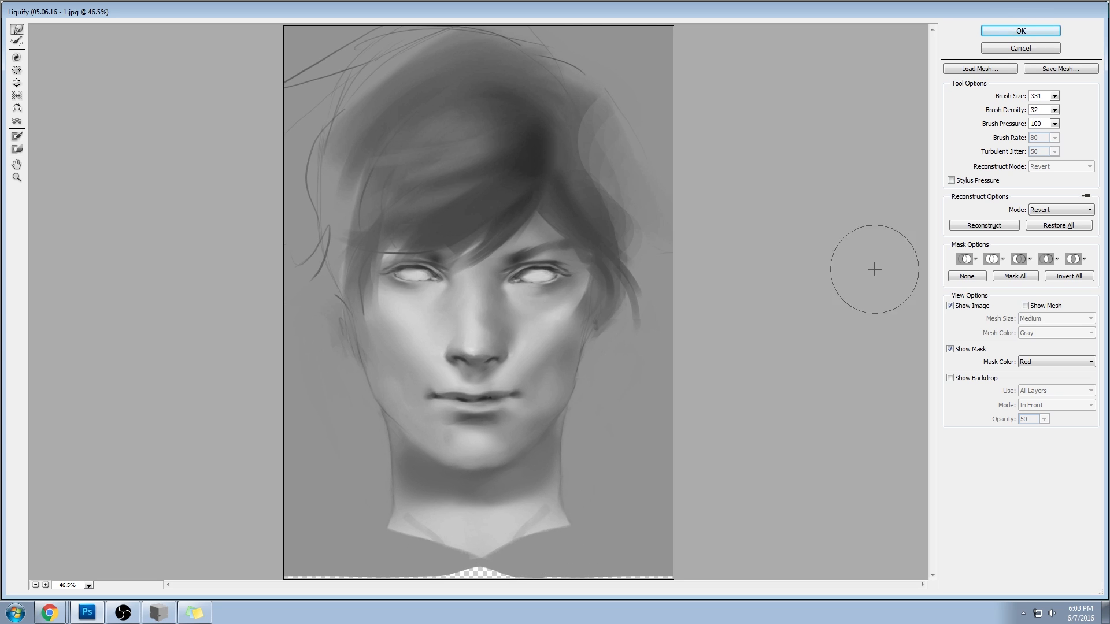
click(1028, 35)
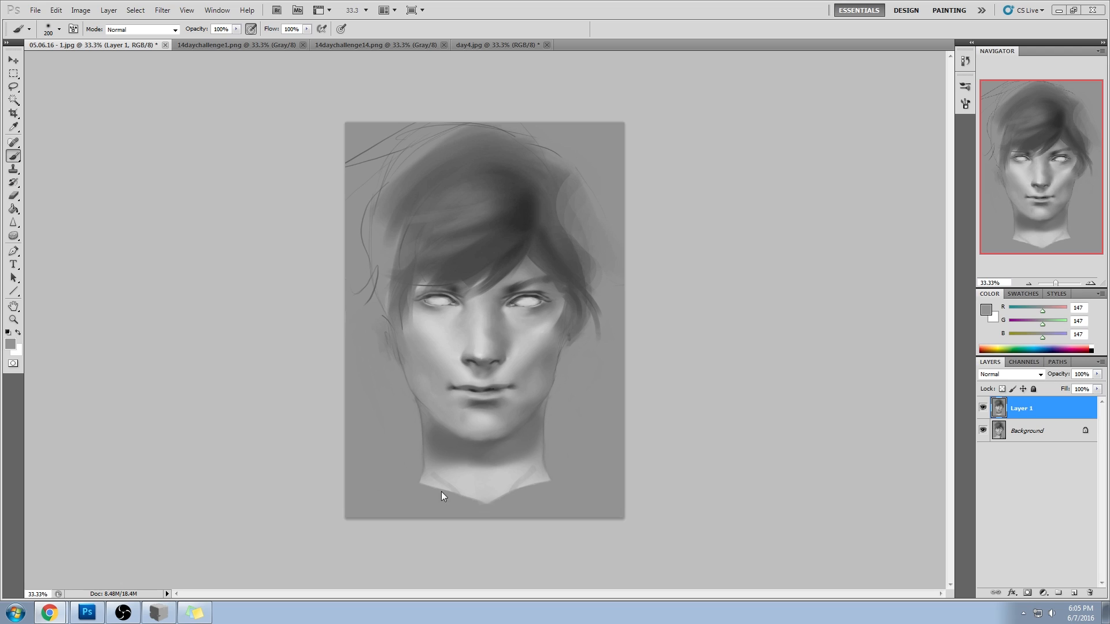
- Merge Layer 1 into the Background and close 05.06.16 - 1.jpg, saving it as a progressive JPEG at quality 12
click(789, 274)
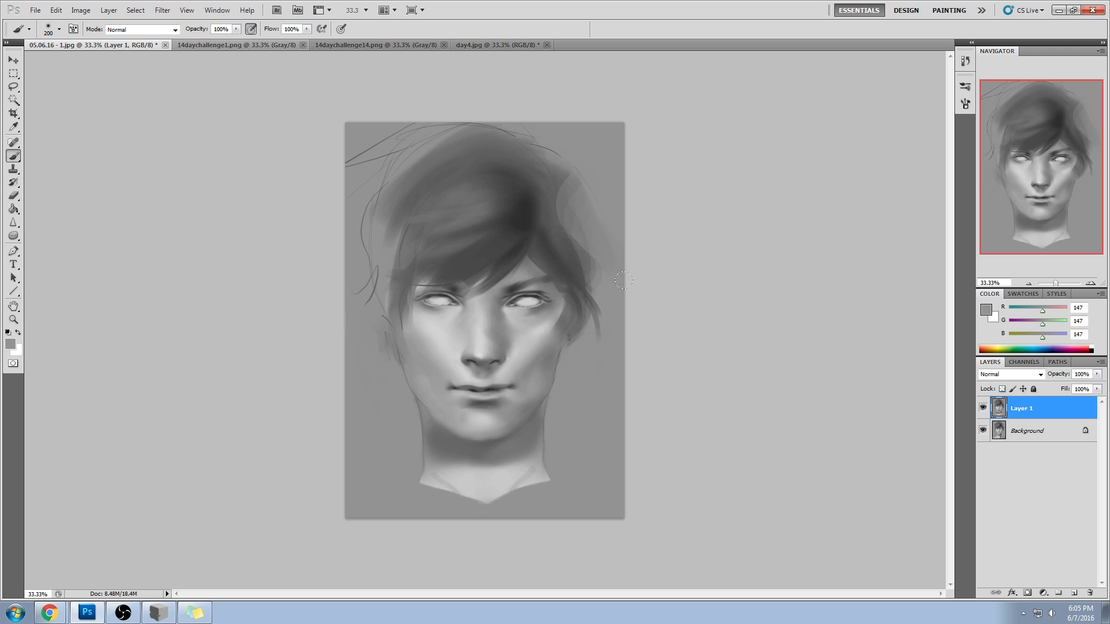
right_click(1052, 415)
click(1035, 406)
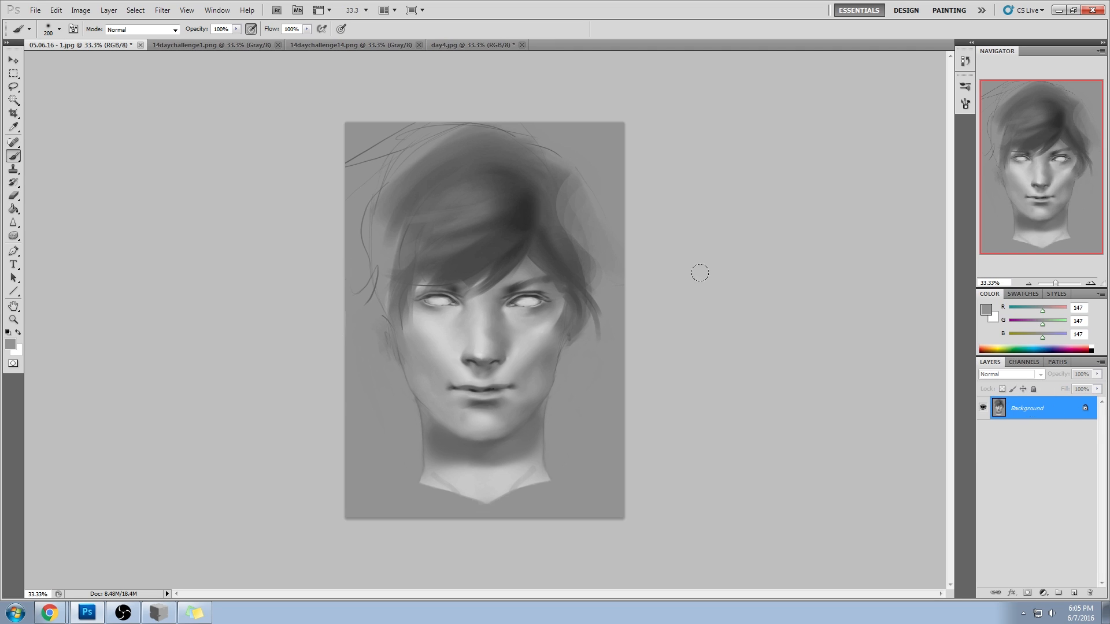
click(140, 44)
click(496, 228)
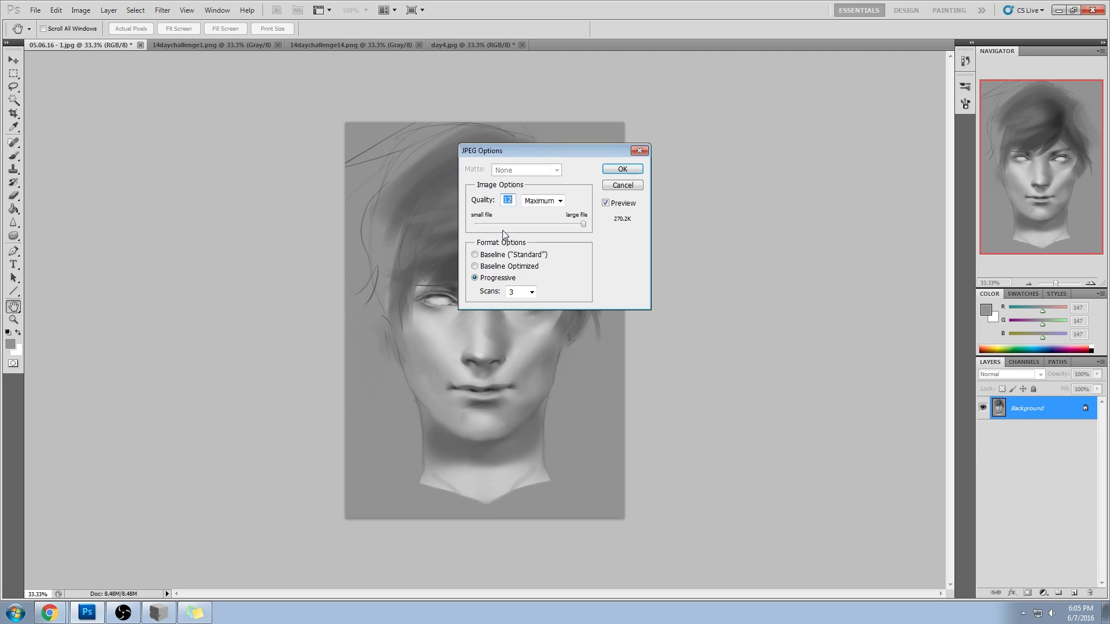
click(623, 168)
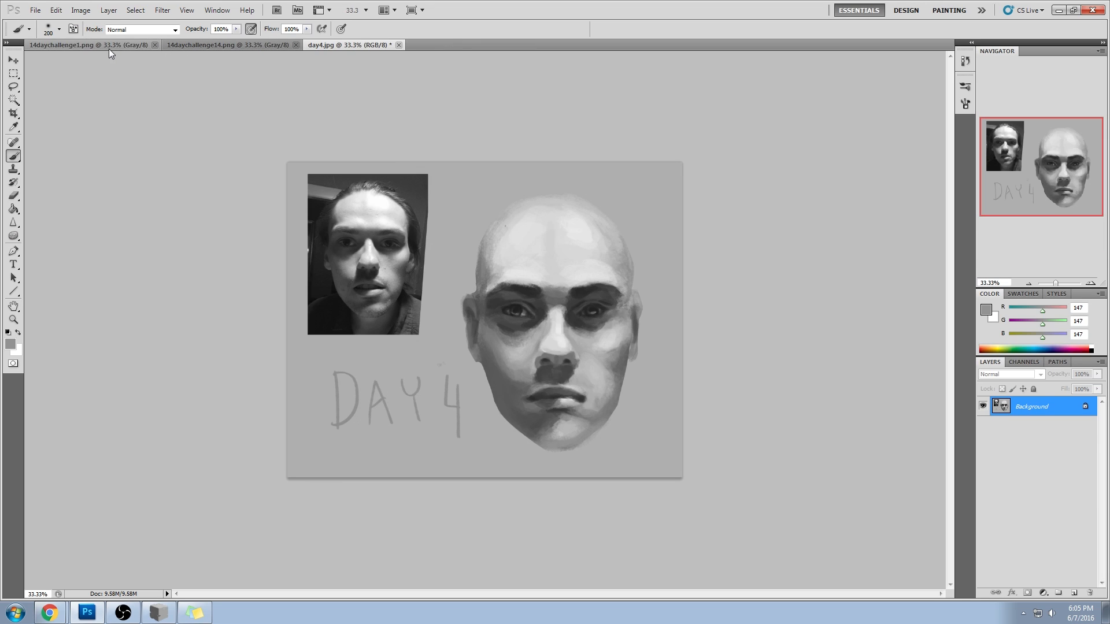
- Compare the day 1 face in 14daychallenge1.png with the bust in 14daychallenge14.png, and examine the bust closely at 50%
click(109, 46)
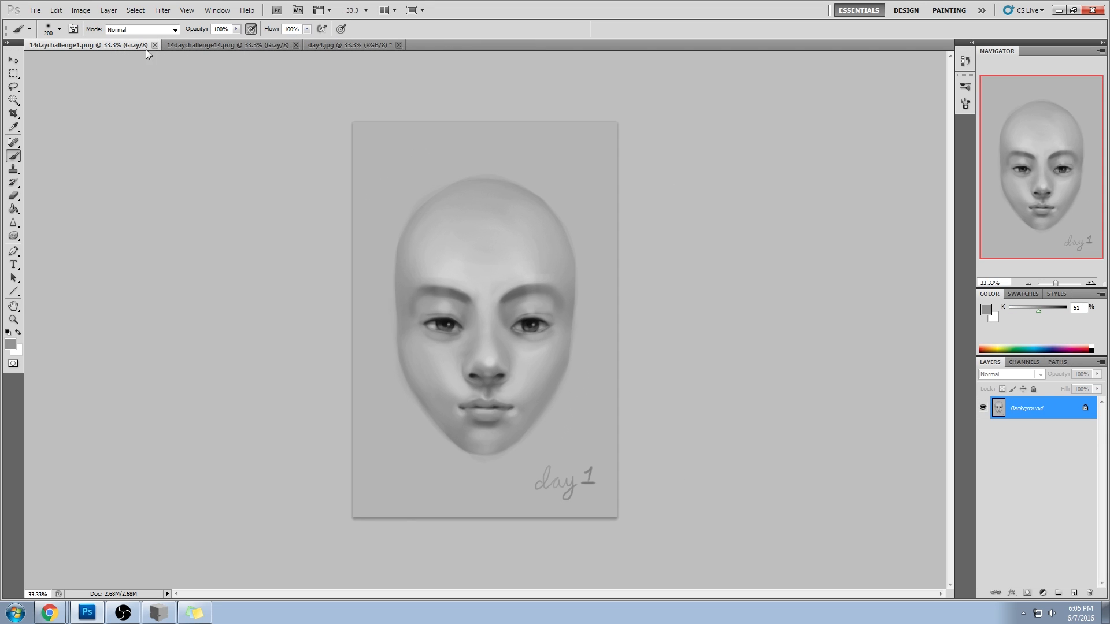
click(242, 47)
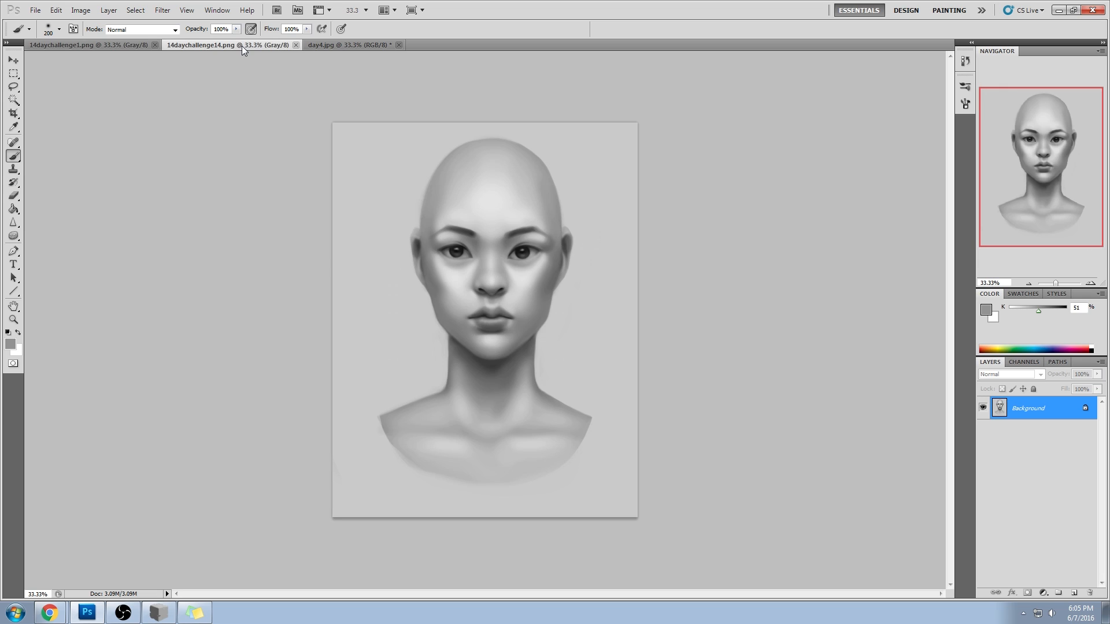
click(96, 46)
click(199, 44)
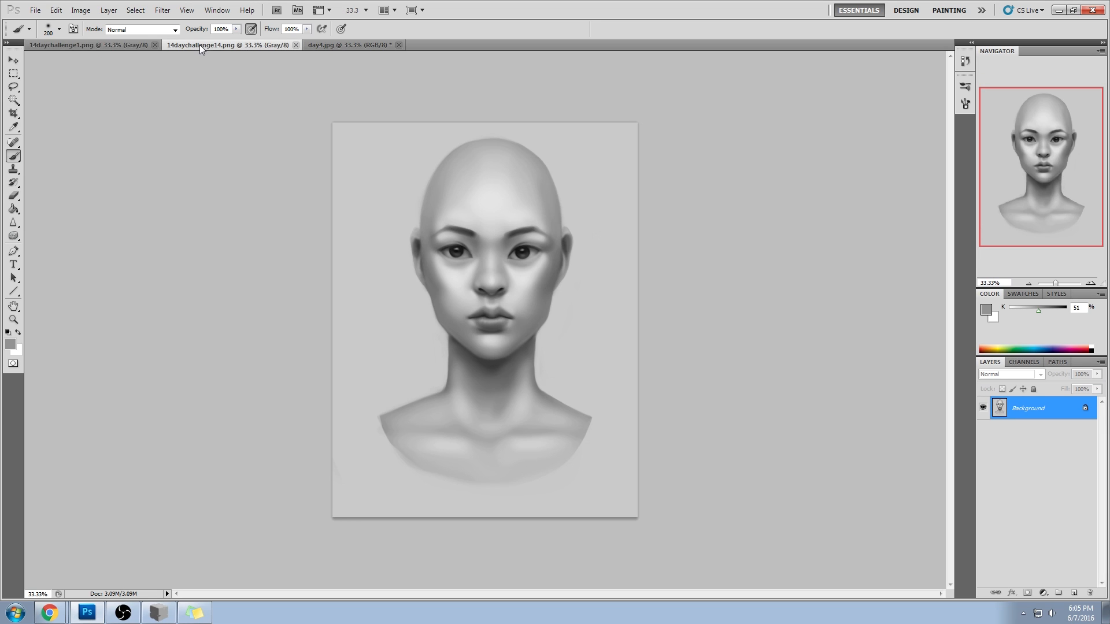
click(72, 44)
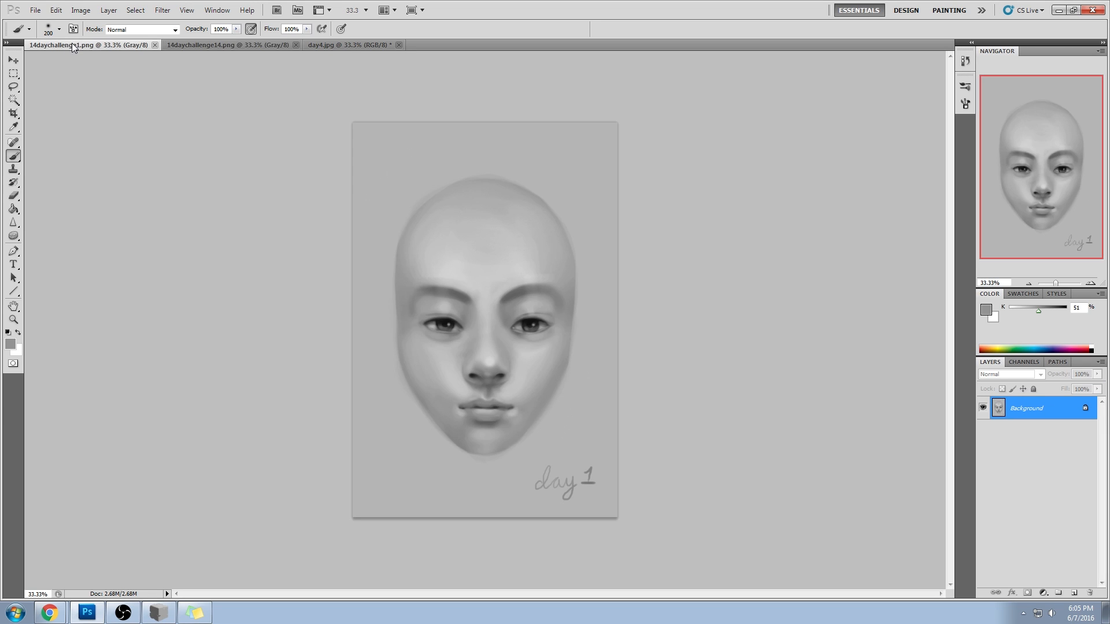
click(234, 44)
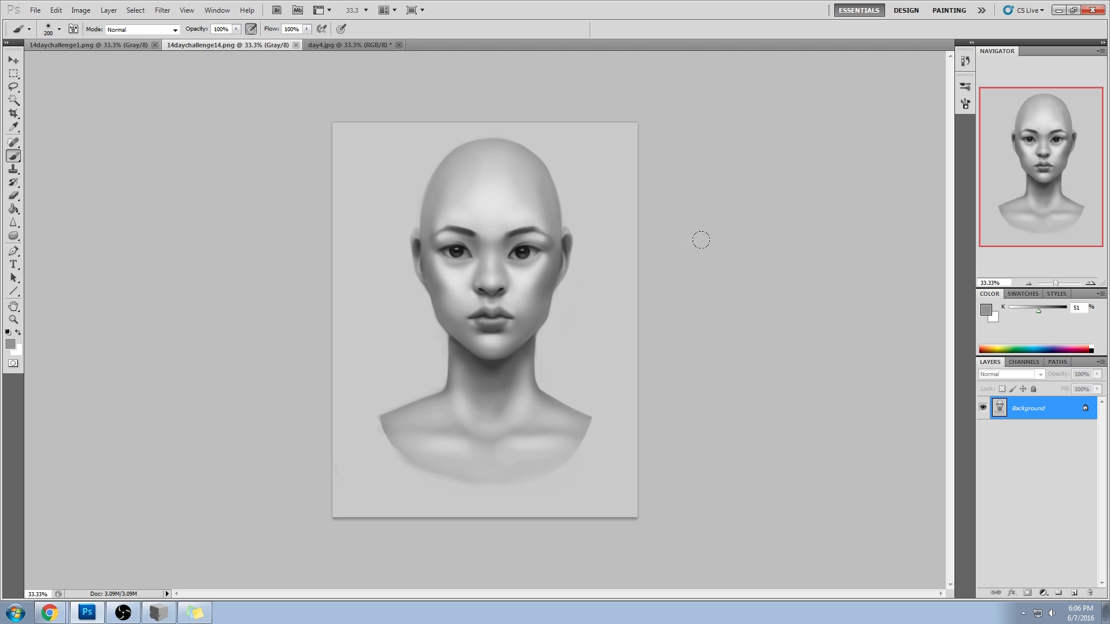
key(ctrl+plus)
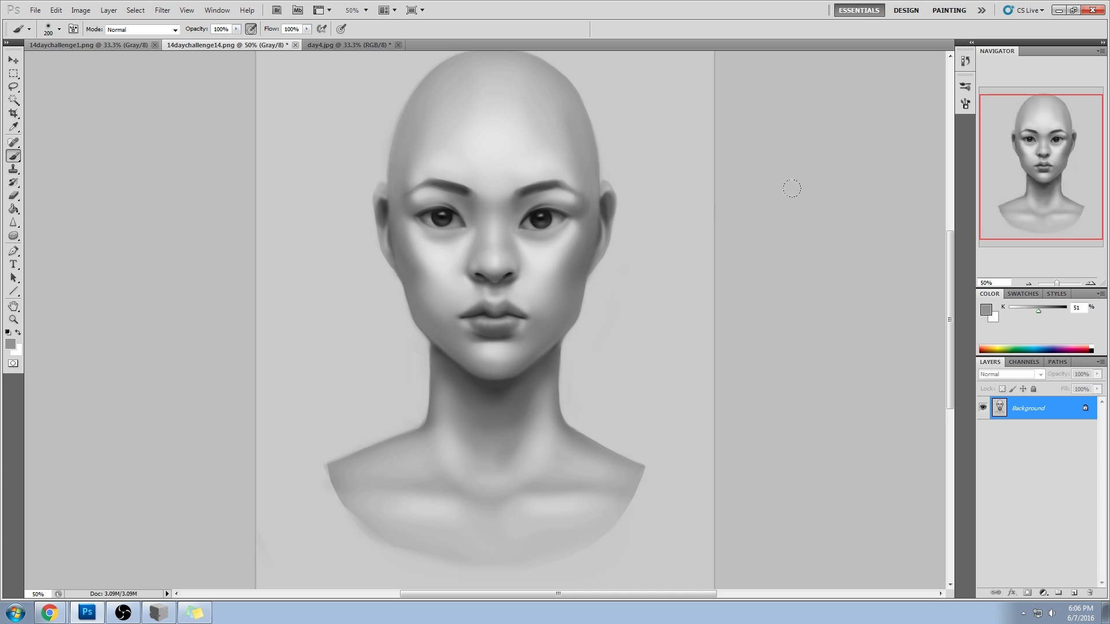
scroll(804, 186, up, 1)
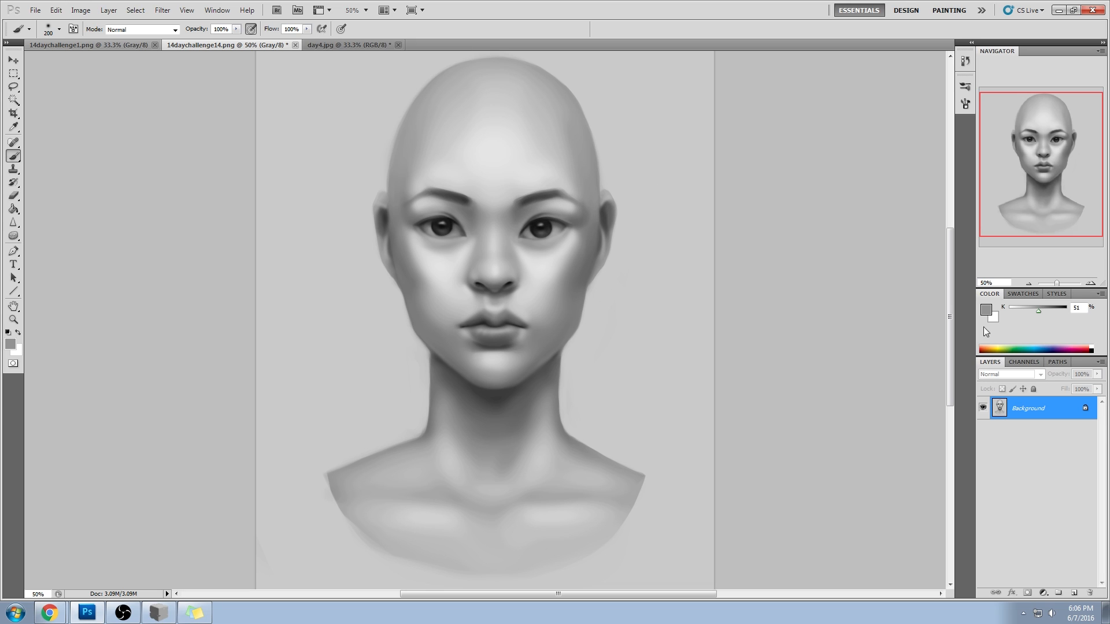
- Push the bust's ear inward with Liquify using a size 331 brush, and apply the distortion
click(163, 9)
click(173, 75)
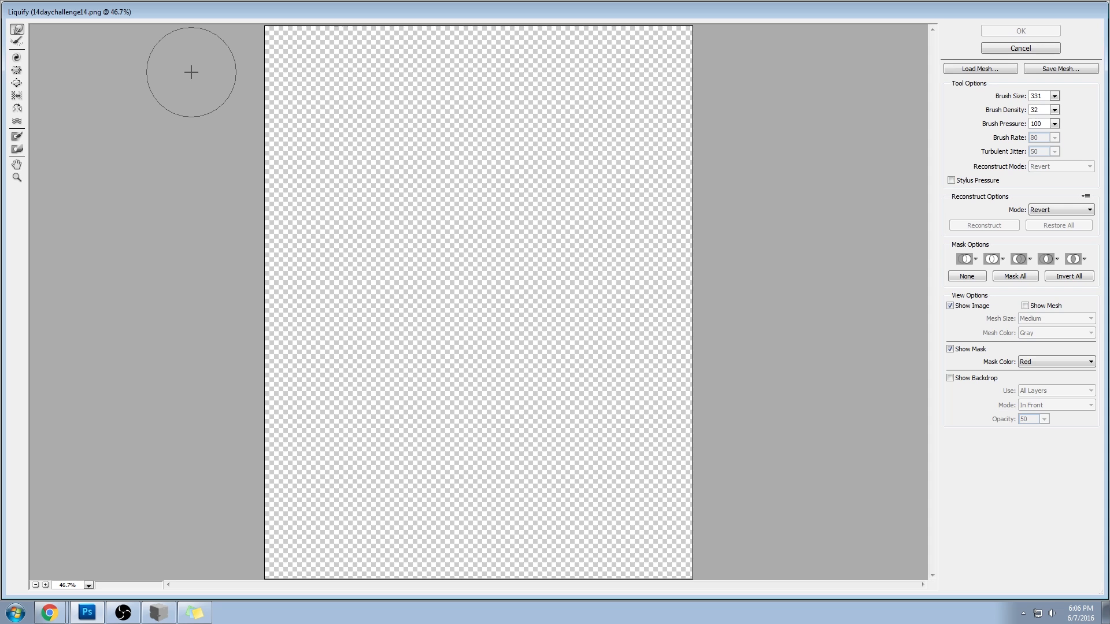
drag(609, 218, 588, 199)
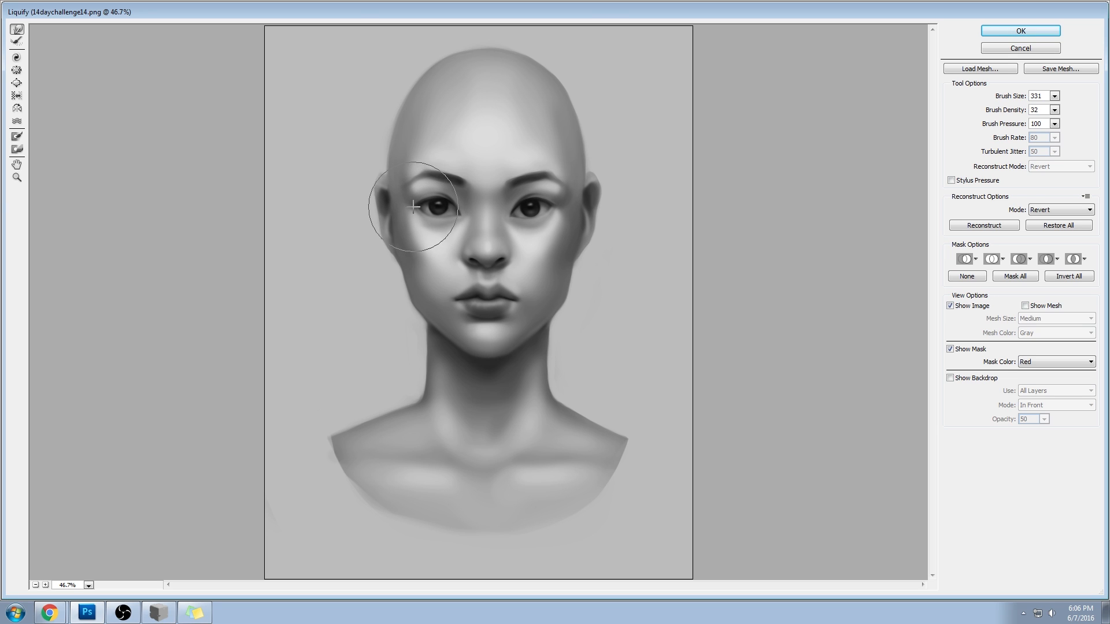
click(1022, 31)
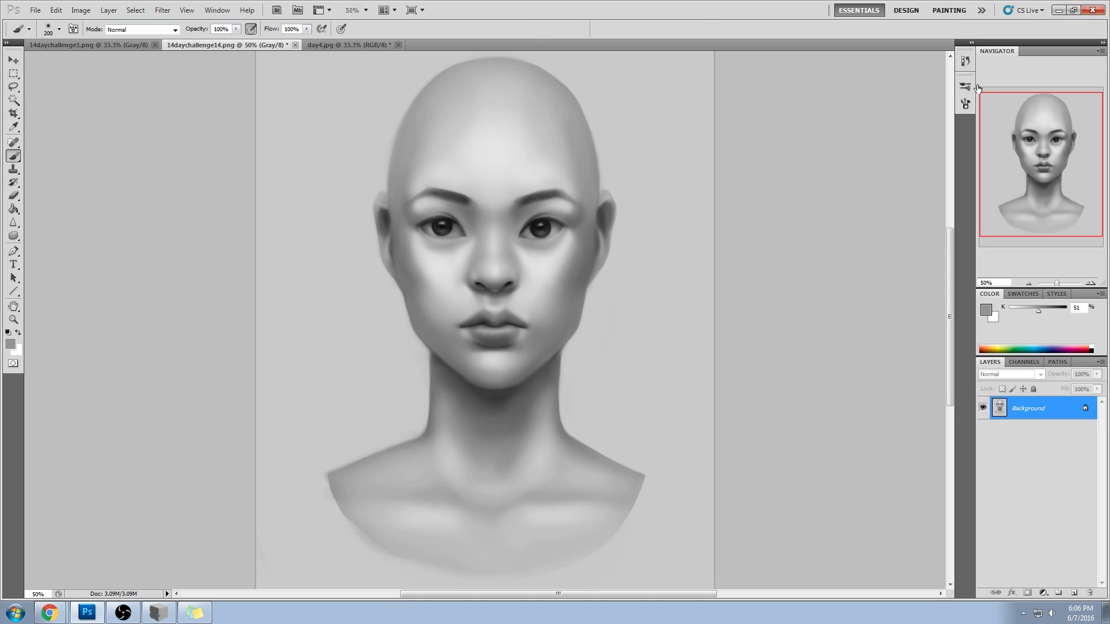
- Copy the liquified bust, revert the Background to the state before Liquify, and paste the copy in place as a new layer
key(ctrl+a)
click(965, 60)
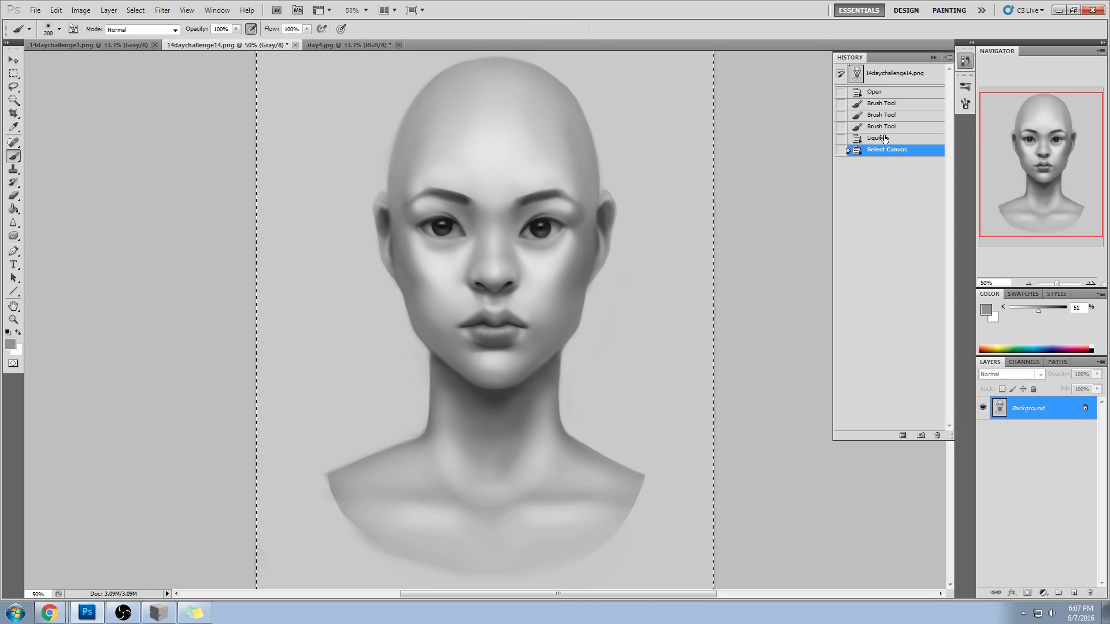
key(ctrl+shift+v)
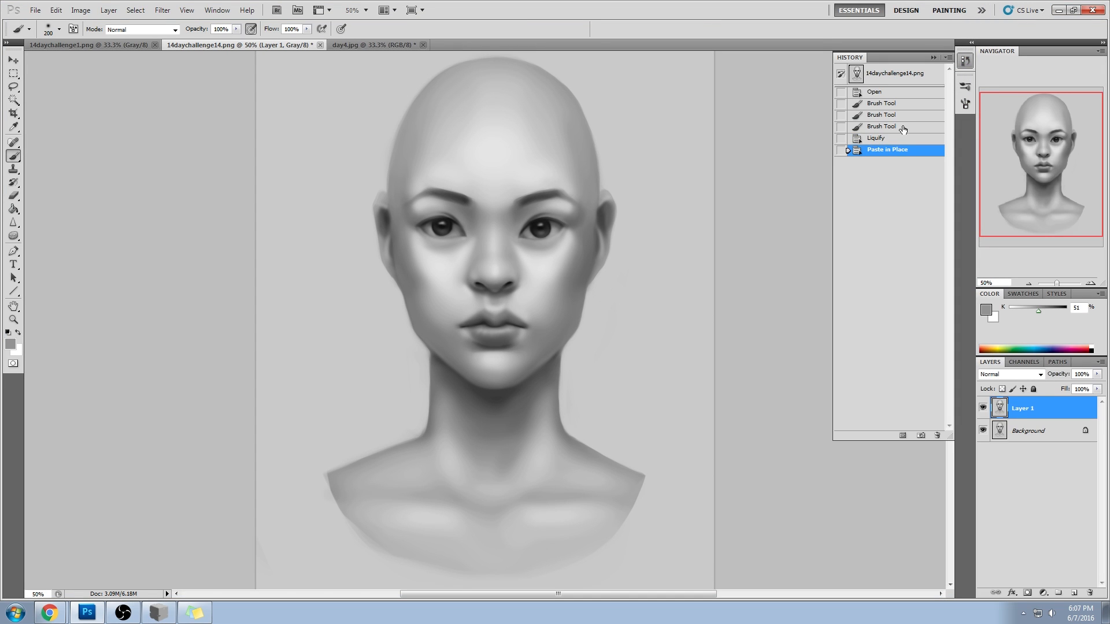
click(871, 141)
click(880, 128)
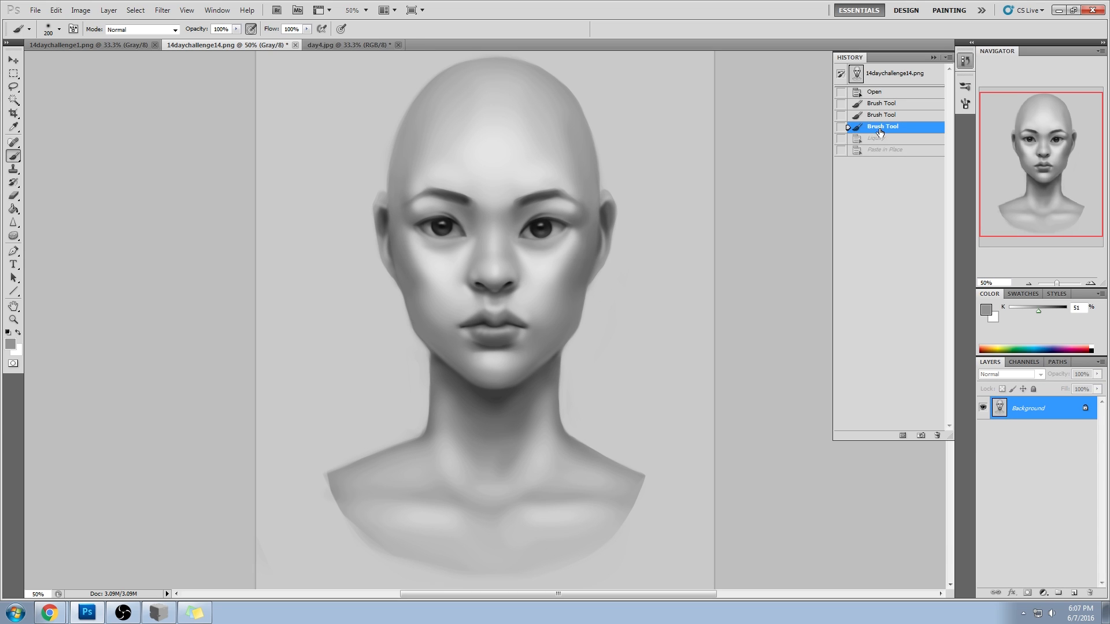
key(ctrl+shift+v)
click(934, 58)
- Erase Layer 1 over both eyes with a size 40 Eraser at 100% opacity, and compare by toggling the layer's visibility
key(e)
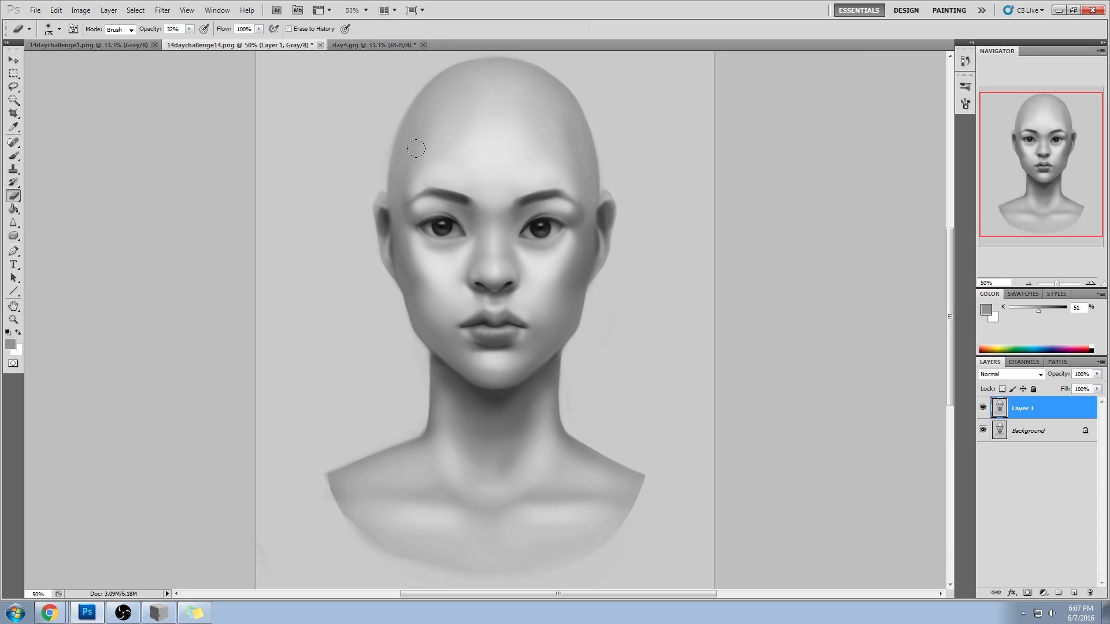
key(0)
key(bracketleft)
key(bracketleft)
key(bracketleft)
key(bracketleft)
key(bracketleft)
key(bracketleft)
key(bracketleft)
drag(450, 237, 447, 224)
drag(543, 233, 535, 237)
click(983, 408)
click(983, 408)
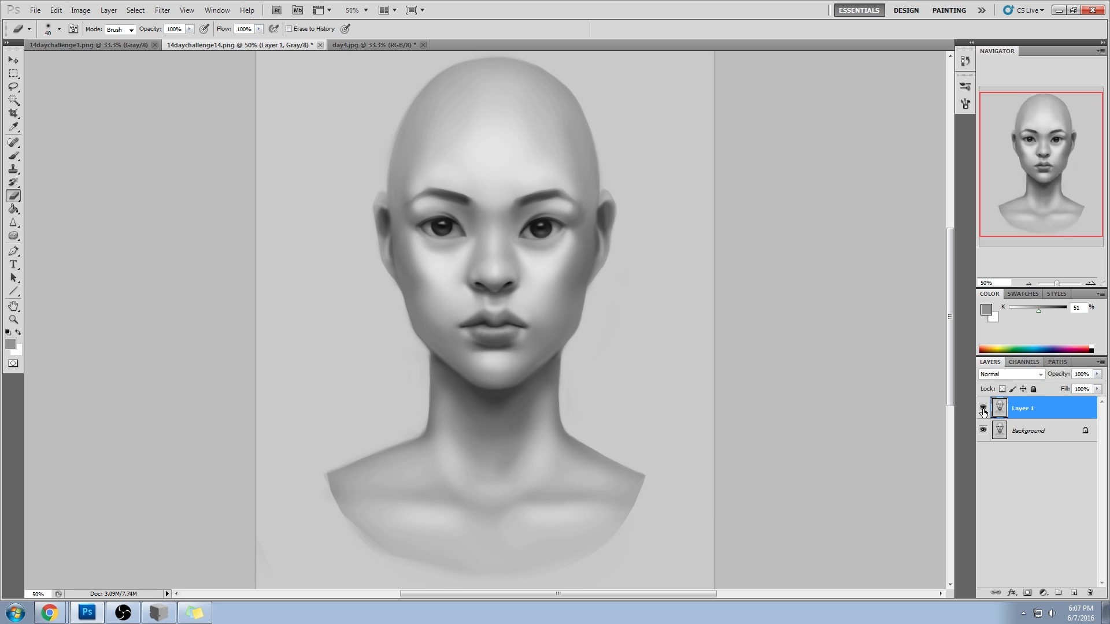
click(982, 408)
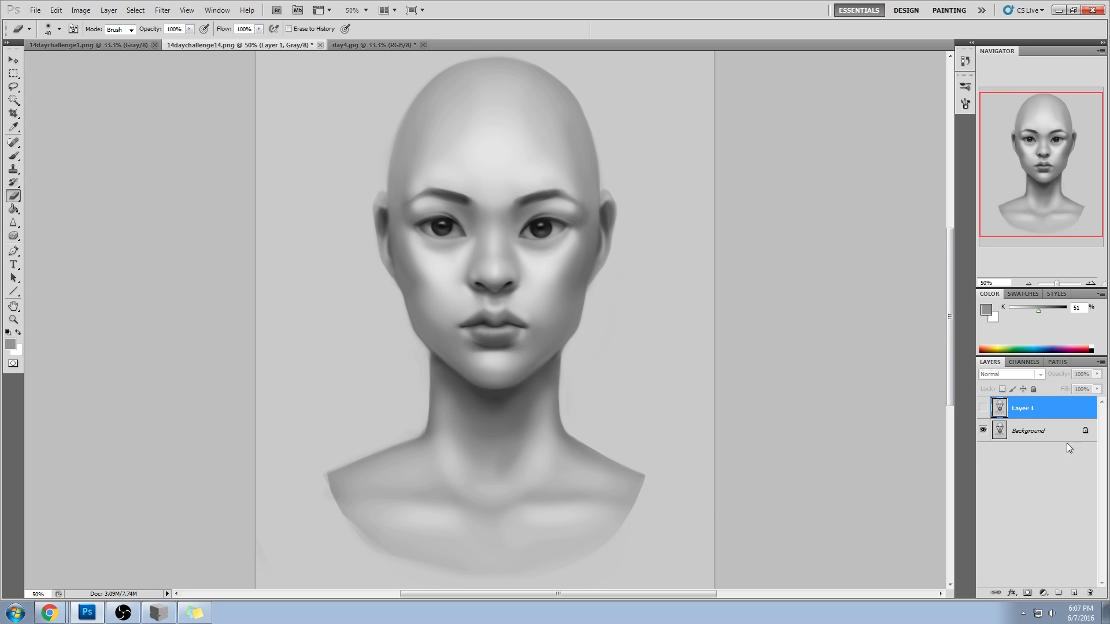
- Add a new layer above Layer 1 and set the Brush's foreground color to 58% gray
click(1073, 593)
click(986, 310)
click(854, 160)
click(959, 154)
key(b)
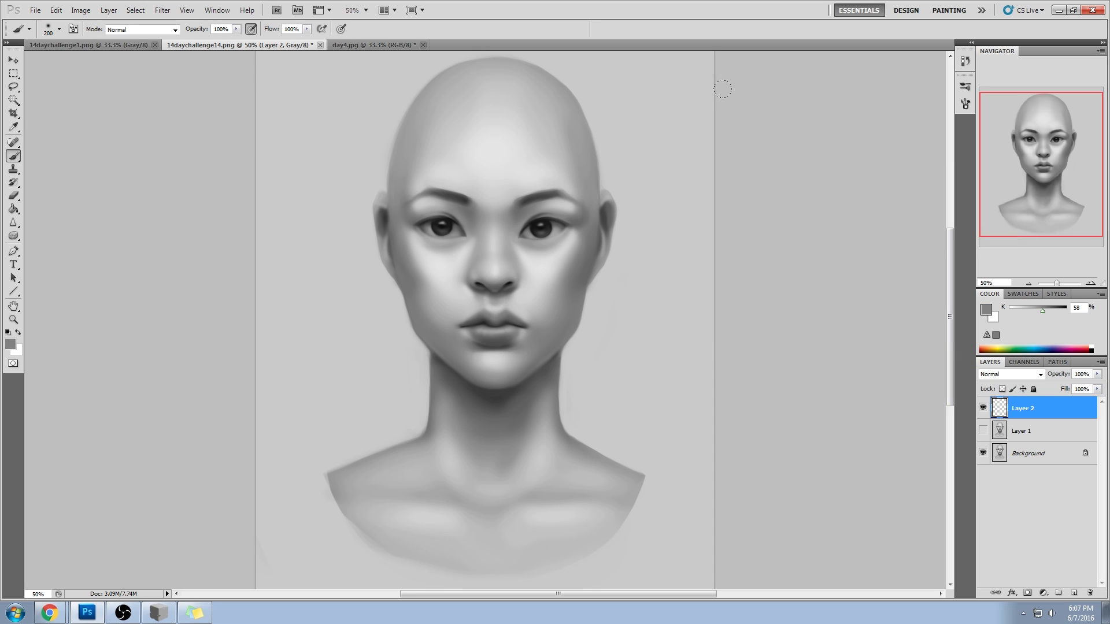
- Sketch crossing curved lines beside the jaw on Layer 2 with a size 30 brush, and undo all the strokes
mouse_move(579, 387)
mouse_down()
mouse_move(671, 318)
mouse_move(658, 360)
mouse_move(672, 315)
mouse_up()
drag(591, 317, 684, 359)
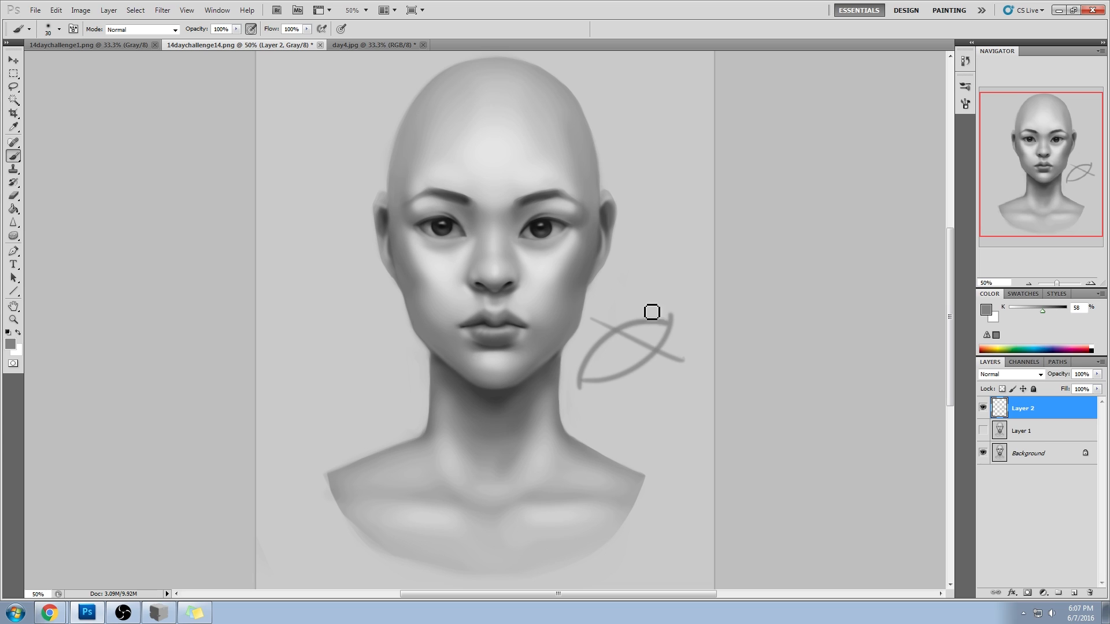
drag(645, 313, 641, 400)
key(ctrl+alt+z)
key(ctrl+alt+z)
key(ctrl+alt+z)
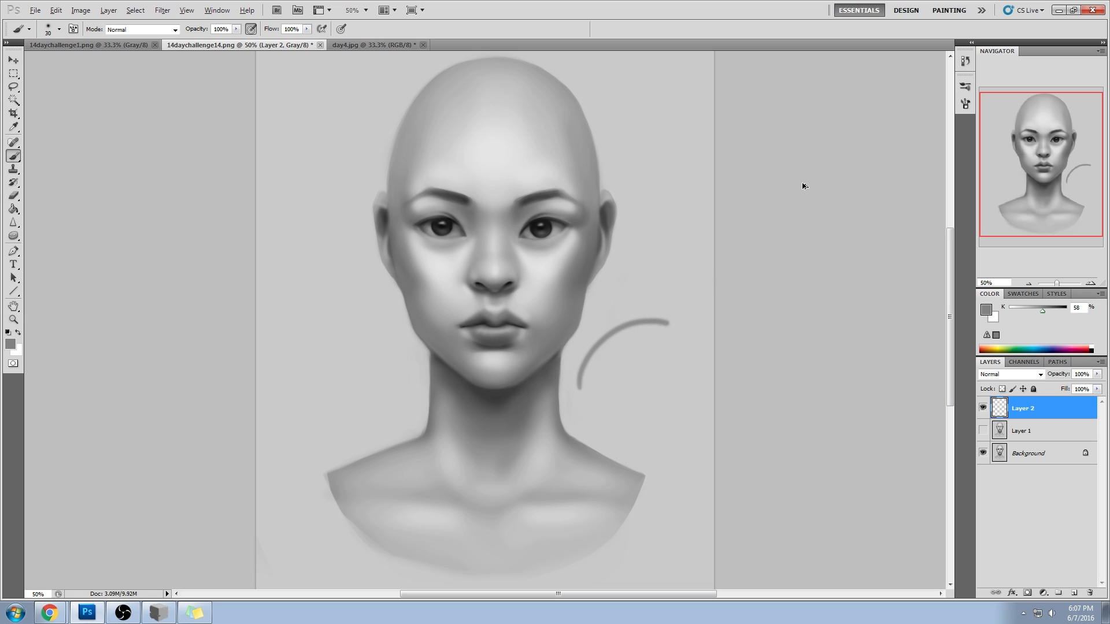
key(ctrl+alt+z)
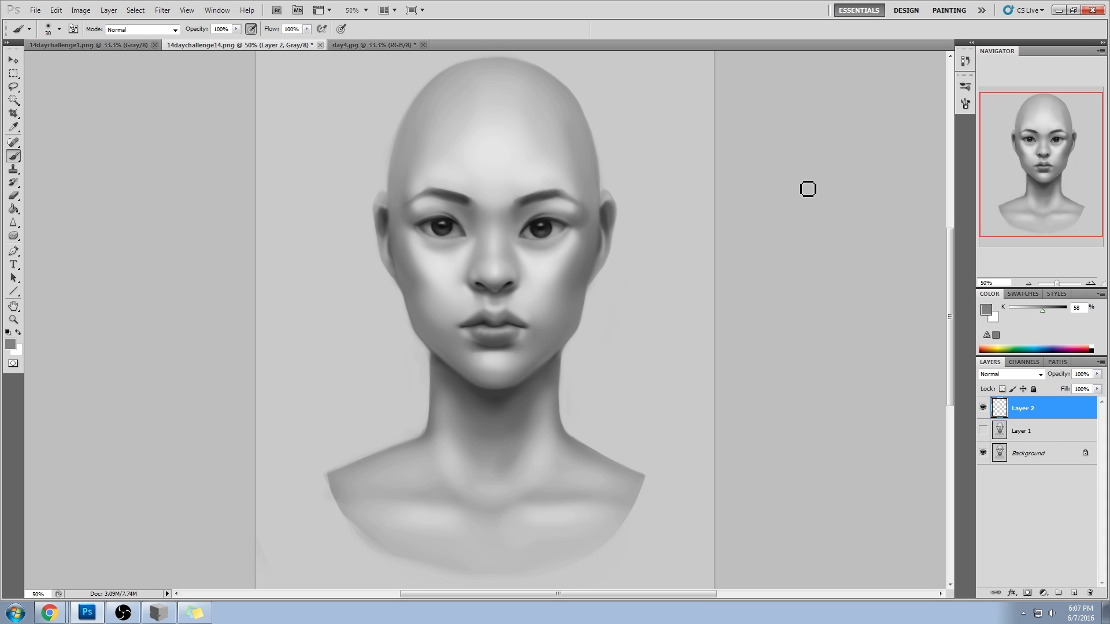
- Delete the empty Layer 2, show Layer 1 again, and add a fresh layer above it
click(1058, 433)
click(1050, 418)
click(1090, 594)
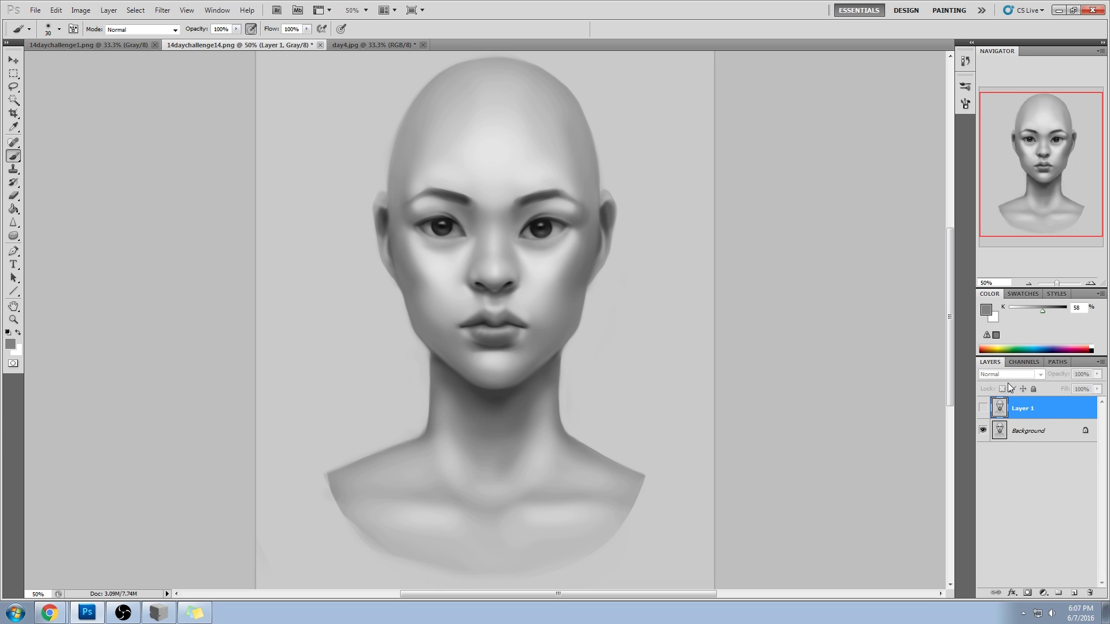
click(983, 409)
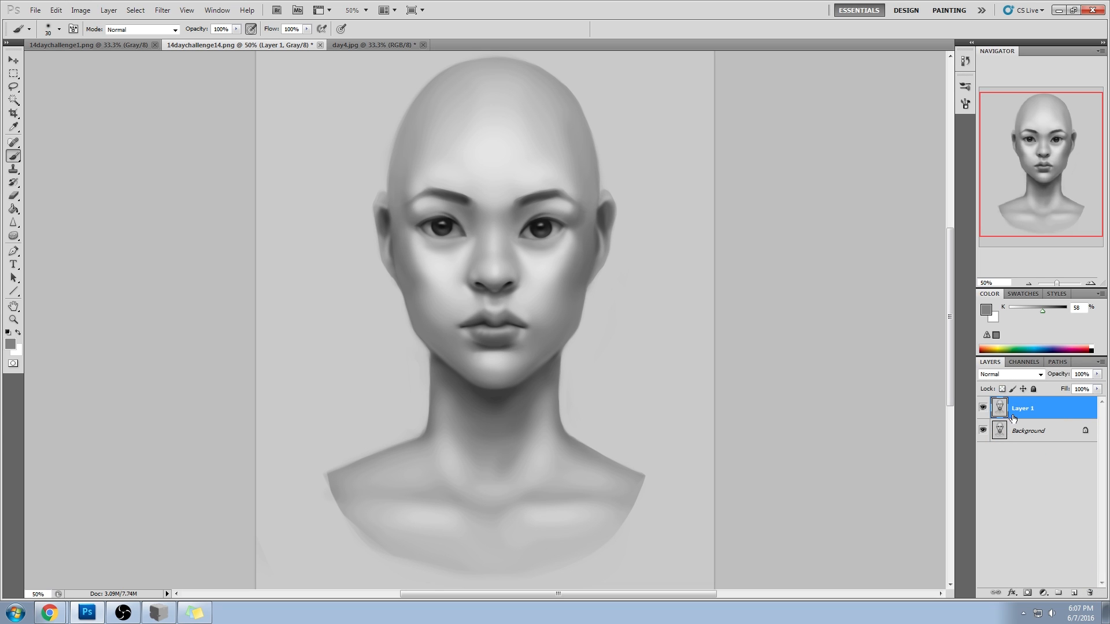
click(1072, 594)
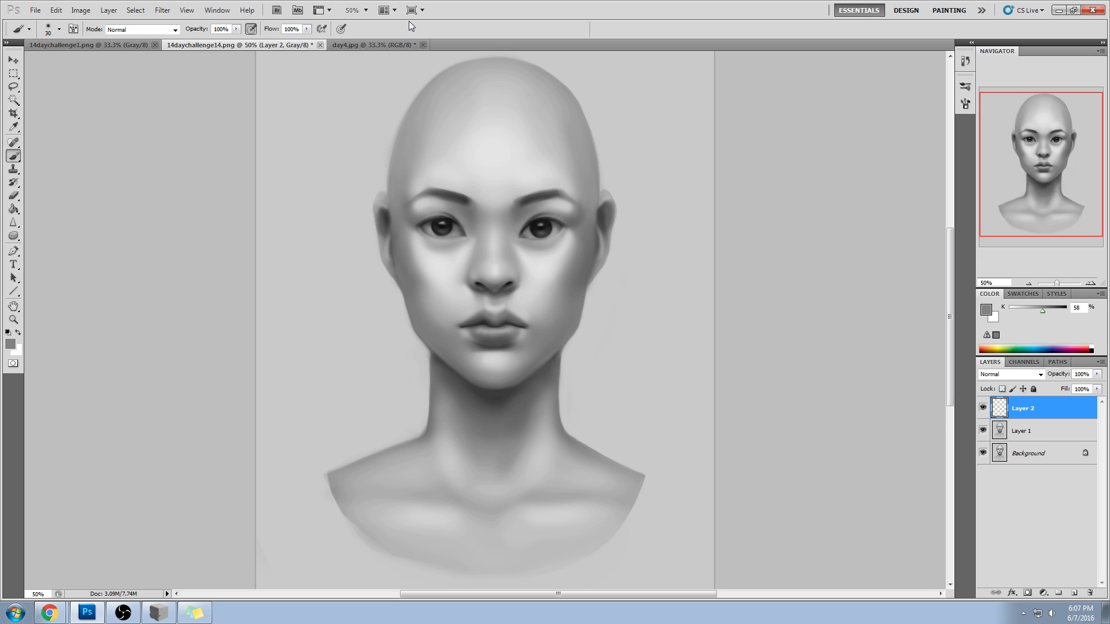
- Flatten 14daychallenge14.png into a single layer and close the document, saving its changes
right_click(1046, 409)
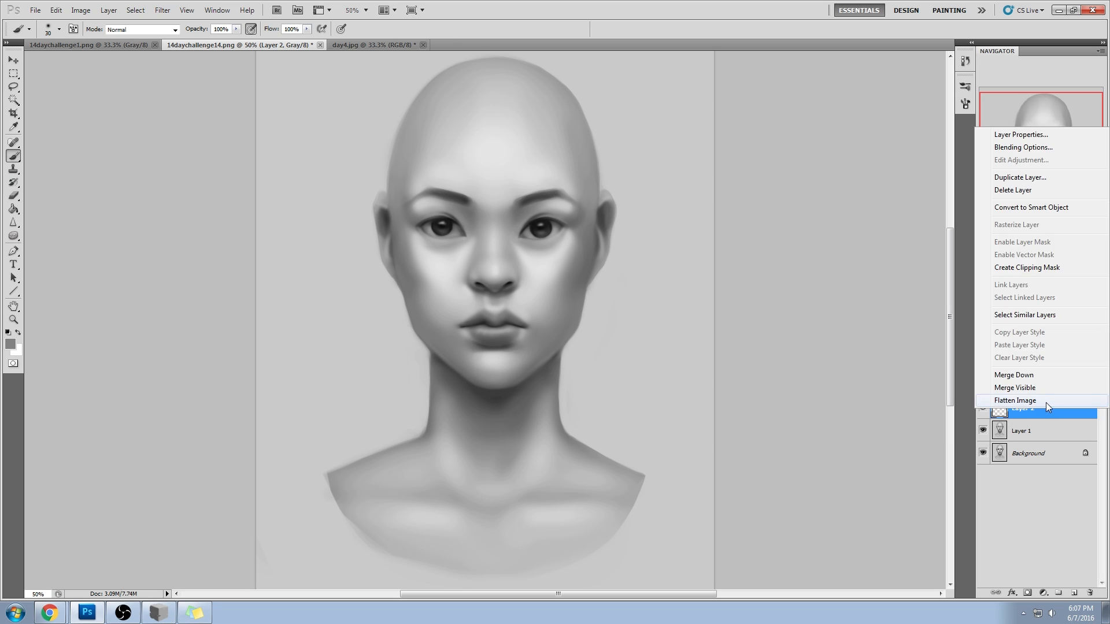
click(1046, 402)
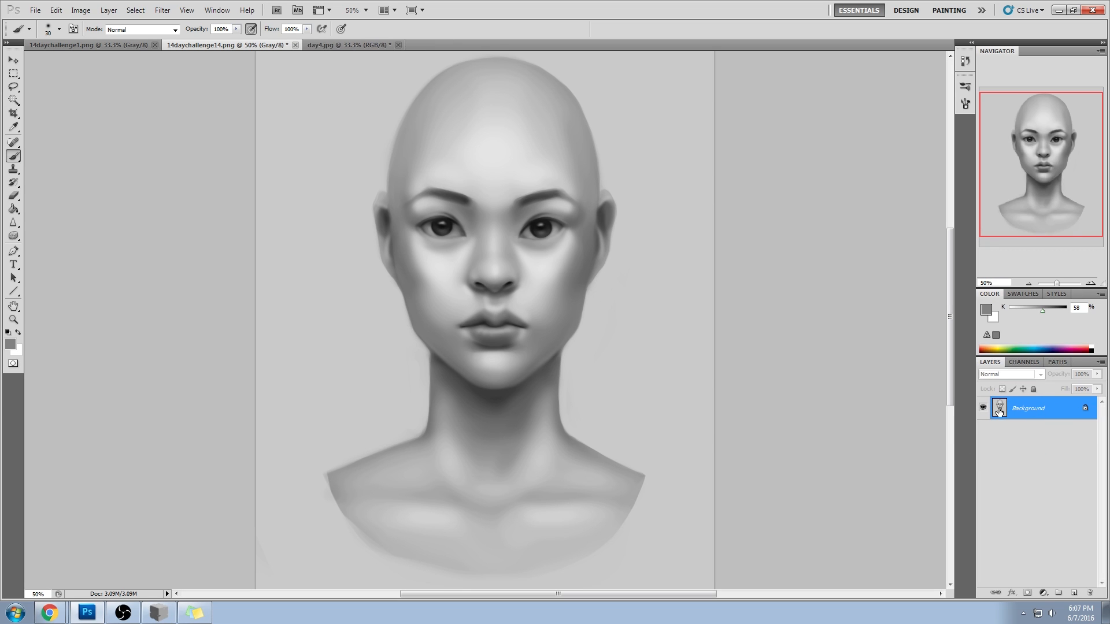
click(295, 45)
click(522, 235)
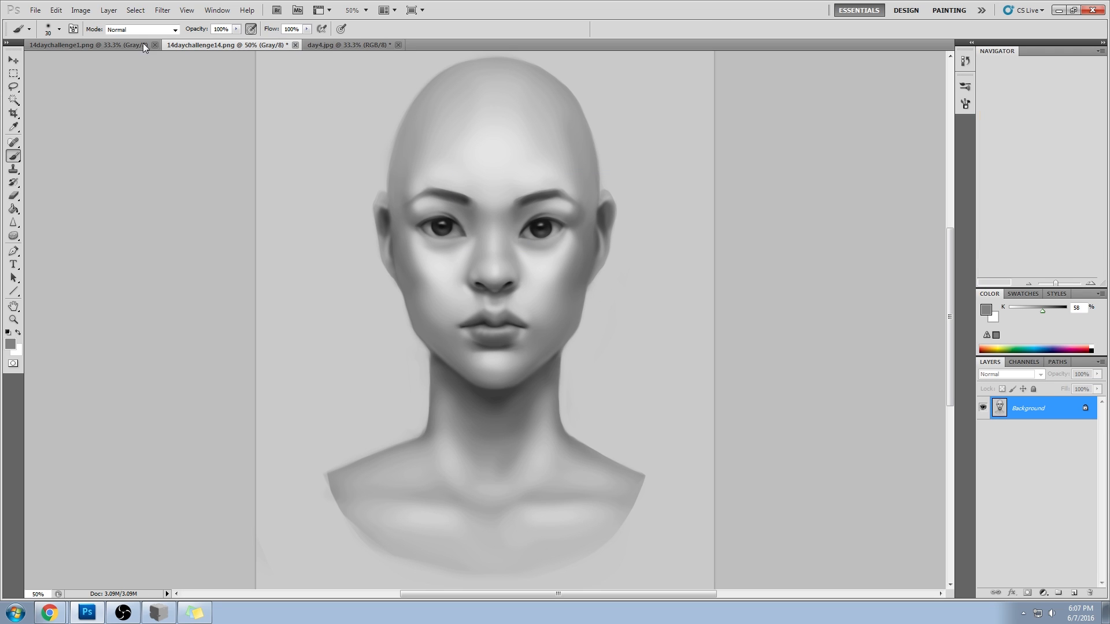
- Close 14daychallenge1.png and save its changes
click(144, 42)
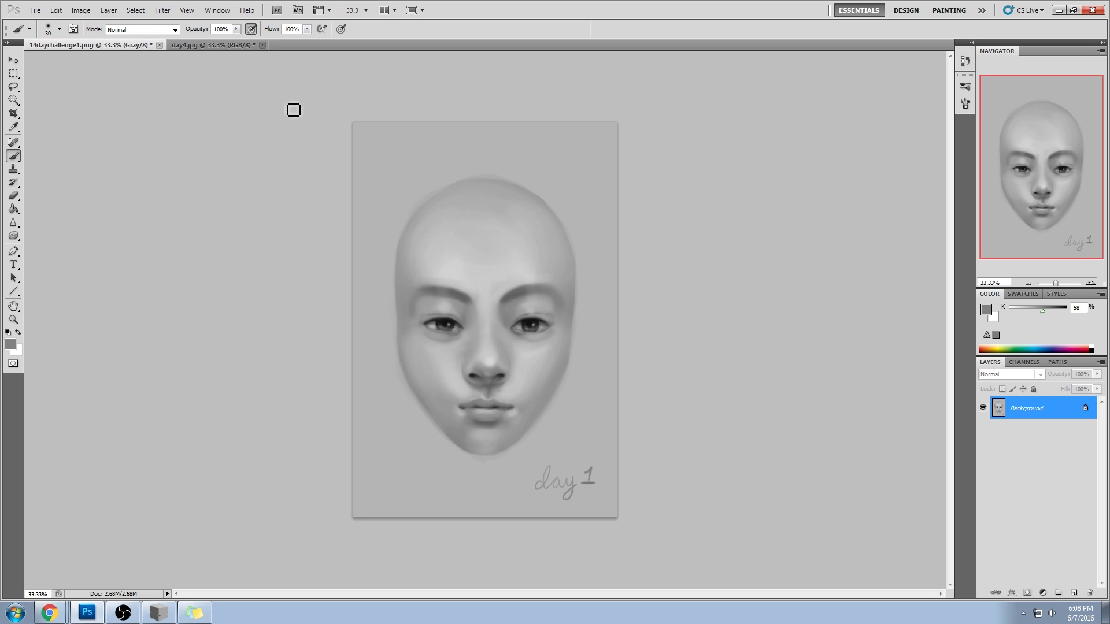
click(160, 45)
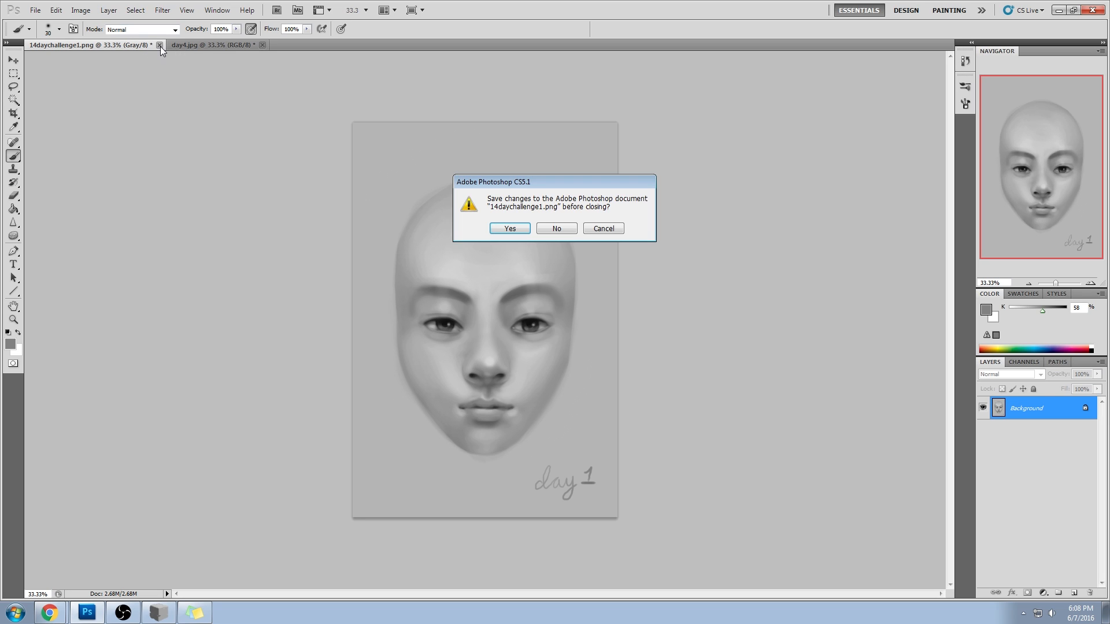
click(509, 228)
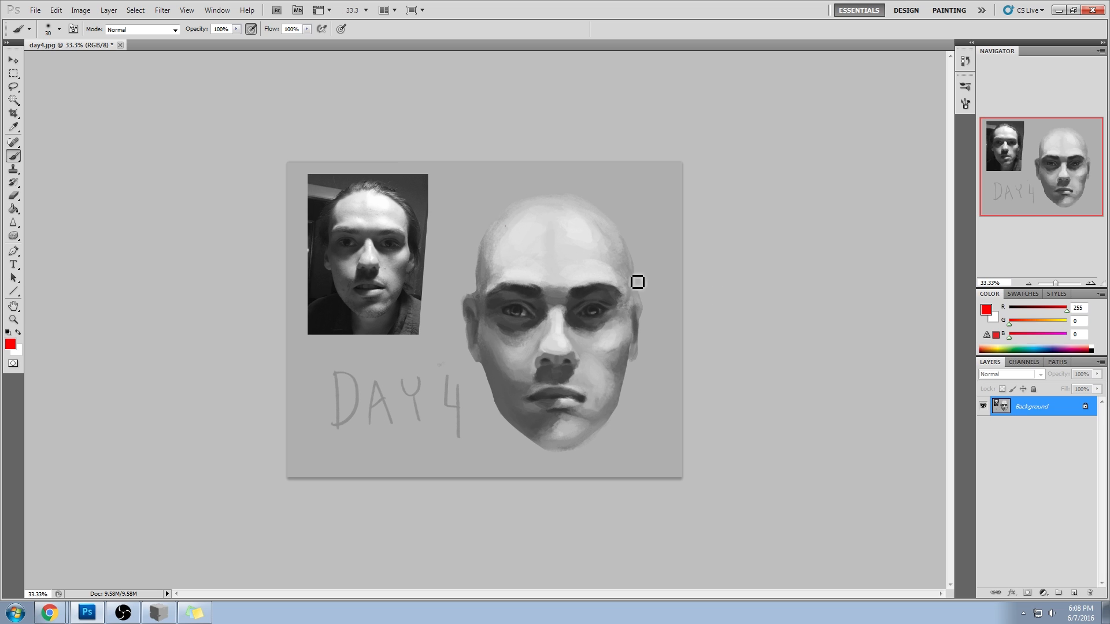
- Pick the 175 px textured brush for day4.jpg, sample light gray (RGB 220) from the painted nose, and reduce the brush size to 35
key(z)
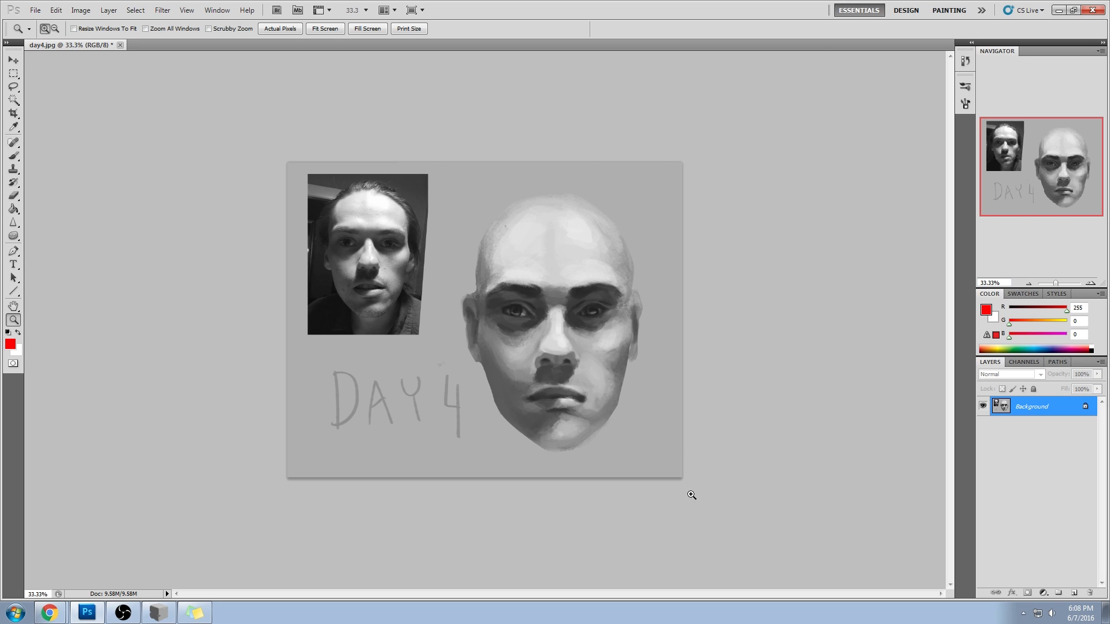
key(ctrl+0)
key(b)
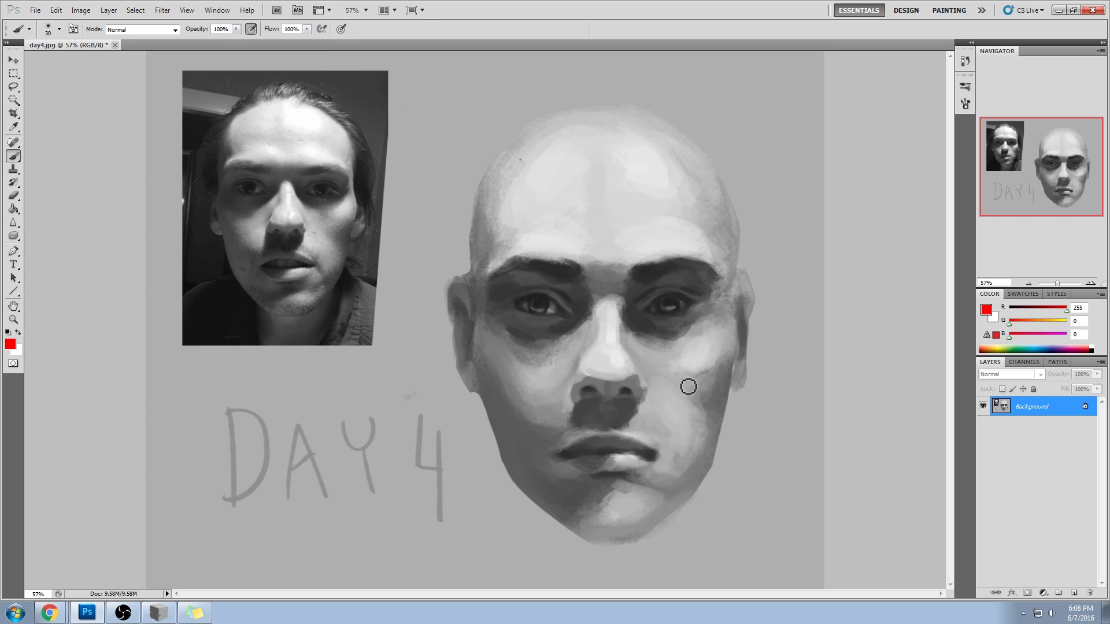
right_click(587, 275)
click(691, 489)
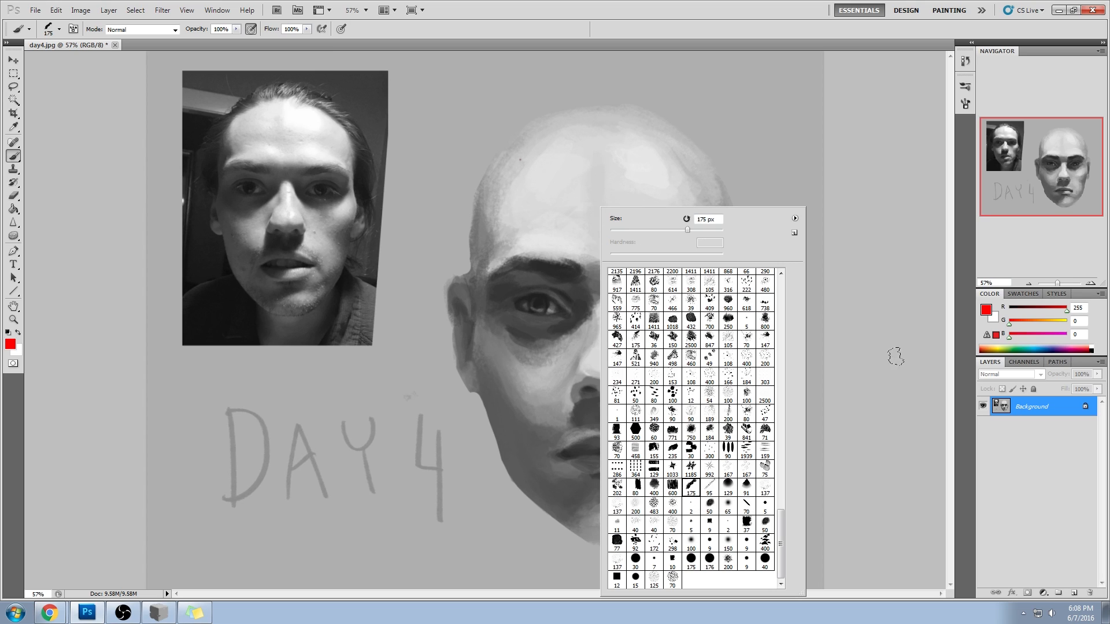
click(867, 353)
alt+click(616, 312)
key(bracketleft)
key(bracketleft)
key(bracketleft)
key(bracketleft)
key(bracketleft)
key(bracketleft)
key(bracketleft)
key(bracketleft)
key(bracketleft)
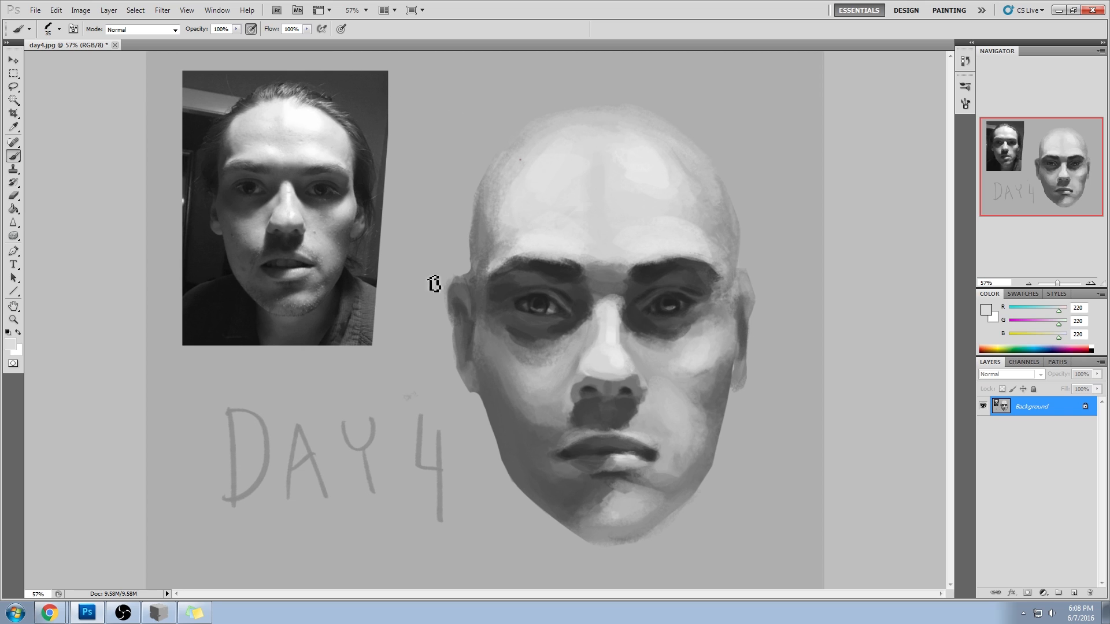
- Repaint the painted nose's bridge and shaded side with gray tones sampled from the face and the photo, using a size 60 brush
alt+click(297, 199)
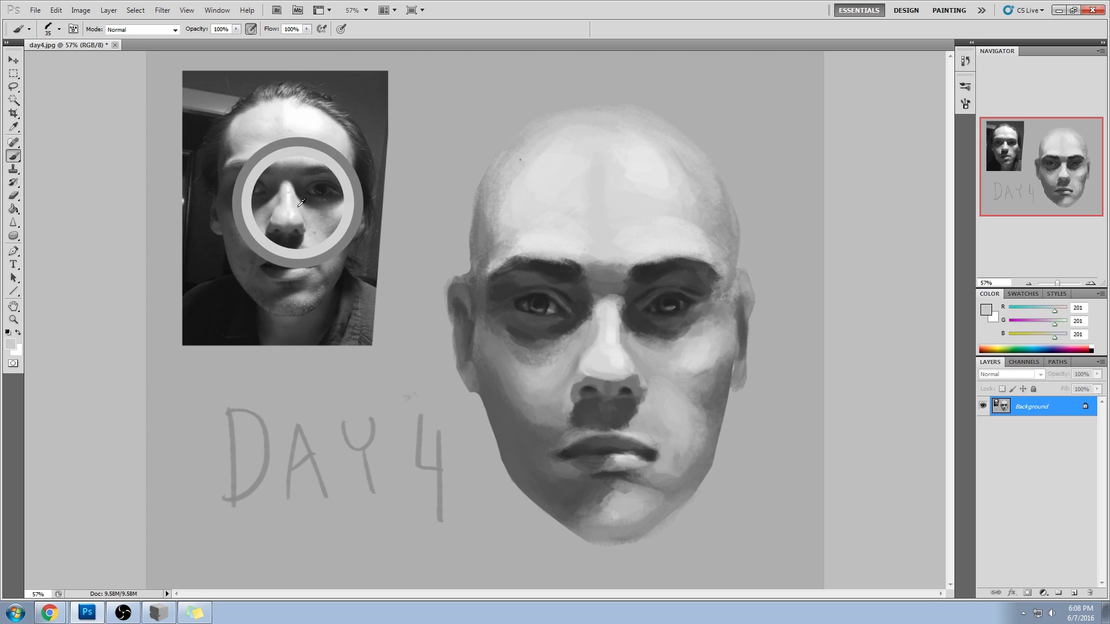
alt+click(618, 351)
key(bracketright)
key(bracketright)
key(bracketright)
alt+click(657, 347)
alt+click(631, 341)
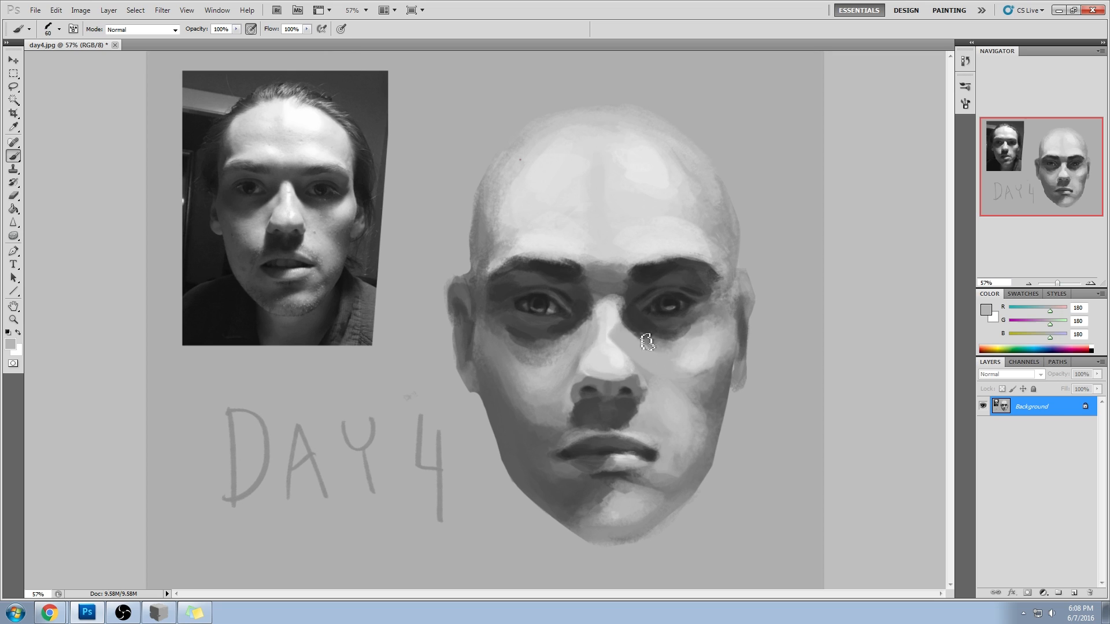
alt+click(641, 340)
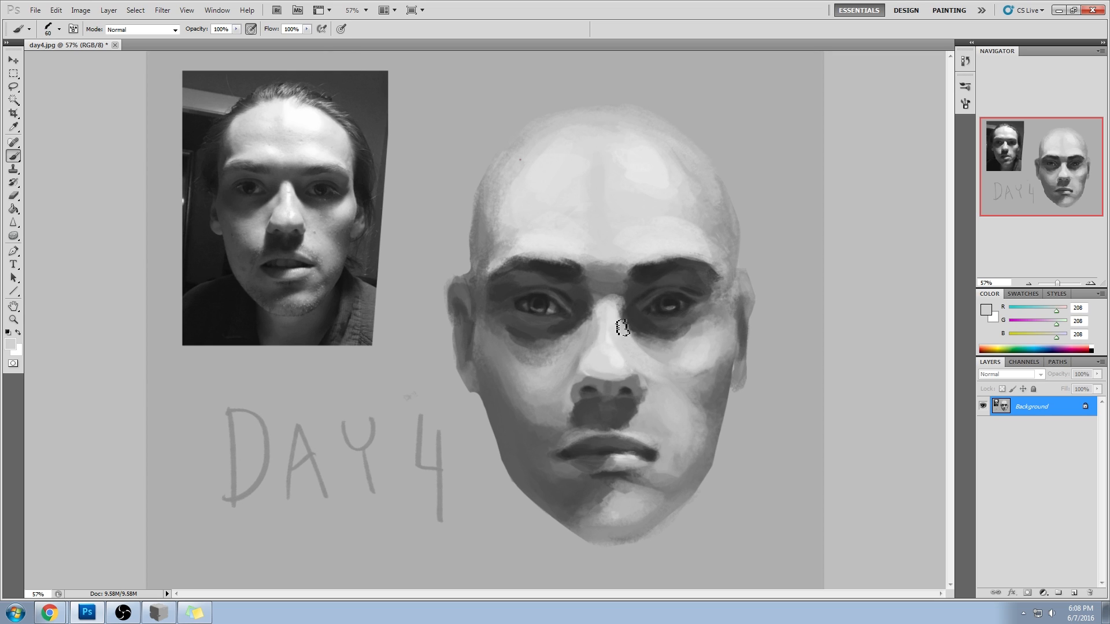
alt+click(615, 320)
alt+click(560, 340)
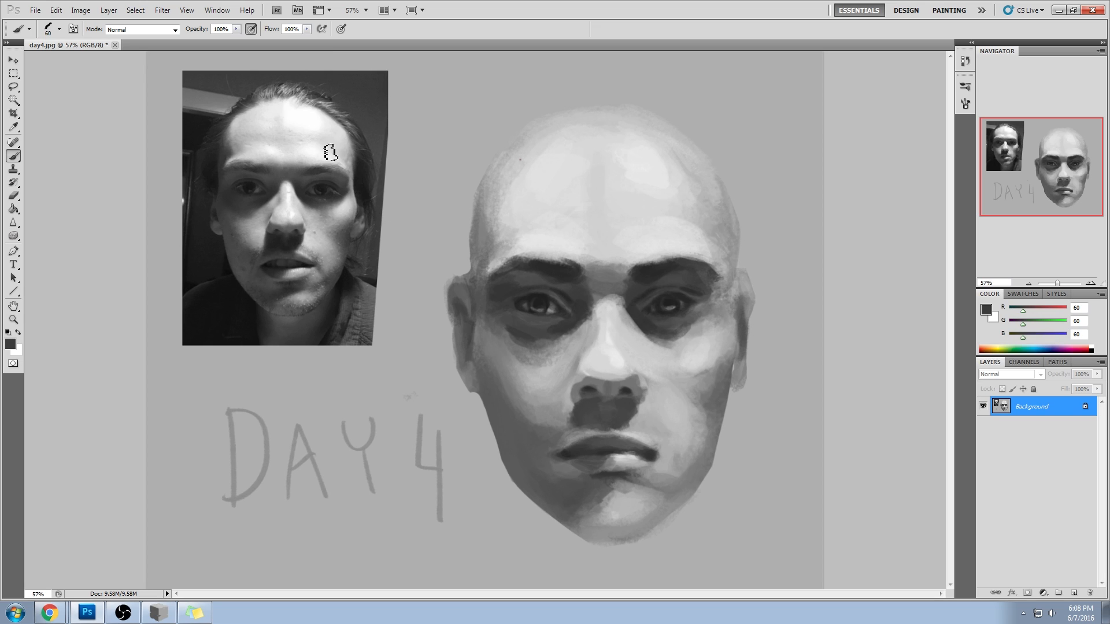
- Outline the shadow shape across the brows and eye sockets of the reference photo with the Lasso, and clear the selection
click(14, 88)
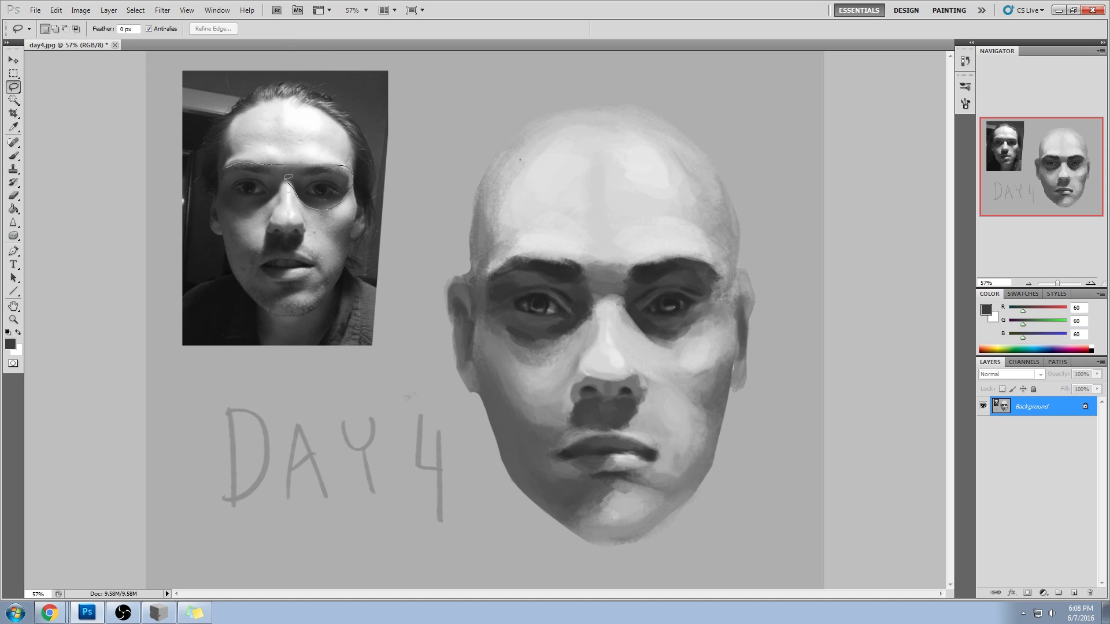
mouse_move(276, 192)
mouse_down()
mouse_move(252, 207)
mouse_move(228, 165)
mouse_up()
click(540, 248)
- Darken the area between the painted brows and around the inner eye with sampled dark grays, reducing the brush size to 35
key(b)
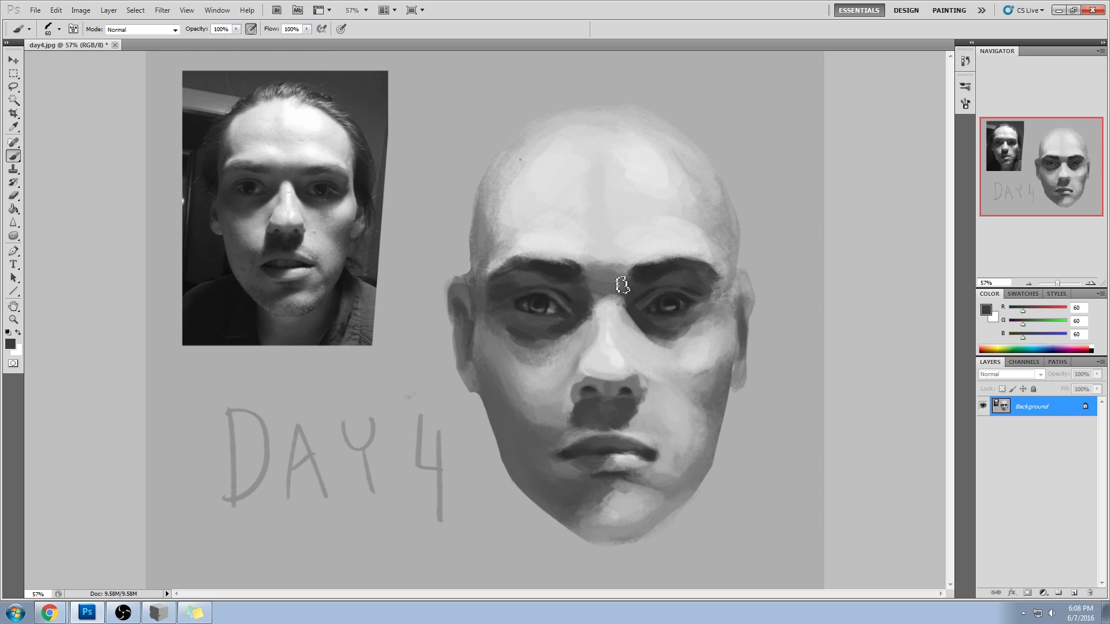
alt+click(639, 321)
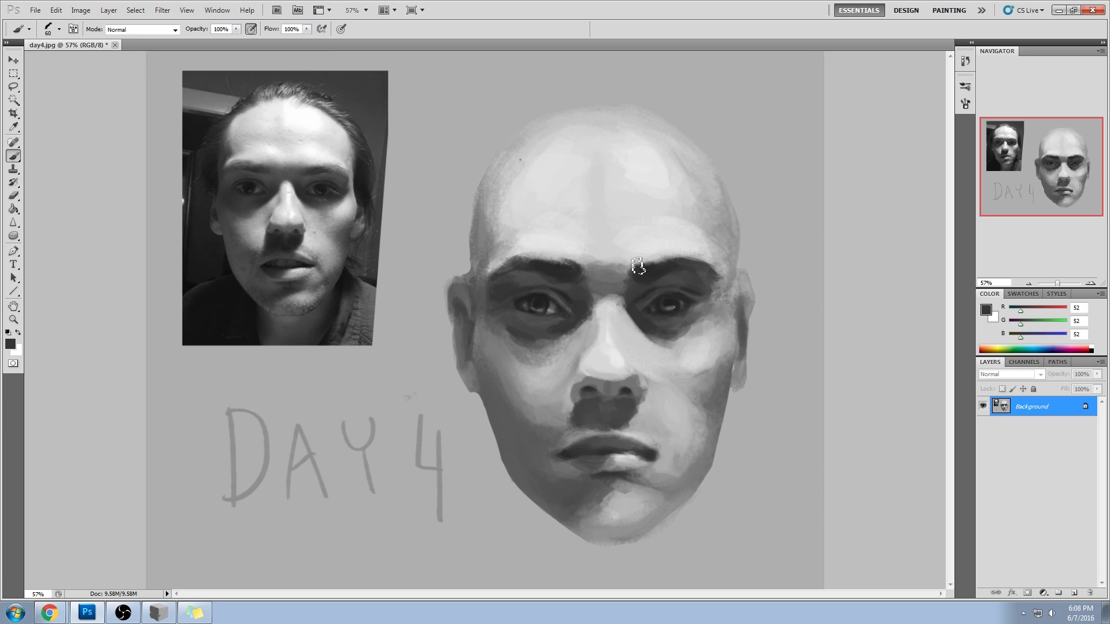
alt+click(643, 284)
key(bracketleft)
key(bracketleft)
key(bracketleft)
key(bracketleft)
key(bracketleft)
alt+click(670, 280)
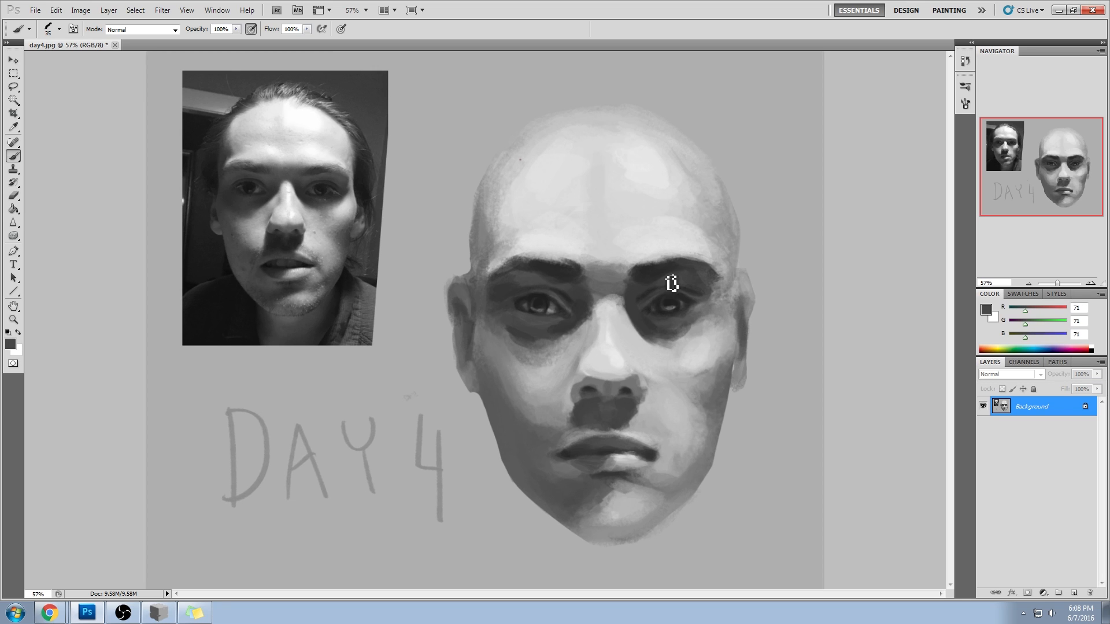
- Add a Lighten layer and brush RGB 71 gray over the viewer's-left brow and eyelid with a soft size 200 brush
right_click(648, 314)
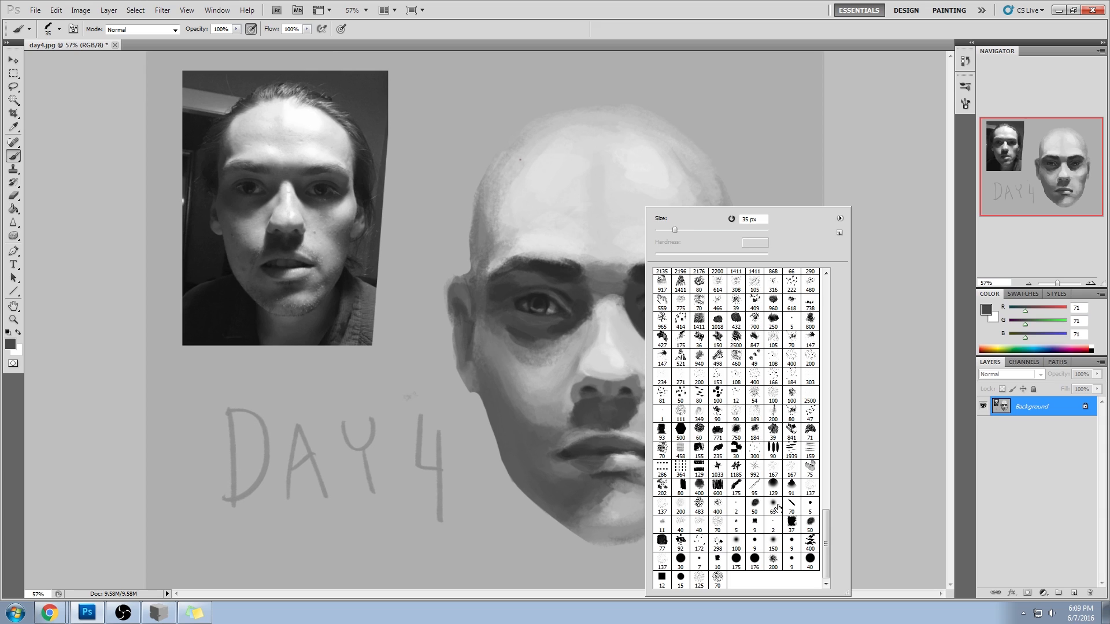
double_click(777, 506)
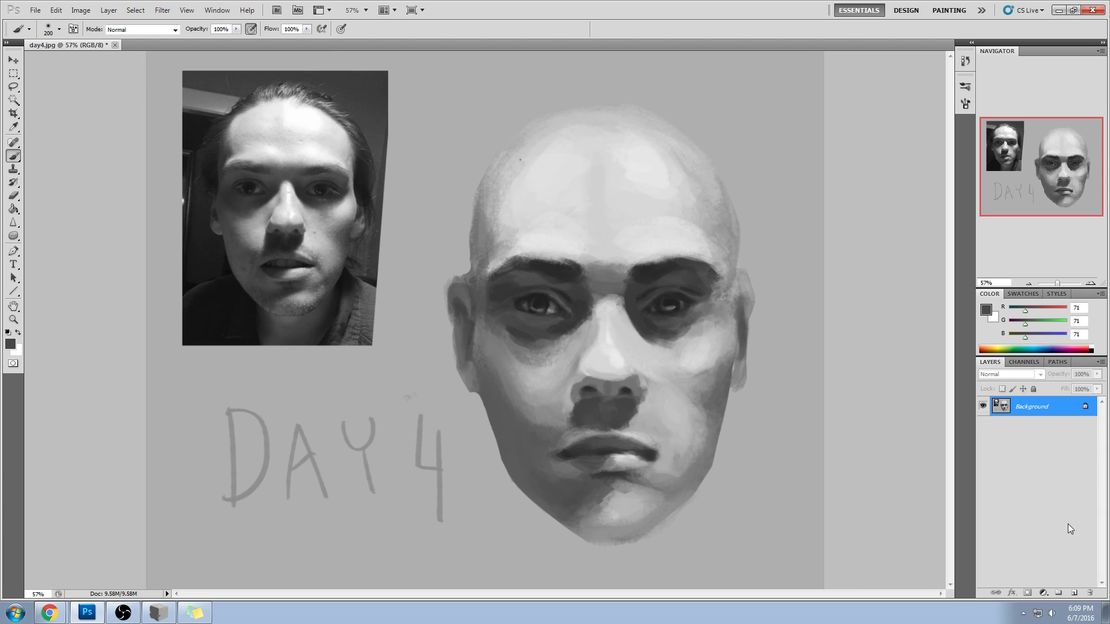
click(1074, 594)
click(1009, 374)
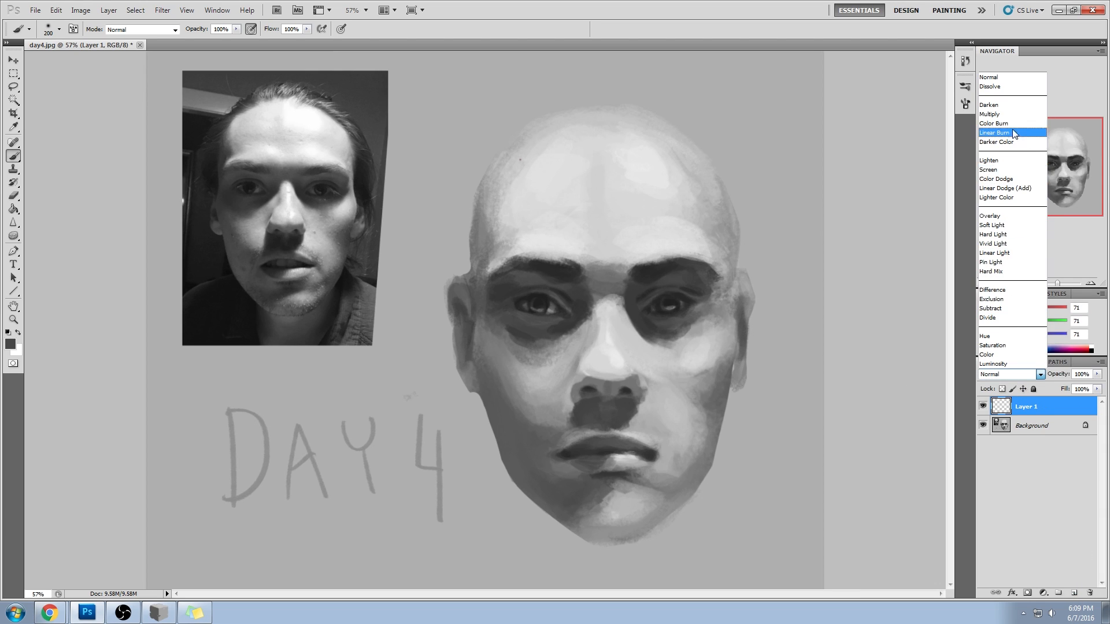
click(989, 160)
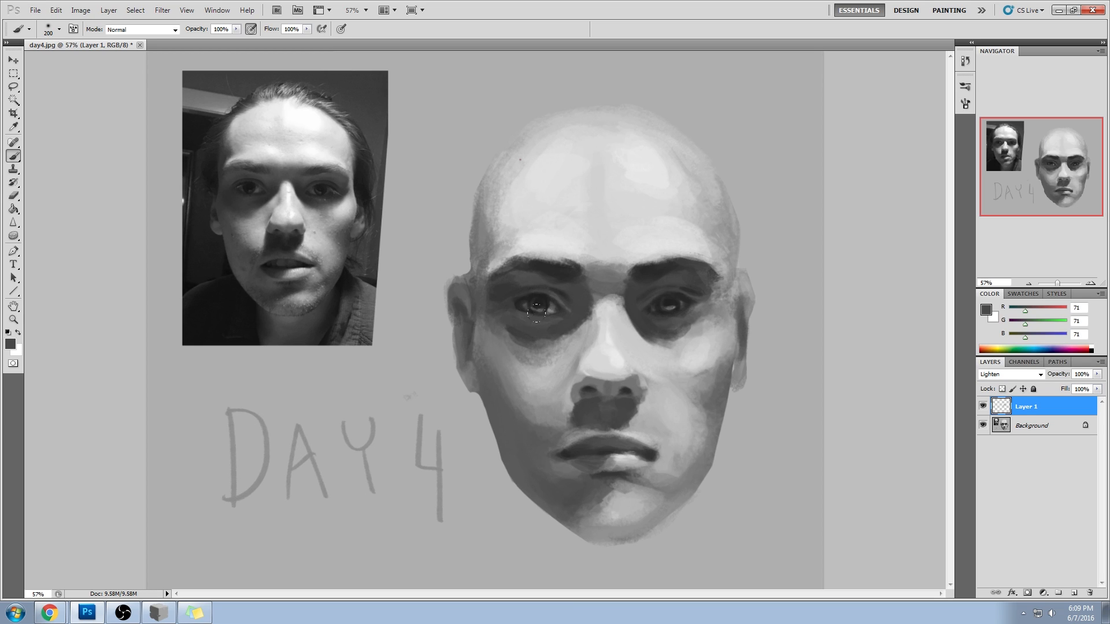
drag(553, 261, 557, 273)
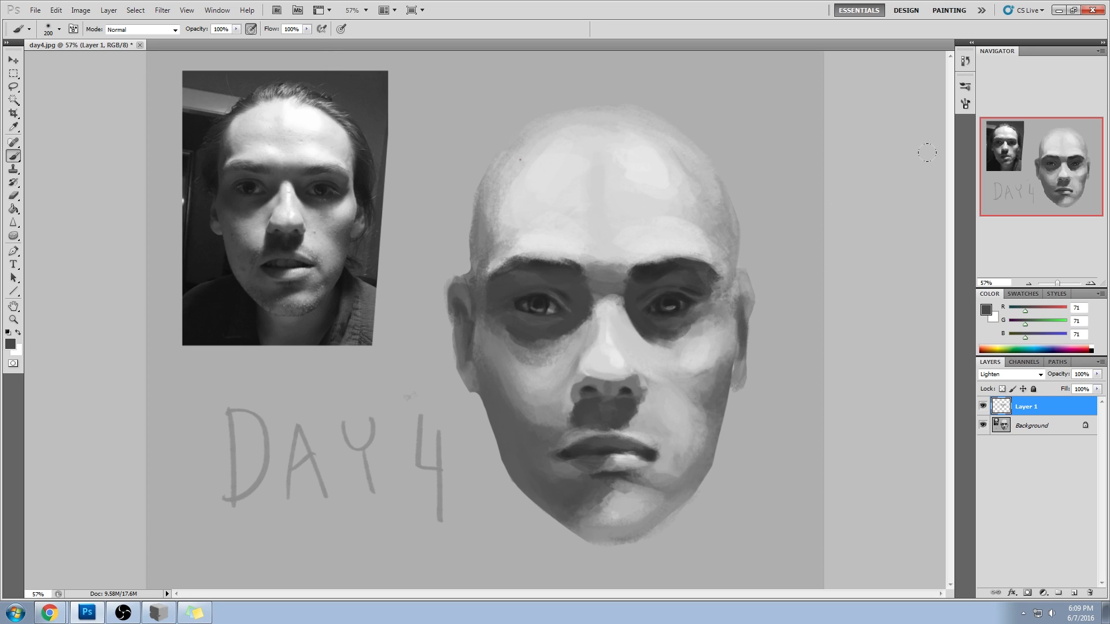
- Add a second layer in Darken mode and paint an RGB 63 gray shadow between the brows at the top of the nose
click(1075, 594)
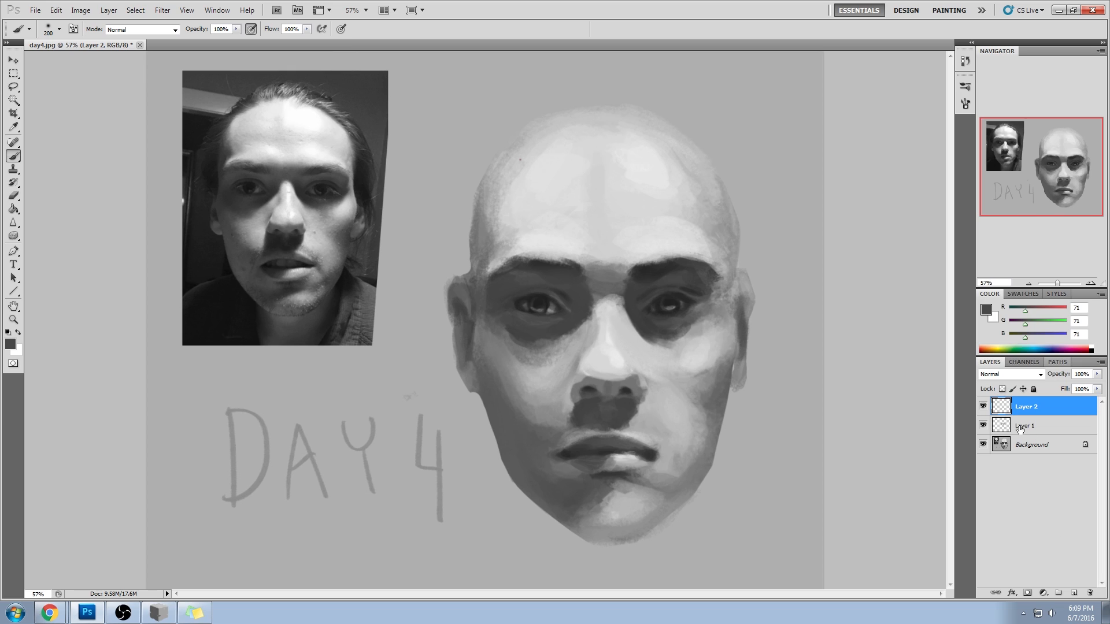
click(1010, 375)
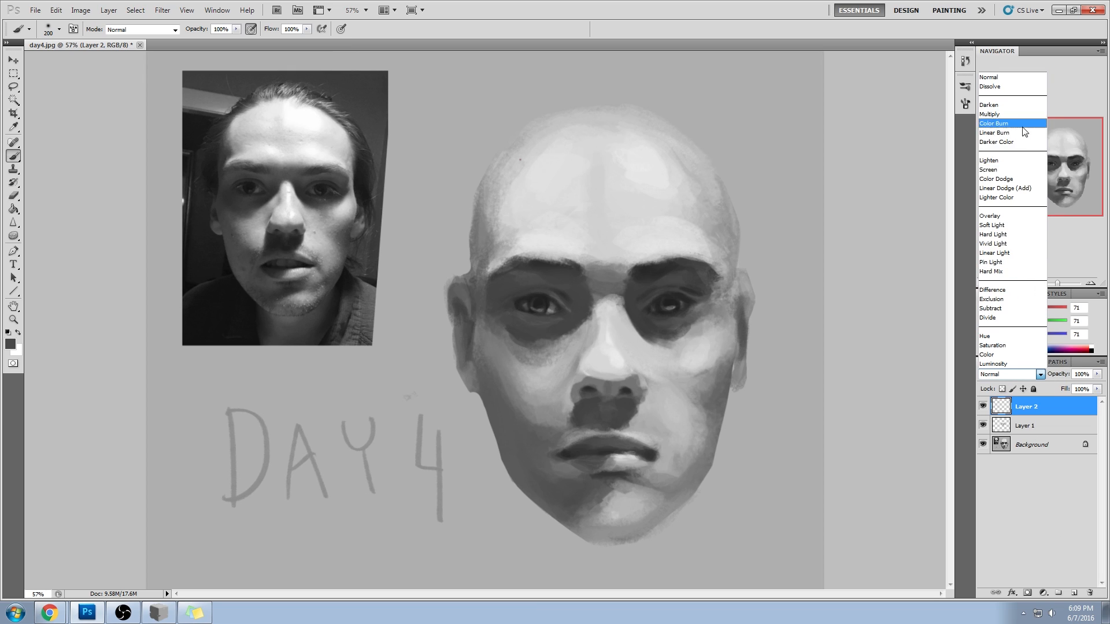
click(999, 106)
alt+click(636, 284)
drag(635, 286, 613, 267)
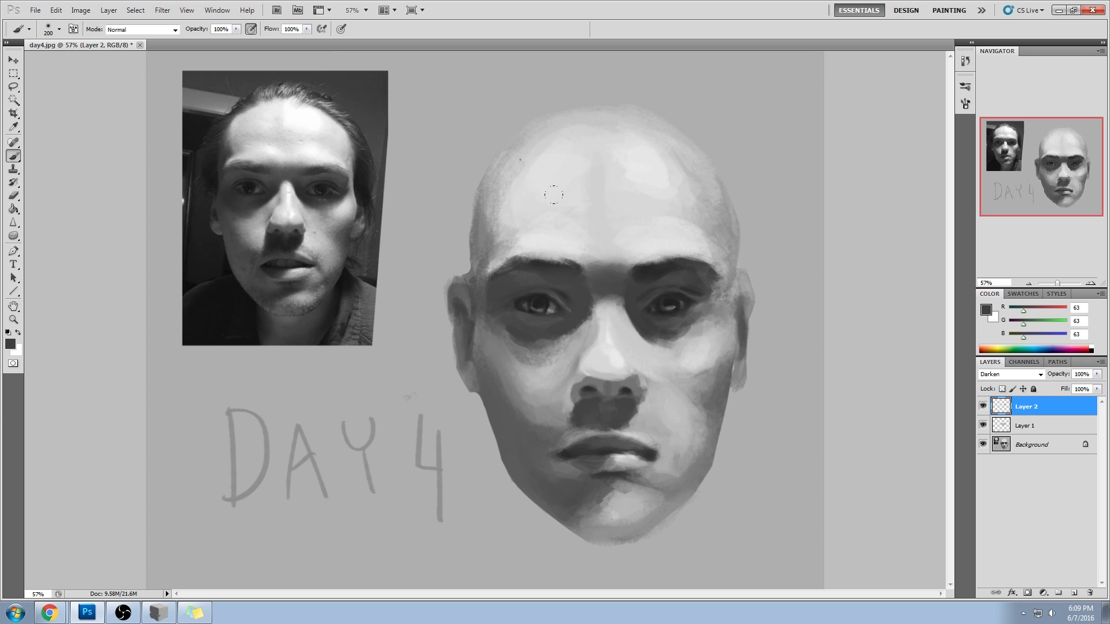
- Sample the tones around the nose bridge, brows and eye sockets of the reference photo to compare their values
alt+click(615, 288)
alt+click(282, 171)
alt+click(269, 179)
alt+click(298, 210)
alt+click(301, 182)
alt+click(261, 186)
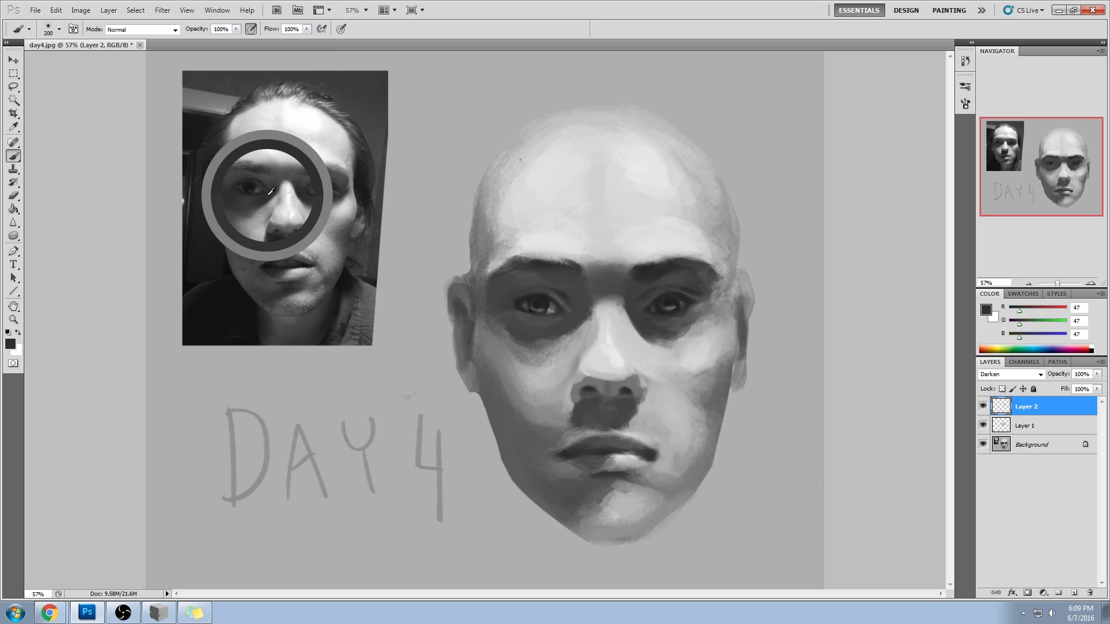
alt+click(298, 185)
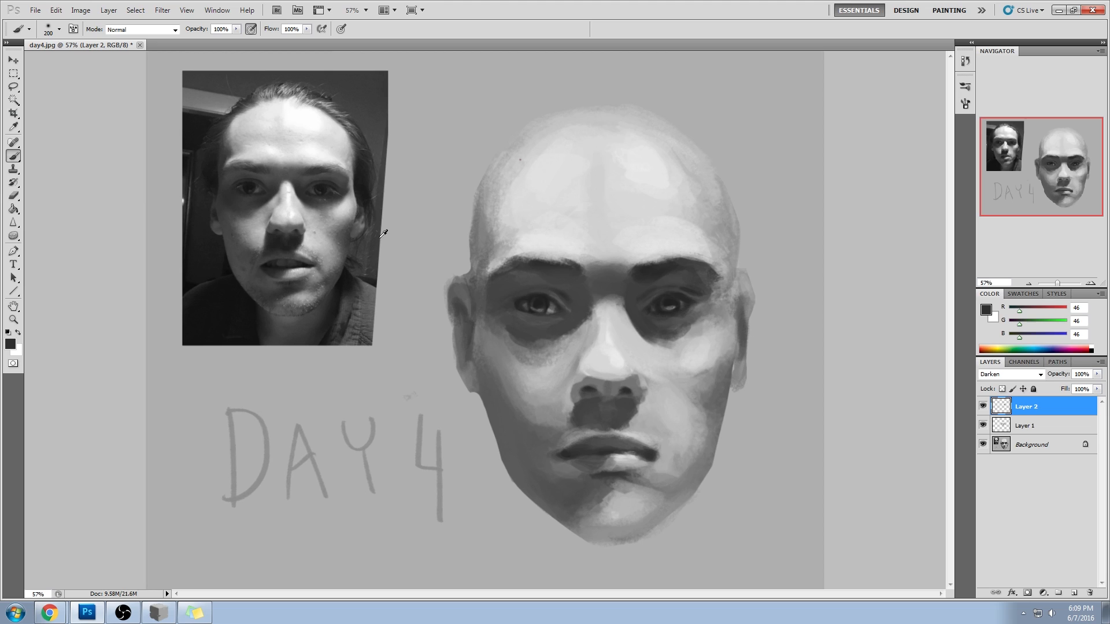
alt+click(226, 189)
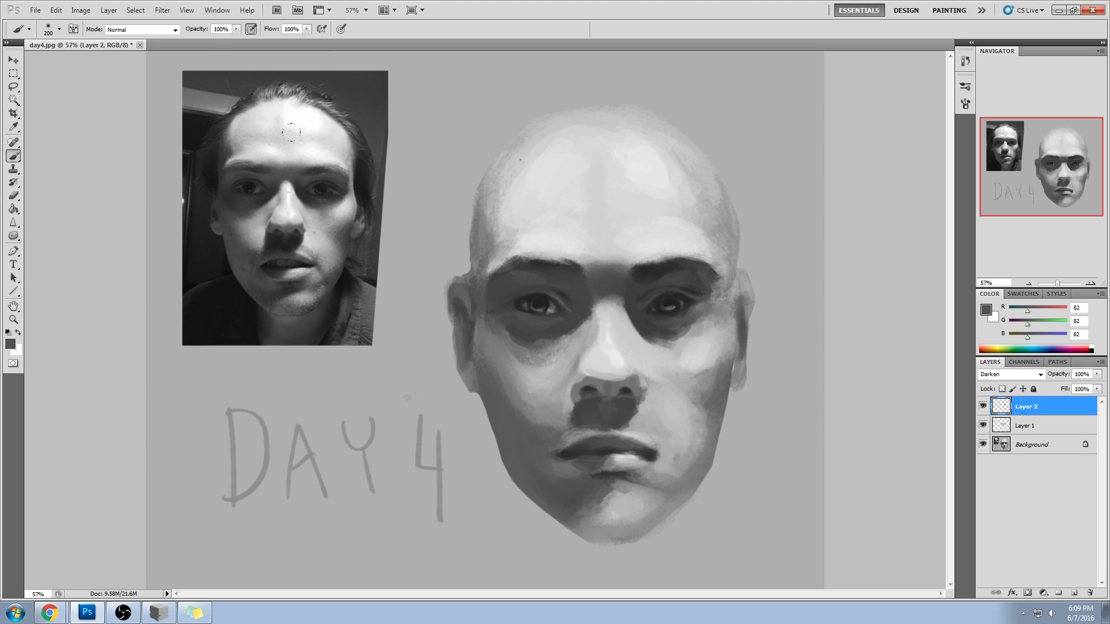
- Set the brush opacity to 42% and paint sampled RGB 62 gray over the viewer's-right brow and eyelid
alt+click(671, 324)
key(4)
key(2)
mouse_move(691, 265)
mouse_down()
mouse_move(701, 332)
mouse_move(696, 290)
mouse_up()
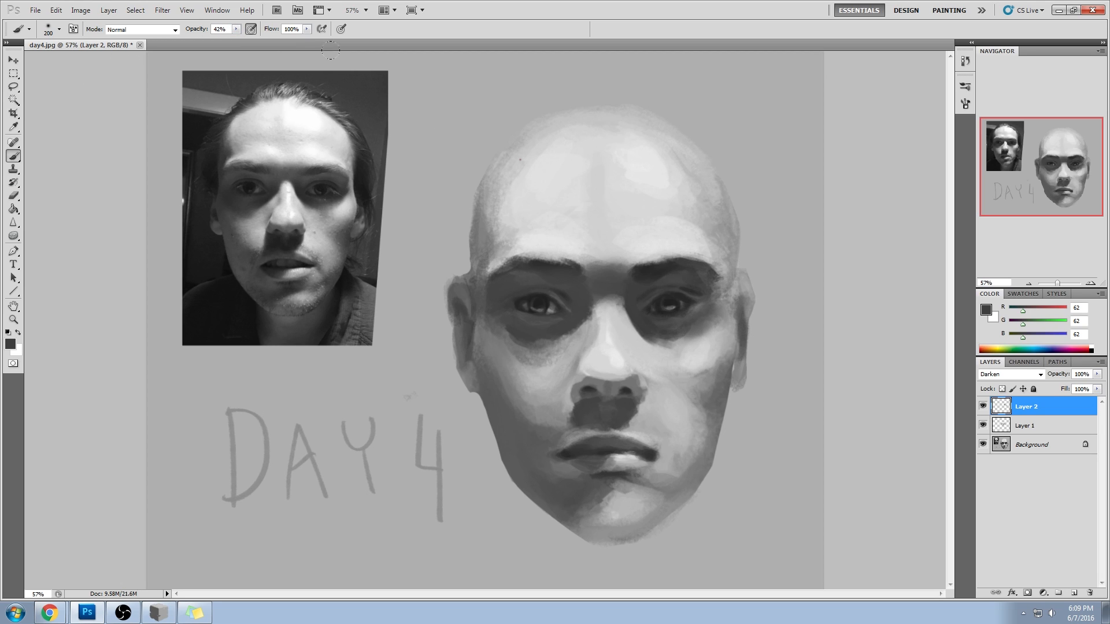
- Compare the photo's nose bridge tones with the painted nose, and flatten the day4.jpg layers into the background
alt+click(292, 178)
mouse_move(287, 176)
mouse_down()
mouse_move(273, 176)
mouse_move(285, 223)
mouse_up()
alt+click(620, 300)
right_click(1035, 431)
click(1045, 423)
- Repaint the top of the nose bridge in sampled light gray (RGB 199) with the textured brush at size 50, and sample the eye-socket shadow
alt+click(611, 306)
right_click(611, 306)
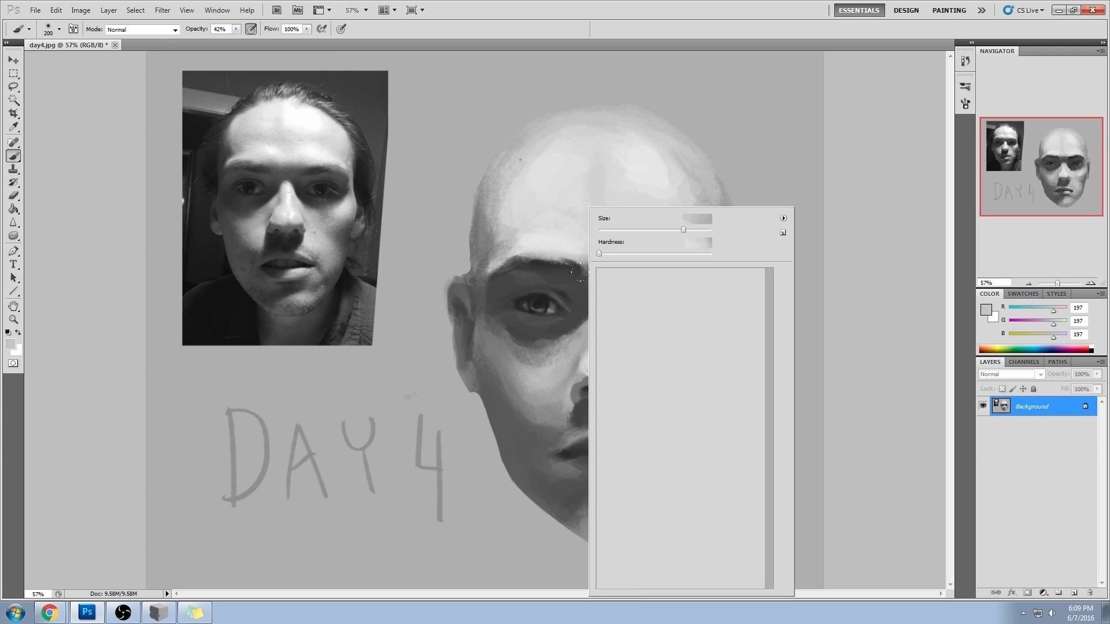
click(678, 488)
key(Return)
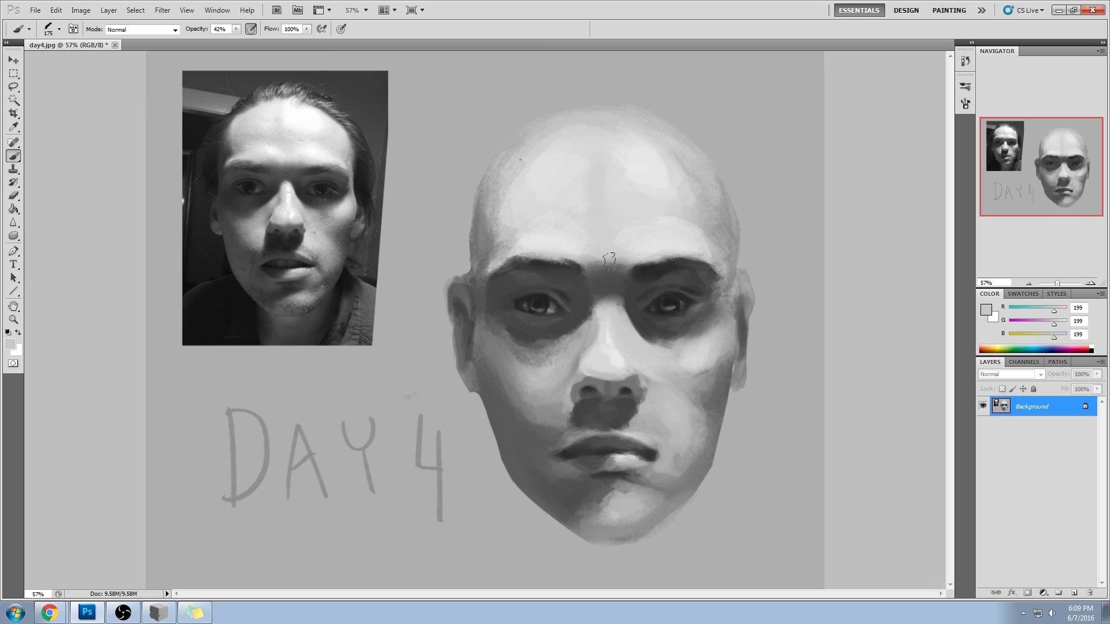
key(bracketleft)
key(bracketleft)
key(bracketleft)
key(bracketleft)
key(bracketleft)
key(bracketleft)
key(bracketleft)
key(bracketleft)
mouse_move(627, 305)
mouse_down()
mouse_move(616, 315)
mouse_move(602, 307)
mouse_move(614, 301)
mouse_up()
alt+click(634, 294)
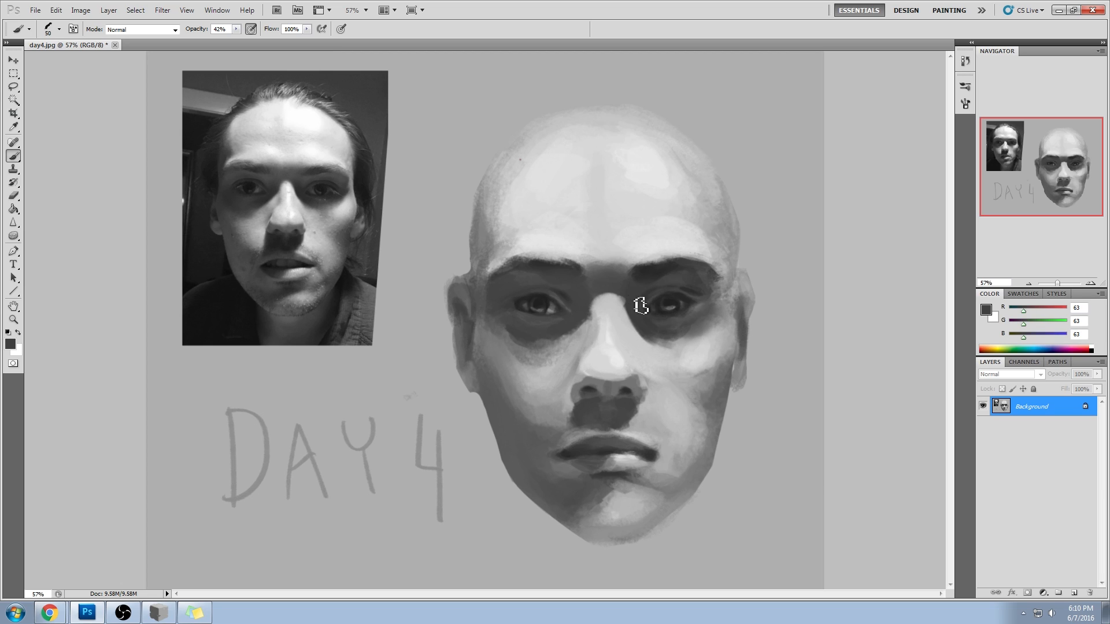
- Switch to the soft 65 px brush with 0% hardness, enlarge it to size 150, and set its opacity to 15%
alt+click(587, 292)
right_click(717, 266)
drag(723, 242, 743, 242)
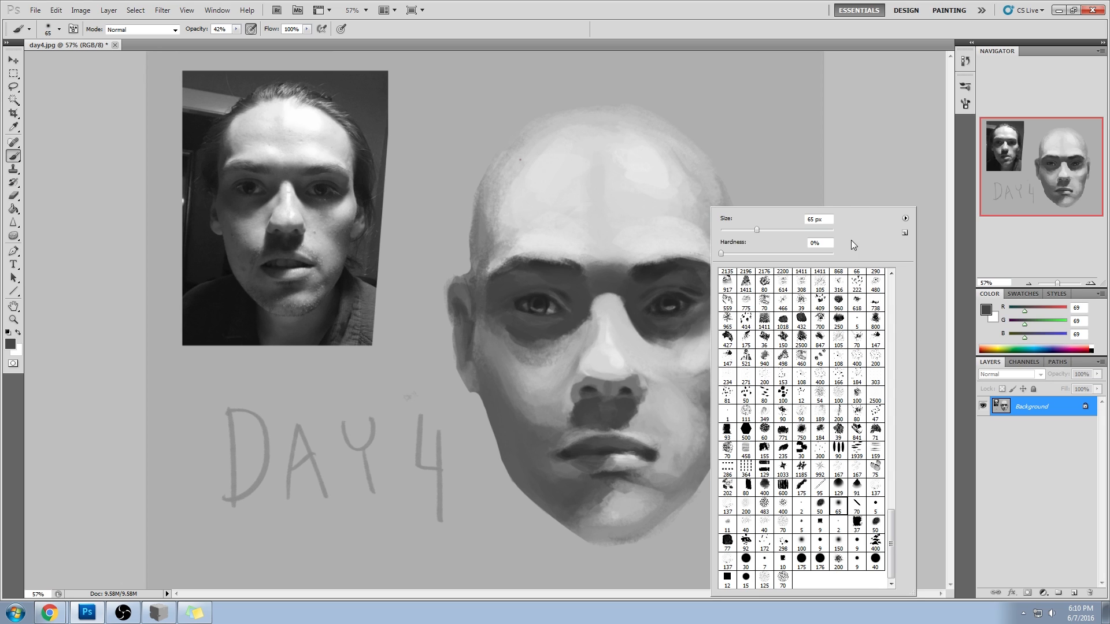
click(862, 166)
key(bracketright)
key(bracketright)
key(bracketright)
key(bracketright)
key(bracketright)
key(bracketright)
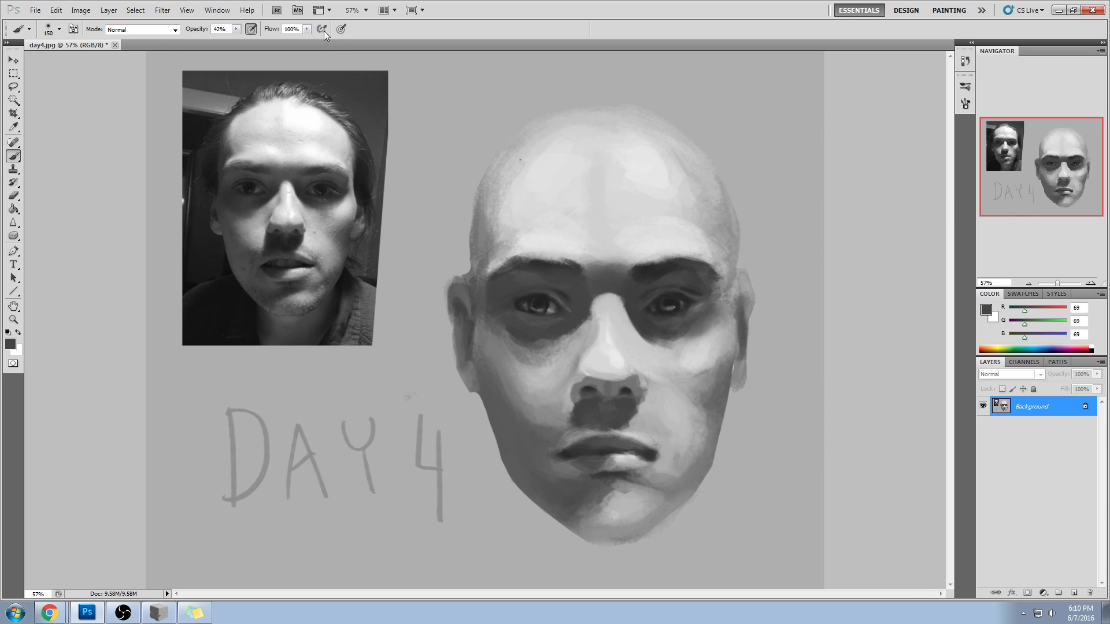
drag(236, 31, 220, 41)
- Sample tones around the painted brow and eye, set the brush opacity to 74%, and brighten the top of the nose bridge with light gray (RGB 234)
alt+click(639, 256)
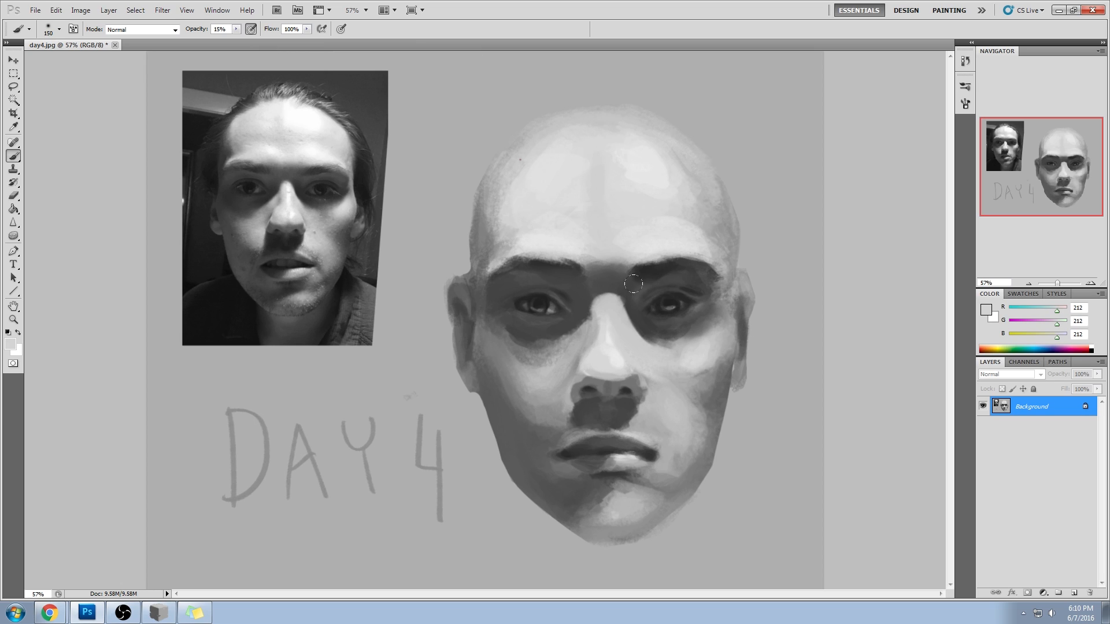
alt+click(544, 297)
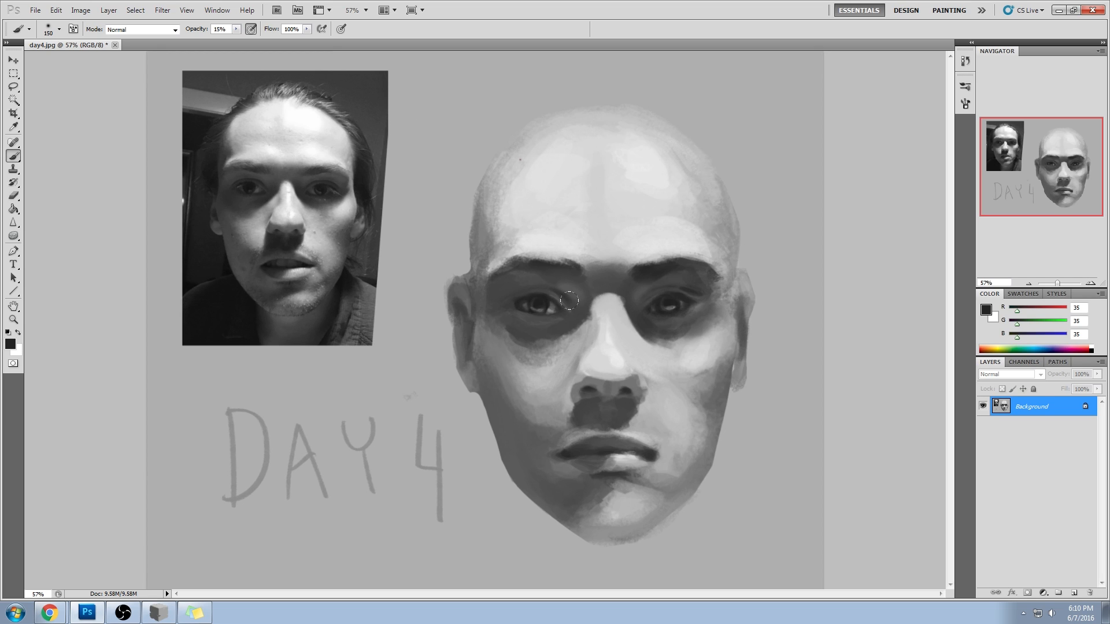
alt+click(536, 302)
alt+click(496, 268)
click(236, 29)
drag(245, 41, 271, 40)
click(595, 292)
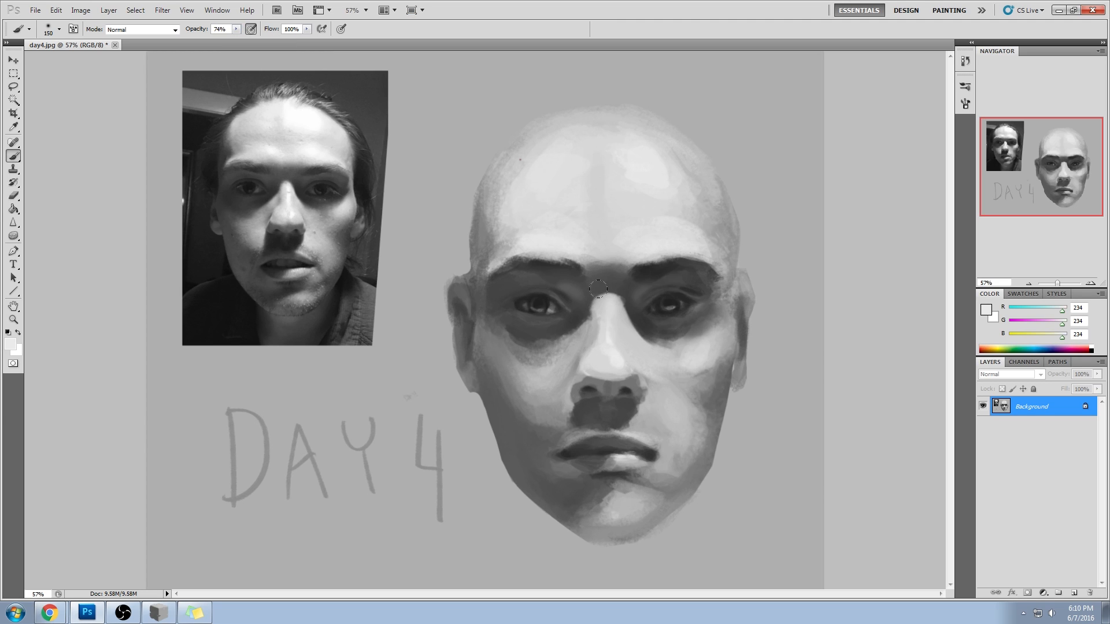
- Set the brush opacity to 38% and softly shade the painted nose along its bridge and viewer's-right side with sampled gray (RGB 118)
alt+click(625, 390)
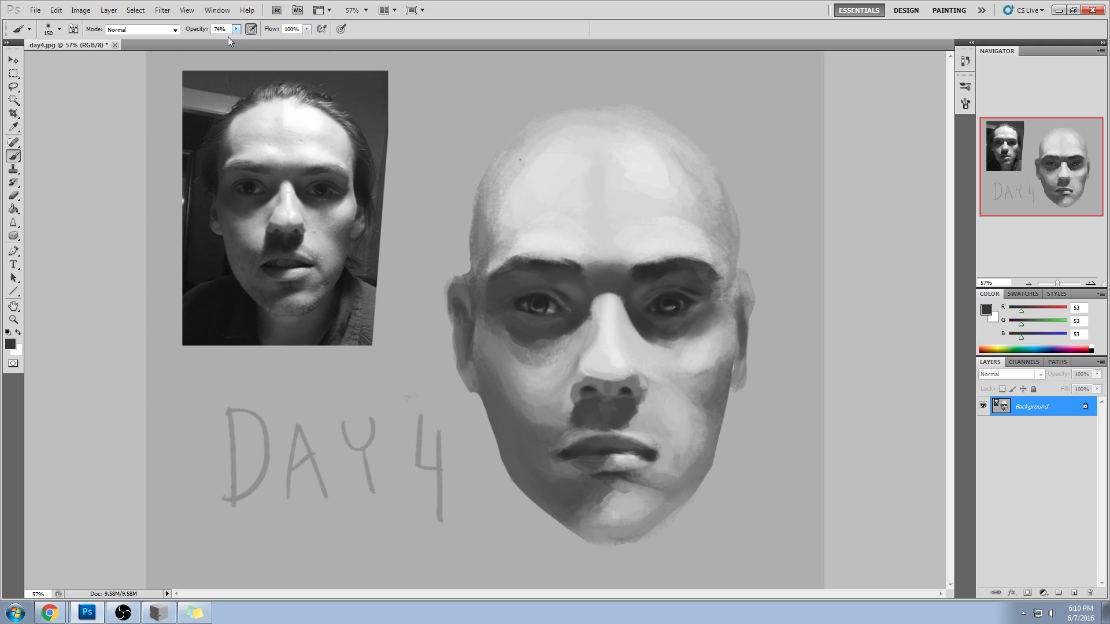
drag(226, 38, 215, 38)
alt+click(582, 304)
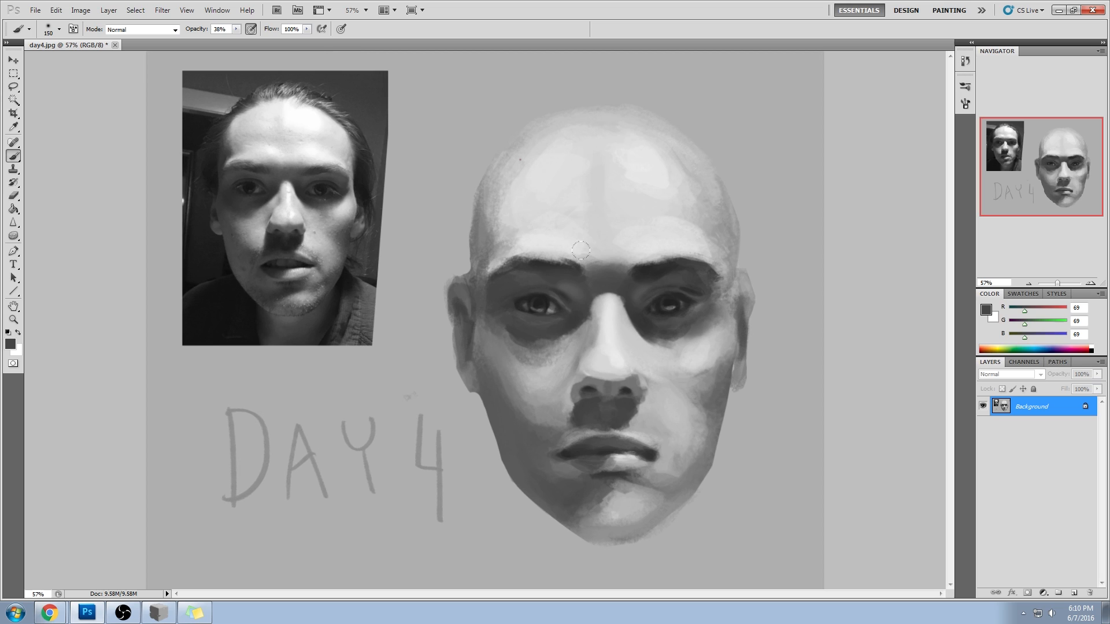
alt+click(296, 193)
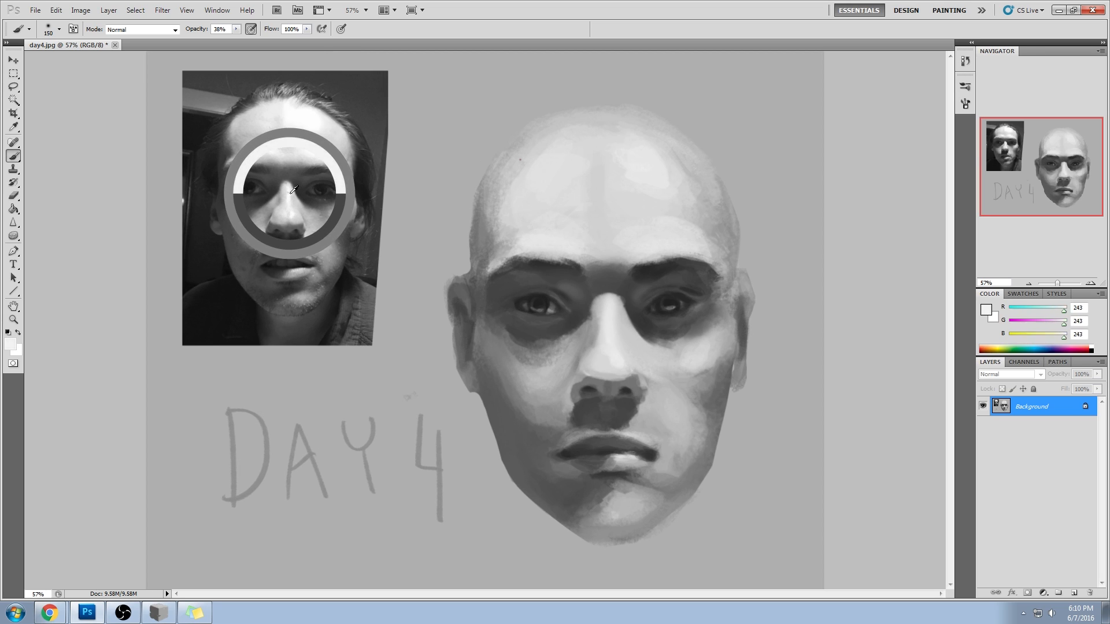
alt+click(665, 338)
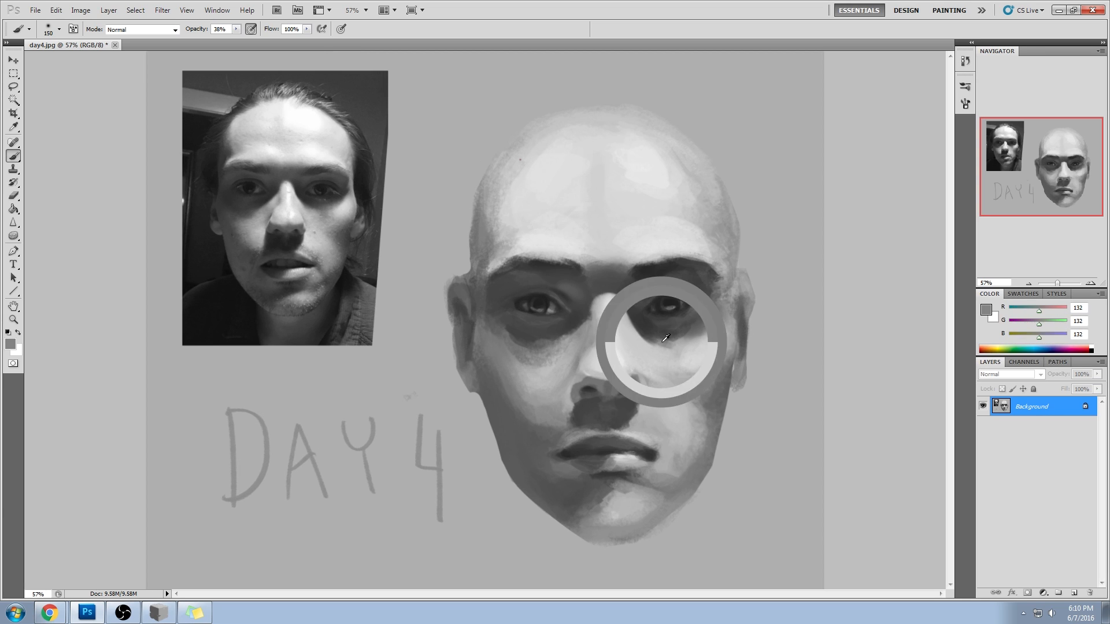
alt+click(630, 322)
drag(630, 323, 648, 403)
drag(607, 311, 619, 373)
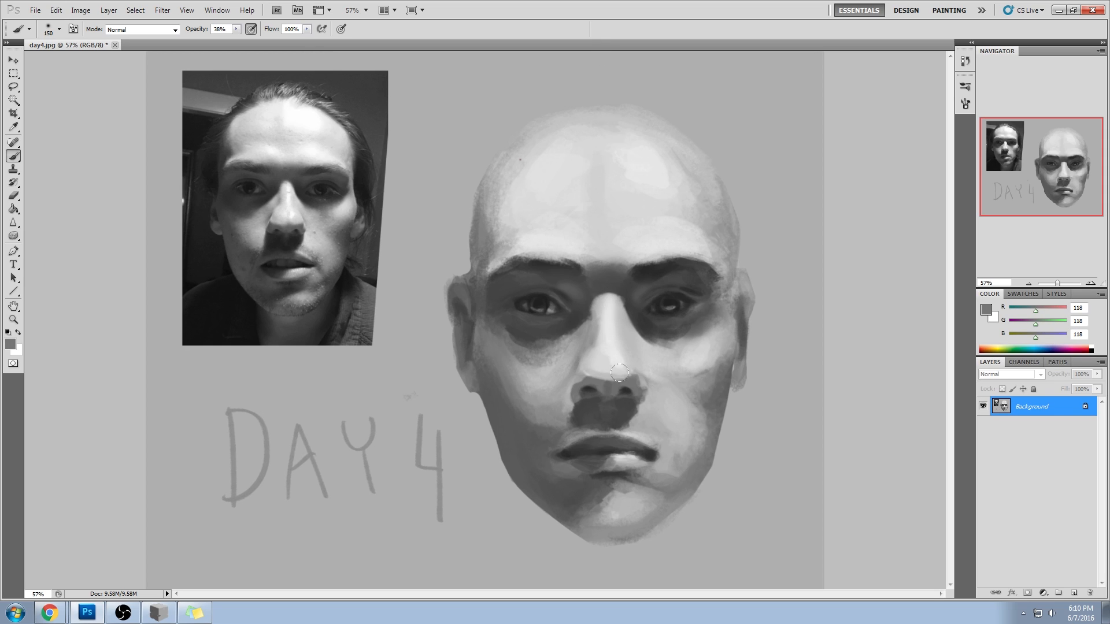
alt+click(684, 331)
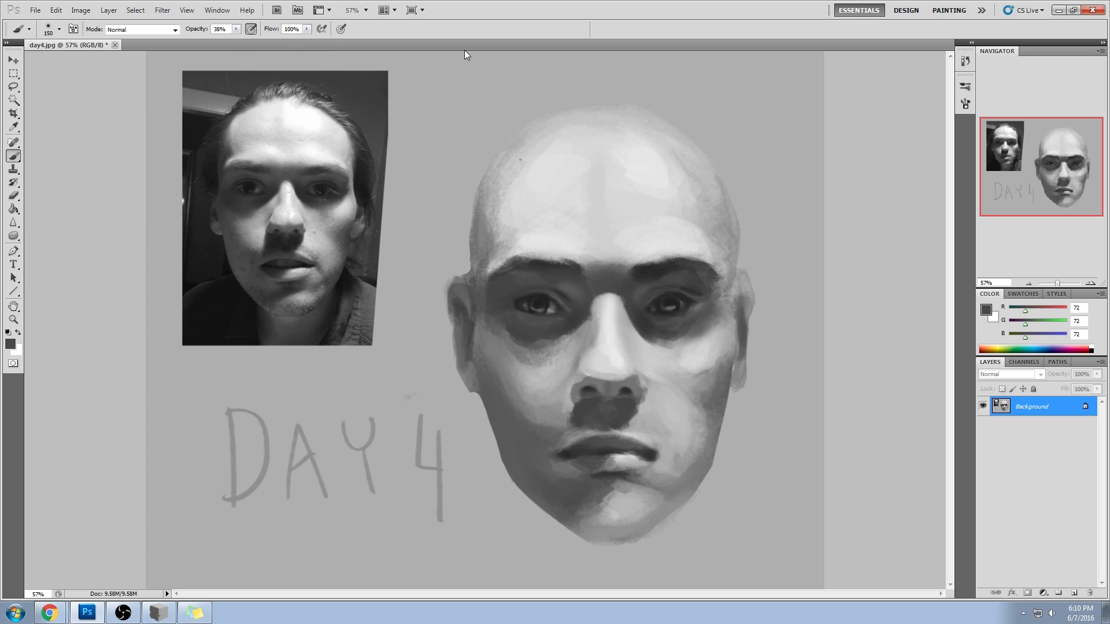
- Sample the reference photo's tones around the nose, mouth, cheek, brows and eyes to compare them with the painted face
key(m)
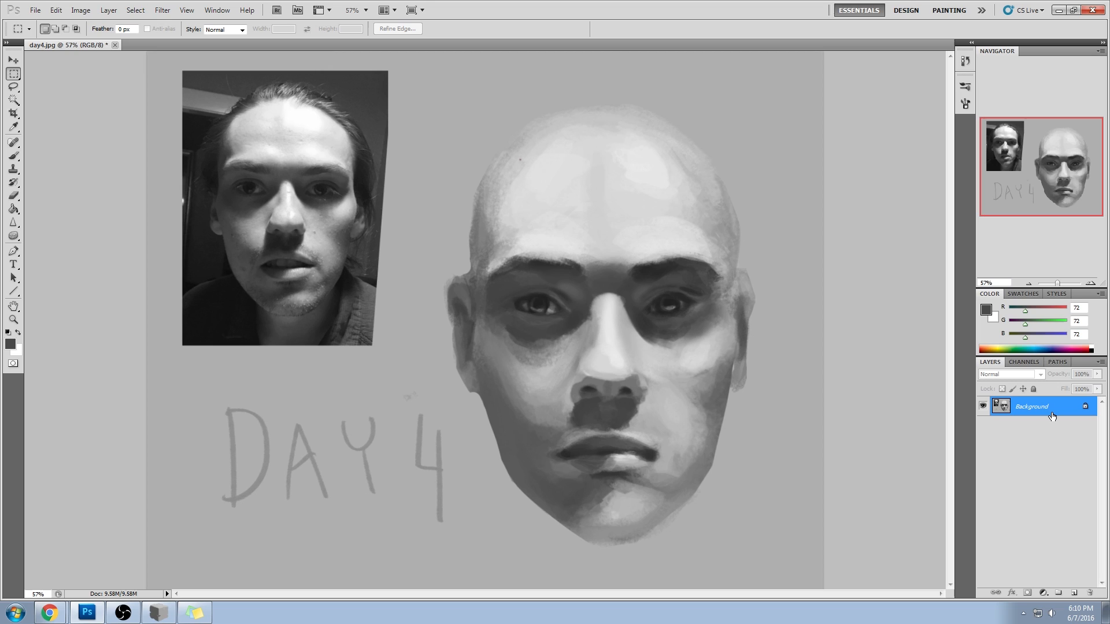
key(b)
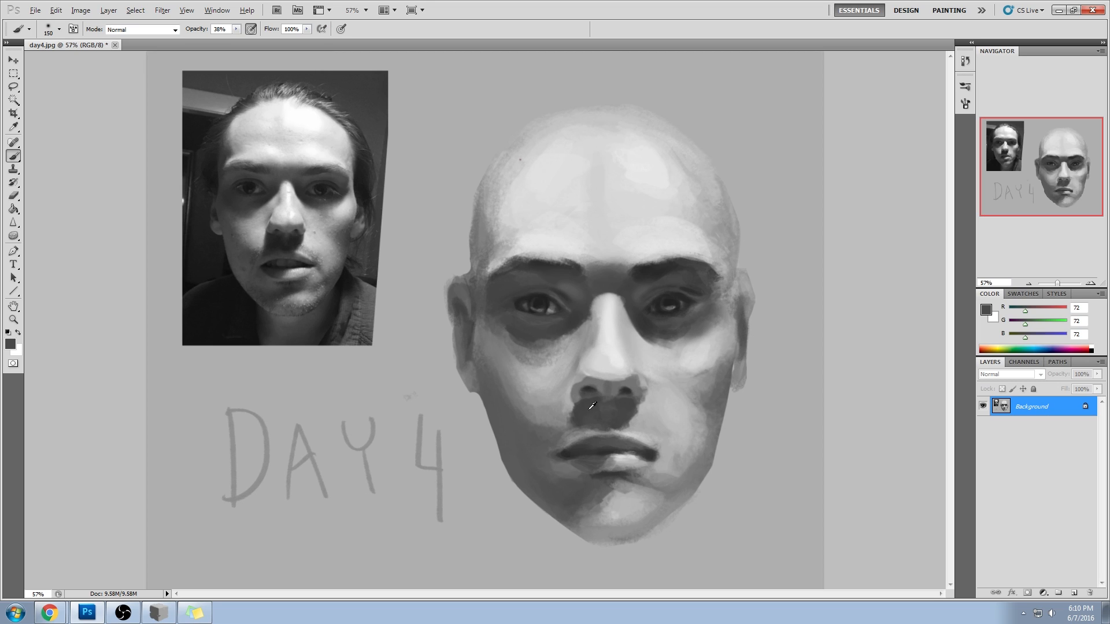
alt+click(587, 408)
drag(587, 407, 590, 404)
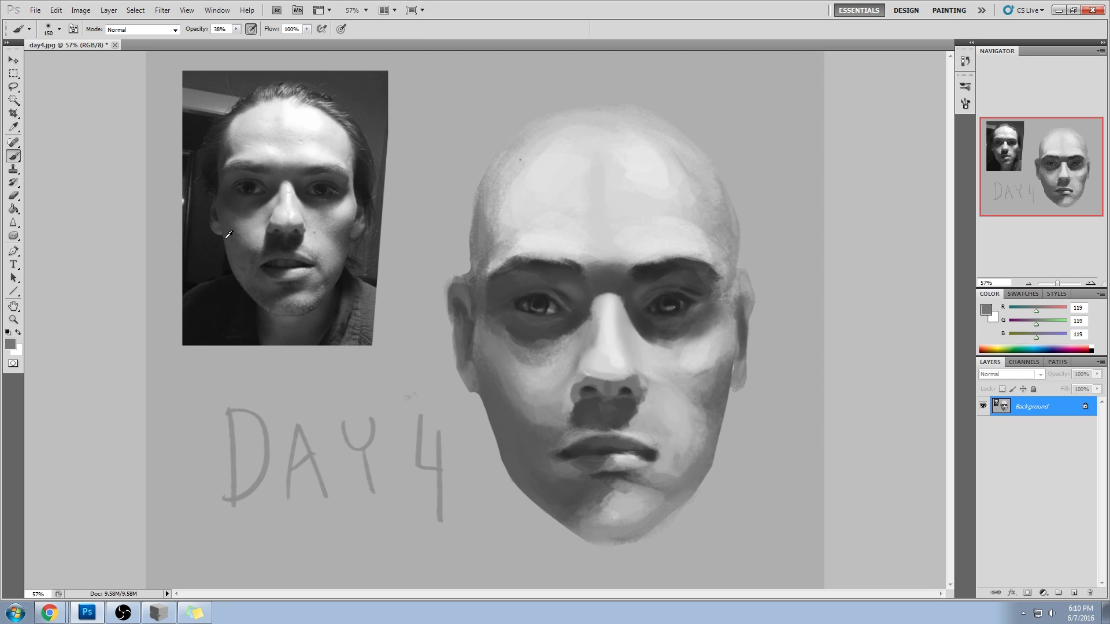
alt+click(279, 238)
drag(246, 200, 259, 291)
alt+click(600, 405)
drag(301, 222, 261, 288)
alt+click(293, 221)
alt+click(280, 222)
alt+click(294, 227)
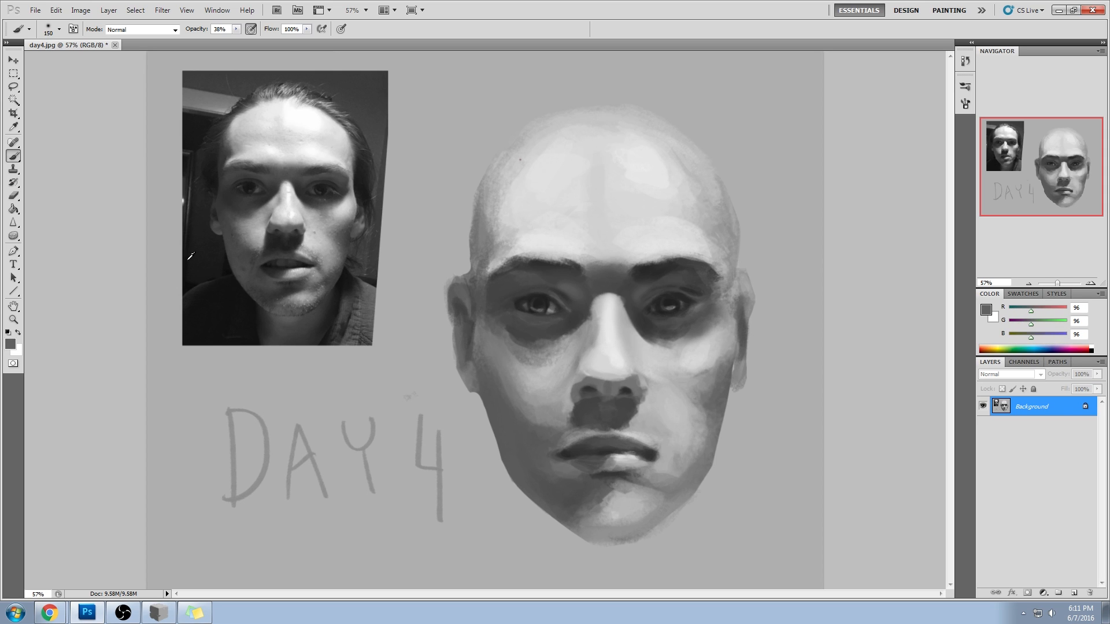
mouse_move(260, 231)
mouse_down()
mouse_move(249, 226)
mouse_move(315, 252)
mouse_up()
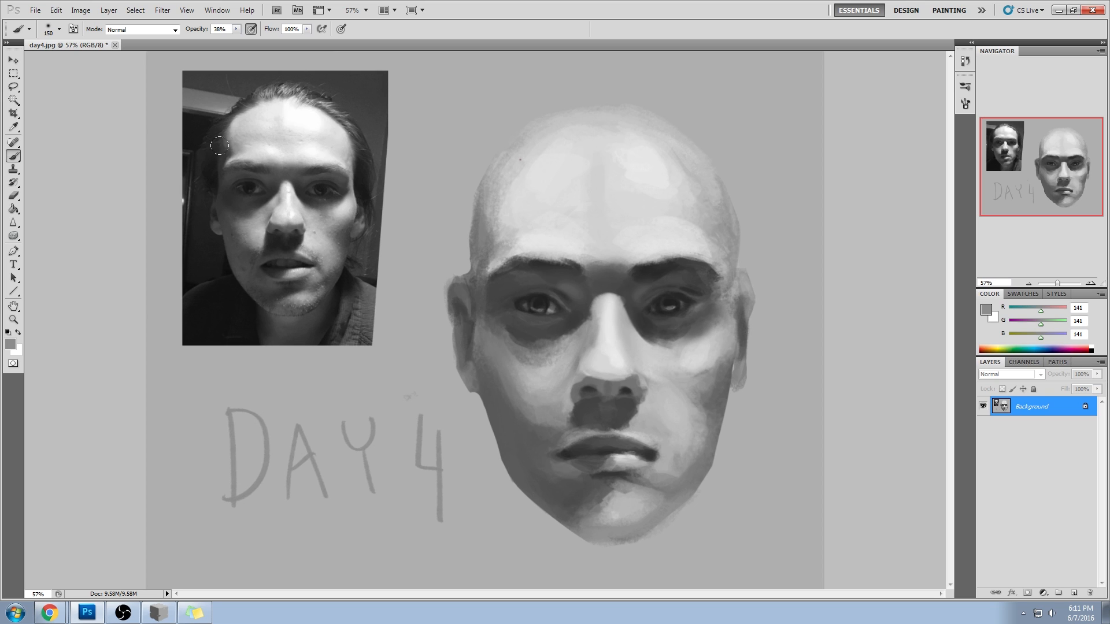
drag(242, 155, 364, 171)
drag(295, 203, 270, 198)
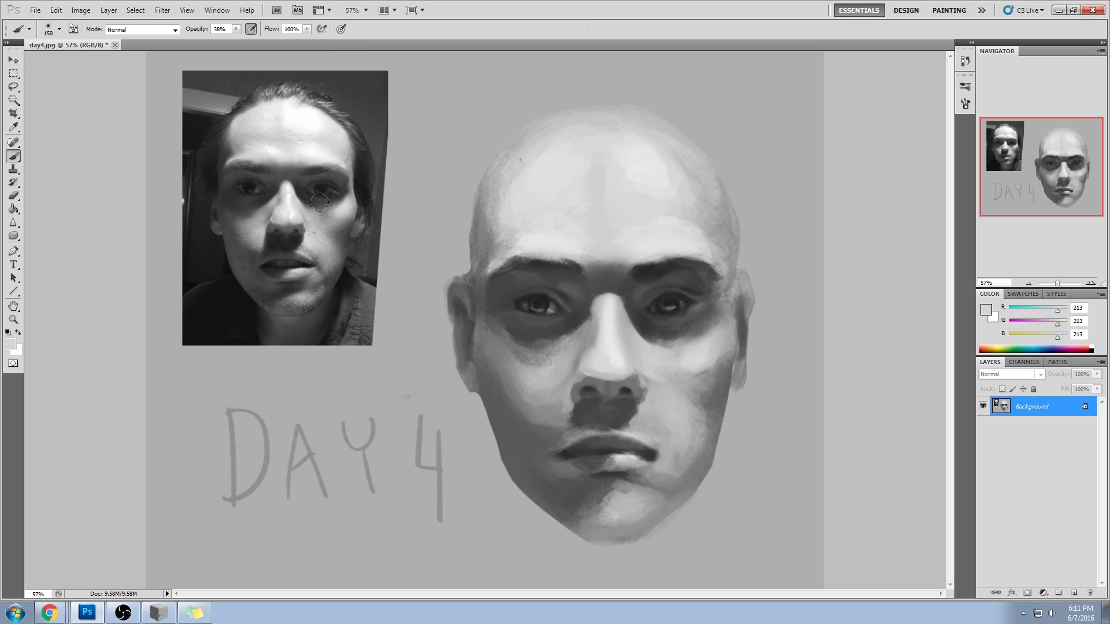
drag(314, 191, 319, 178)
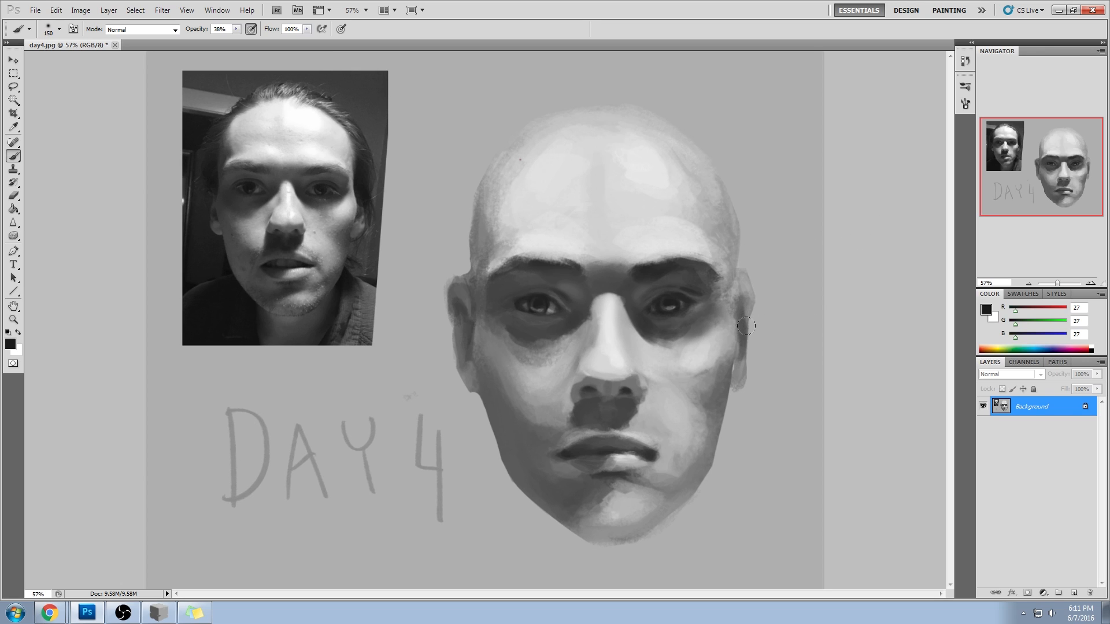
- Darken the viewer's-left cheek and jaw with sampled dark gray (RGB 71) at 38% opacity, and undo the last two strokes
alt+click(569, 285)
alt+click(566, 273)
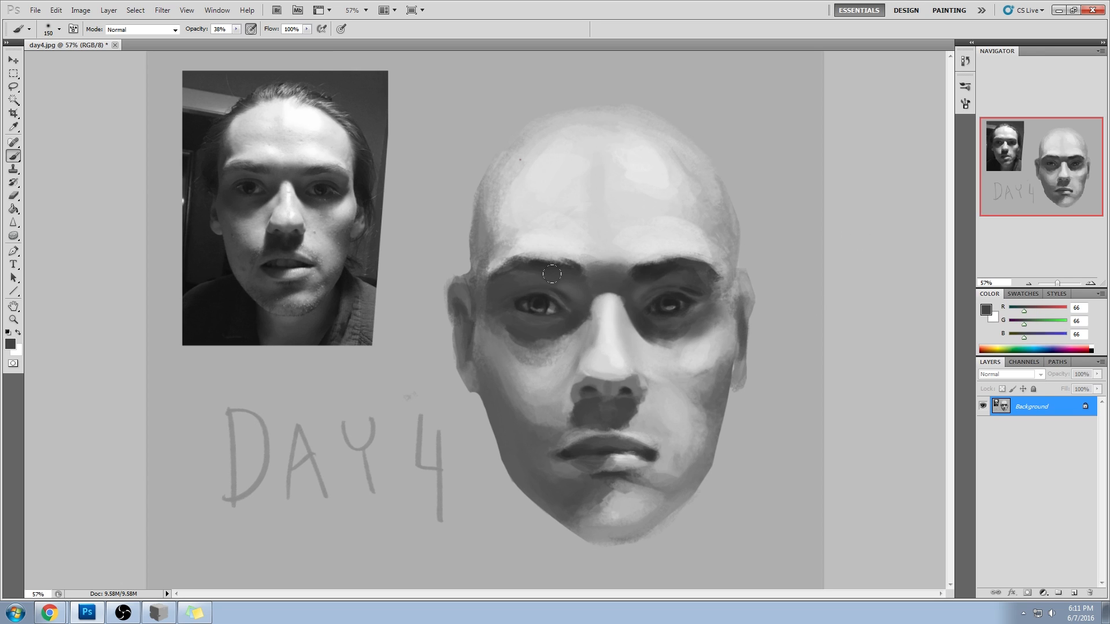
mouse_move(563, 414)
mouse_down()
mouse_move(540, 439)
mouse_move(543, 461)
mouse_move(489, 428)
mouse_move(492, 463)
mouse_up()
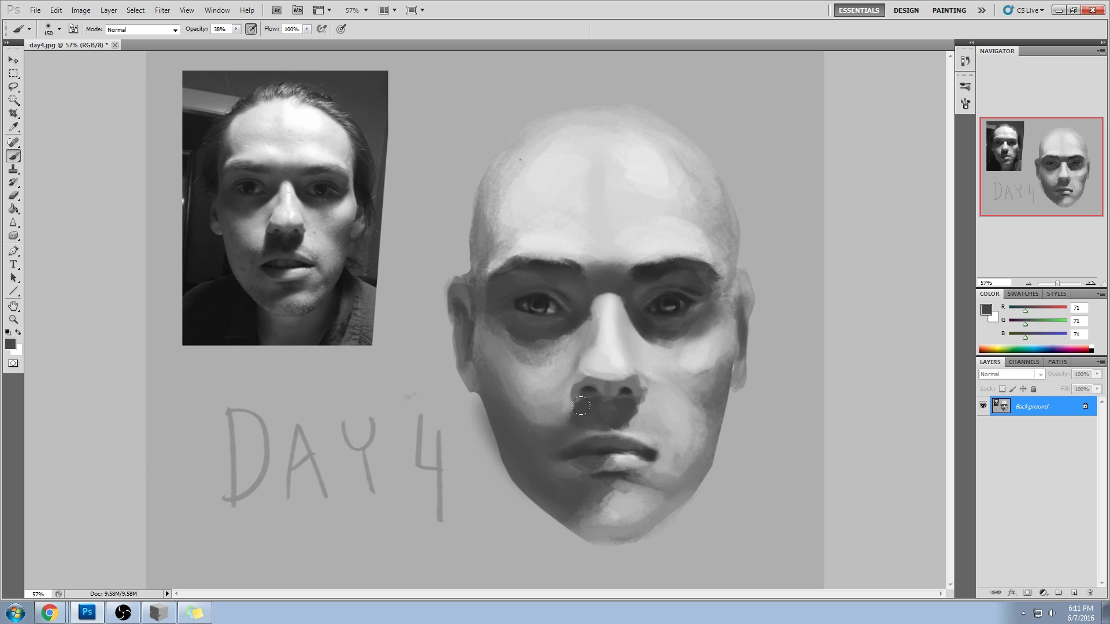
key(ctrl+alt+z)
key(ctrl+alt+z)
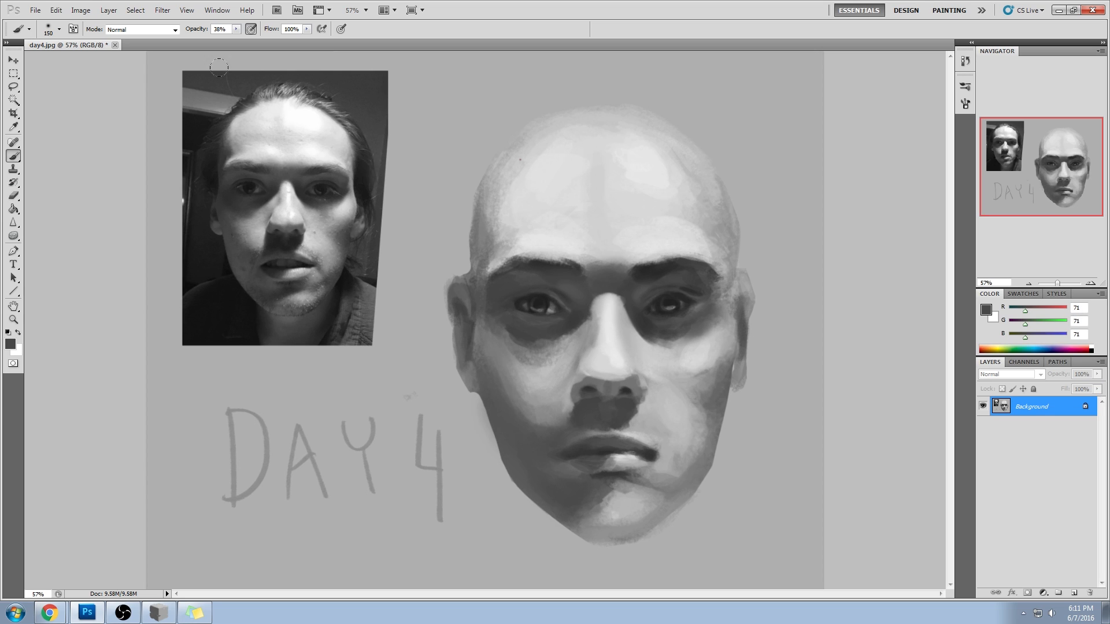
- Close the day4.jpg document and answer its save prompt
click(116, 45)
click(522, 228)
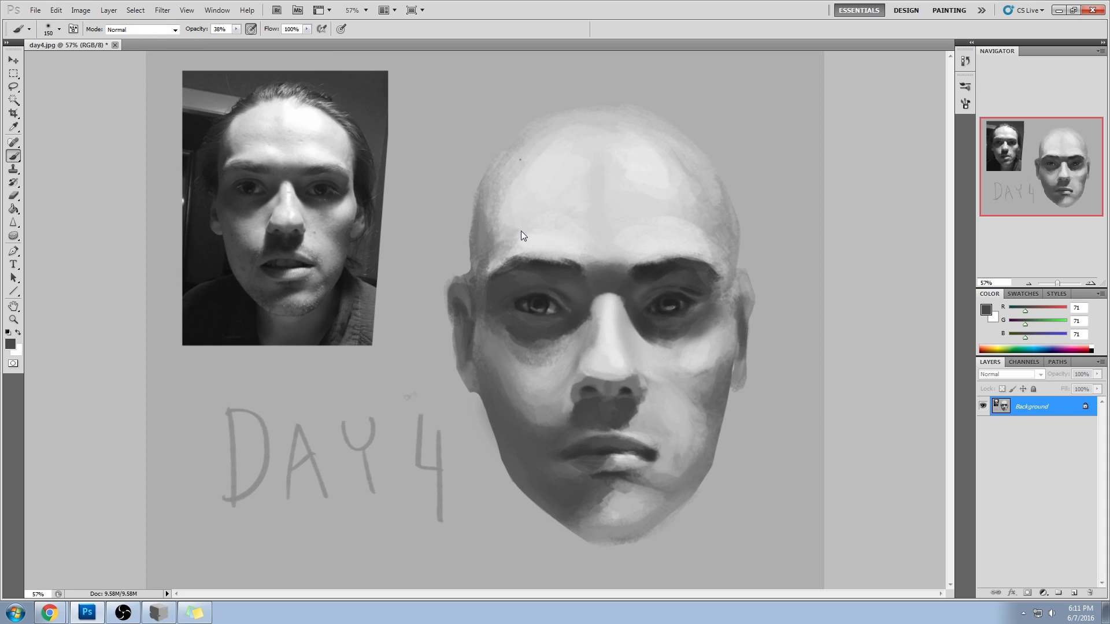